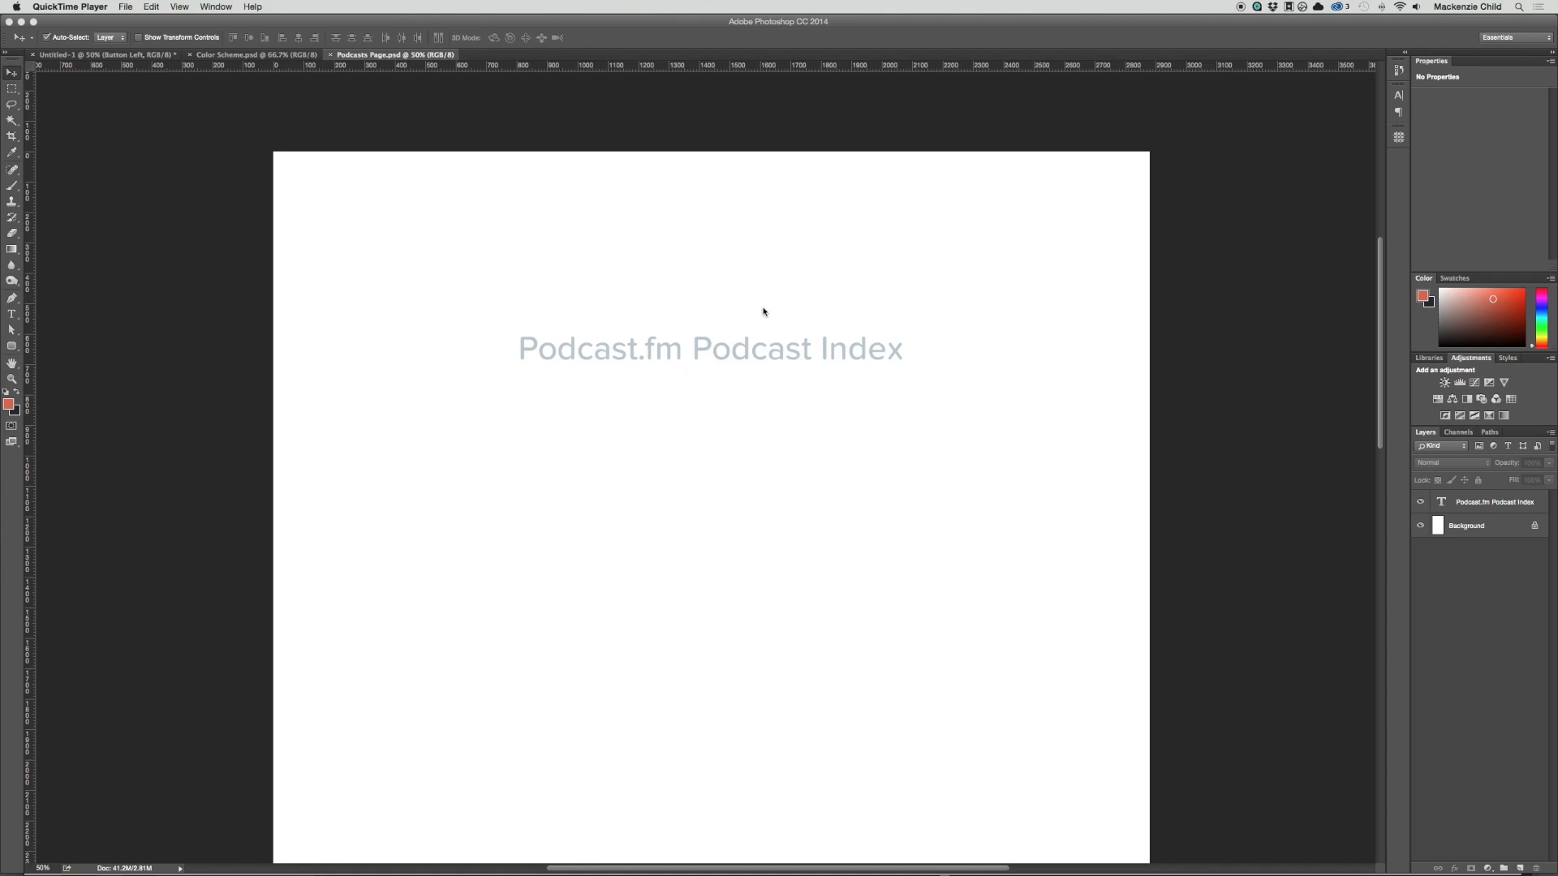
Step: Switch to Illustrator and review the Podcasts page wireframe beside its neighbouring pages
key("super+Tab")
left_click(702, 444)
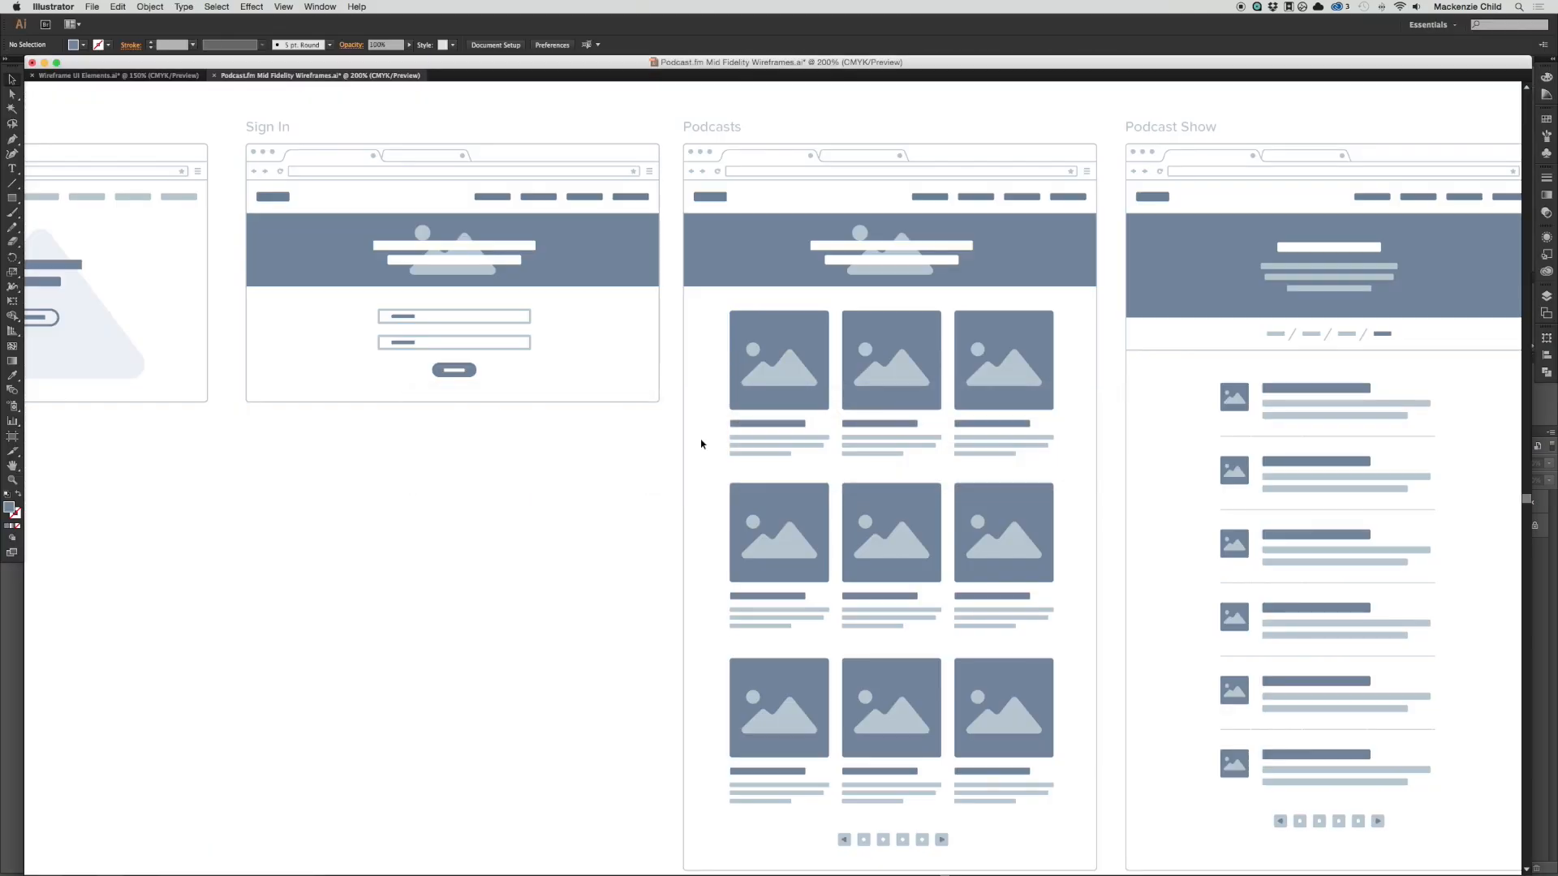
scroll(894, 391, "right", 5)
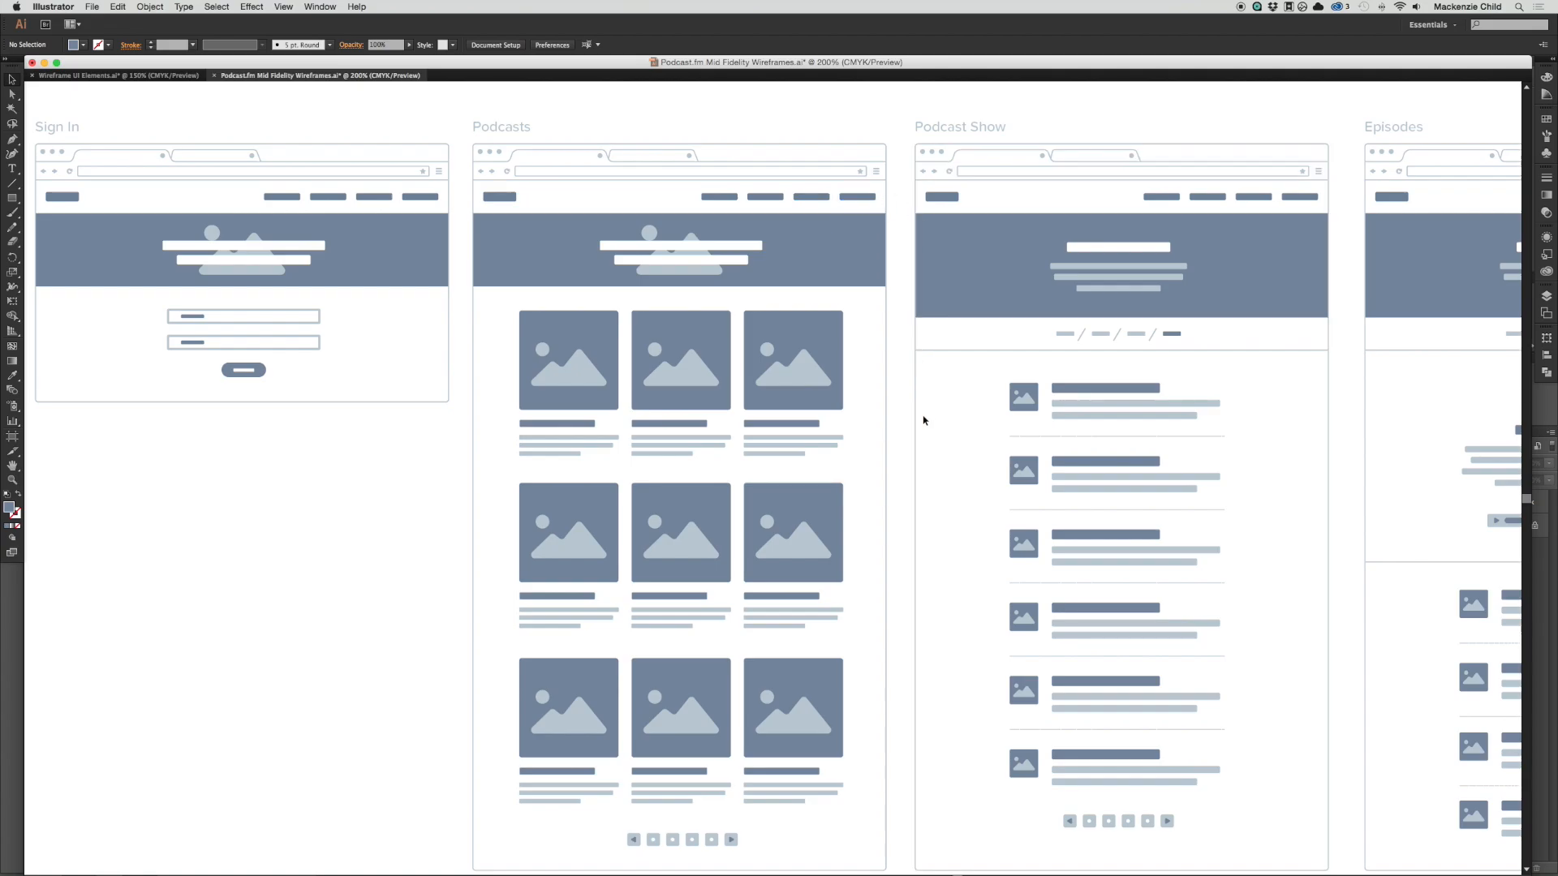
Step: Switch to the Photography folder in Finder and preview the photo of the man sitting on the riverside wall
key("super+Tab")
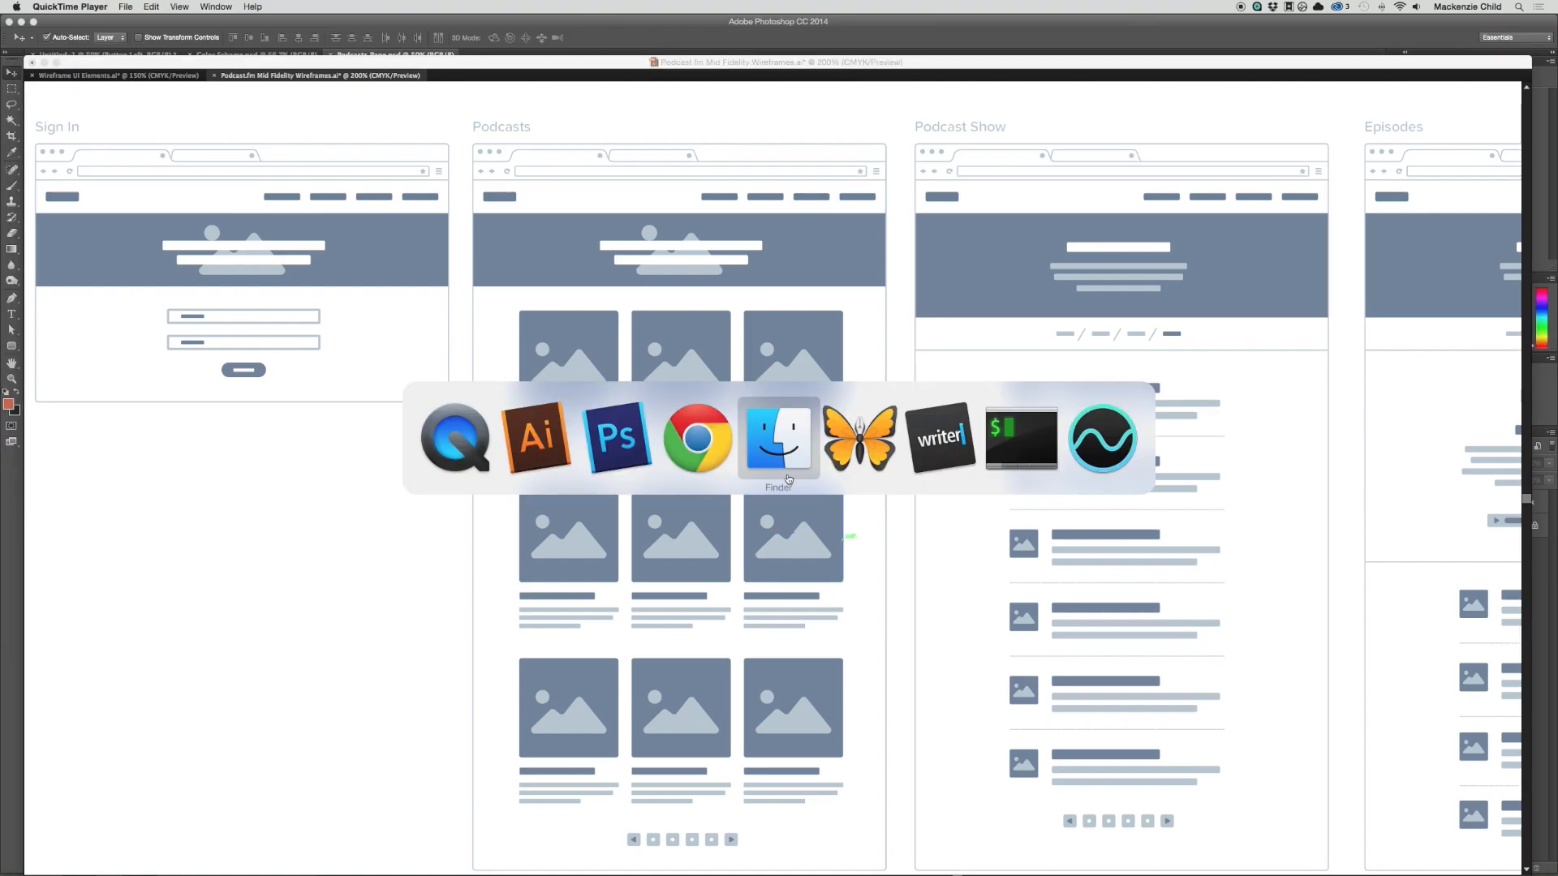
left_click(605, 445)
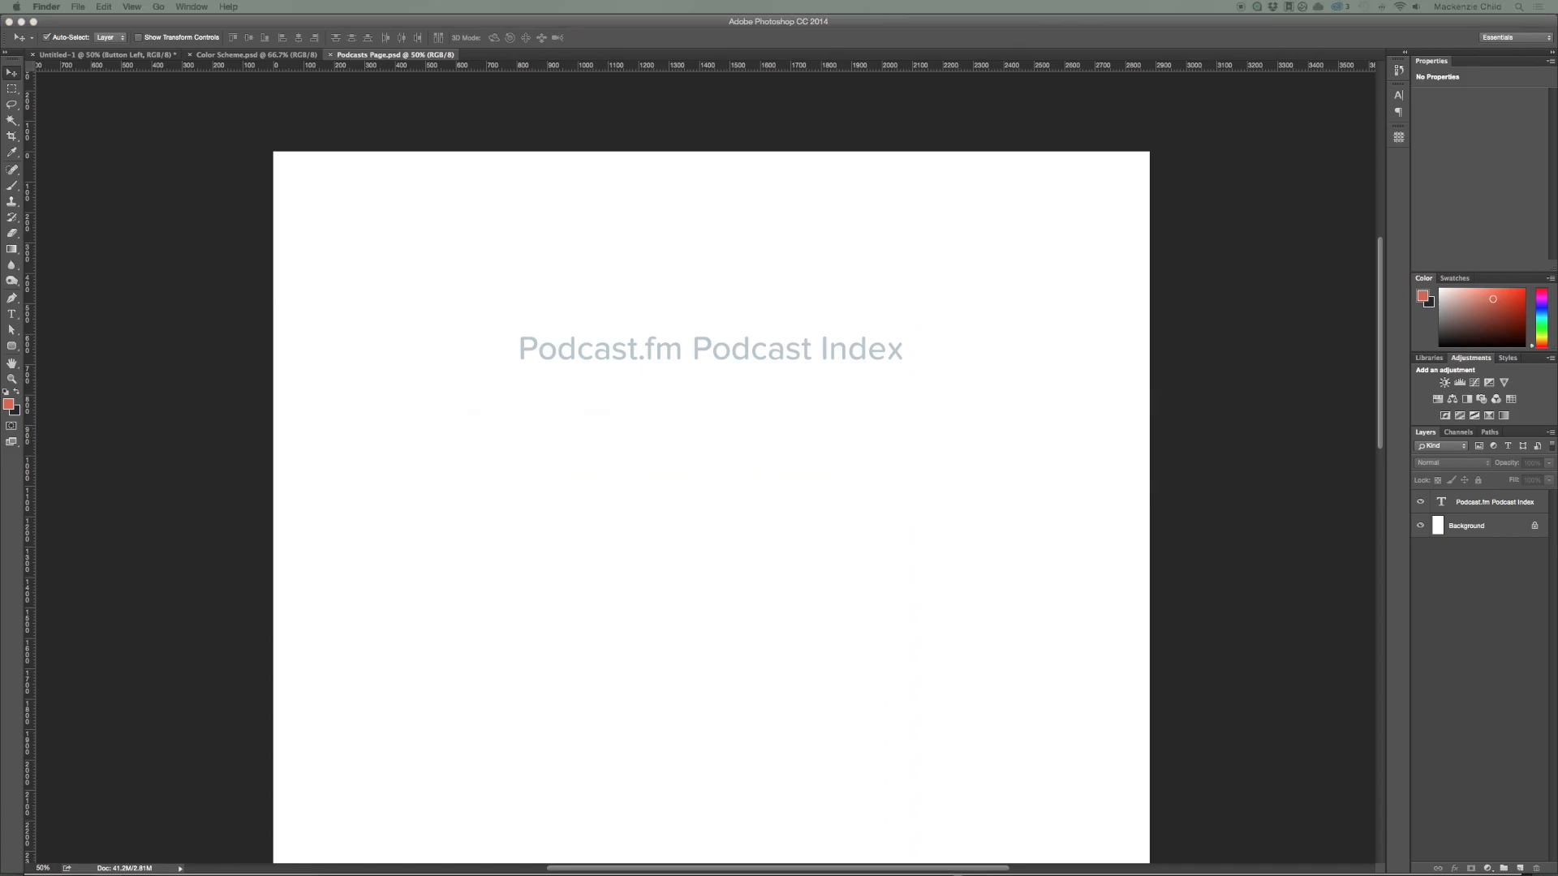
left_click_drag(0, 372, 699, 36)
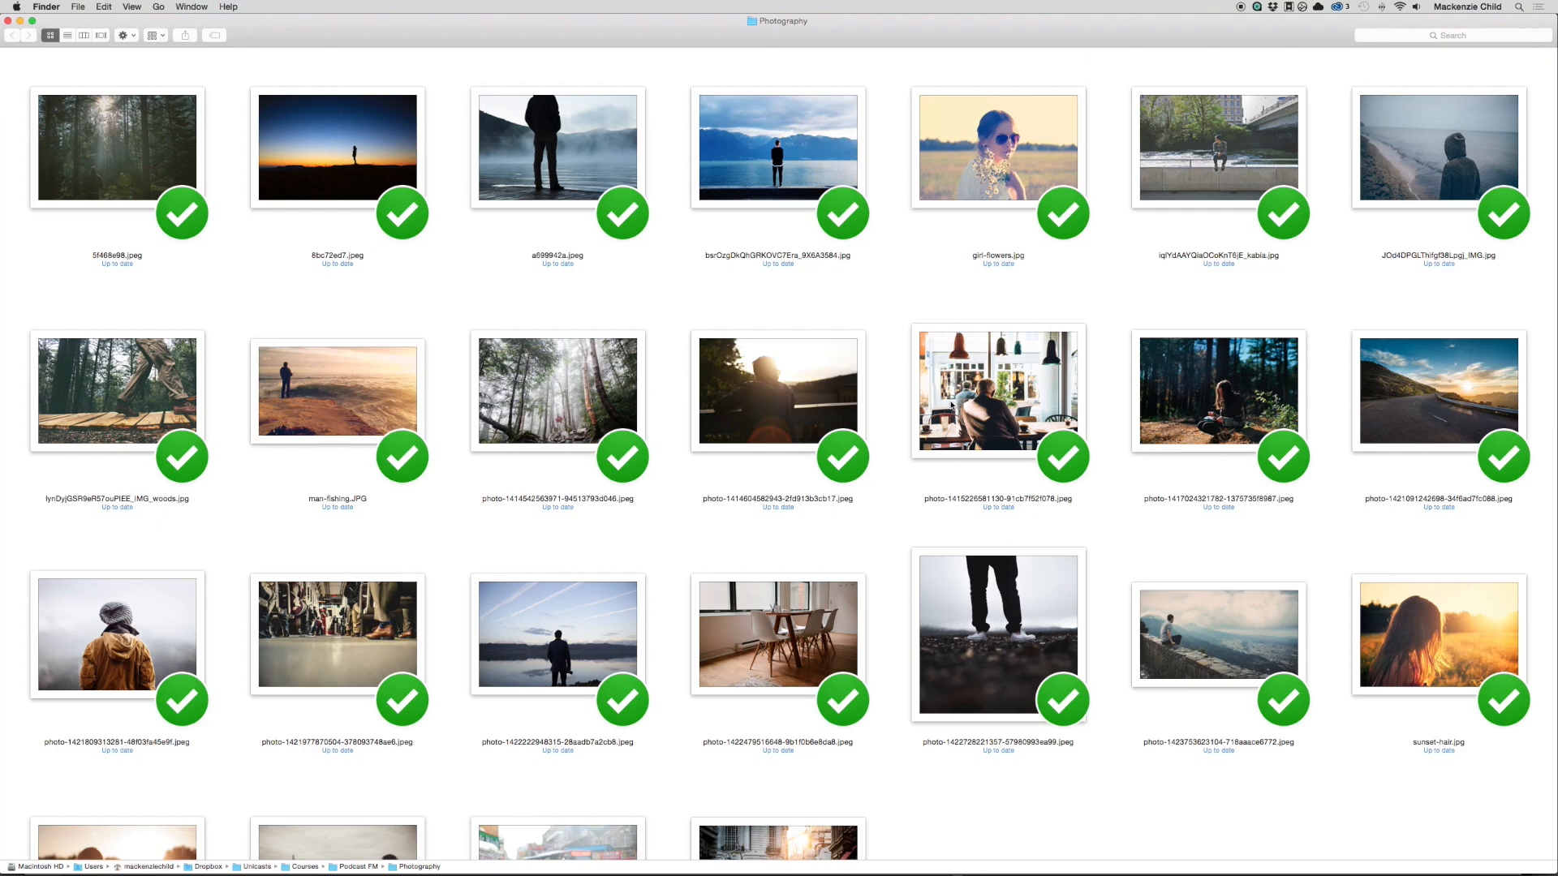
left_click(1194, 169)
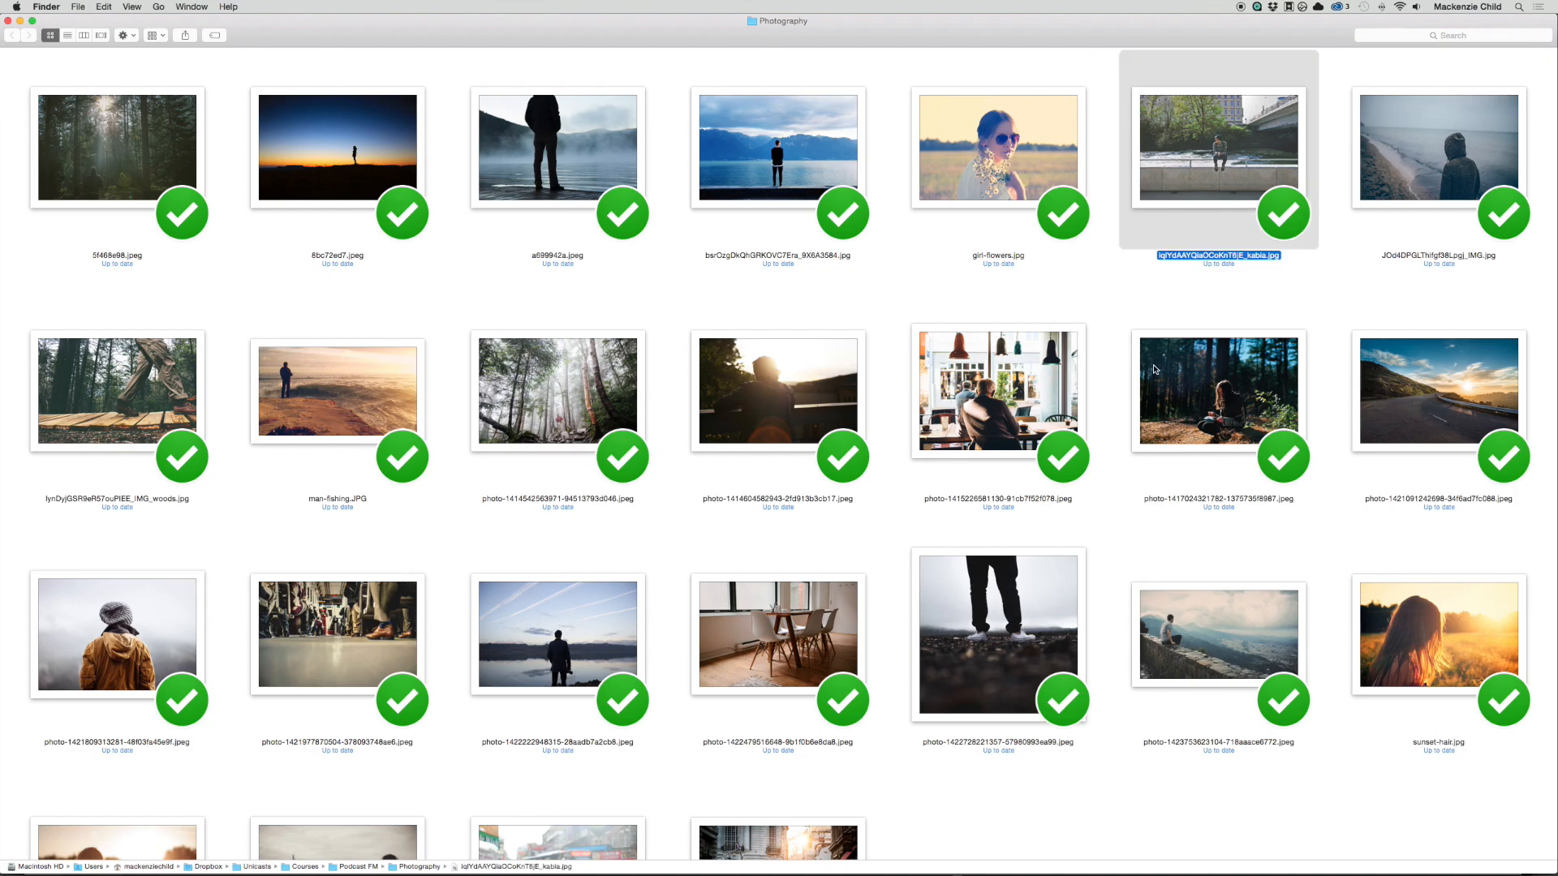
key("space")
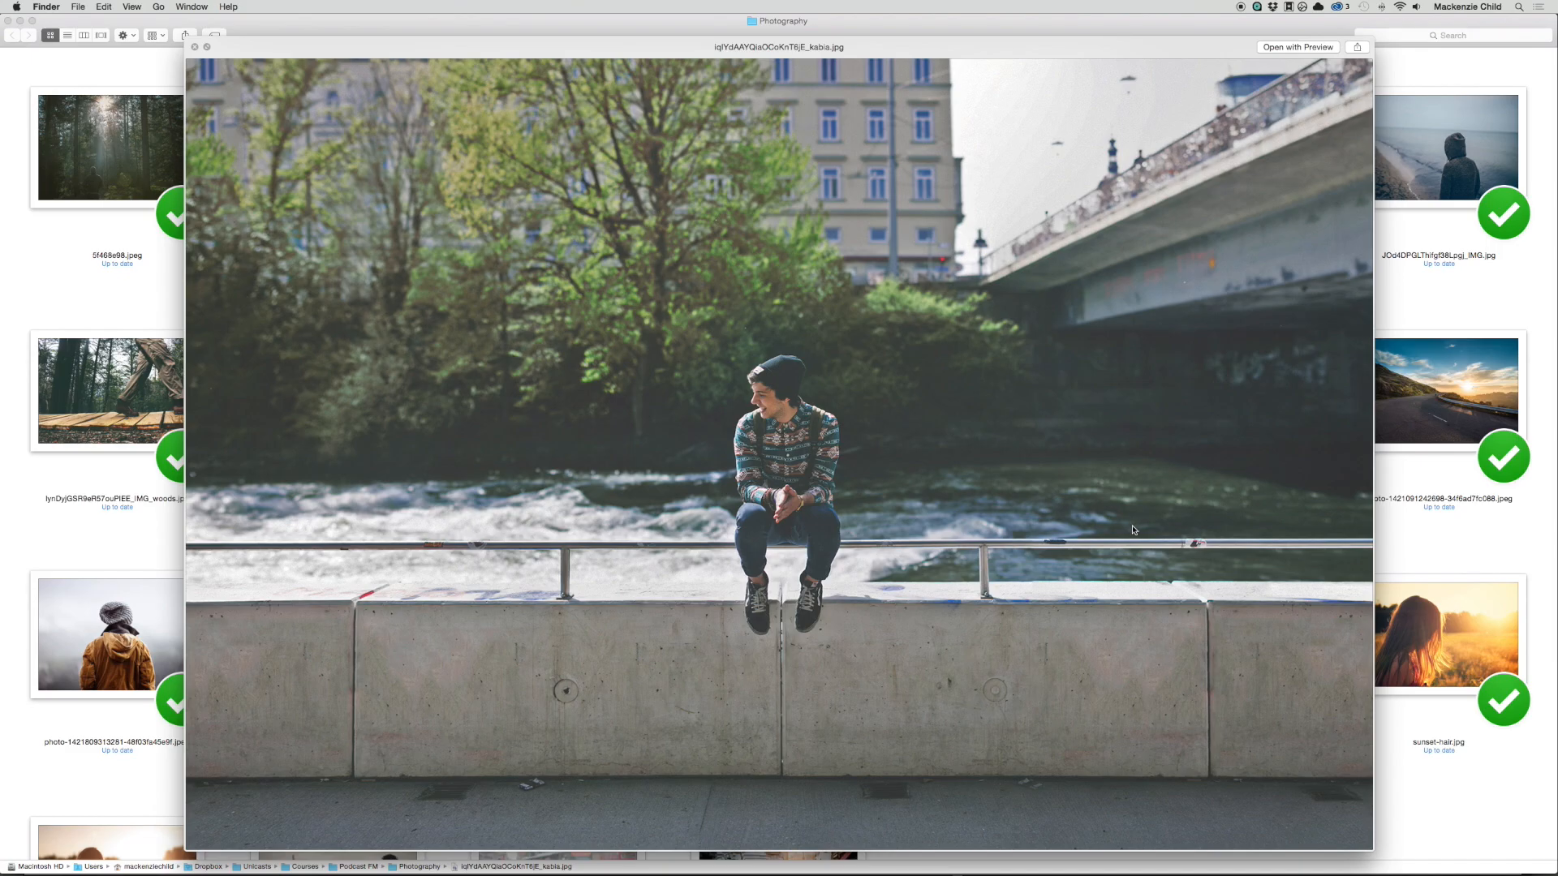
key("space")
Step: Preview the photo of the man standing at the lake under sky trails, and close the preview
scroll(1131, 528, "down", 1)
left_click(558, 615)
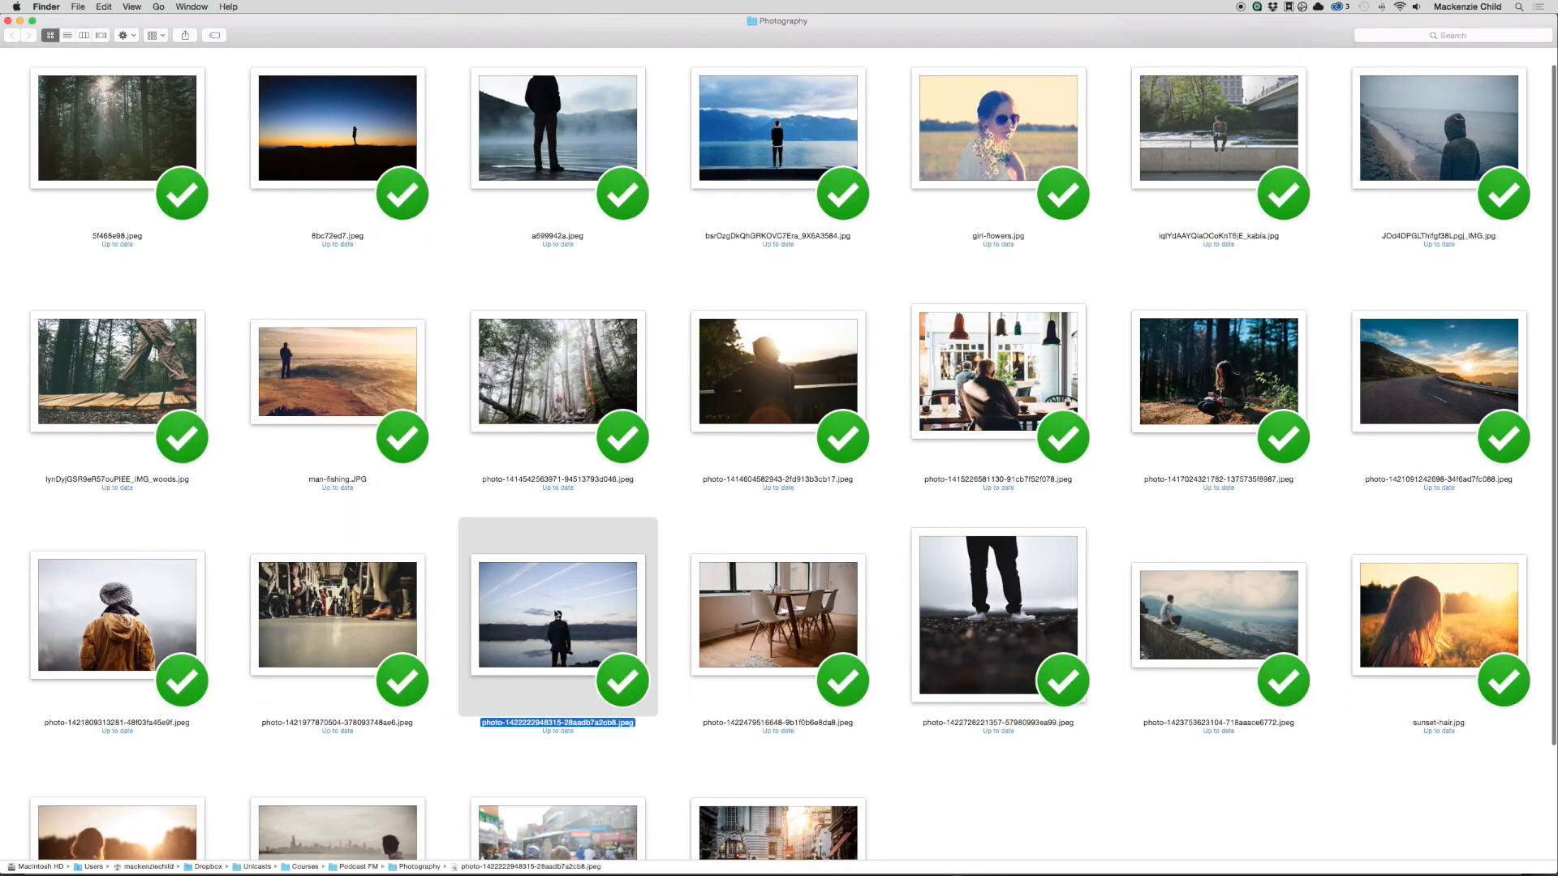
key("space")
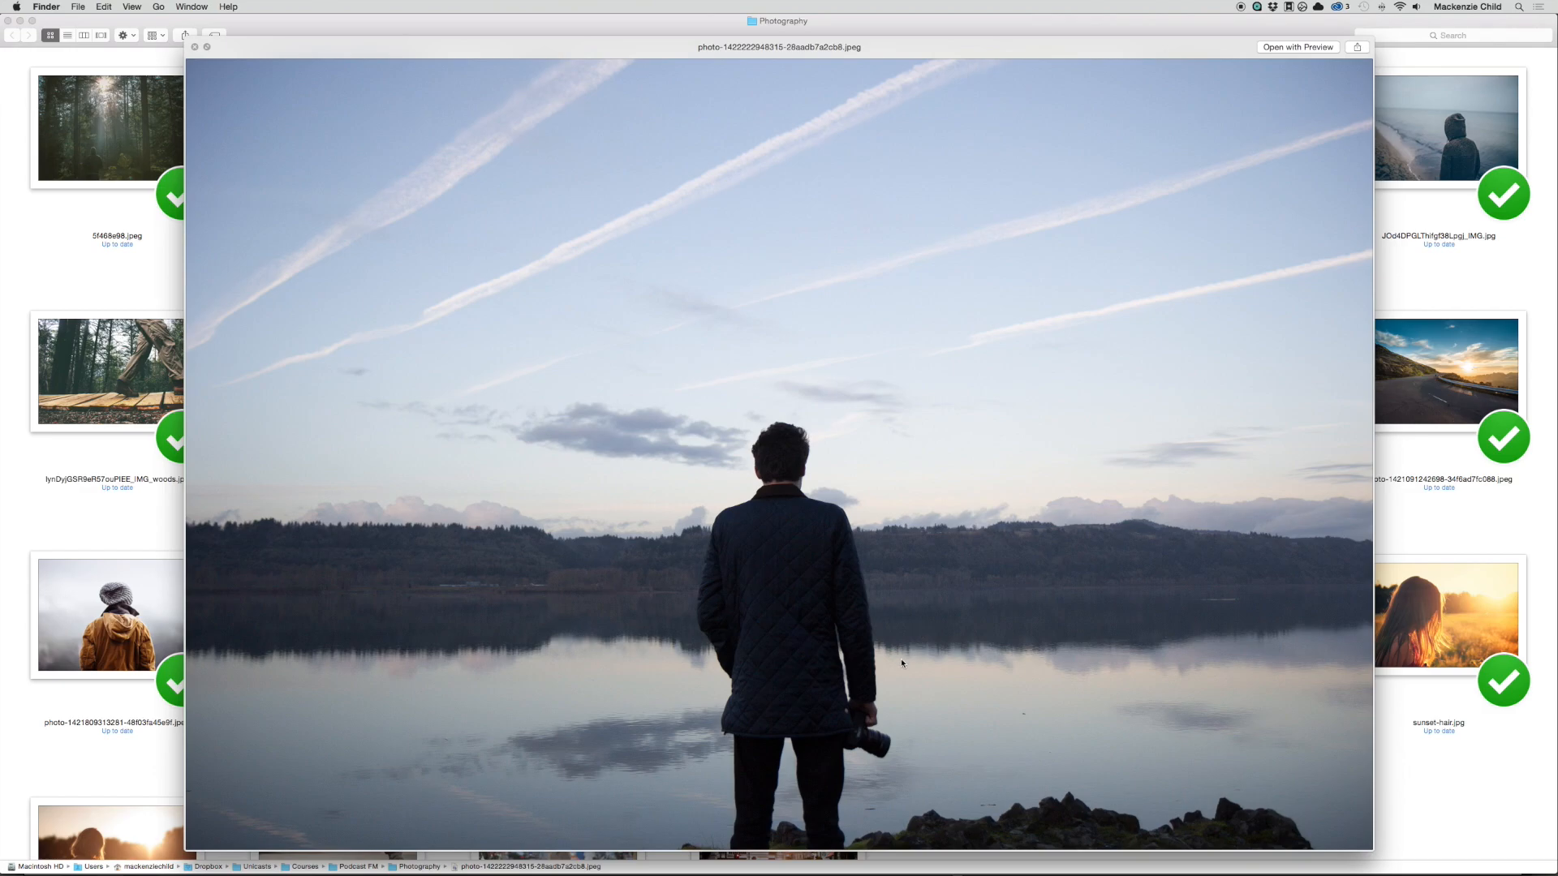
key("space")
Step: Switch back to Illustrator and check the header image area of the Podcasts wireframe
key("super+Tab")
key("super+Tab")
key("super+Tab")
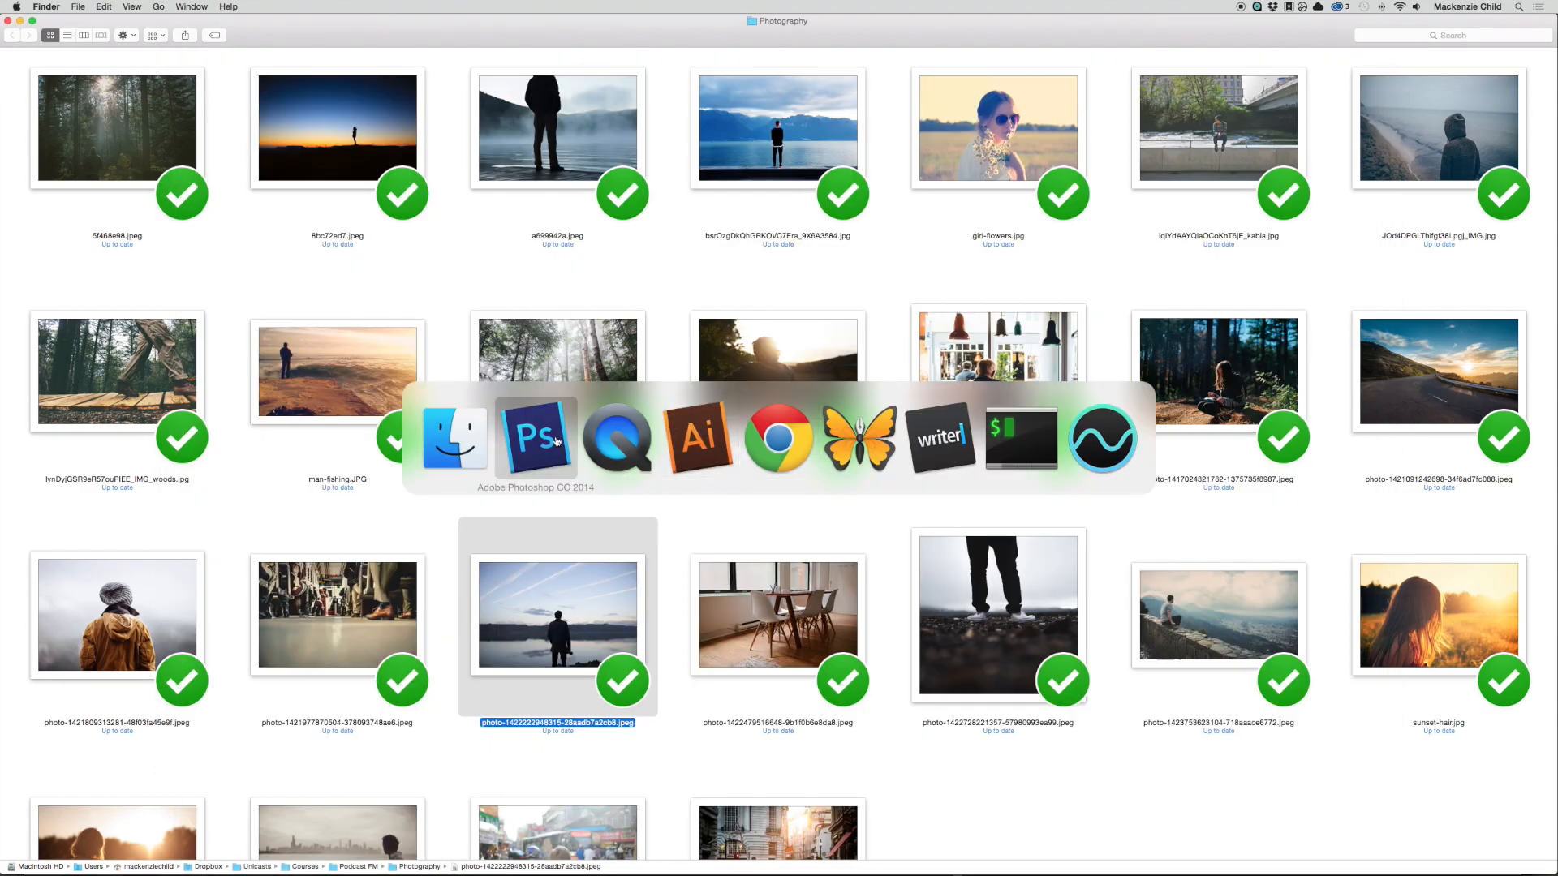
key("super+shift+Tab")
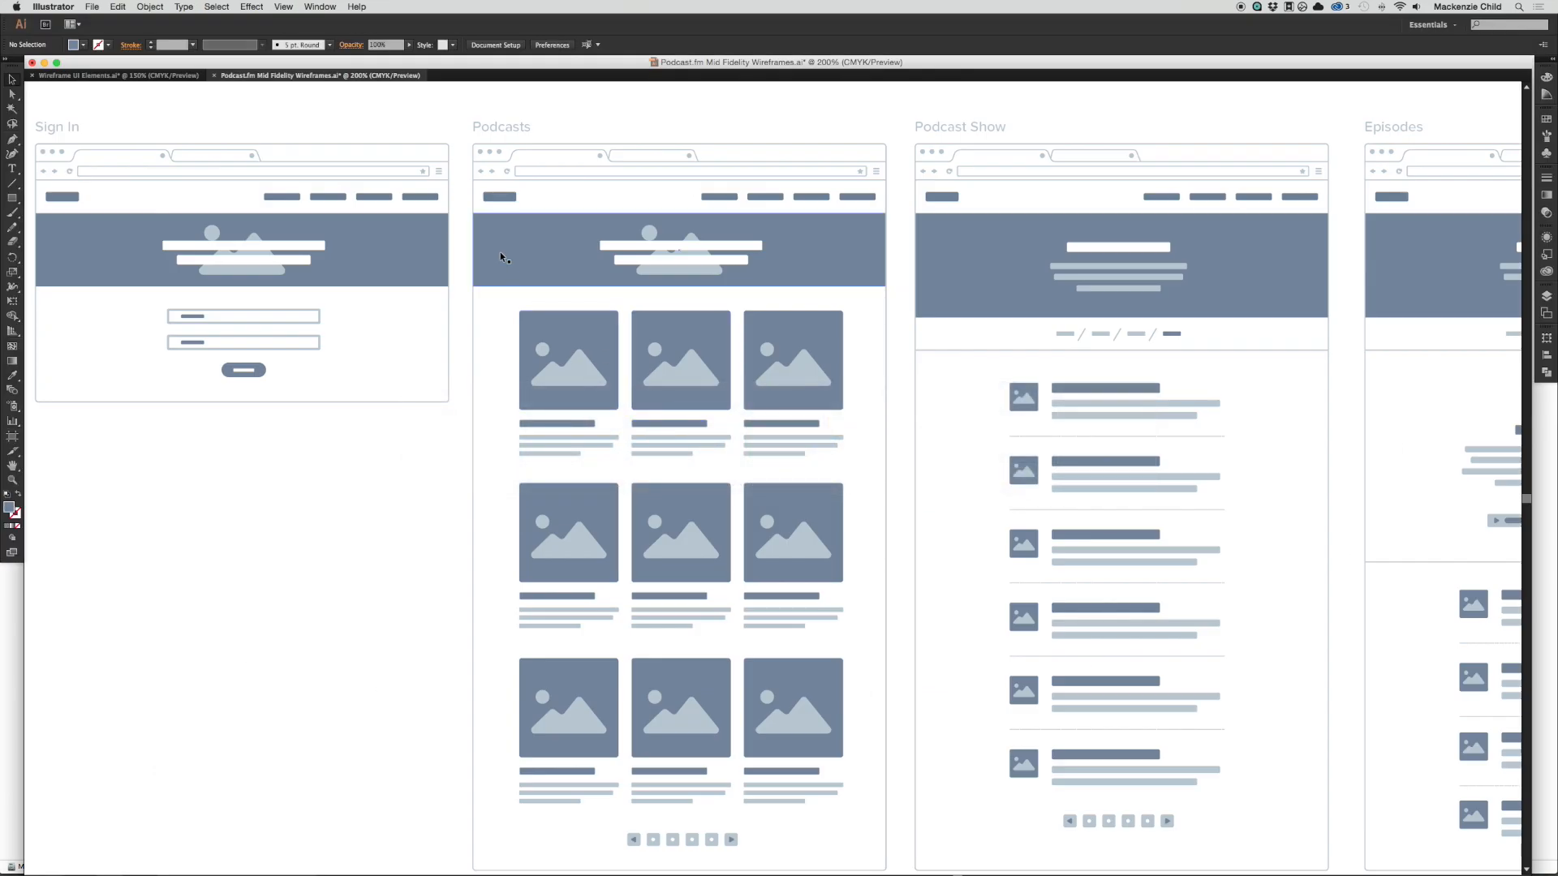
scroll(500, 257, "left", 2)
scroll(502, 258, "left", 1)
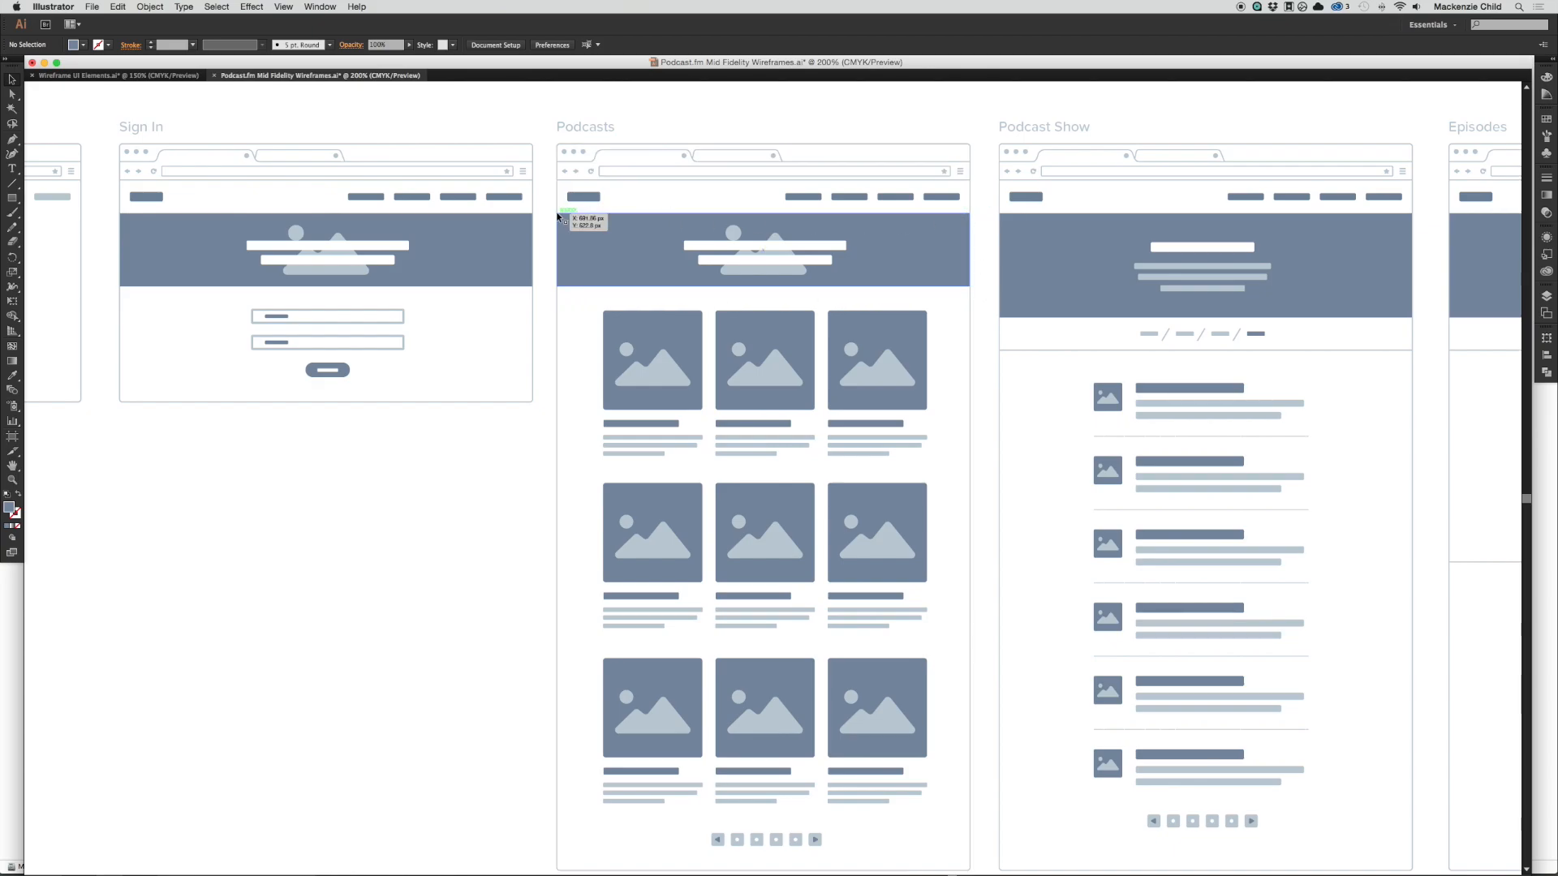
Step: Return to the Photography folder and preview the photo of the man on the stone wall and man-fishing.JPG
key("super+Tab")
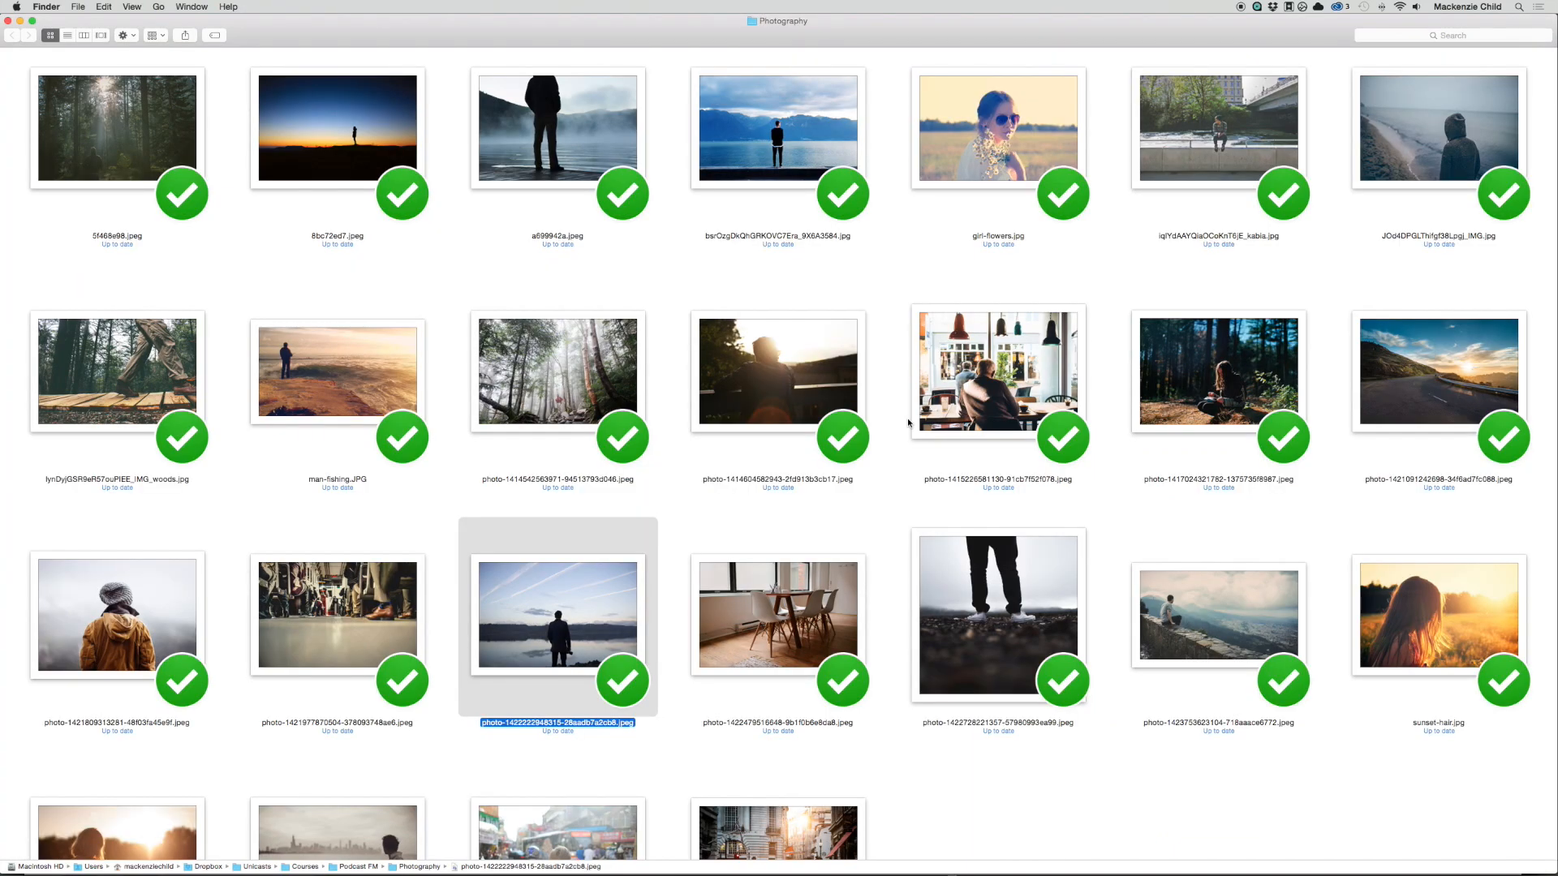
left_click(1224, 627)
key("space")
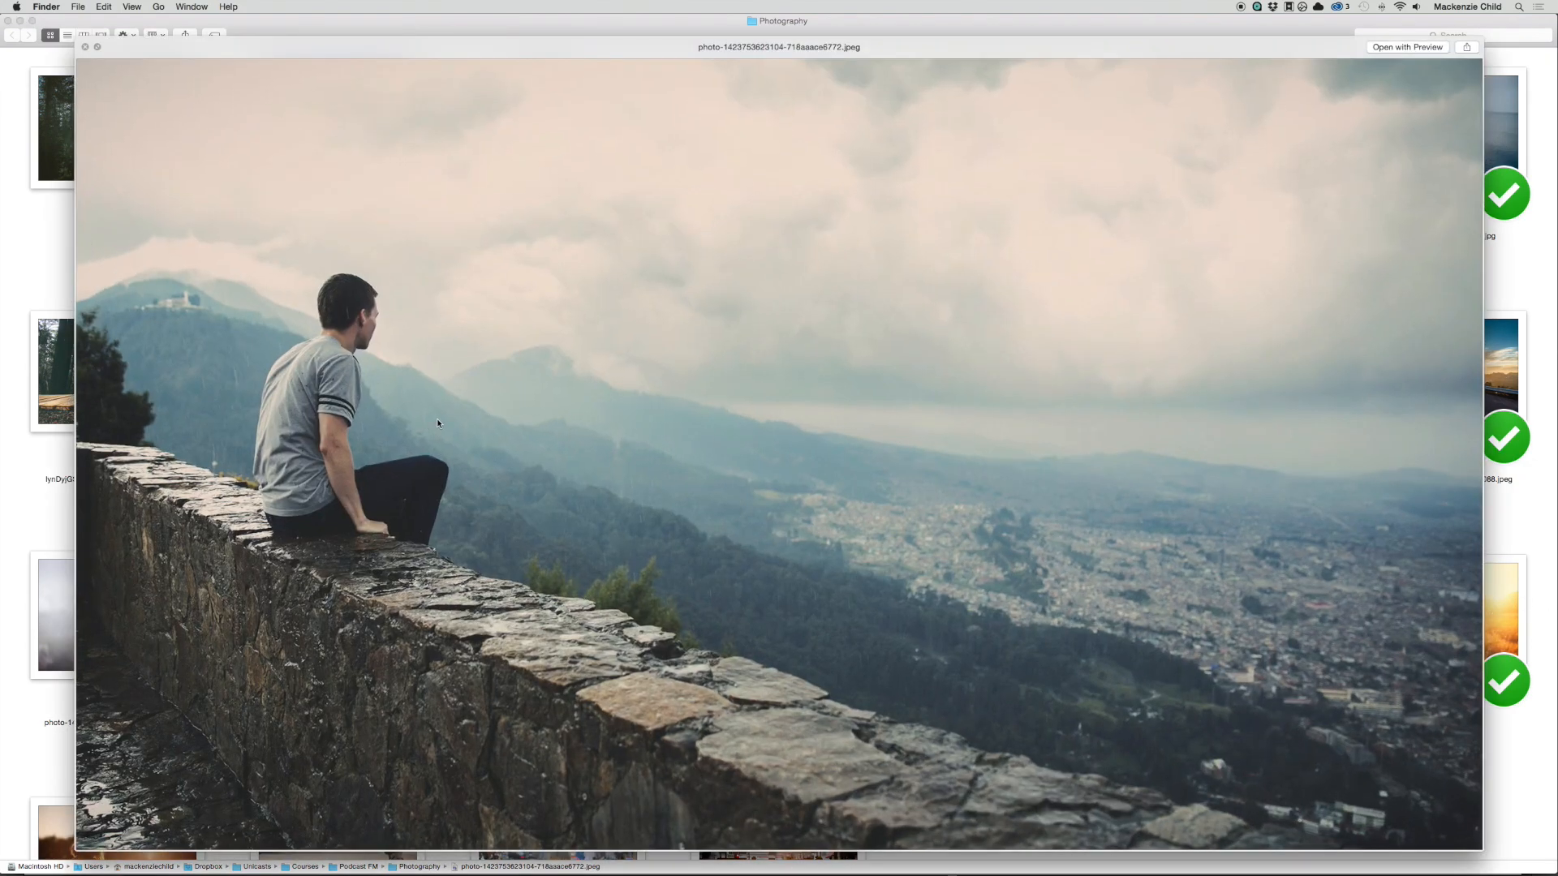
key("space")
left_click(382, 381)
key("space")
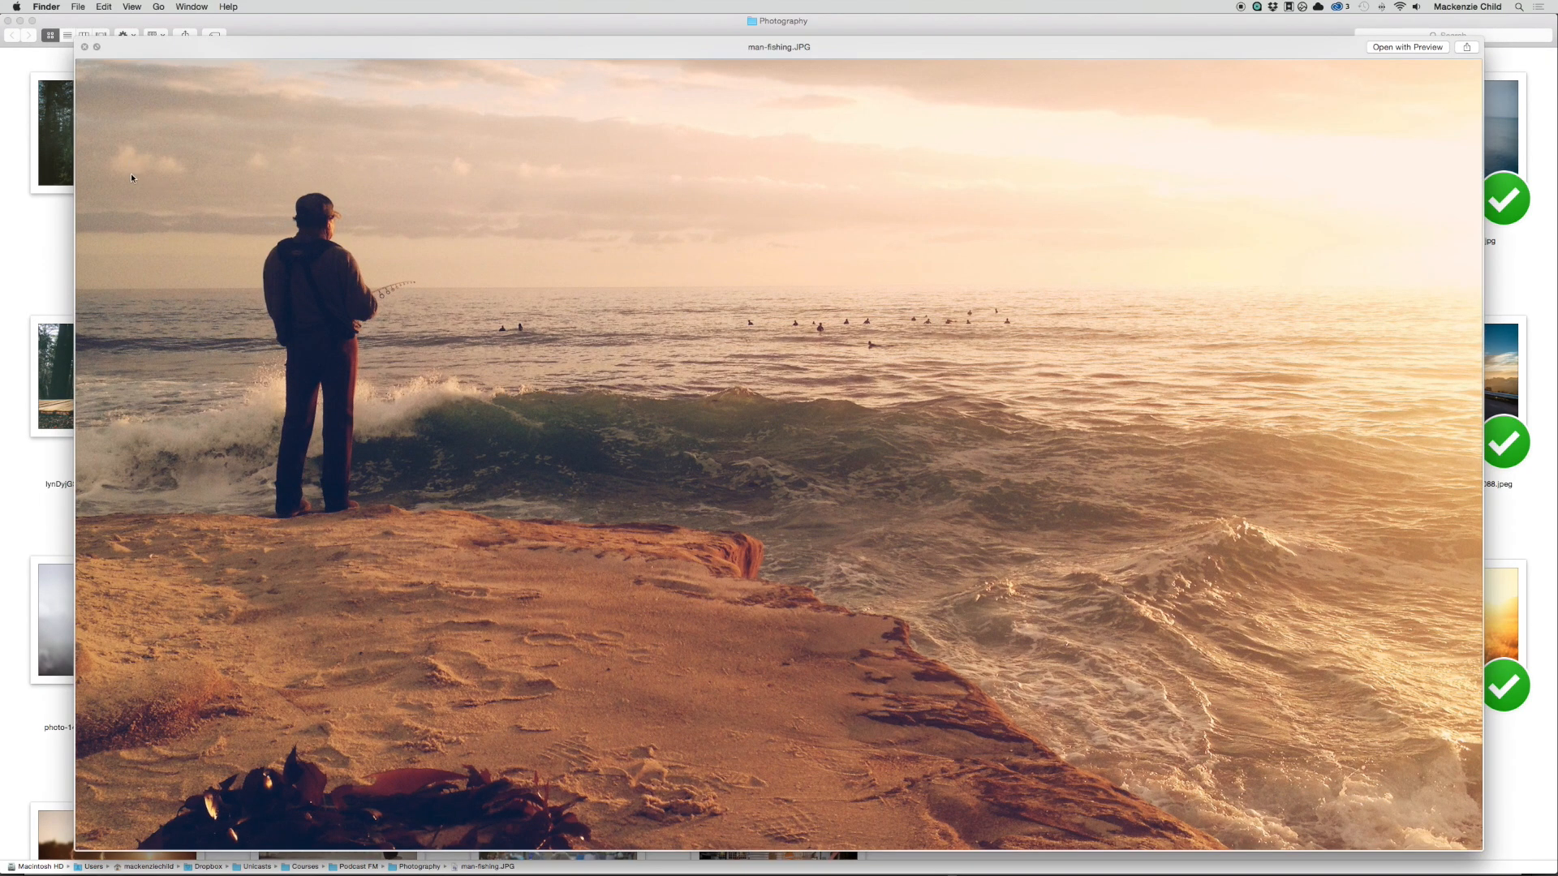
key("space")
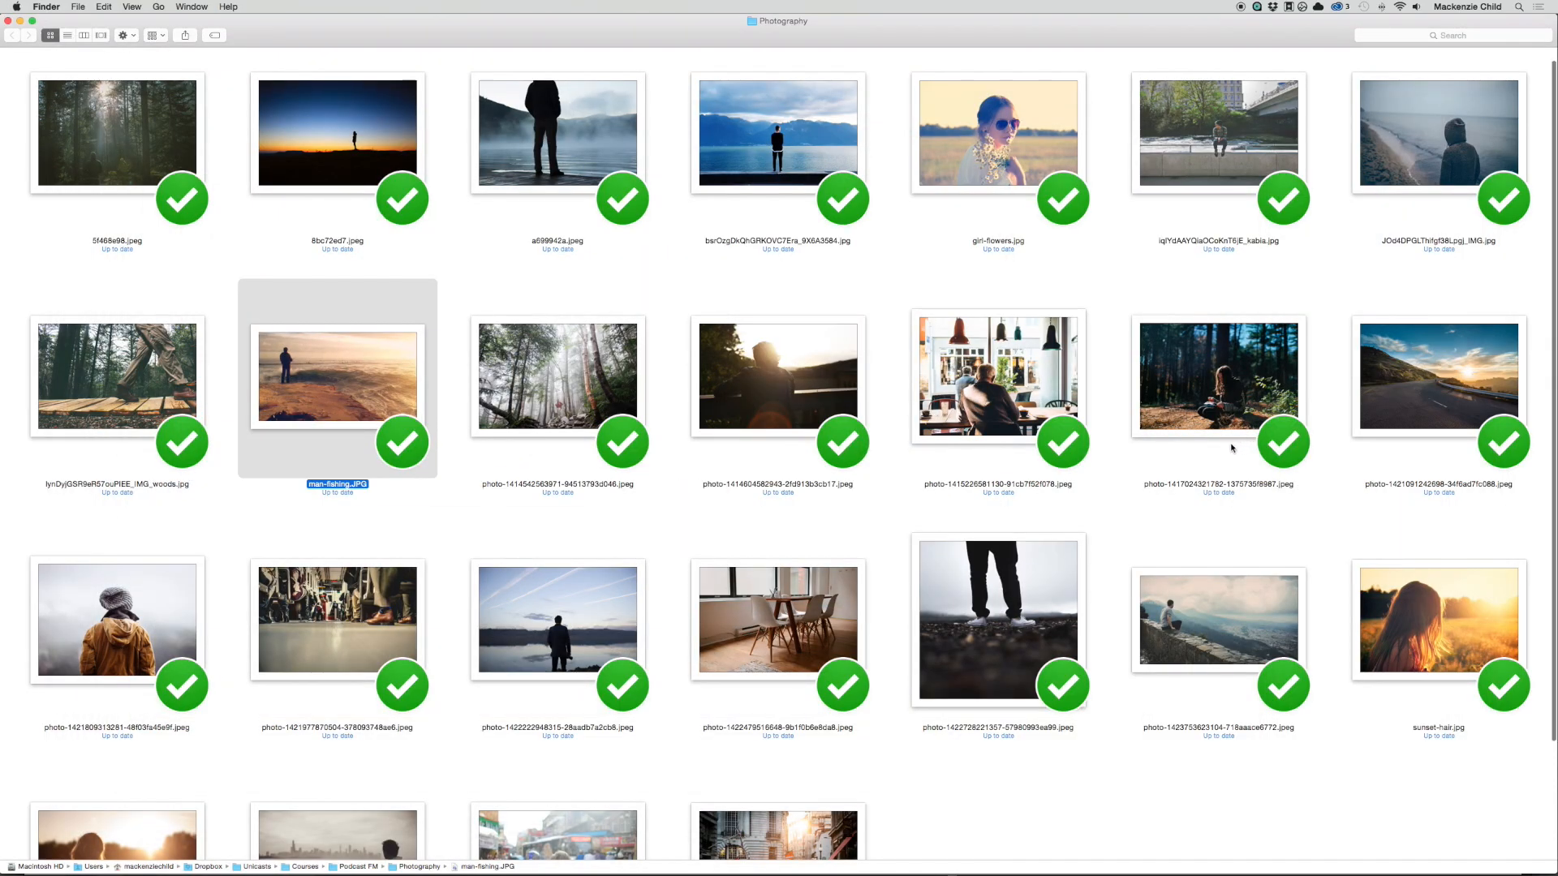
Step: Place the photo of train passengers' legs and shoes from the Photography folder into Podcasts Page.psd in Photoshop
scroll(341, 479, "down", 3)
left_click(284, 500)
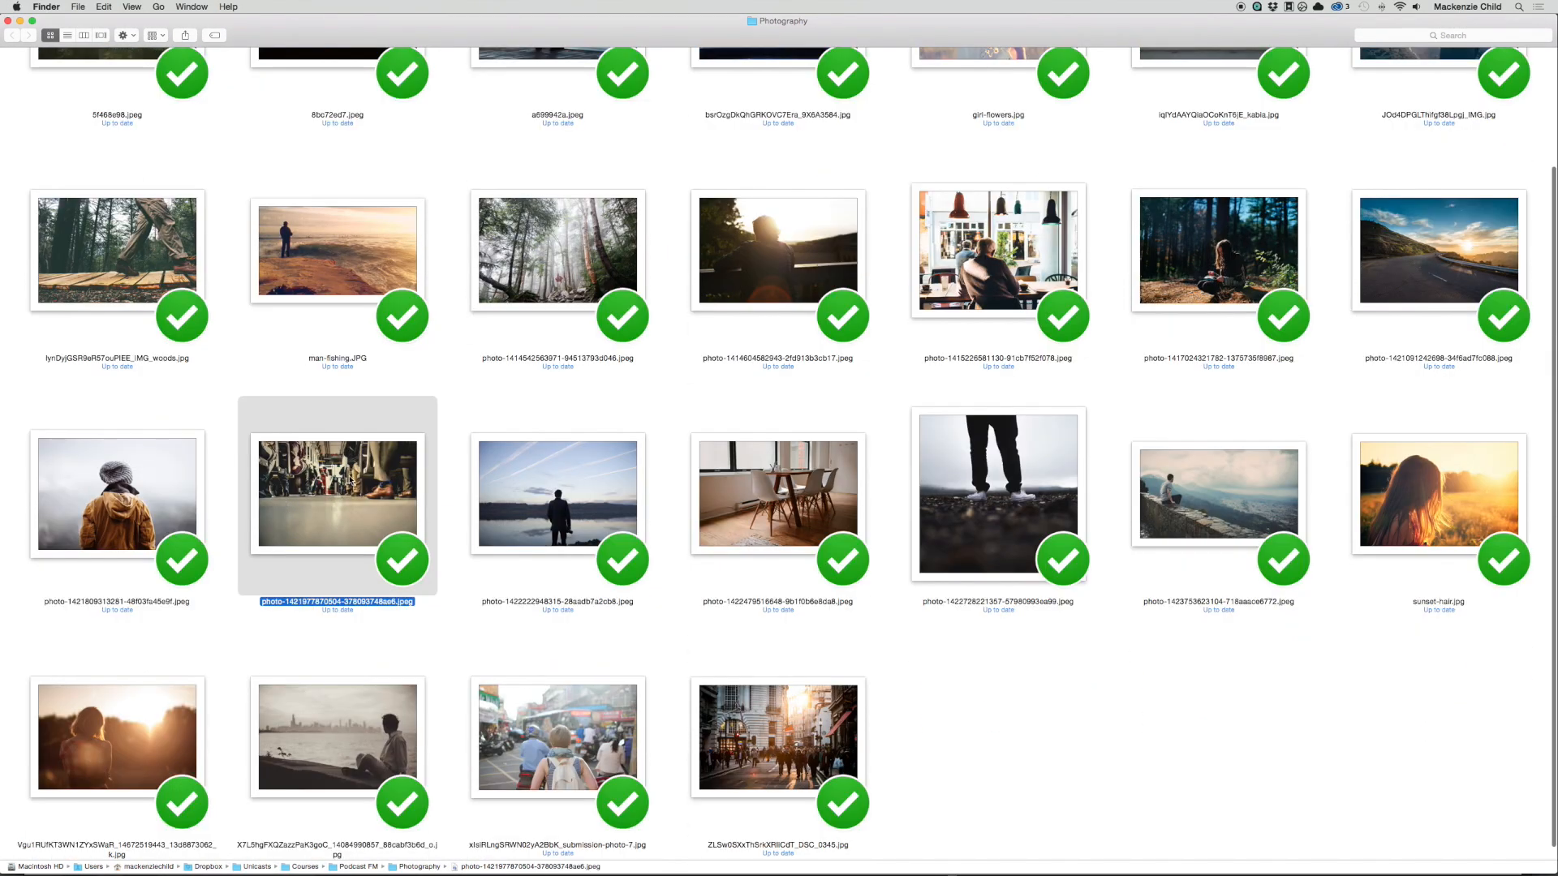
left_click_drag(350, 480, 758, 501)
key("super+Tab")
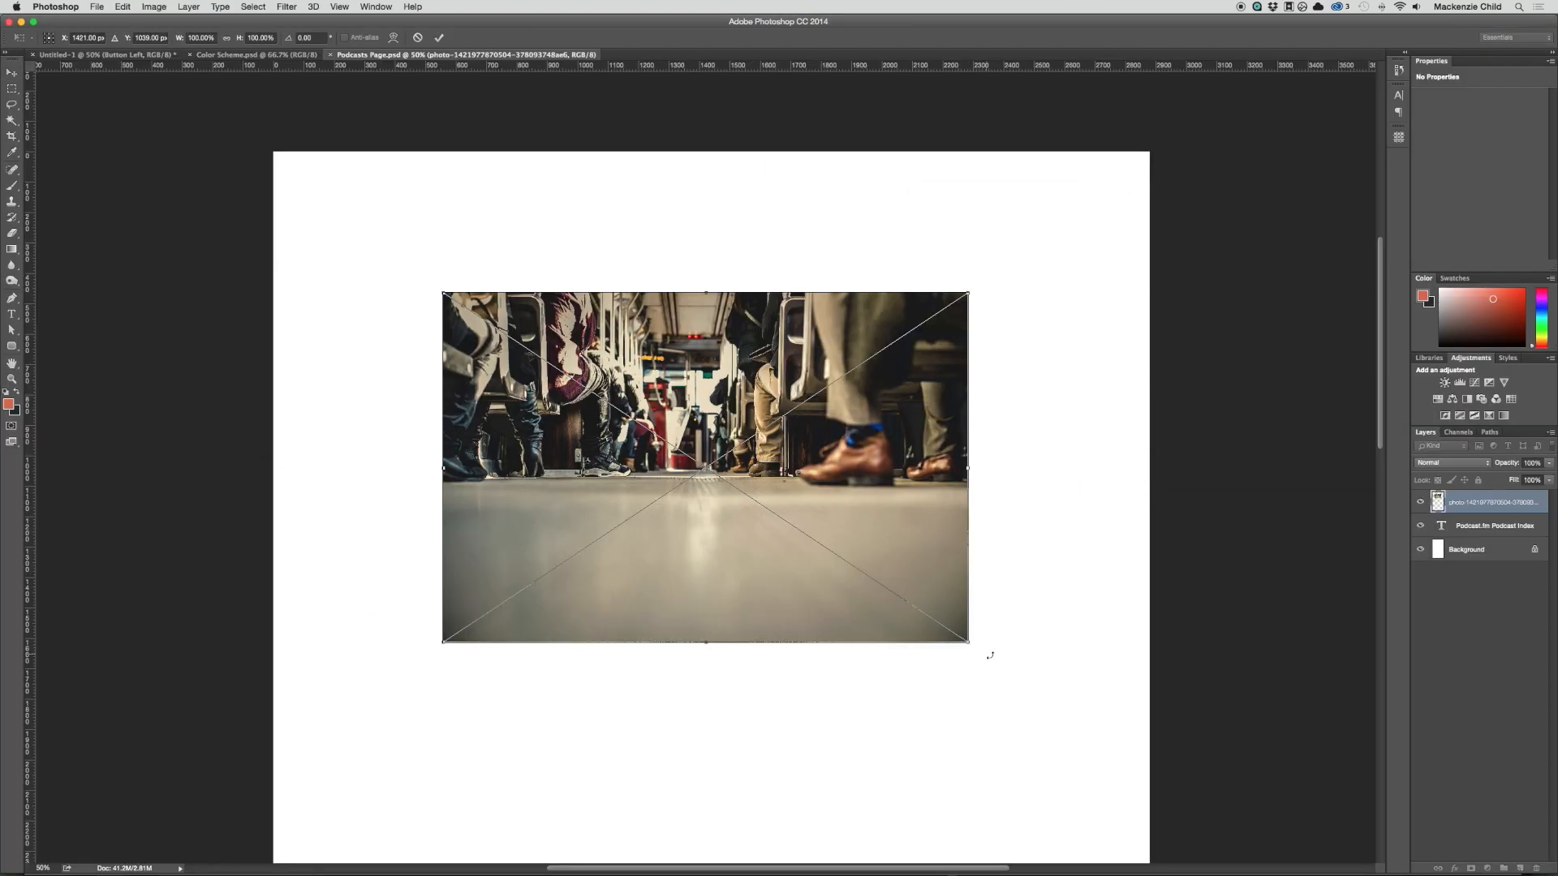
Step: Scale the placed train photo to about 169% so it spans the page width, and commit the transformation
left_click_drag(968, 642, 1173, 735)
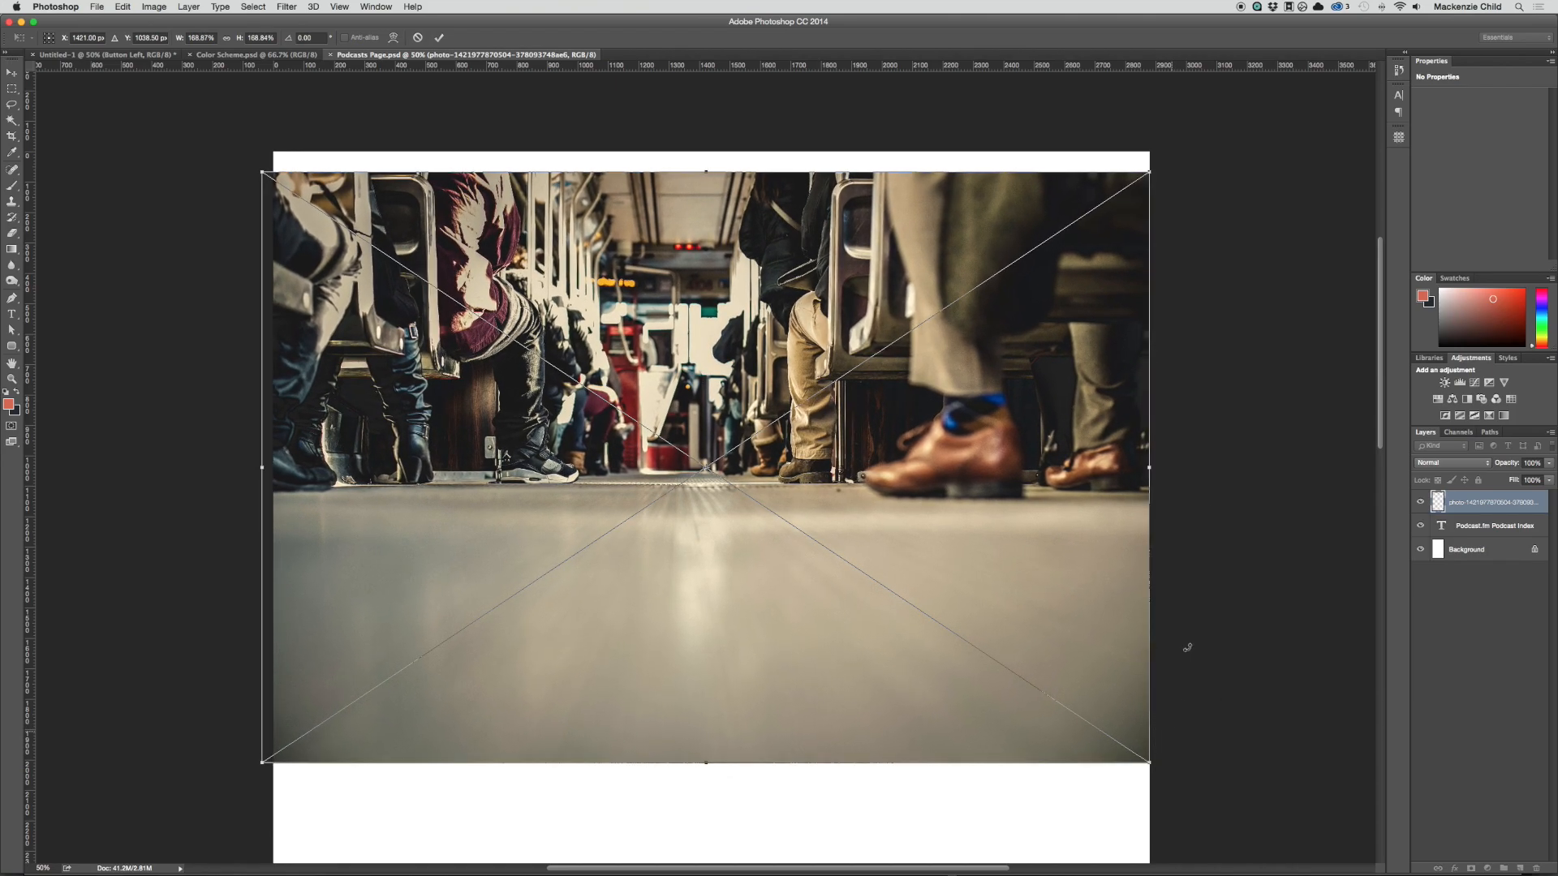
left_click_drag(1126, 258, 1132, 258)
key("Return")
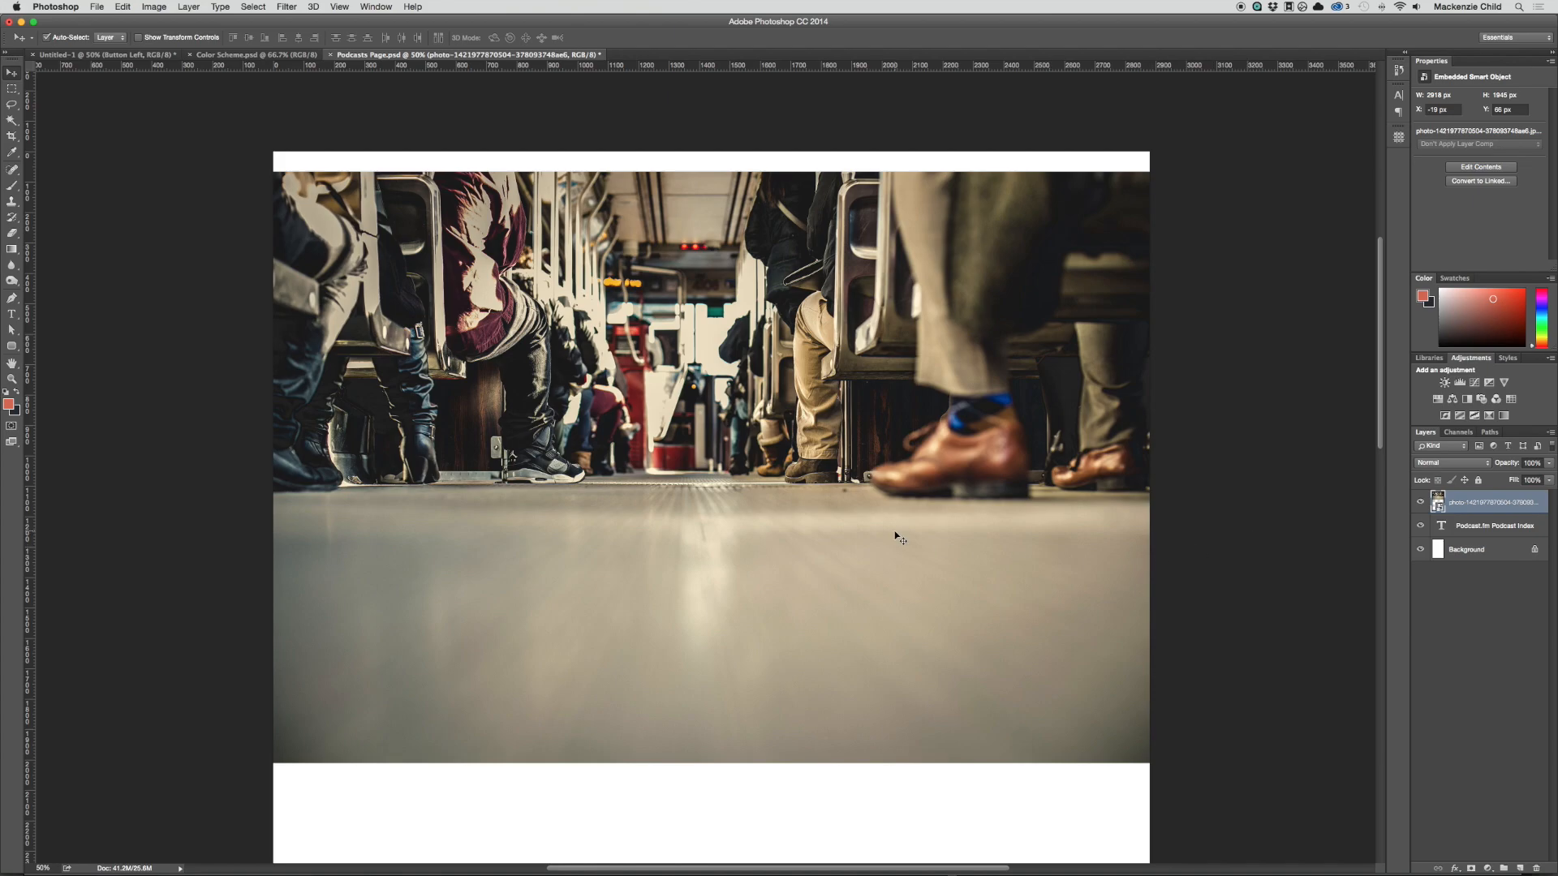
Step: Mask the train photo to a full-width band about 600 px tall around the passengers' feet
key("m")
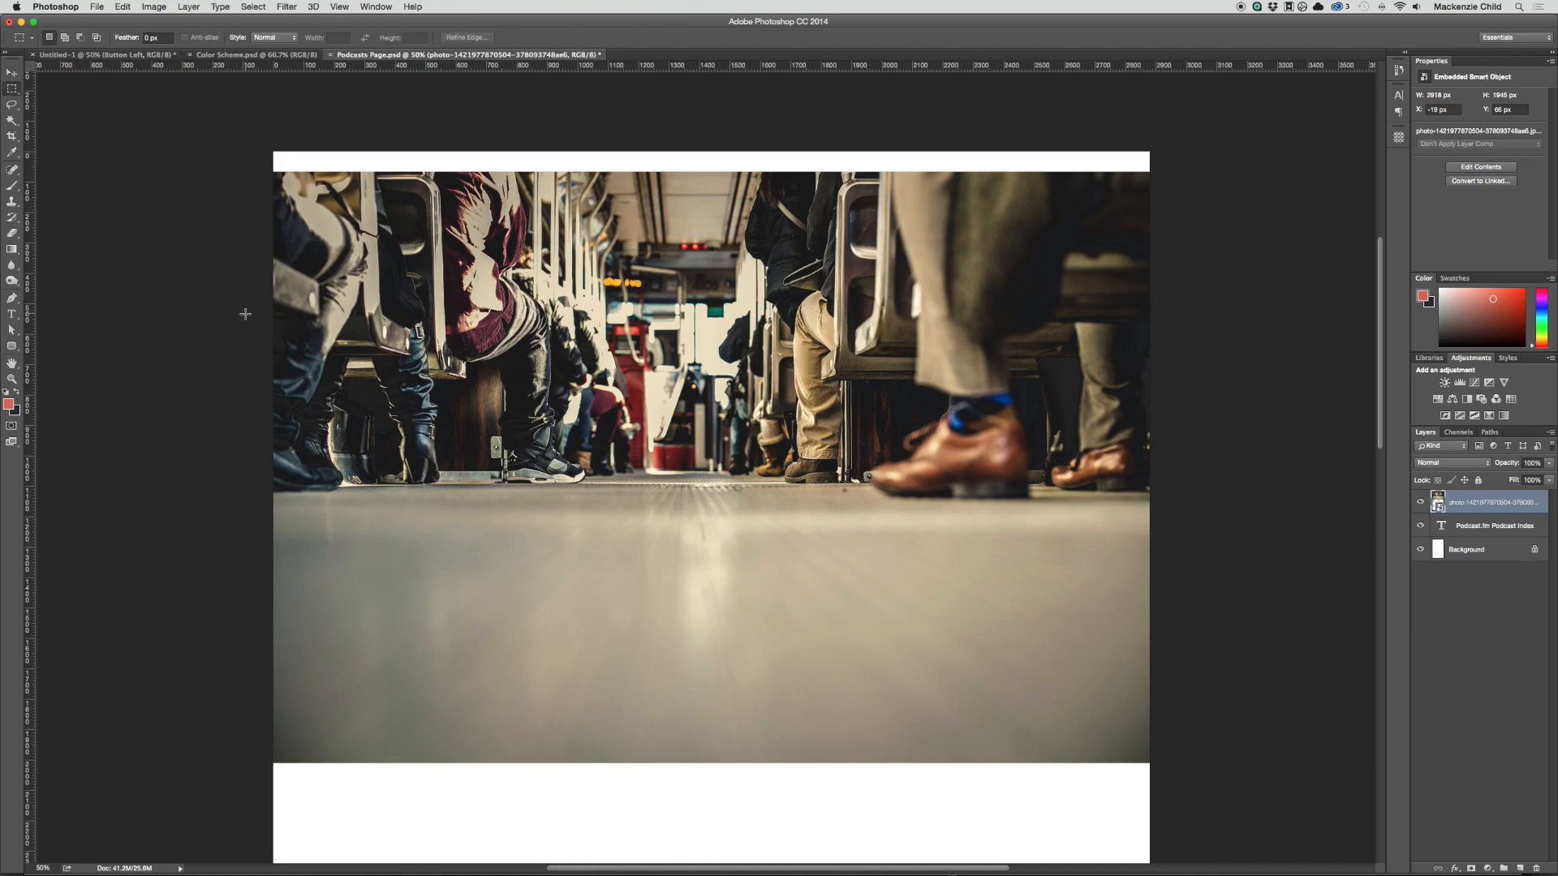
left_click_drag(273, 300, 1201, 480)
left_click_drag(788, 426, 800, 477)
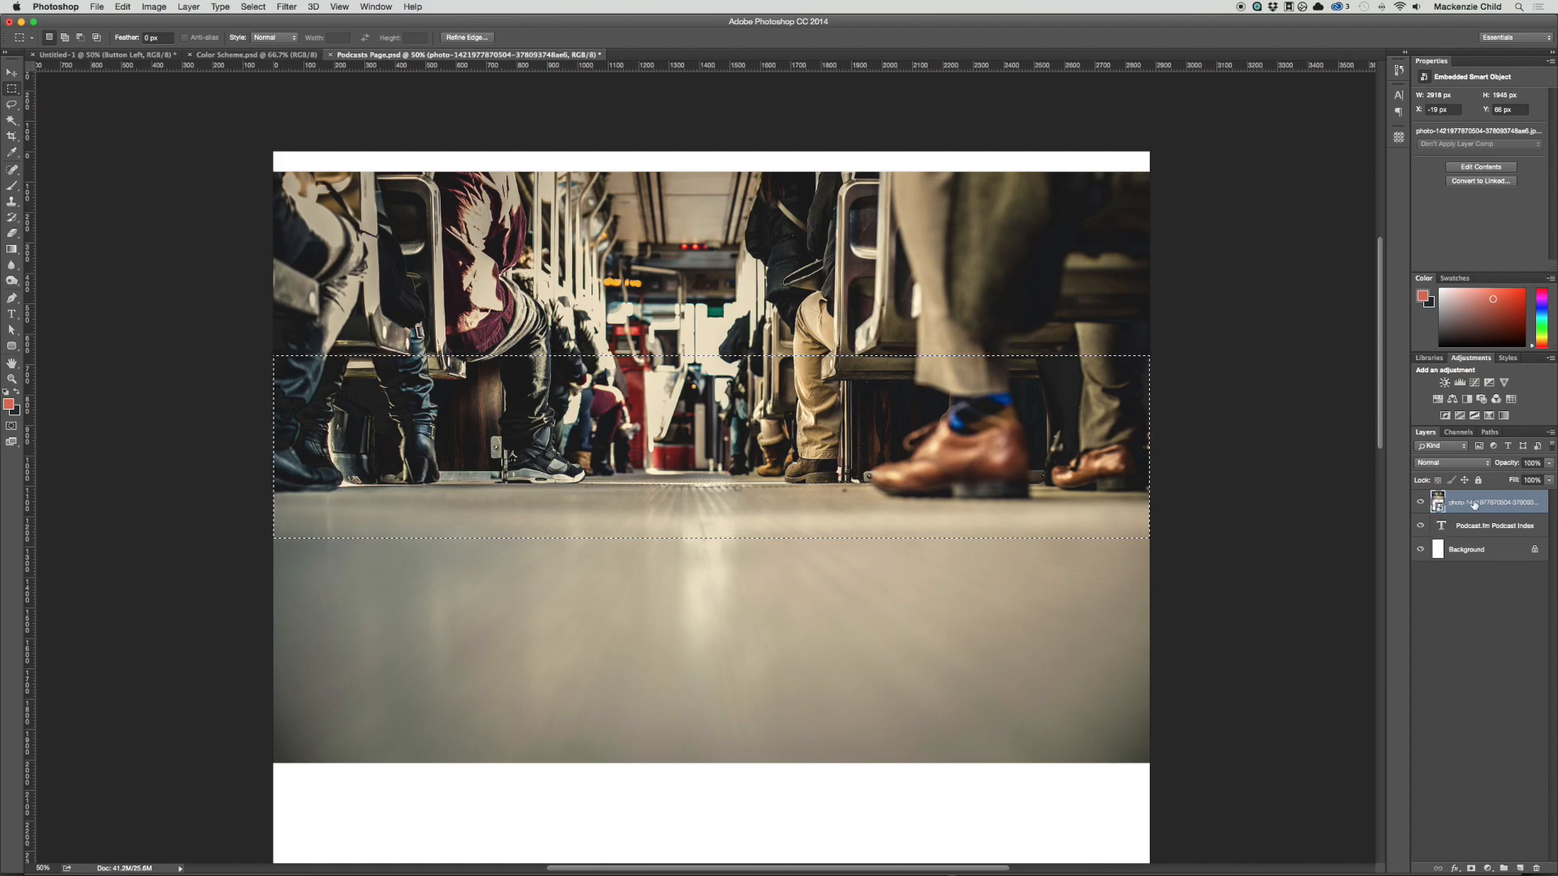
left_click(1471, 868)
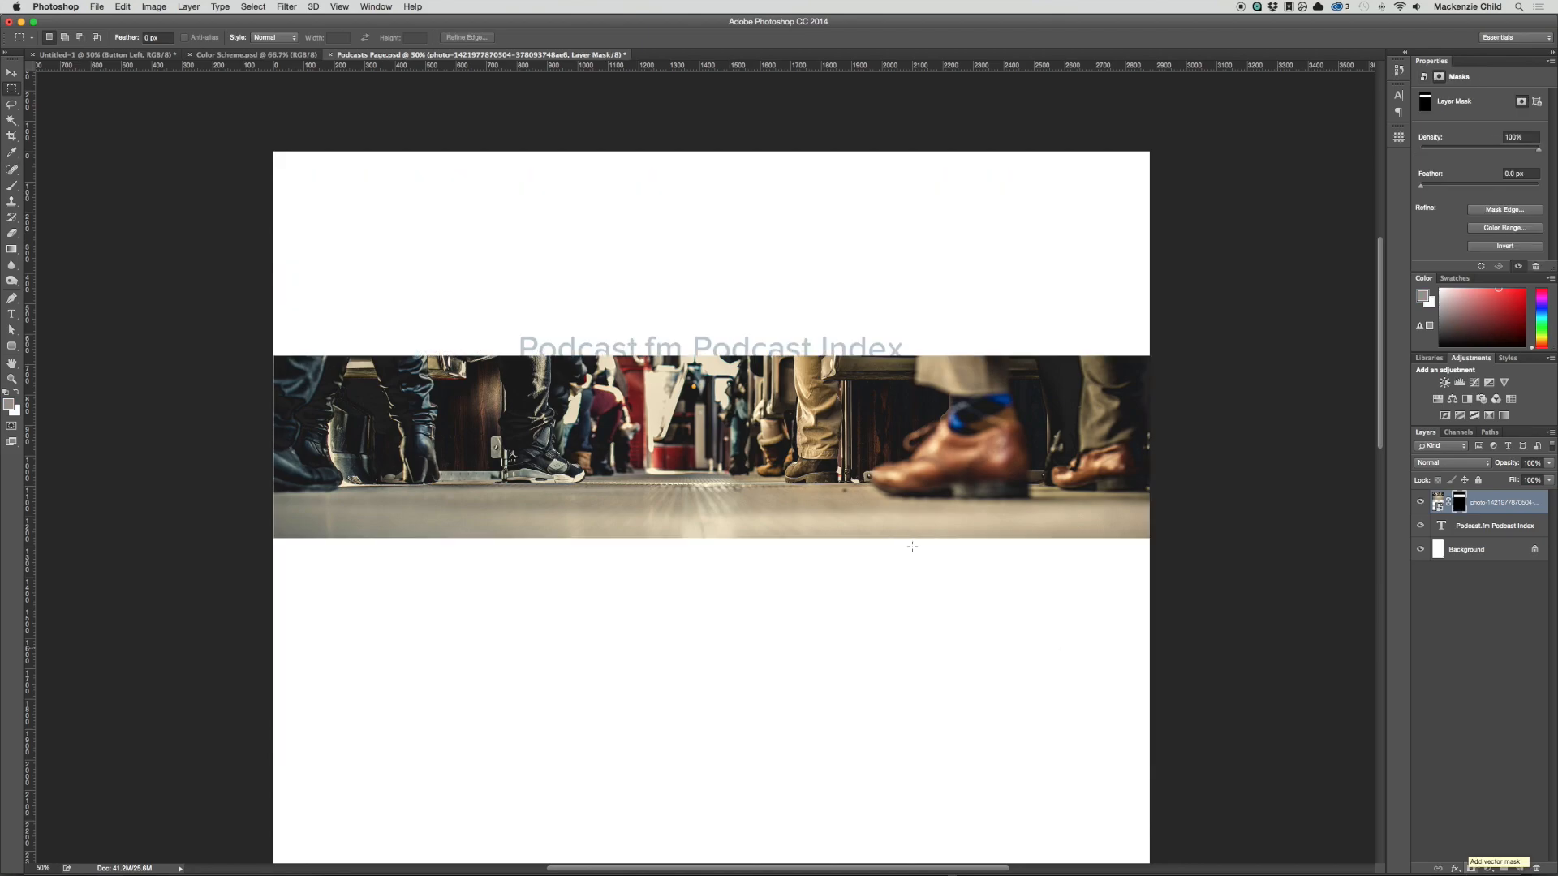
Step: Delete the "Podcast.fm Podcast Index" text layer and move the masked photo up to about Y -329 px
key("v")
left_click(745, 351)
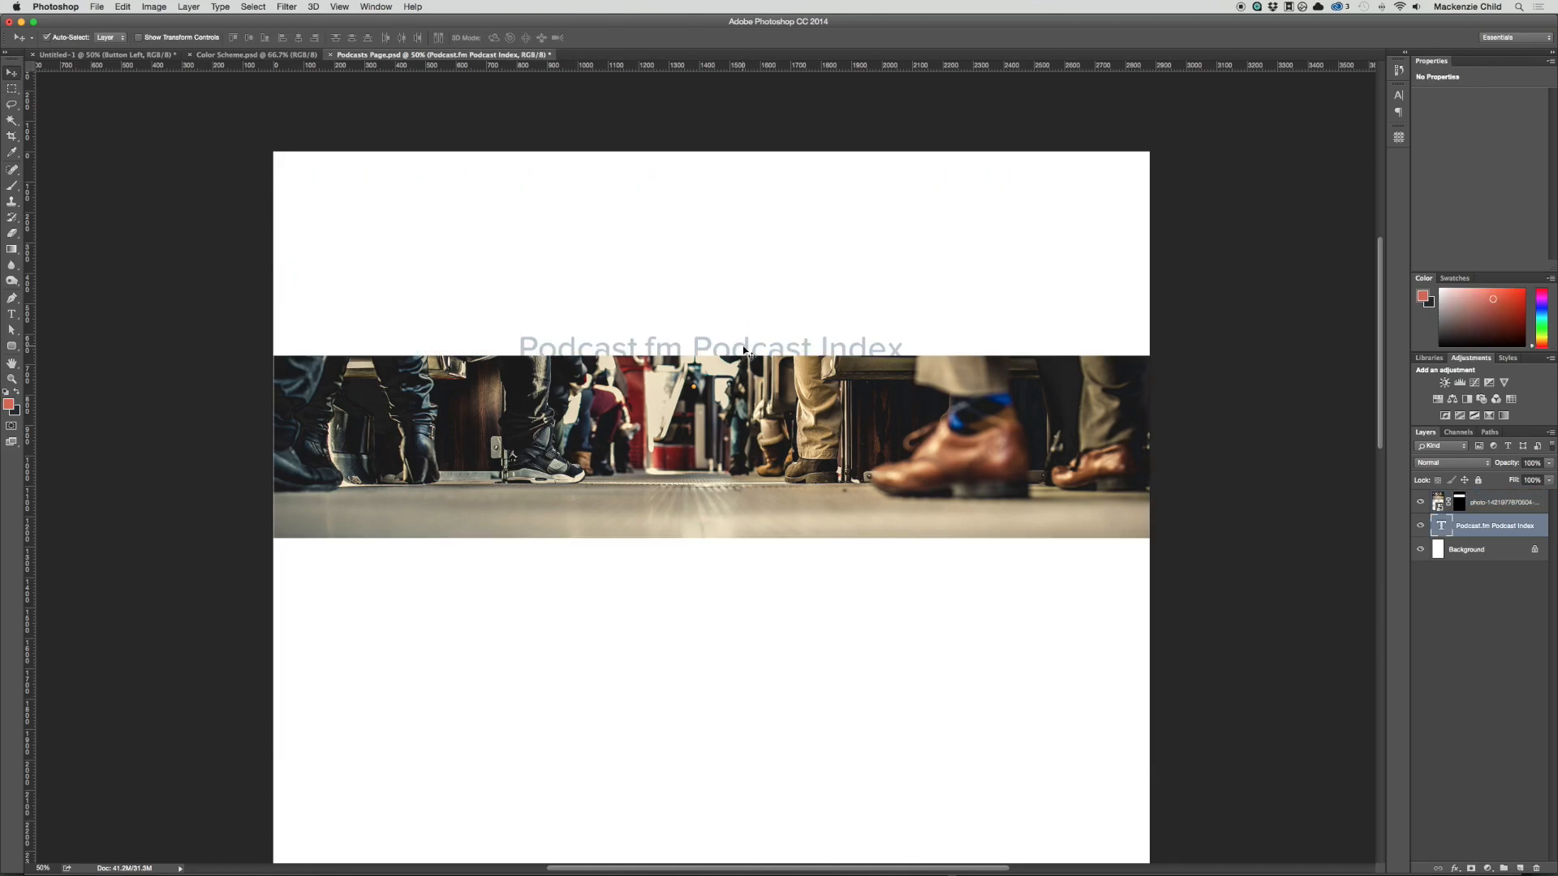
key("BackSpace")
left_click_drag(740, 405, 740, 284)
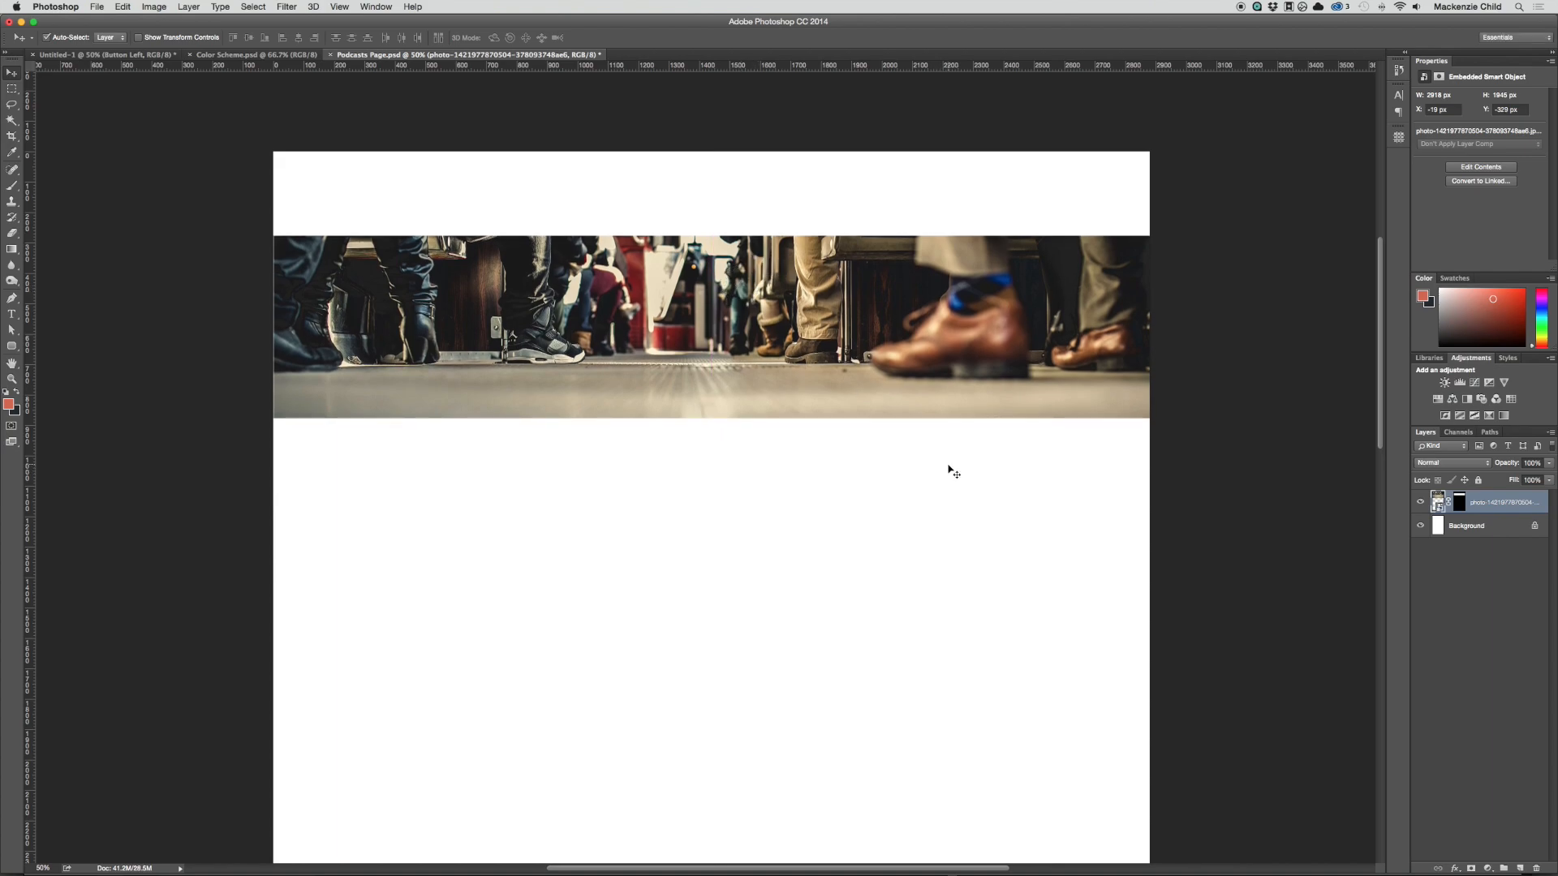
Step: Add a new layer above the train photo and clip it to the photo layer
left_click(1520, 869)
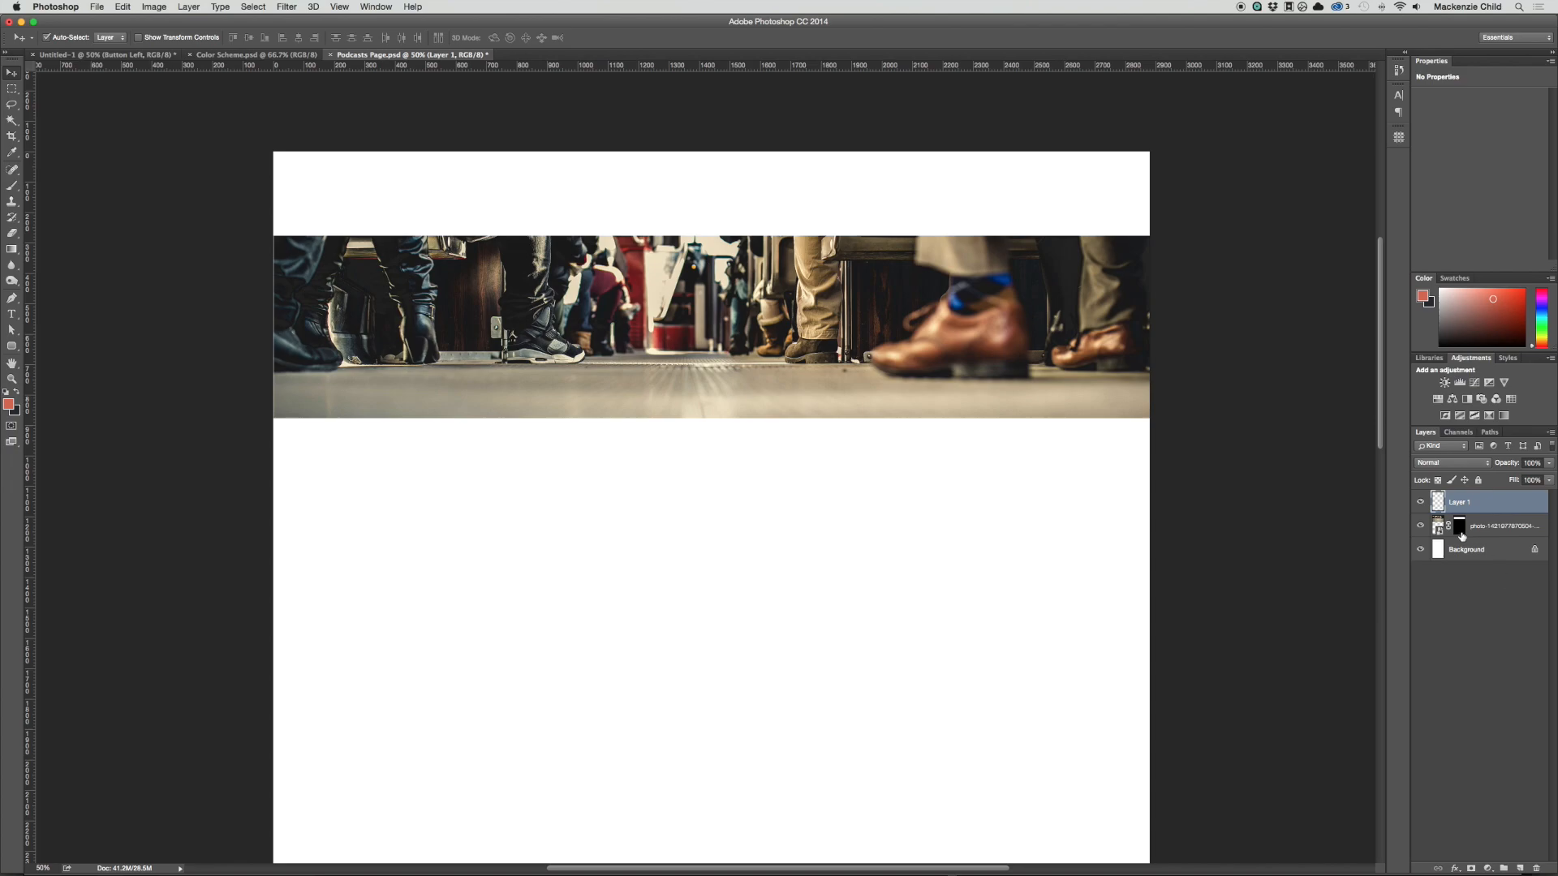
left_click_drag(1460, 534, 1482, 512)
left_click(1482, 512, "alt")
Step: Fill the clipped layer with black, using Normal mode and 100% fill opacity
left_click(139, 7)
mouse_move(121, 8)
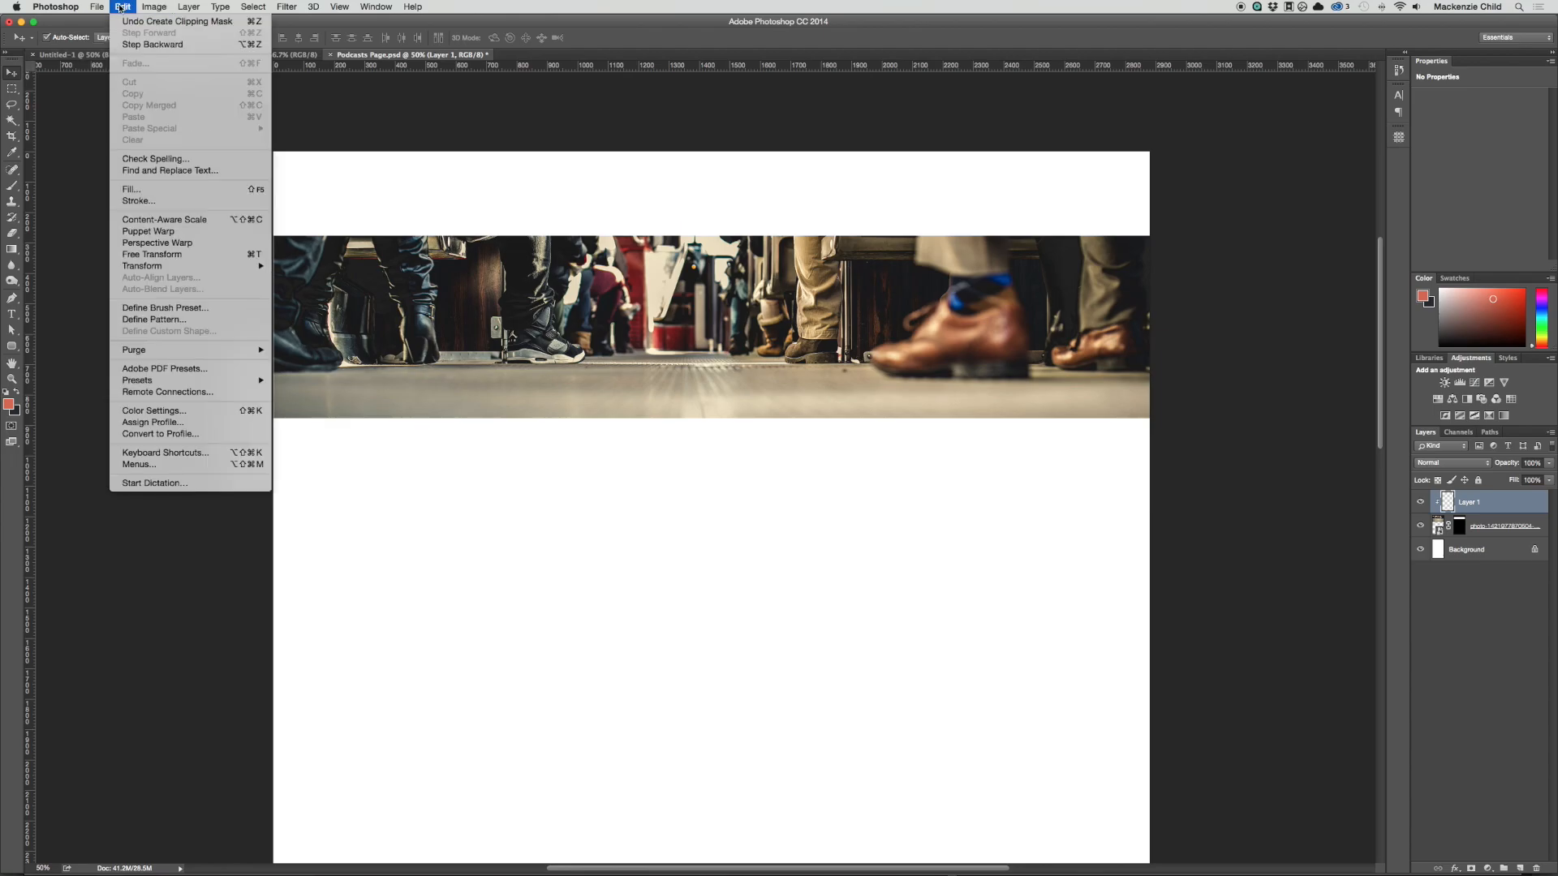
left_click(133, 190)
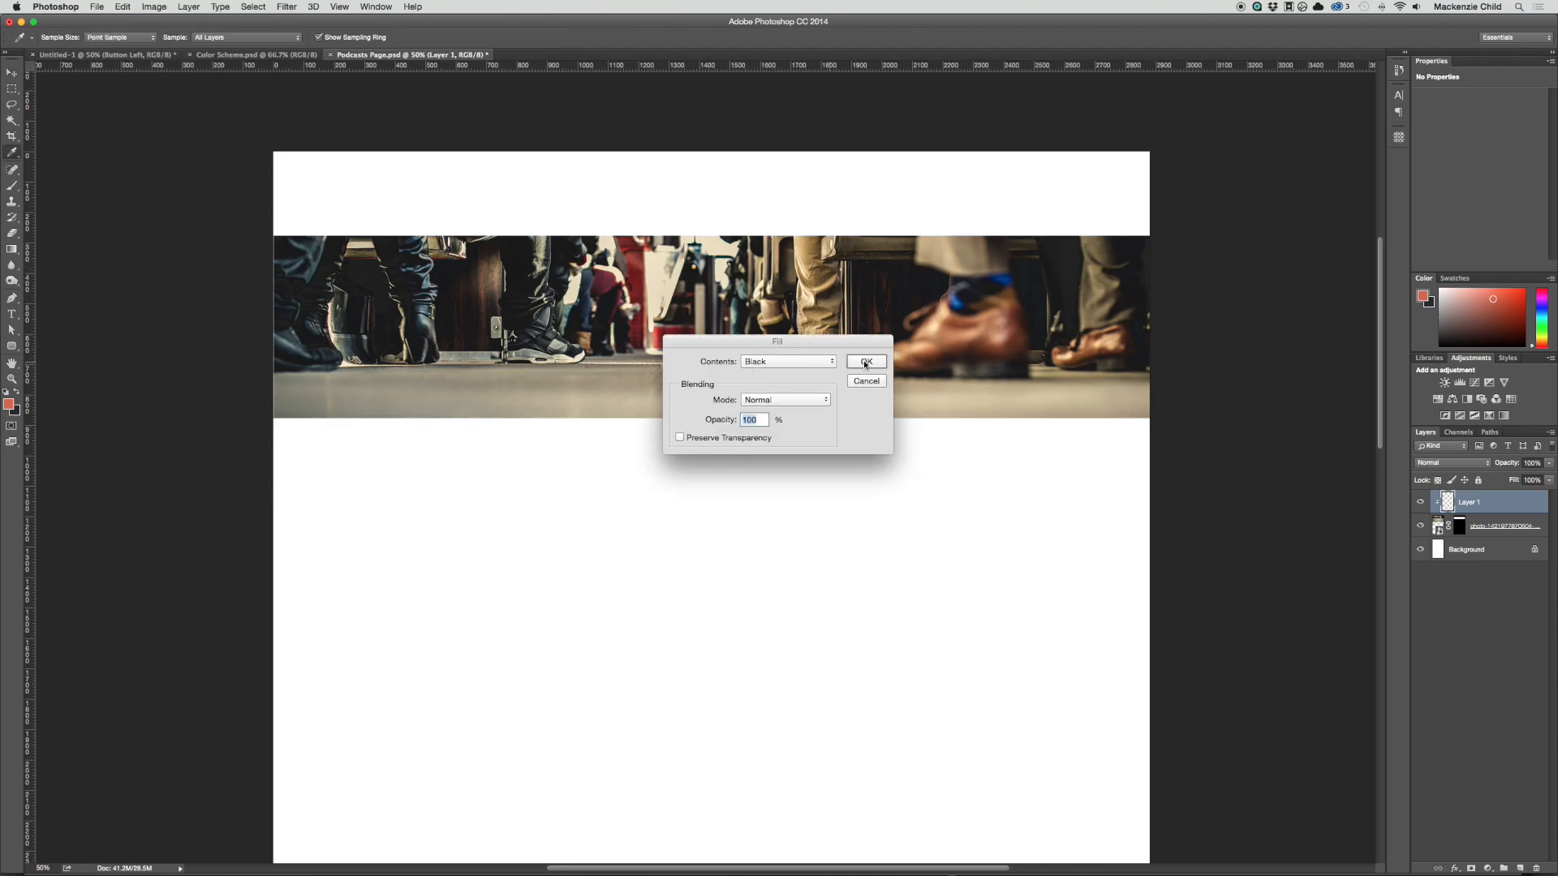
left_click(865, 362)
key("v")
Step: Lower the black overlay layer's opacity so it only darkens the train photo, and deselect the layer
left_click(1505, 464)
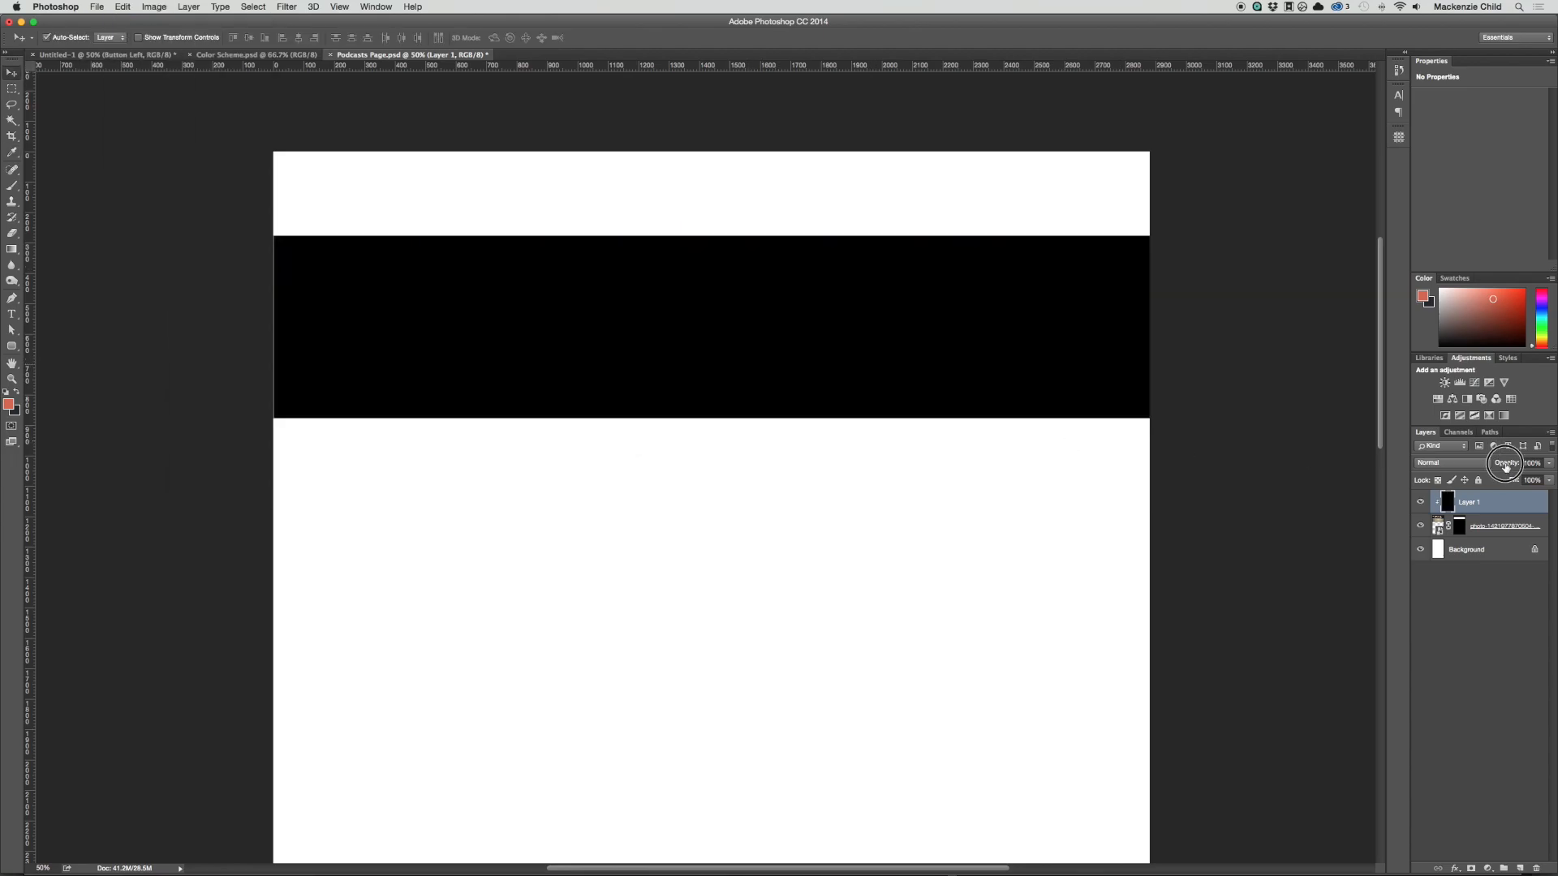
left_click_drag(1506, 464, 1469, 466)
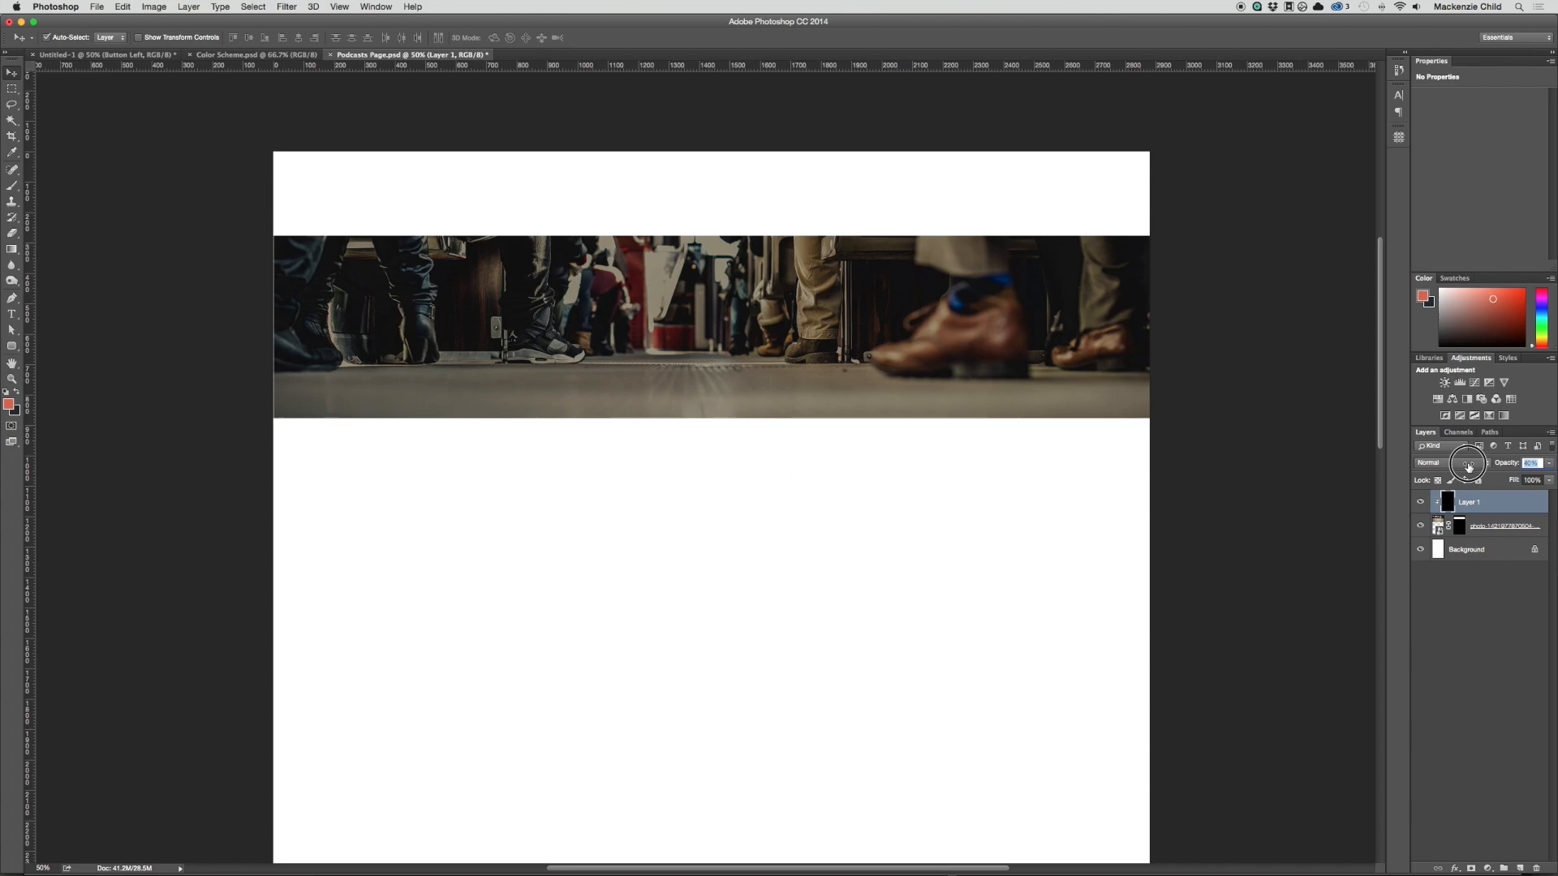
left_click_drag(1469, 467, 1468, 466)
left_click(767, 539)
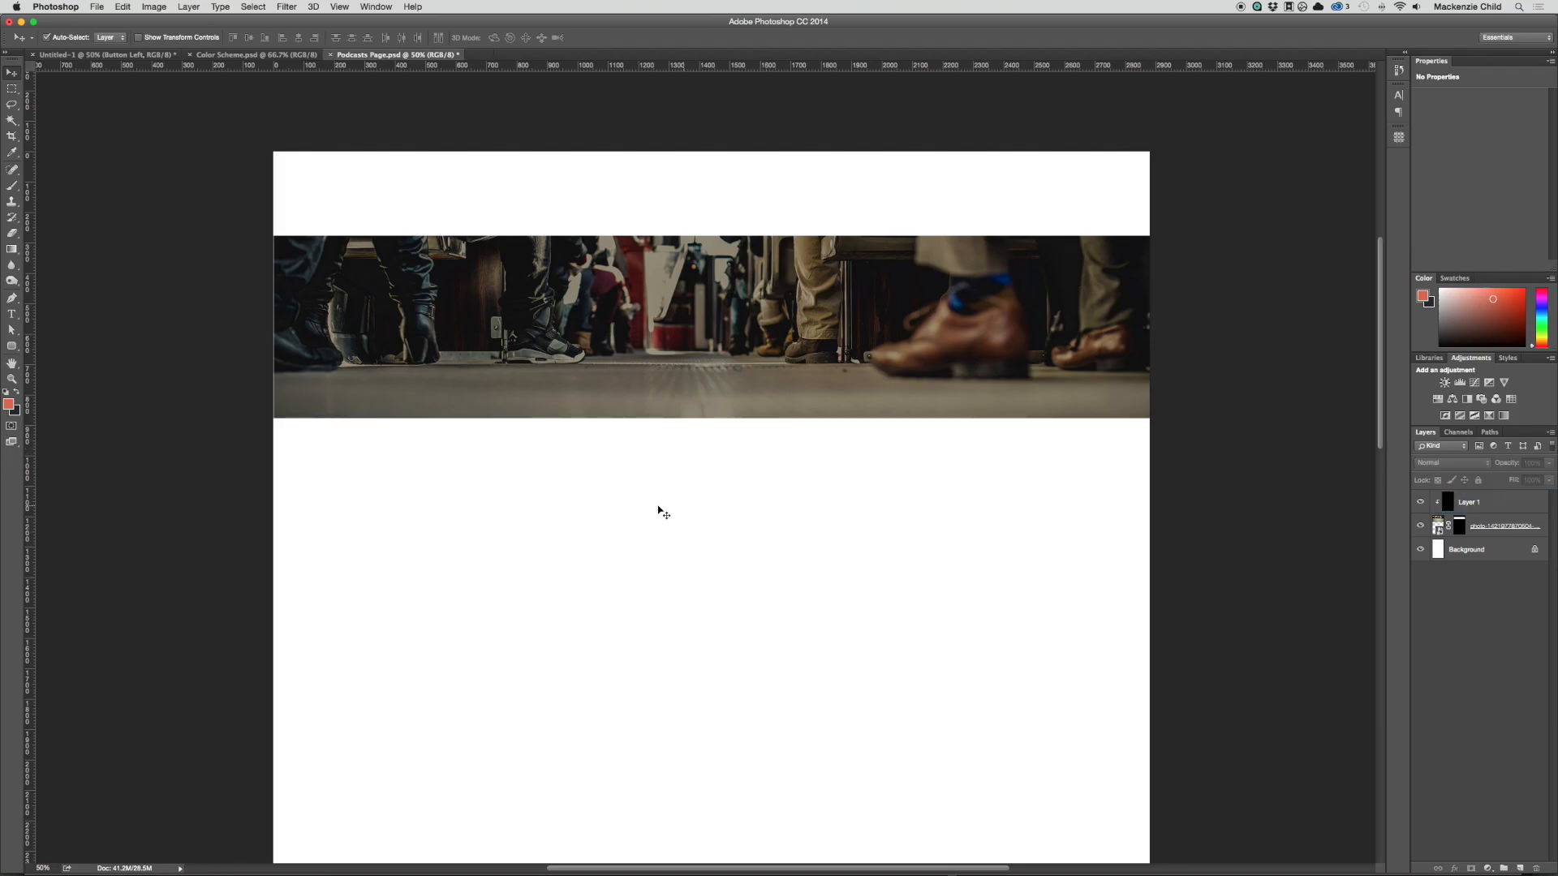
Step: Copy the Title text layer from the homepage document onto the photo banner in Podcasts Page.psd
key("ctrl+Tab")
left_click(765, 408)
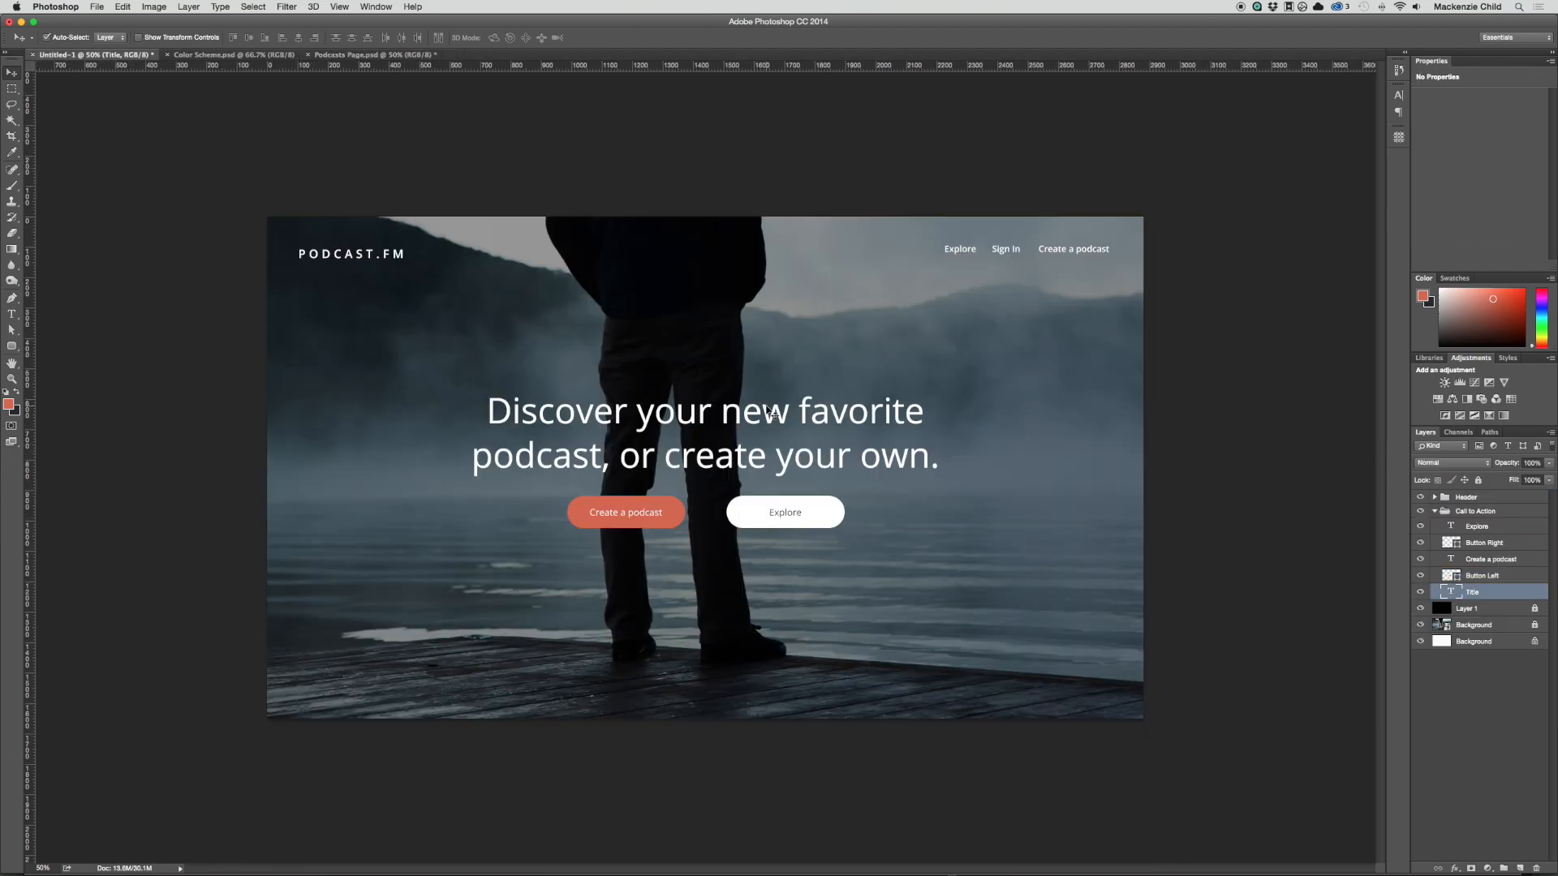
left_click_drag(770, 412, 765, 242)
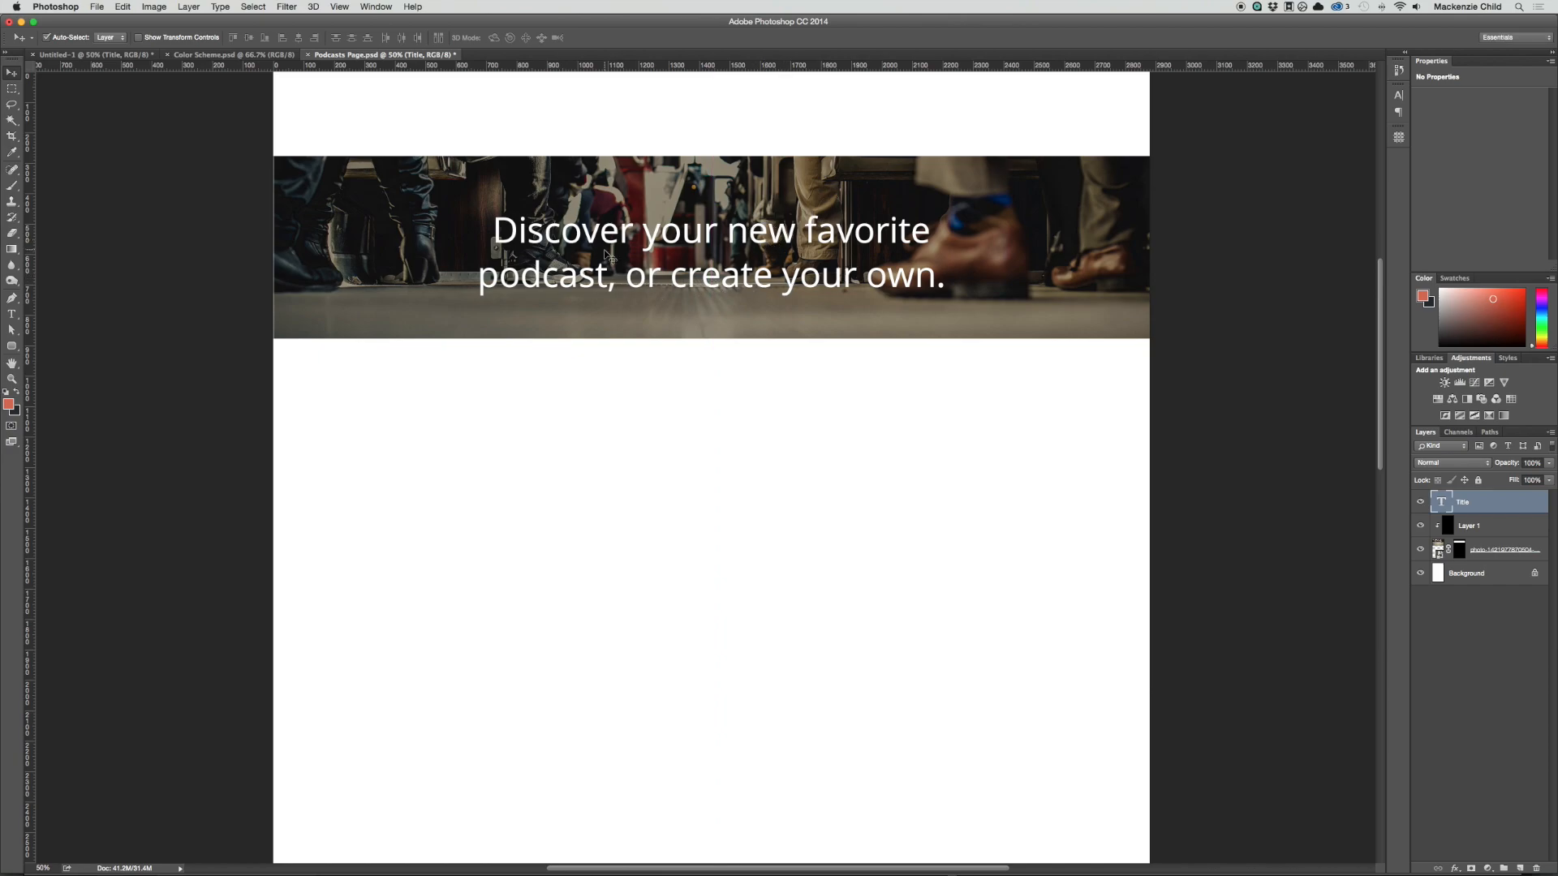
Step: Widen the banner title's text box and shorten its text to "Discover your new favorite podcast."
key("t")
left_click_drag(608, 276, 1027, 257)
key("BackSpace")
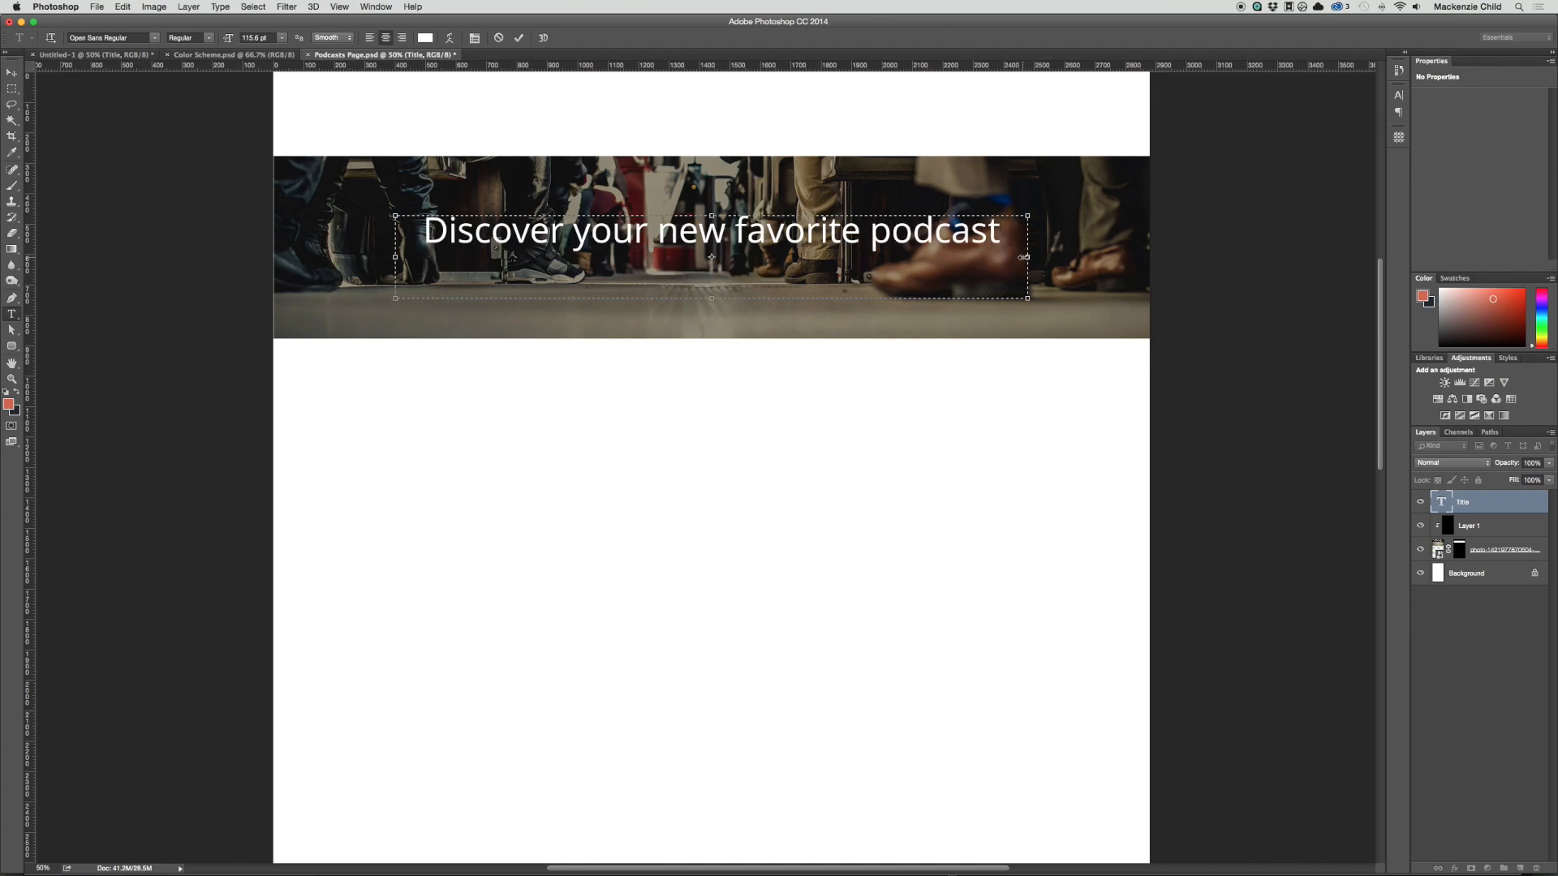
type(".")
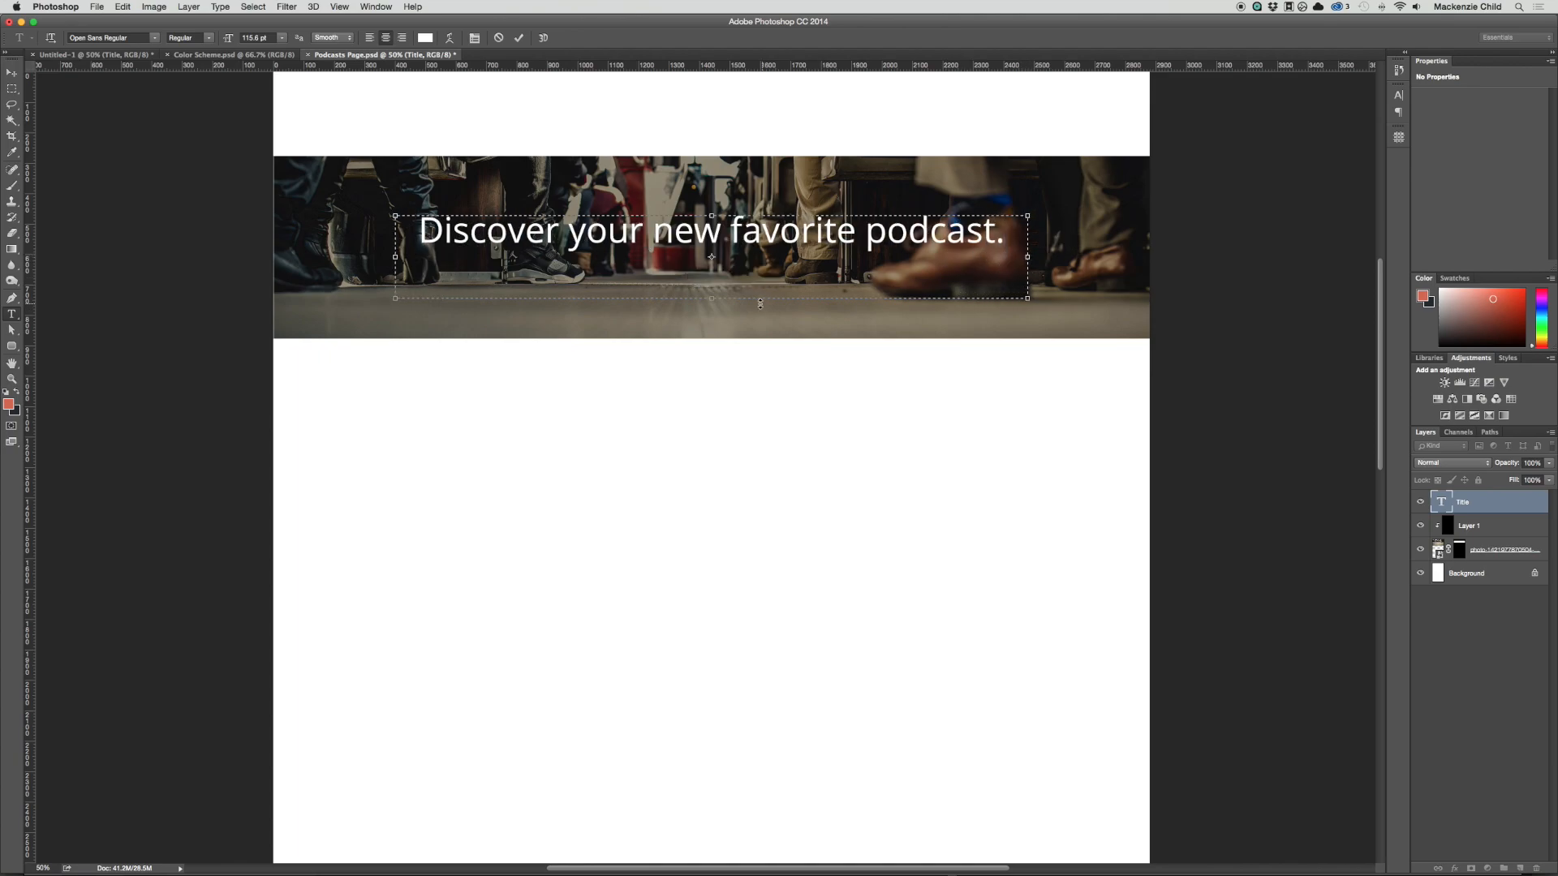
Step: Commit the shortened banner title text and move it lower within the photo banner
left_click_drag(722, 301, 795, 308)
key("super+Return")
key("v")
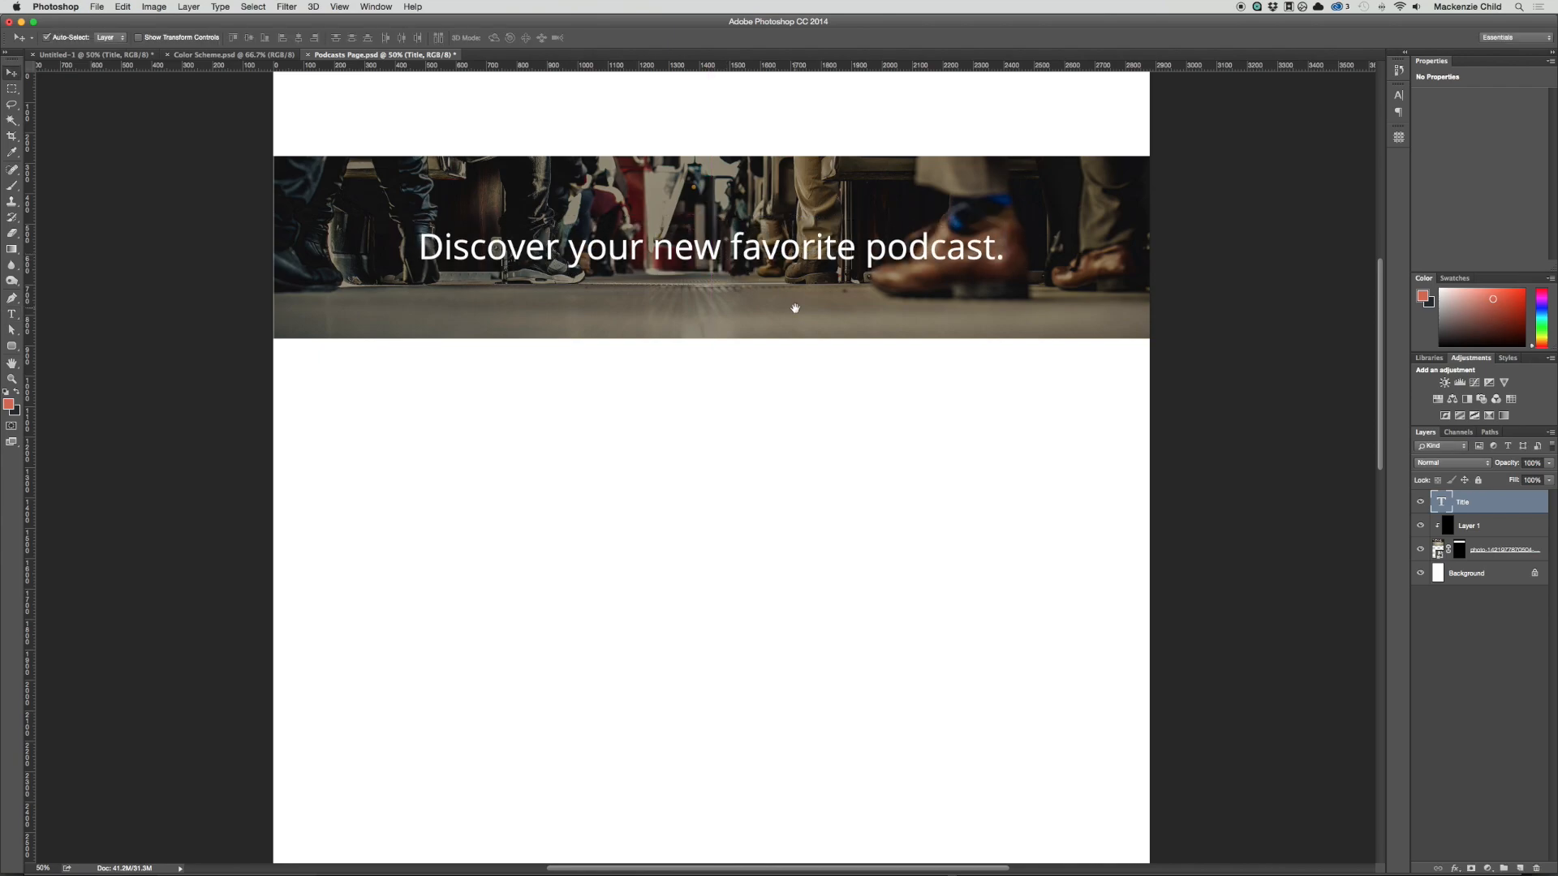
left_click_drag(799, 244, 815, 252)
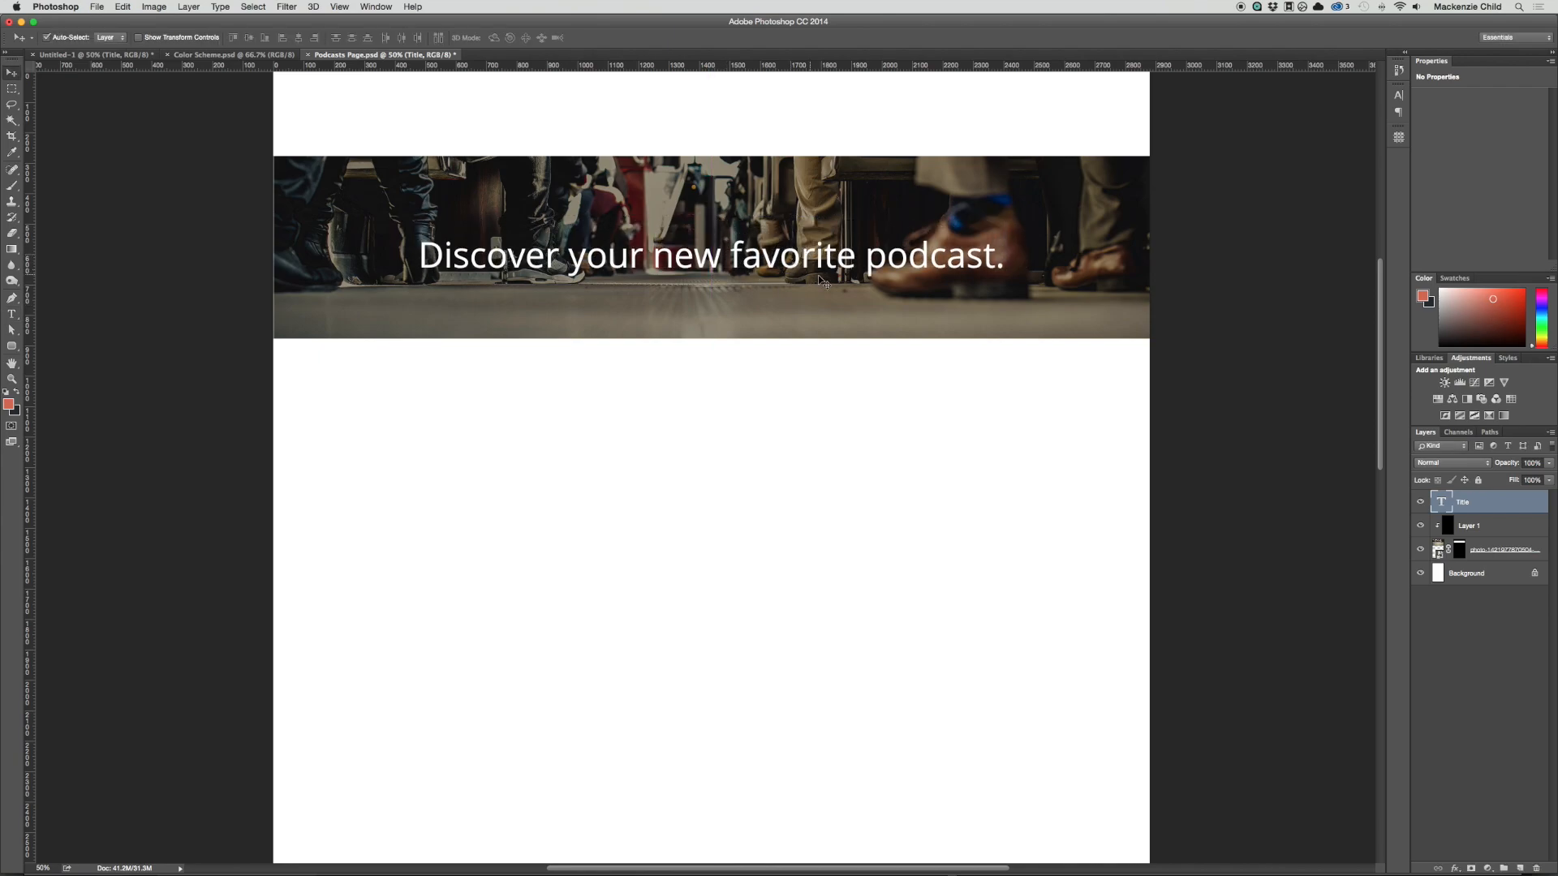
Step: Scale the banner title down to about 92% from its centre
scroll(821, 281, "up", 3)
key("super+t")
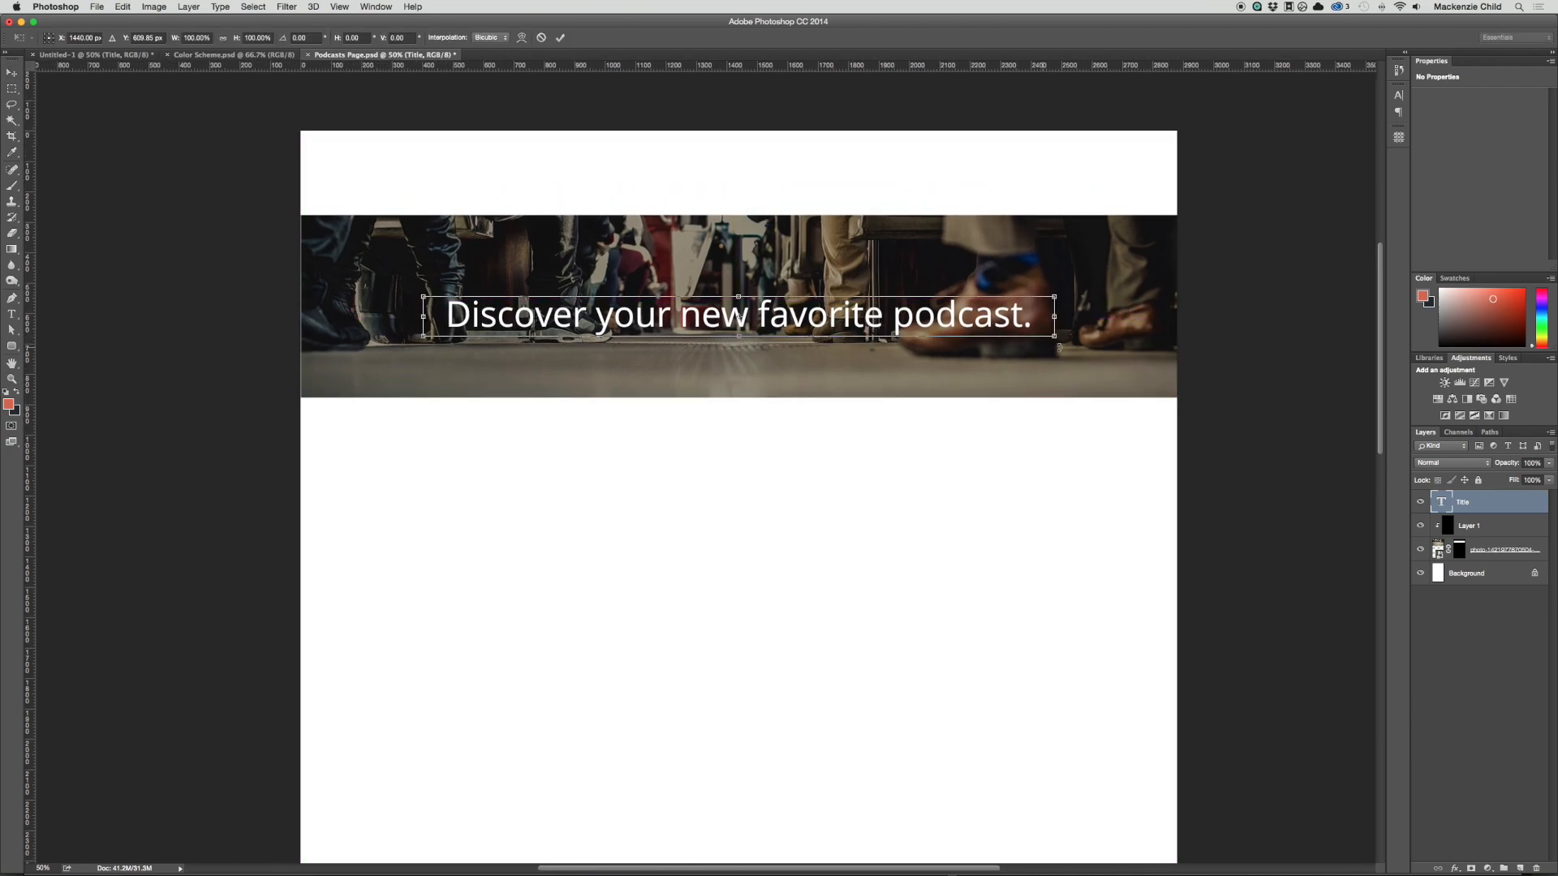
left_click_drag(1055, 337, 1033, 341)
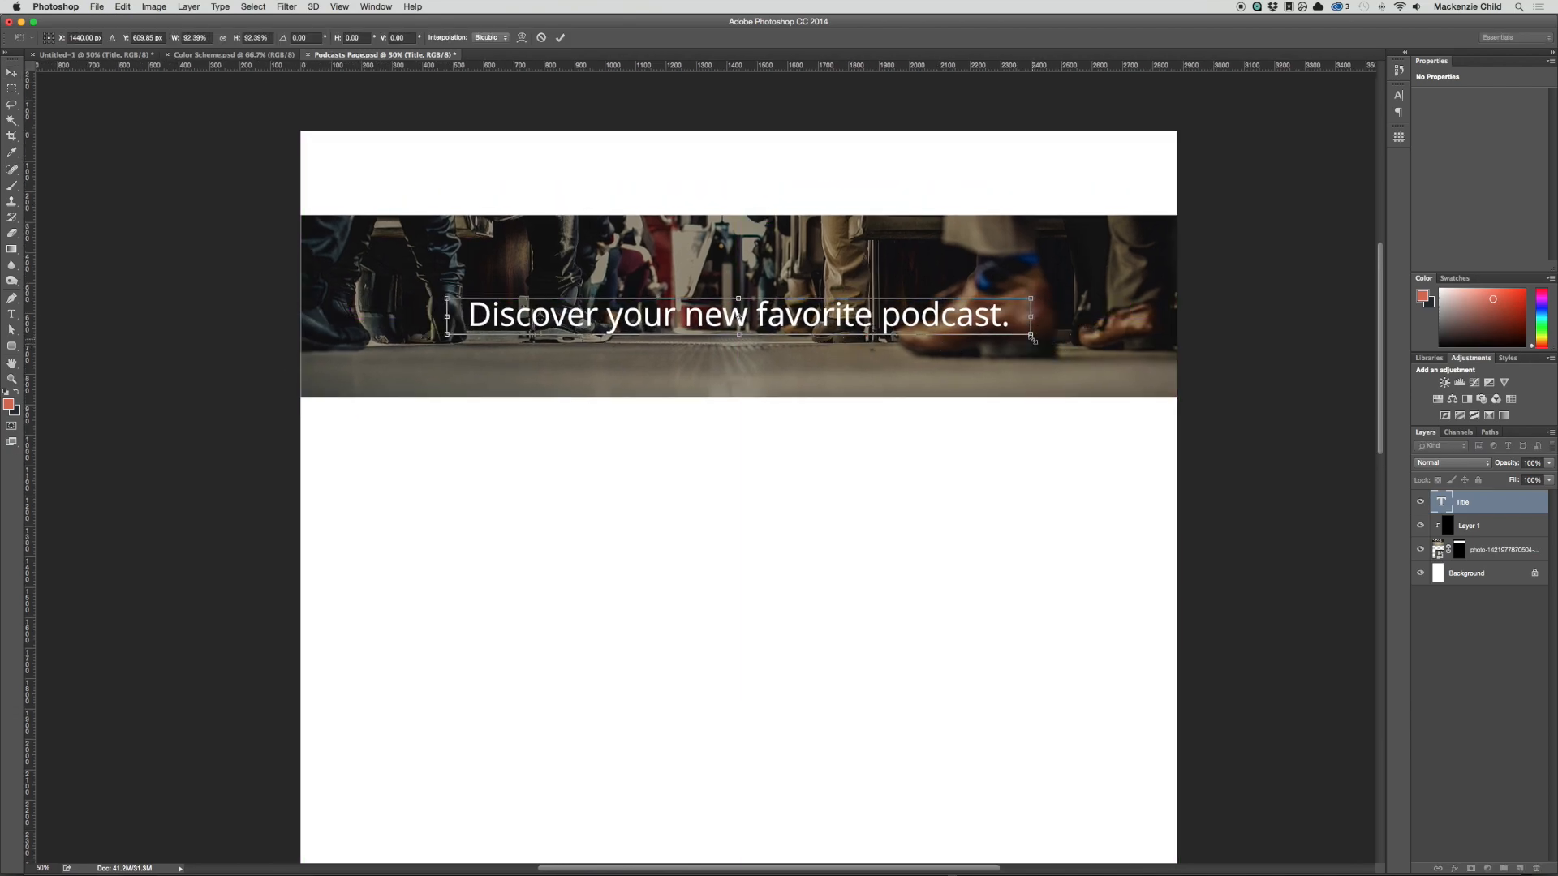
key("Return")
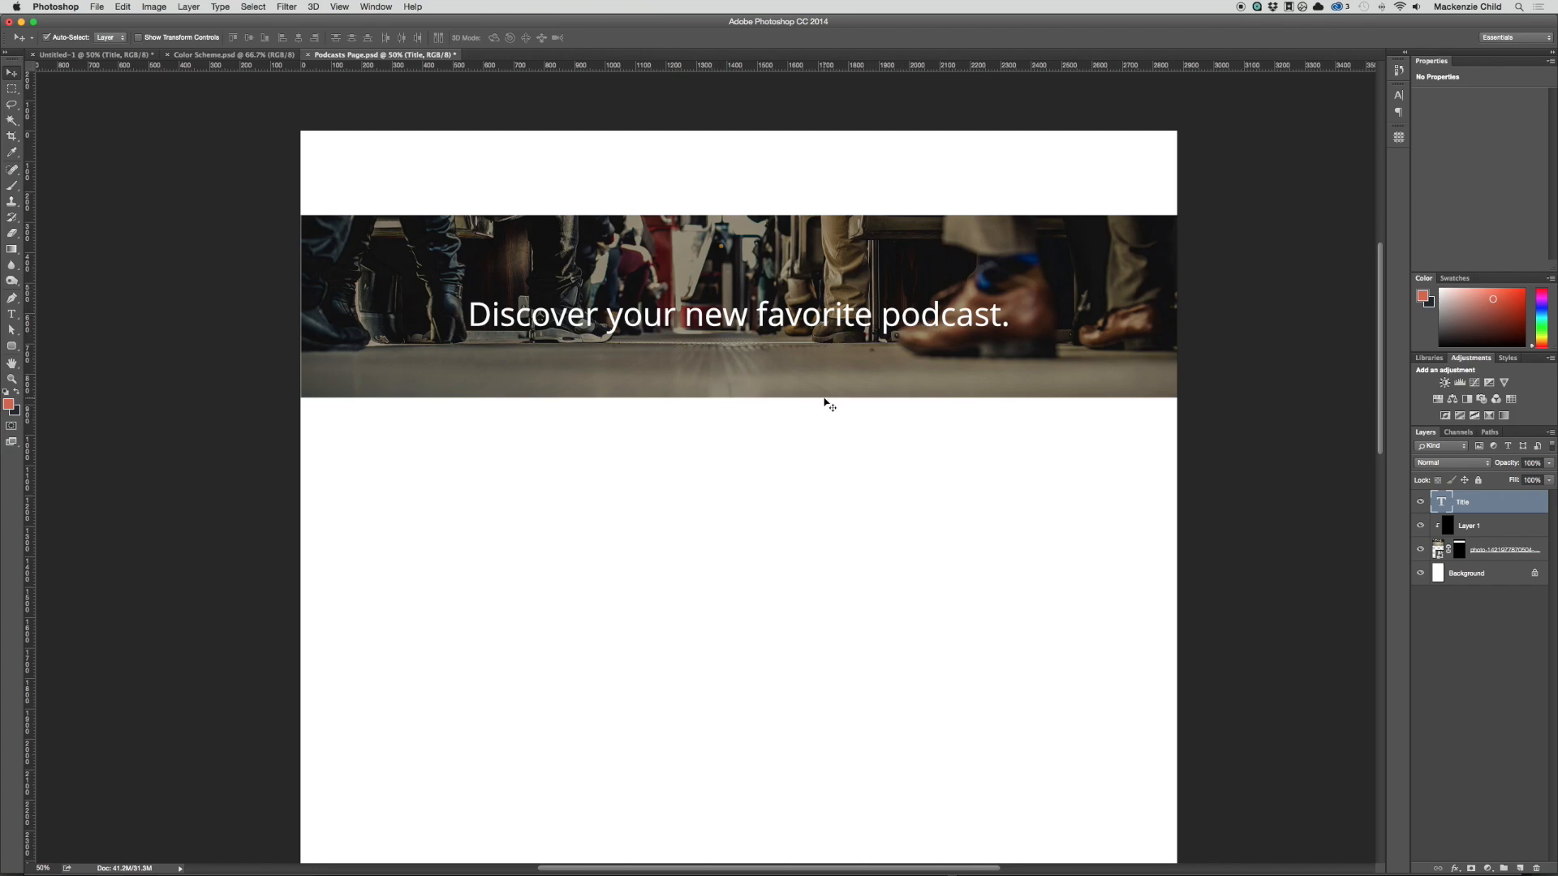
key("super+Tab")
key("super+shift+Tab")
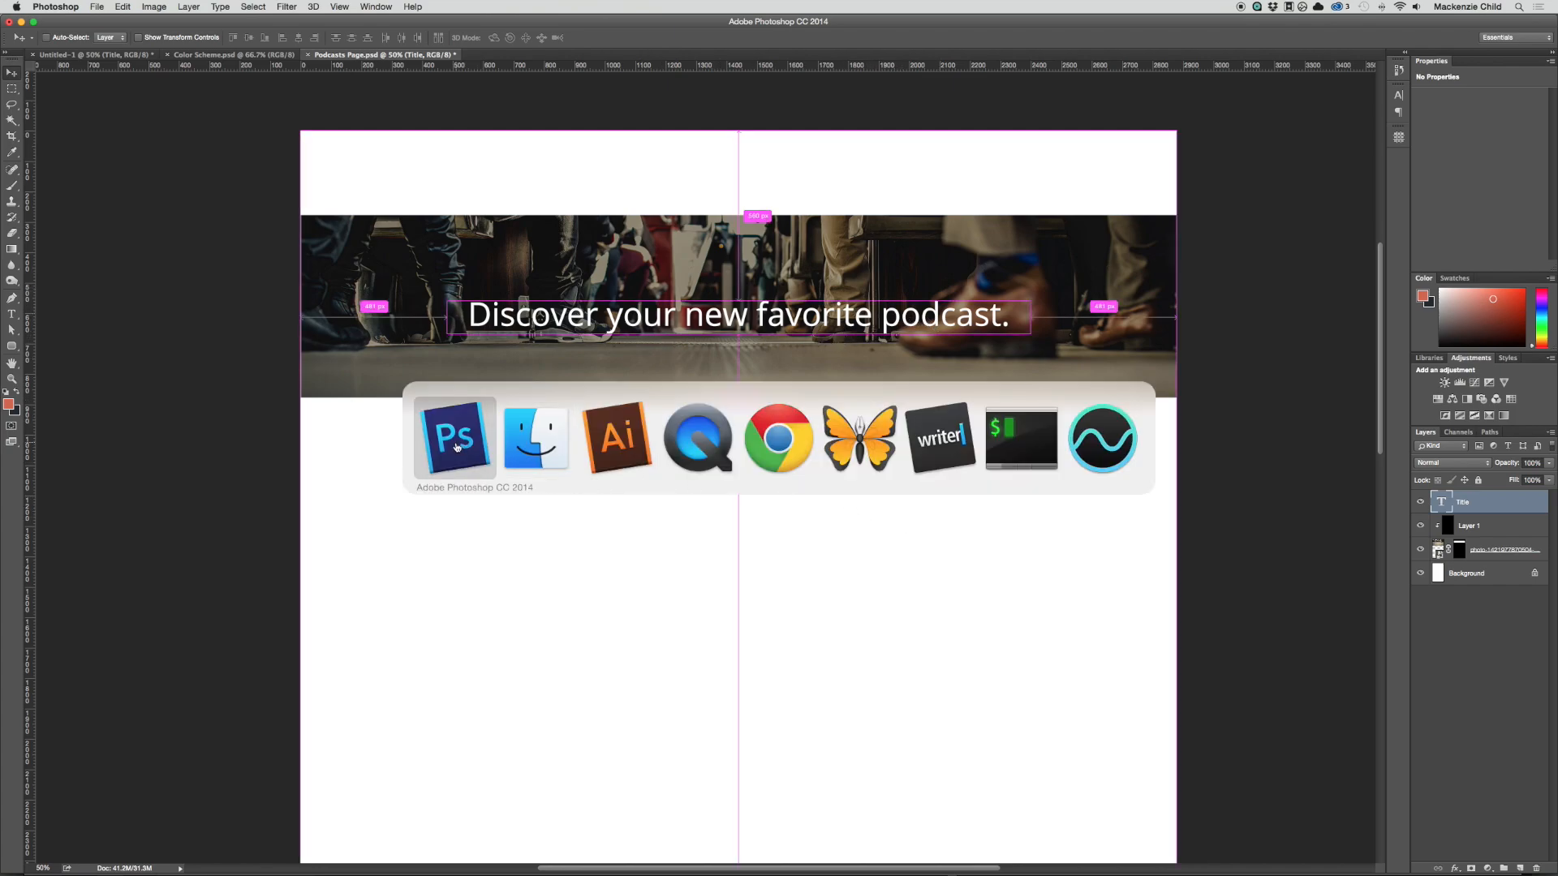
left_click(1501, 552)
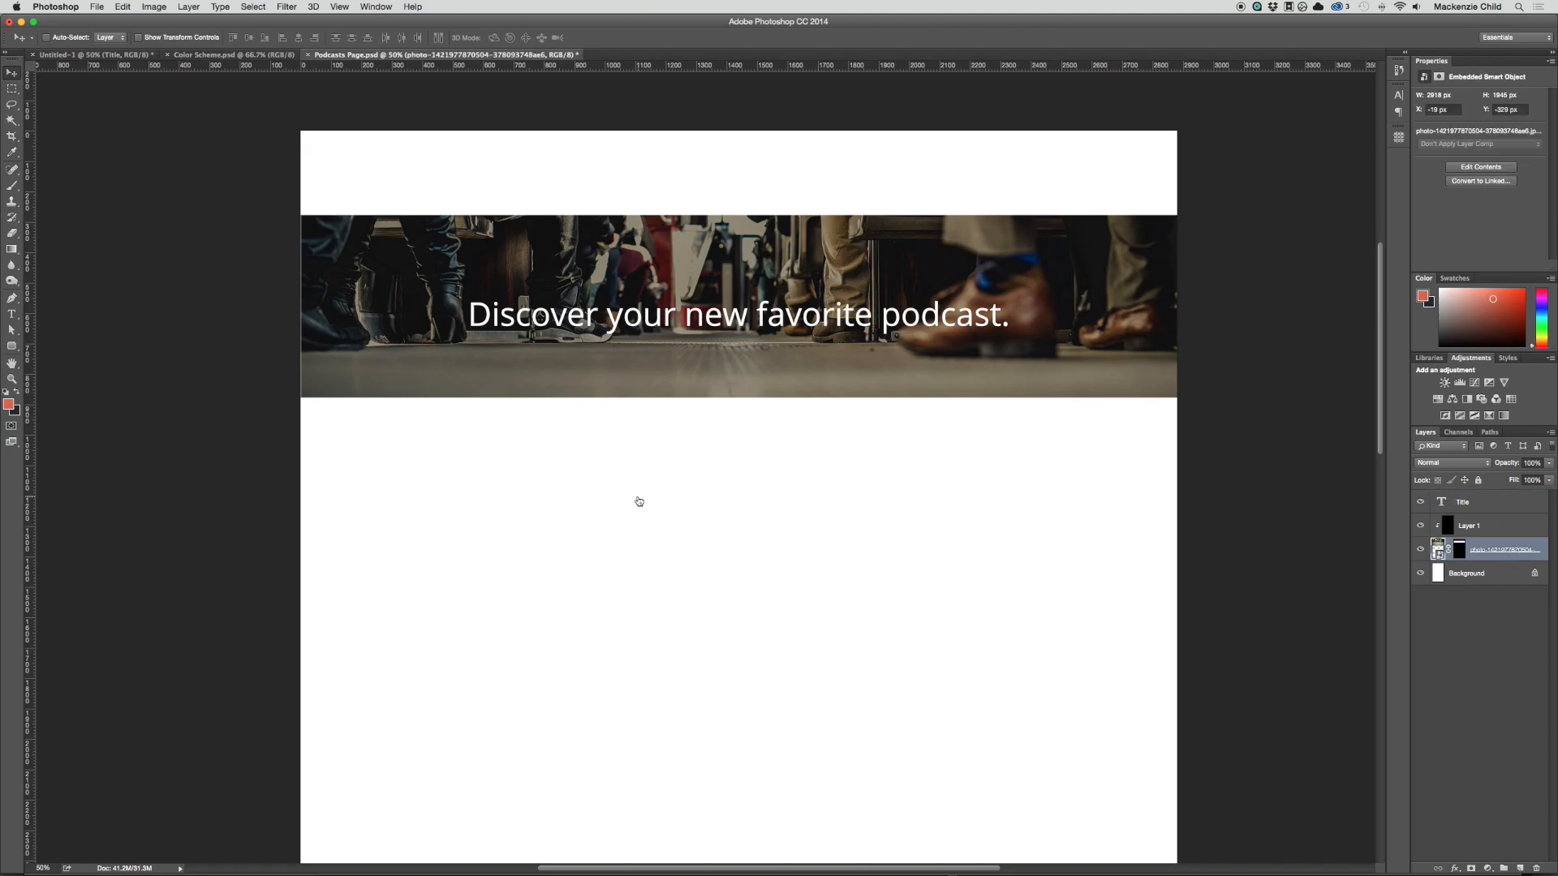
key("super+Tab")
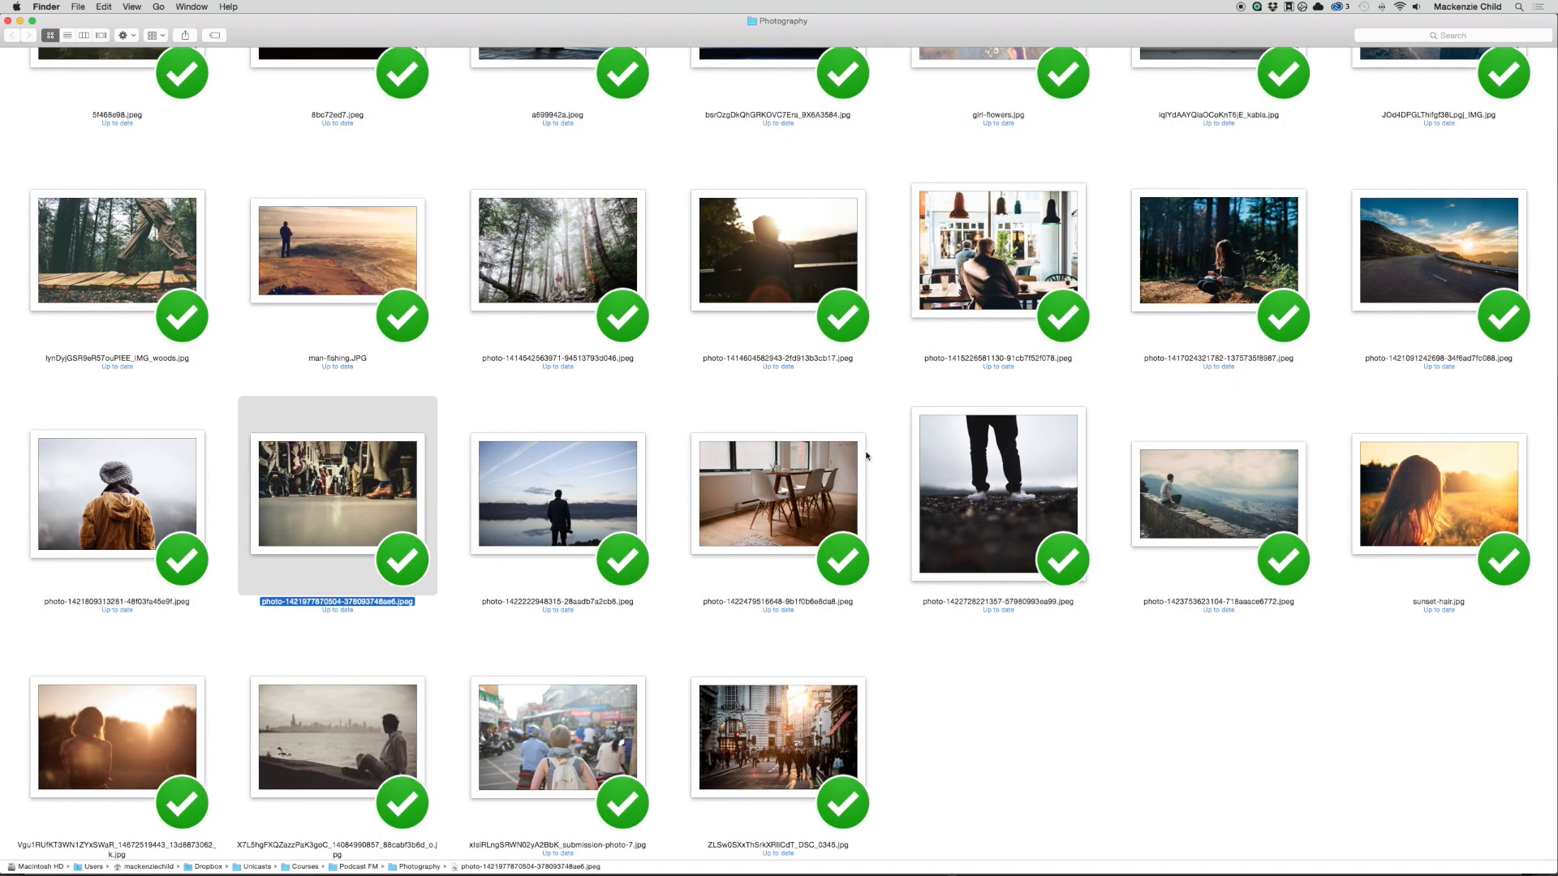
mouse_move(1149, 496)
left_mouse_down()
mouse_move(1127, 512)
mouse_move(762, 434)
mouse_move(769, 299)
mouse_move(705, 468)
mouse_move(832, 347)
mouse_move(1071, 427)
mouse_move(1213, 462)
mouse_move(1210, 446)
mouse_move(1161, 476)
mouse_move(1166, 496)
left_mouse_up()
key("super+Tab")
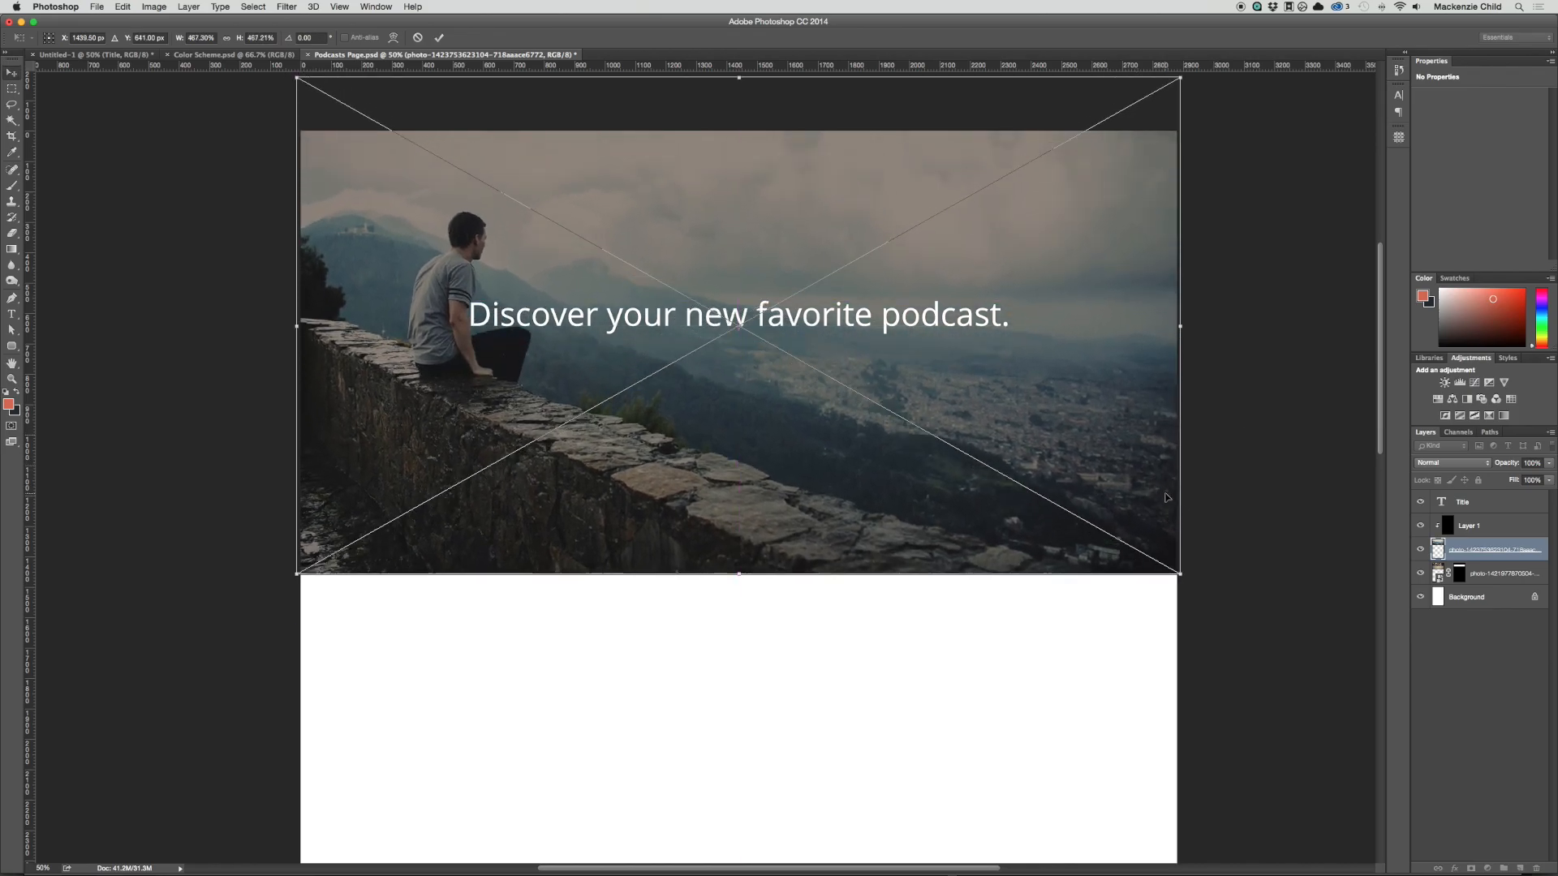
key("Return")
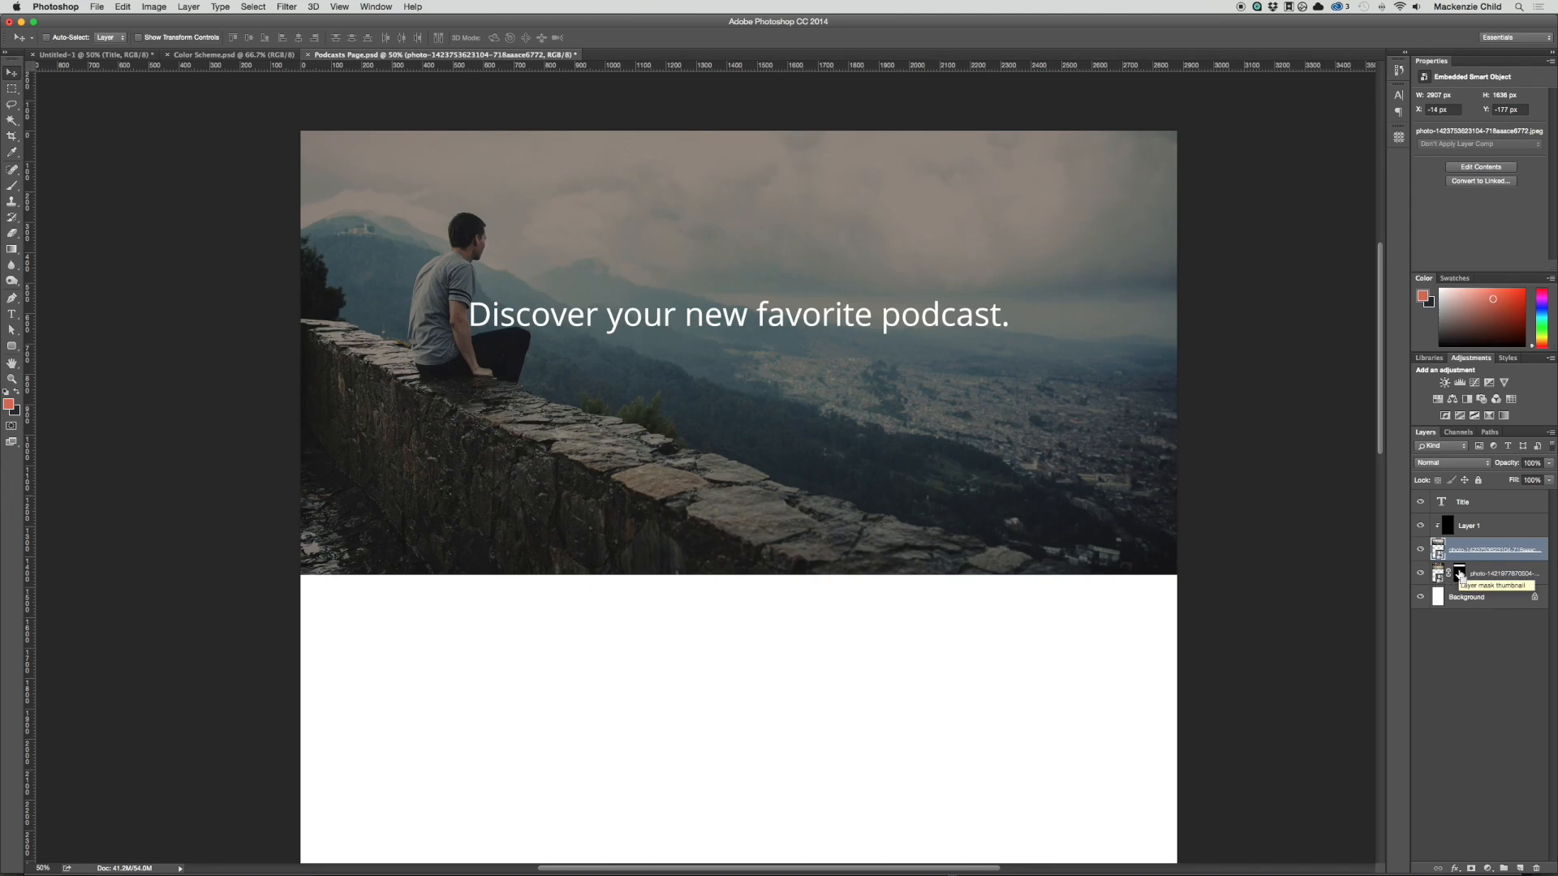
Step: Mask the new mountain photo with the train photo's mask shape and shift the banner title slightly up
left_click(1459, 574, "super")
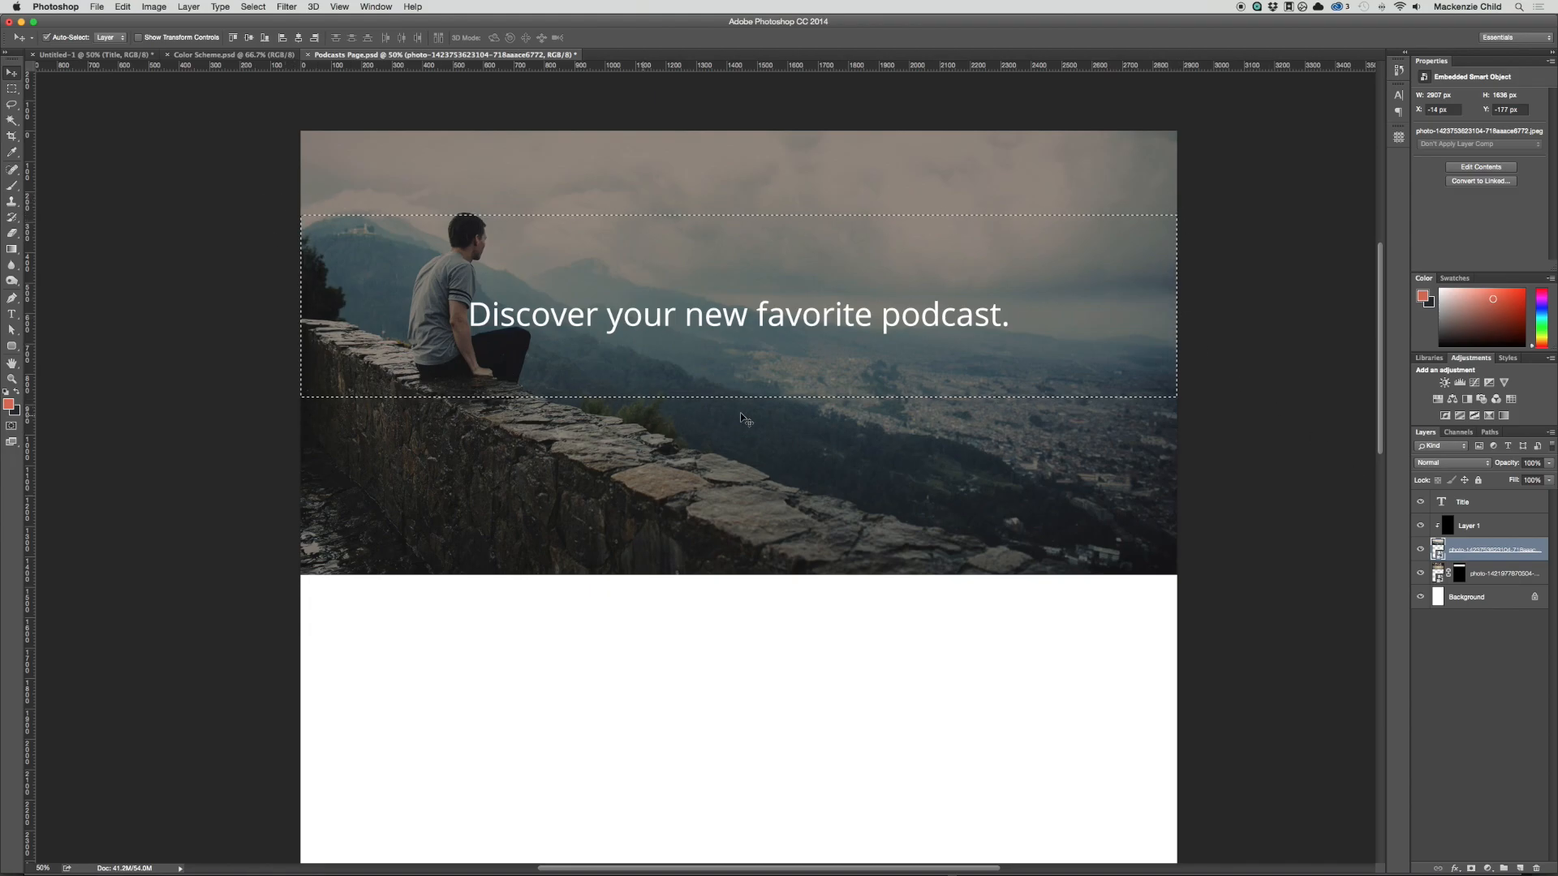
left_click(1471, 869)
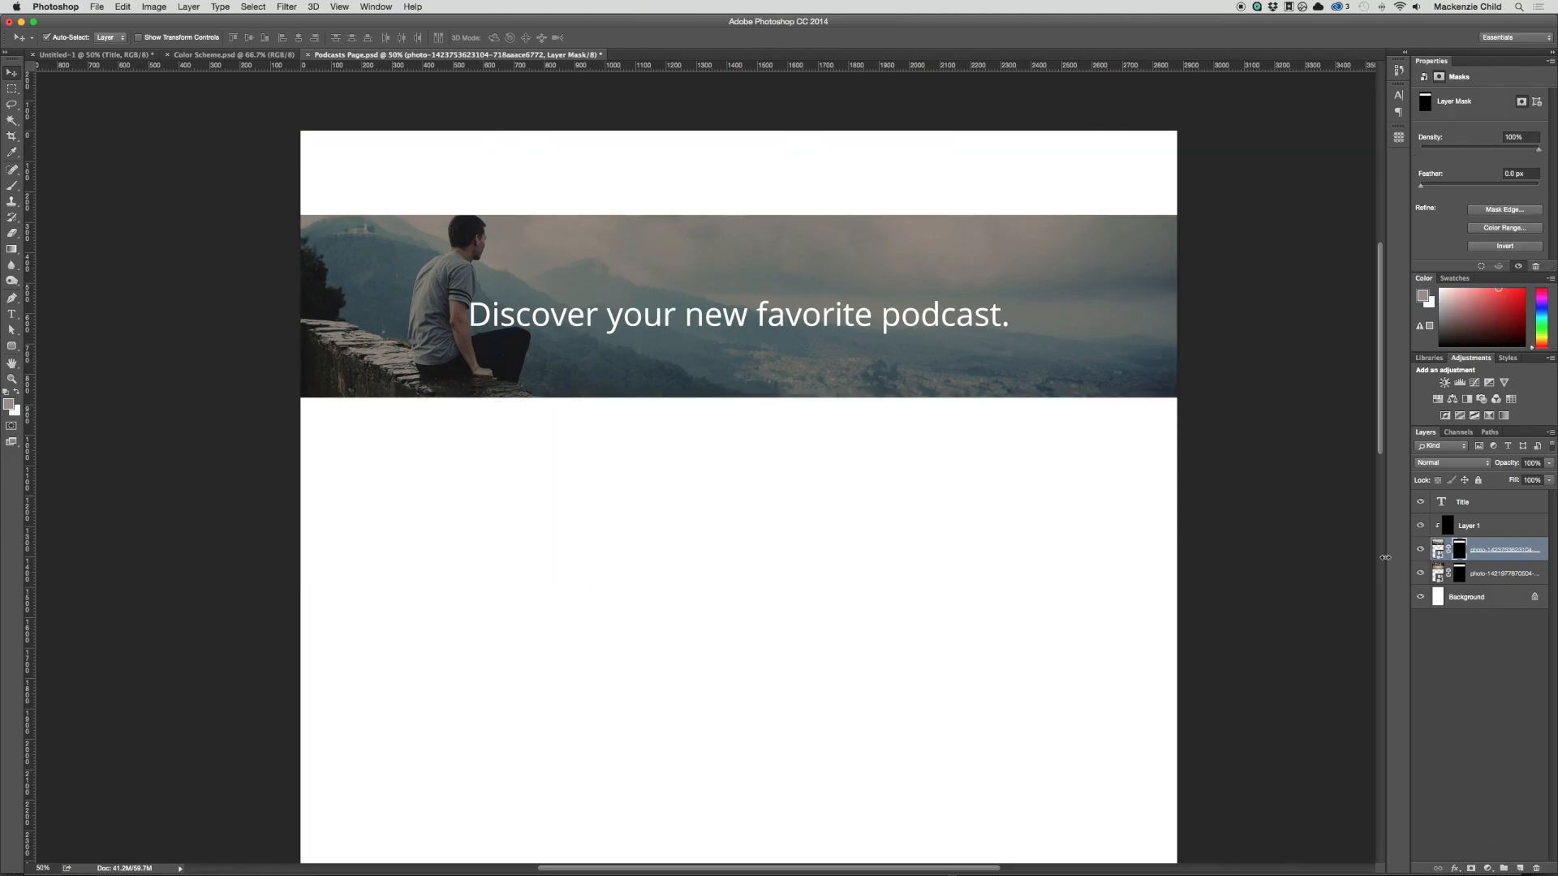
left_click_drag(815, 315, 821, 307)
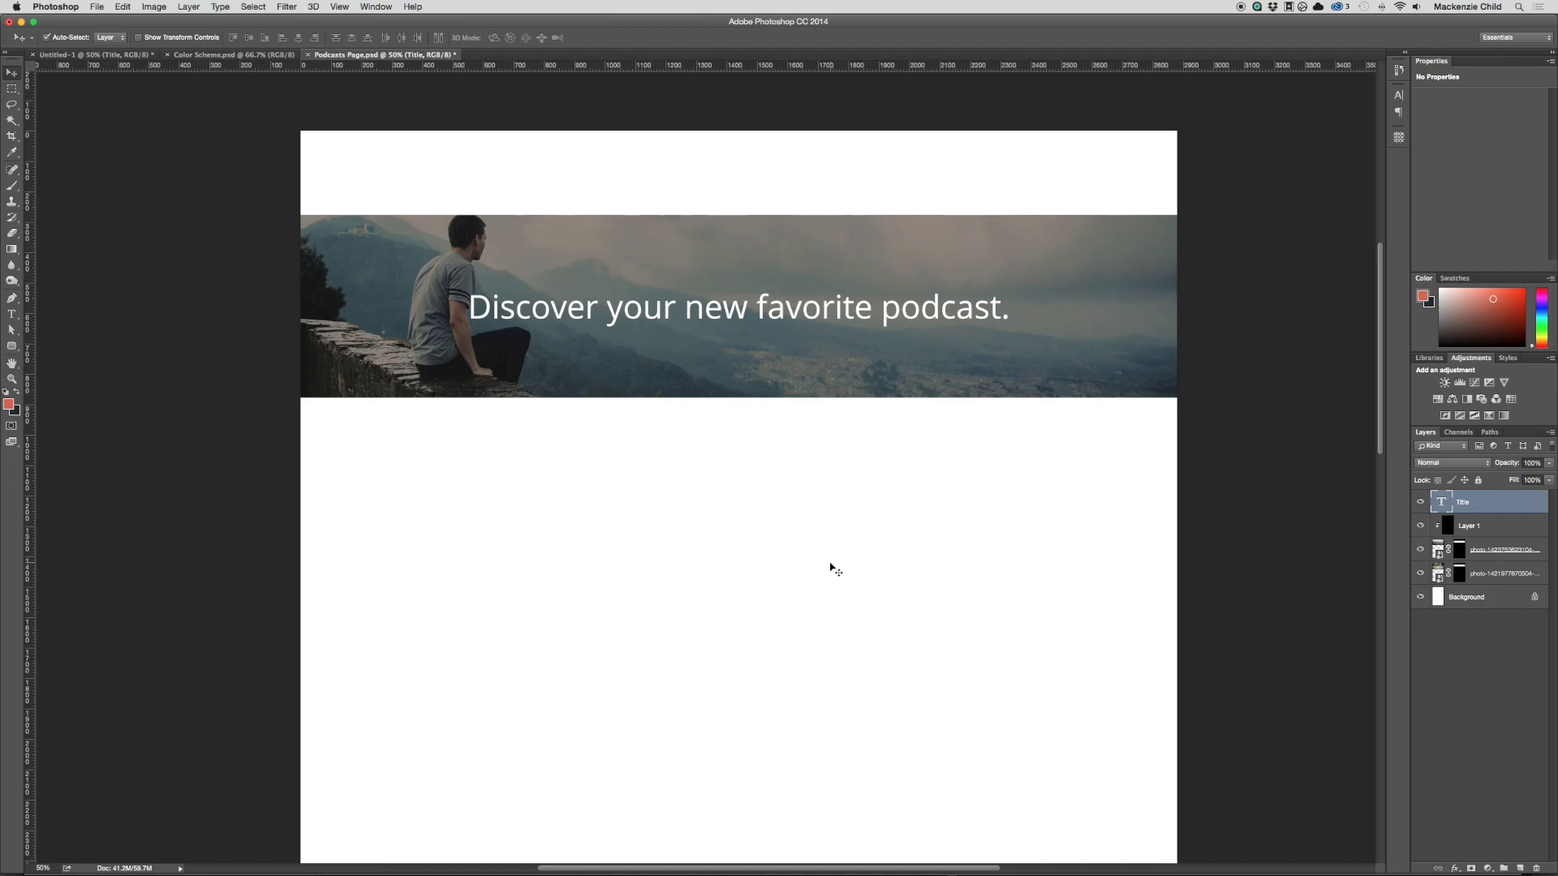
Step: Delete the train photo layer and move the title, overlay and new photo up together to narrow the white header strip
left_click(1476, 576)
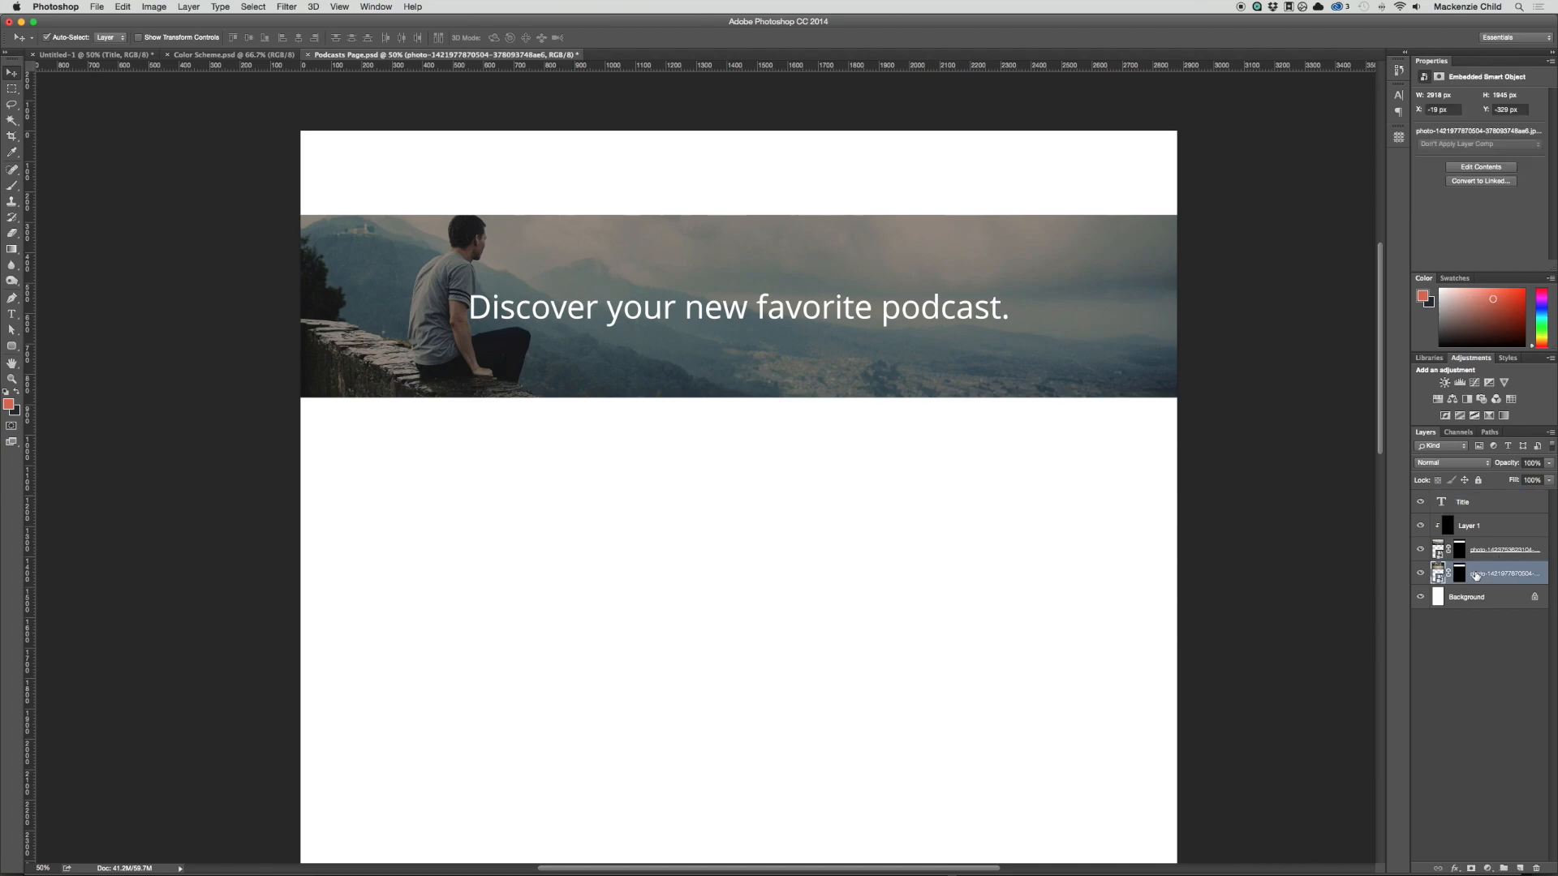
key("Delete")
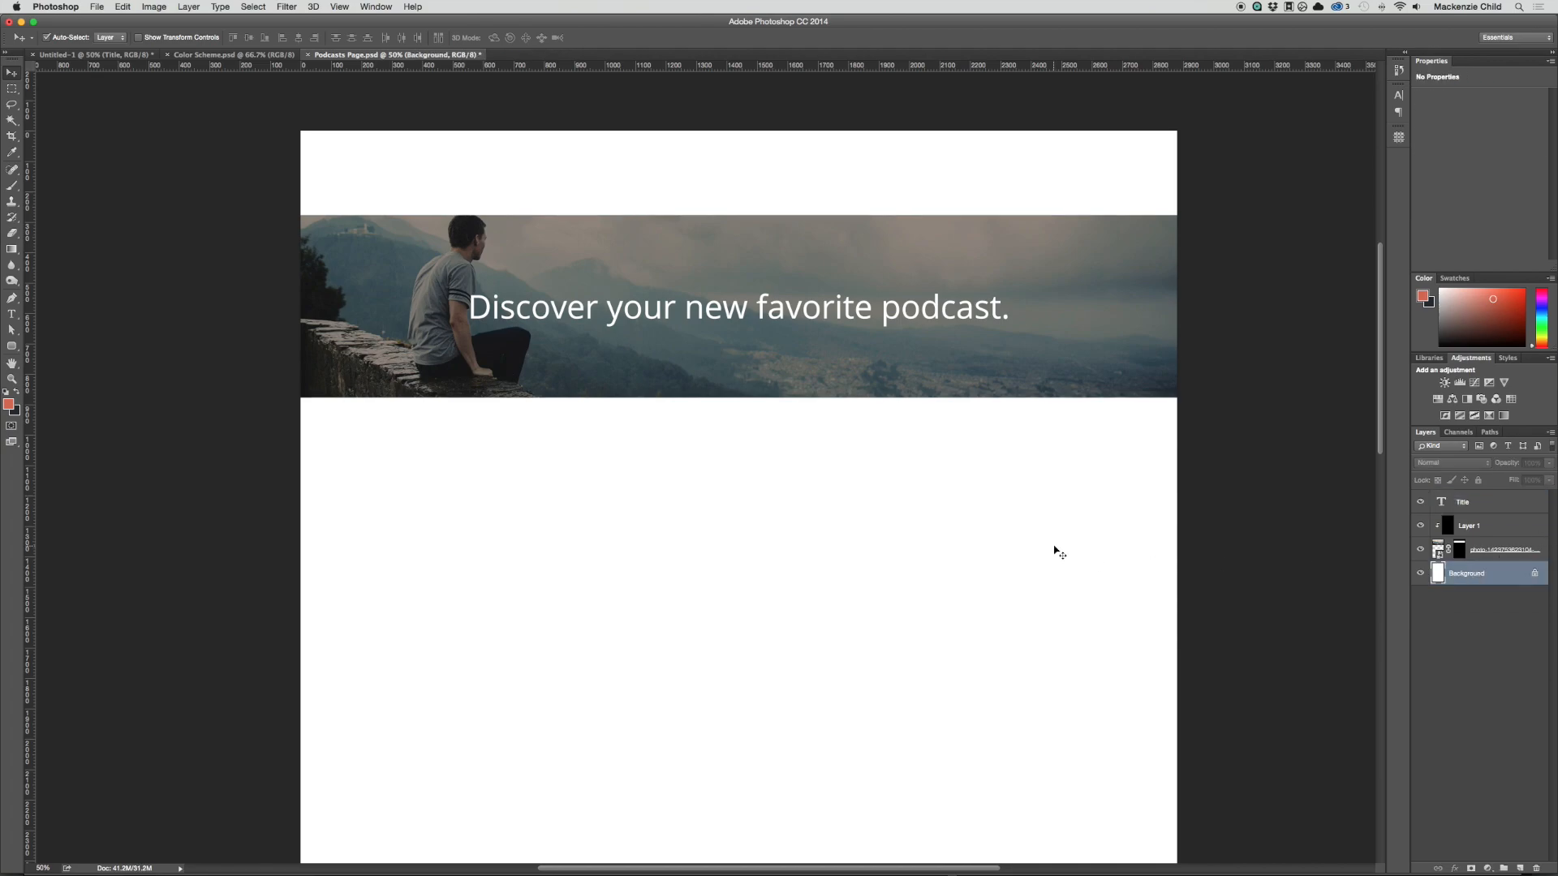
left_click_drag(1094, 444, 361, 259)
mouse_move(762, 303)
left_mouse_down()
mouse_move(765, 280)
mouse_move(764, 322)
left_mouse_up()
scroll(764, 322, "down", 2)
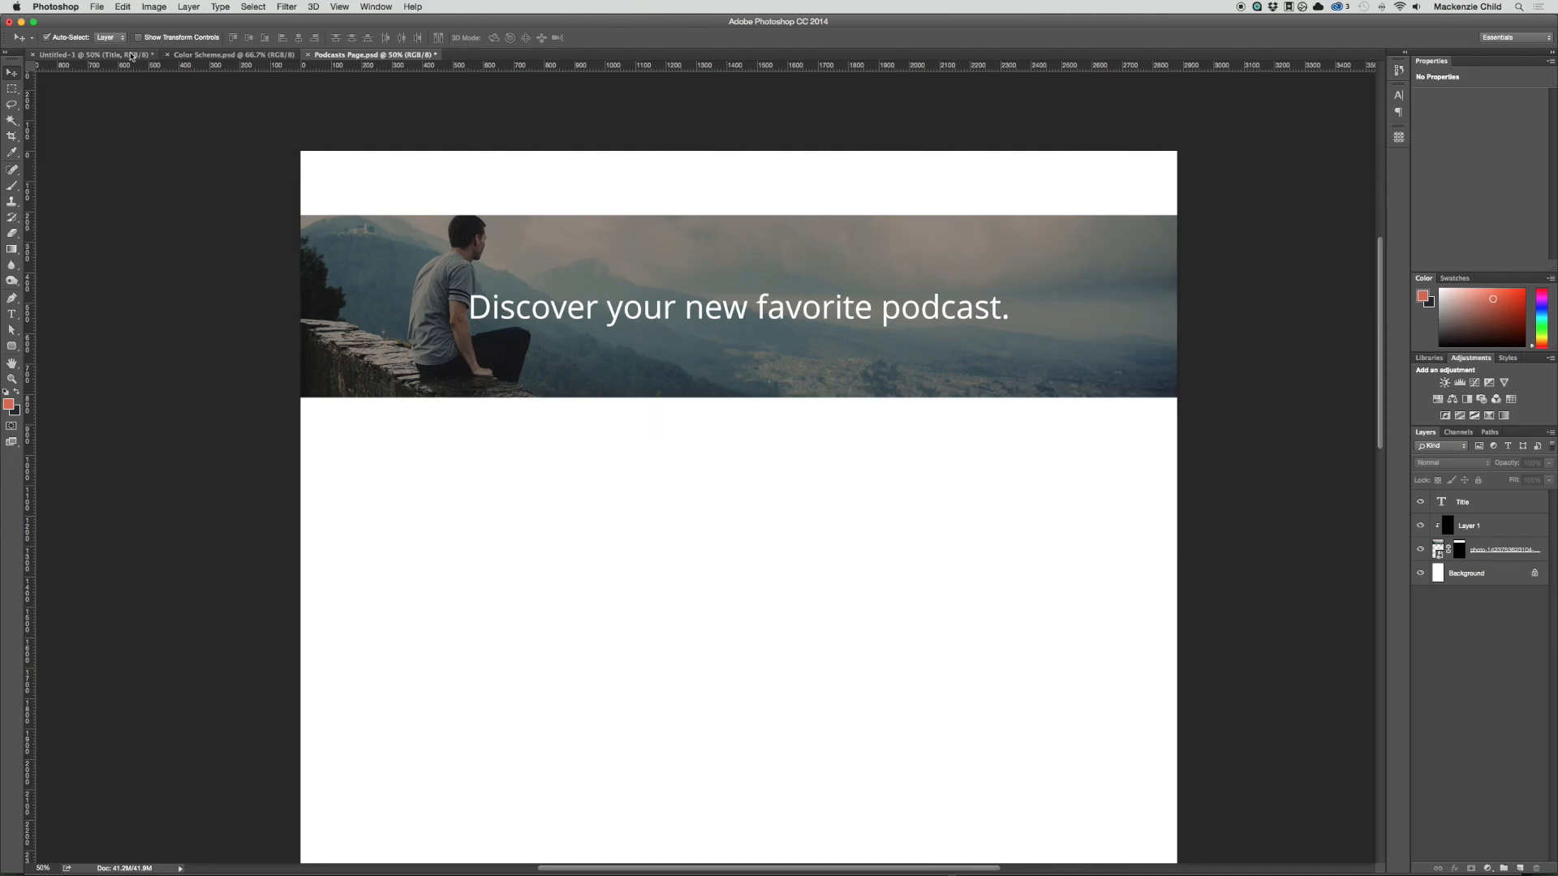
Step: Copy the Logo and Nav text layers from the homepage document into Podcasts Page.psd, above the banner
left_click(89, 54)
left_click(344, 258)
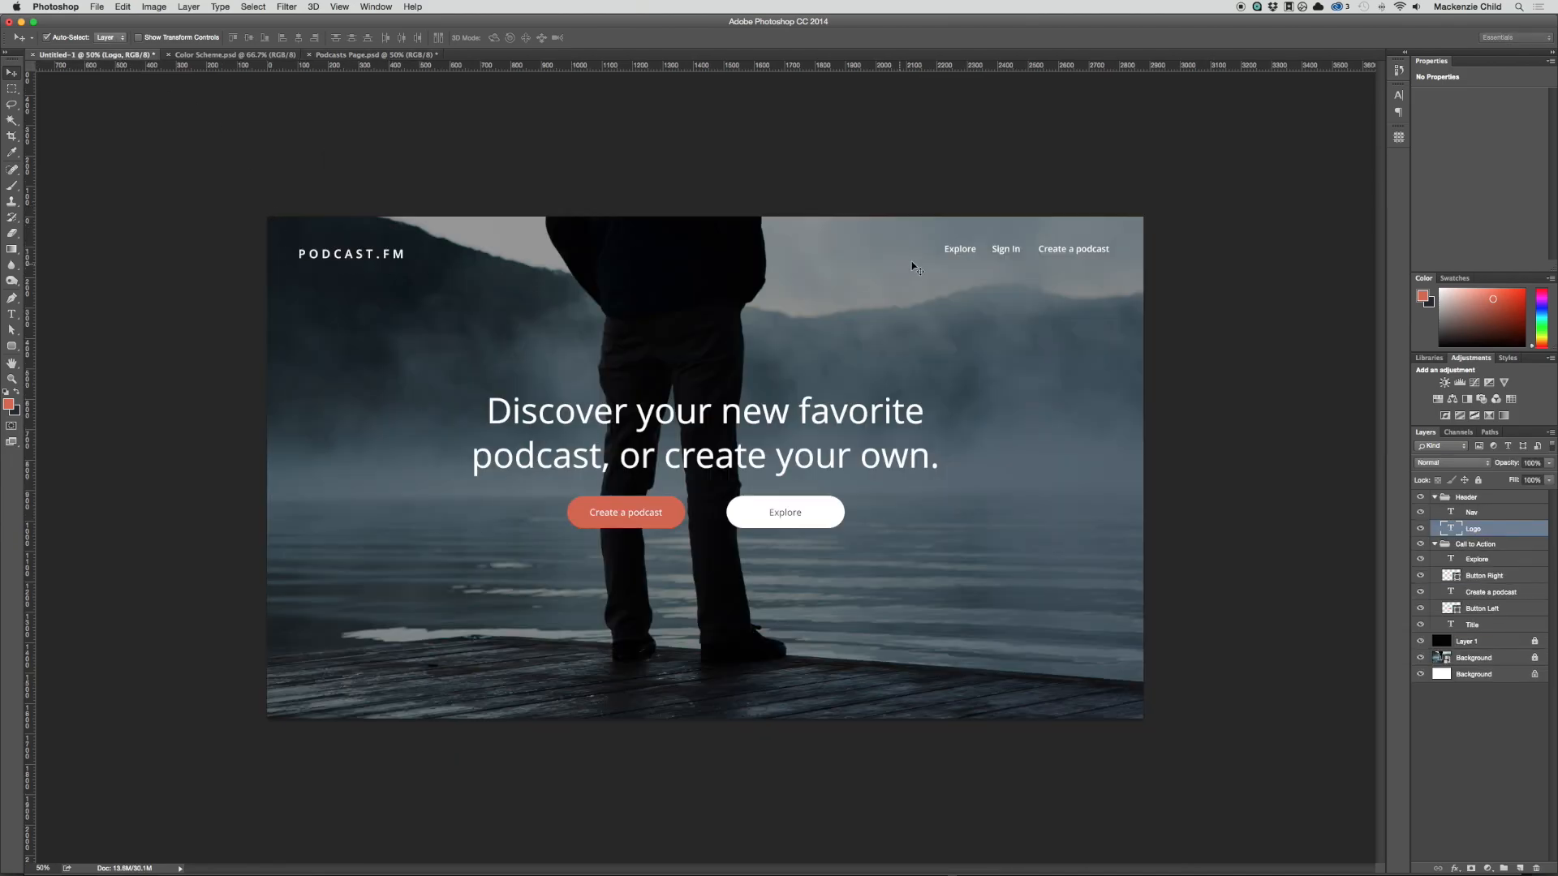
left_click(964, 256, "shift")
left_click_drag(965, 256, 929, 183)
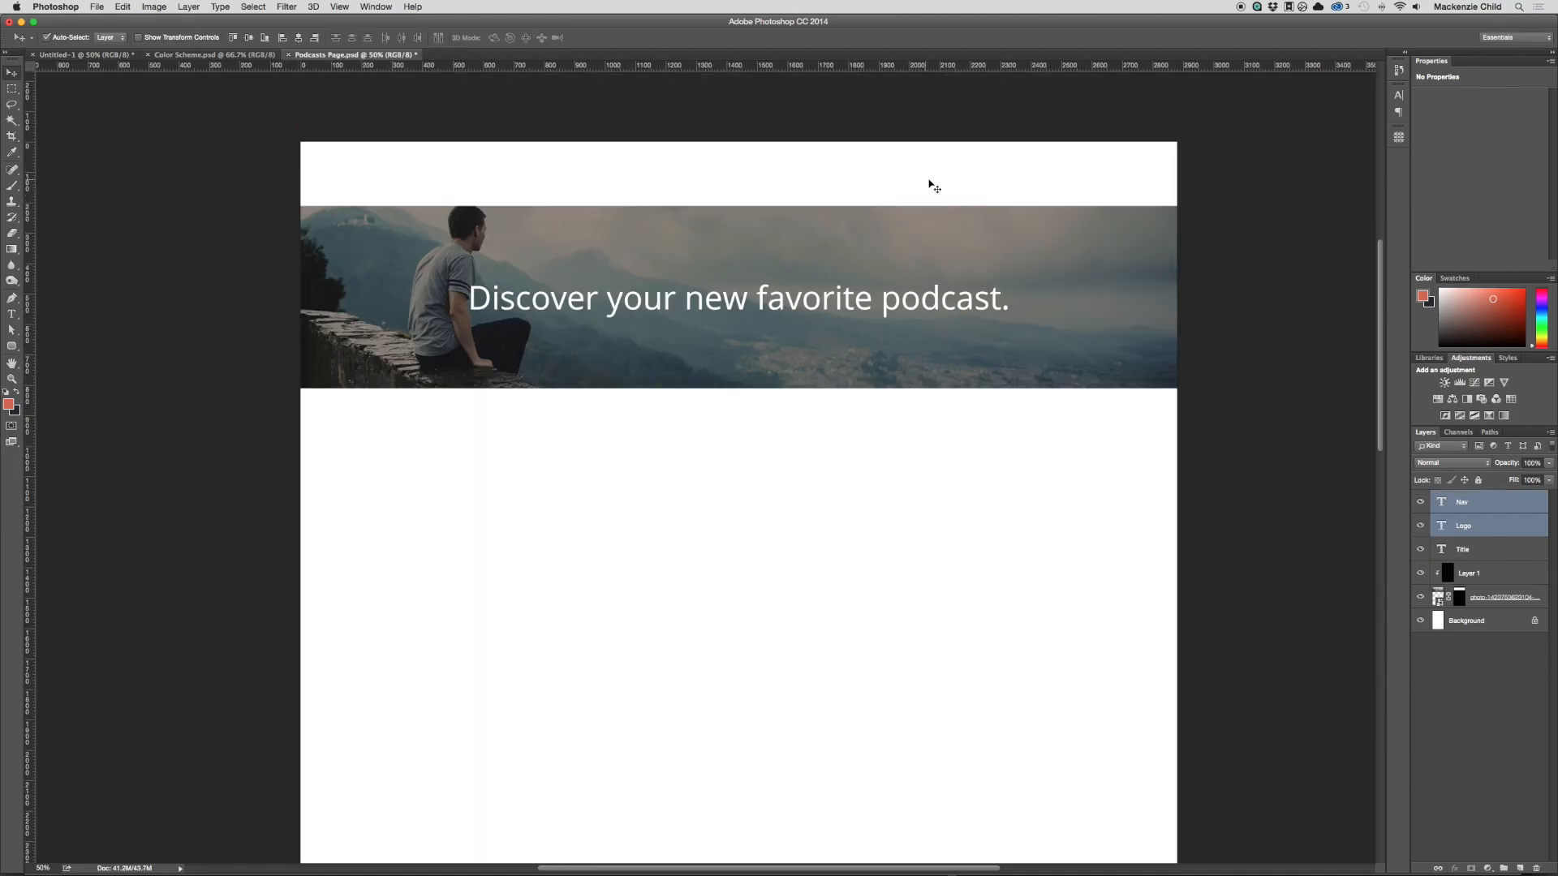
Step: Set the Nav text colour to #22292e and commit the change
double_click(1442, 503)
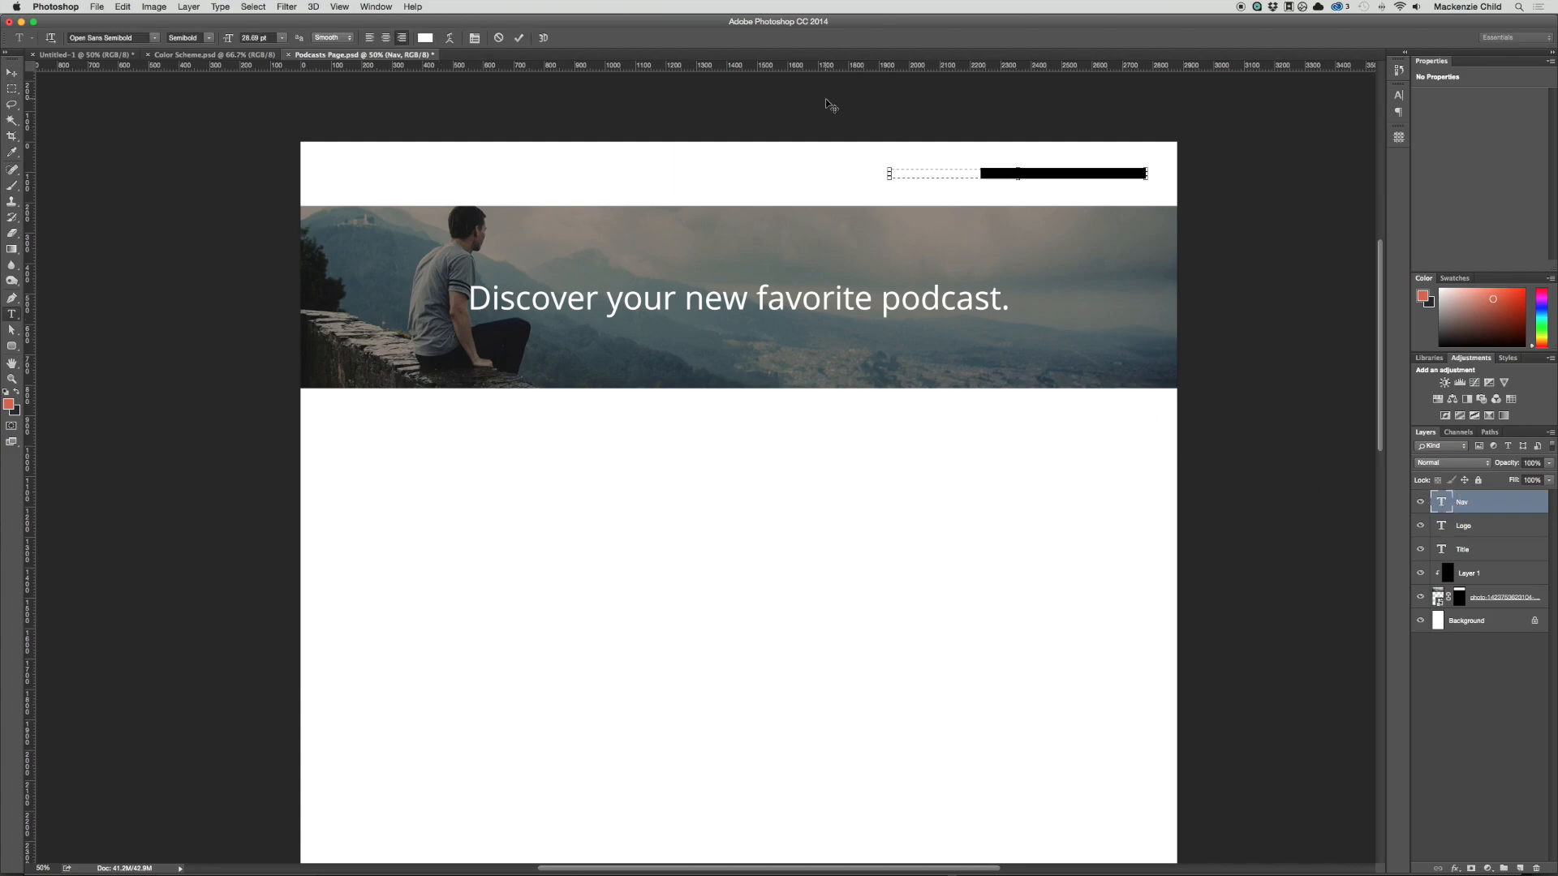
left_click(423, 38)
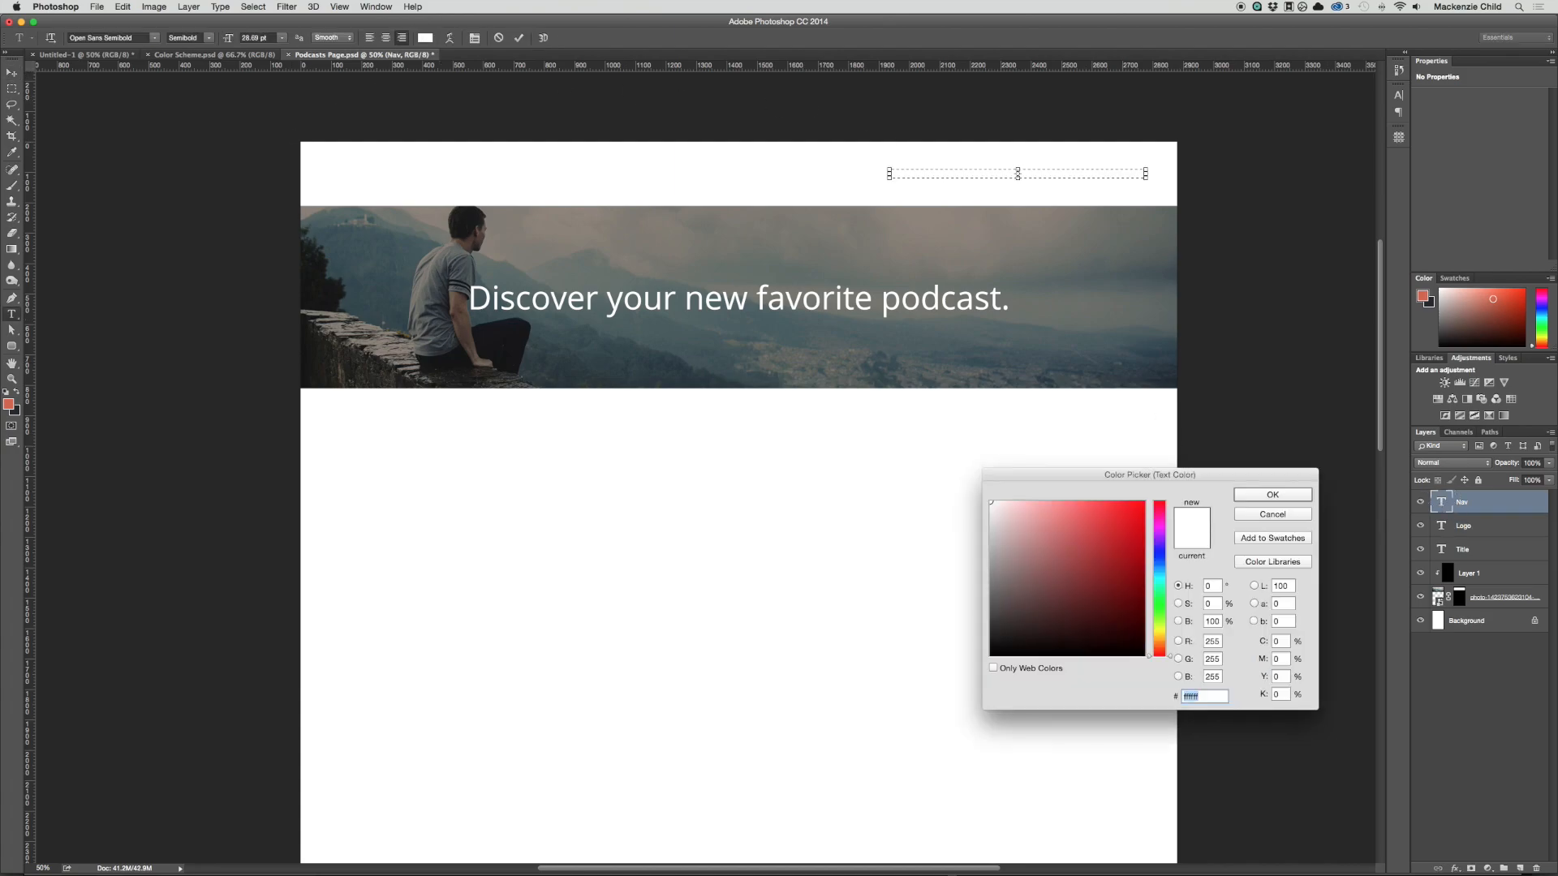
left_click(14, 412)
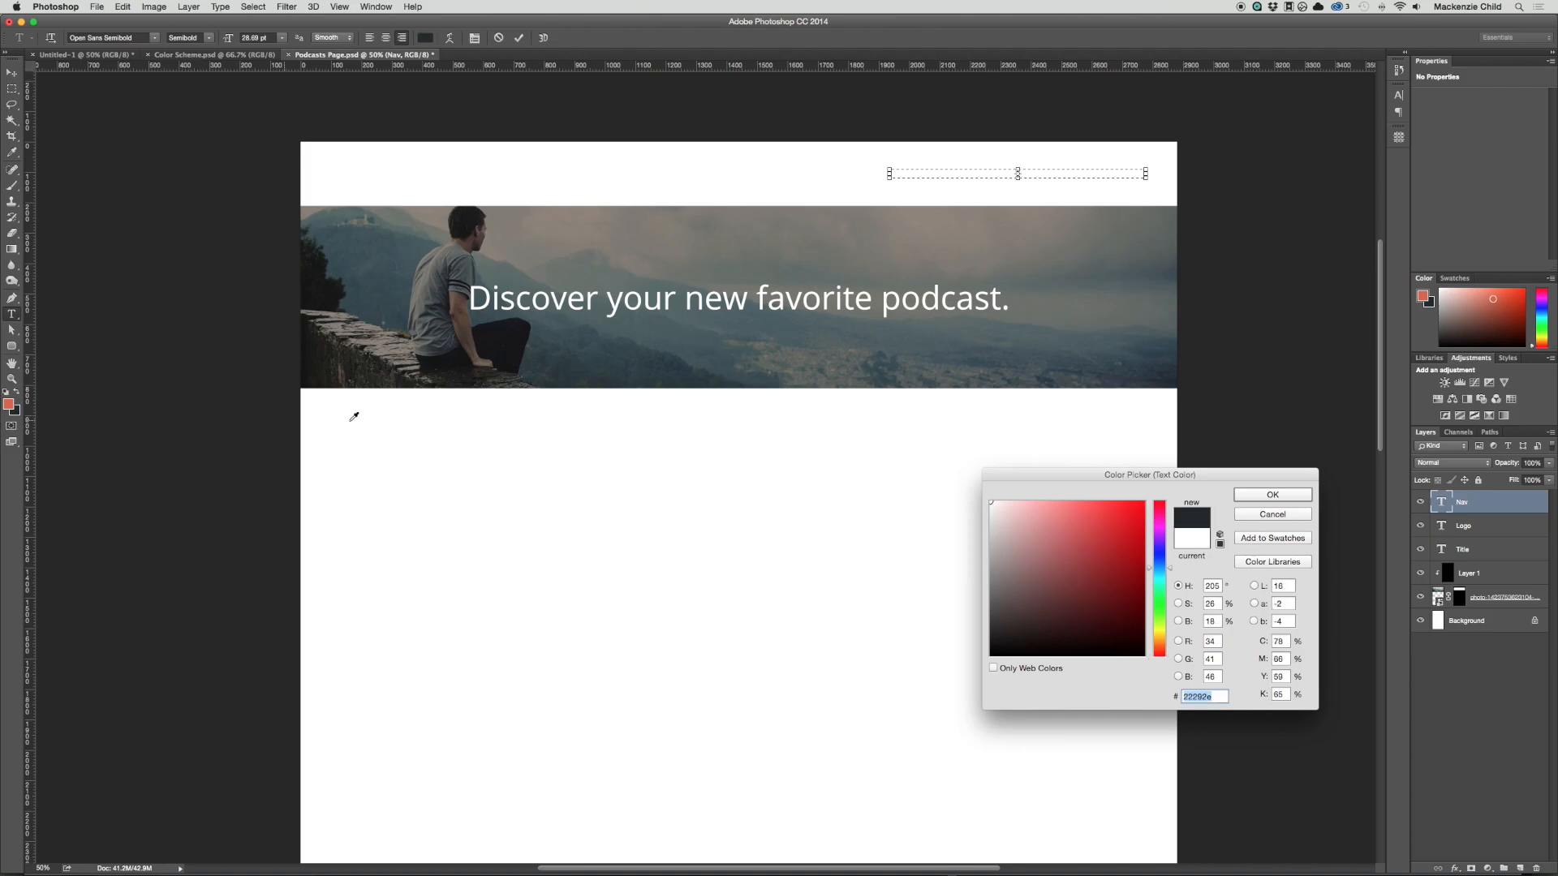
key("Return")
key("super+Return")
key("v")
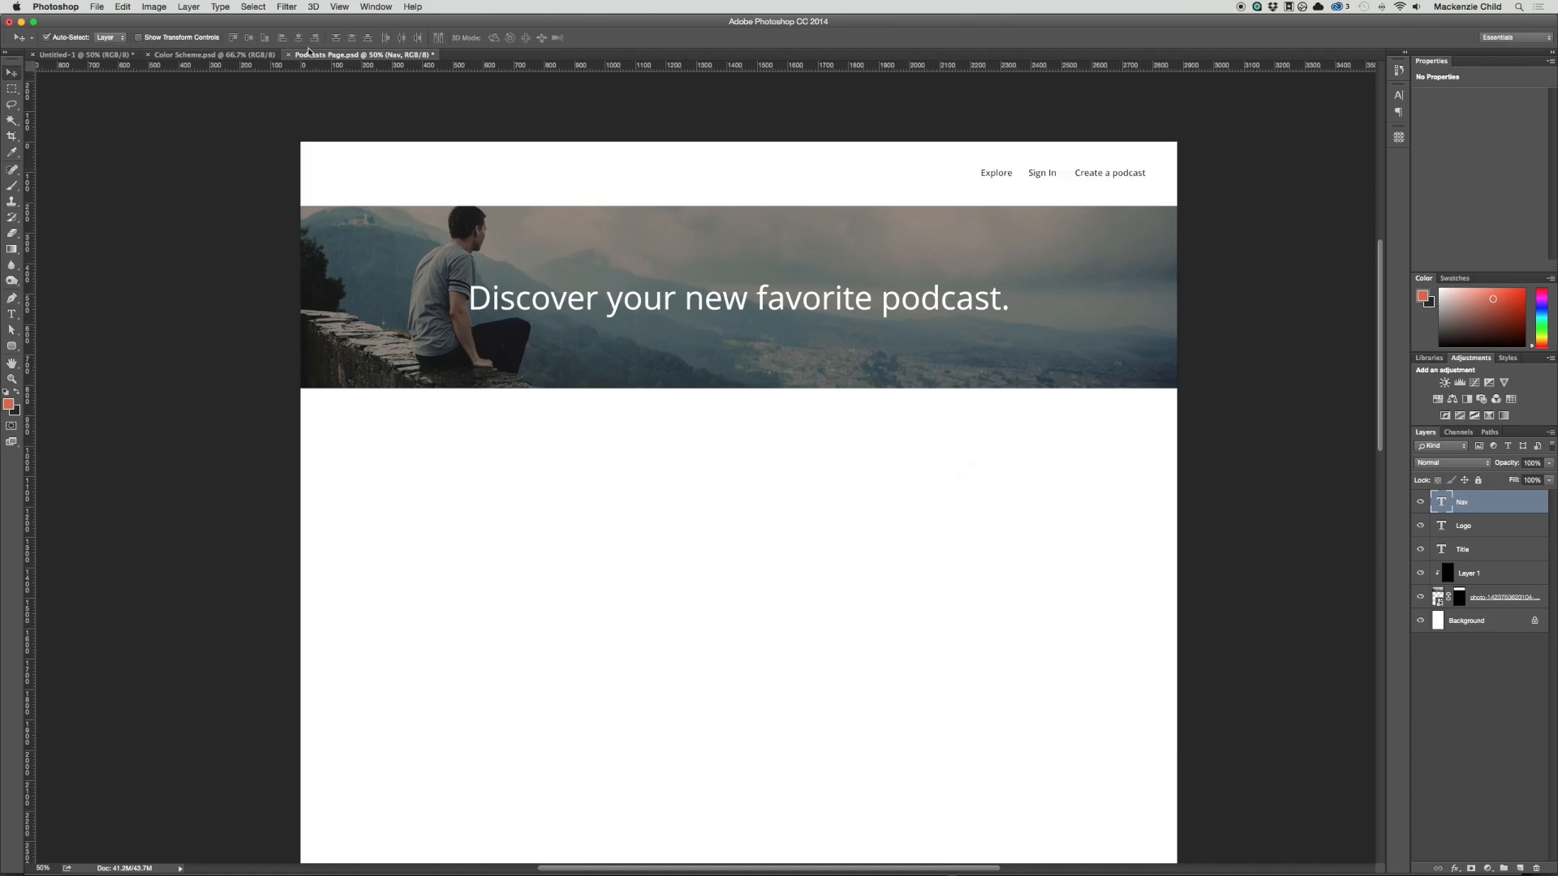
Step: Review the swatches in Color Scheme.psd, and recolour the PODCAST.FM logo text with the same dark colour as the navigation
left_click(243, 55)
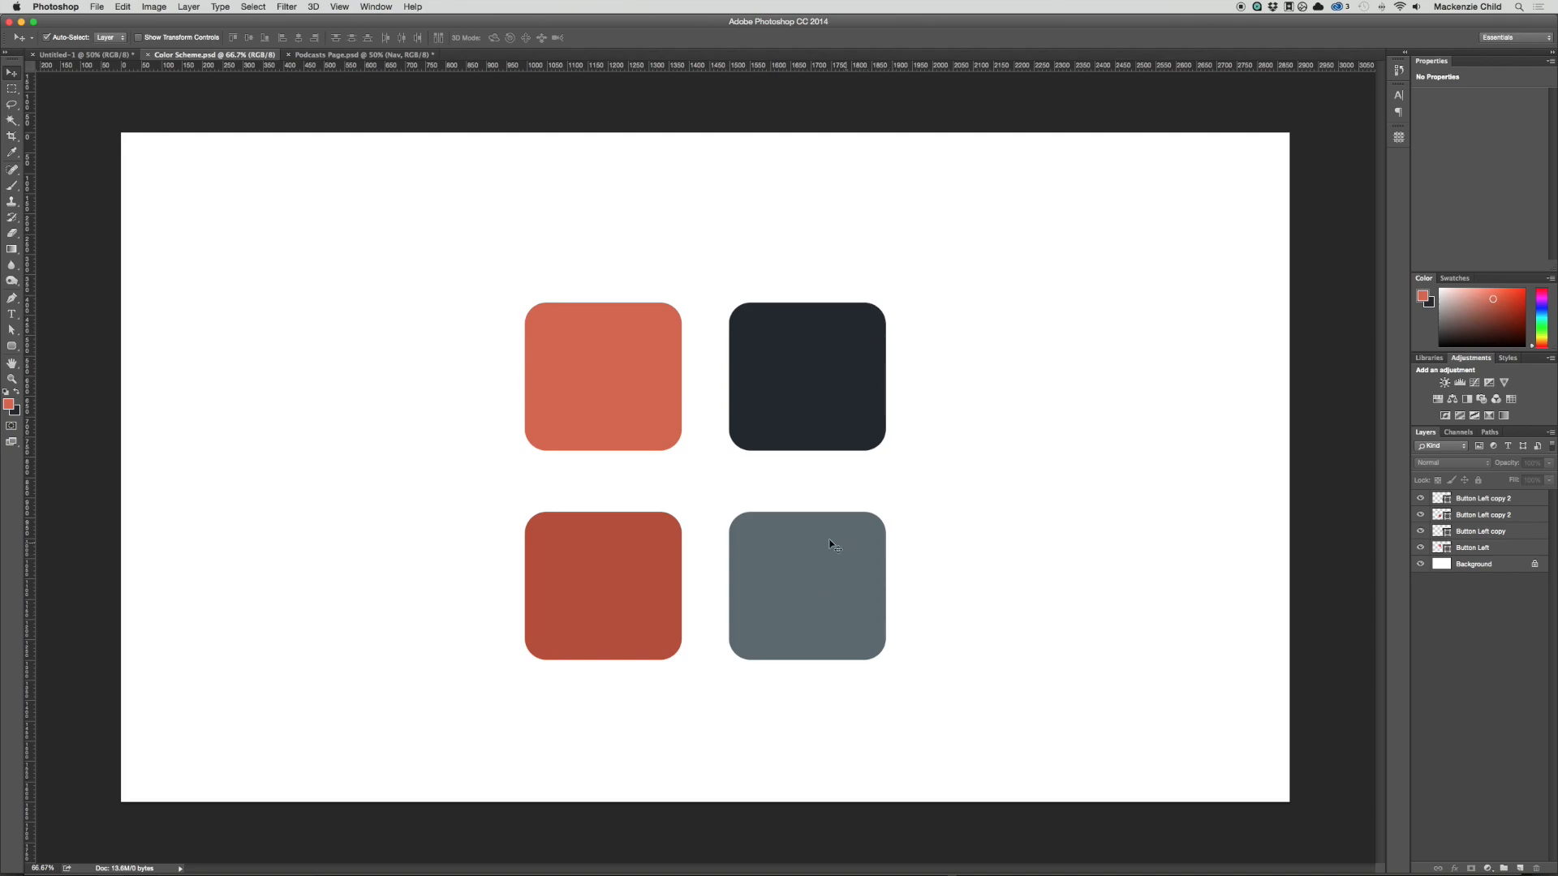
left_click(345, 55)
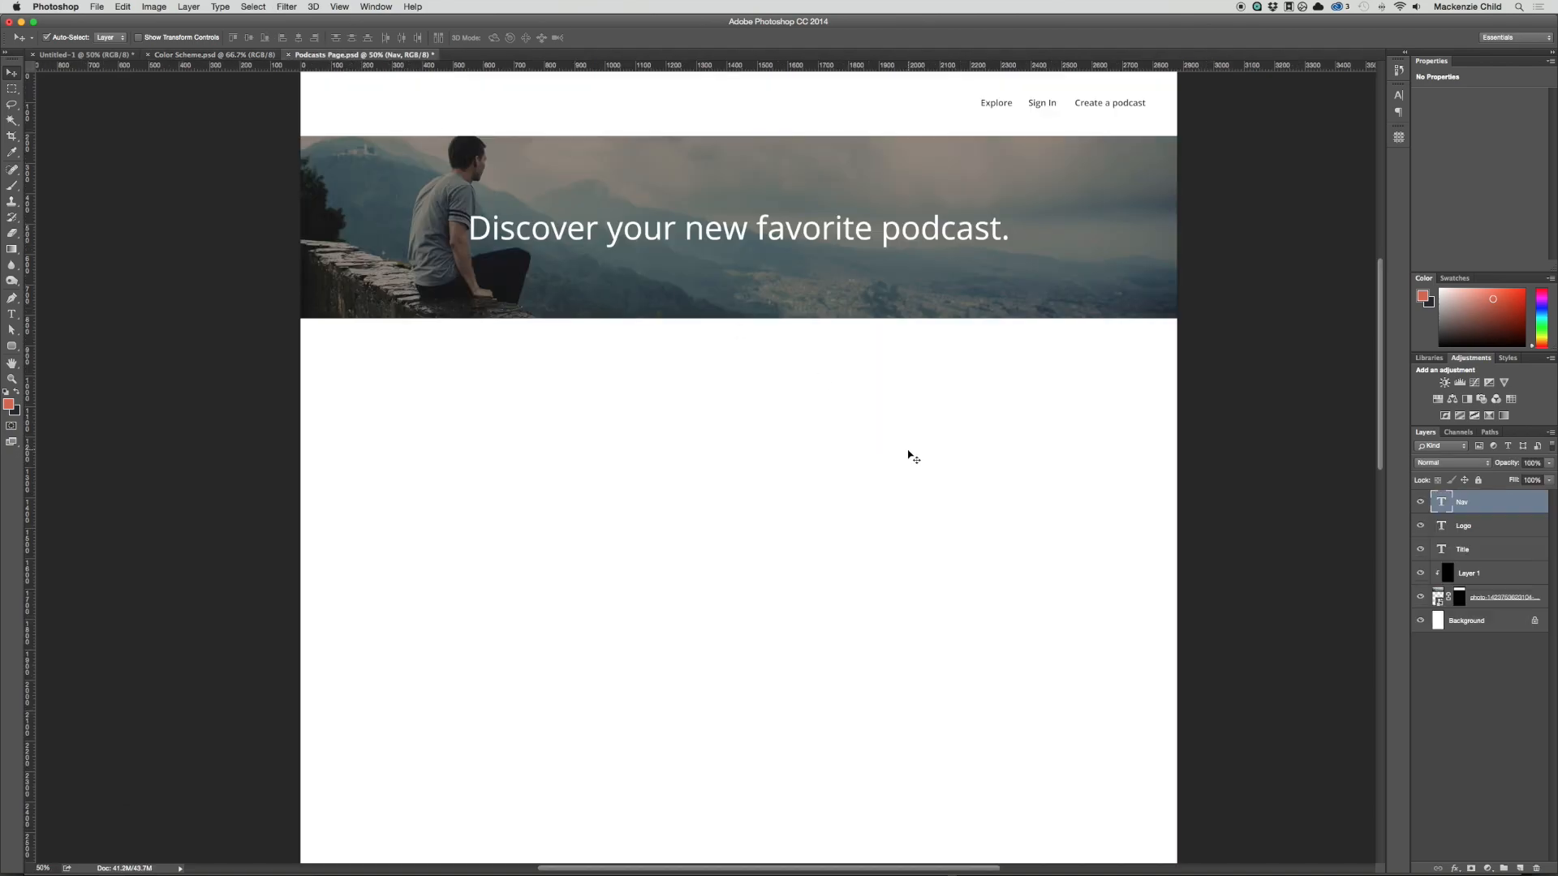
double_click(1442, 528)
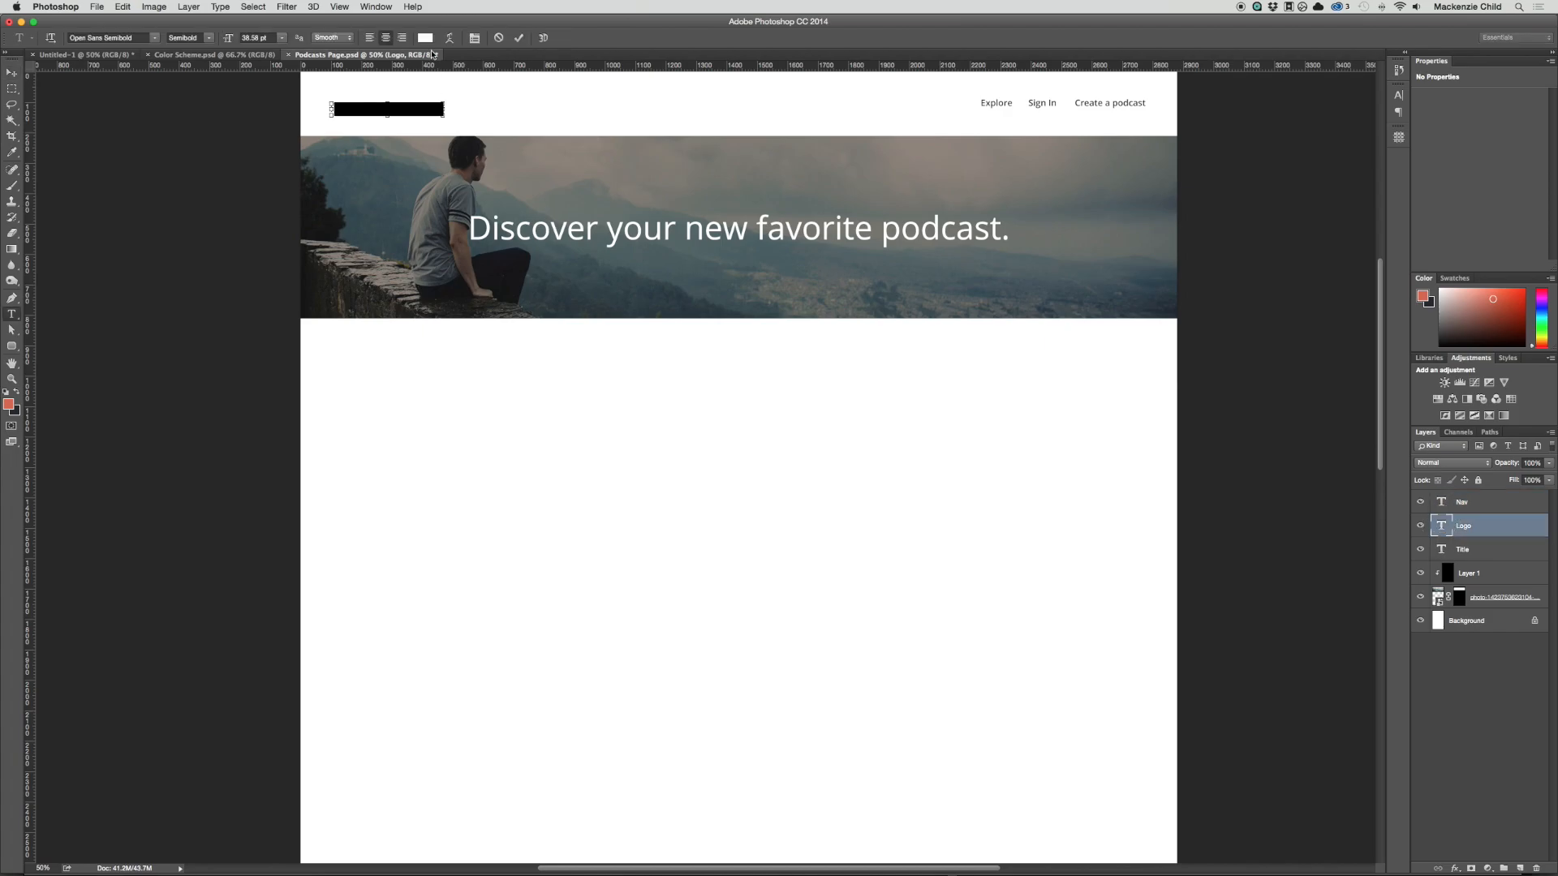
left_click(425, 38)
key("super+v")
key("Return")
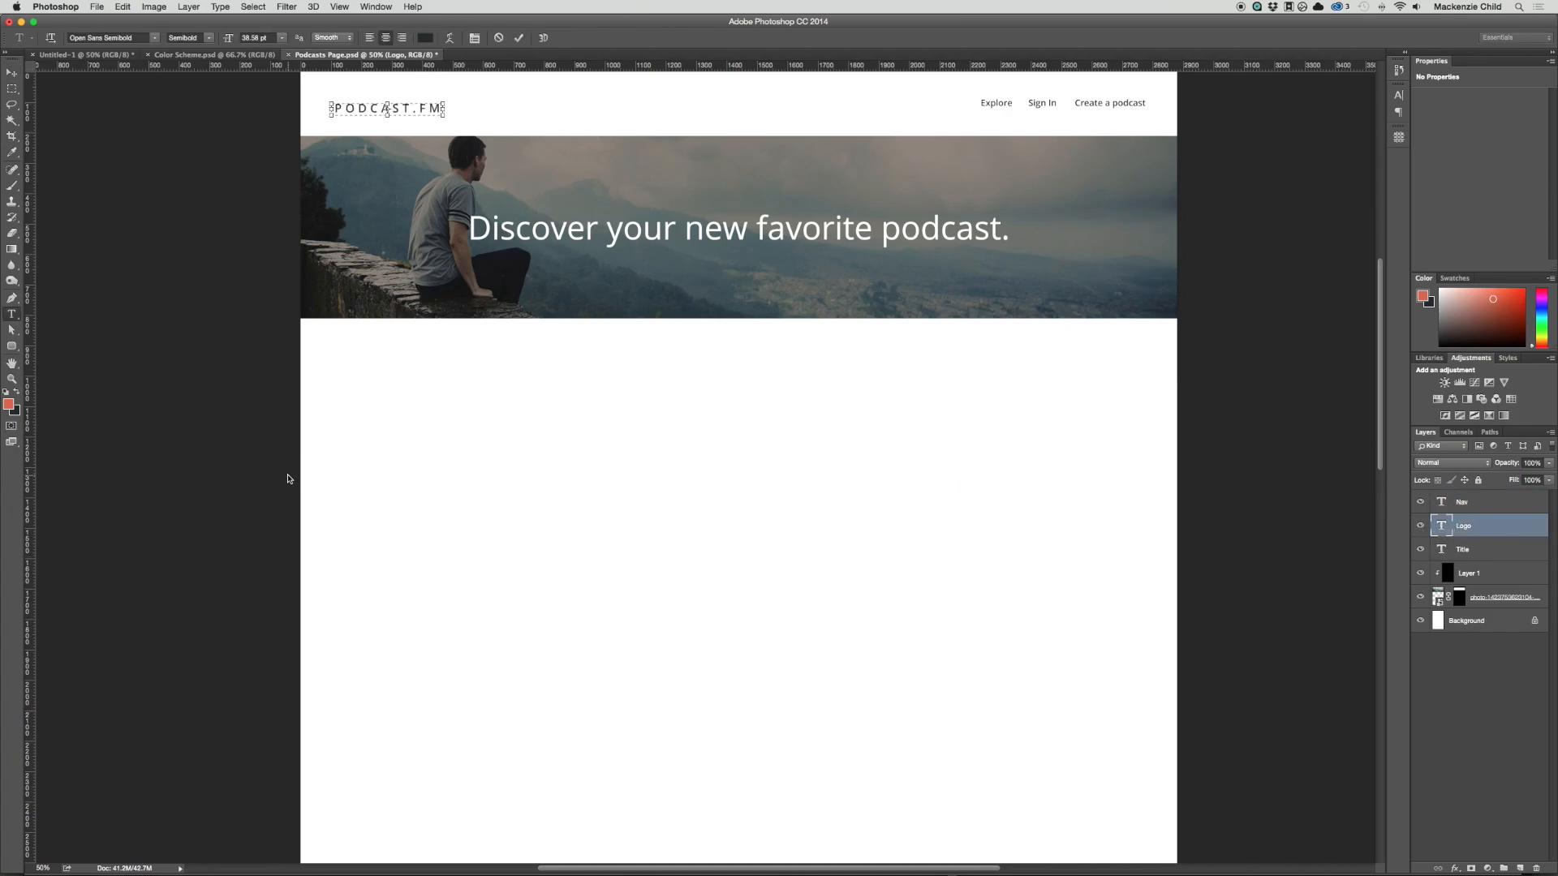
key("super+Return")
key("v")
Step: Add a horizontal guide through the middle of the navigation links and nudge the logo up to align with it
scroll(956, 368, "up", 2)
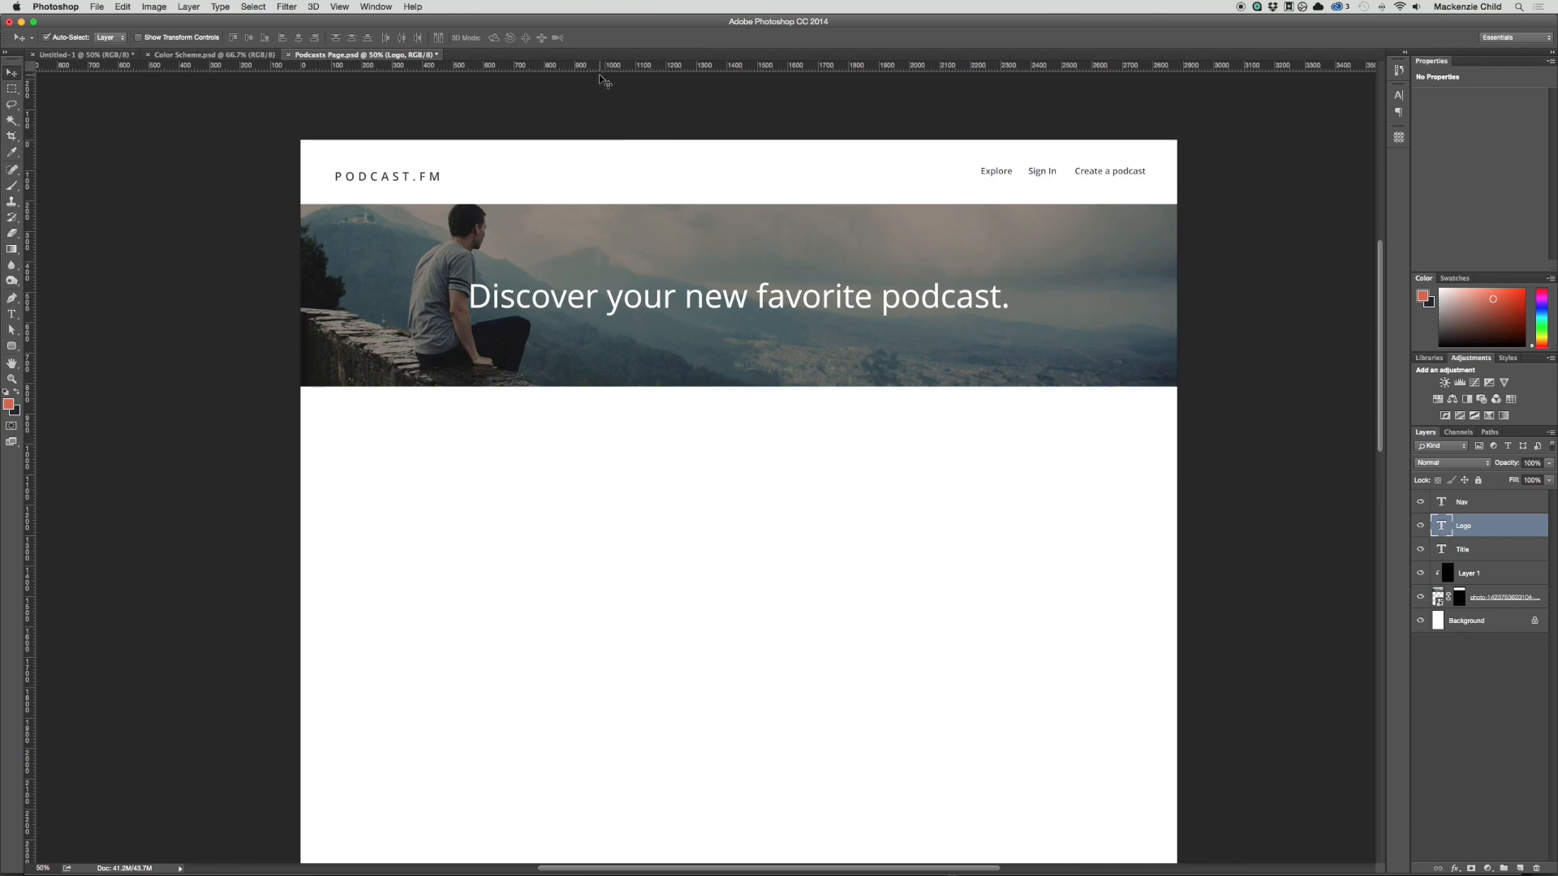
left_click_drag(600, 67, 605, 172)
scroll(607, 187, "down", 1)
key("Up")
key("Up")
key("Up")
key("Up")
key("Up")
key("Up")
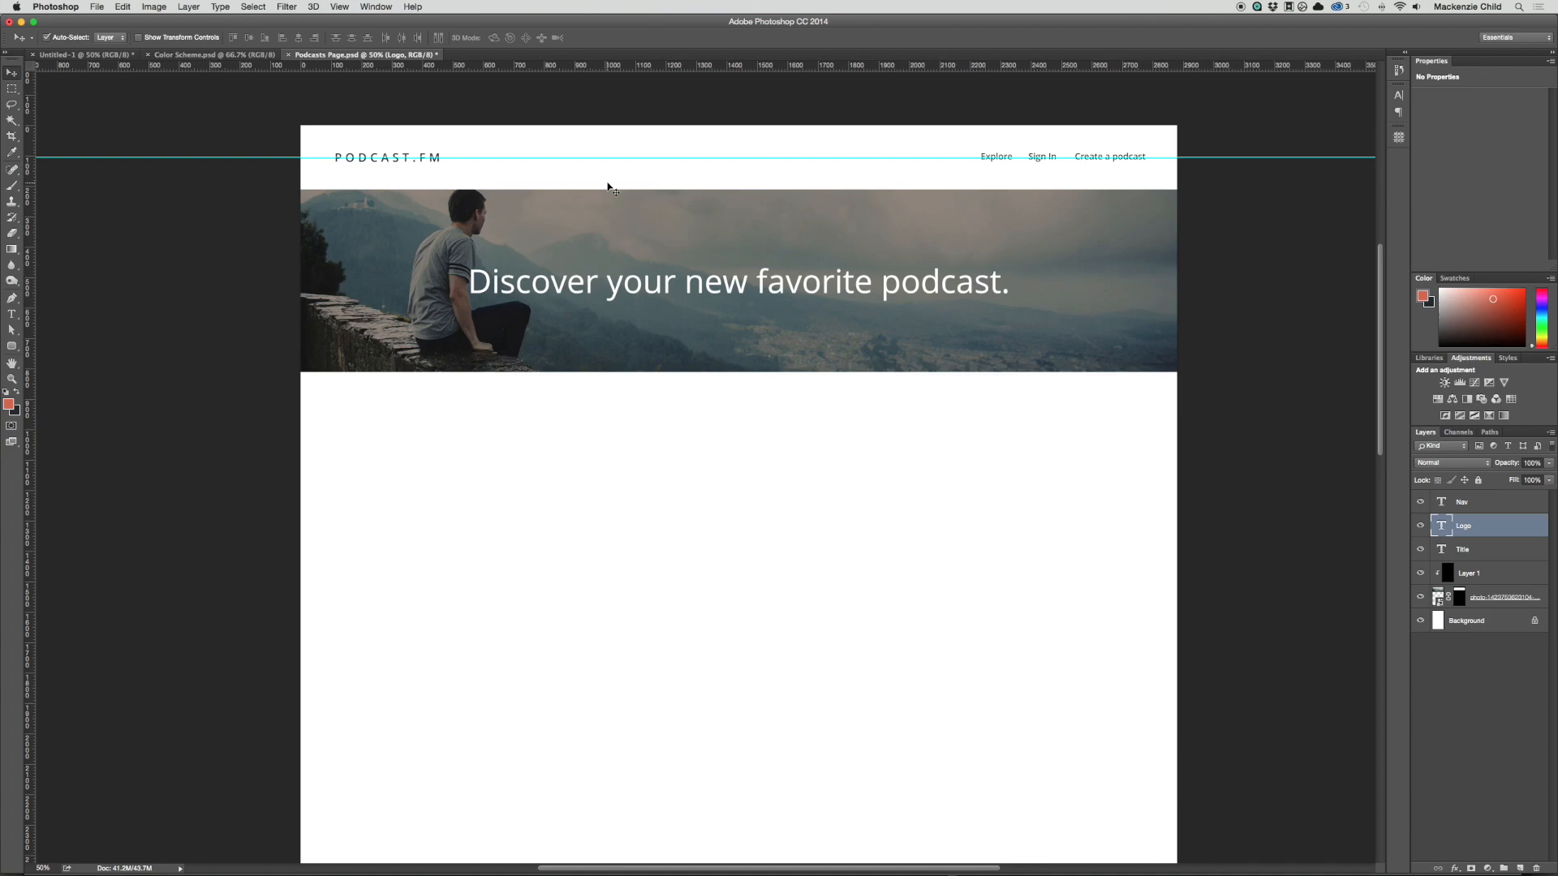
Step: Add vertical guides at the canvas's horizontal centre and at its left and right edges with GuideGuide
left_click(1398, 137)
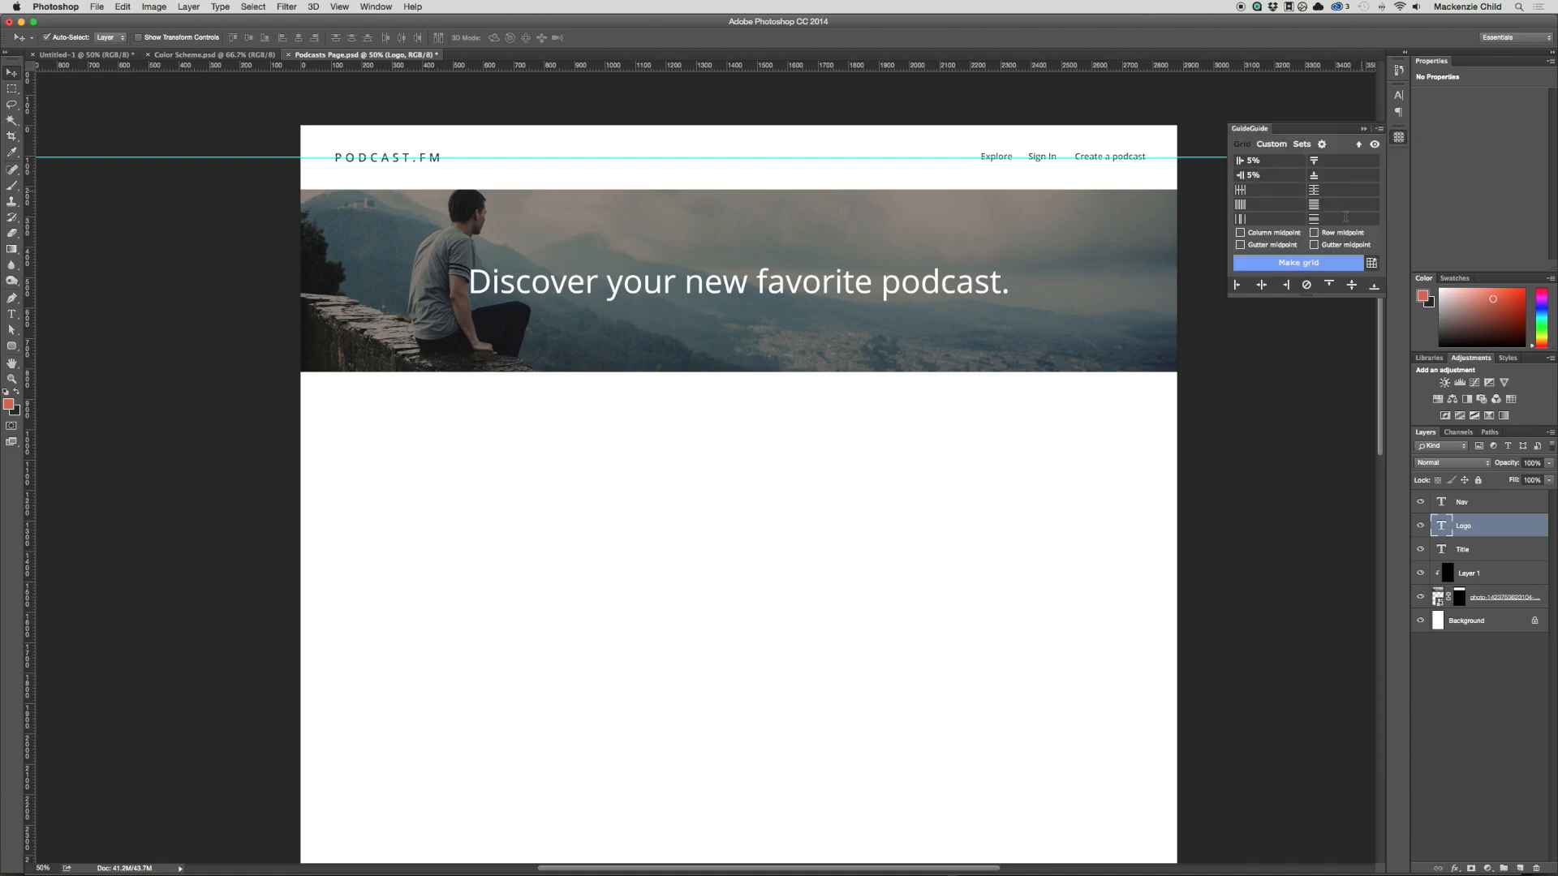
left_click(1236, 287)
left_click(1286, 286)
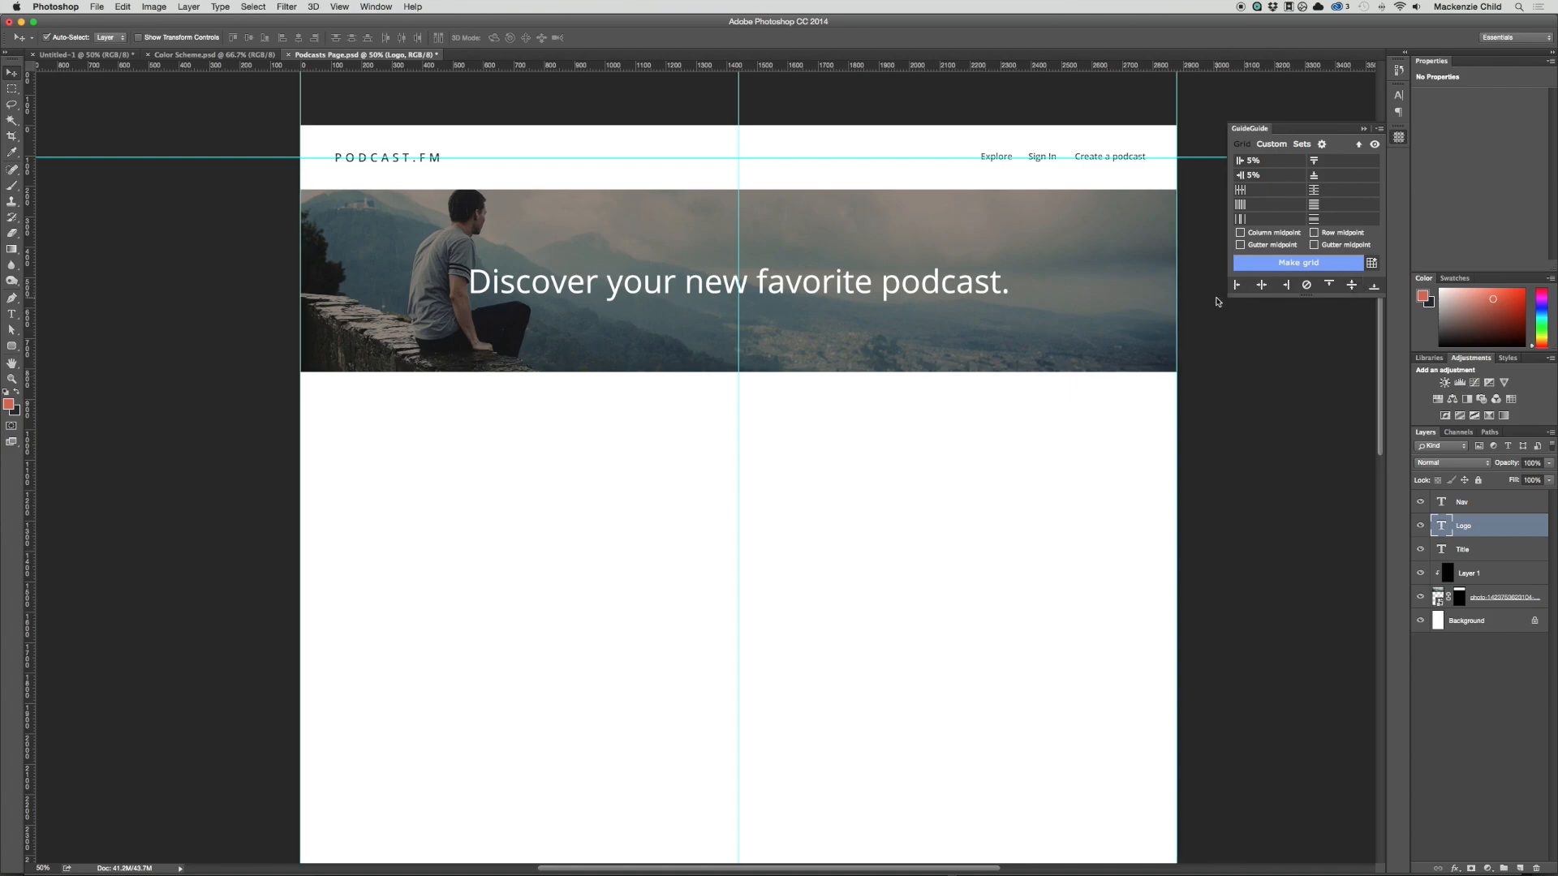
scroll(1111, 347, "up", 1)
left_click(907, 565)
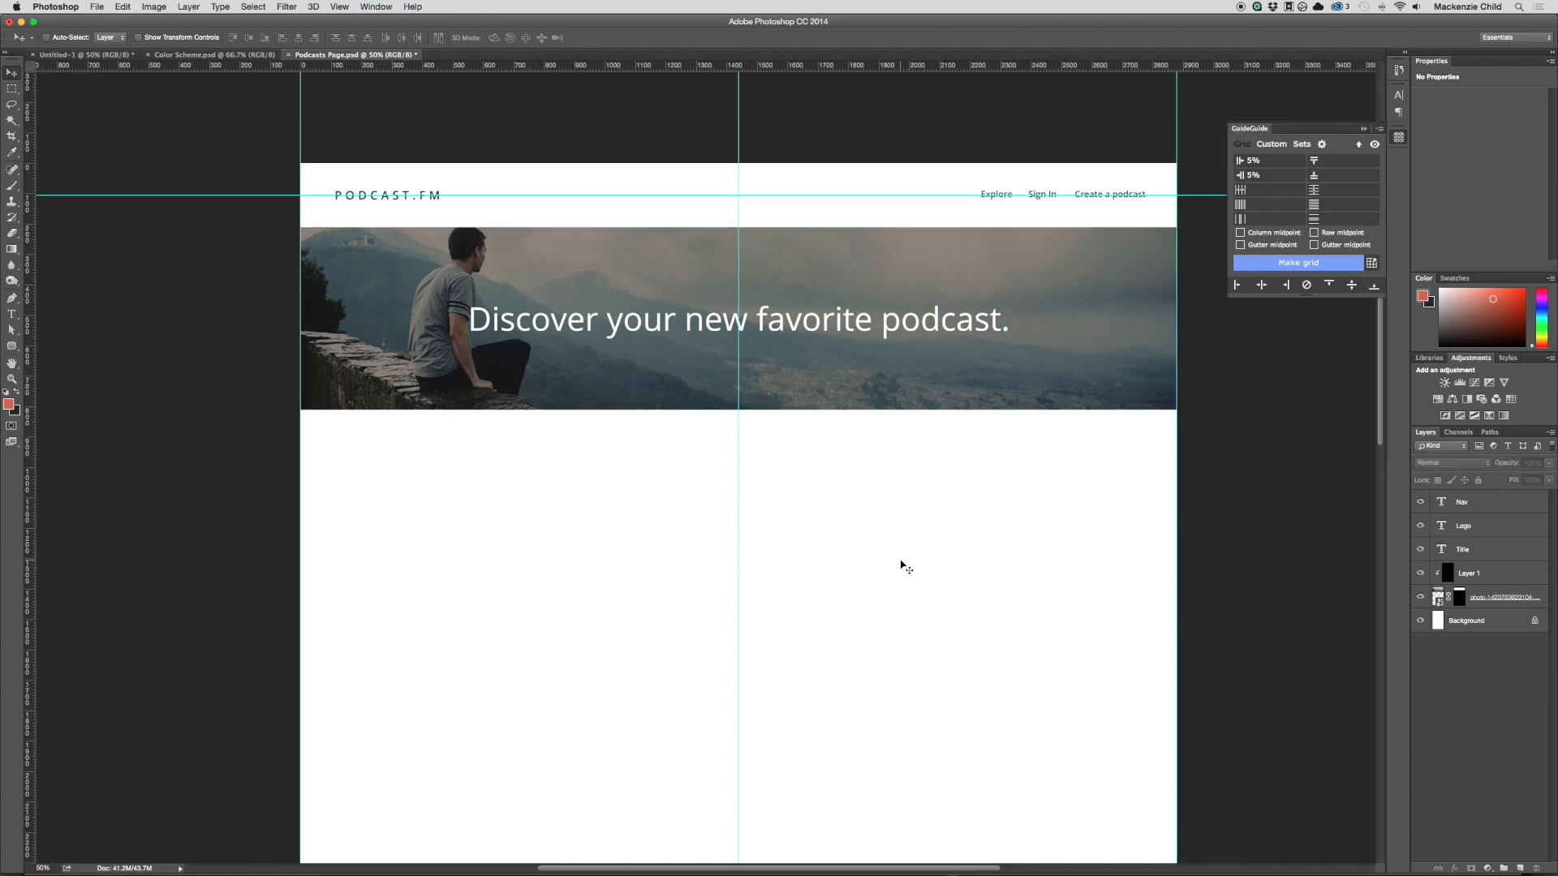
Step: Check the page's canvas dimensions without changing them and look over the empty area down to its end
key("super+alt+c")
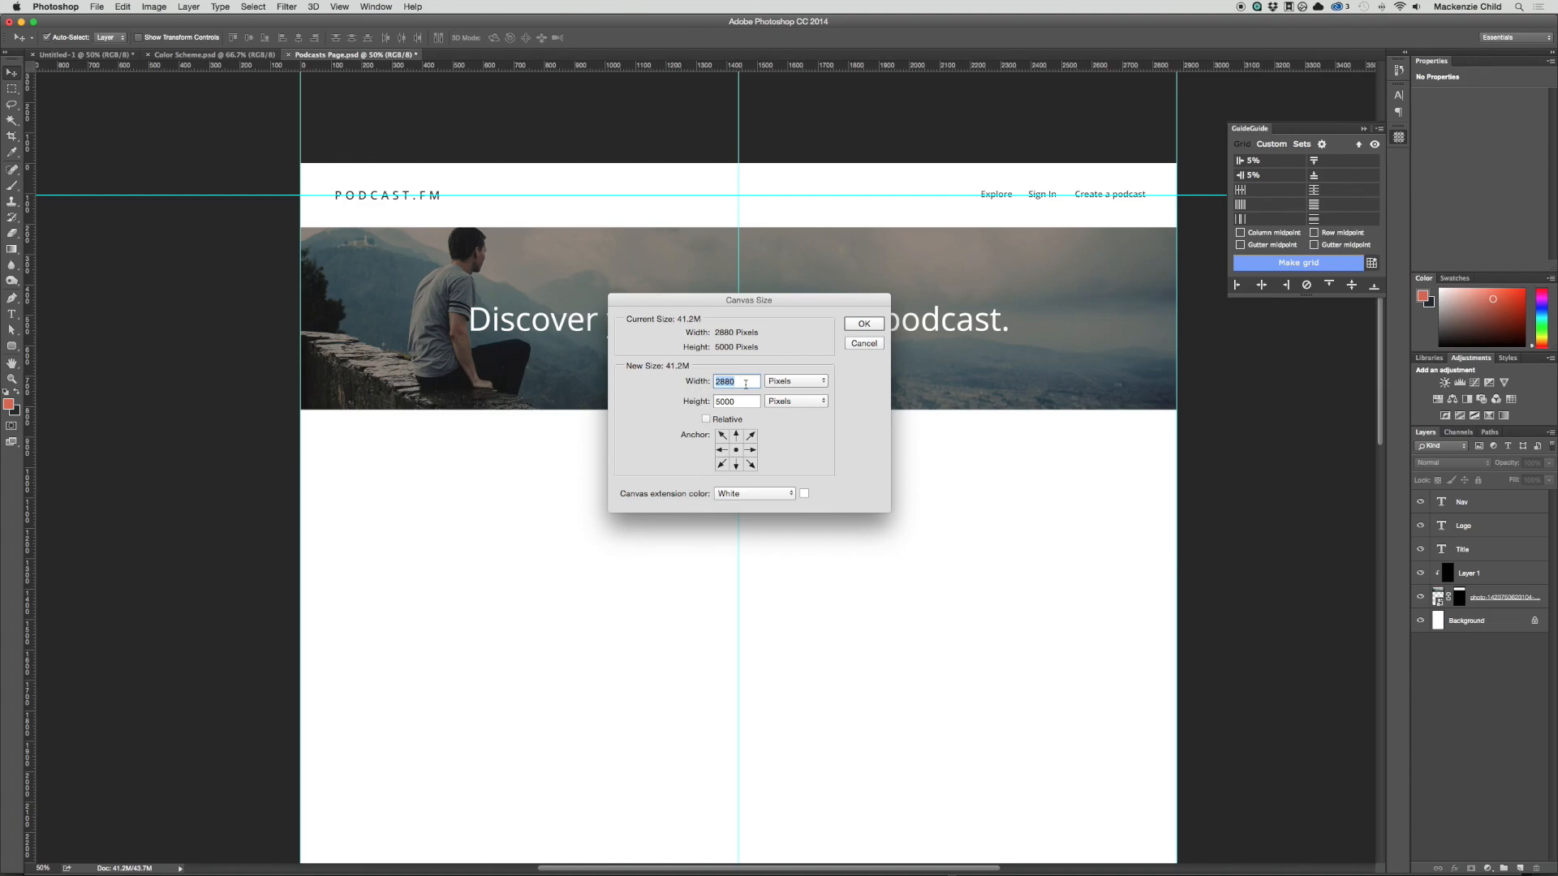
left_click(864, 344)
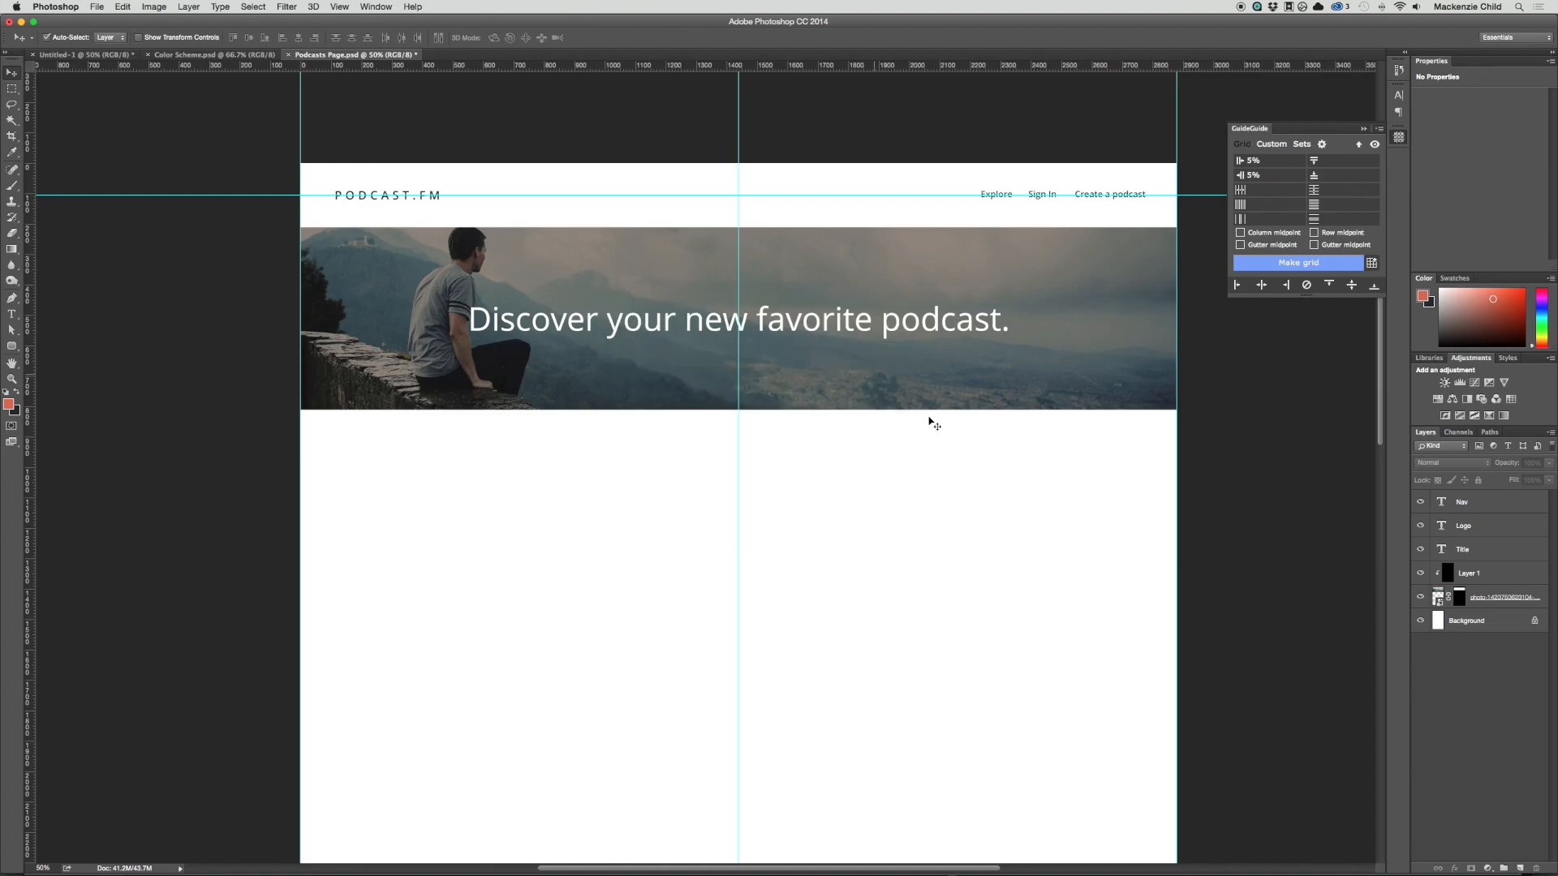
scroll(991, 522, "down", 10)
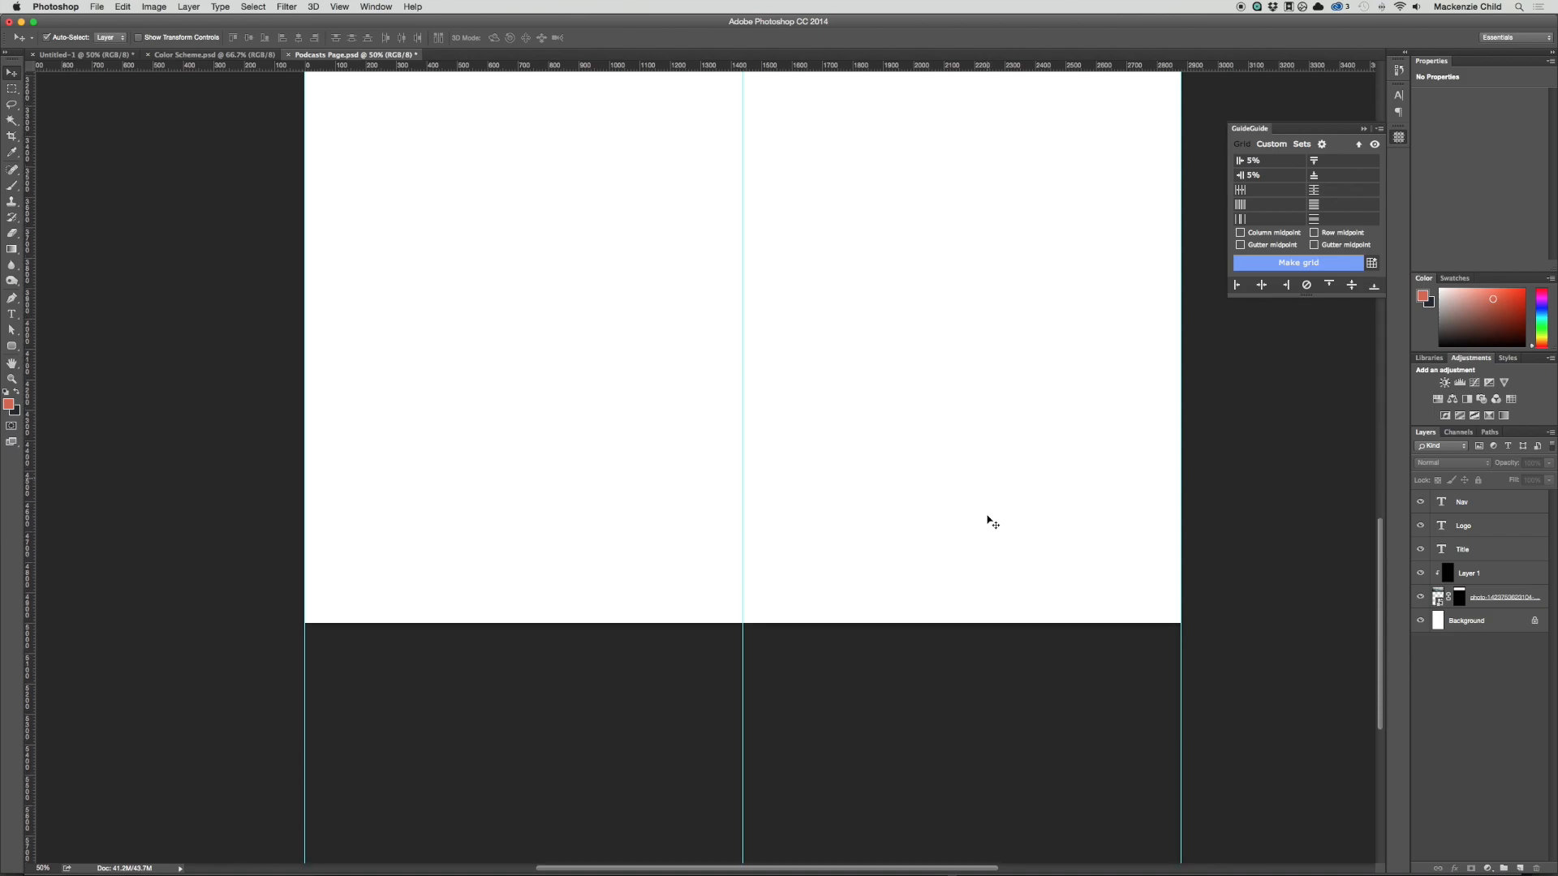
scroll(991, 522, "up", 10)
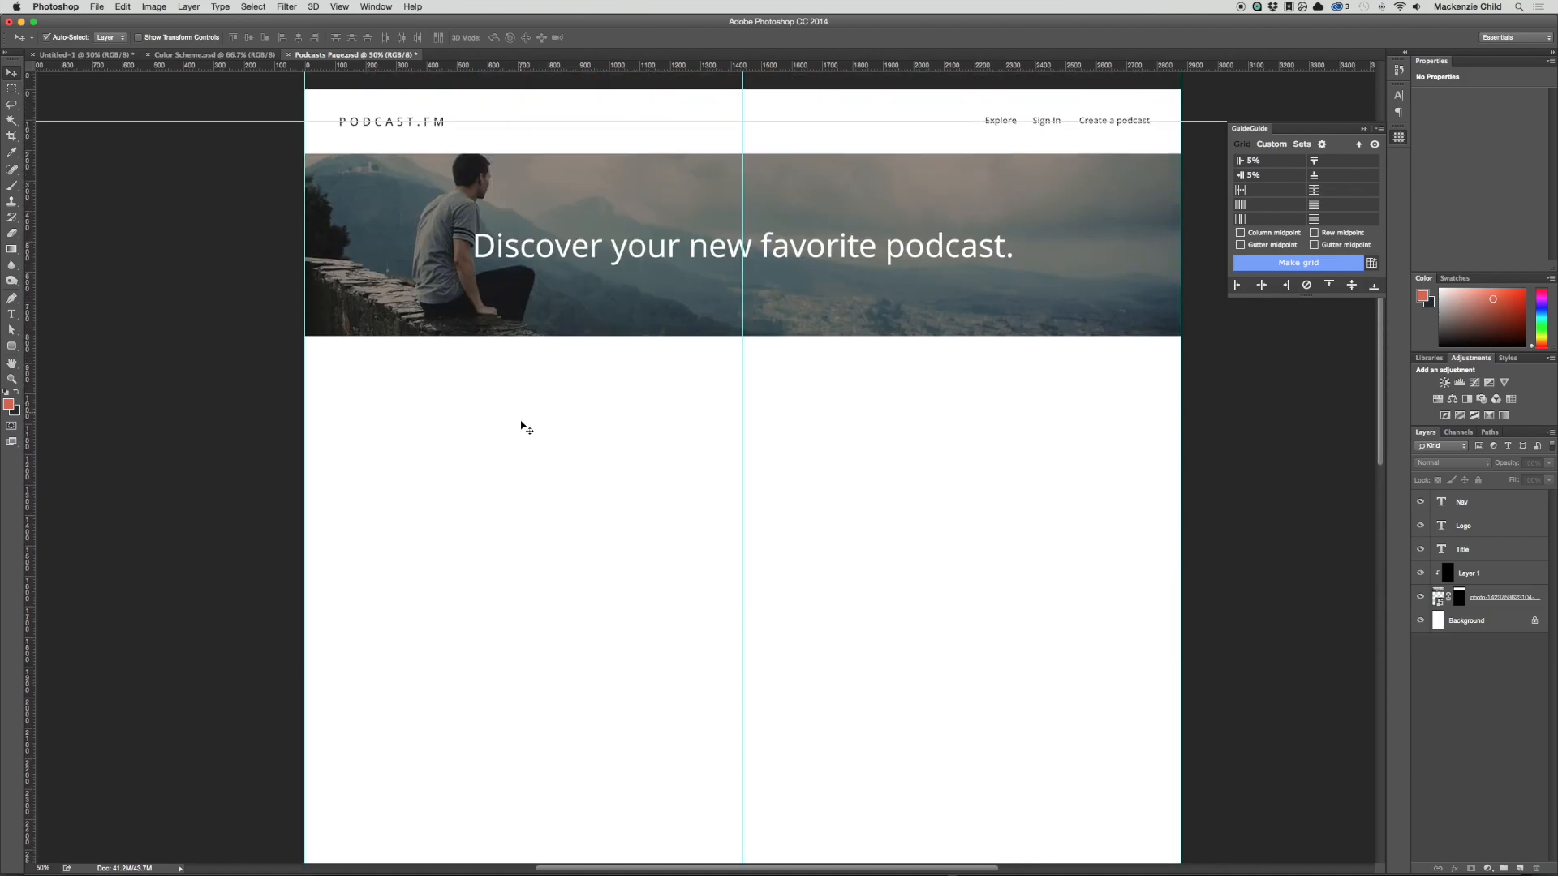
Step: Hide the guides and nudge the navigation links and the PODCAST.FM logo slightly down in the header
scroll(1061, 548, "down", 10)
scroll(1062, 548, "up", 10)
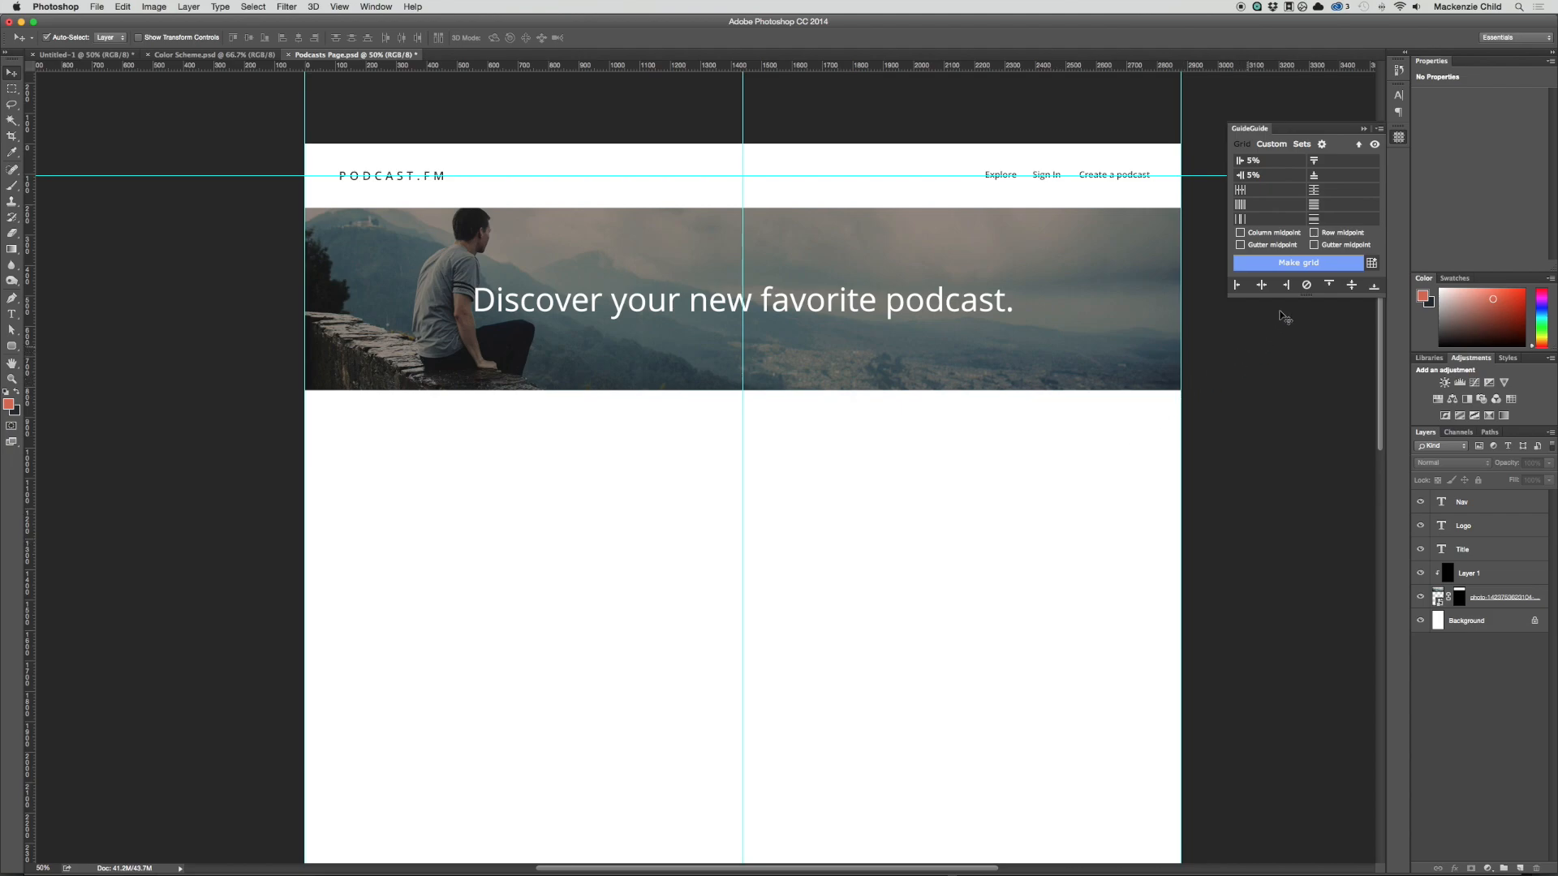
key("super+semicolon")
left_click(1055, 175)
key("Down")
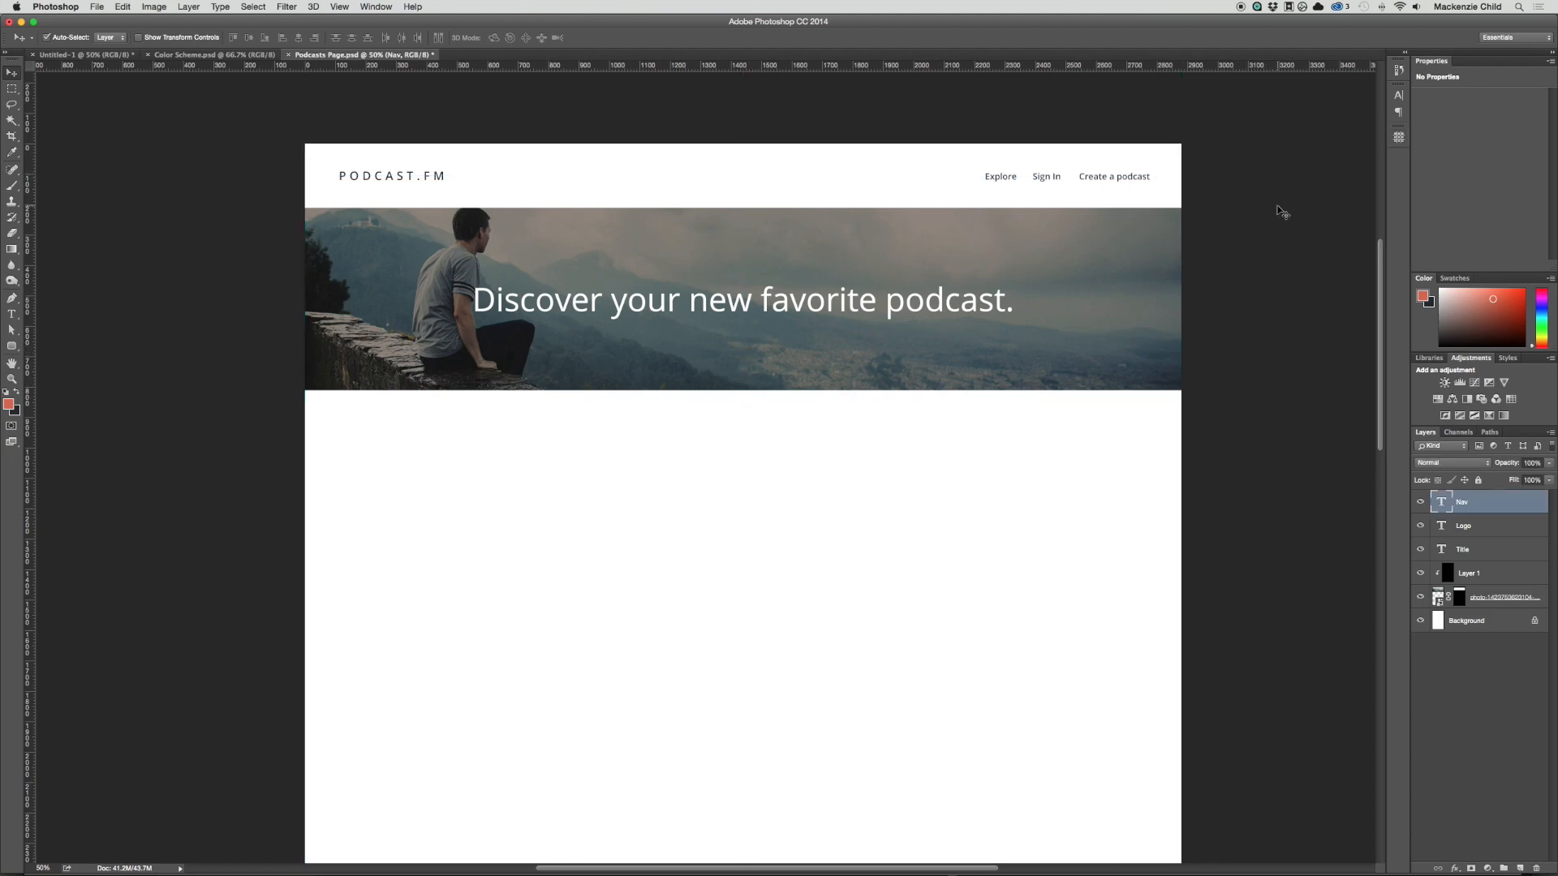
left_click(355, 182)
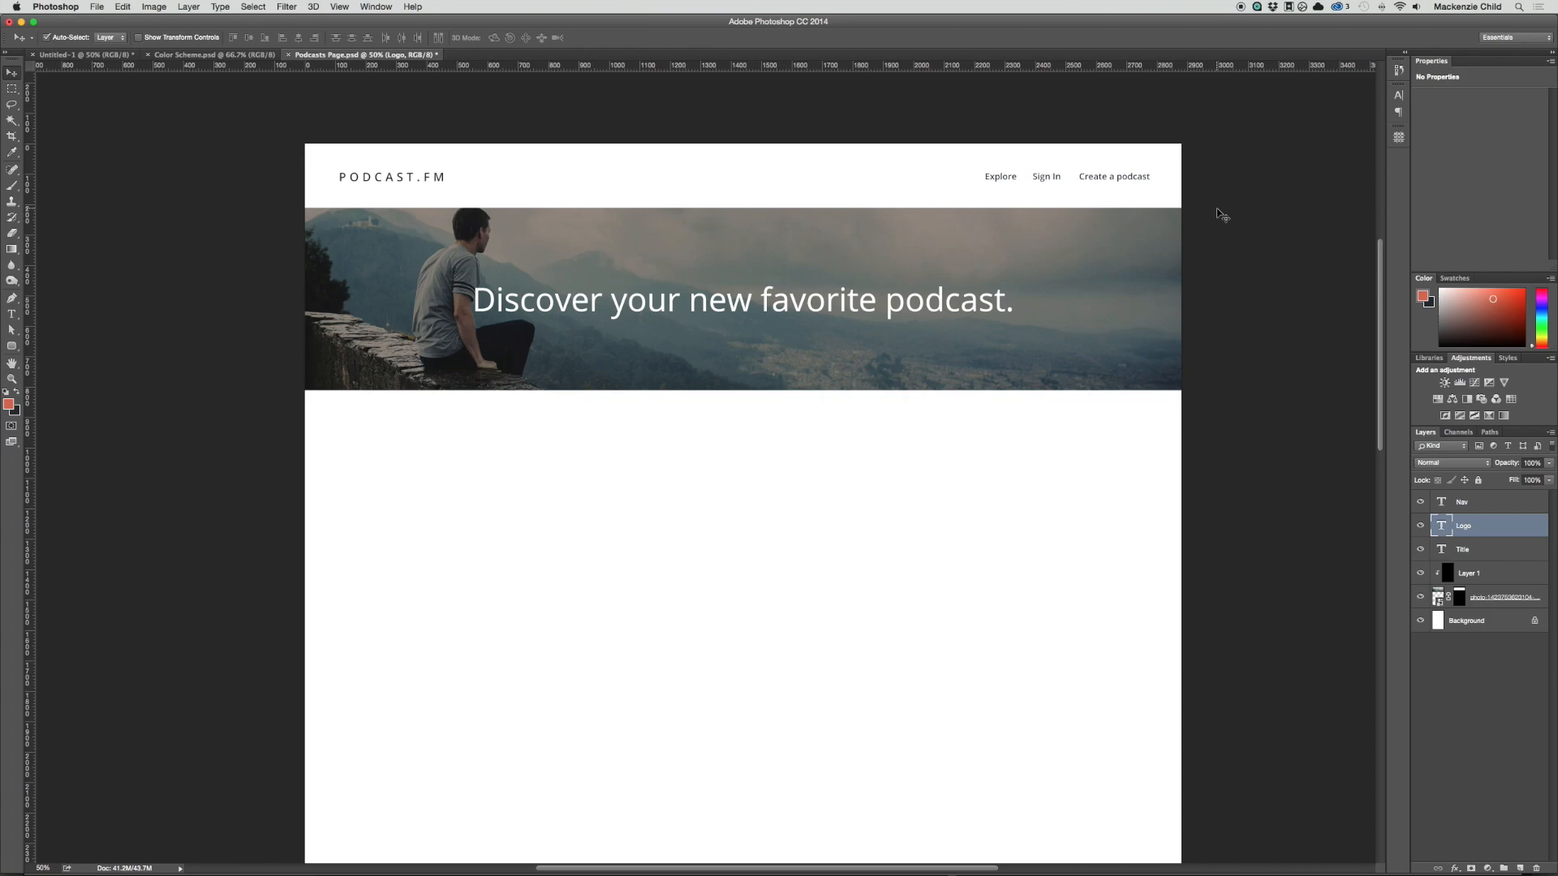
Step: Examine up close how the banner title overlaps the seated man in the photo
scroll(1232, 223, "up", 2)
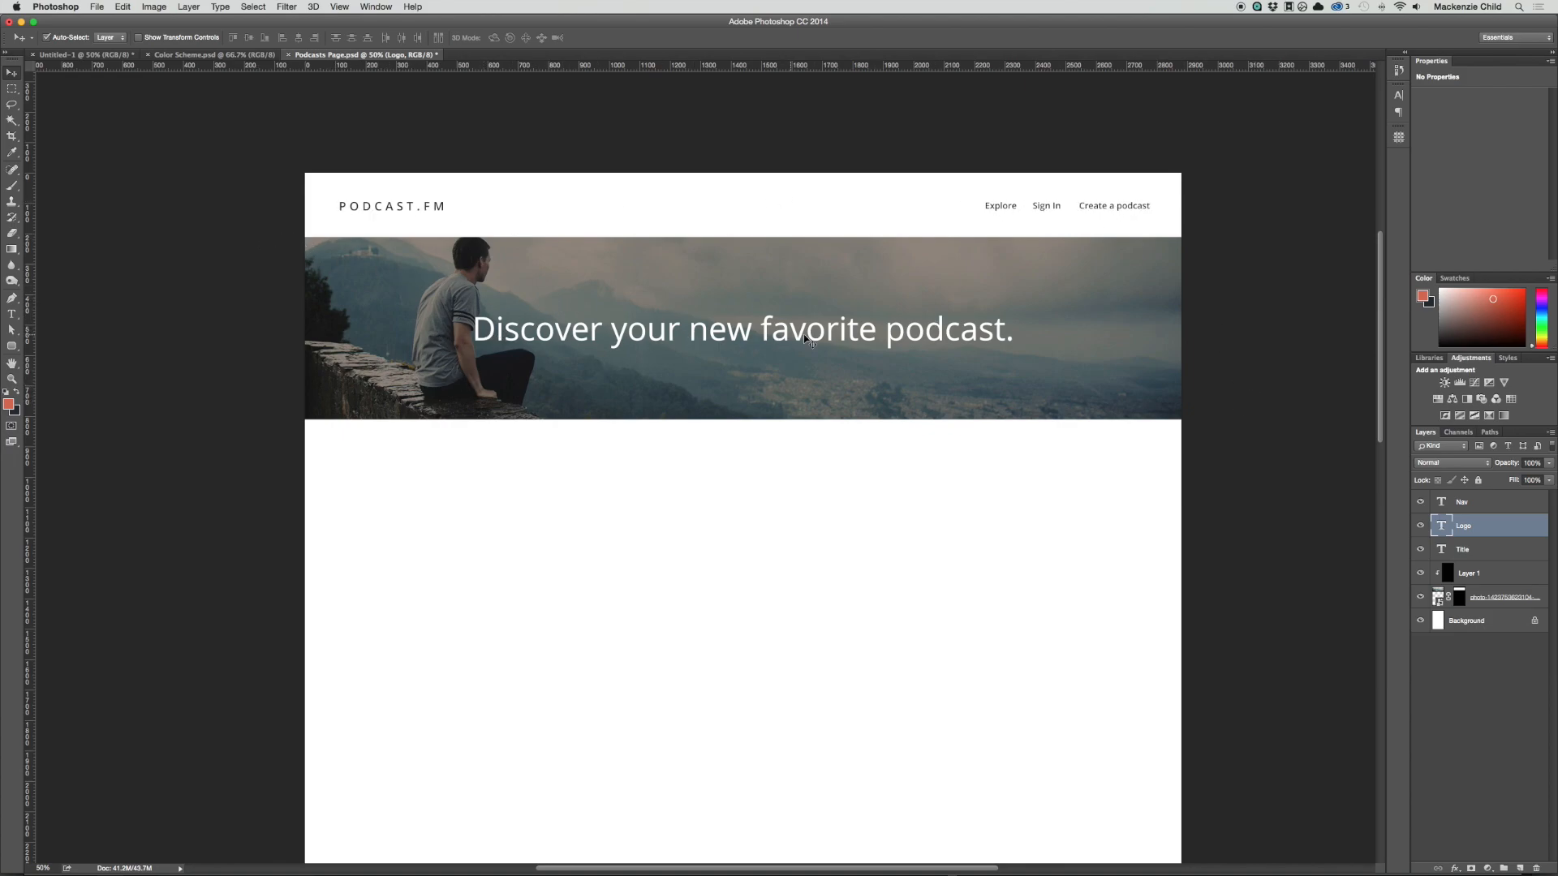
key("z")
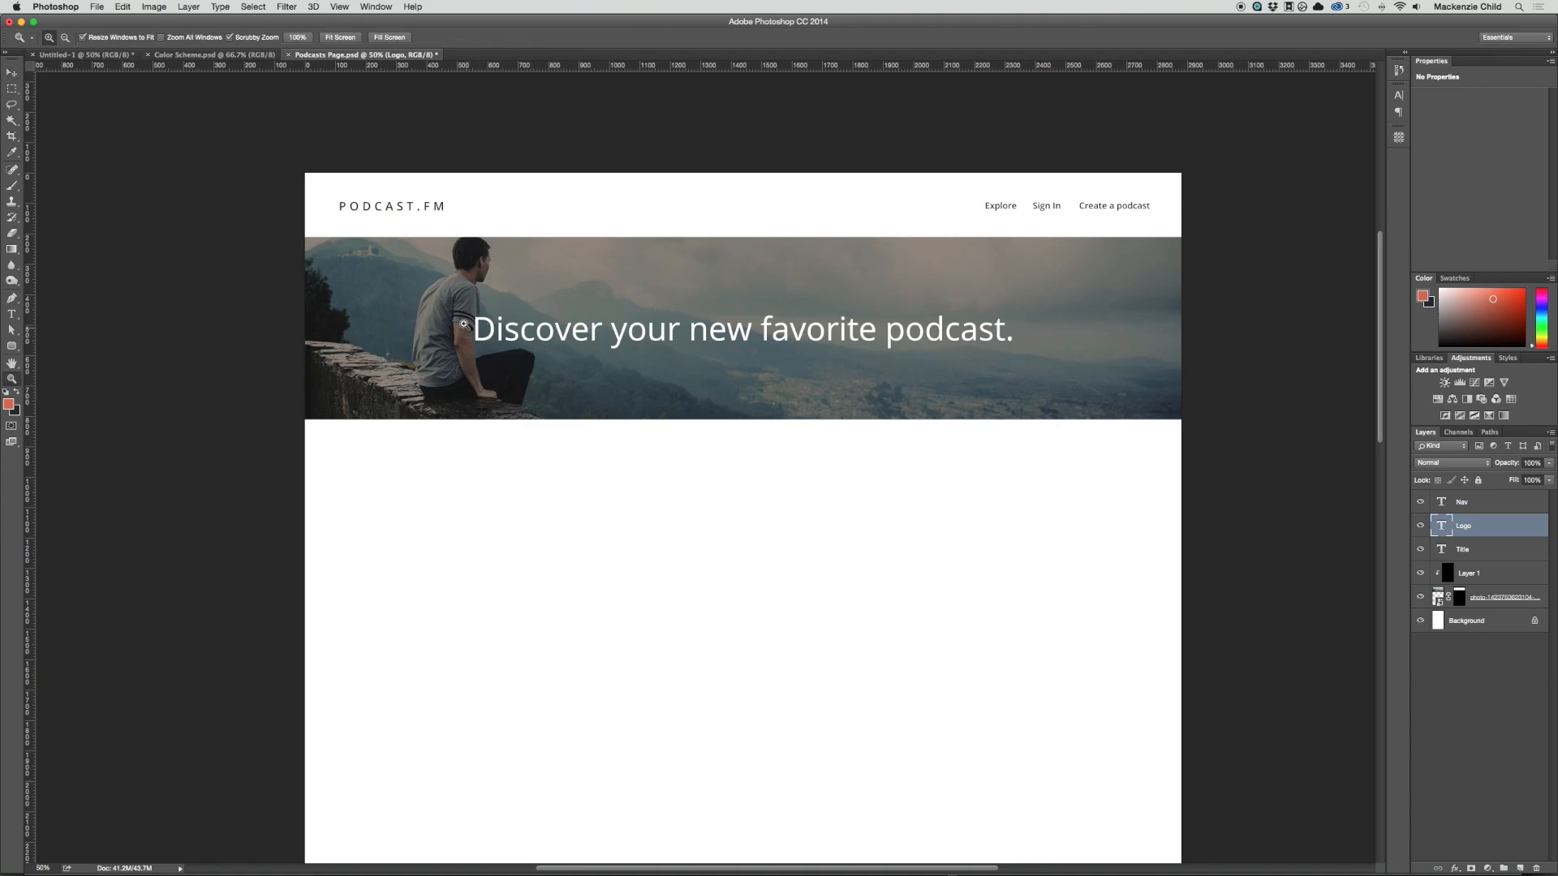
left_click_drag(394, 268, 463, 306)
key("v")
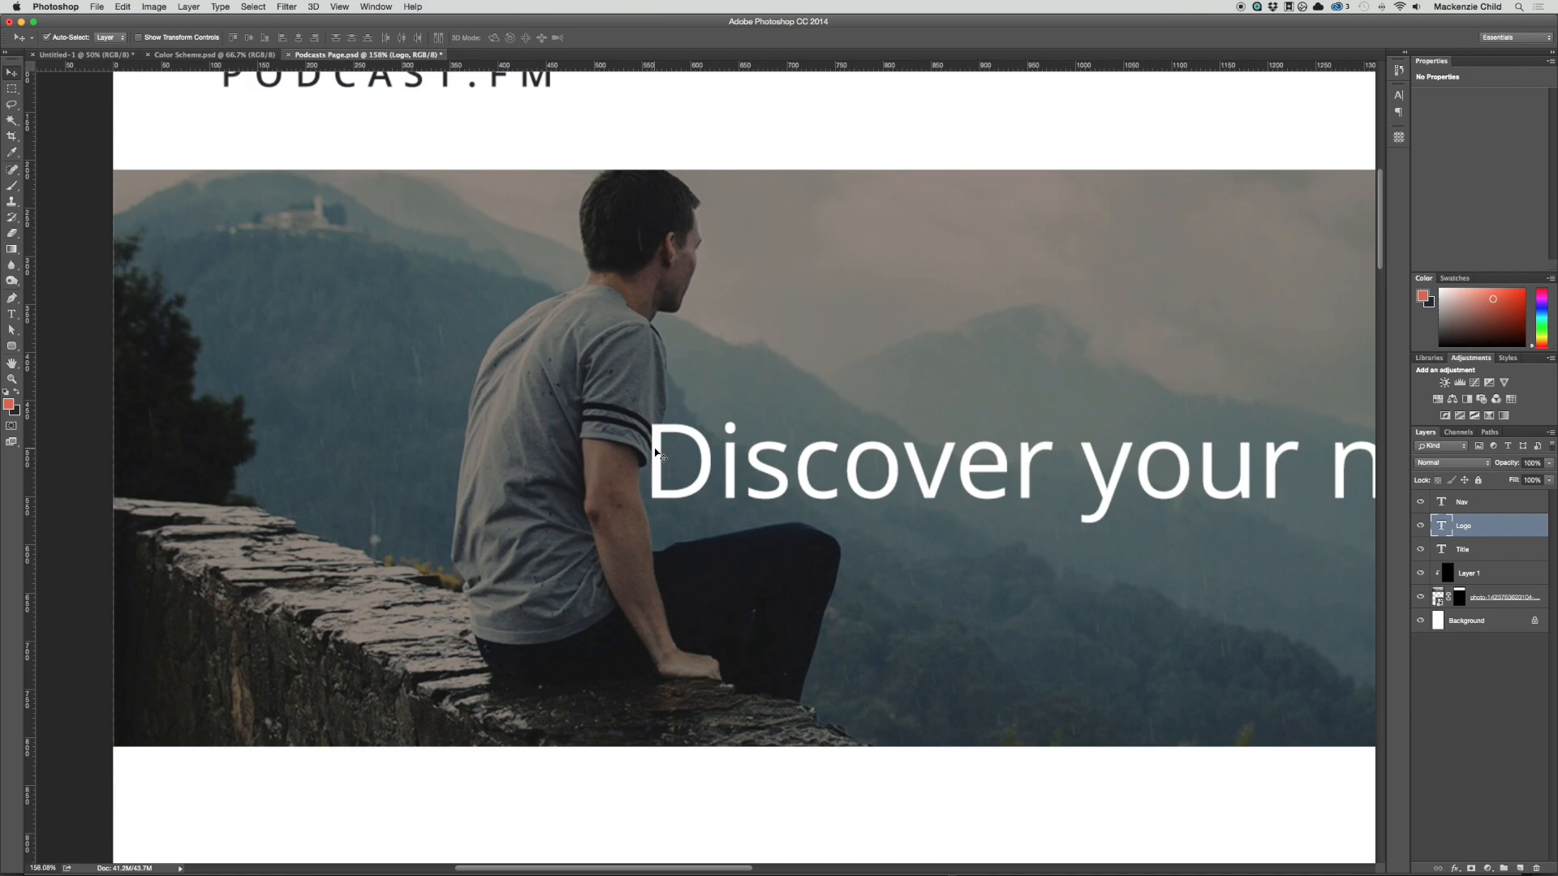
key("super+minus")
key("super+minus")
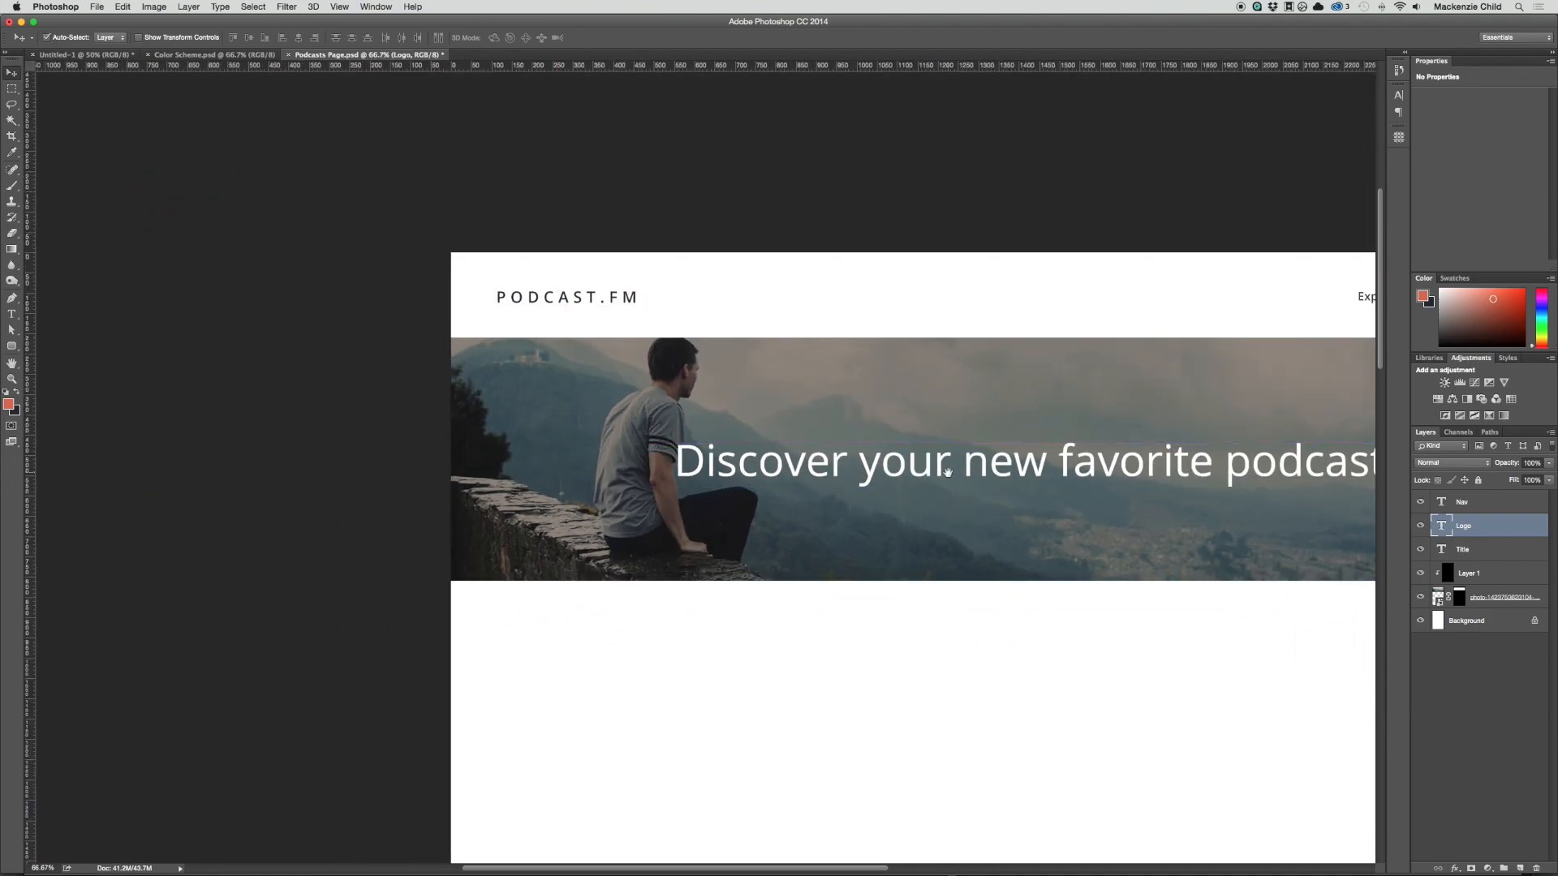
scroll(737, 464, "right", 5)
scroll(738, 464, "right", 1)
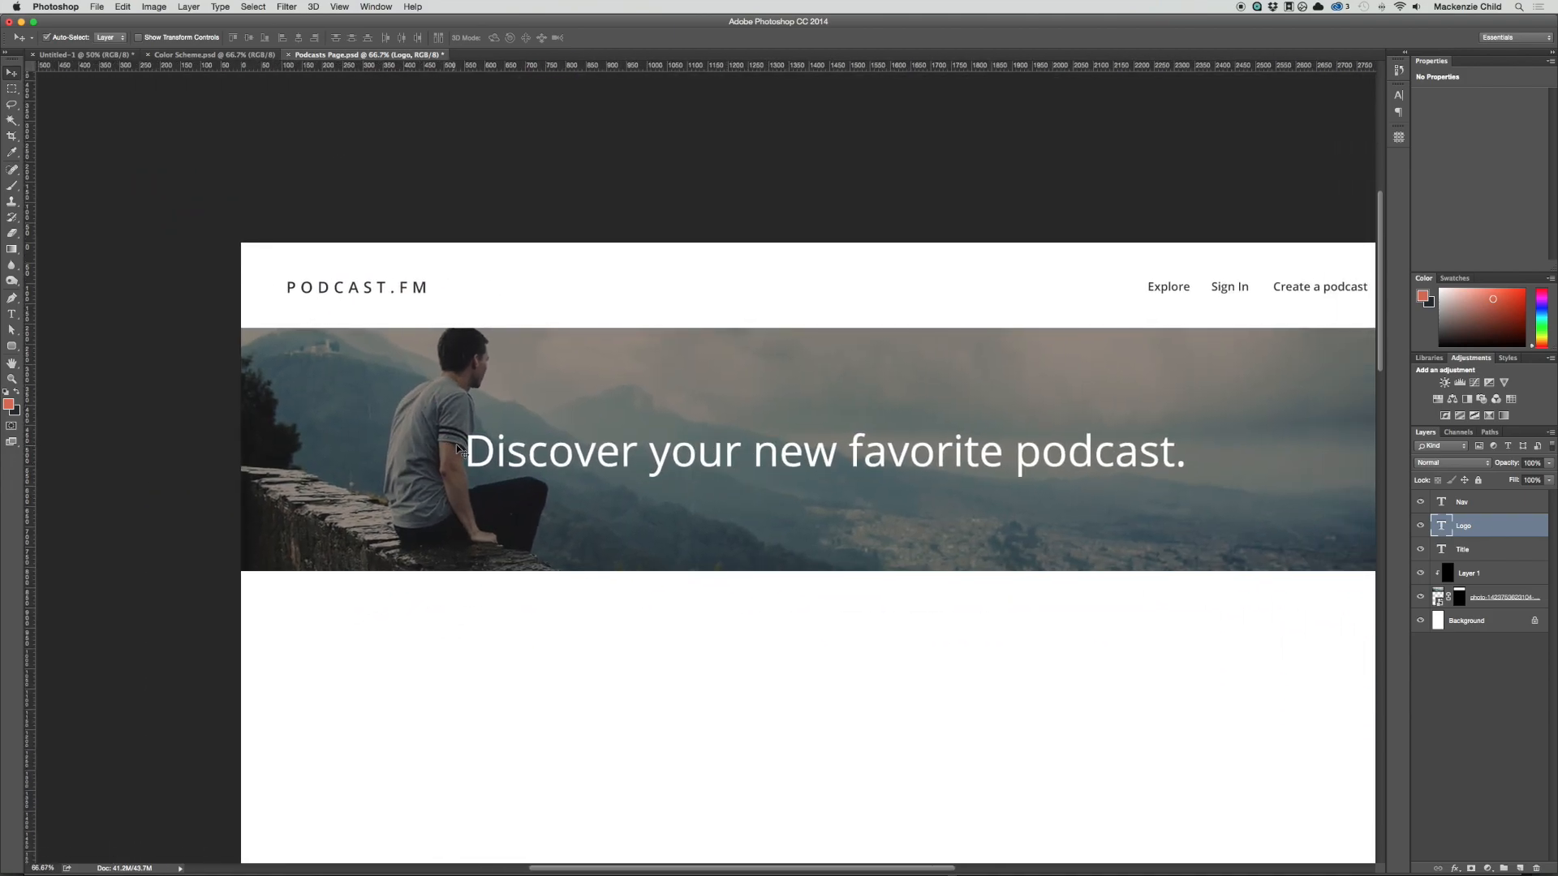
Step: Scale the Title text down around its centre to reduce its overlap with the seated man
key("super+t")
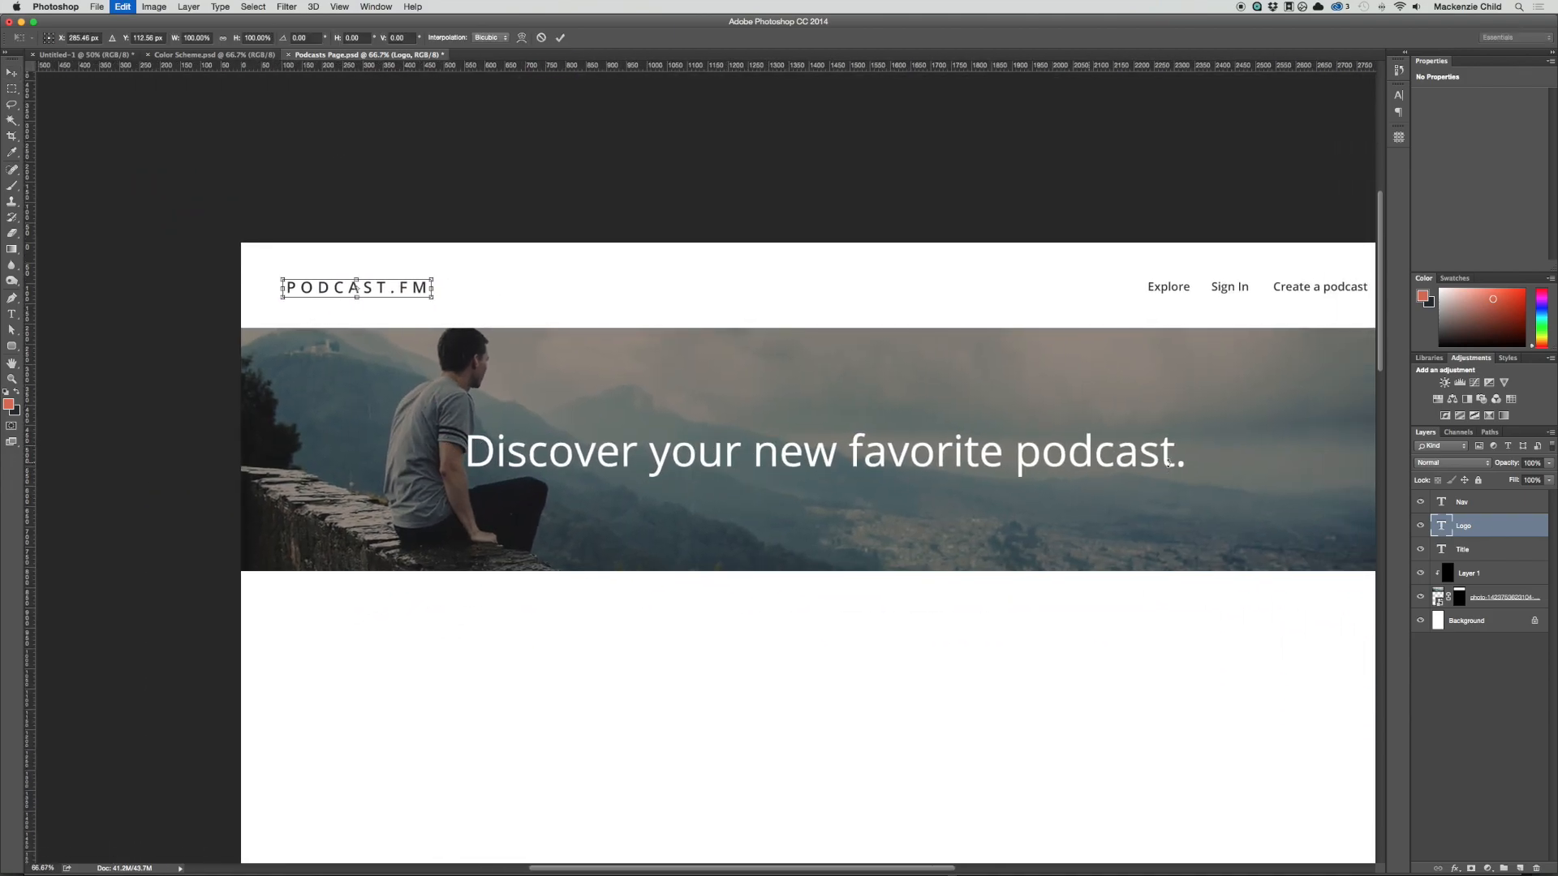
key("Return")
left_click(1111, 459)
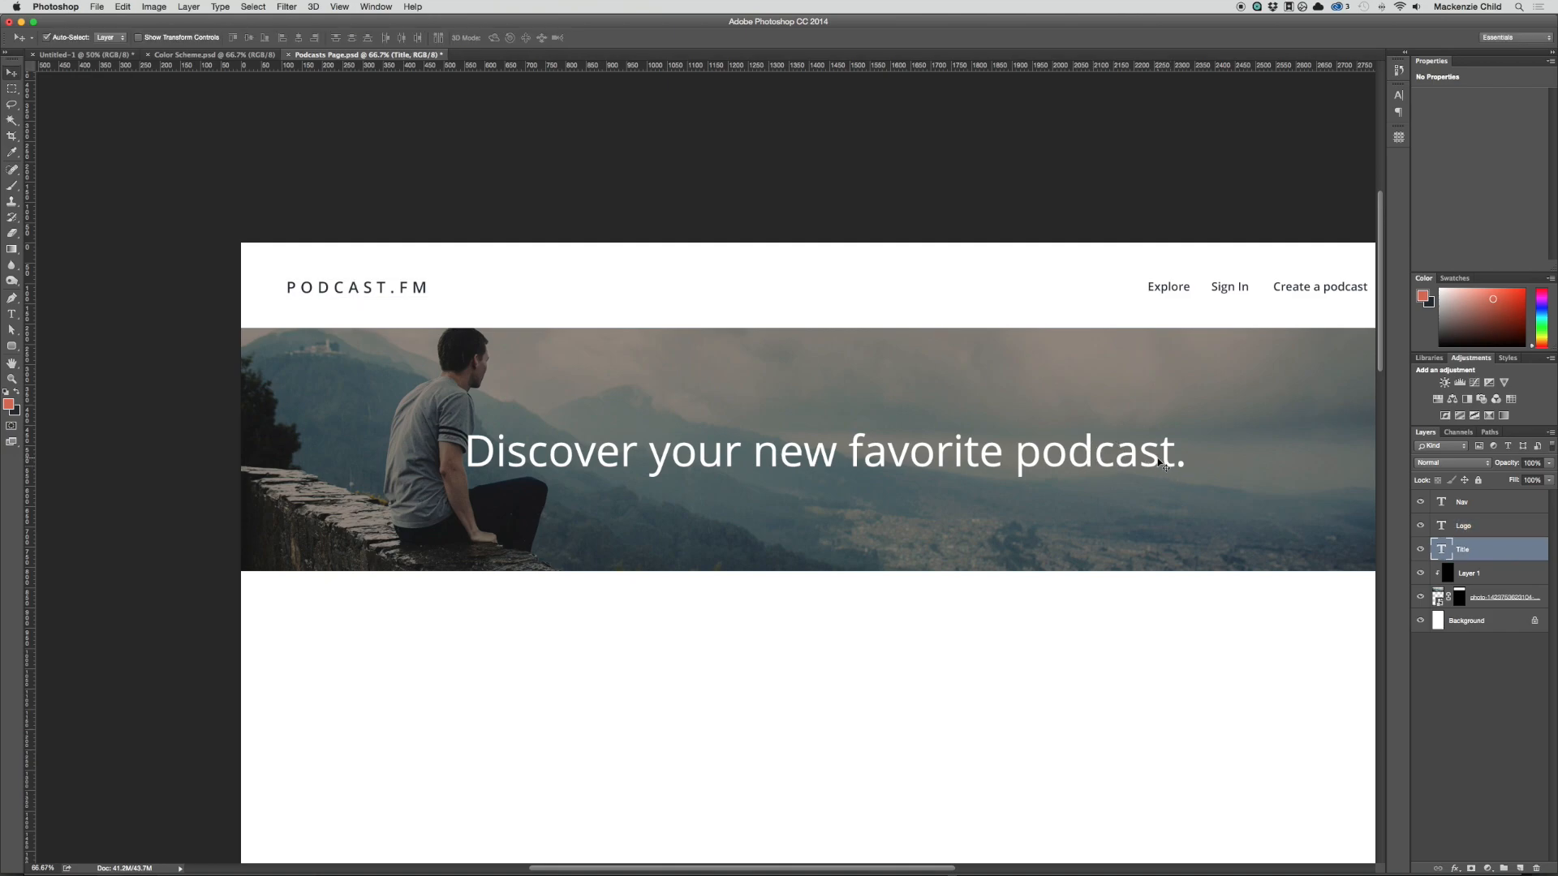
left_click(110, 37)
left_click(113, 39)
left_click(924, 547)
left_click(918, 456)
key("super")
key("super+t")
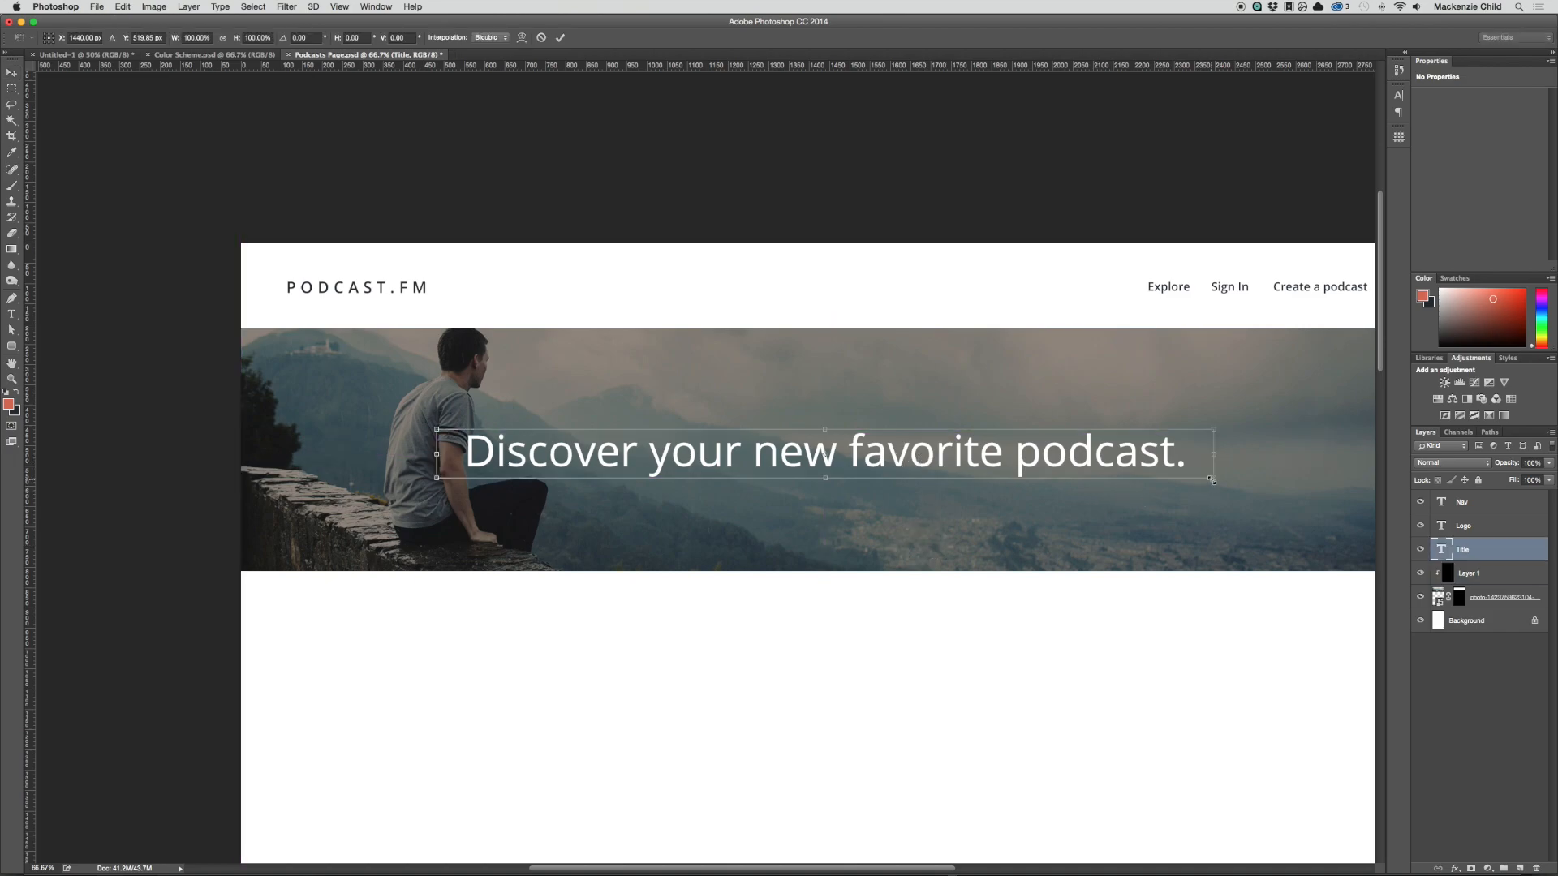
left_click_drag(1211, 480, 1155, 480)
key("Return")
key("super+minus")
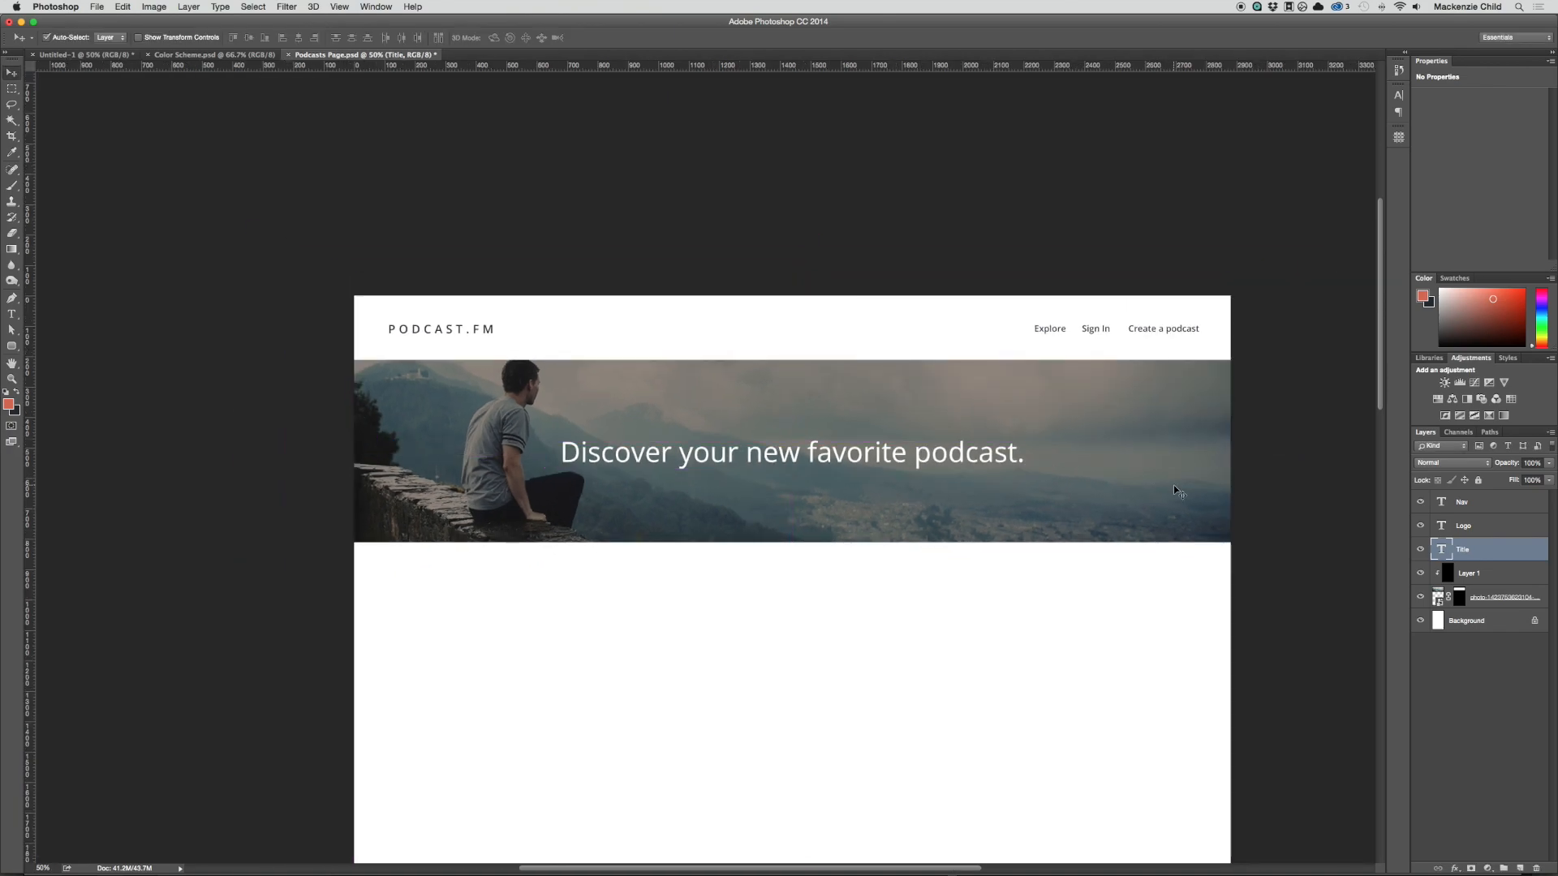
Step: Review the Podcasts wireframe in Illustrator for the layout below the banner, and return to the Photoshop page
scroll(1047, 543, "down", 3)
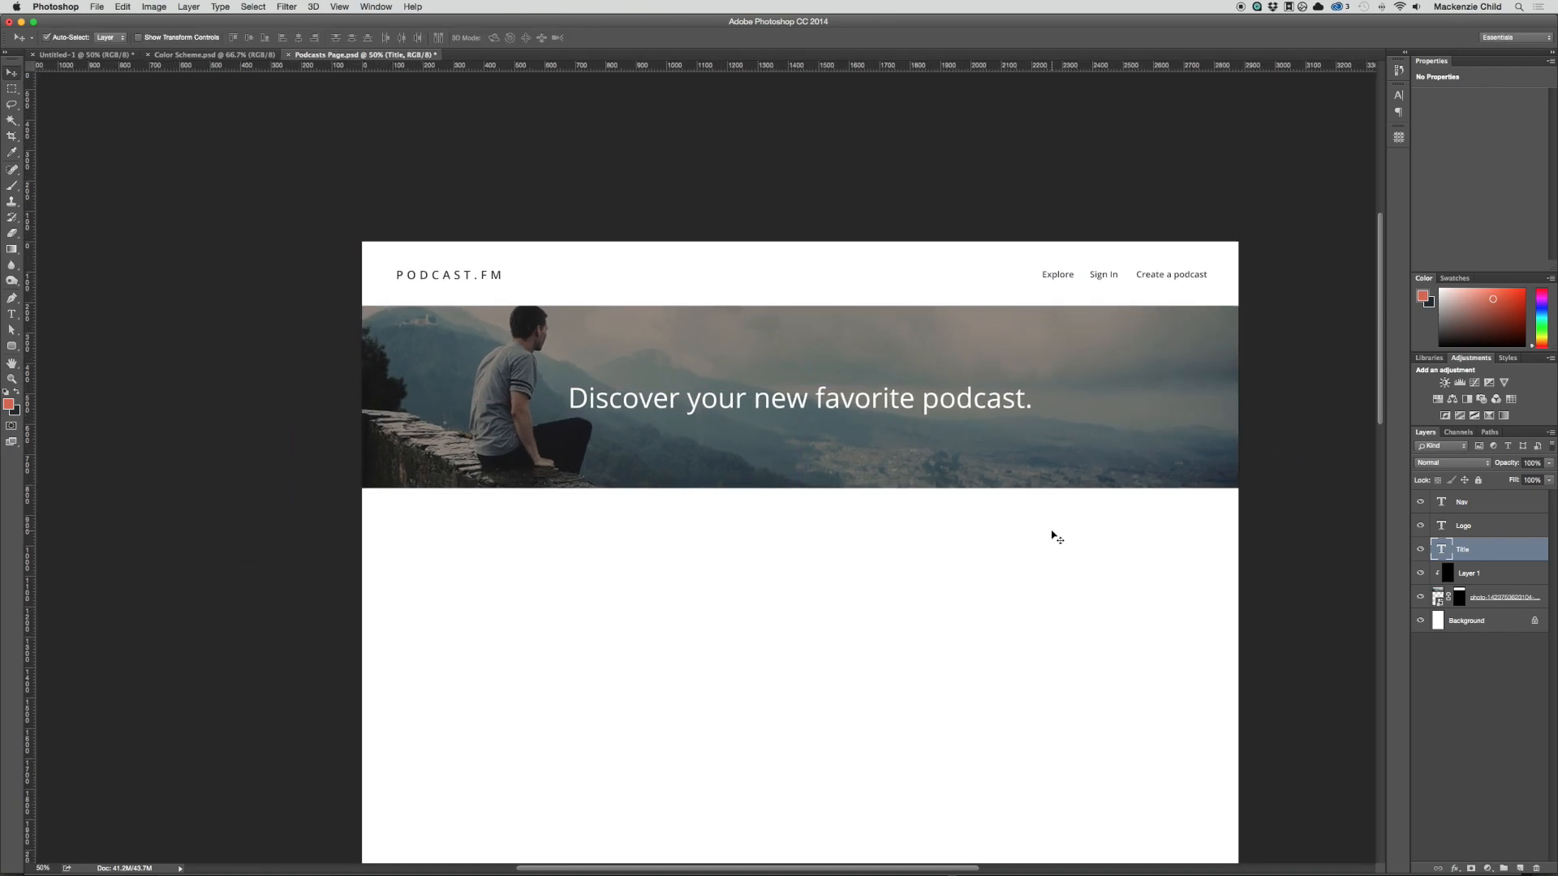
key("super+semicolon")
key("super+semicolon")
key("super+Tab")
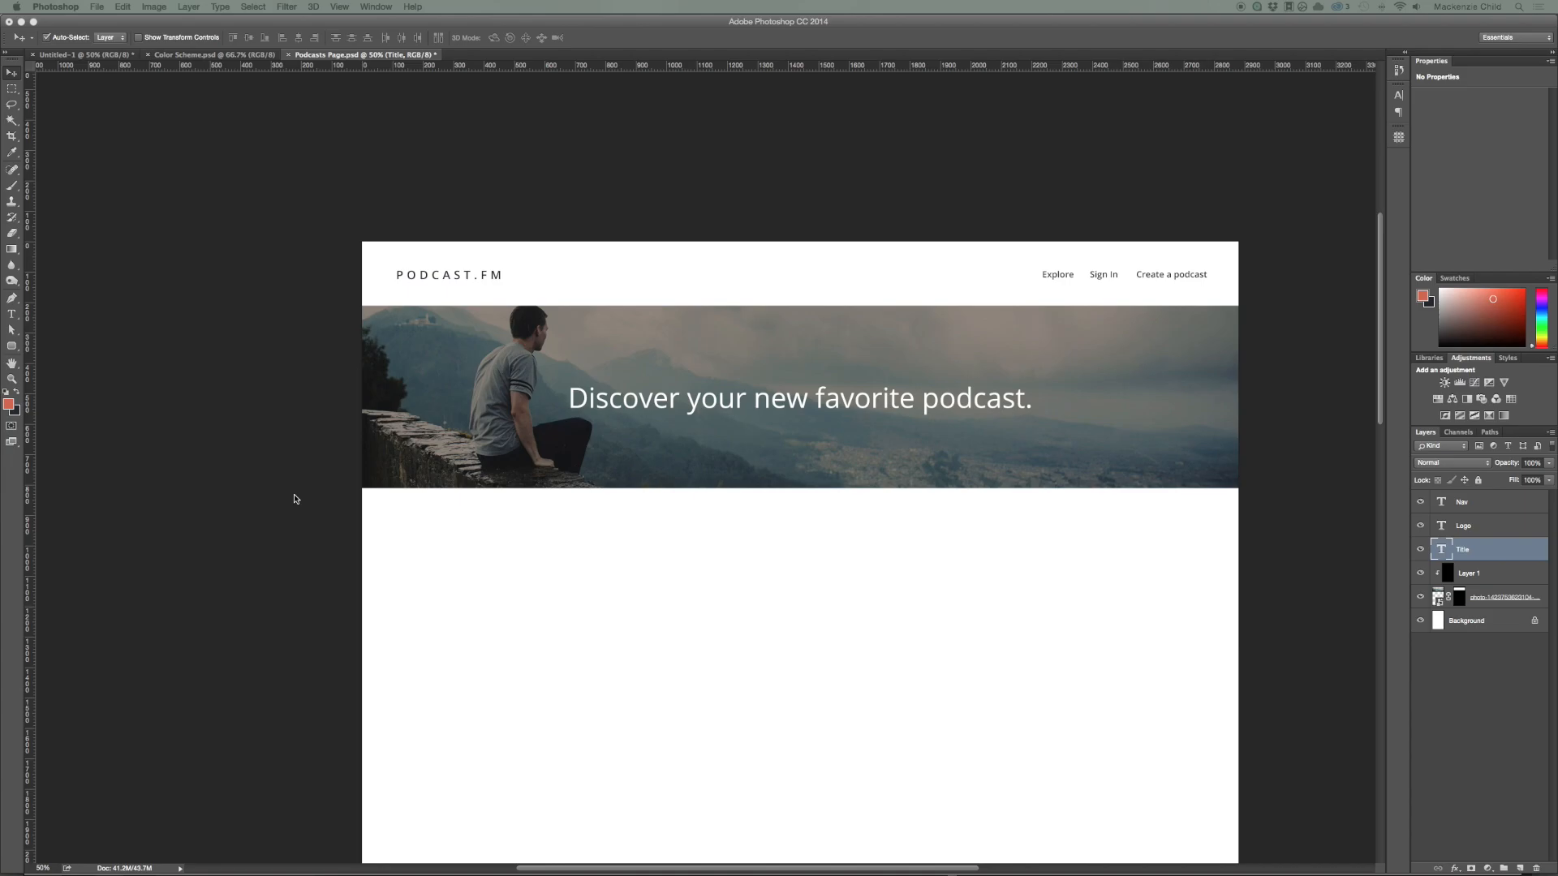
key("super+Tab")
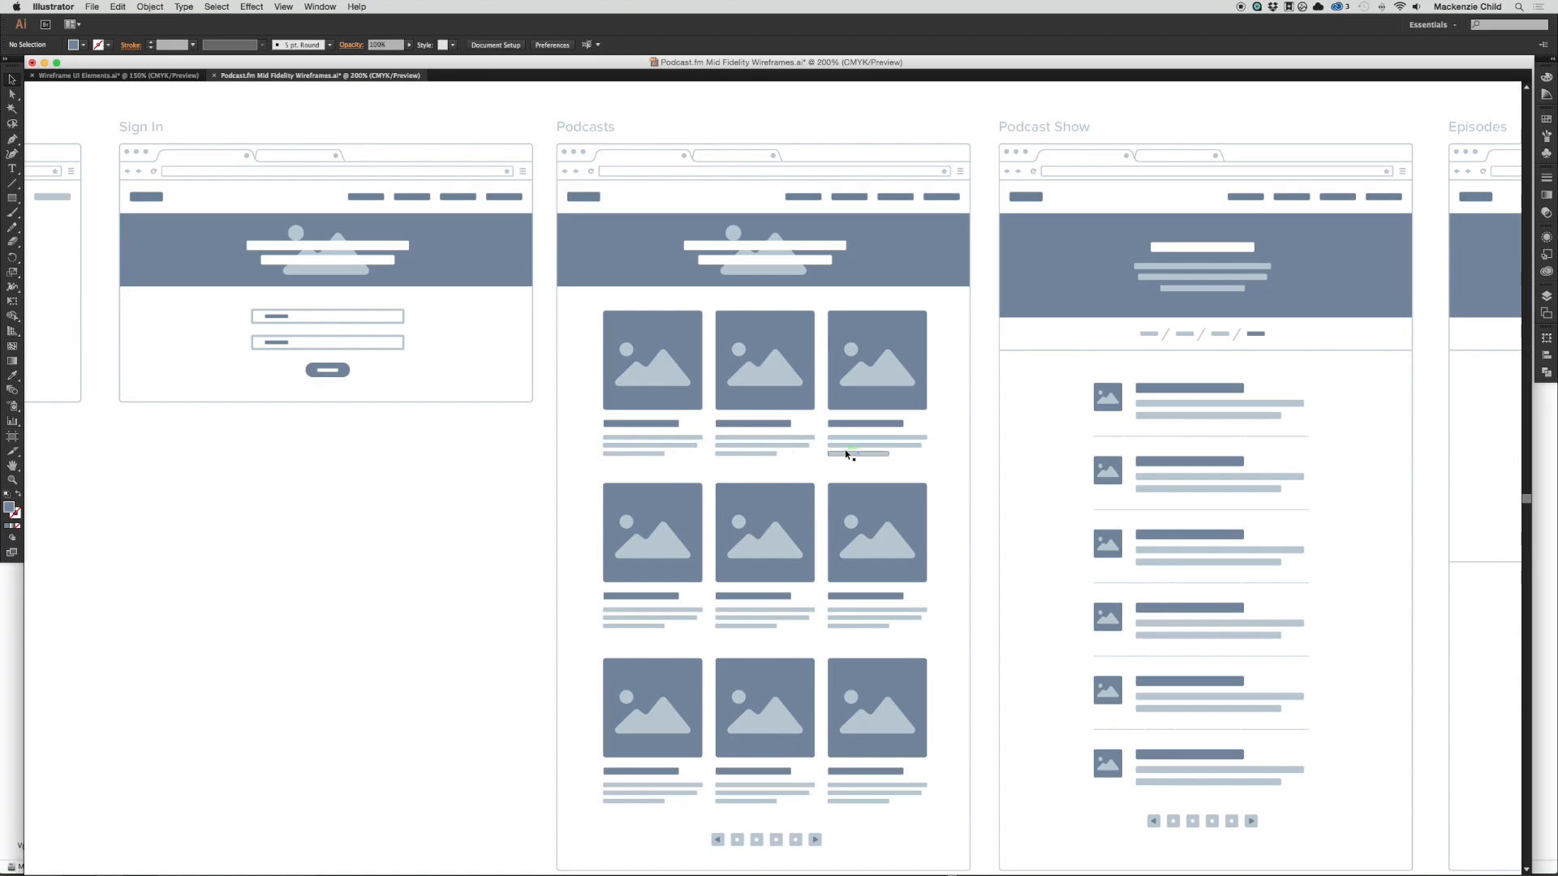
key("super+Tab")
left_click(616, 438)
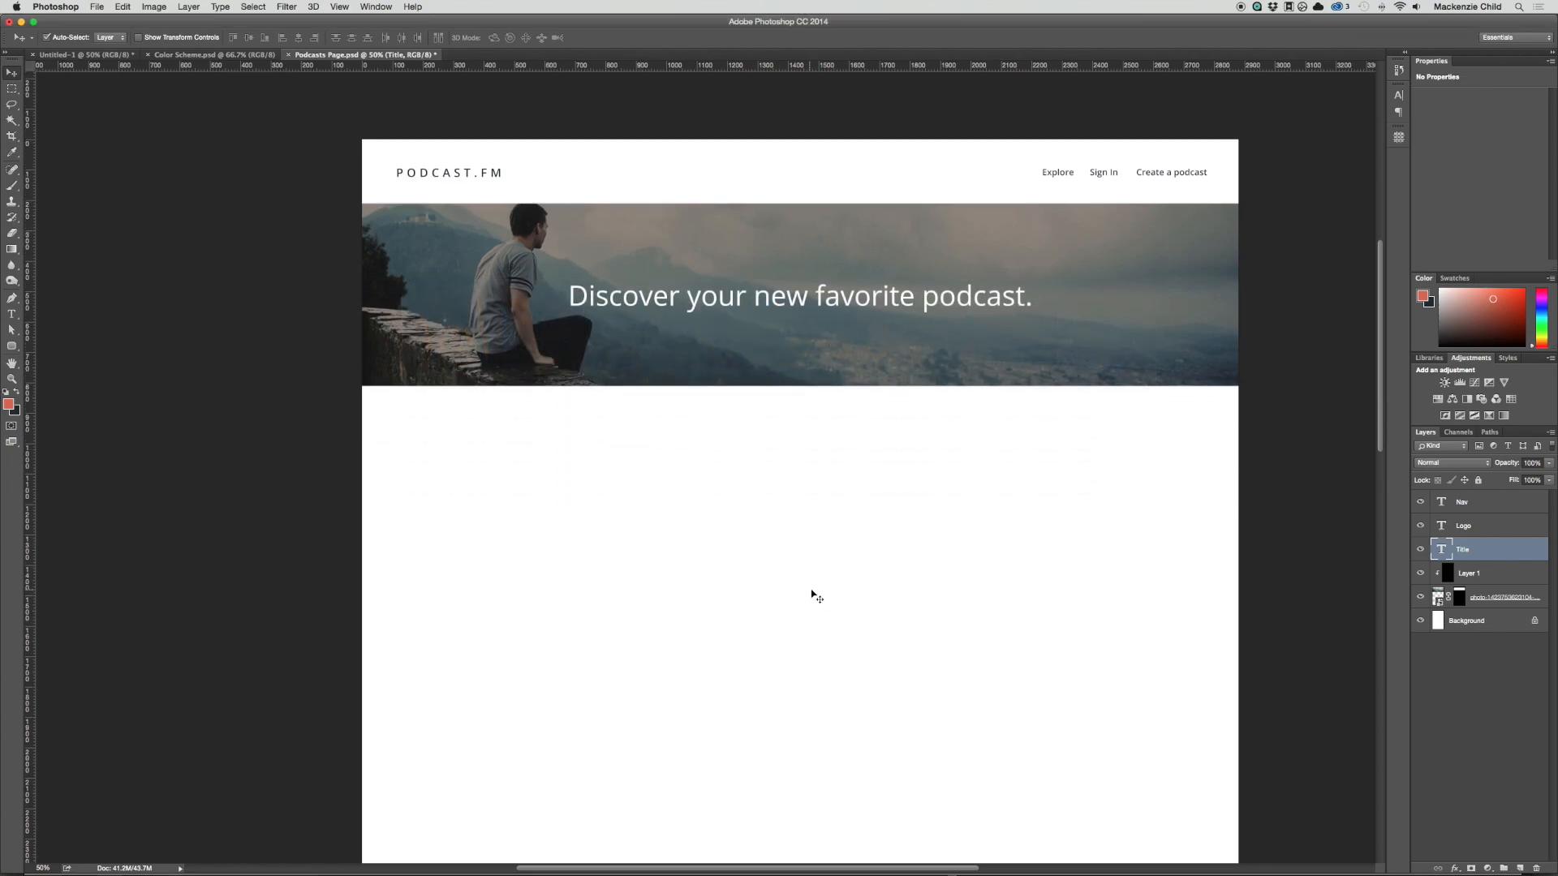
Step: Show the guides and make a GuideGuide grid with 5% side margins, 4 columns, 20% column width and 3.33% gutters
key("super+semicolon")
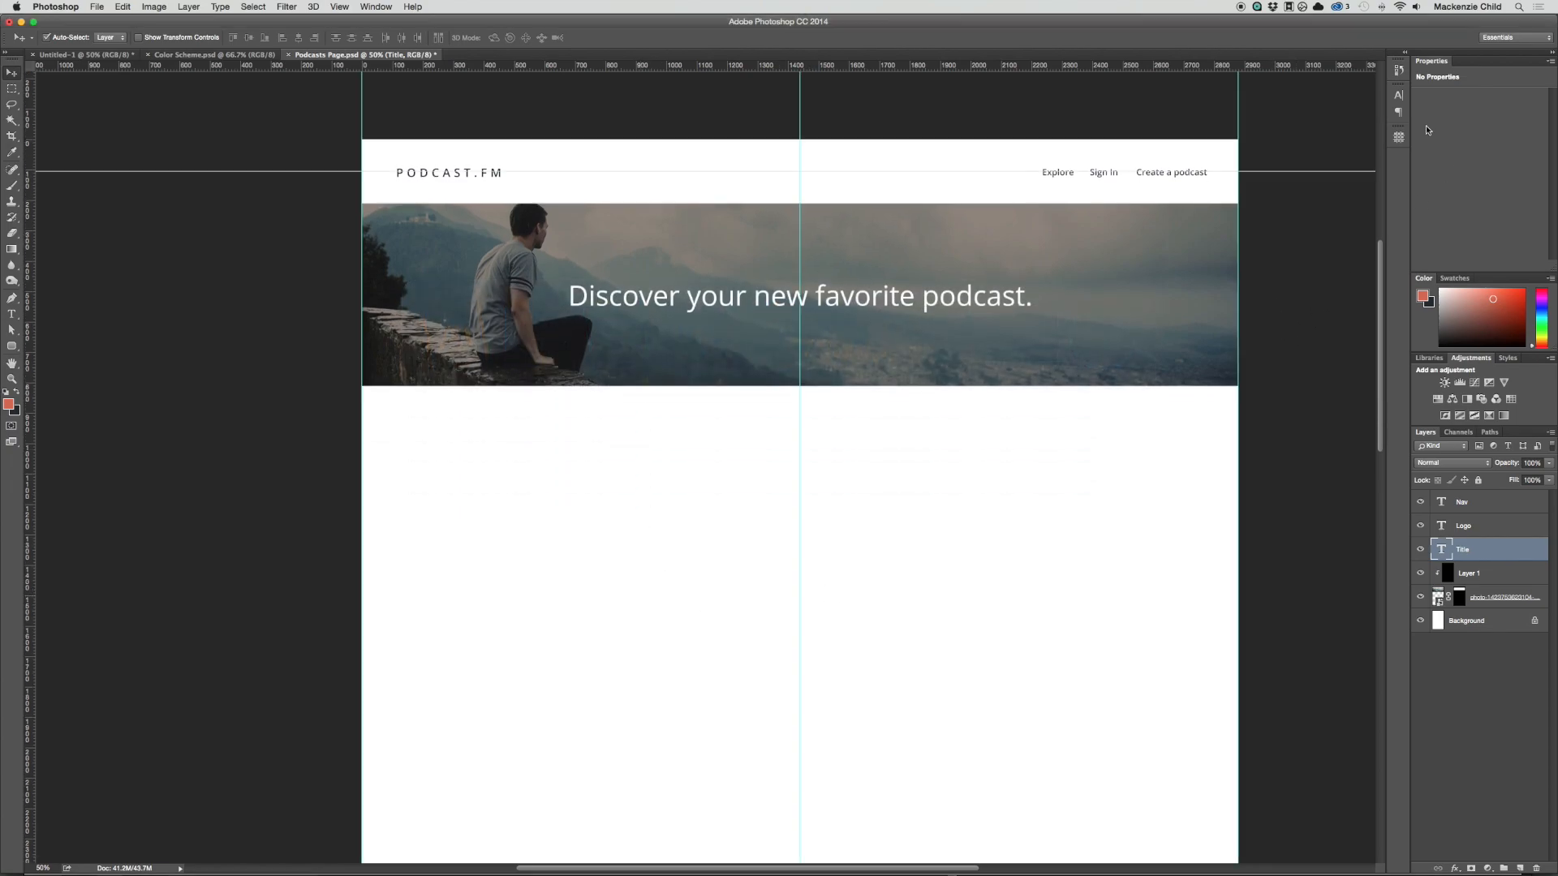
left_click(1400, 142)
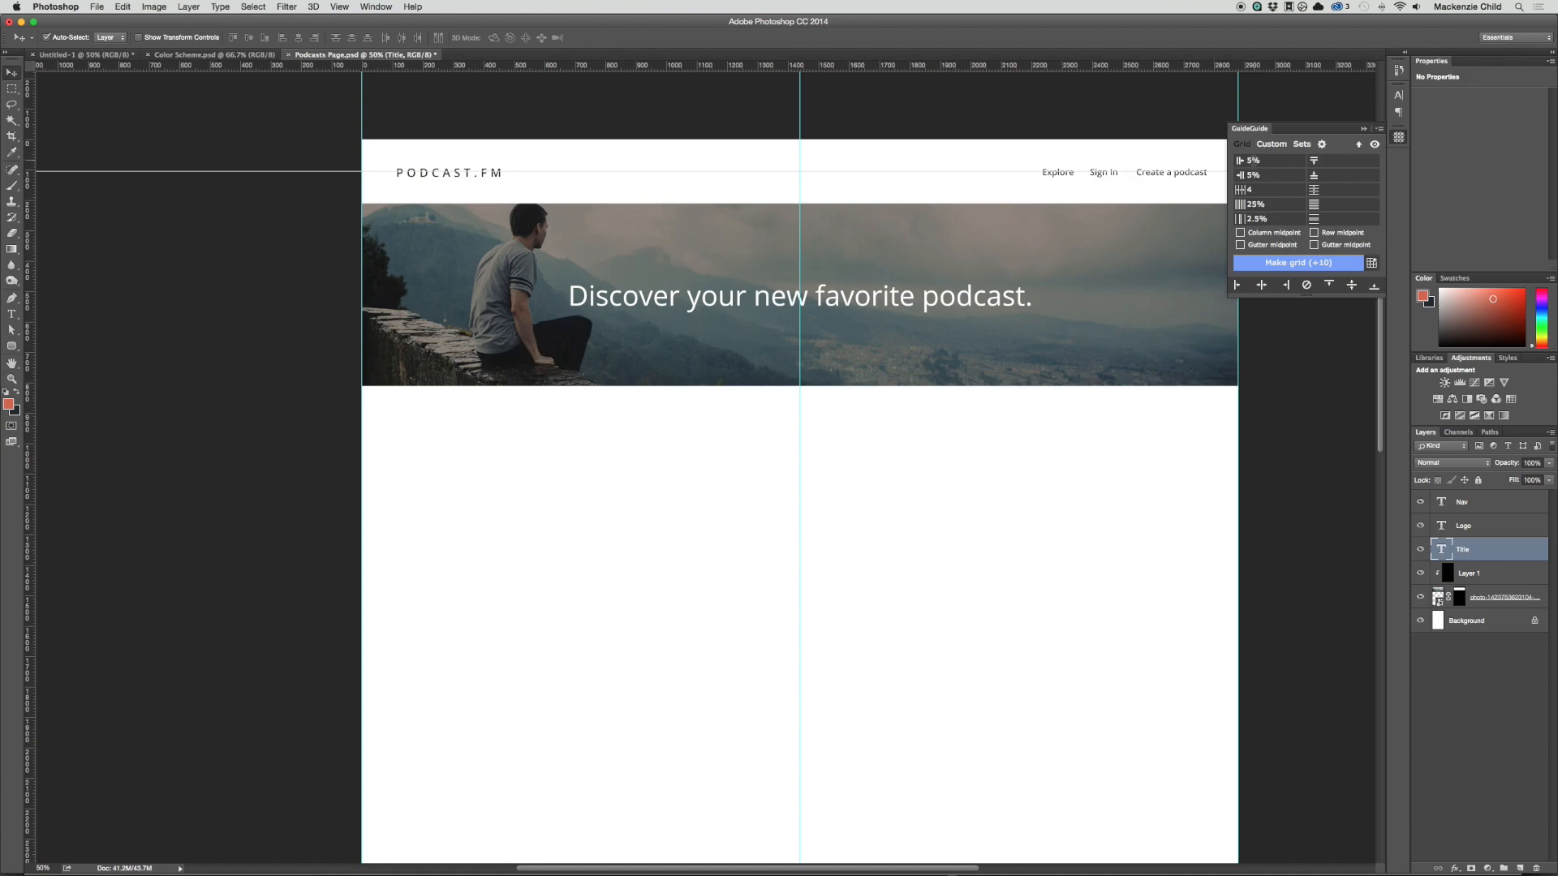
left_click(1257, 204)
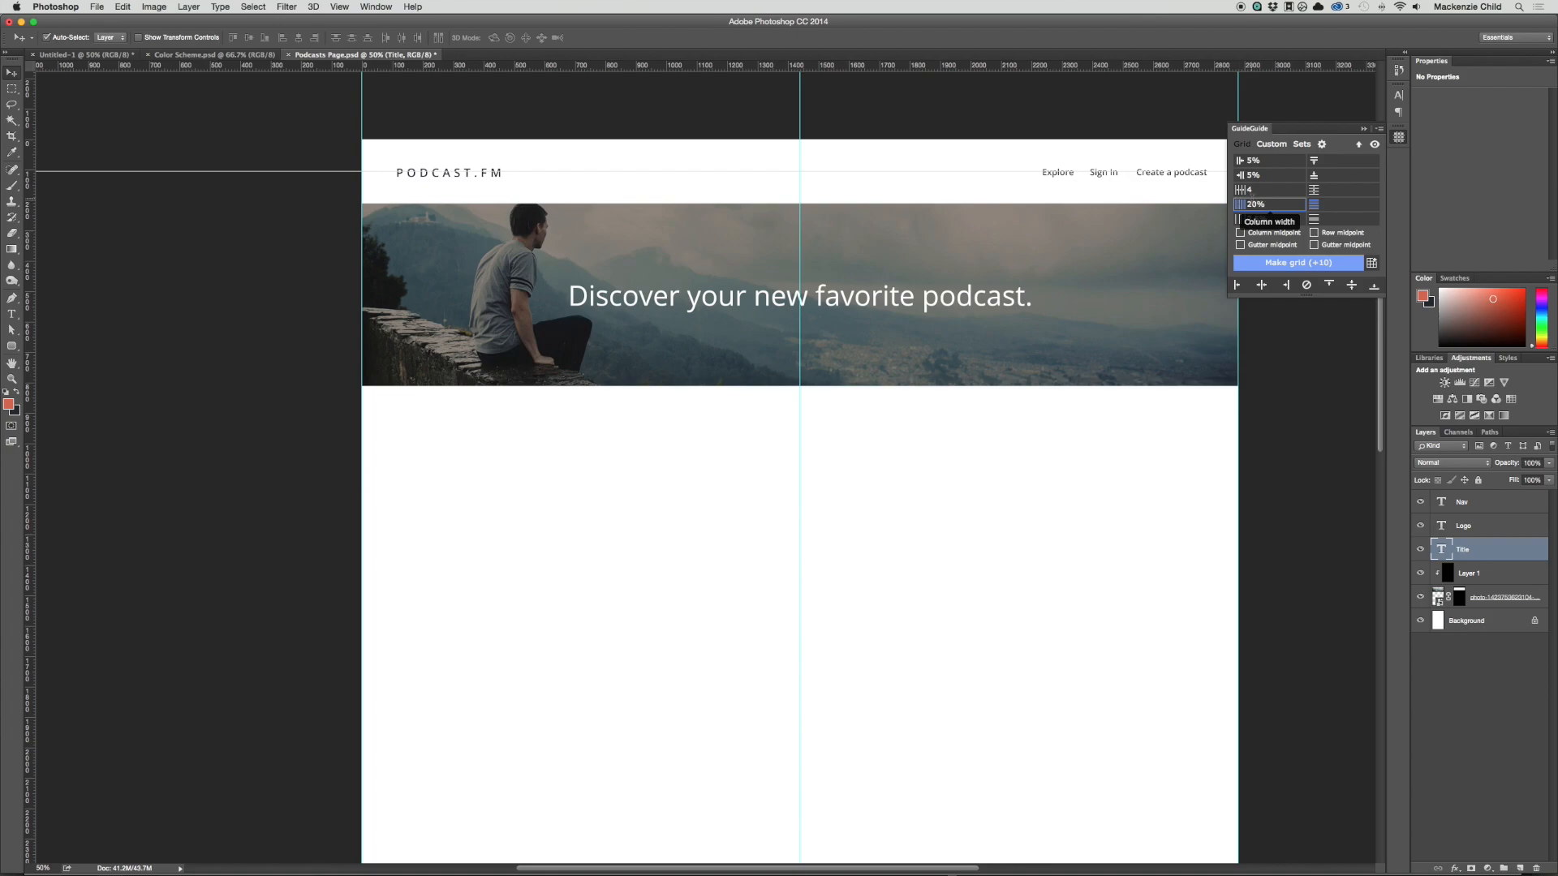
left_click(1298, 219)
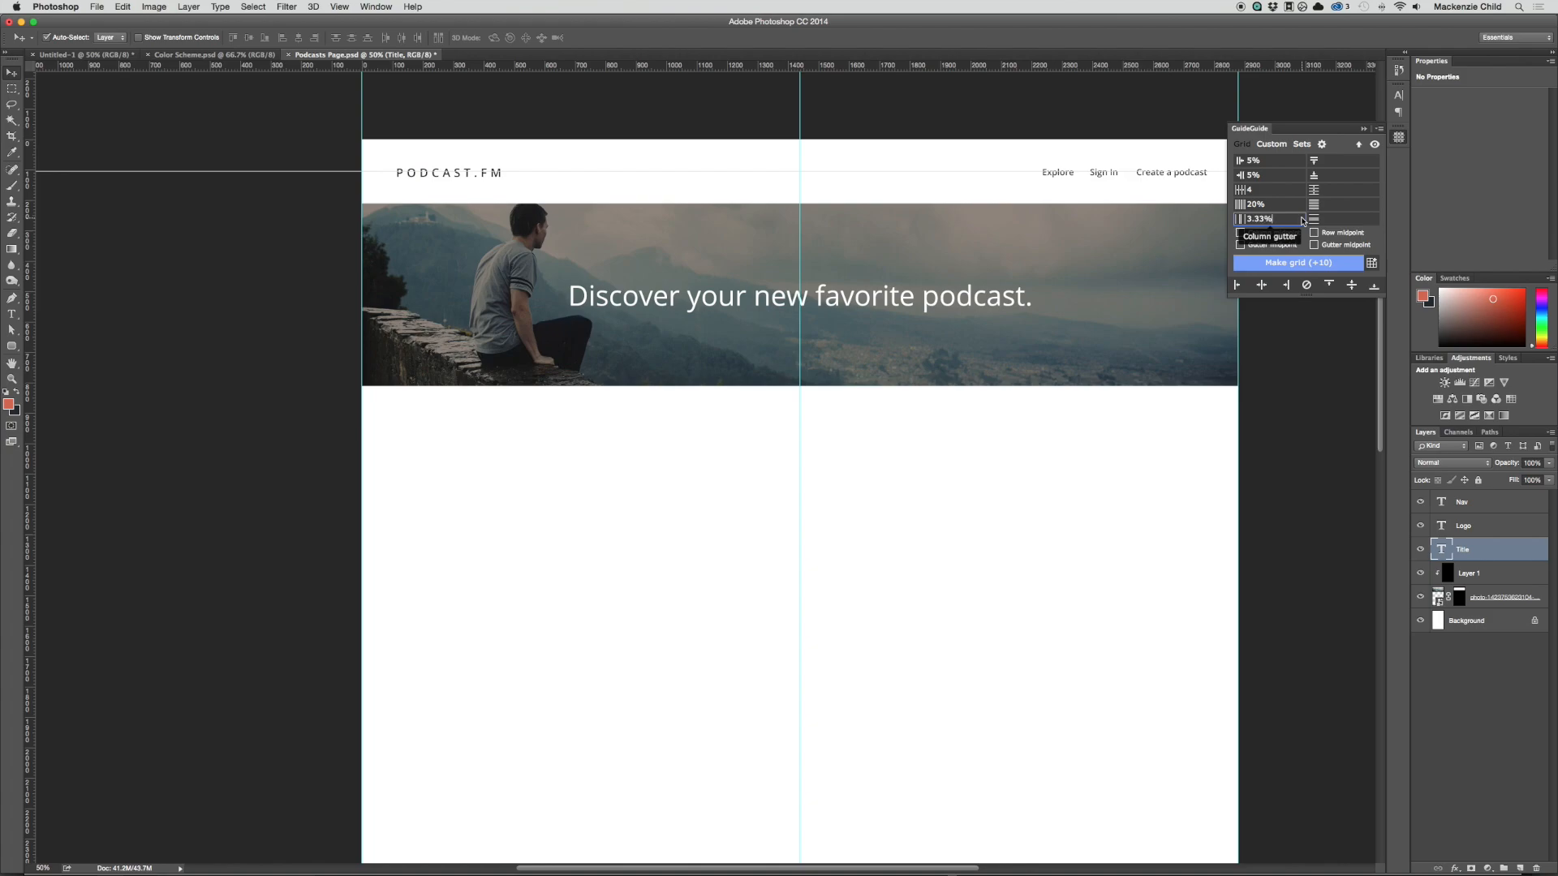
key("Return")
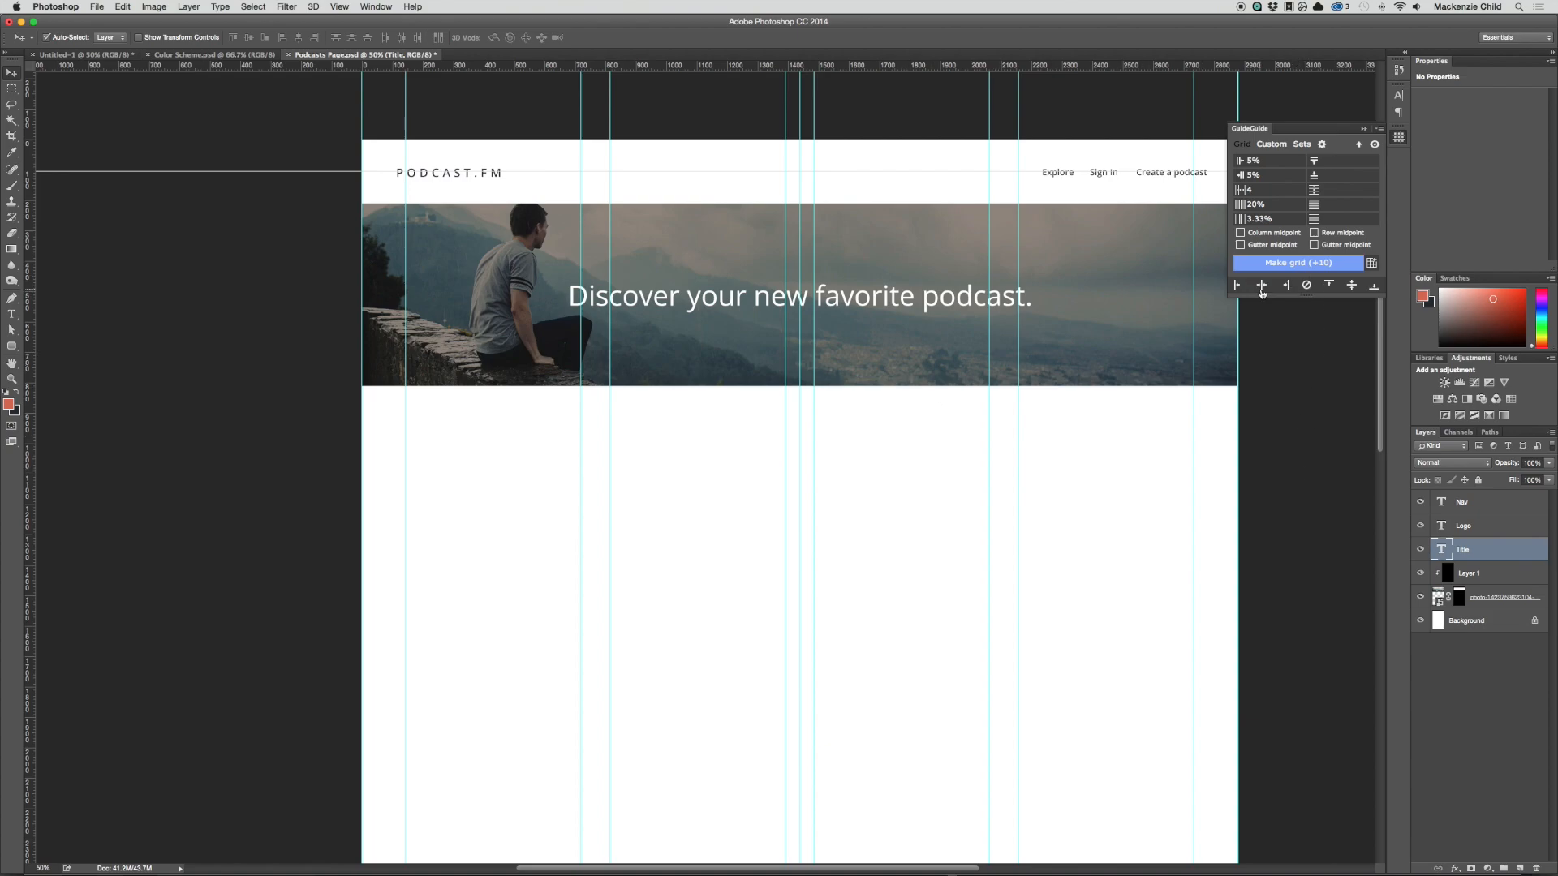
Step: Remove the canvas centre guide and one guide at the right edge, and add a horizontal guide a little below the banner
left_click_drag(800, 399, 20, 456)
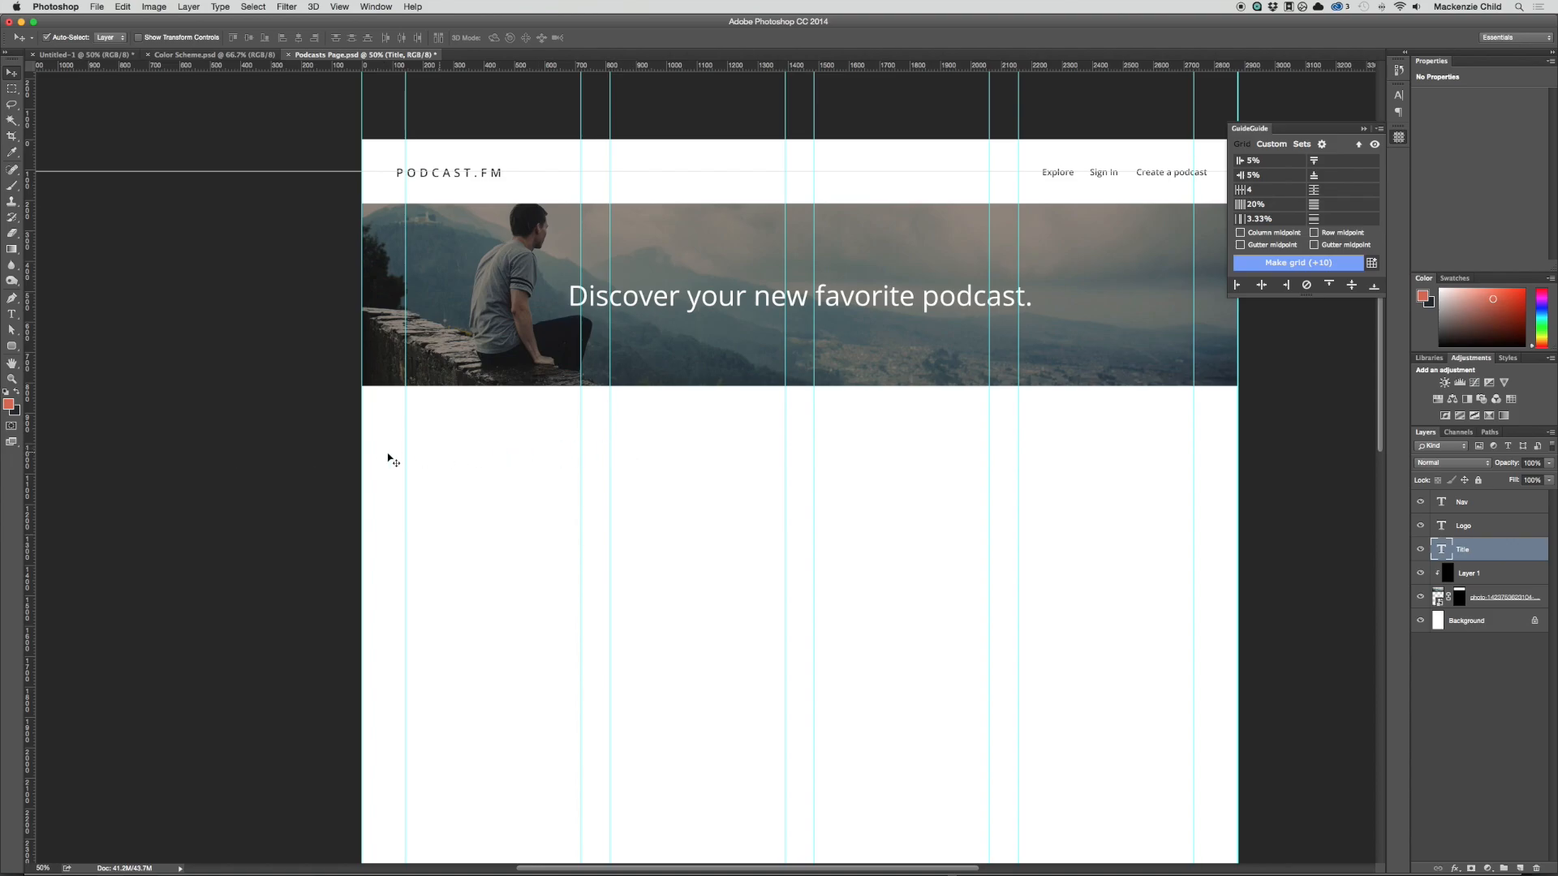
left_click_drag(1237, 451, 30, 460)
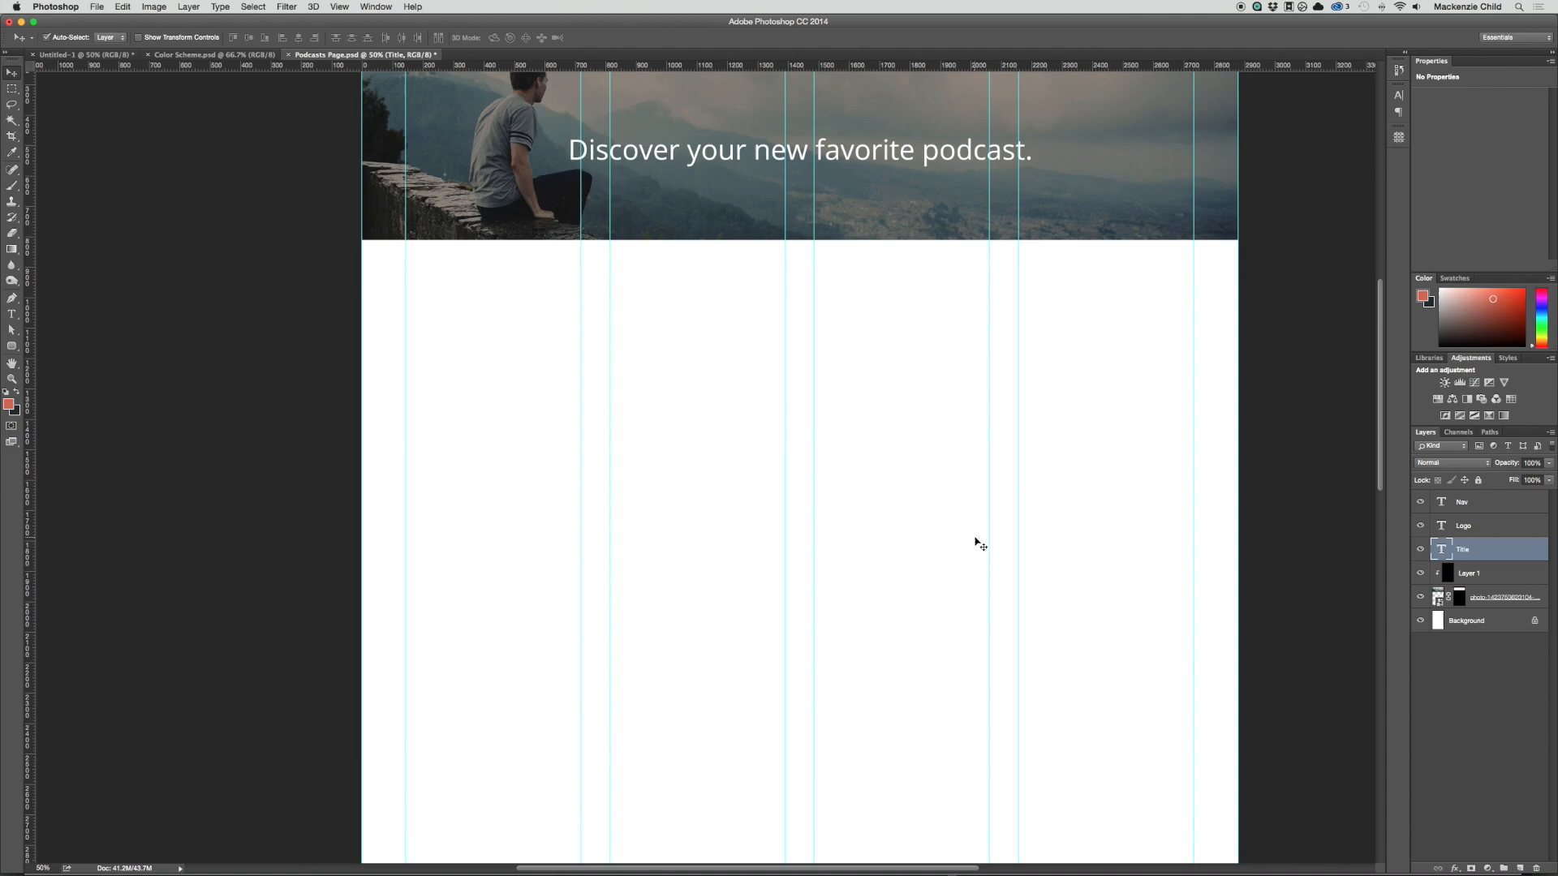
scroll(977, 538, "up", 3)
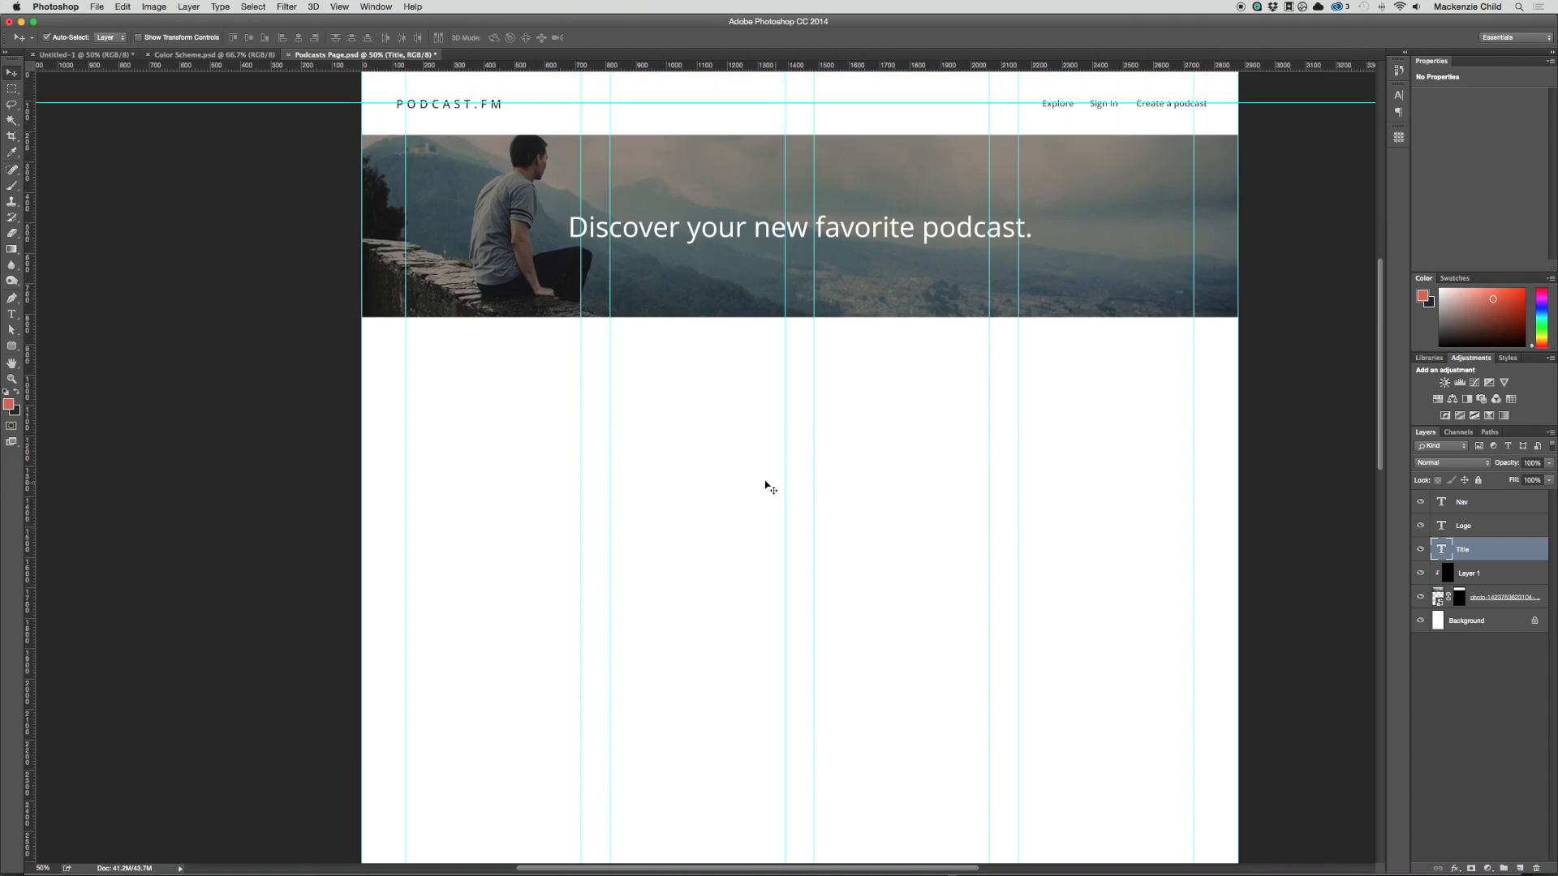
left_click_drag(766, 70, 751, 374)
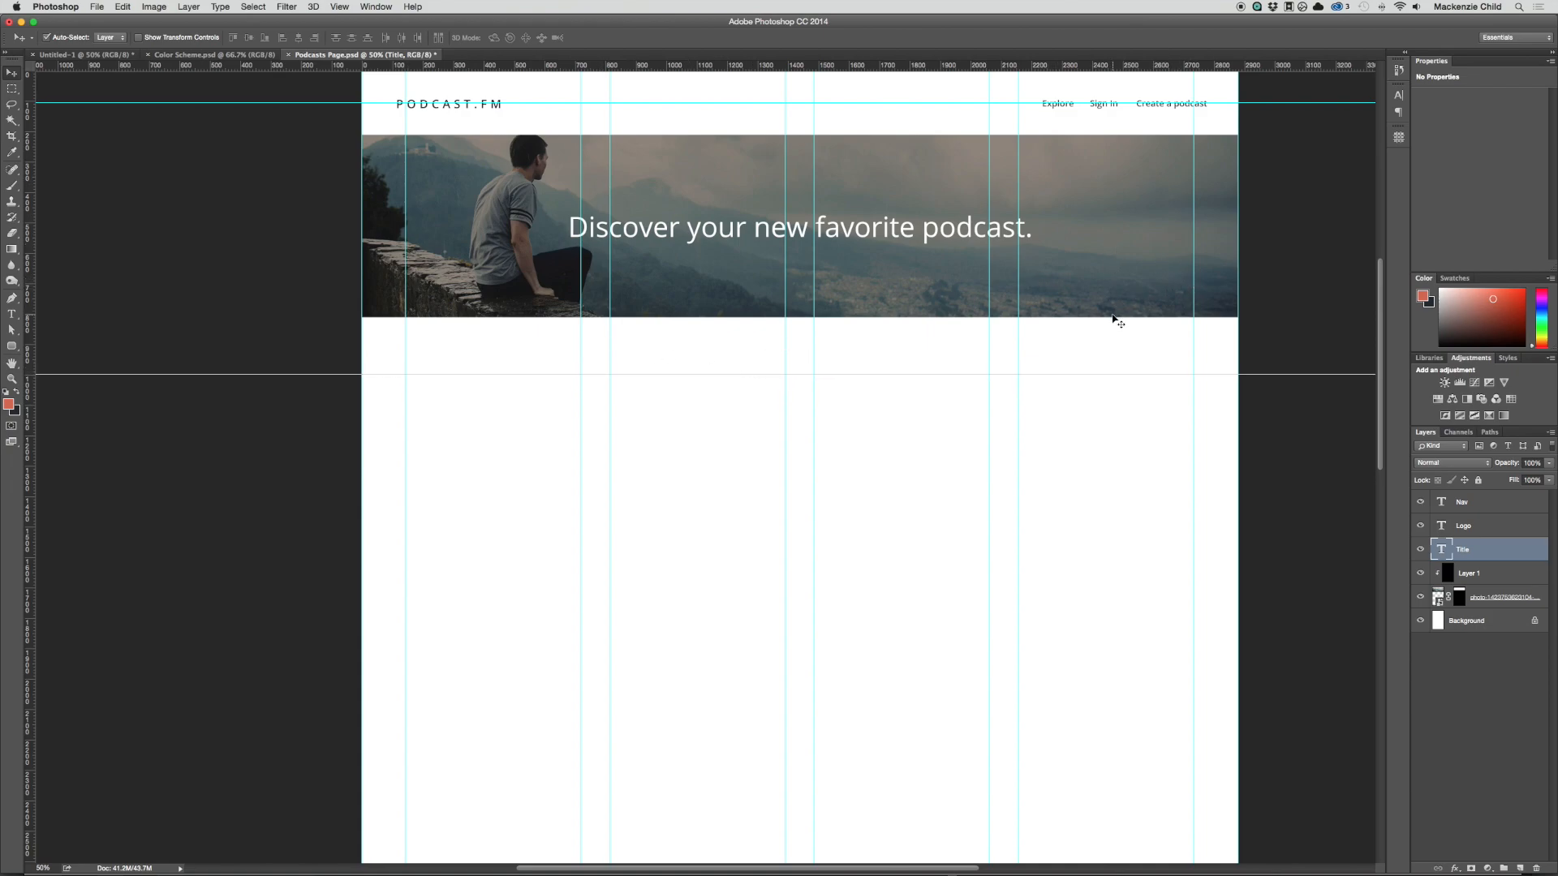
scroll(1113, 319, "up", 1)
scroll(1113, 319, "down", 7)
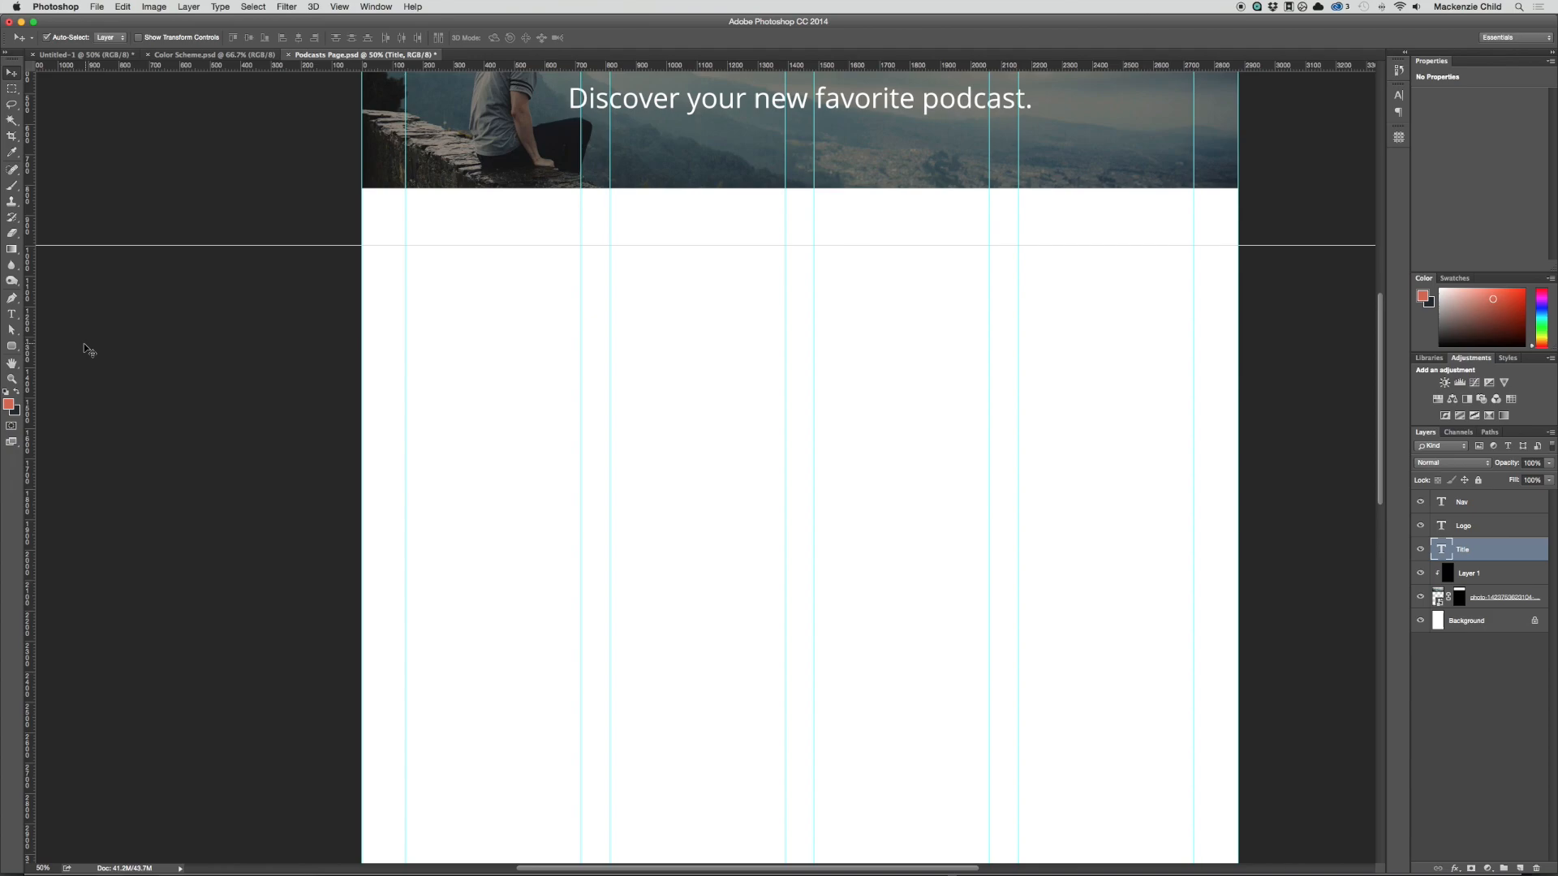
Step: Place the eight podcast cover images, from diy_video_guy to startup_school, into the page as embedded smart objects
key("super+Tab")
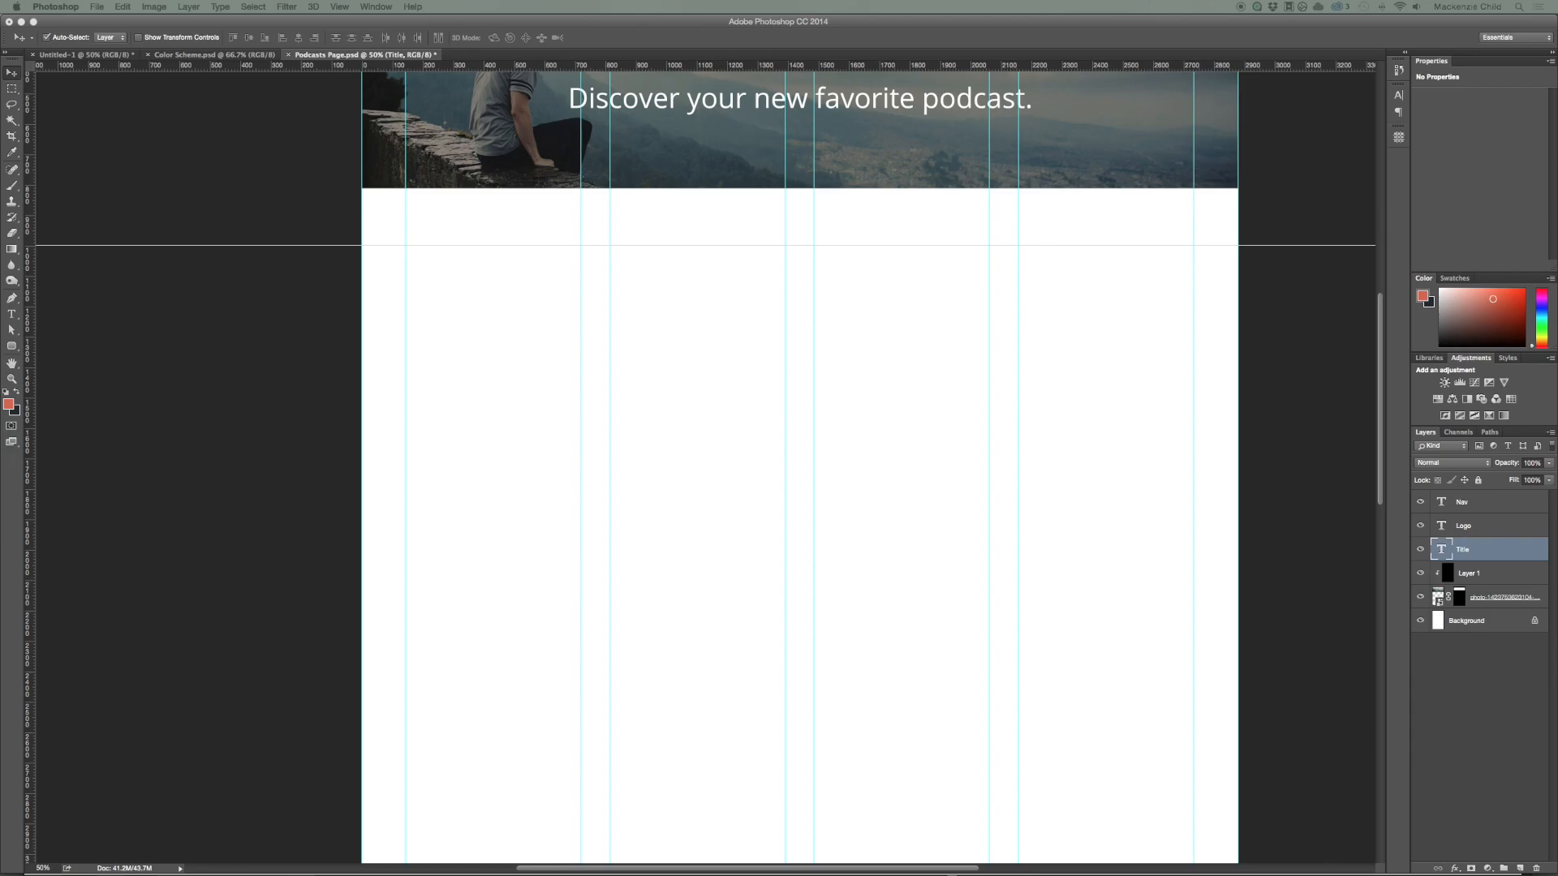
left_click_drag(951, 875, 789, 552)
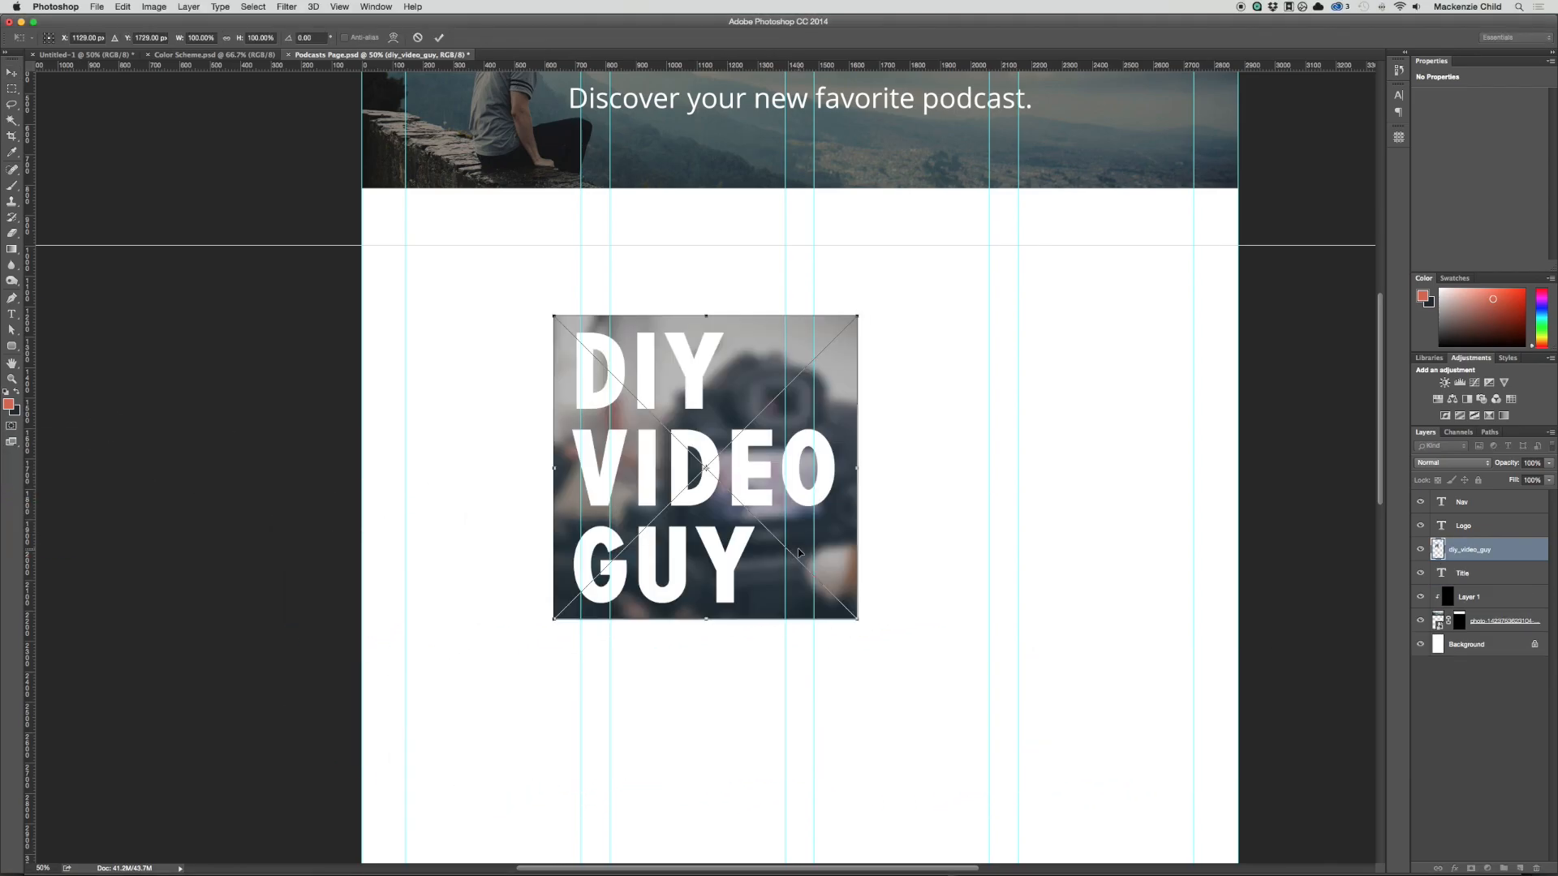
key("Return")
key("Return")
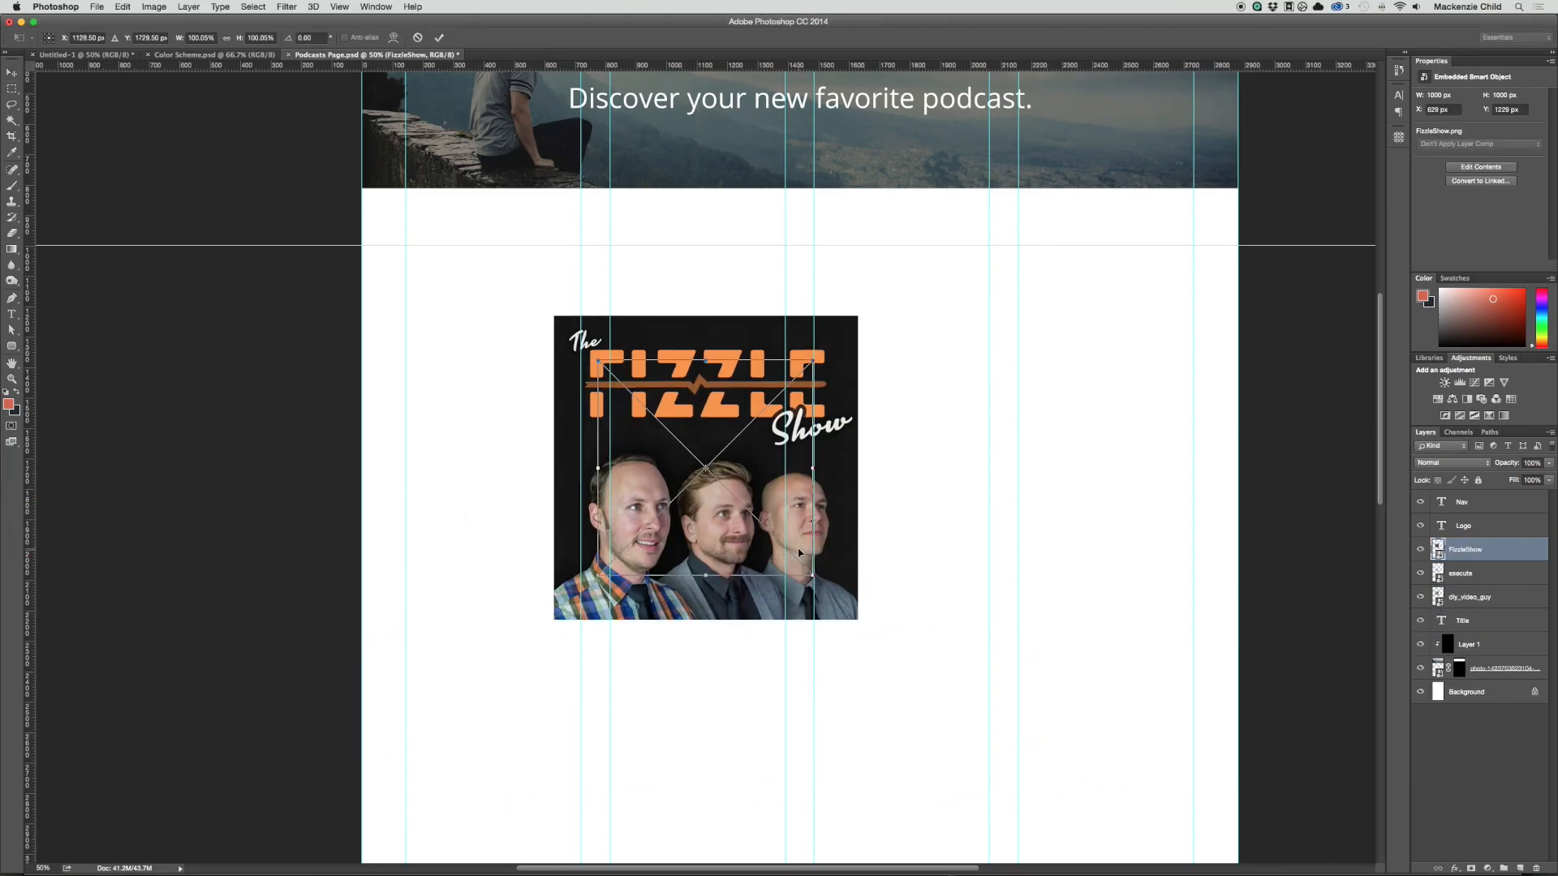
key("Return")
key("Return")
key("Return")
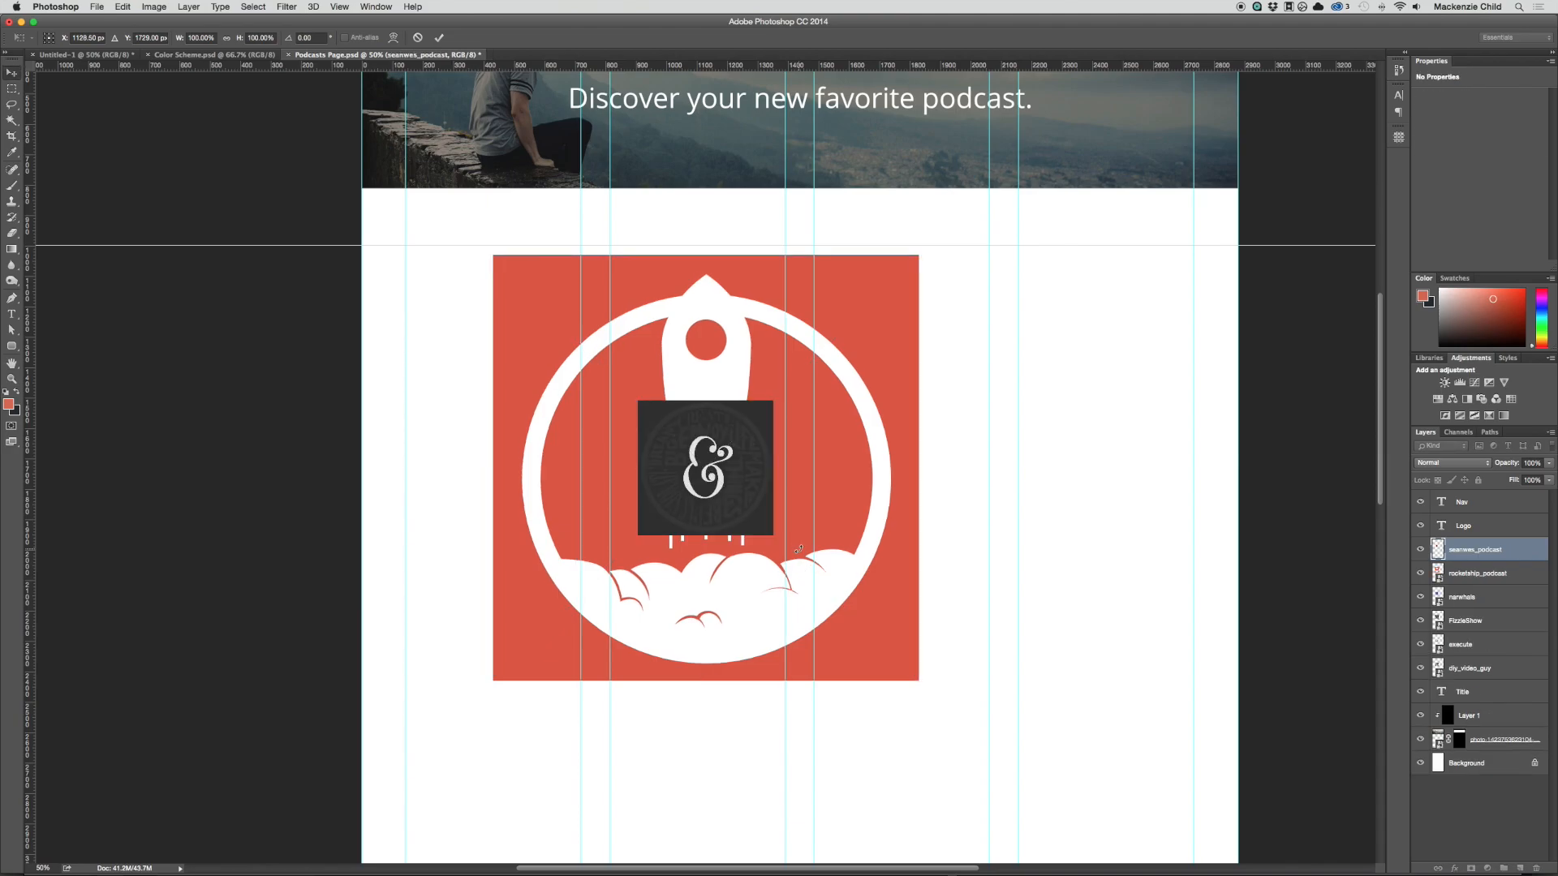
key("Return")
key("Return")
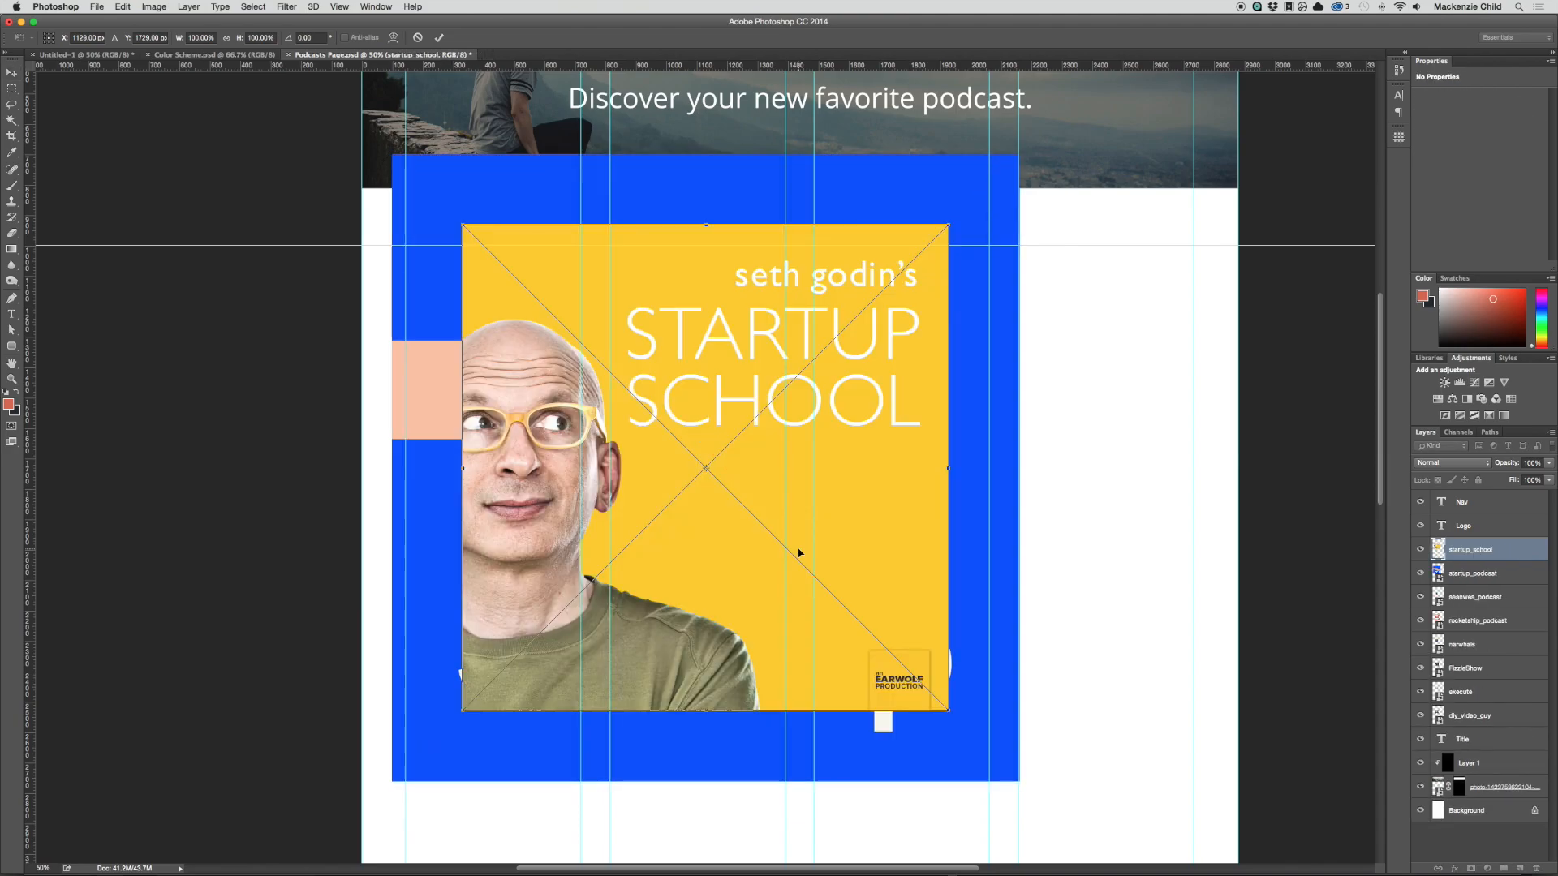
key("Return")
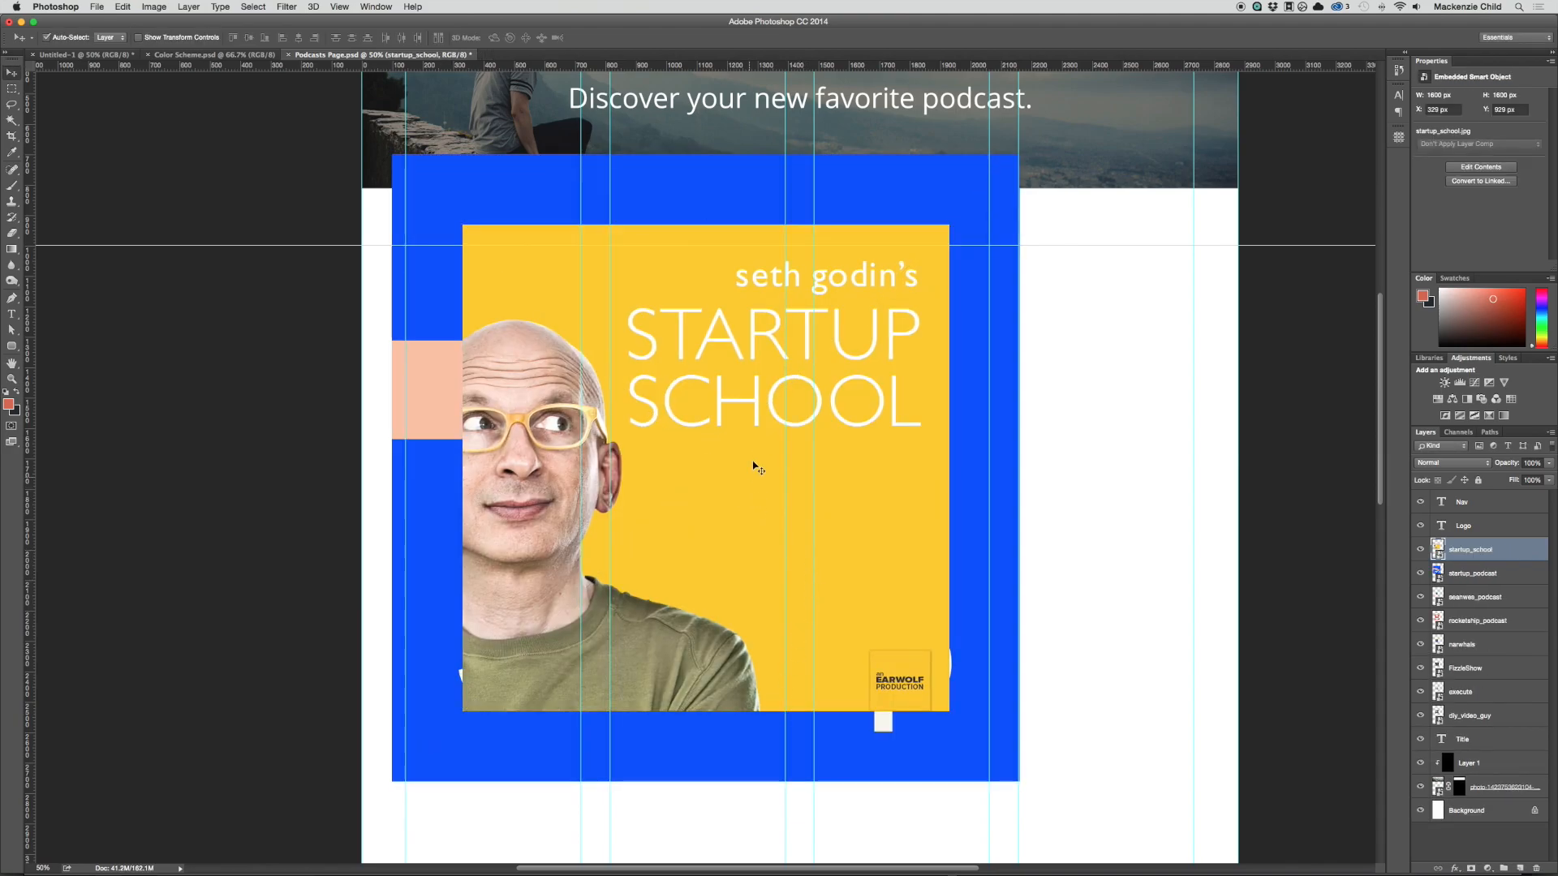
Step: Align the startup_school cover with the fourth column's outer guide and scale it to about 36% to fit the column width
left_click_drag(719, 392, 974, 475)
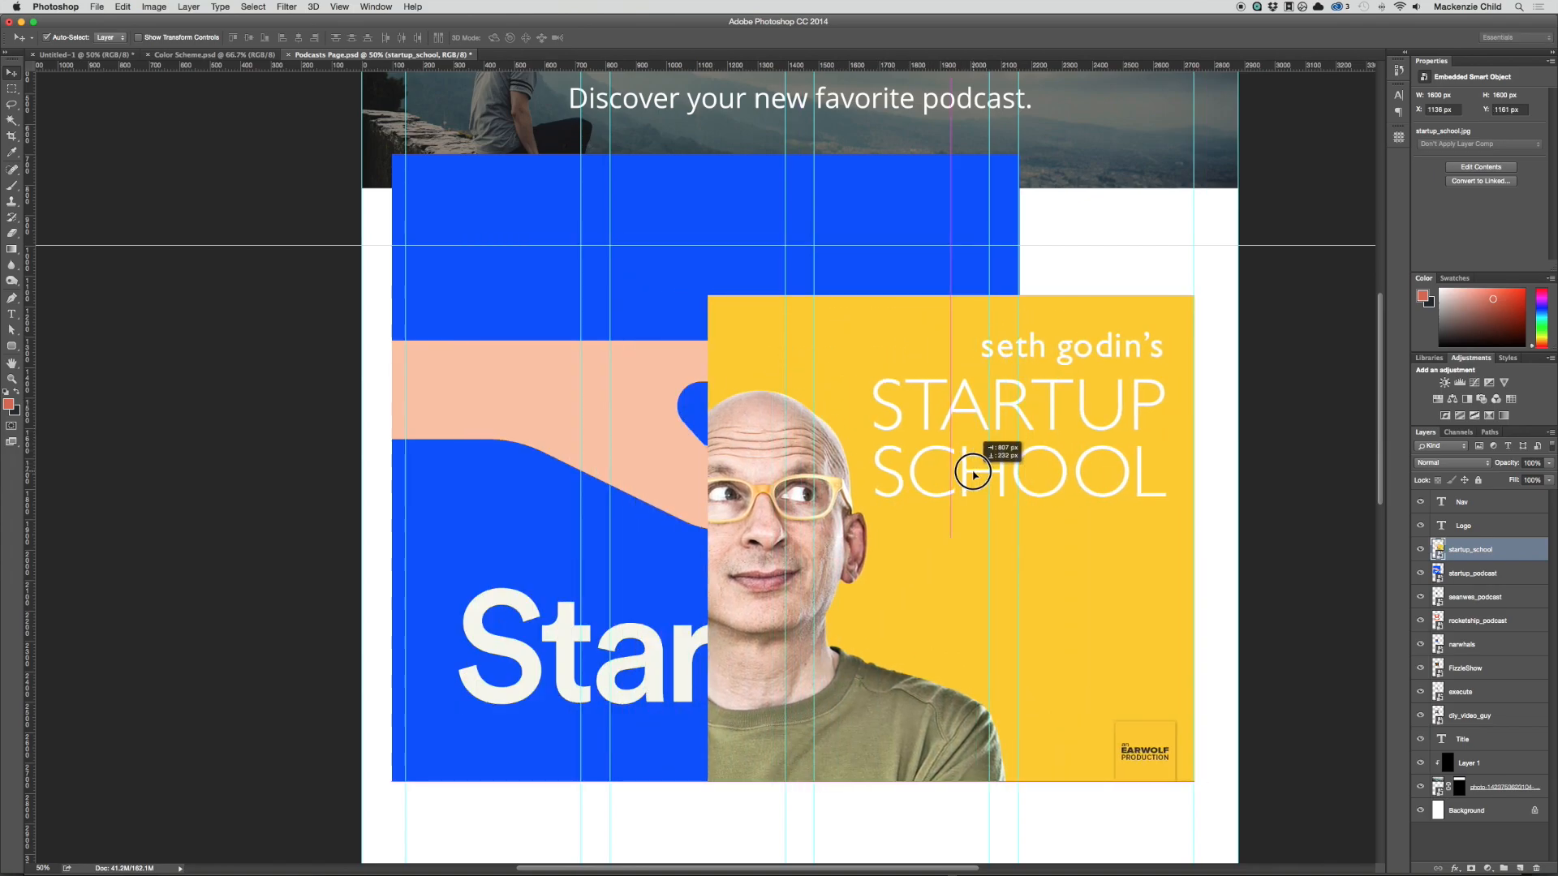
key("ctrl+t")
left_click_drag(710, 779, 1022, 477)
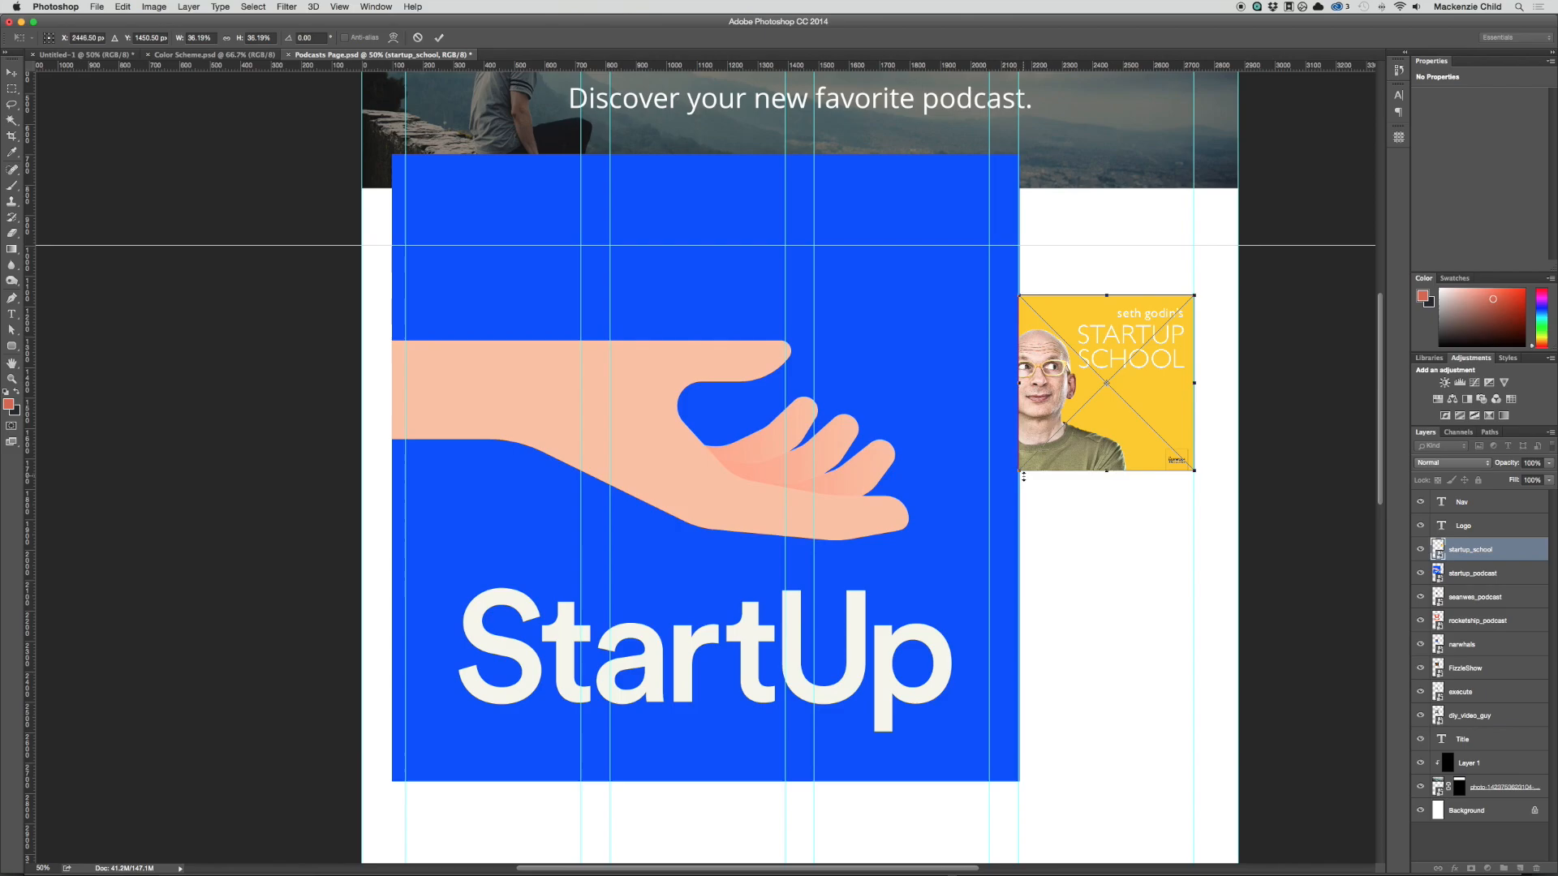
key("Return")
Step: Align the startup_podcast cover with the fourth column's outer guide and scale it to about 28% to fit the column width
left_click_drag(903, 459, 1011, 500)
scroll(1011, 501, "down", 2)
key("ctrl+t")
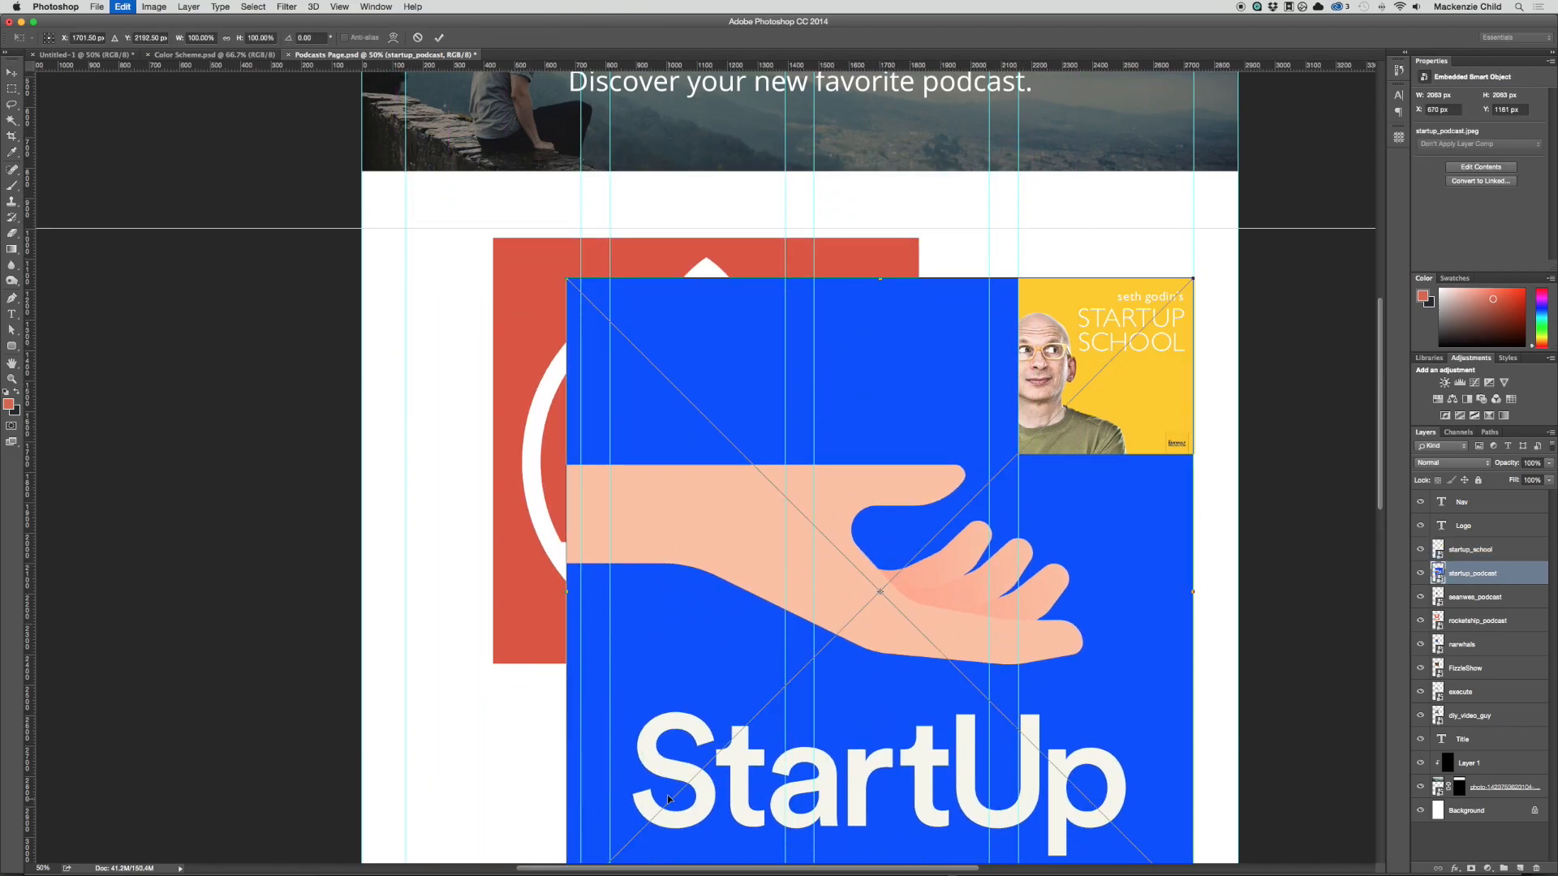
scroll(668, 799, "down", 5)
left_click_drag(567, 643, 1022, 201)
scroll(1024, 203, "up", 3)
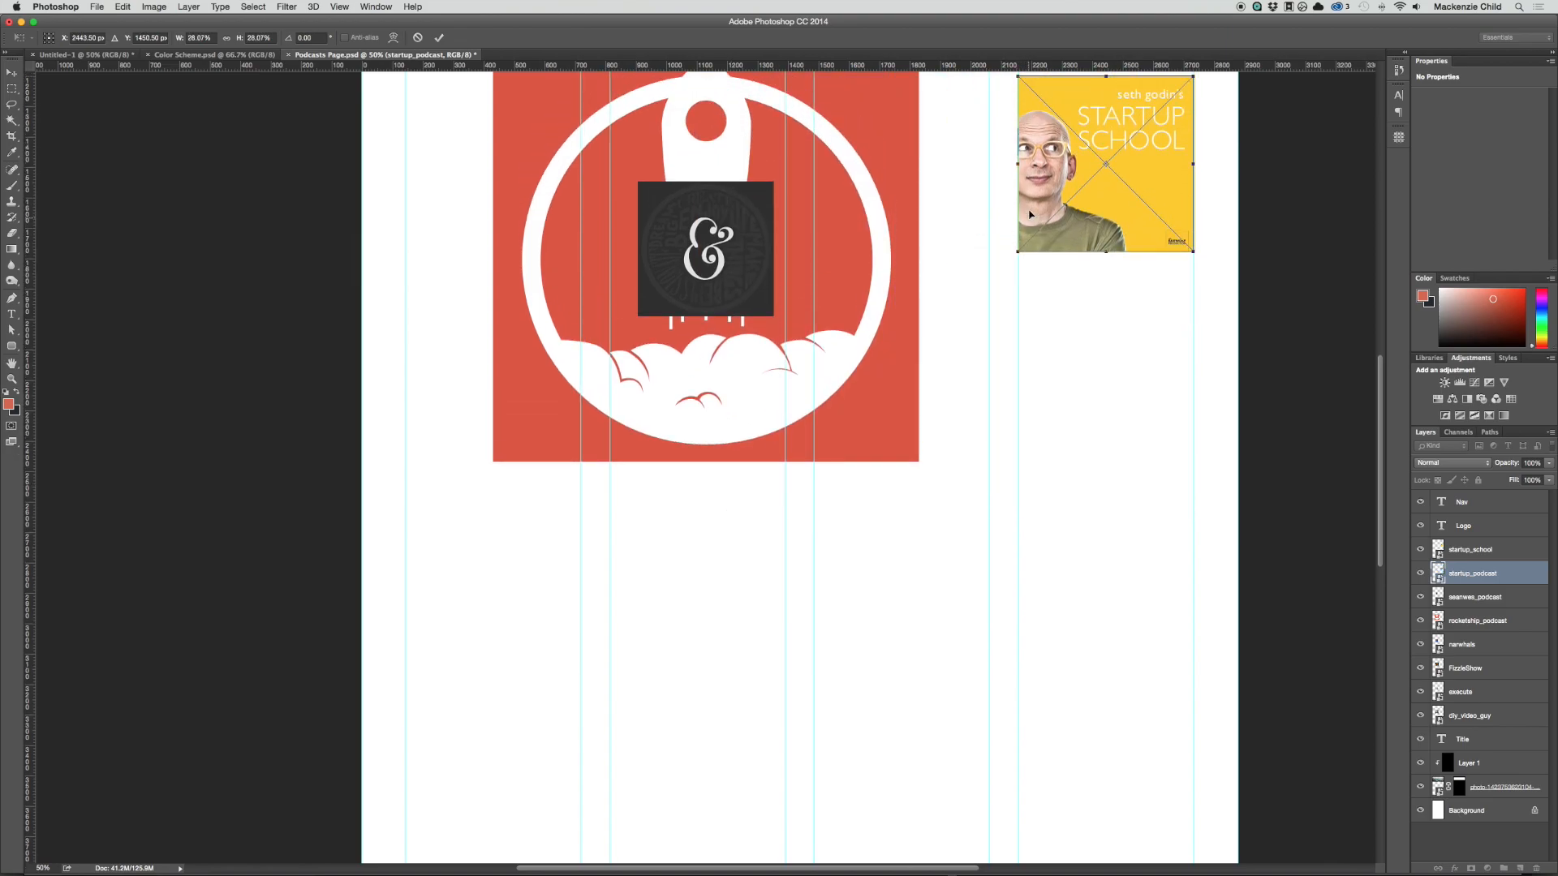
key("Return")
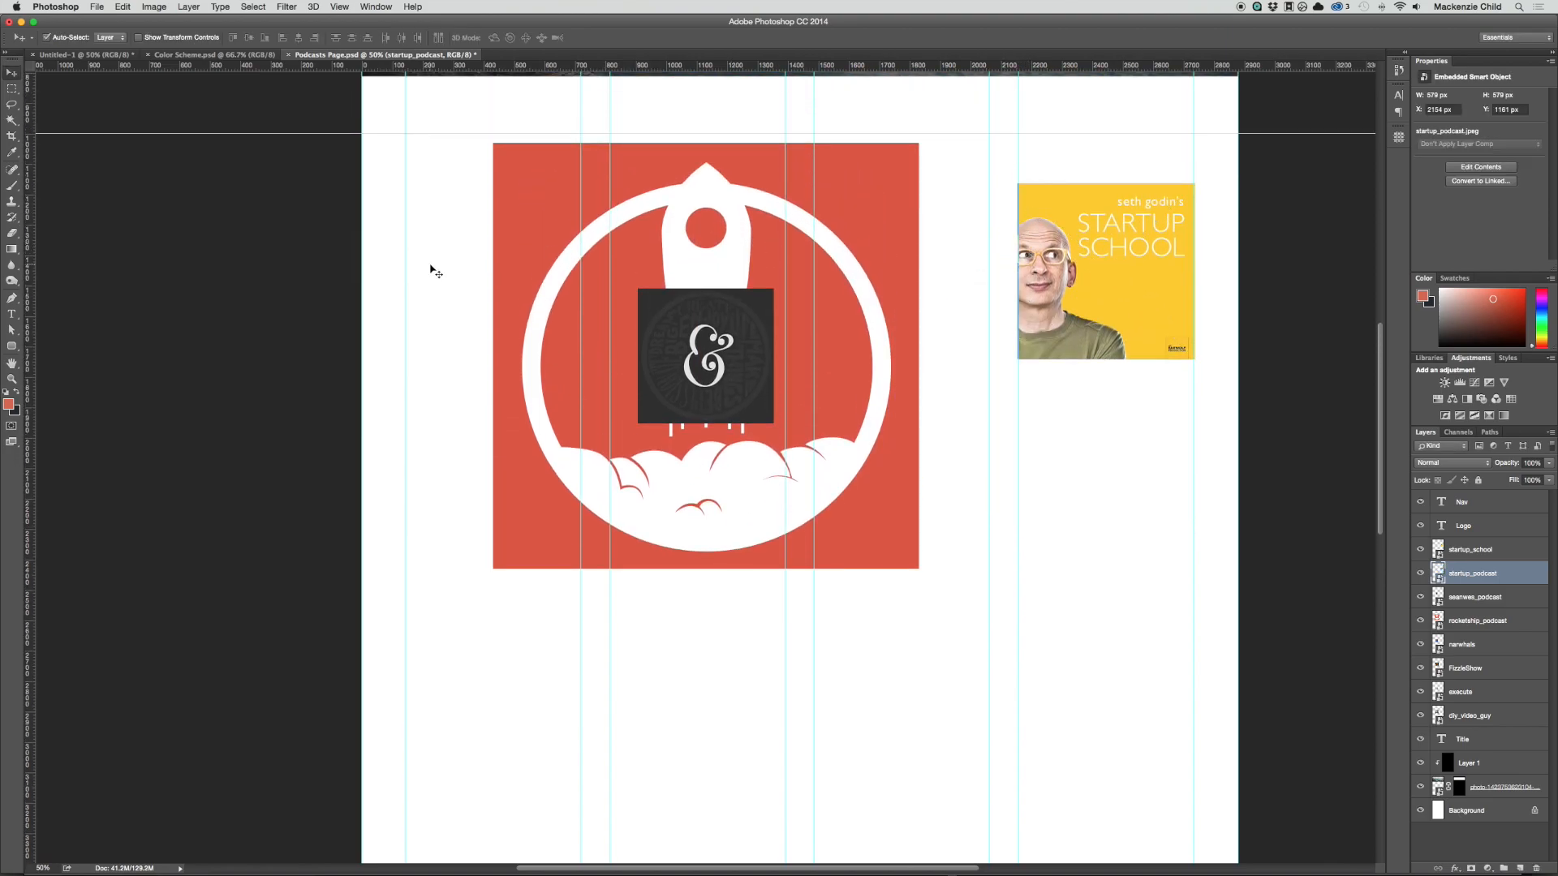
Step: Move the seanwes_podcast cover beneath the startup_school cover and scale it up to fill the fourth column's width
left_click_drag(702, 335, 1081, 446)
key("ctrl+t")
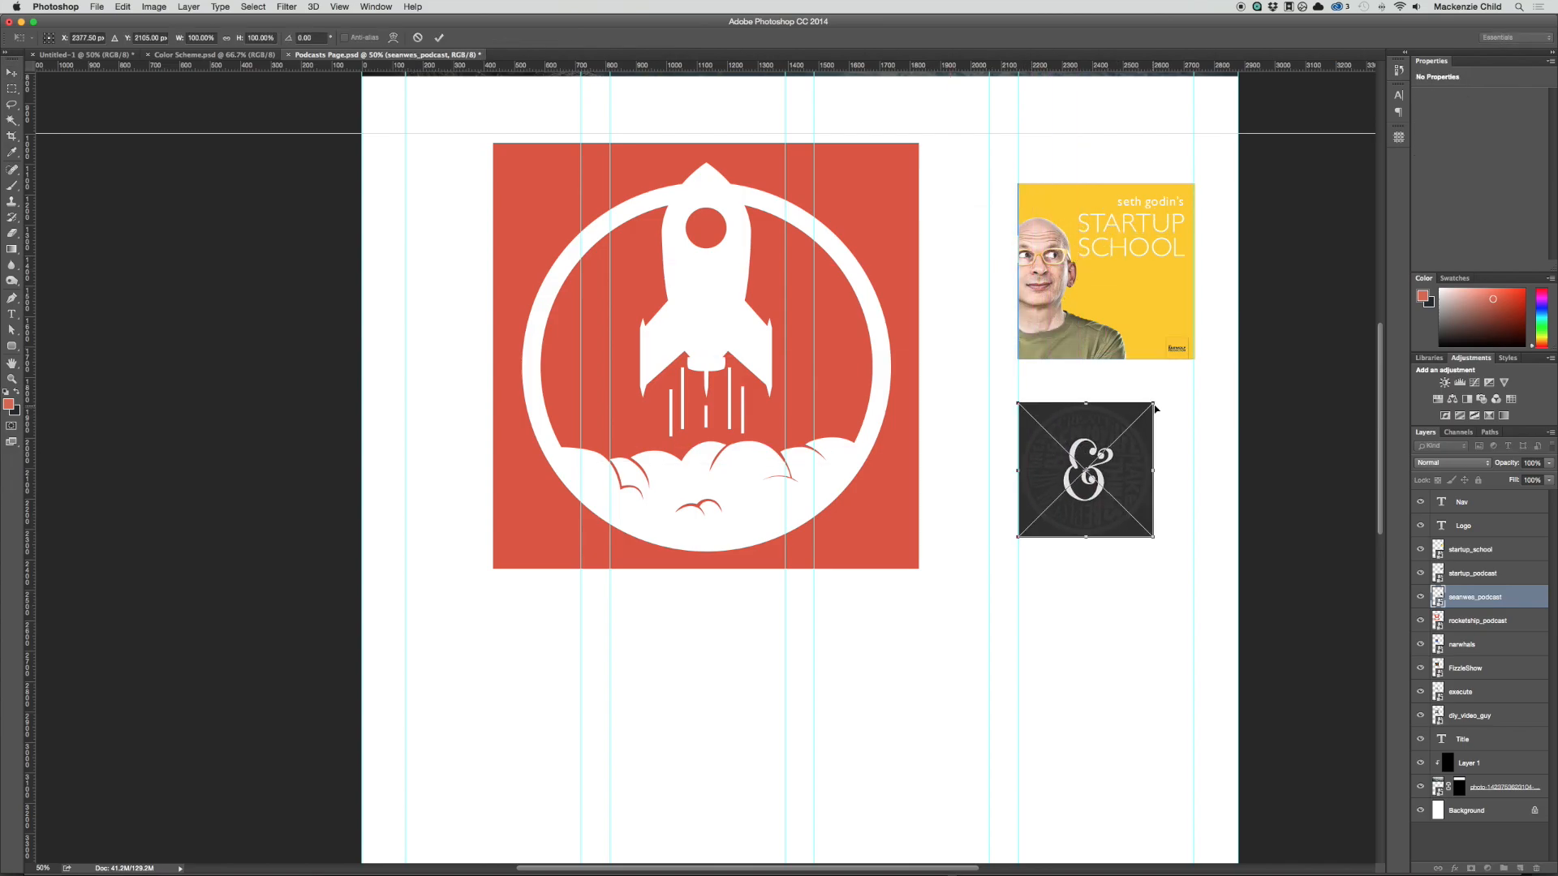
left_click_drag(1156, 400, 1199, 363)
key("Return")
Step: Align the rocketship_podcast cover with the third column's outer guide and scale it down to the column width
left_click_drag(858, 245, 928, 316)
key("ctrl+t")
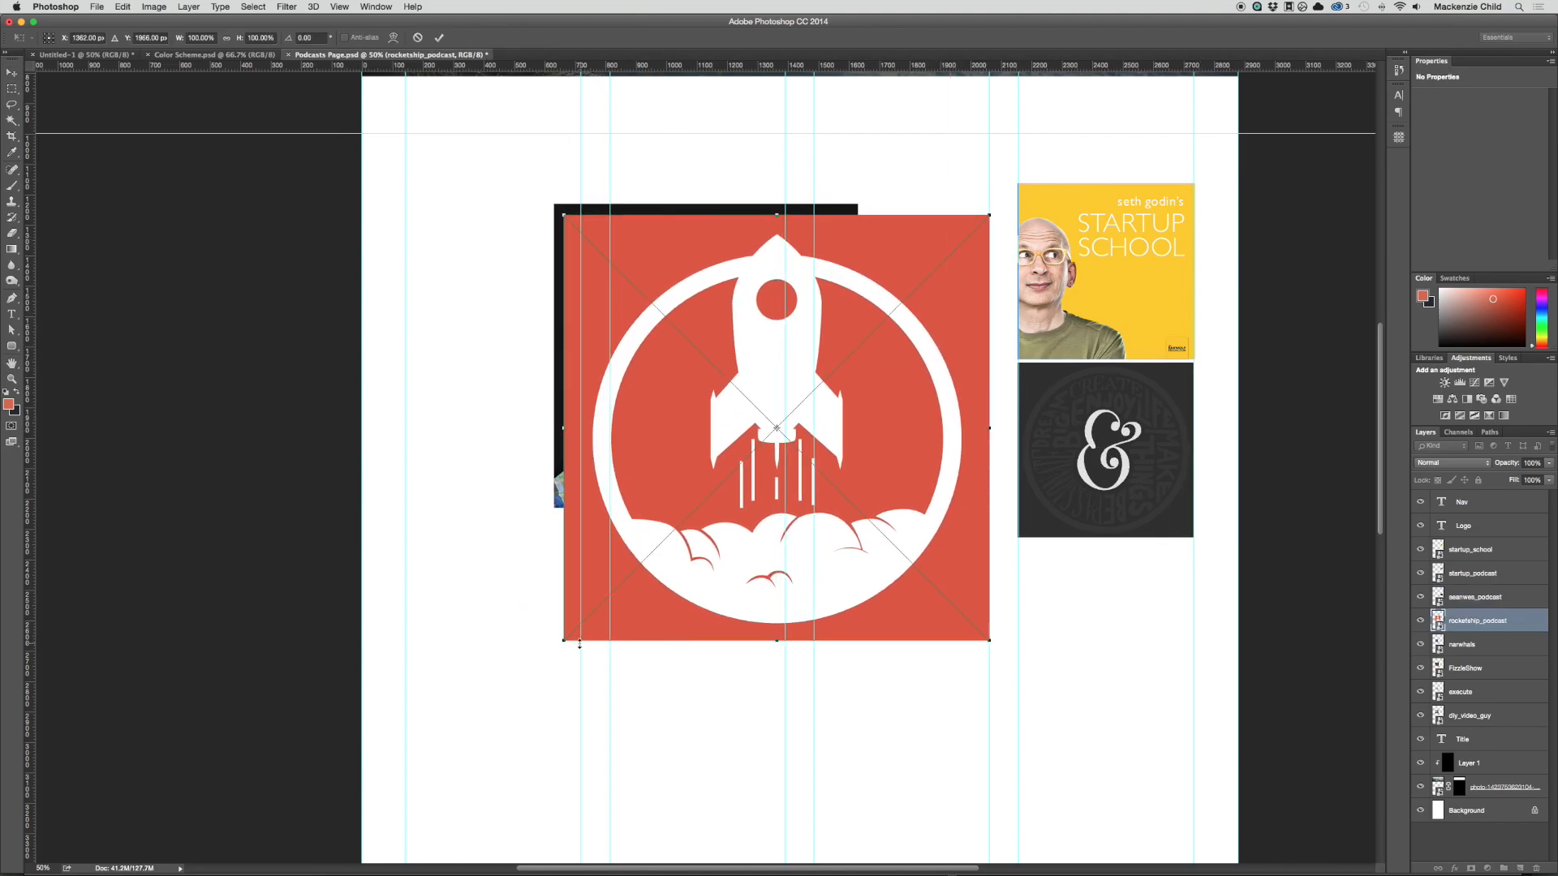
left_click_drag(589, 627, 849, 433)
key("Return")
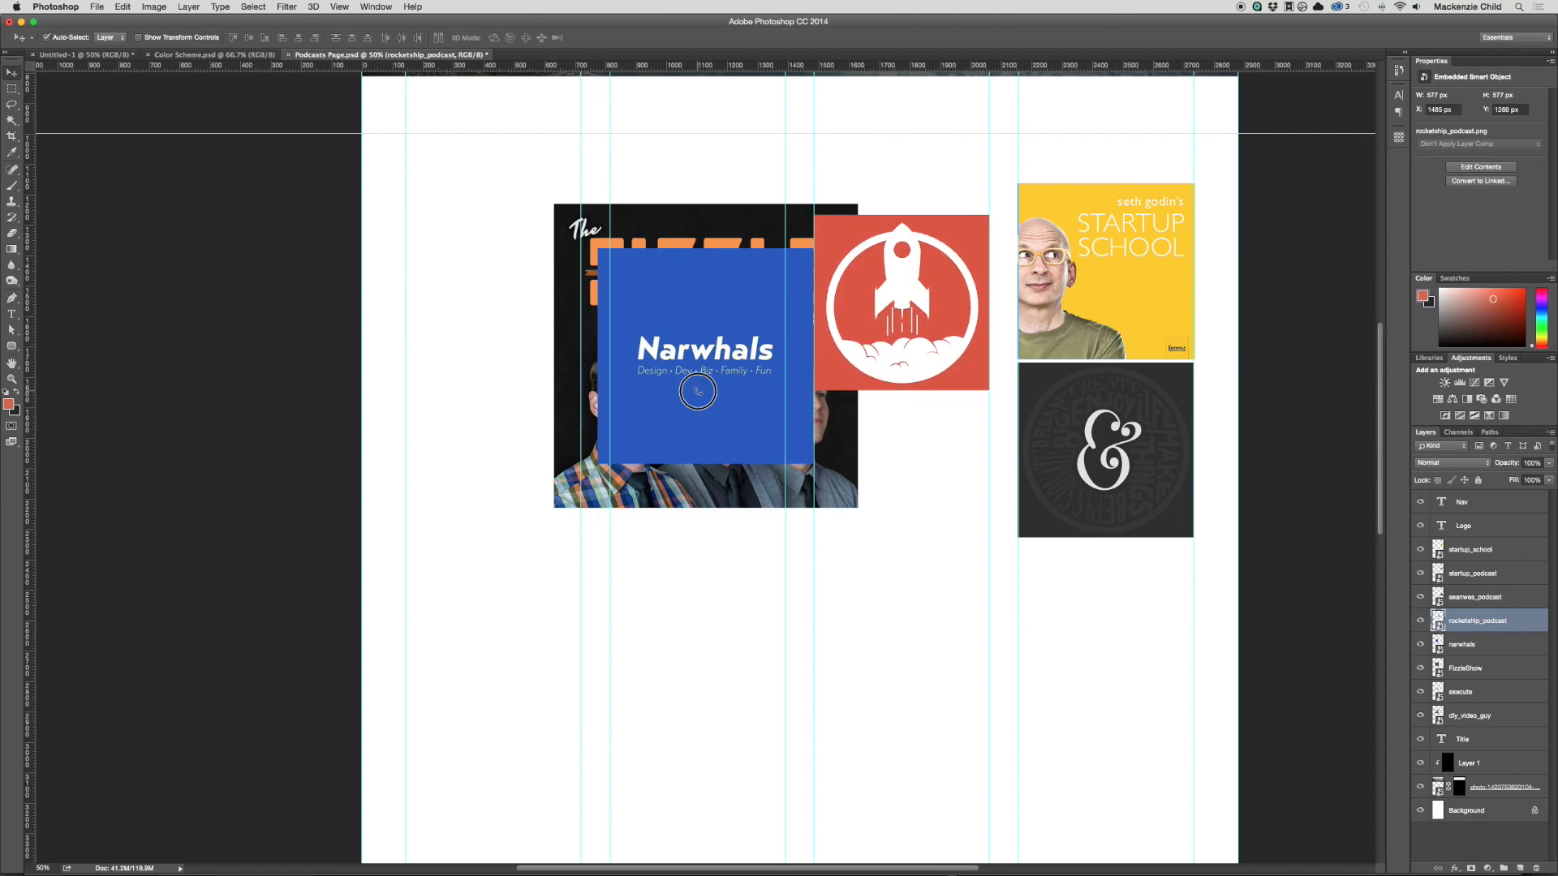
Step: Move the narwhals cover below the rocket cover in the third column and scale it to about 82% to fit
left_click_drag(698, 392, 875, 566)
key("ctrl+t")
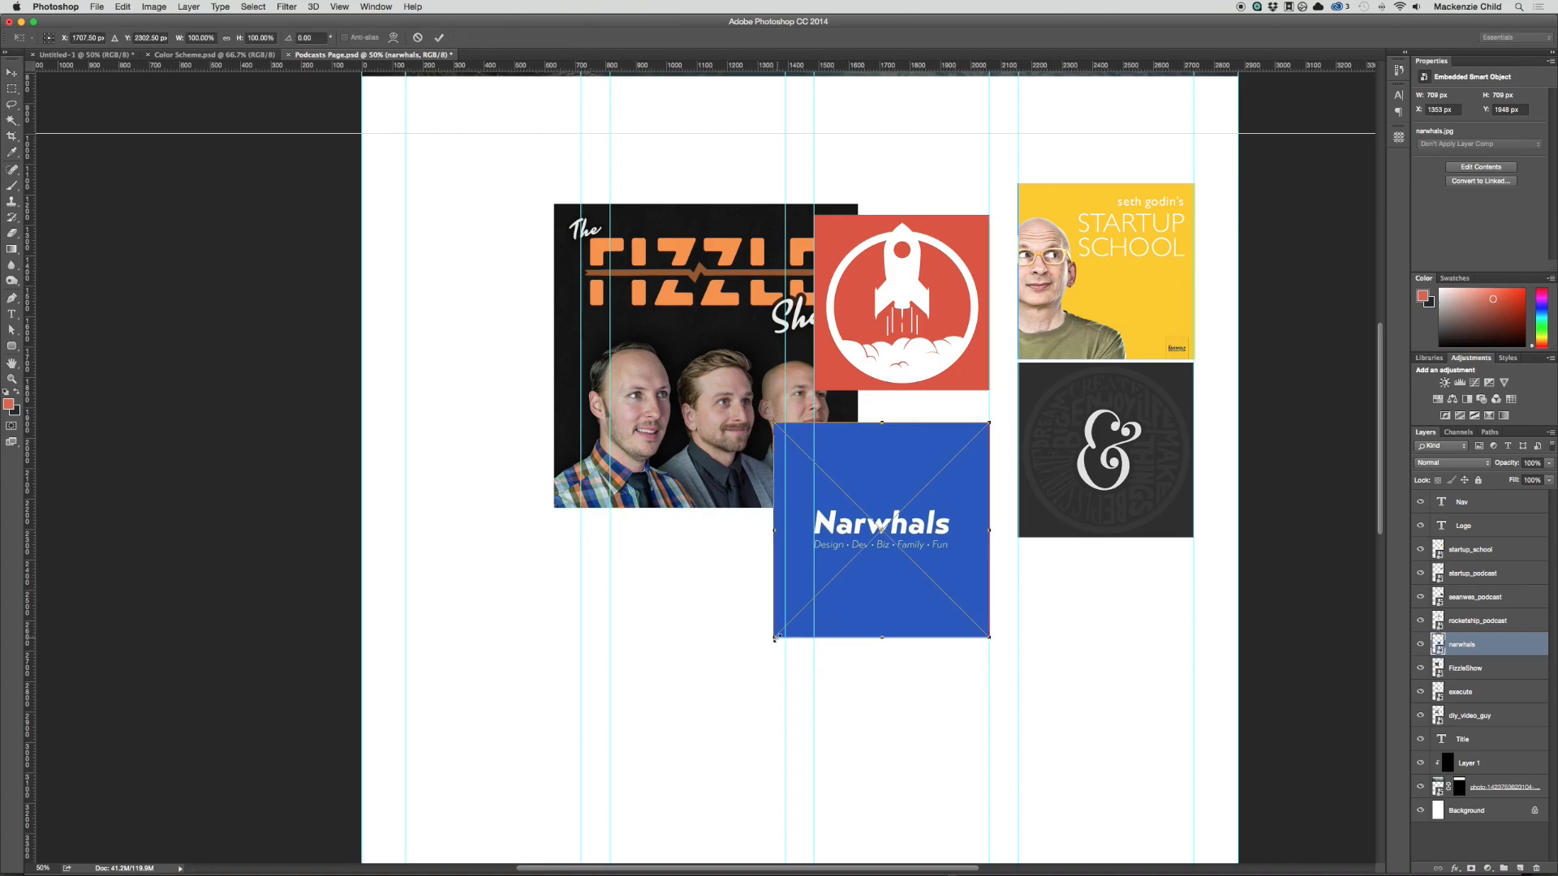
left_click_drag(775, 638, 807, 589)
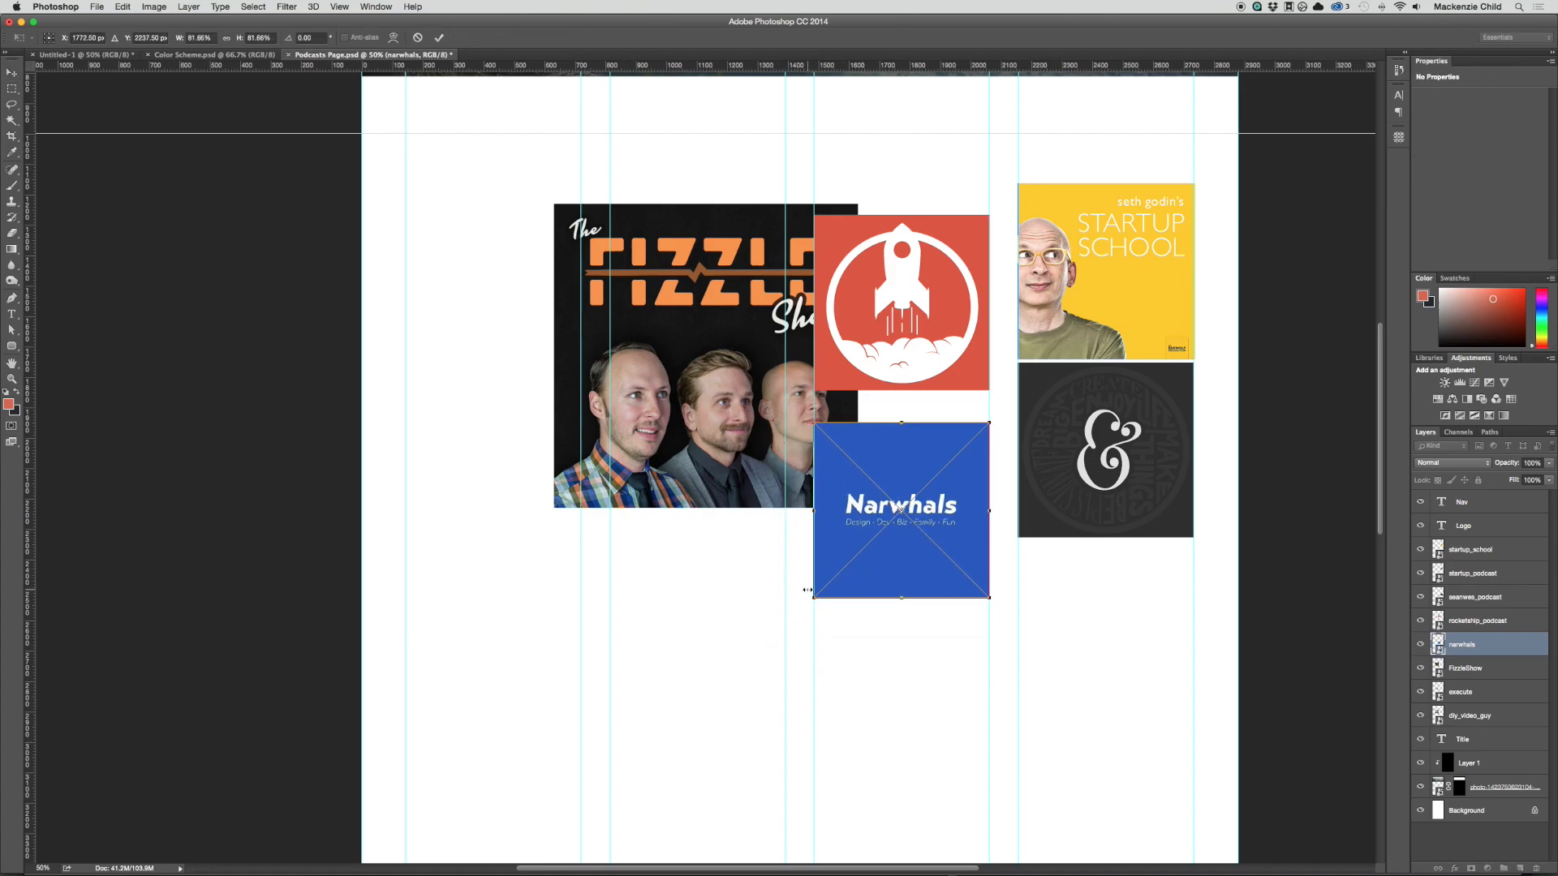
key("Return")
Step: Scale the FizzleShow cover to about 58% to match the column width and move it to the third column below Narwhals
left_click_drag(704, 348, 649, 493)
key("ctrl+t")
left_click_drag(472, 663, 604, 526)
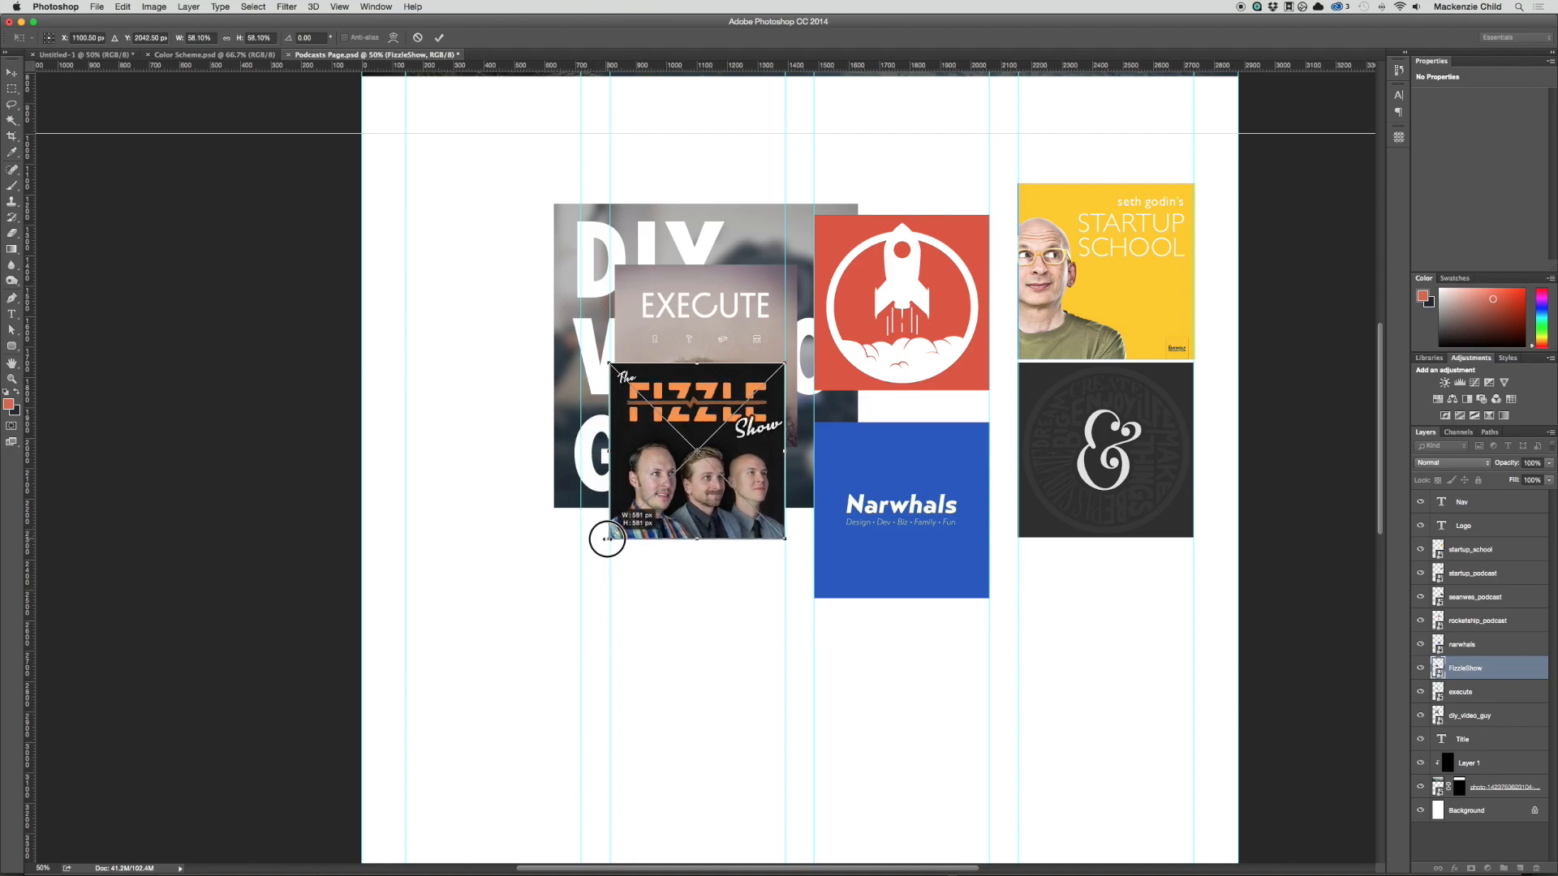
key("Return")
left_click_drag(609, 537, 815, 821)
Step: Align the execute cover with the second column's outer guide and scale it to about 95% to fit the column
left_click_drag(689, 393, 679, 446)
key("ctrl+t")
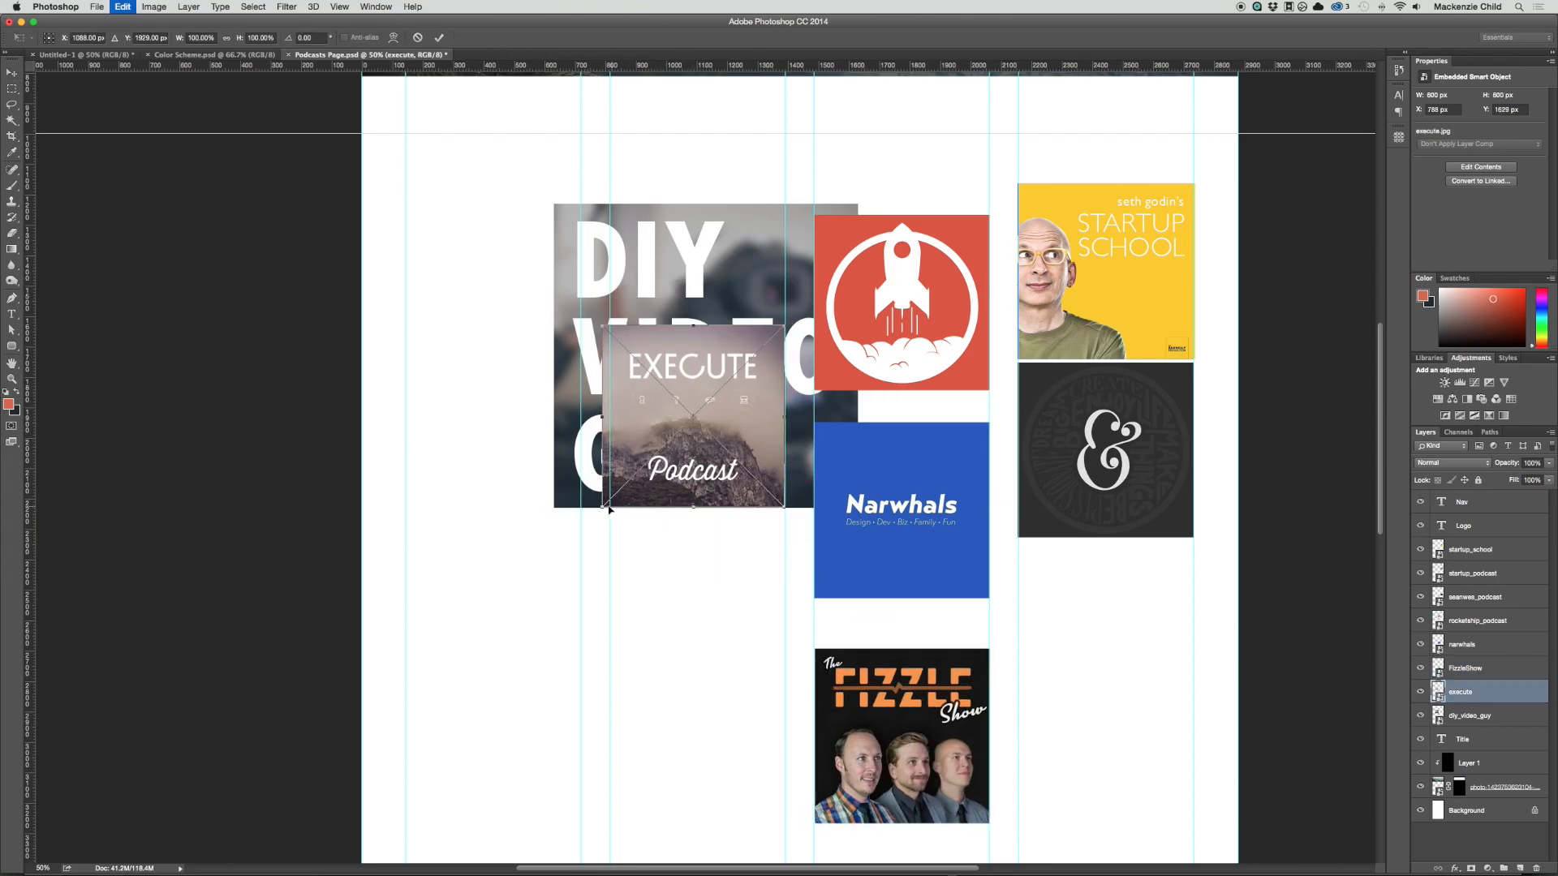
left_click_drag(610, 507, 615, 496)
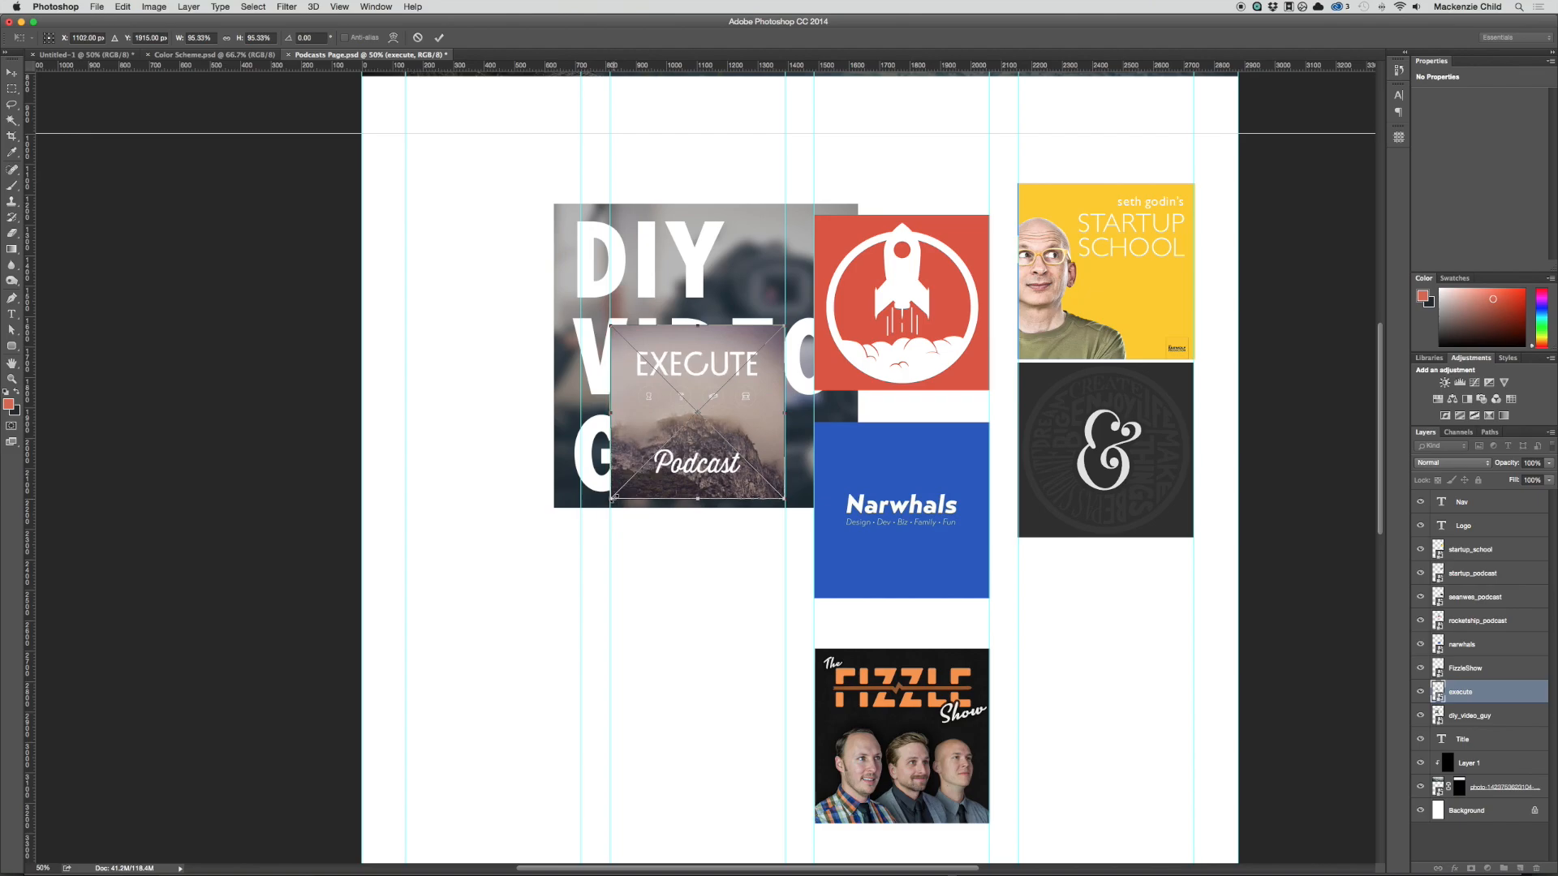
key("Return")
Step: Align the diy_video_guy cover with the second column's outer guide and scale it down to the column width
left_click_drag(746, 223, 674, 238)
scroll(673, 239, "down", 1)
key("ctrl+t")
left_click_drag(481, 510, 599, 376)
scroll(599, 377, "down", 1)
key("Return")
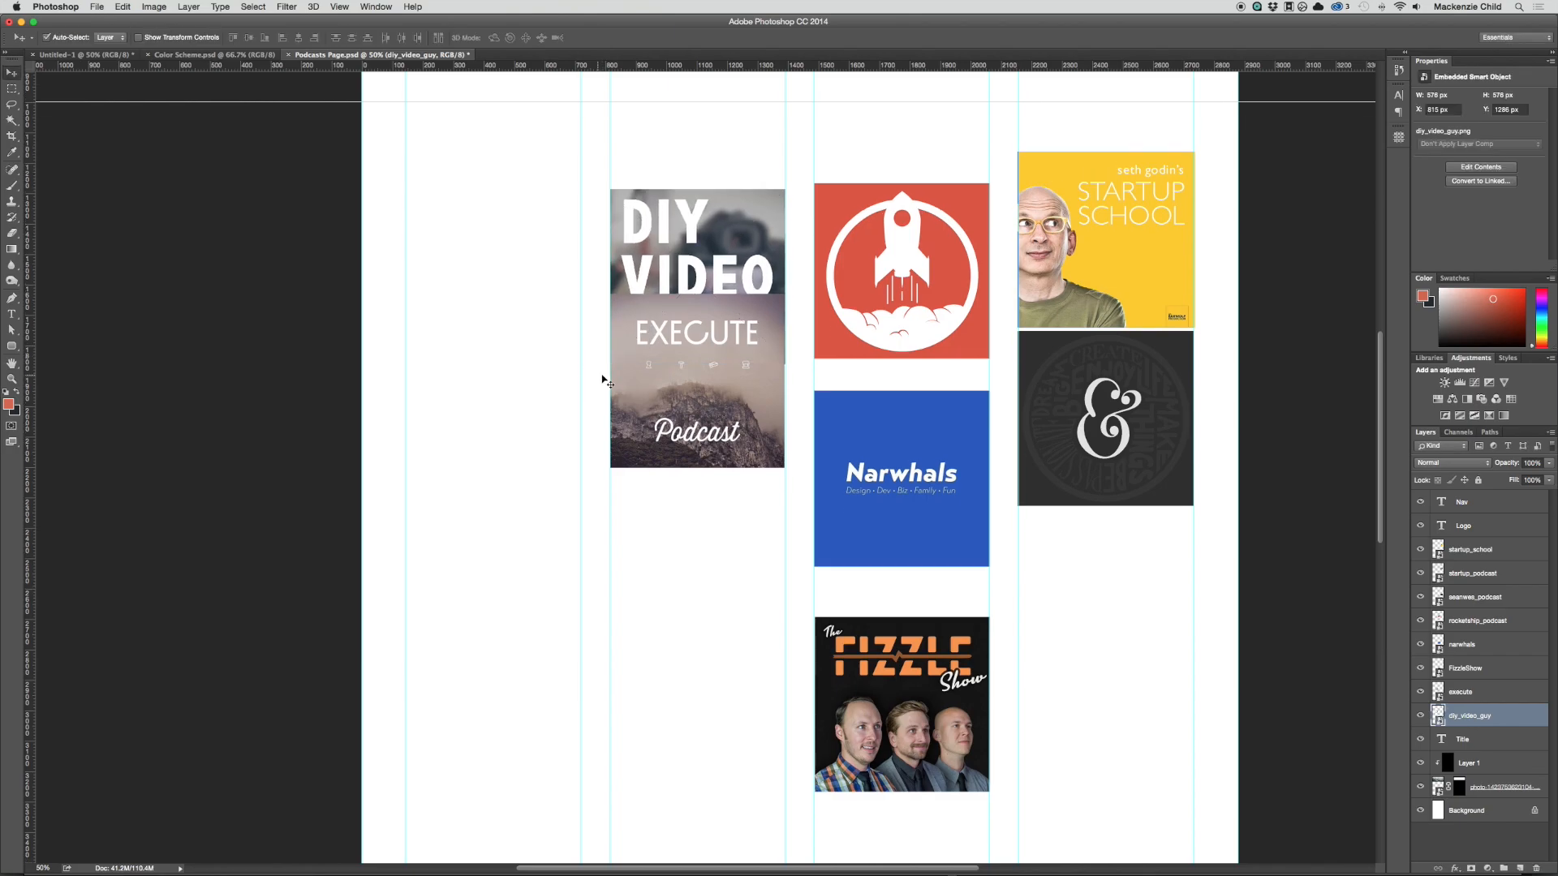
Step: Arrange the first row as Narwhals, seanwes, rocketship and Startup School across the four columns, moving Execute and DIY Video Guy below it
scroll(750, 333, "up", 4)
scroll(750, 333, "up", 2)
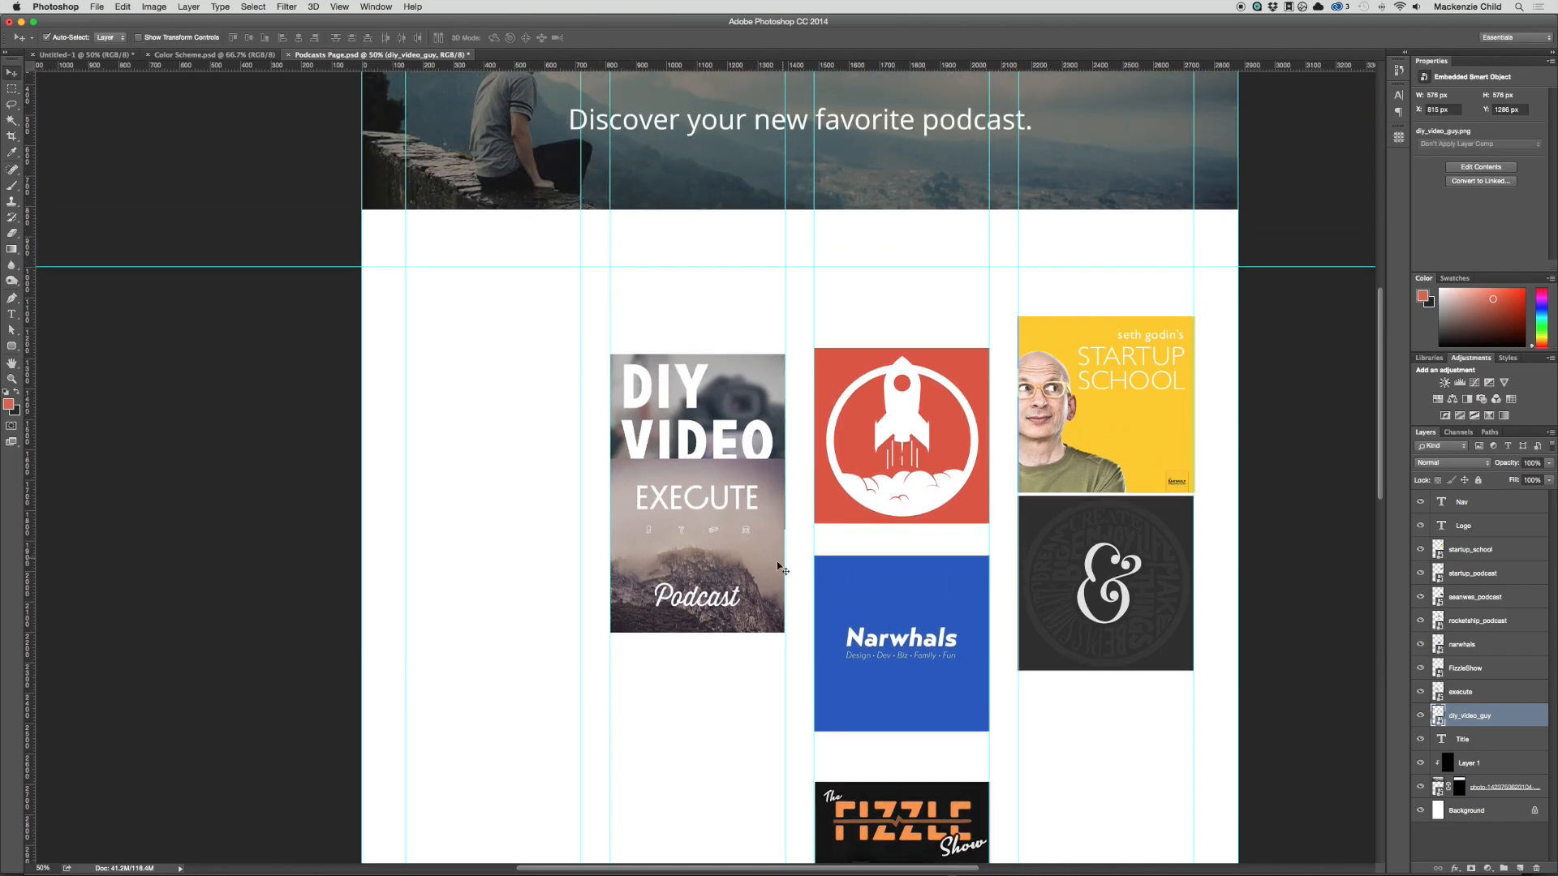
scroll(777, 561, "down", 2)
left_click_drag(732, 449, 741, 606)
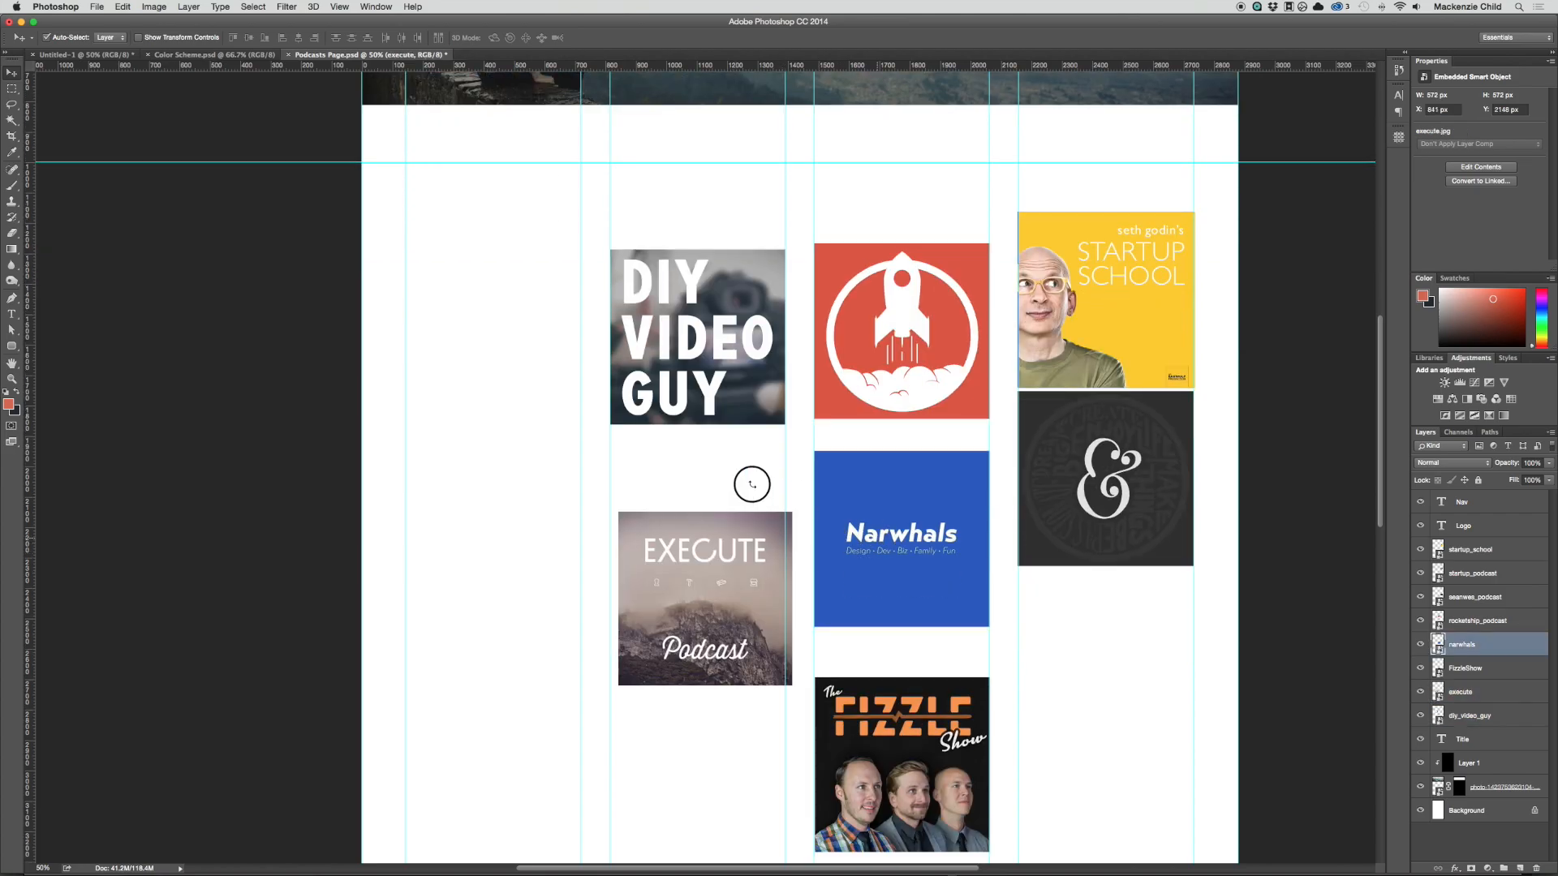
left_click_drag(901, 538, 492, 298)
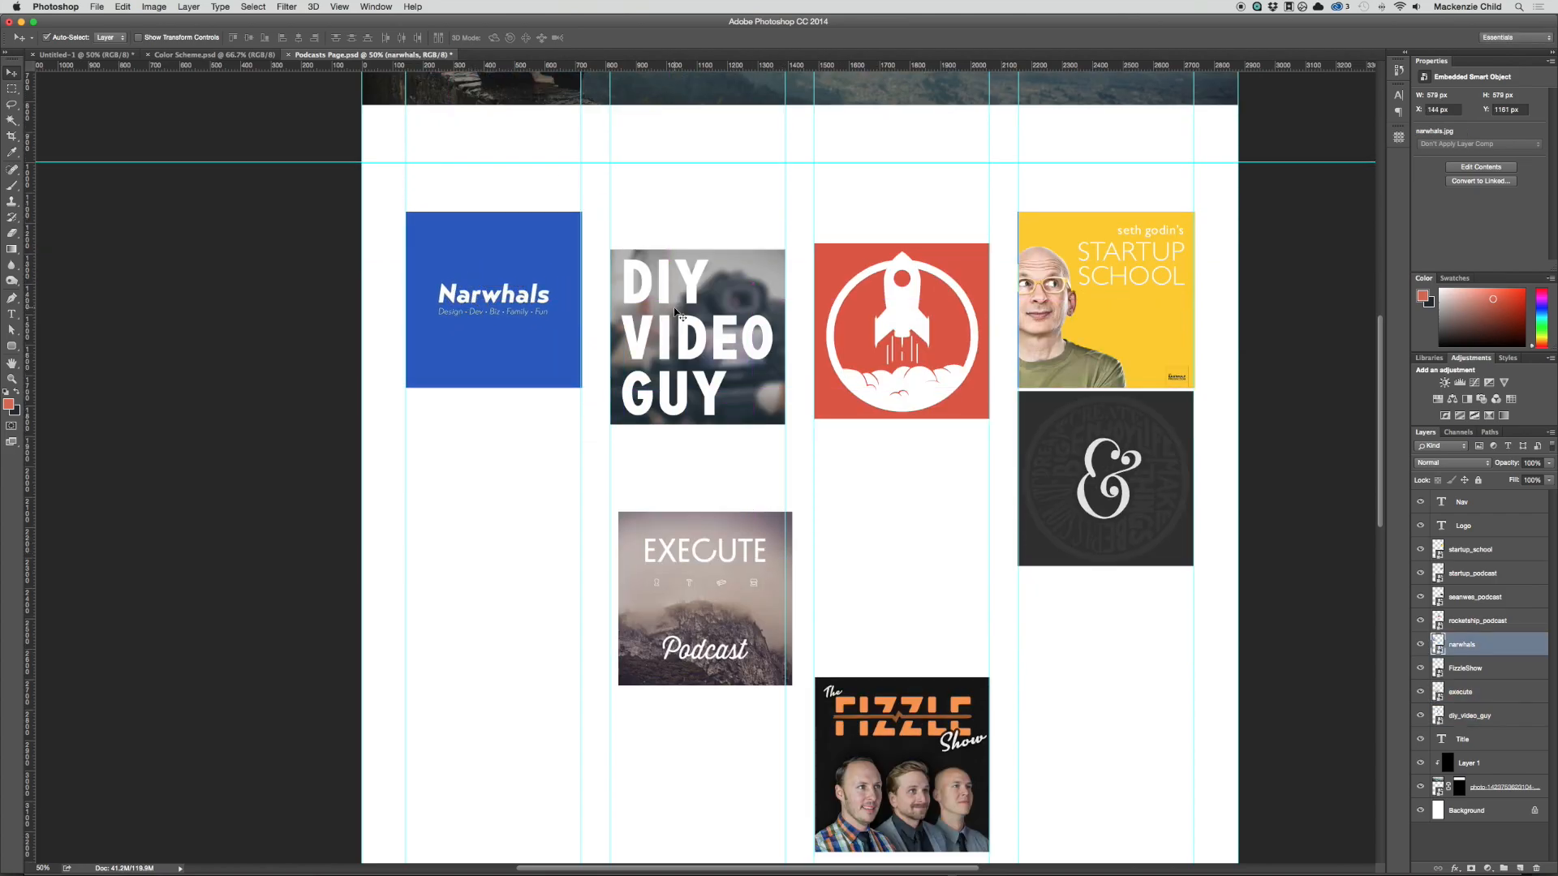
left_click_drag(676, 312, 865, 530)
left_click_drag(1108, 456, 700, 277)
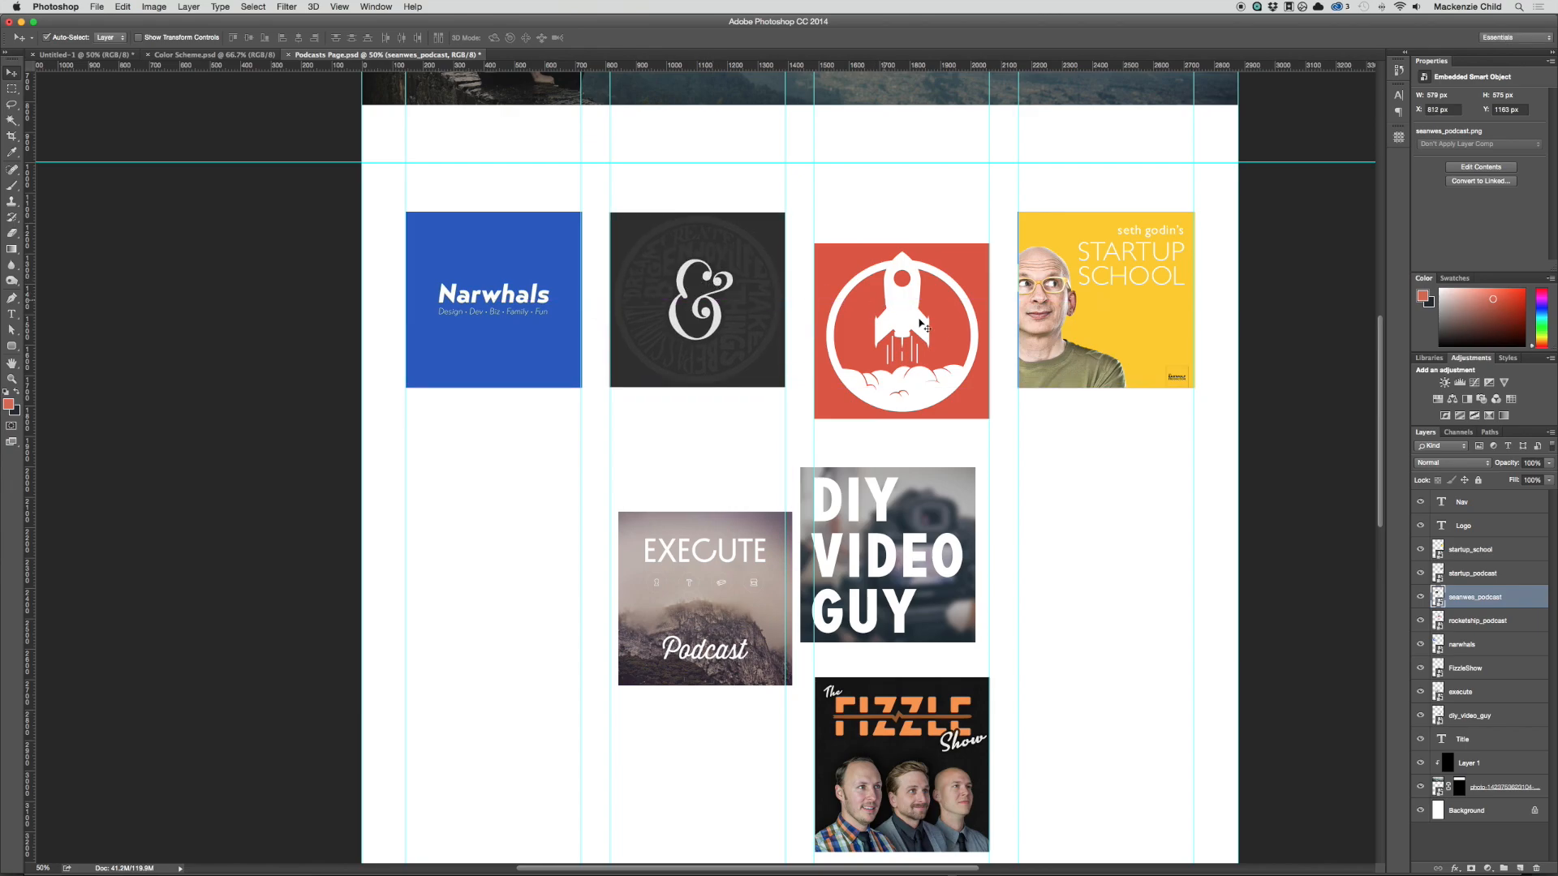
left_click_drag(965, 333, 958, 307)
Step: Line up Execute, DIY Video Guy and Fizzle Show as a second row in columns two to four, scaling Execute to about 96%
scroll(1075, 566, "down", 3)
left_click_drag(957, 504, 1116, 388)
left_click_drag(823, 439, 746, 408)
key("super+t")
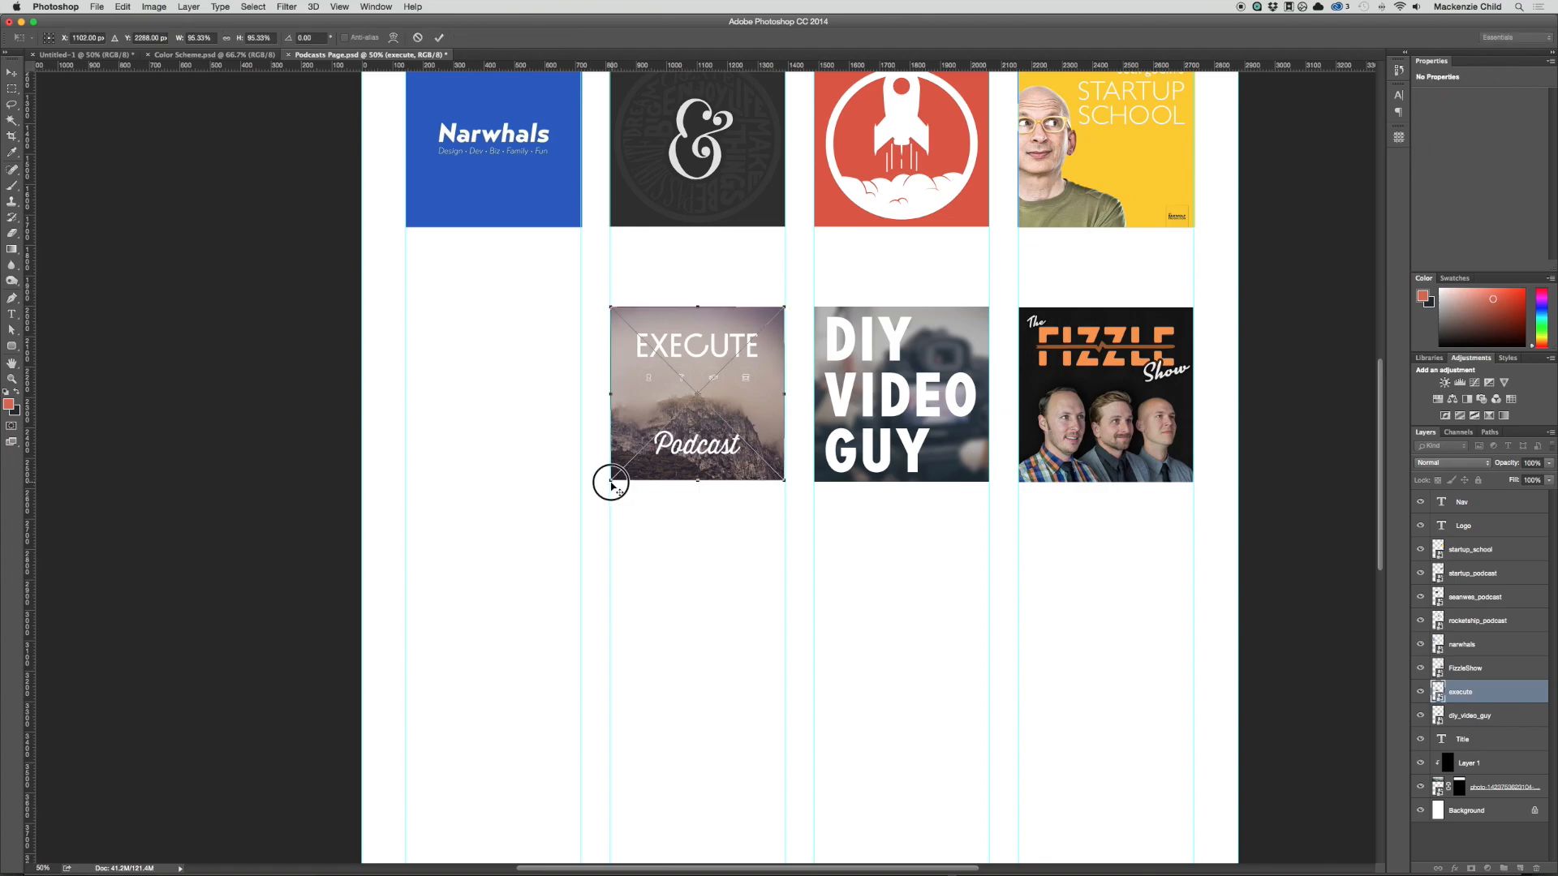
left_click_drag(611, 484, 610, 483)
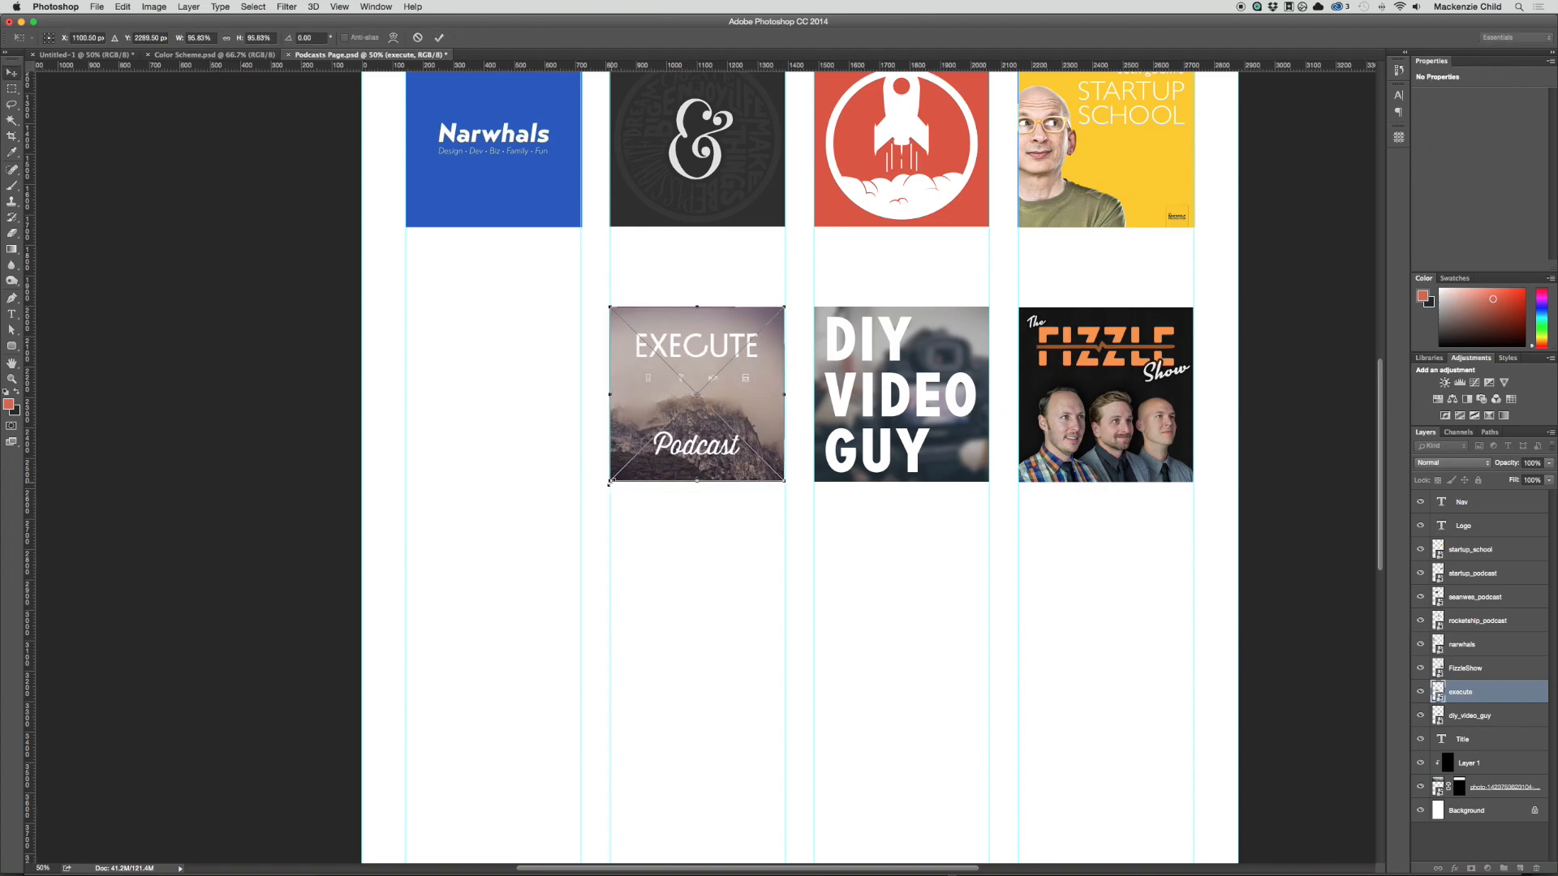
key("Return")
scroll(637, 479, "up", 3)
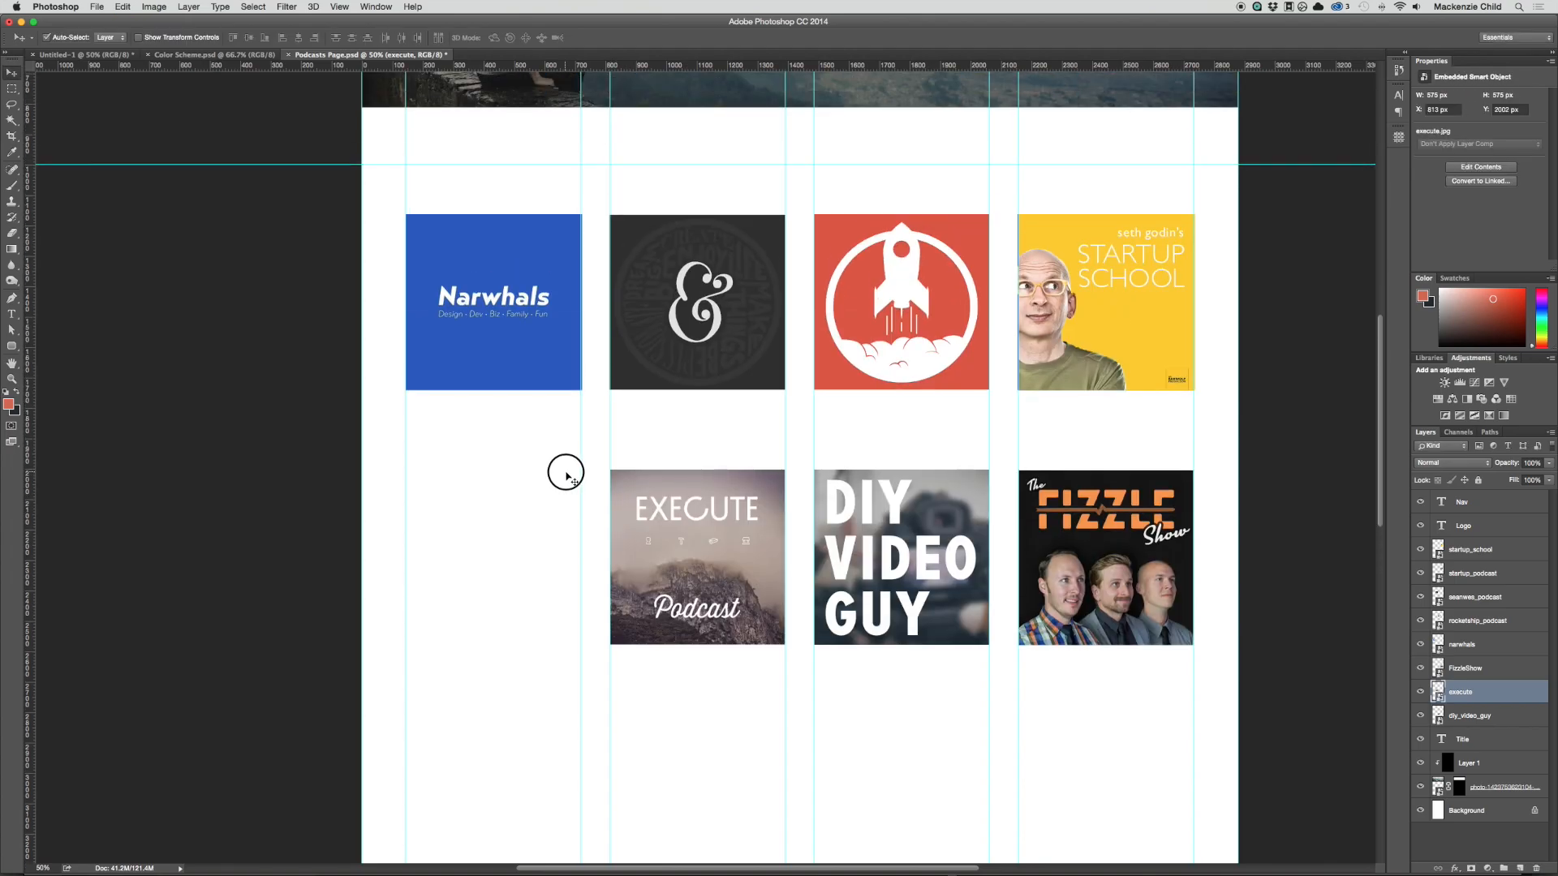
left_click_drag(566, 469, 1110, 554)
scroll(1037, 540, "up", 4)
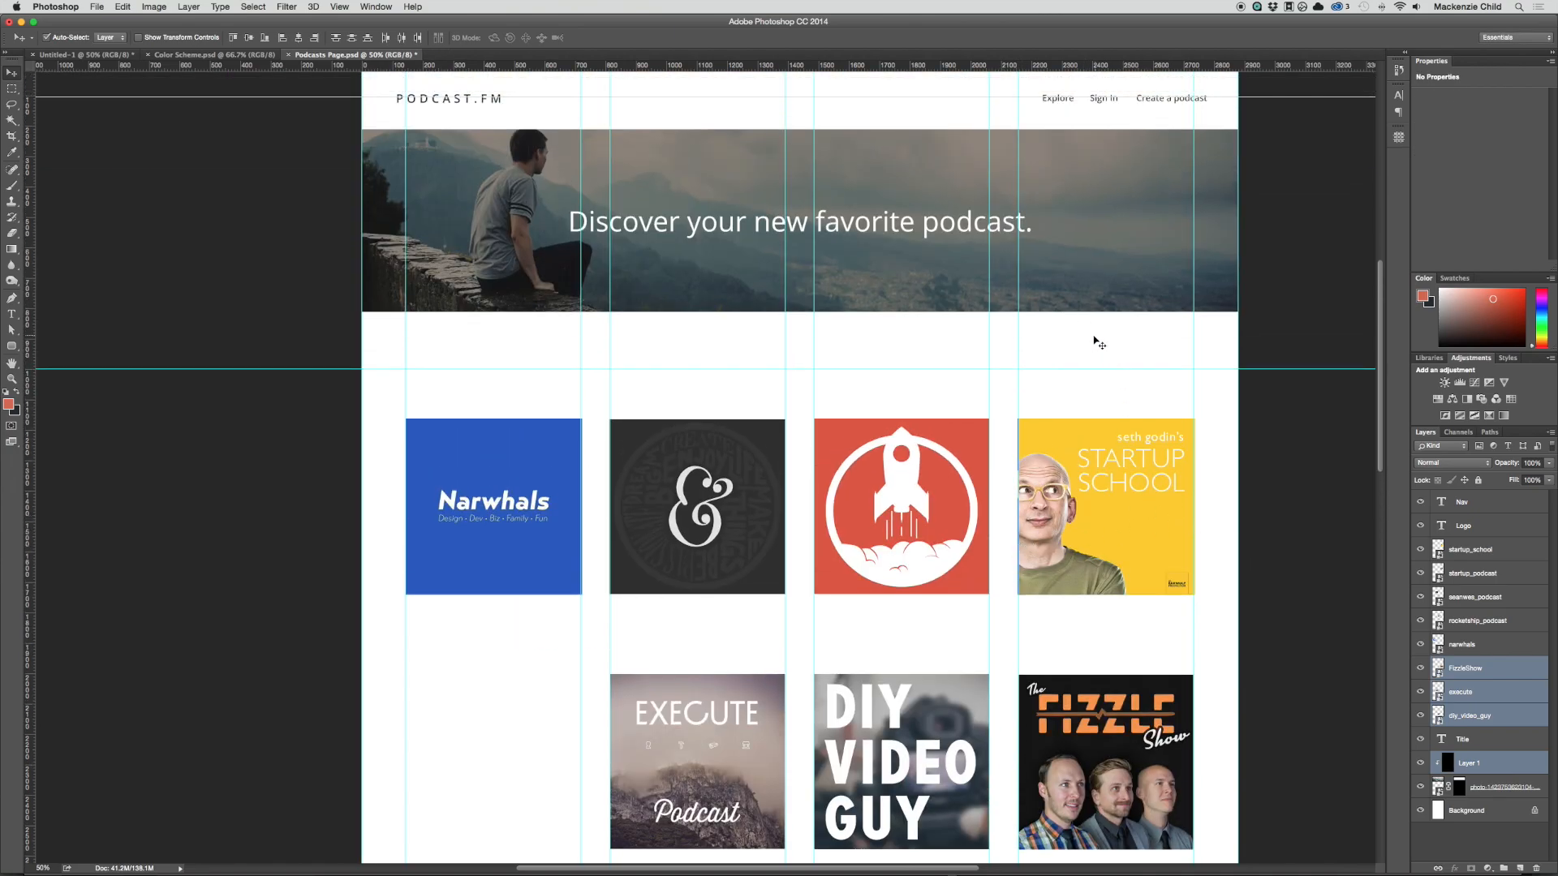
left_click(1130, 237)
key("4")
left_click_drag(1260, 266, 1110, 184)
Step: Move the Nav and Logo layers below the cover layers and lock all header layers from Nav down to the banner photo
left_click_drag(1301, 251, 381, 90)
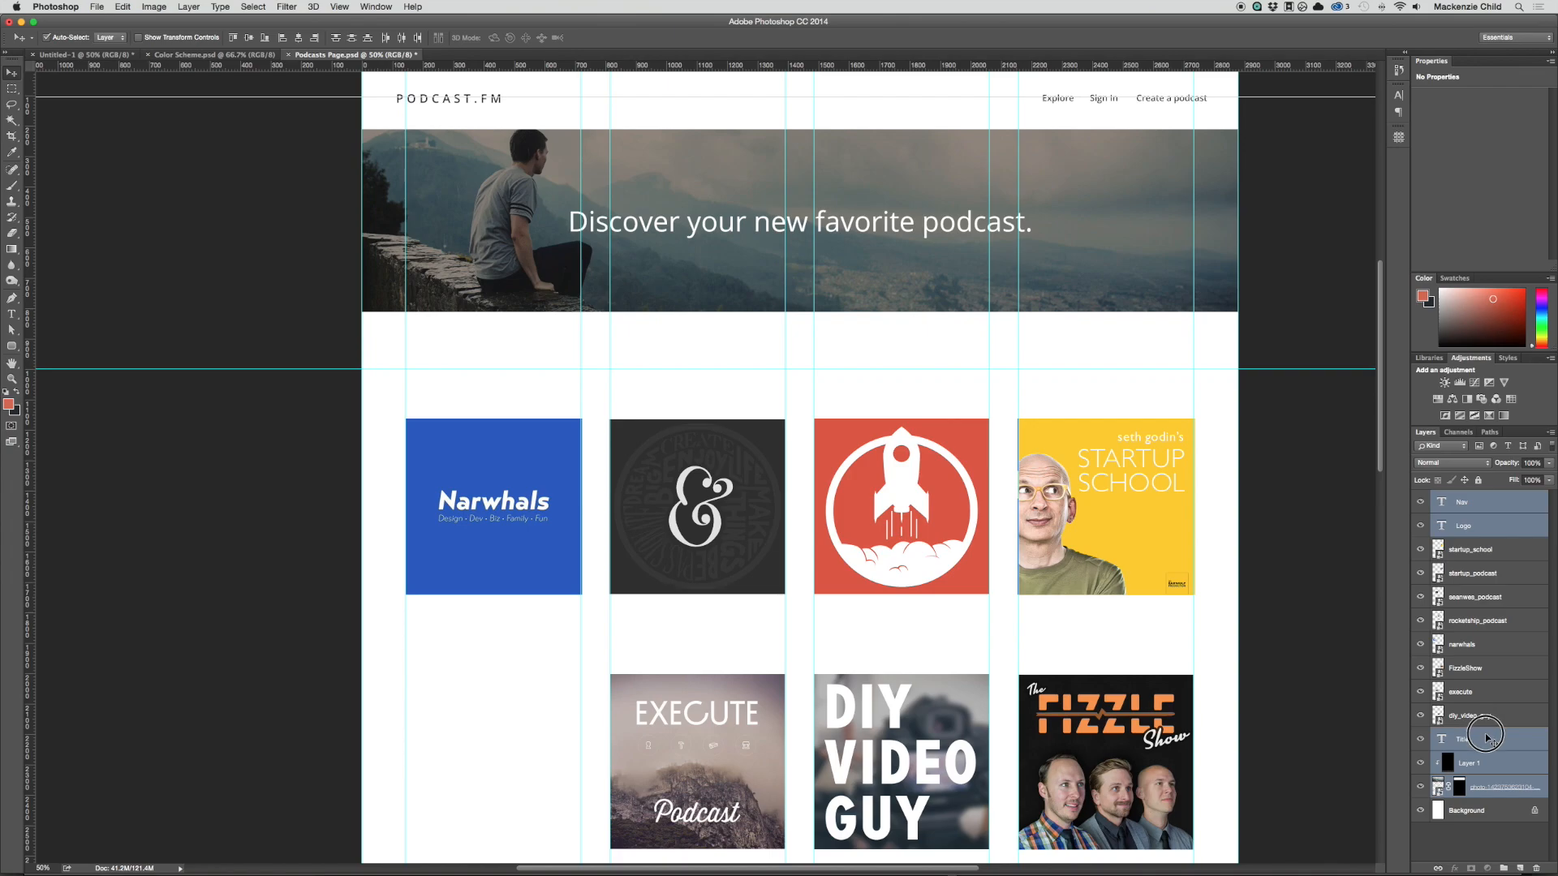
left_click_drag(1488, 740, 1491, 767)
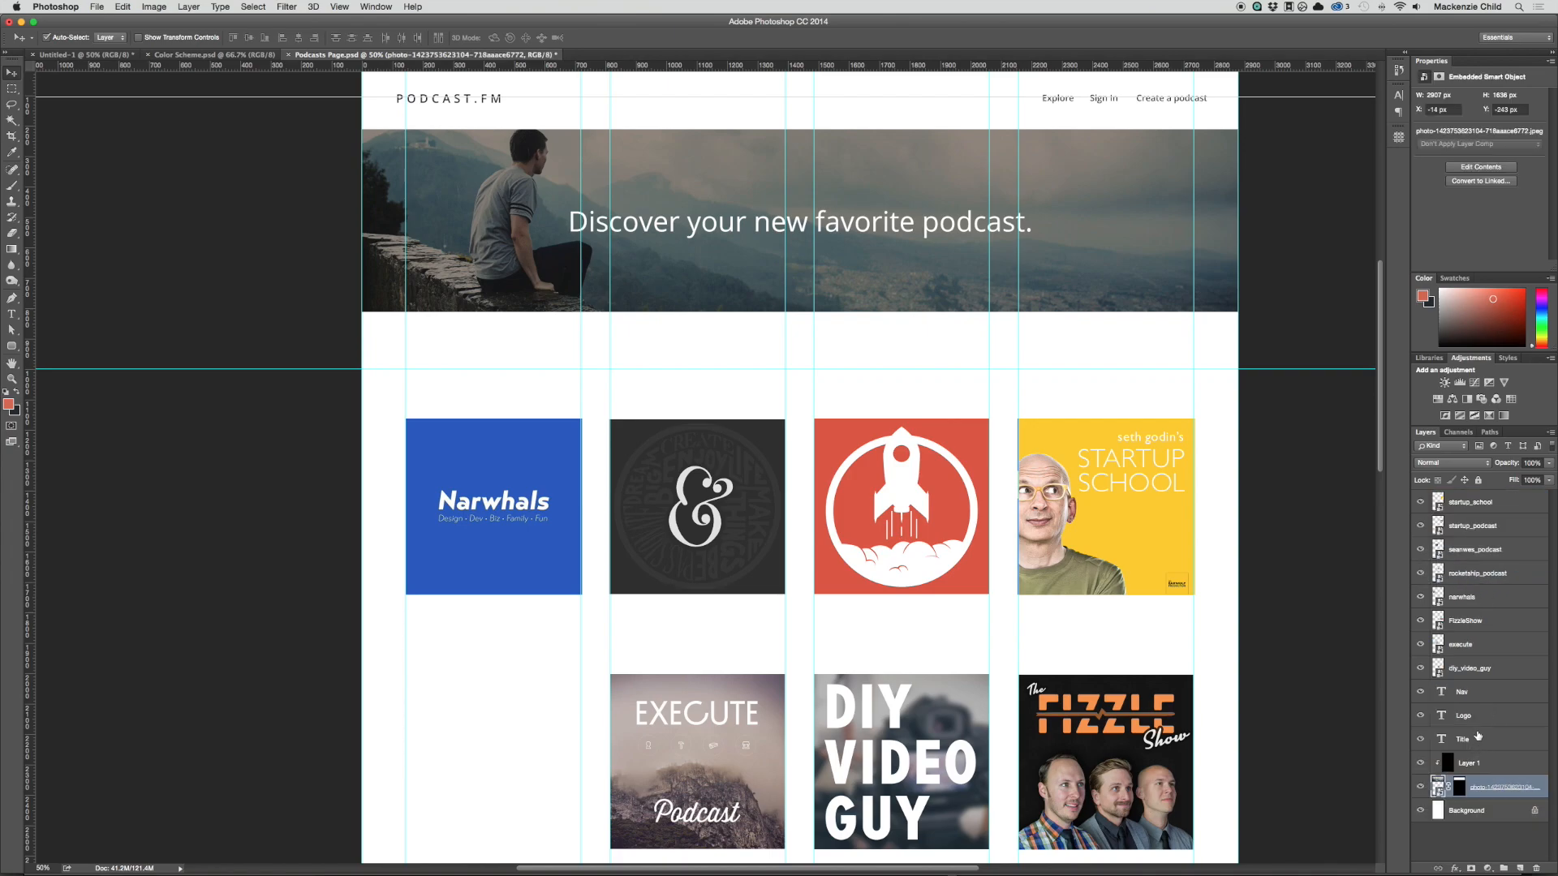
left_click(1473, 695, "shift")
left_click(1478, 480)
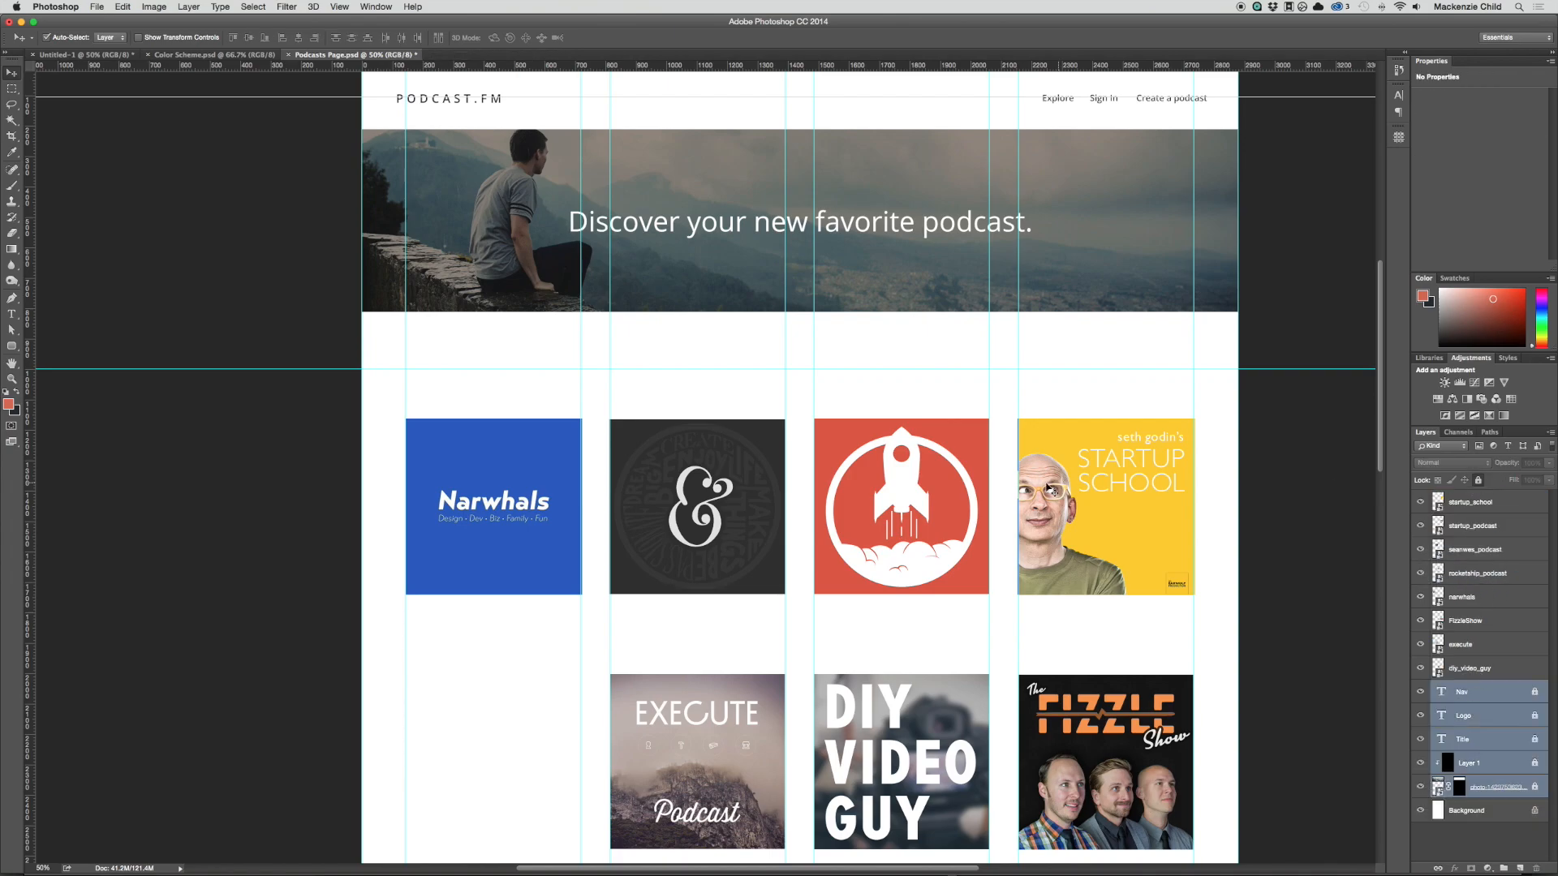
left_click(404, 124)
left_click_drag(814, 217, 1129, 222)
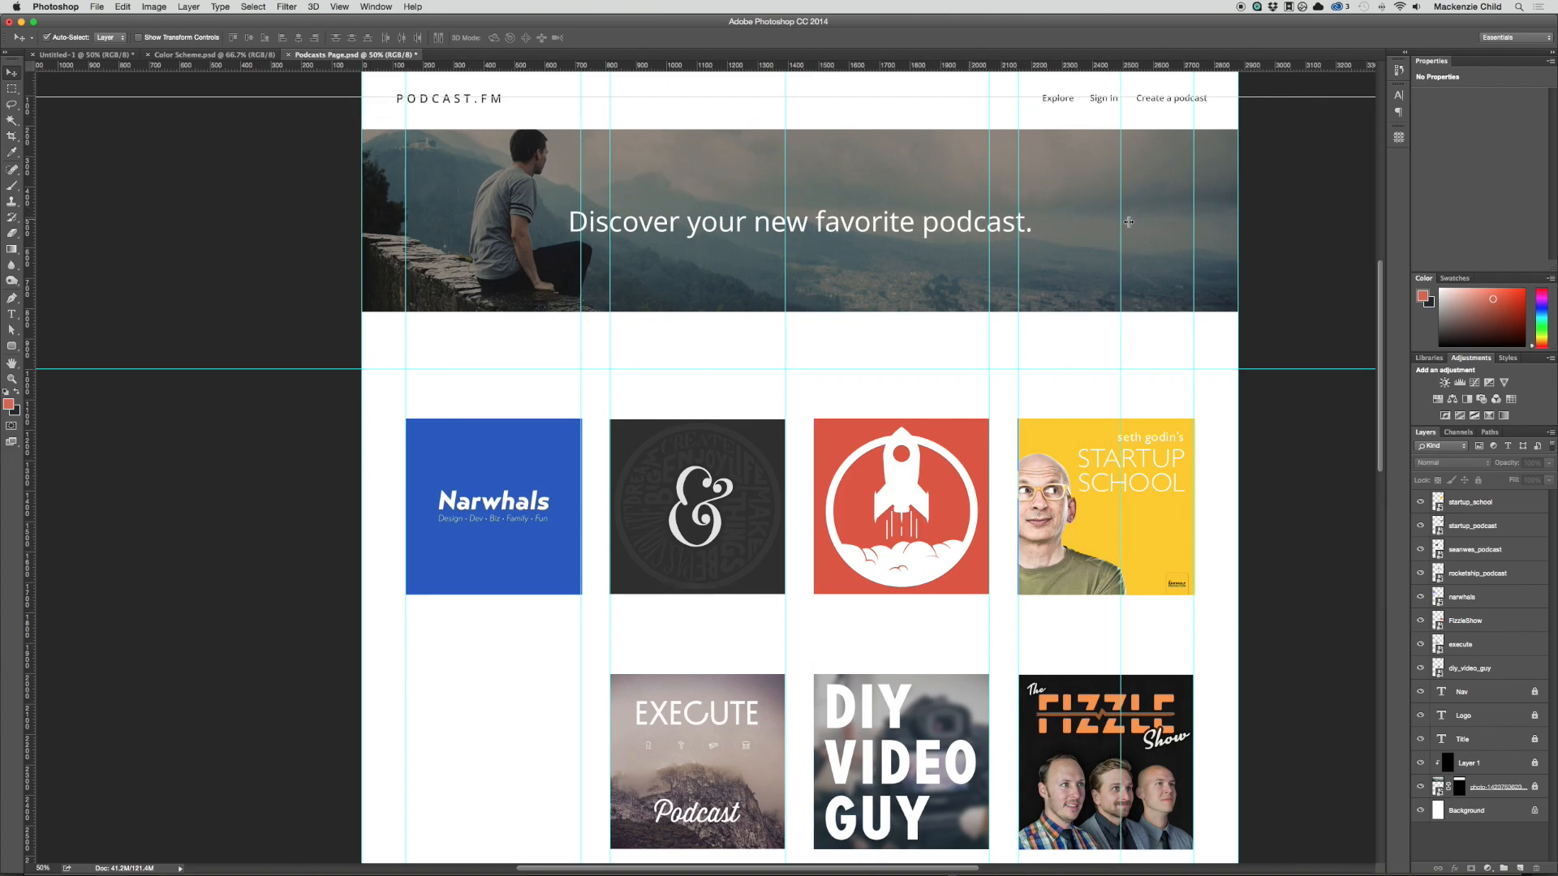
key("super+z")
Step: Select the three second-row covers together and shift them one column over so the row starts in the first column
scroll(898, 307, "down", 5)
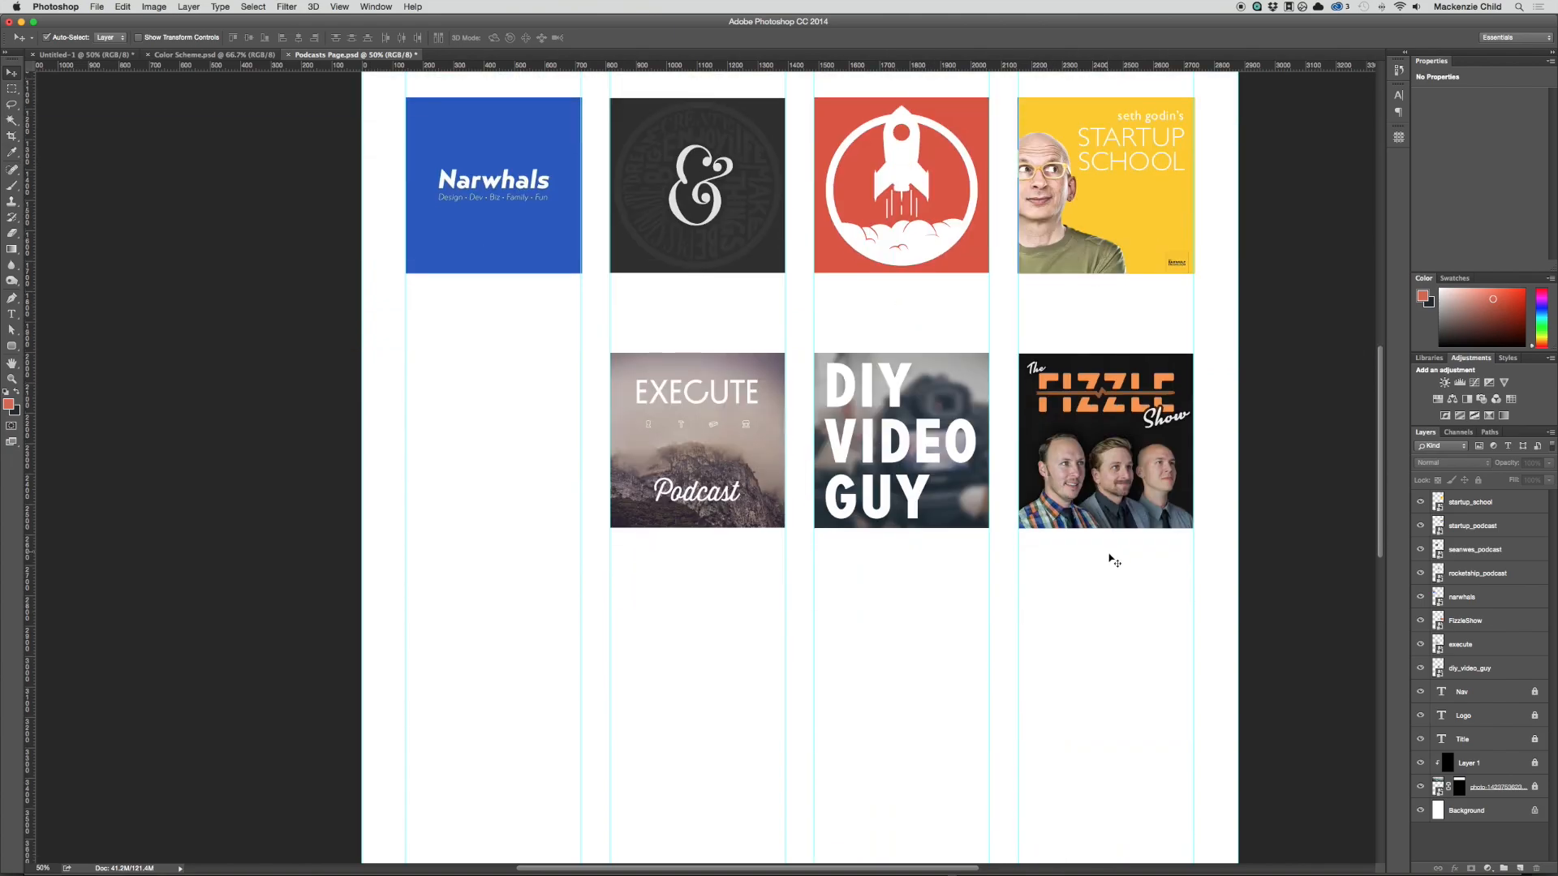
left_click_drag(1114, 560, 781, 426)
left_click_drag(899, 420, 694, 421)
scroll(750, 414, "up", 6)
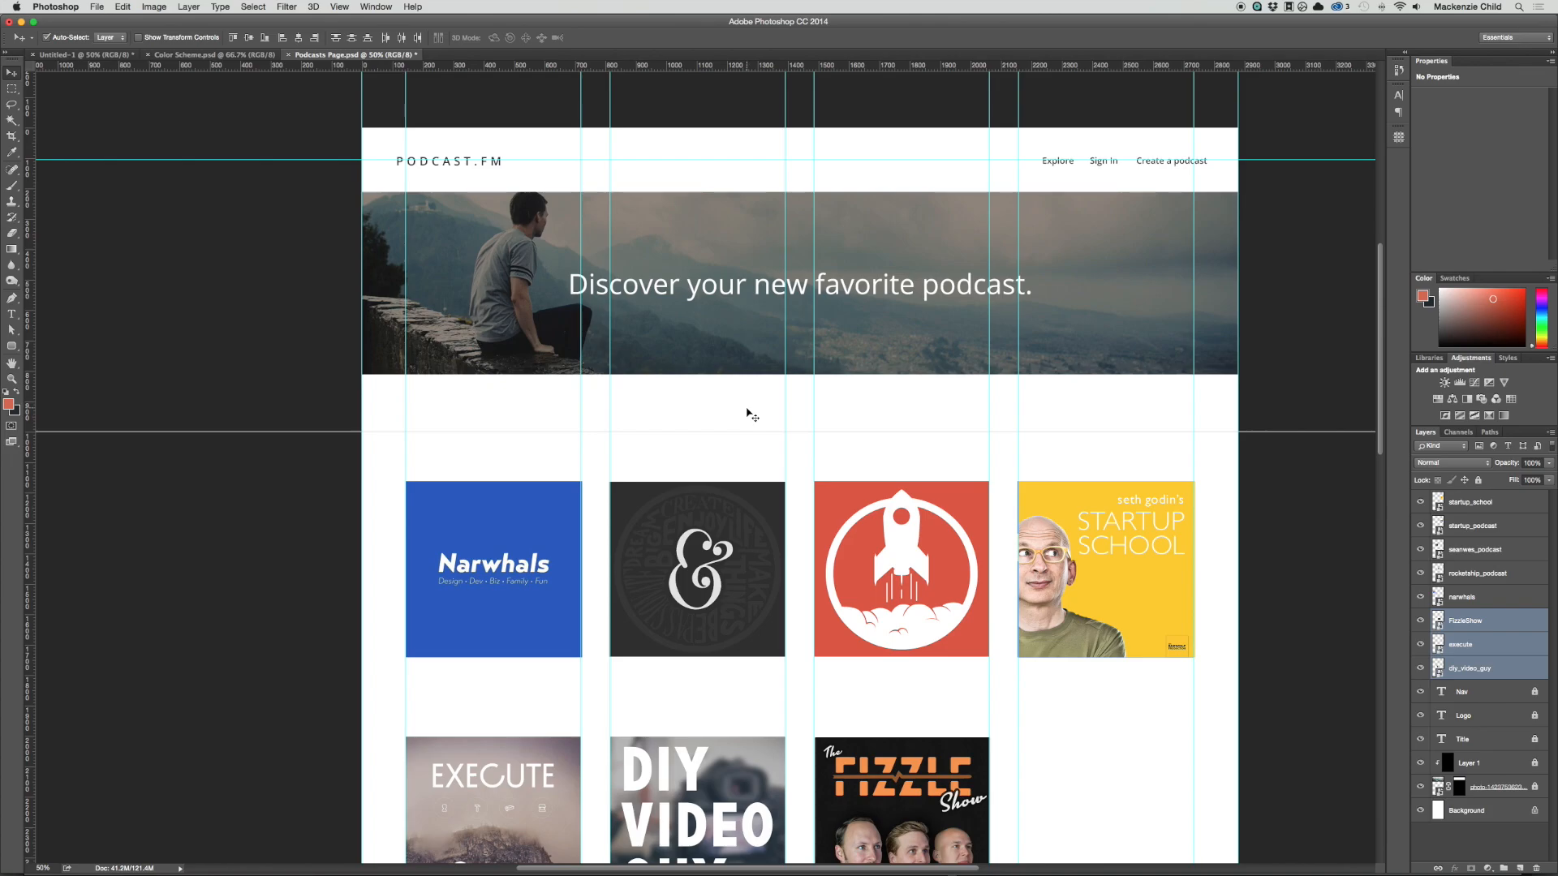
Step: Hide the guides and move the startup_podcast cover to the second row's fourth column, keeping startup_school in the first row
key("super+semicolon")
left_click_drag(1066, 529, 1066, 616)
left_click(1061, 524)
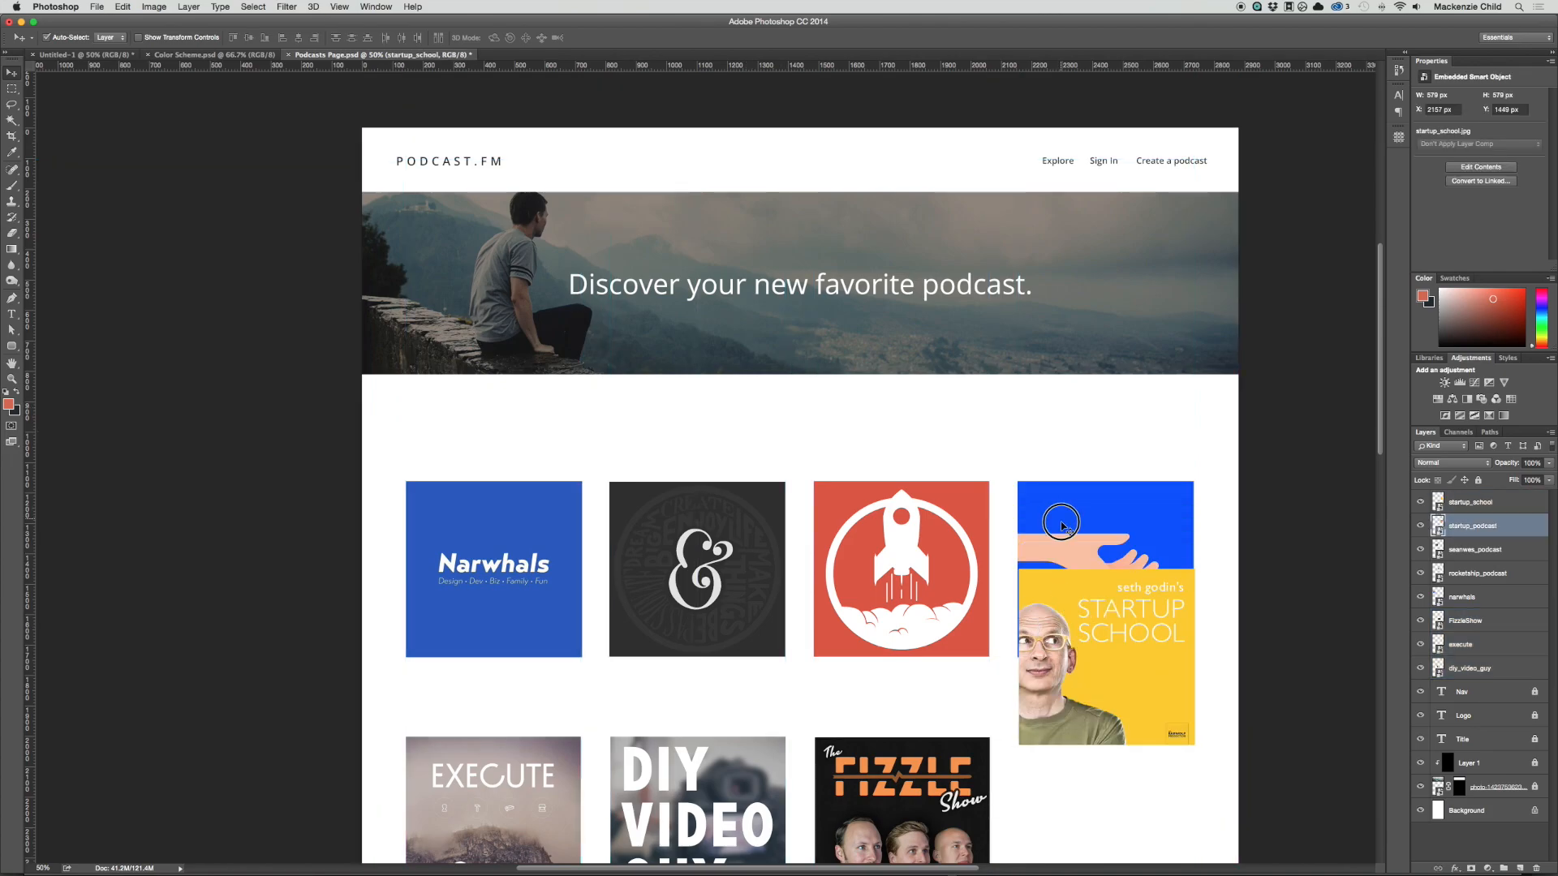
left_click_drag(1061, 523, 1061, 778)
left_click_drag(1070, 681, 1070, 595)
Step: Move the narwhals layer to the top of the layer stack
scroll(959, 560, "down", 2)
left_click_drag(932, 555, 1136, 546)
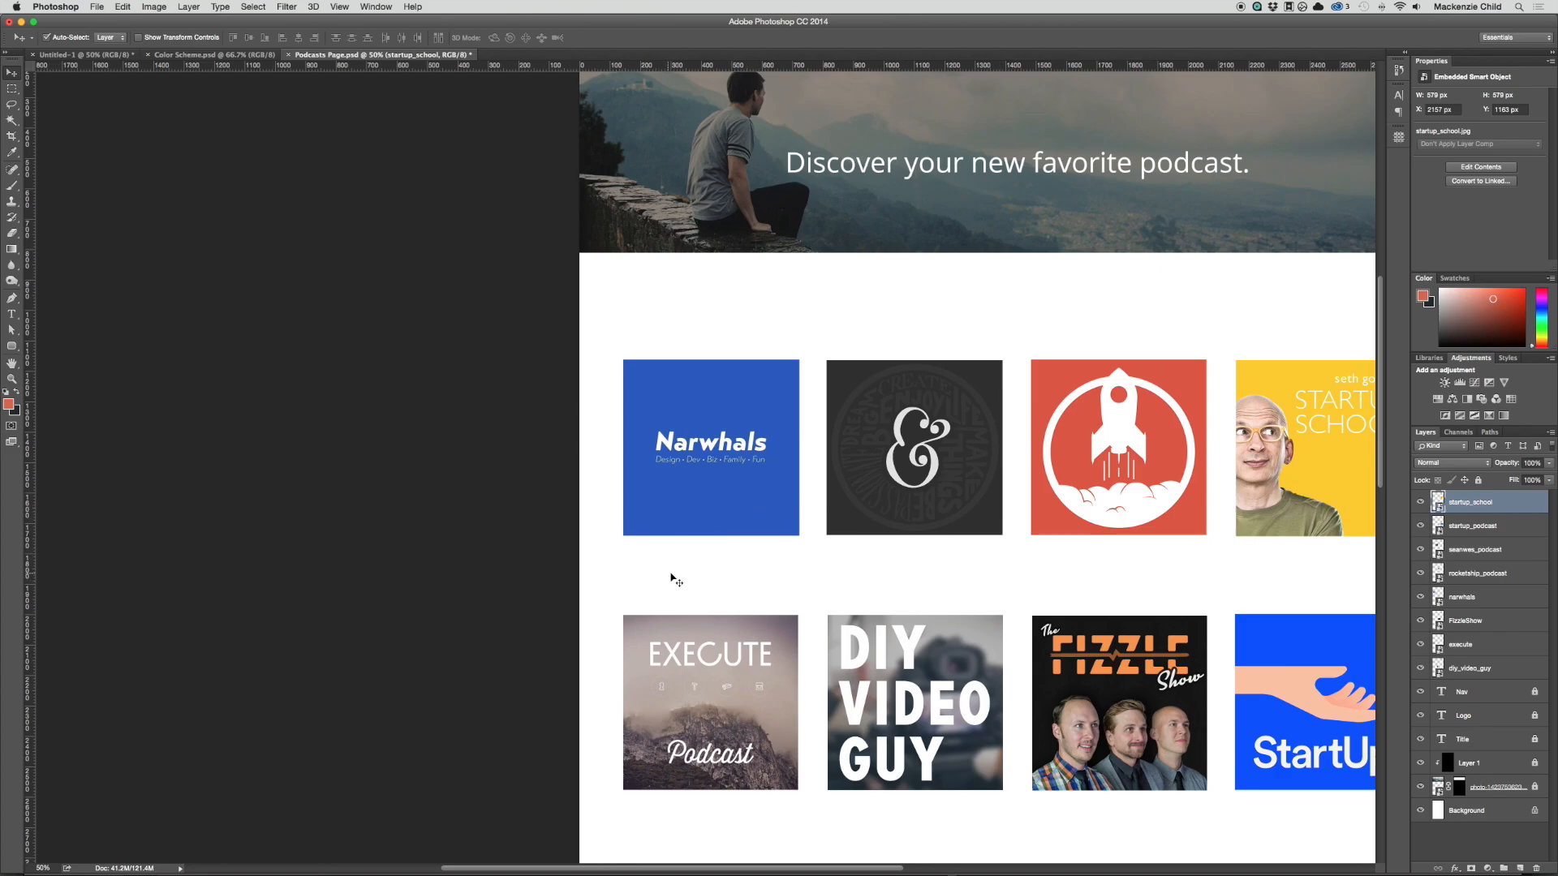
left_click(742, 439)
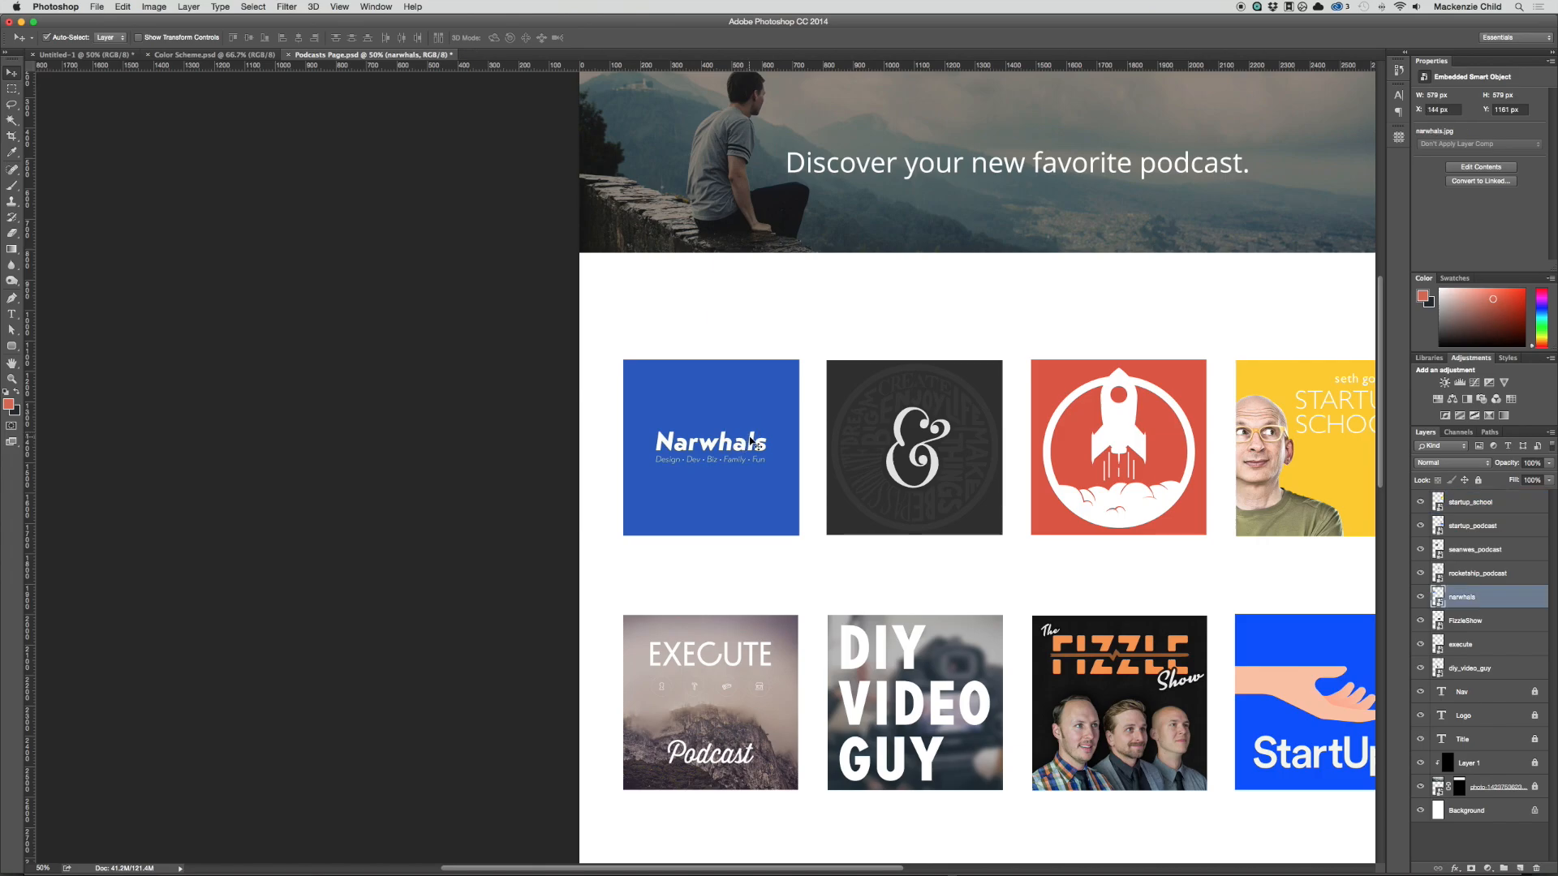
left_click_drag(1465, 586, 1473, 490)
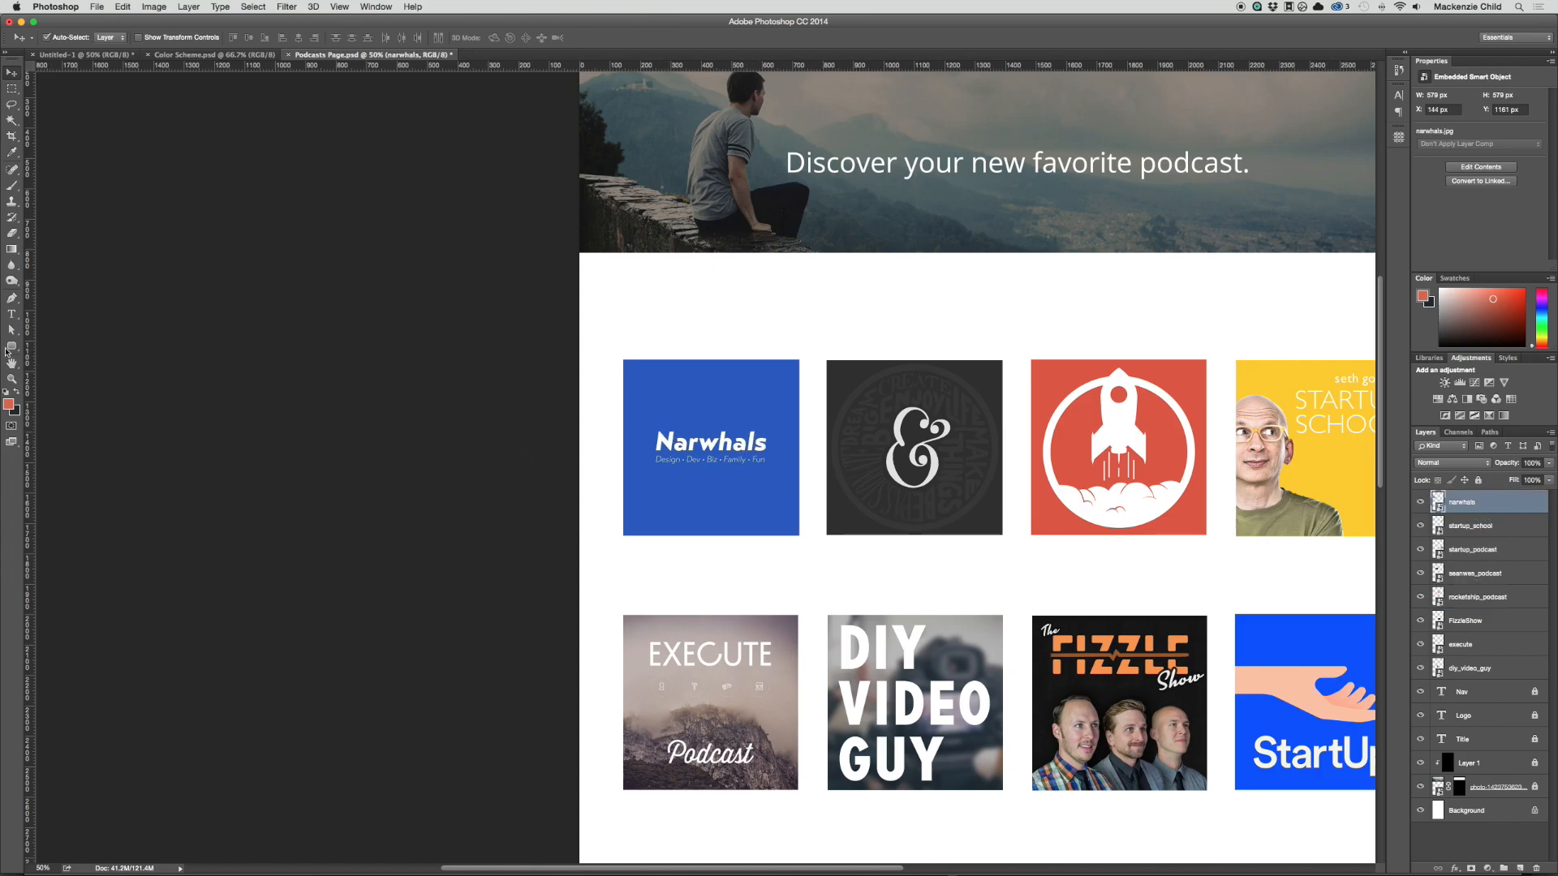
Step: Draw a 576 × 757 px rounded rectangle with 5 px corners around the Narwhals cover and the space below it, using the guides
left_click_drag(14, 351, 57, 358)
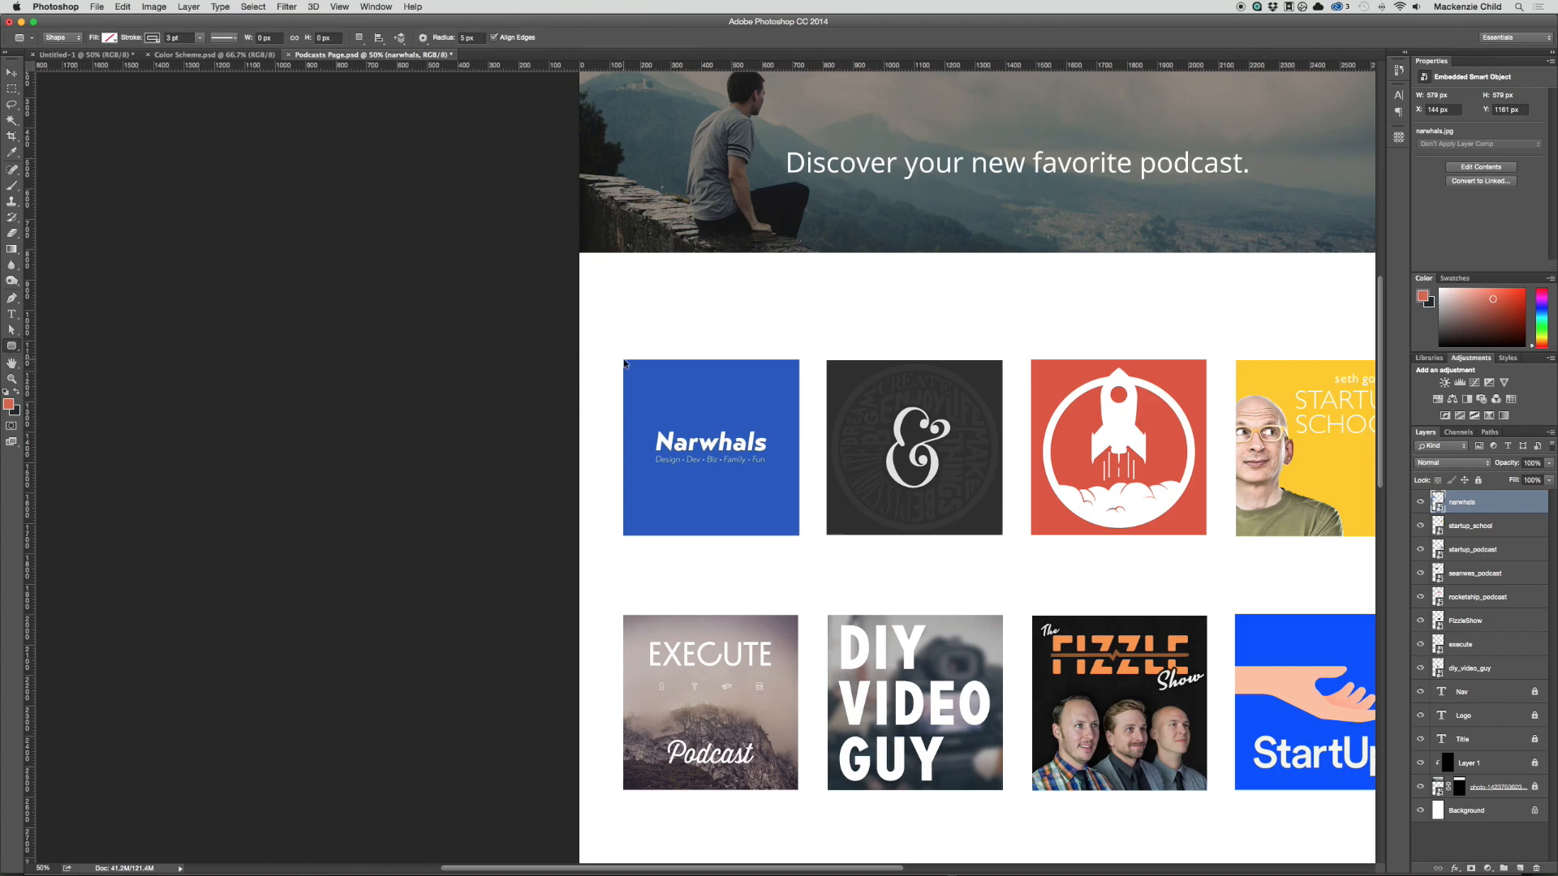
key("super+semicolon")
left_click_drag(623, 359, 798, 590)
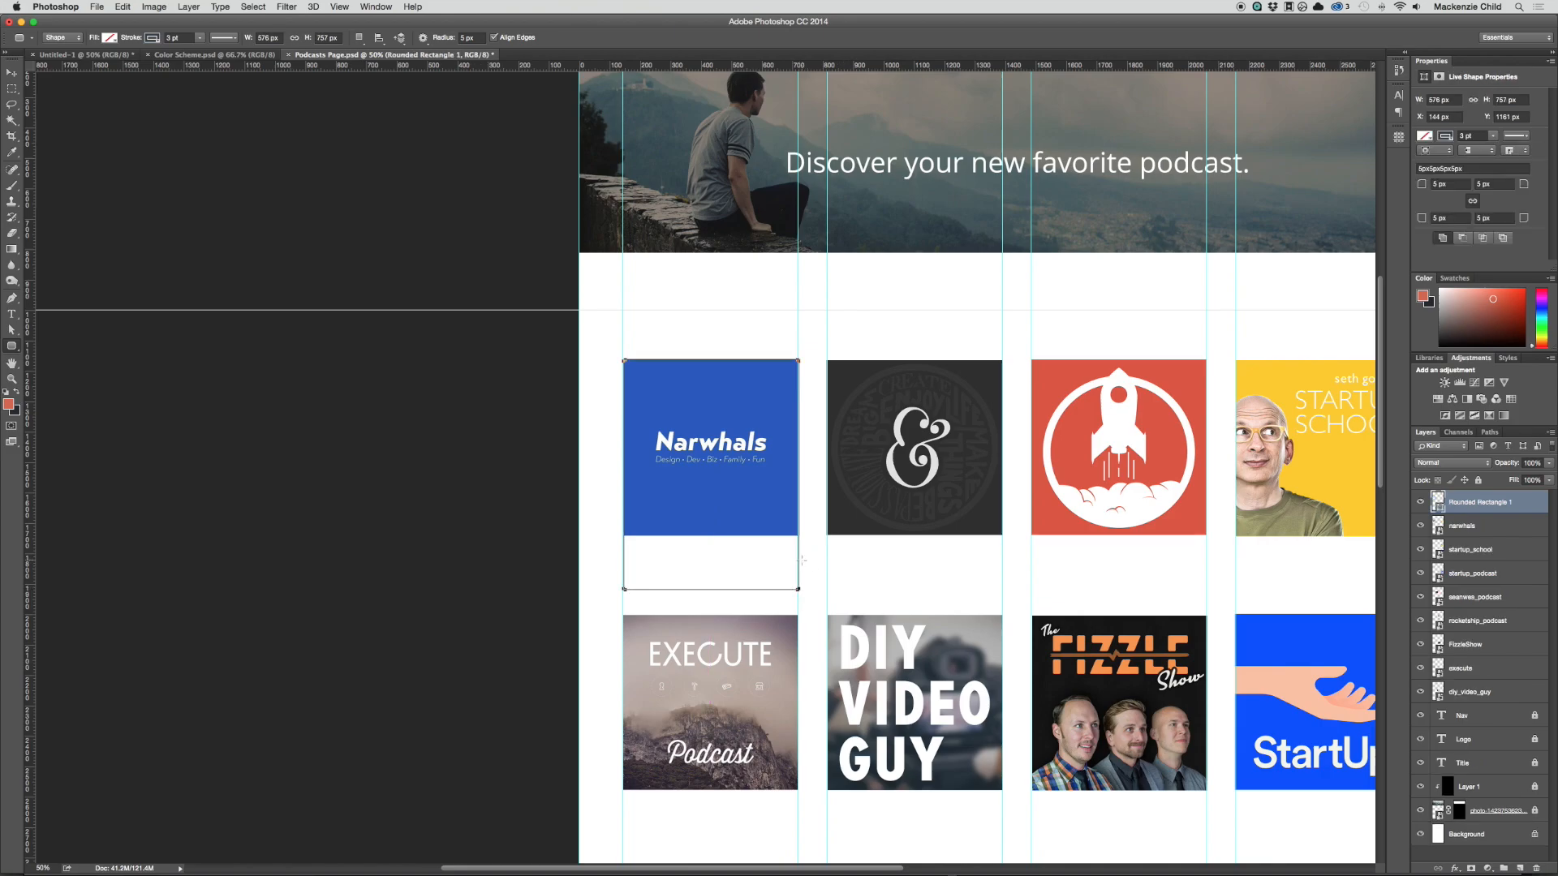
key("v")
left_click(855, 579)
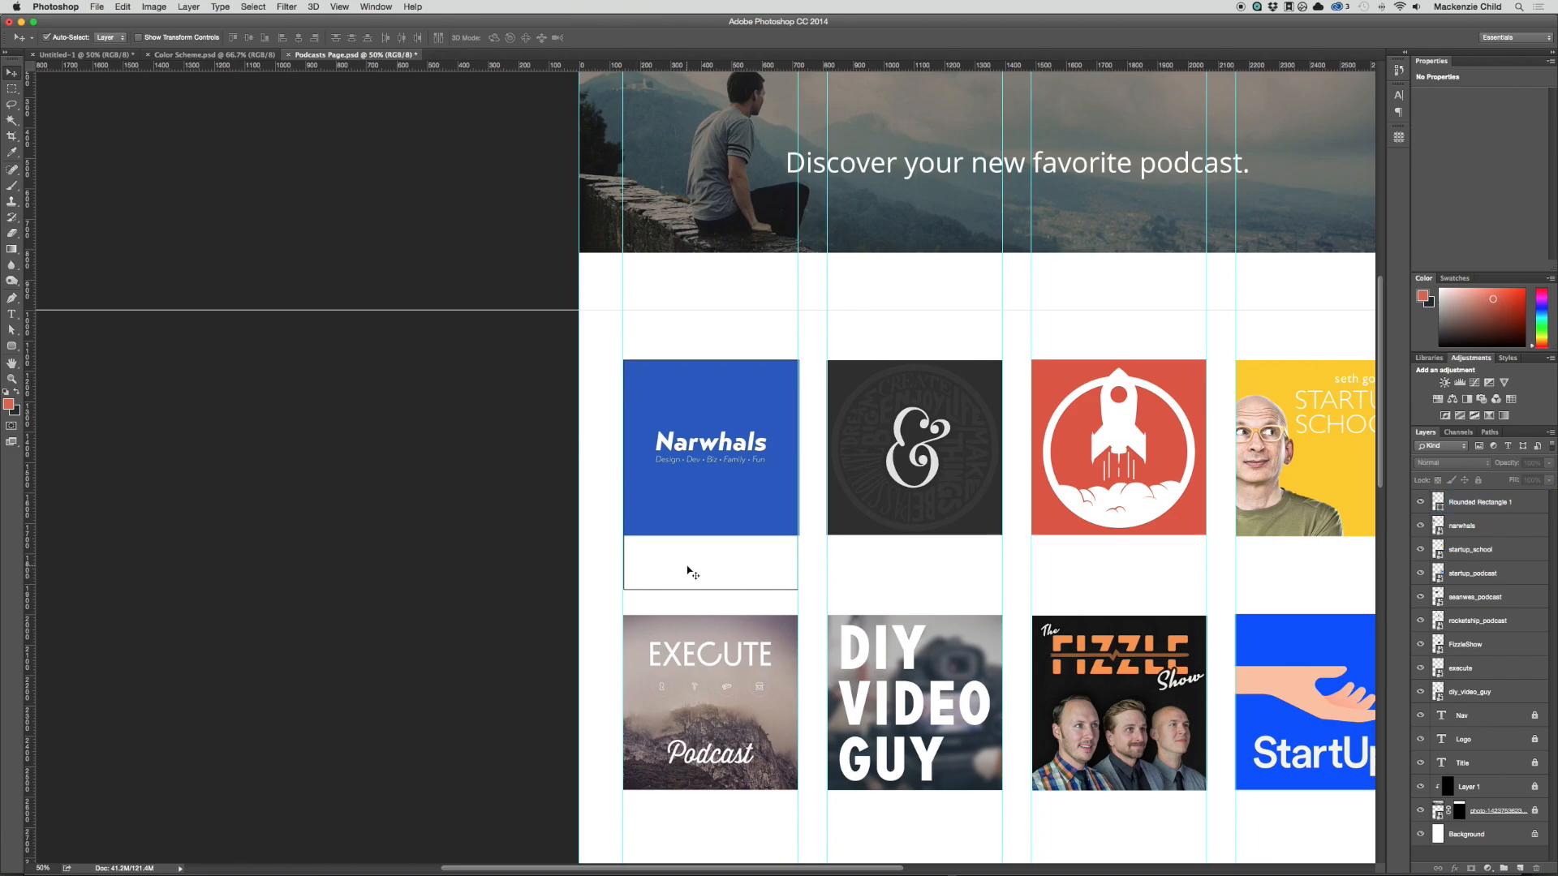
key("super+semicolon")
Step: Remove the stroke from the rounded rectangle around the Narwhals cover
left_click(712, 570)
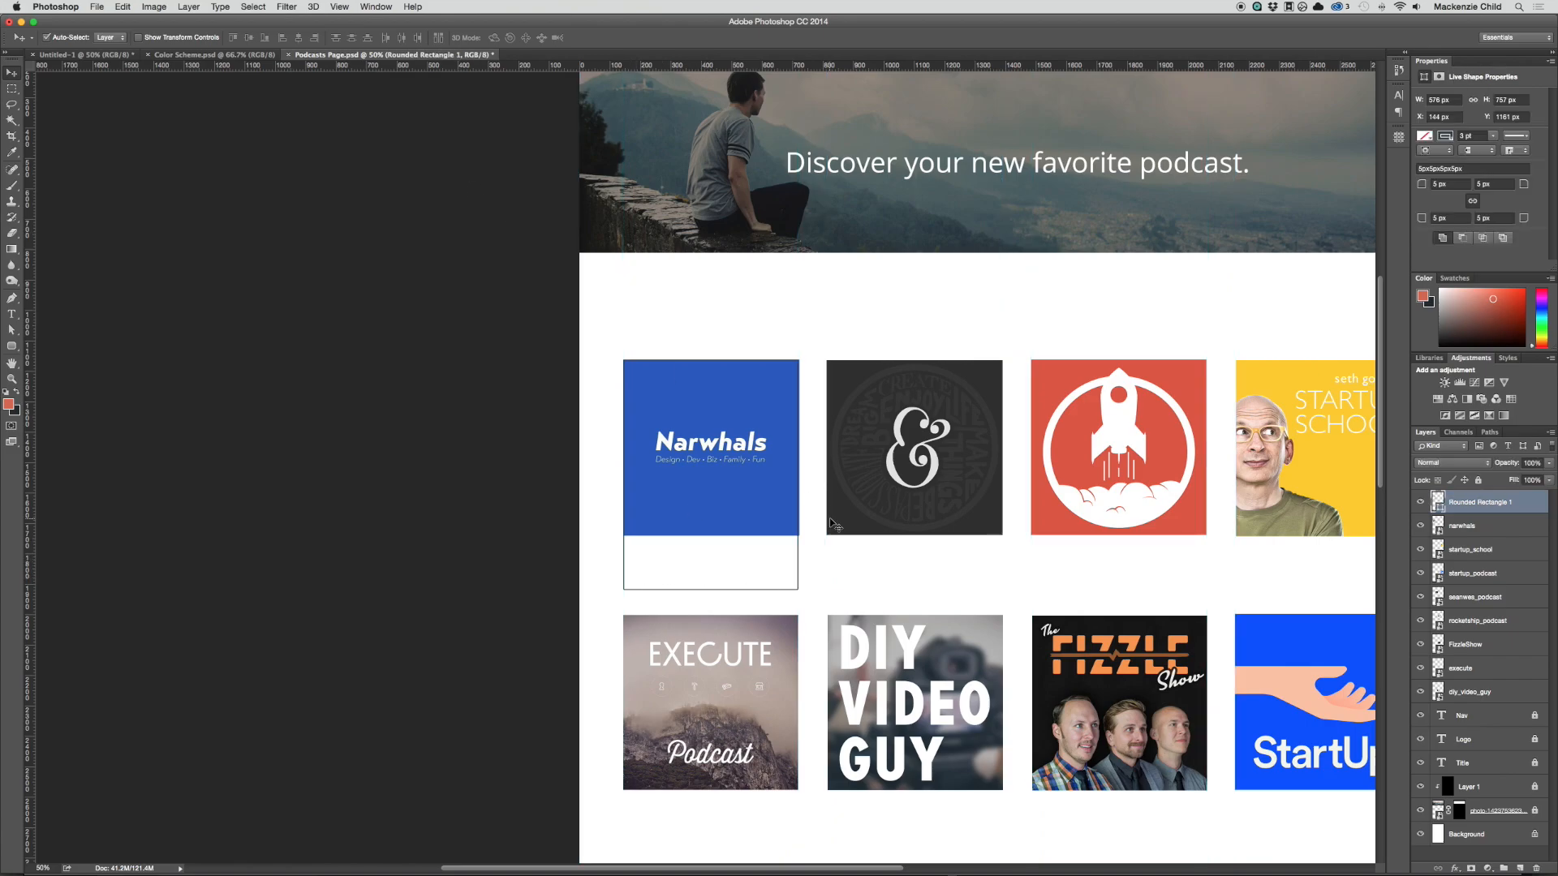
key("a")
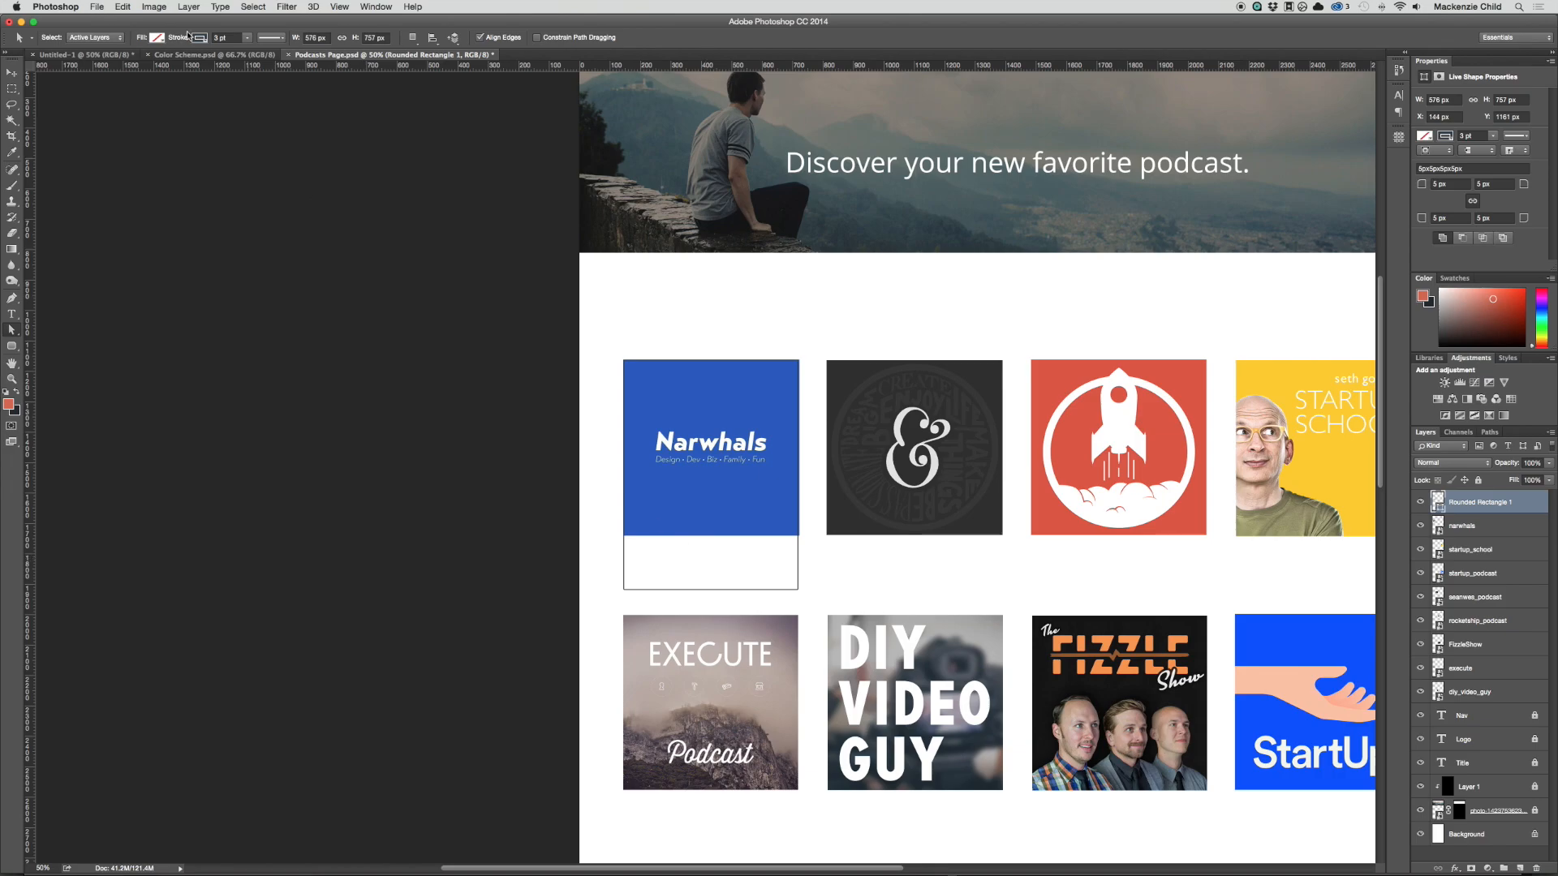
left_click(200, 41)
left_click(150, 63)
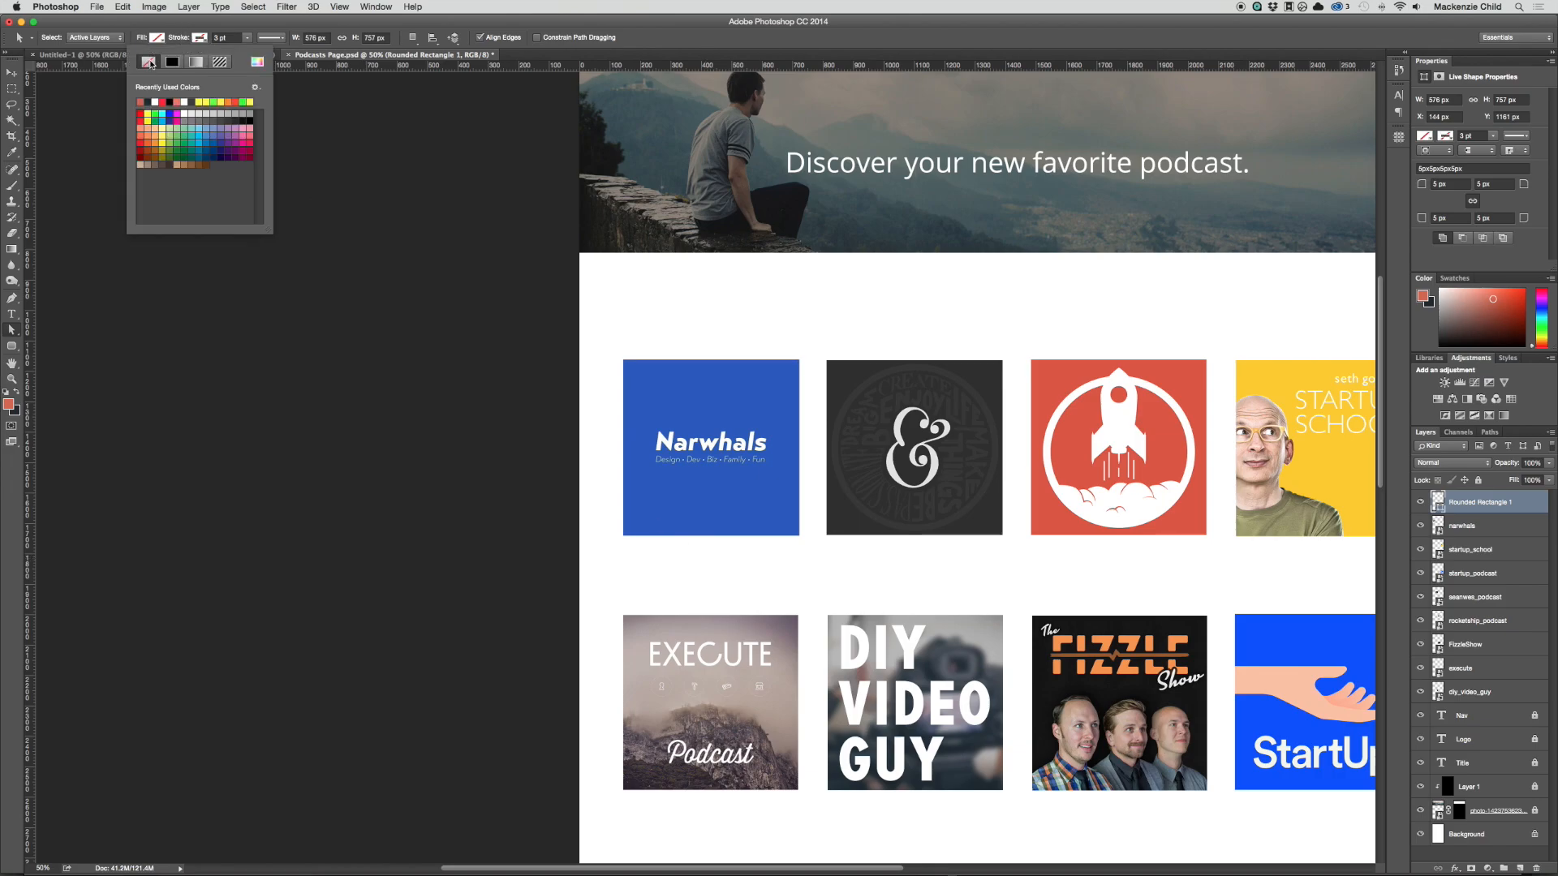
left_click(203, 22)
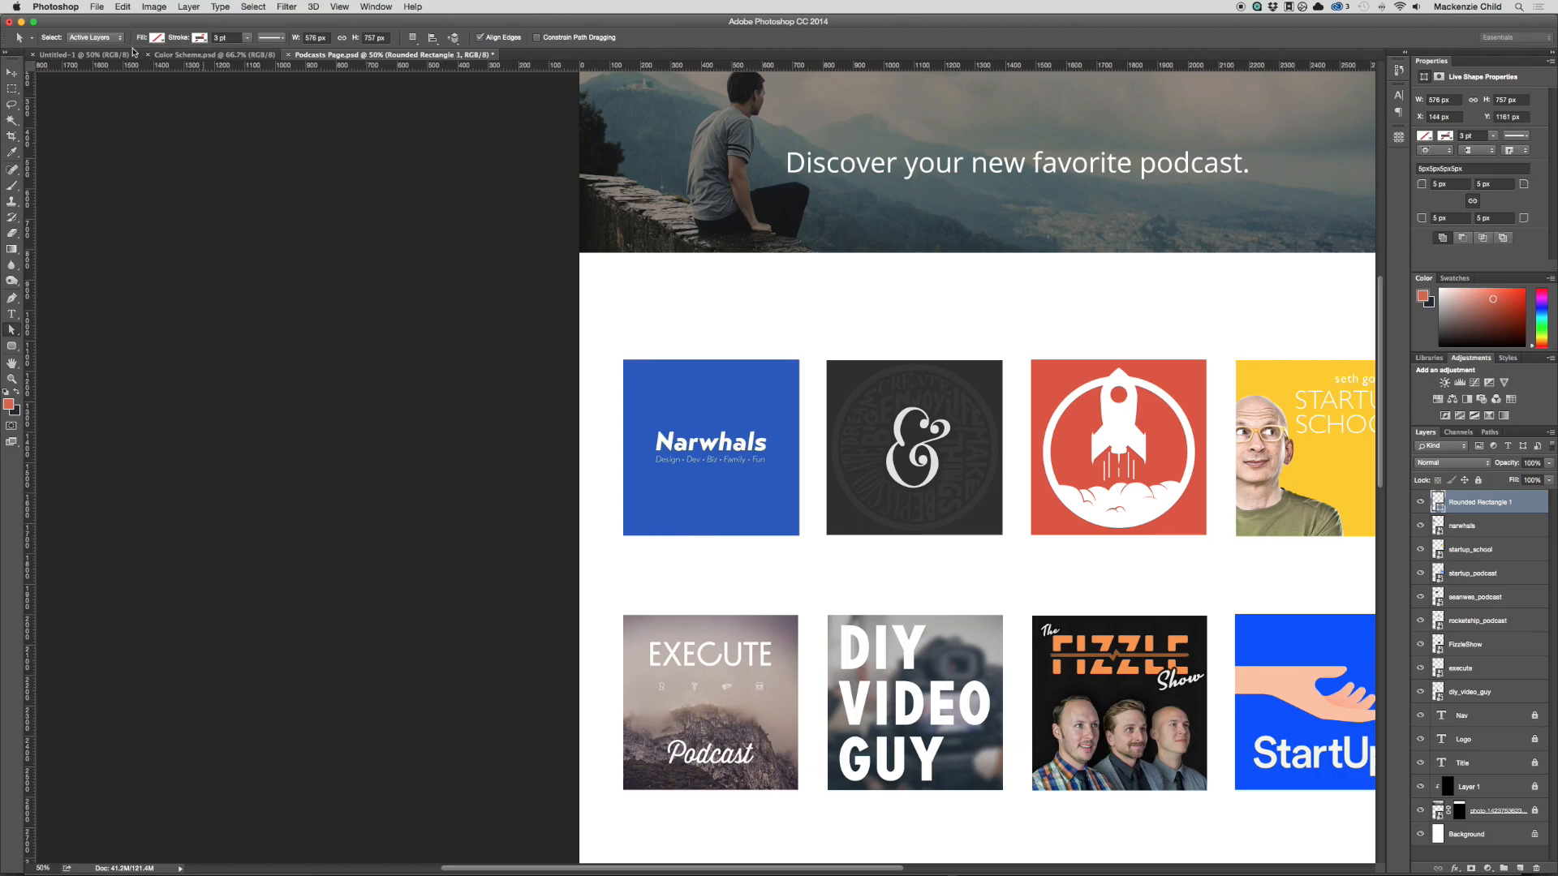
Step: Fill the rounded rectangle with white and place its layer directly beneath the narwhals layer
left_click(156, 38)
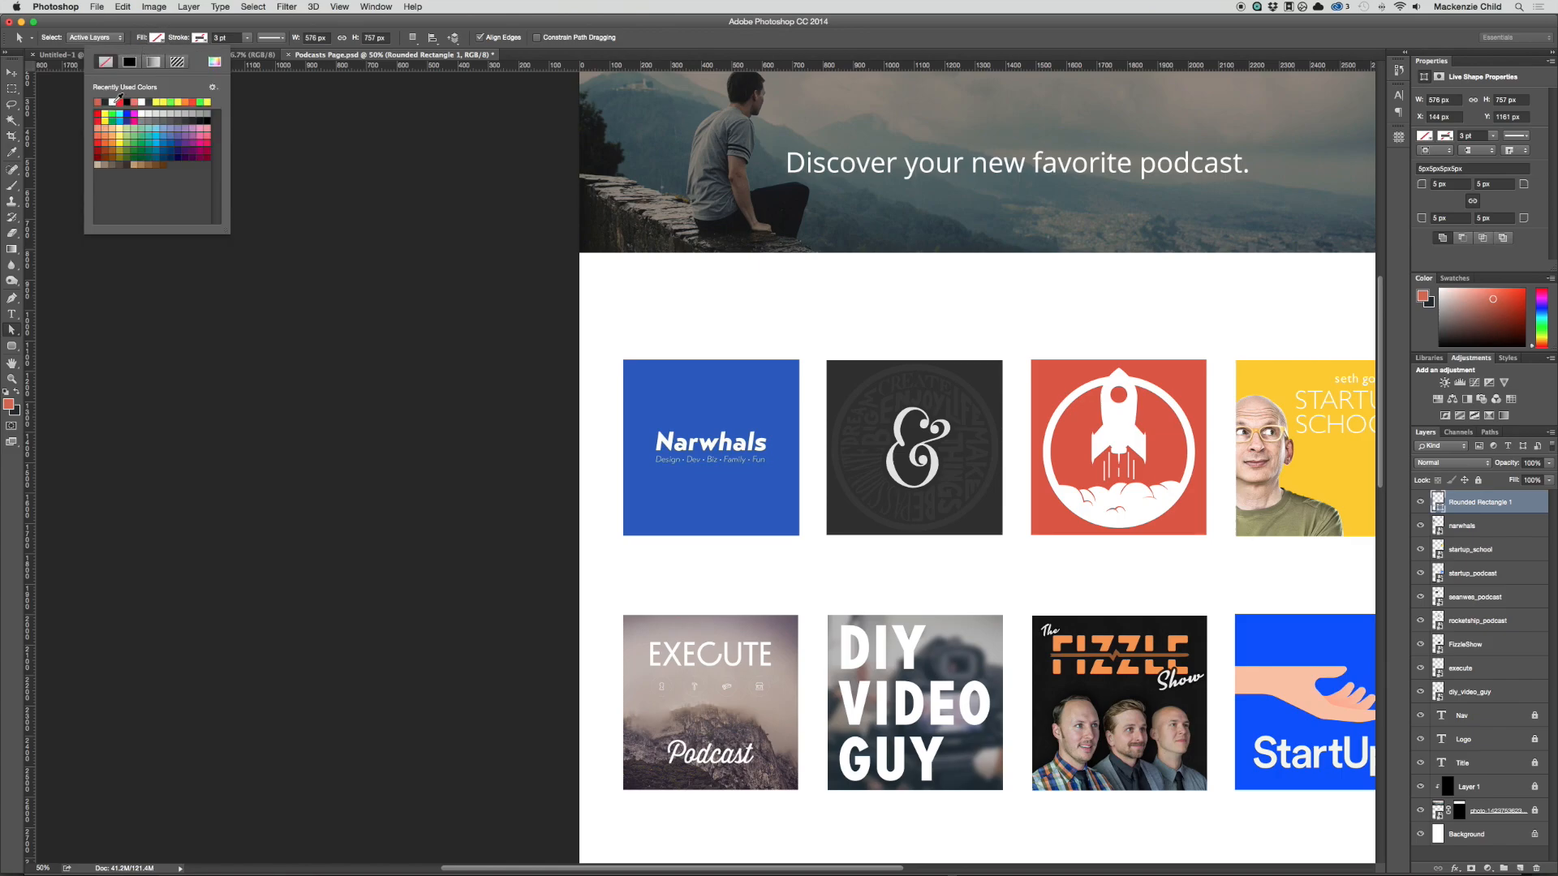
left_click(116, 102)
left_click(164, 22)
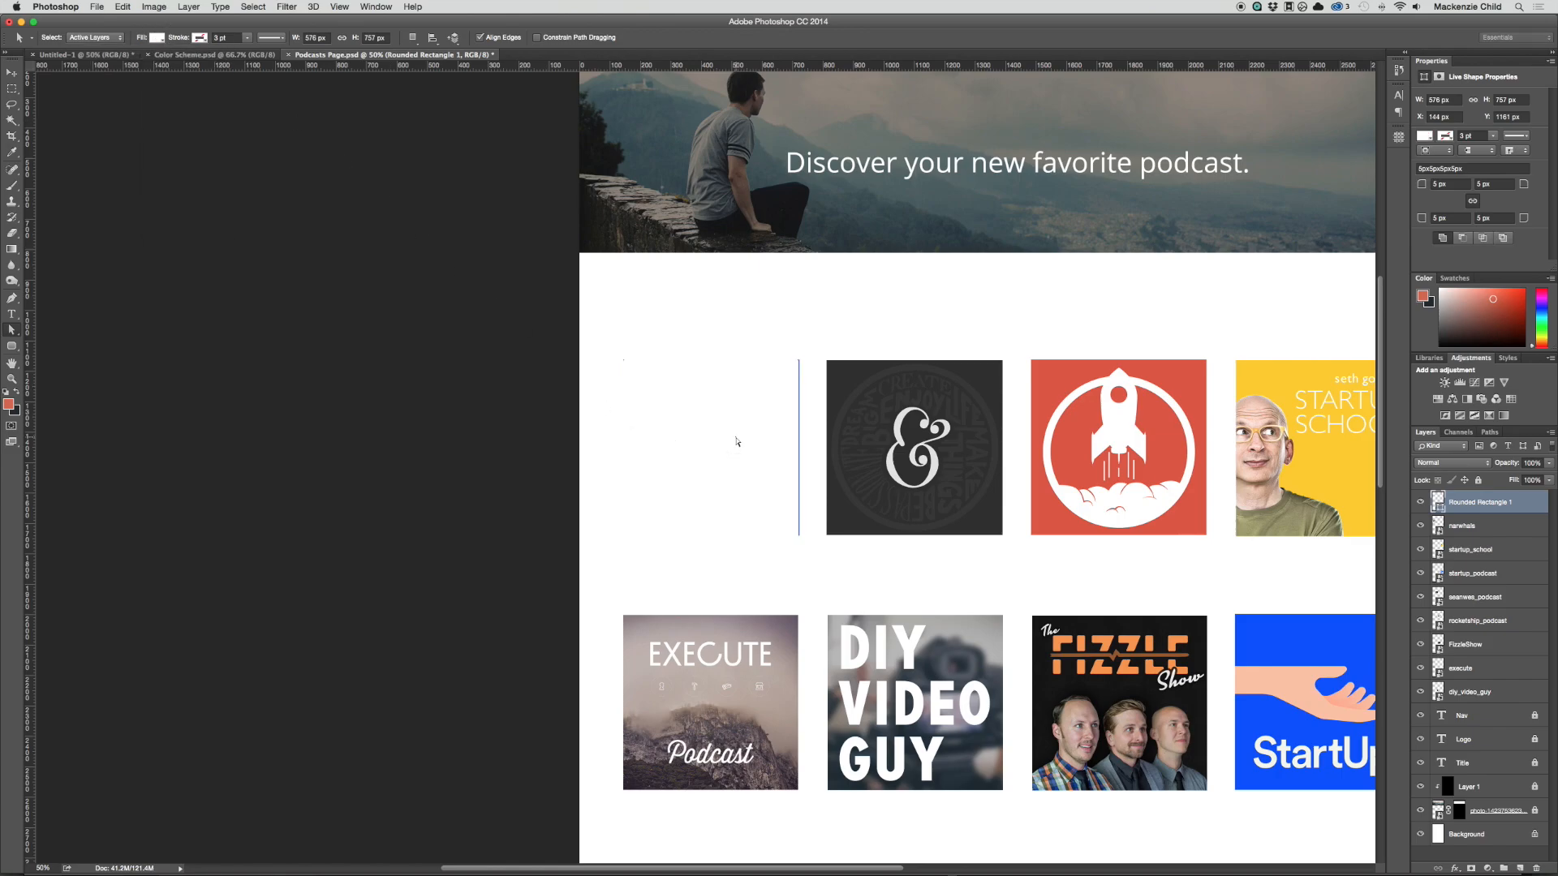
left_click_drag(1501, 503, 1495, 529)
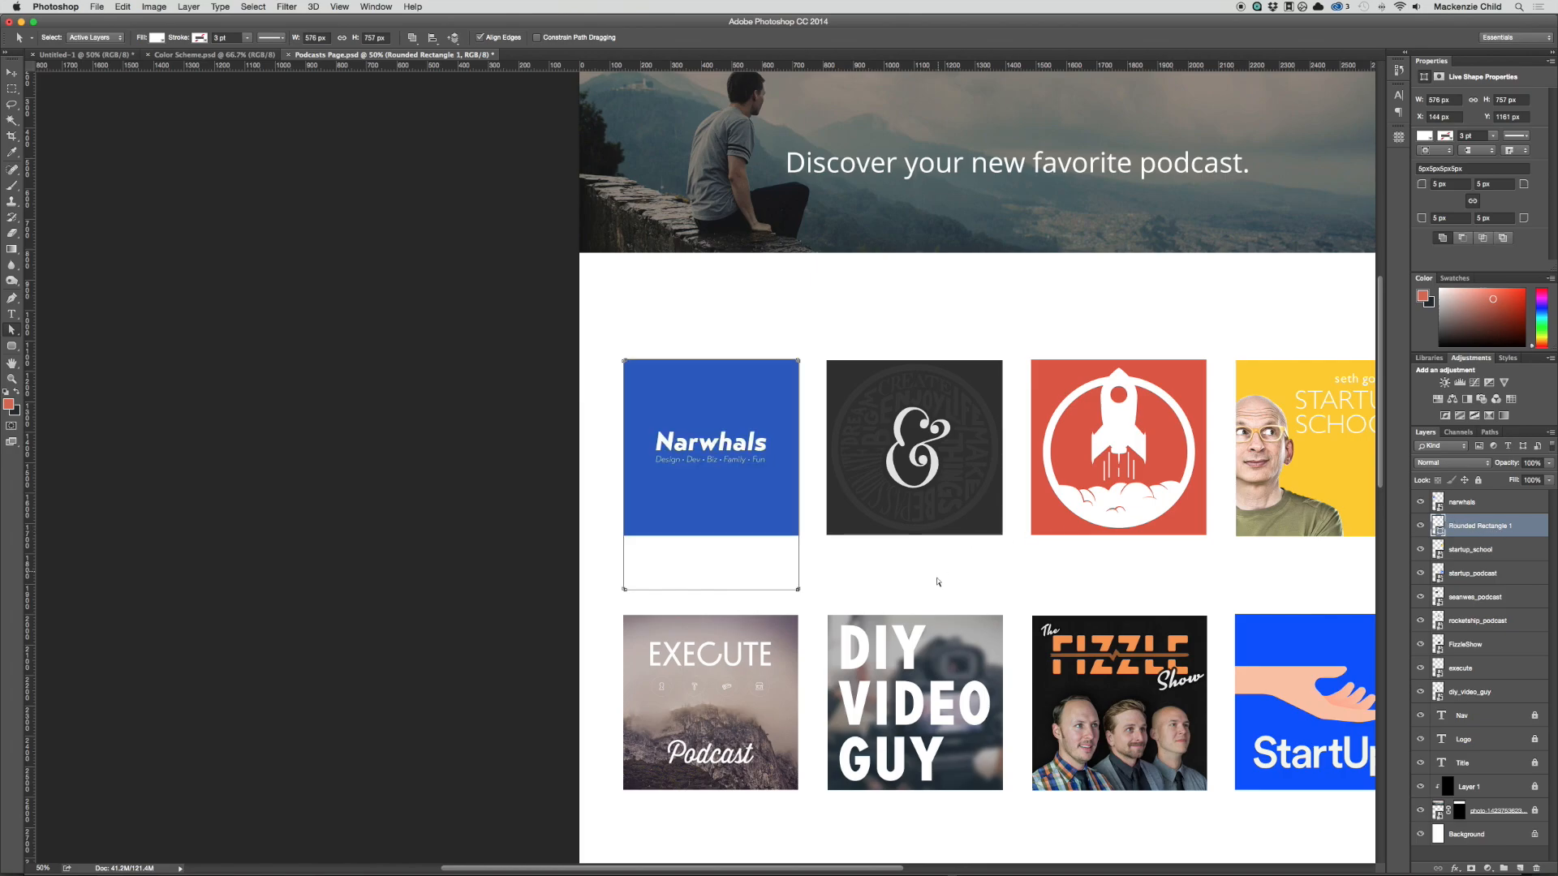
Step: Add a drop shadow to the white card rectangle with a 90° angle, 3 px distance and 2 px size
double_click(1529, 531)
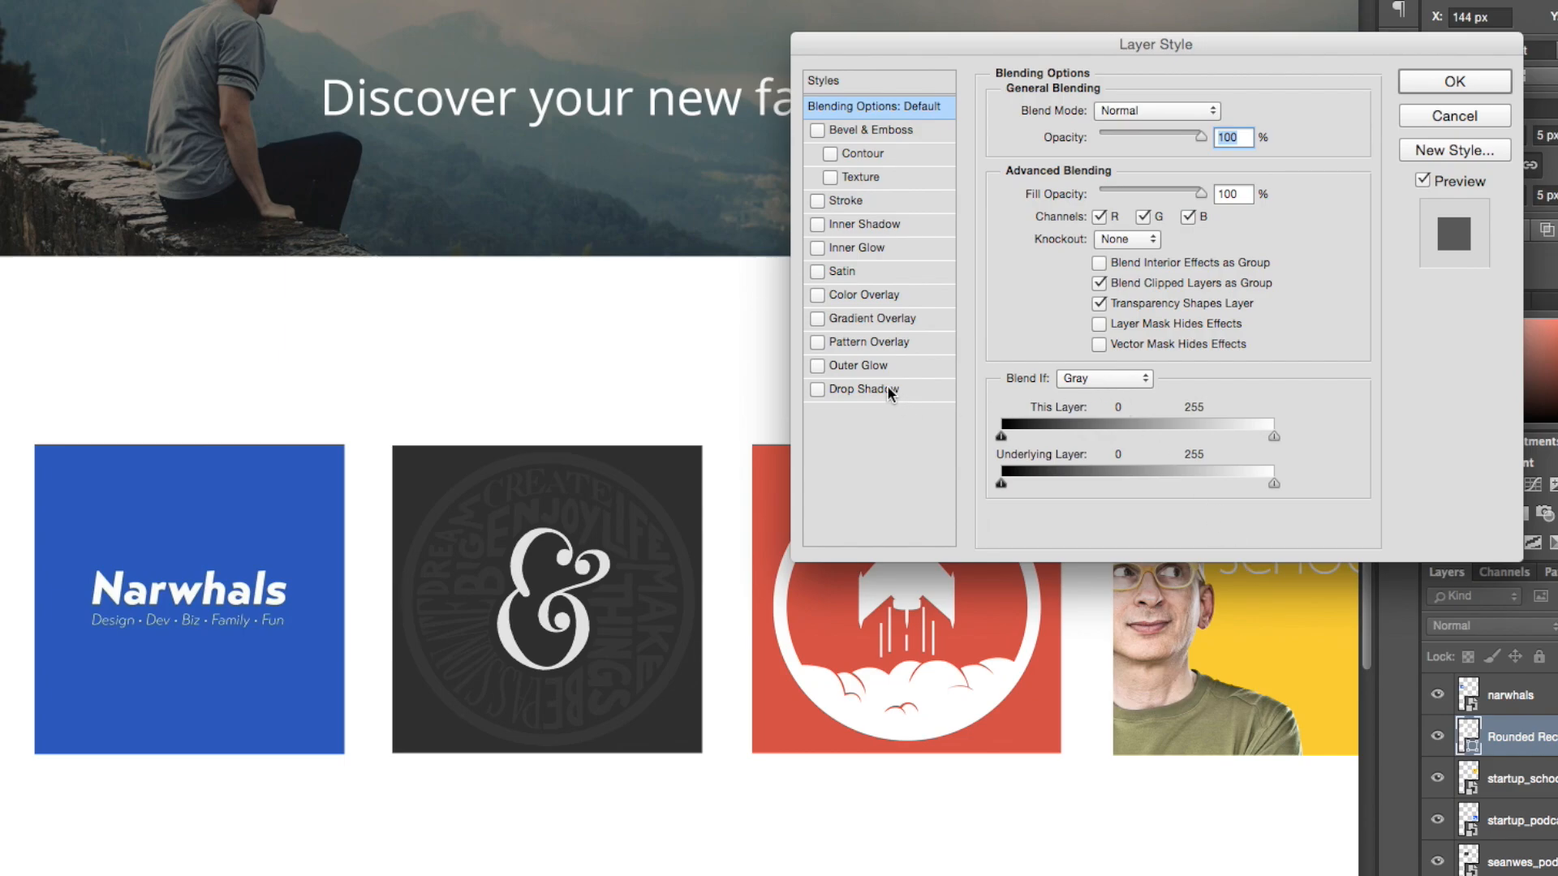
left_click(874, 391)
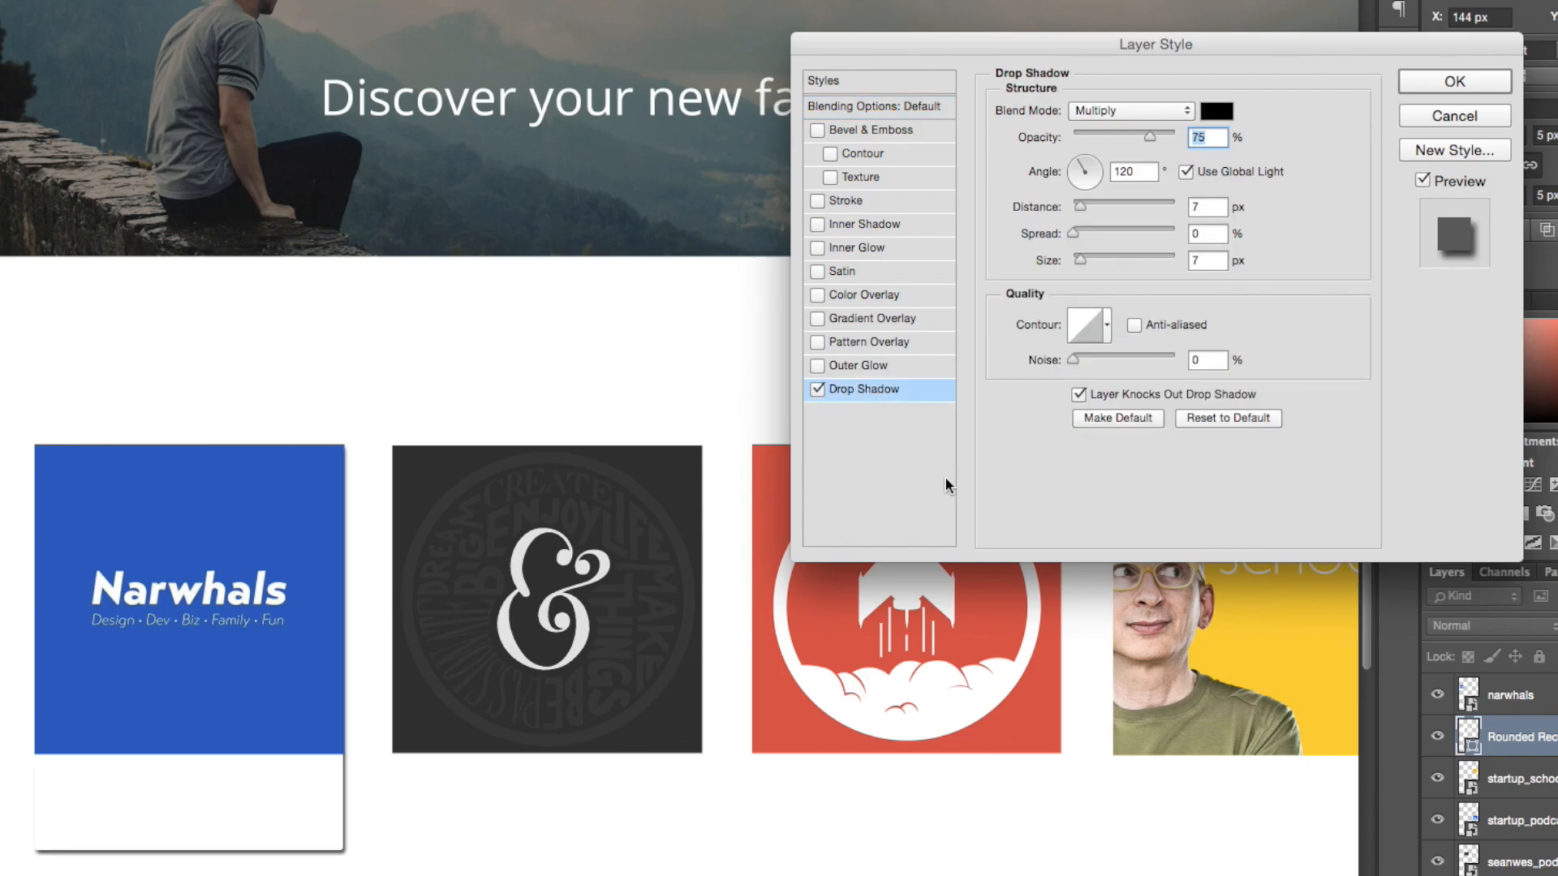
key("Tab")
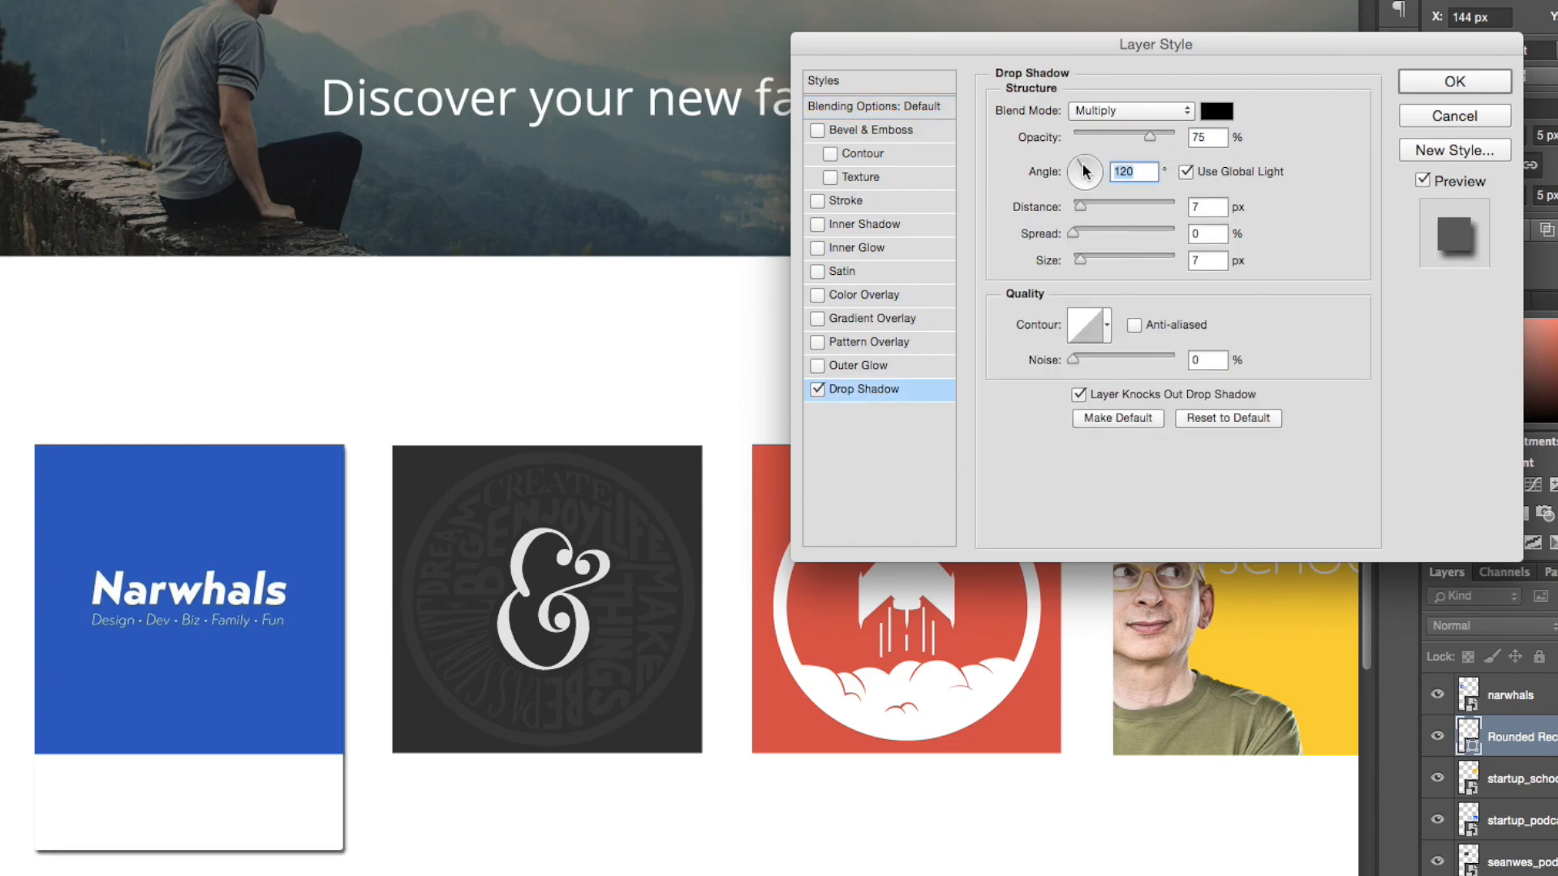
type("90")
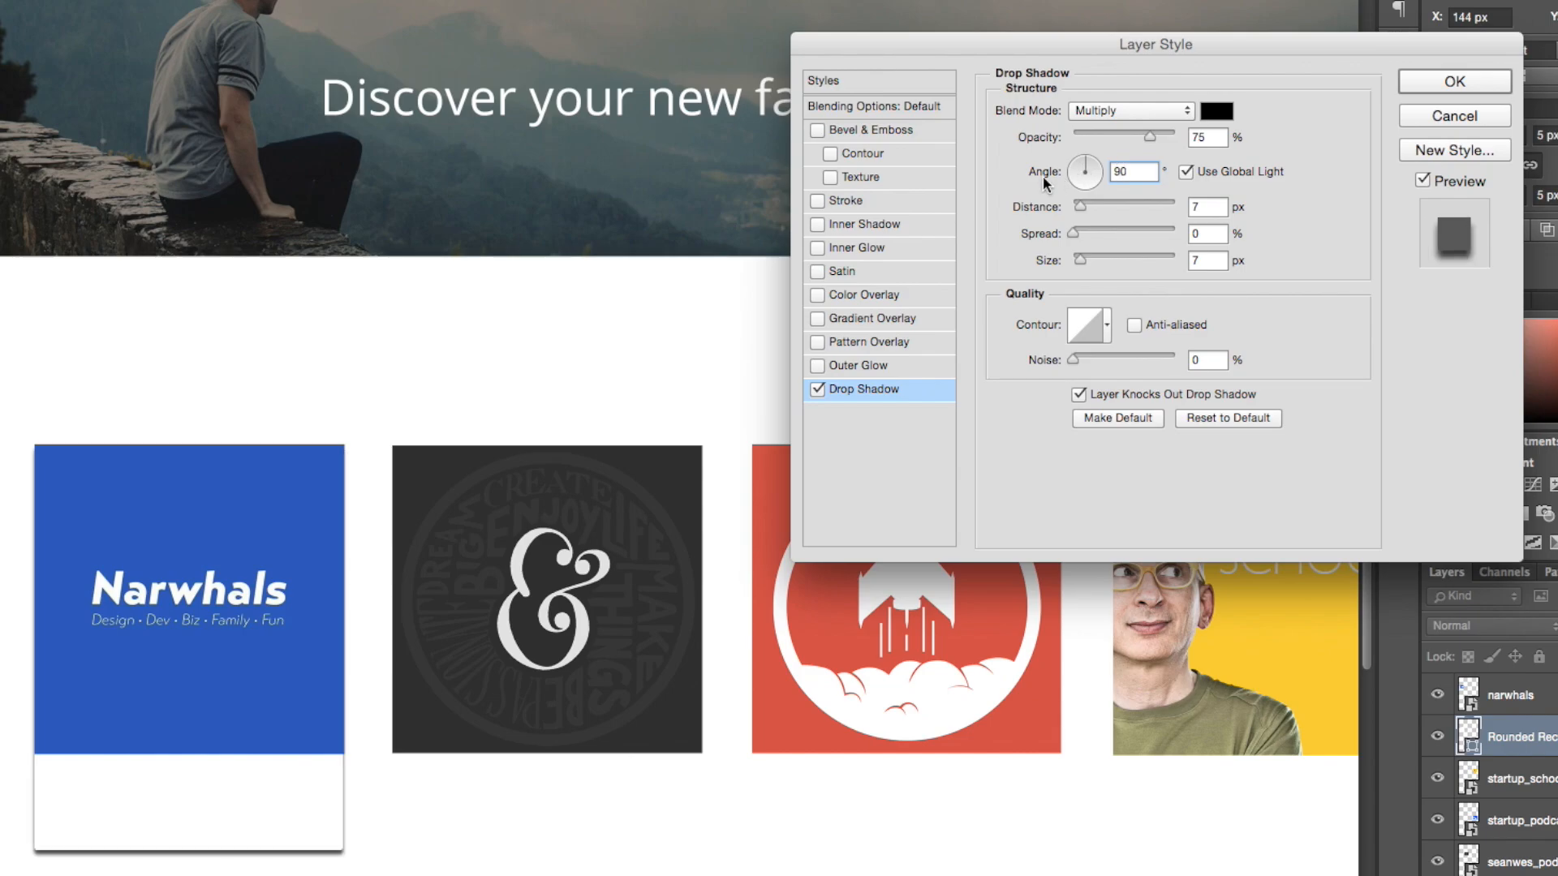
left_click(1080, 206)
left_click_drag(1080, 206, 1079, 265)
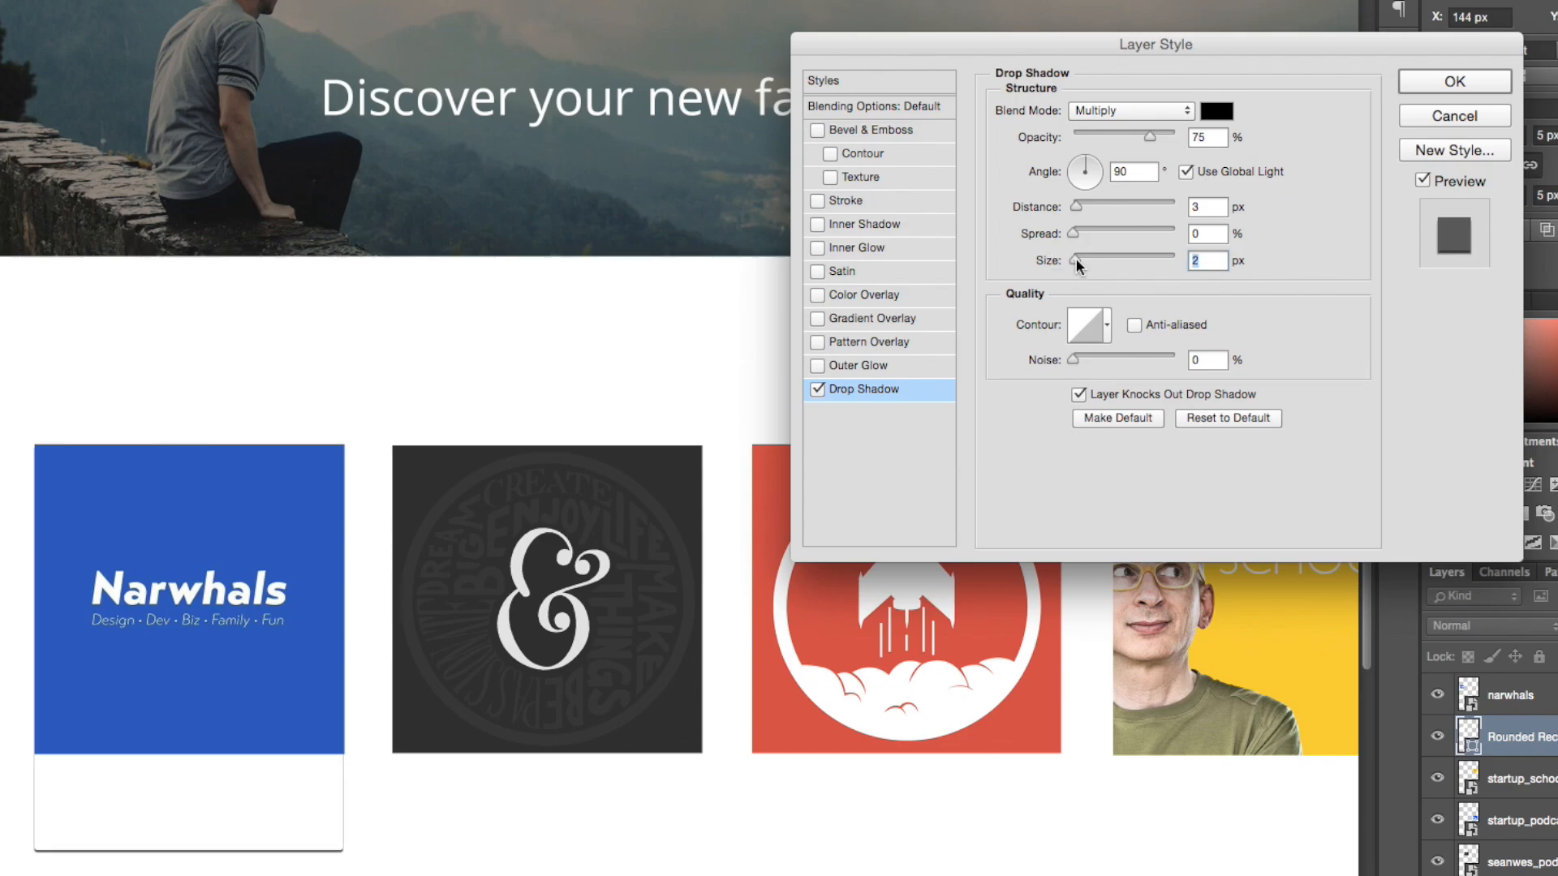
Step: Set the card's drop shadow to Normal blend mode, 20% opacity and 6 px size, apply it and deselect the layer
left_click(1138, 115)
left_click(1139, 110)
left_click(1144, 111)
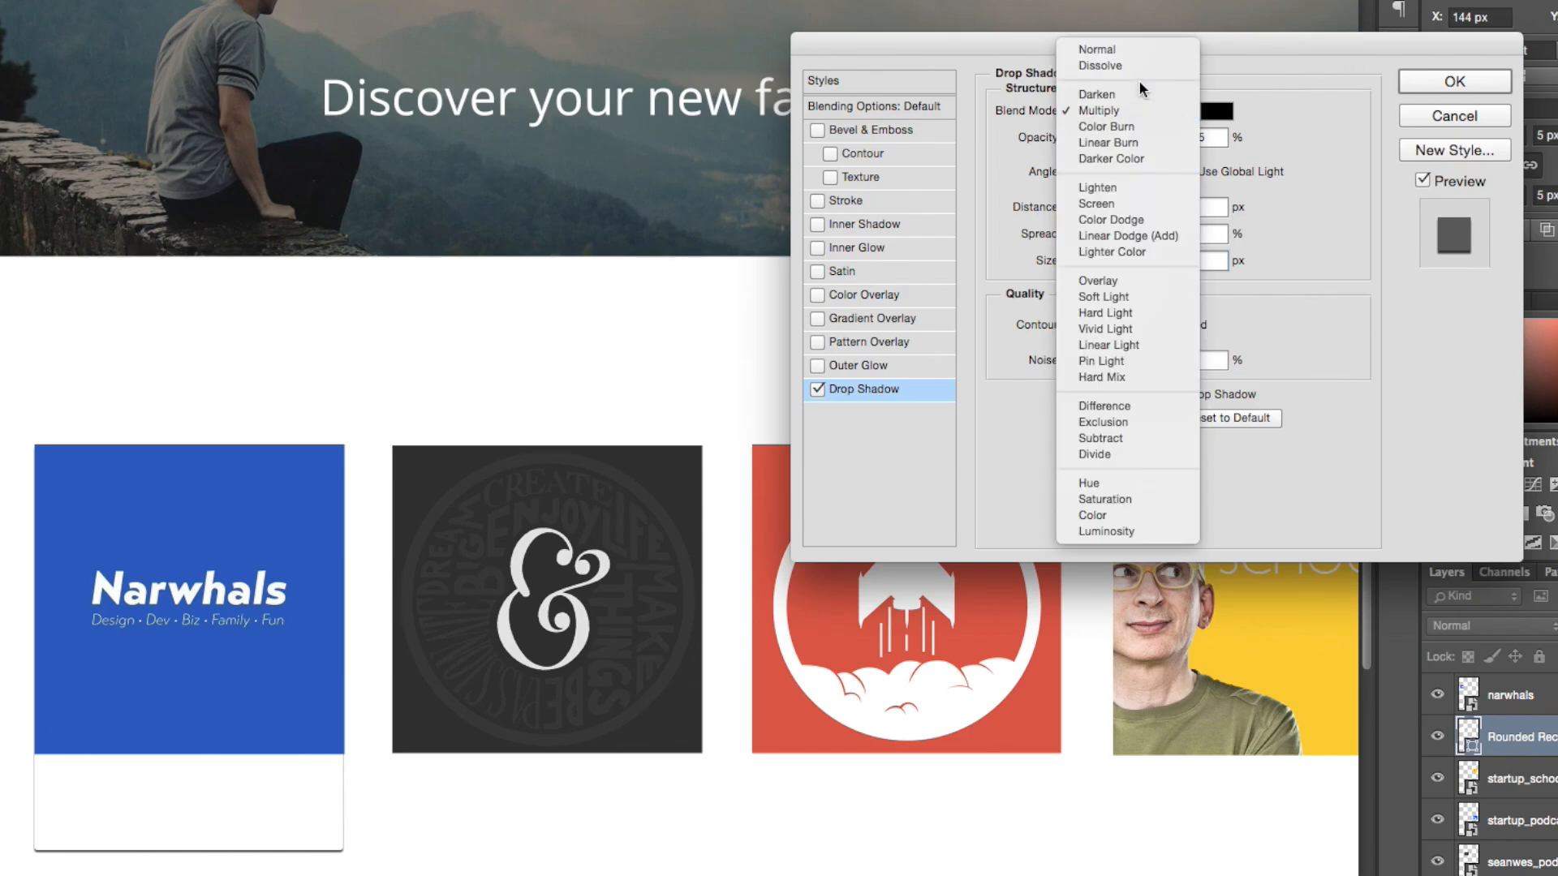
left_click(1111, 50)
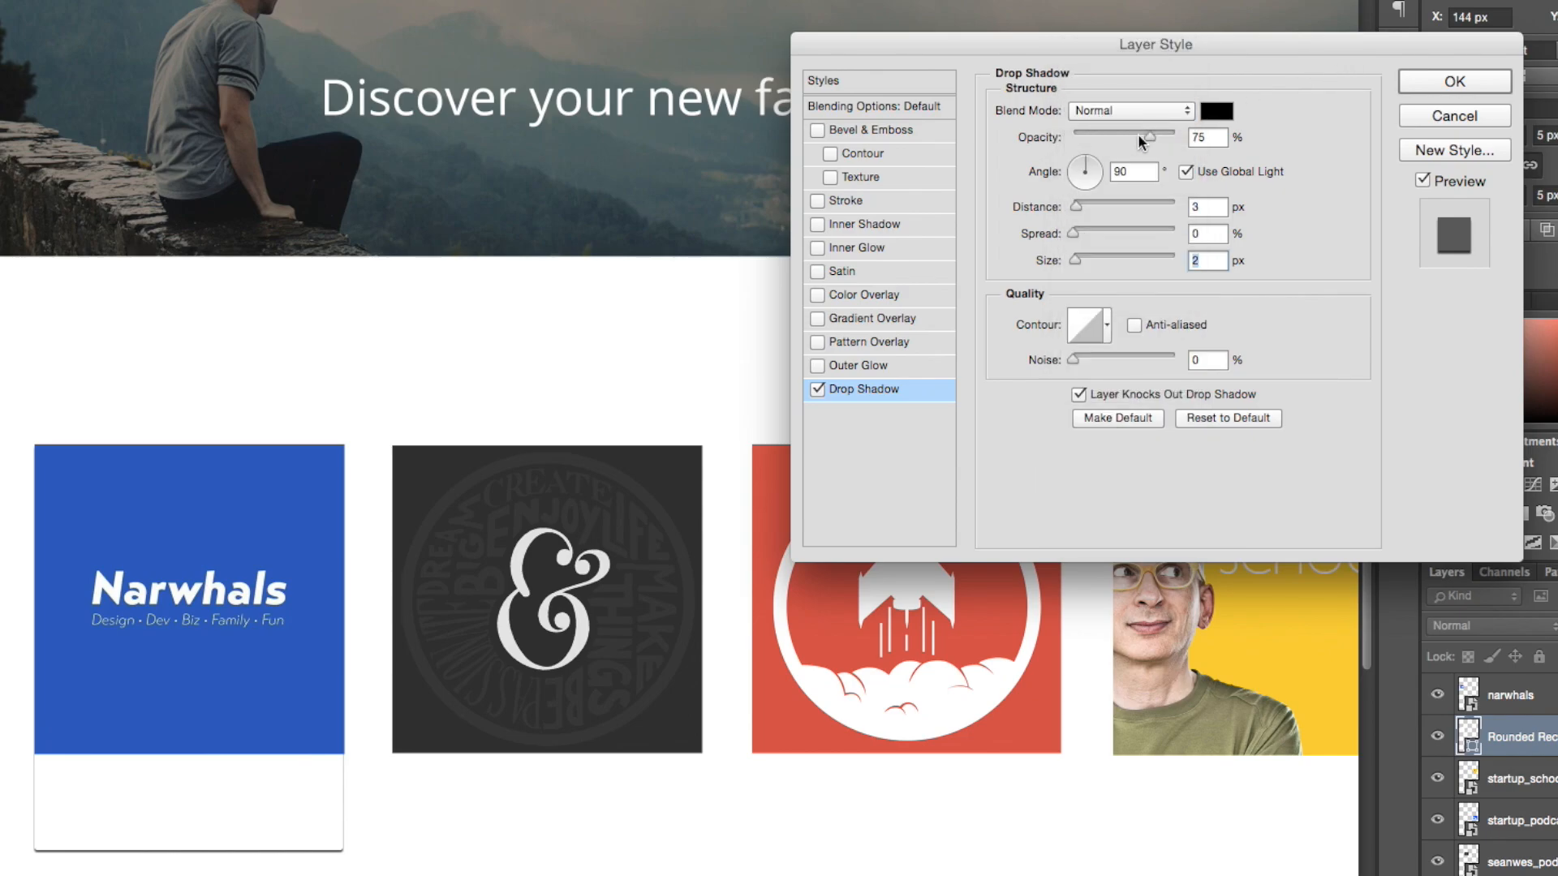
left_click_drag(1138, 135, 1089, 139)
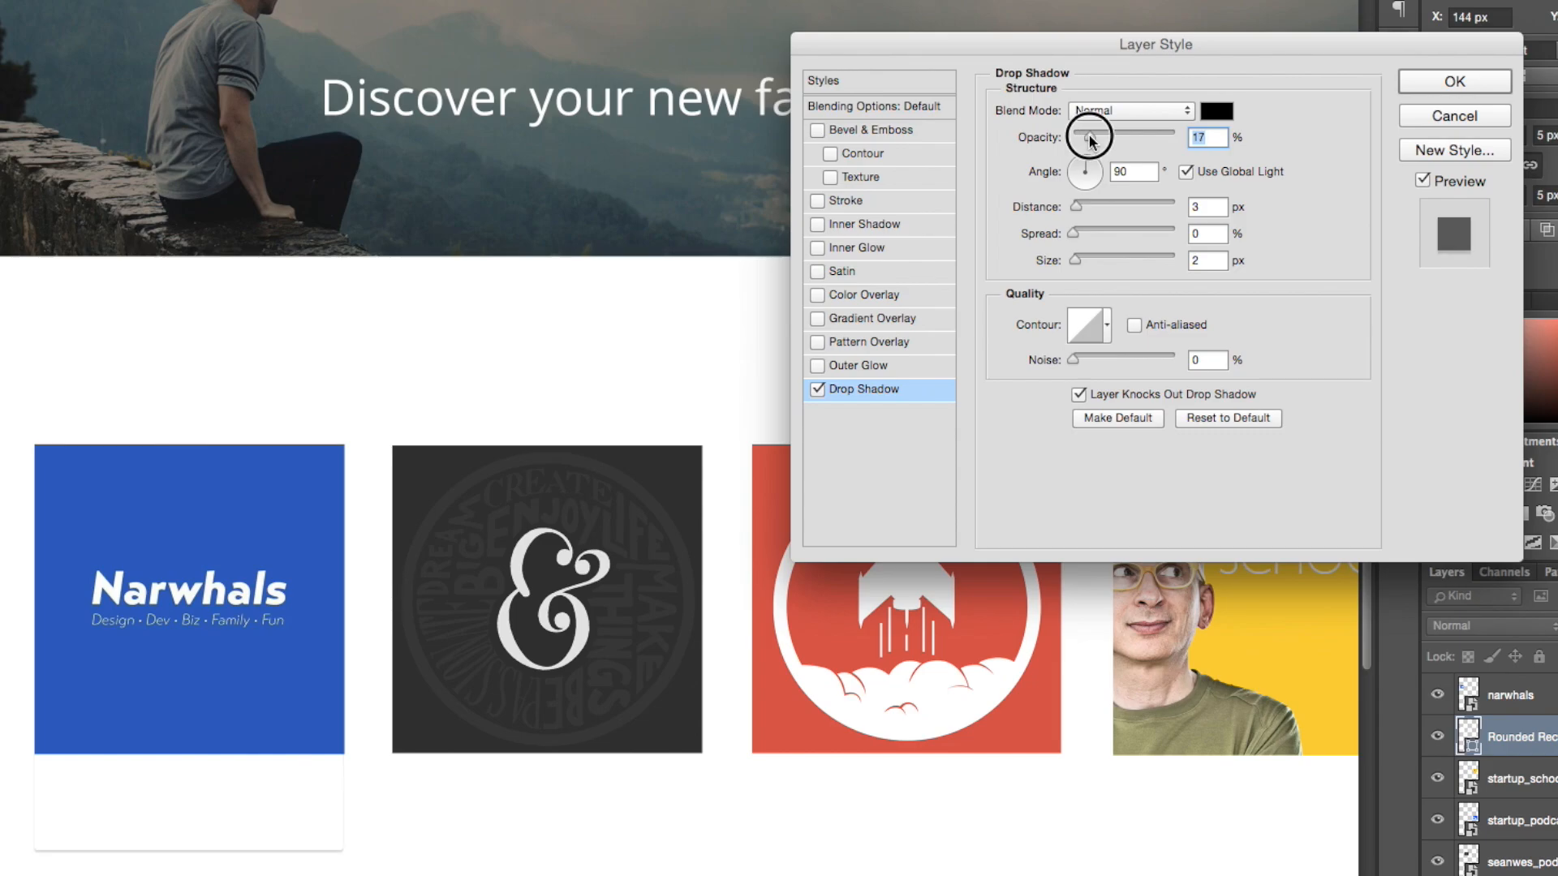
left_click_drag(1090, 140, 1092, 139)
left_click_drag(1071, 264, 1079, 265)
scroll(1207, 154, "down", 1)
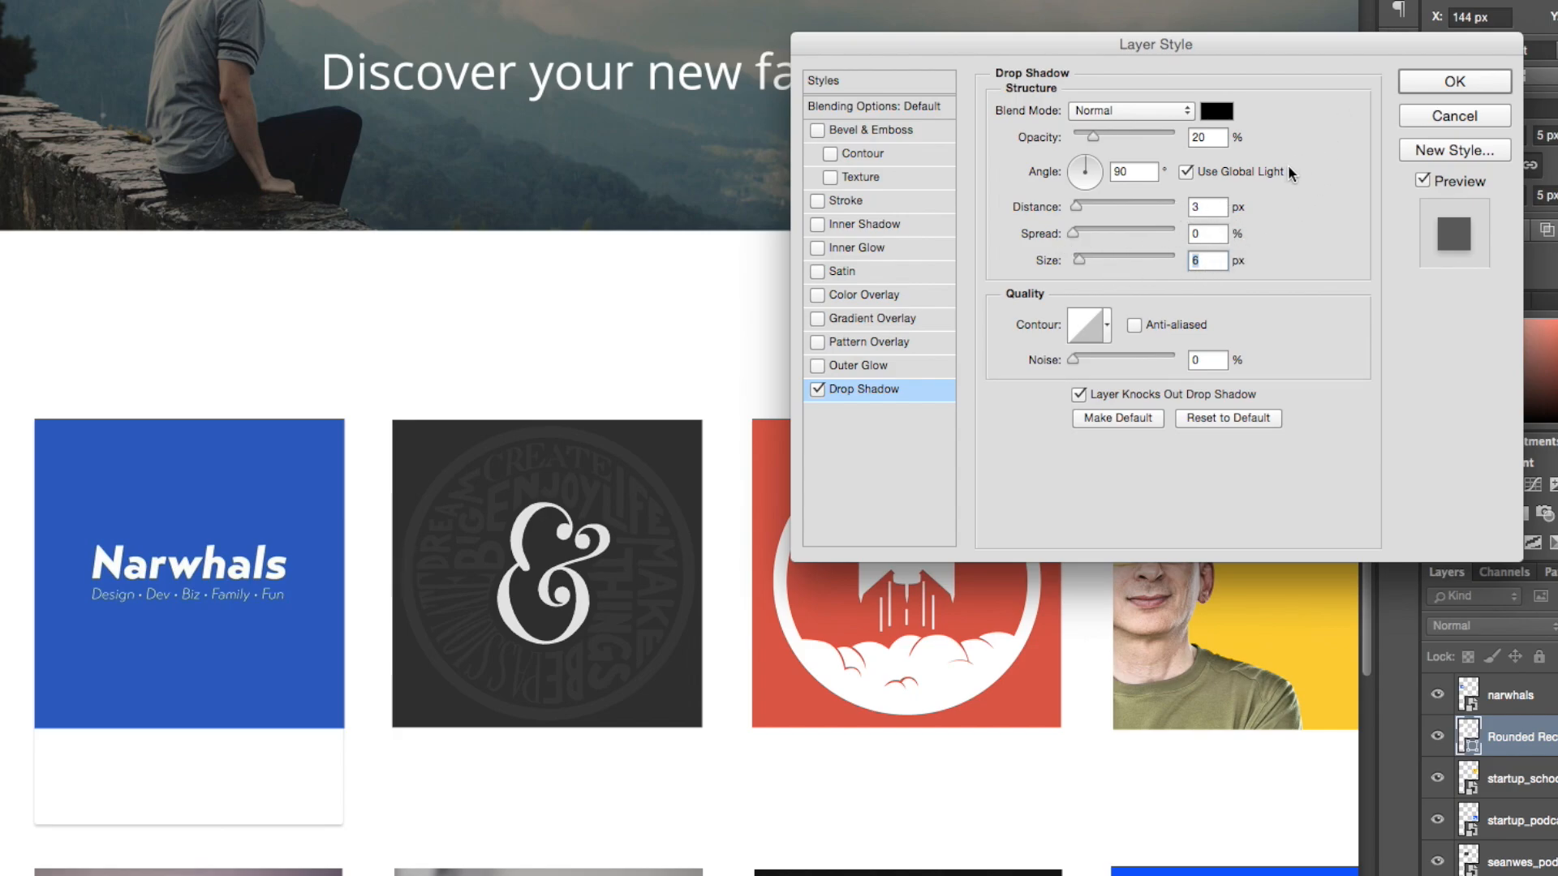
left_click(1458, 82)
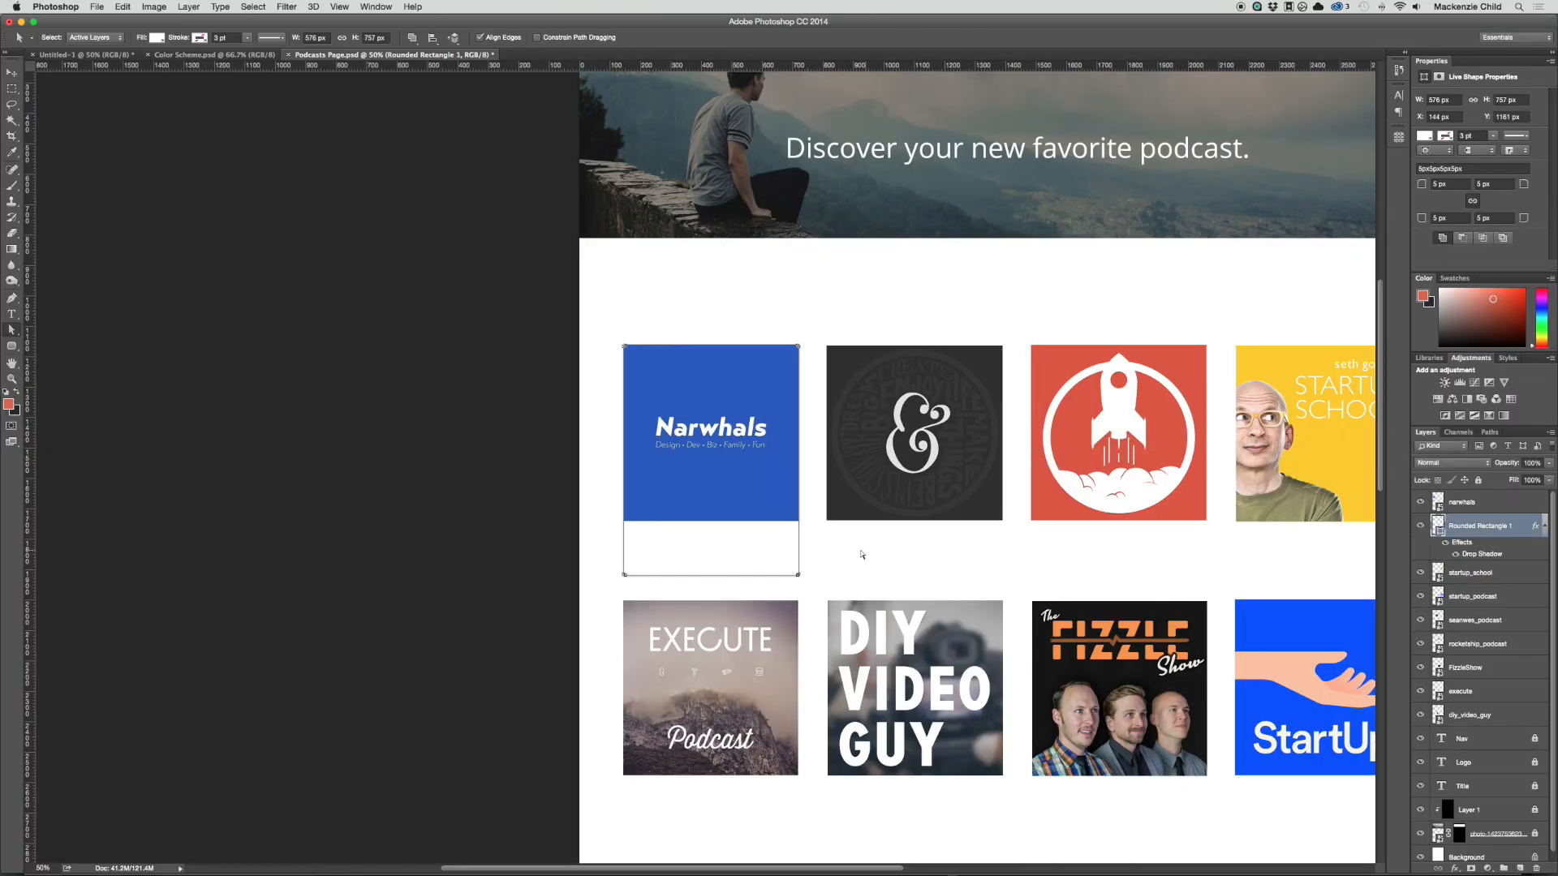
key("v")
left_click(866, 560)
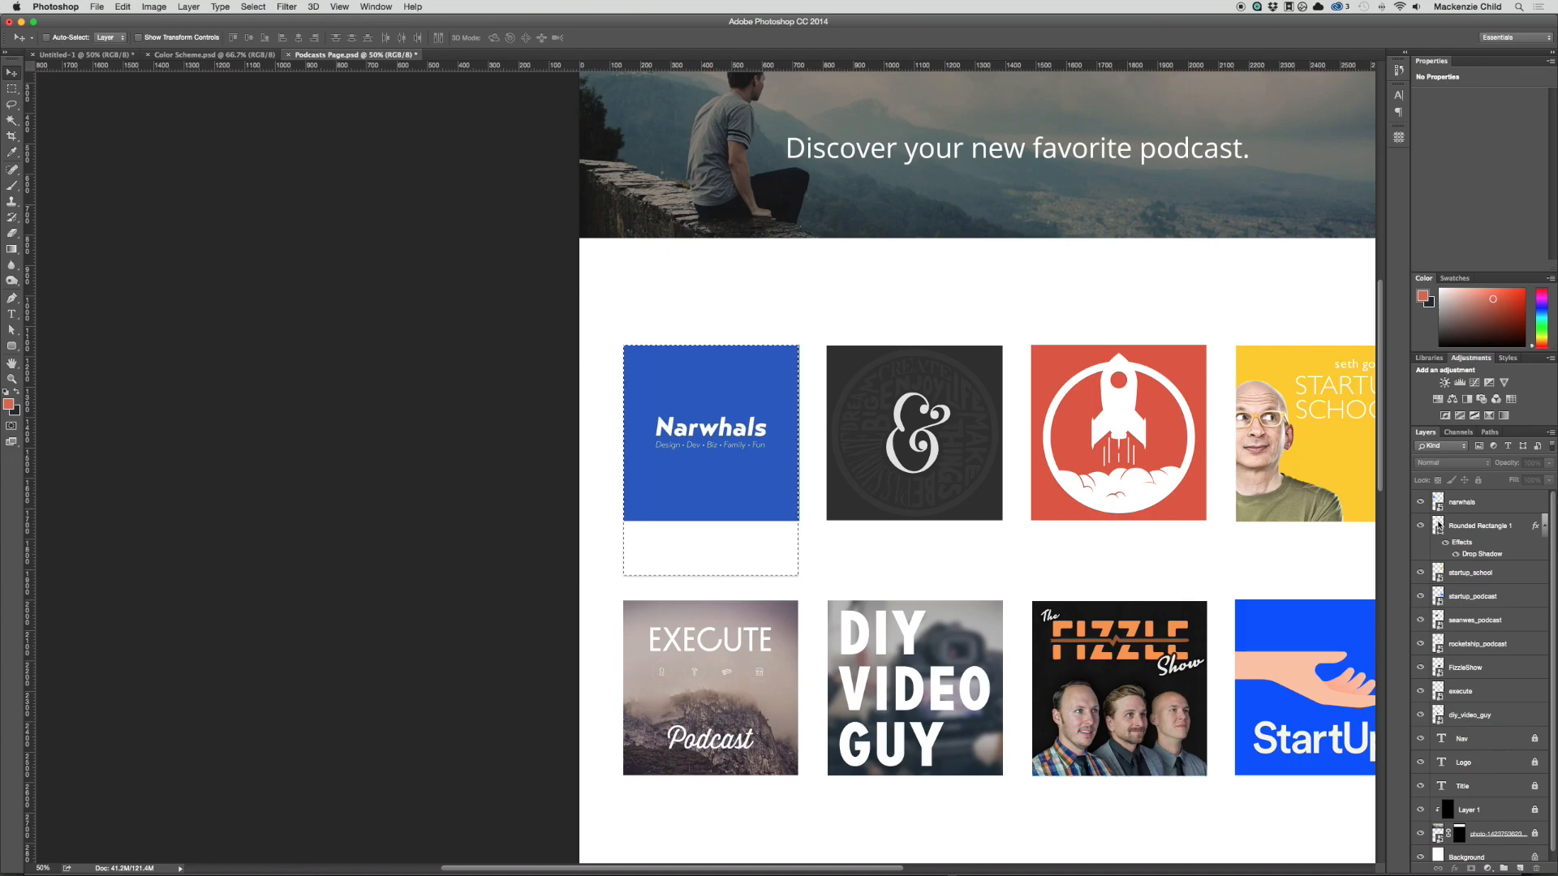
Step: Set all four corner radii of the white card rectangle to 8 px
key("z")
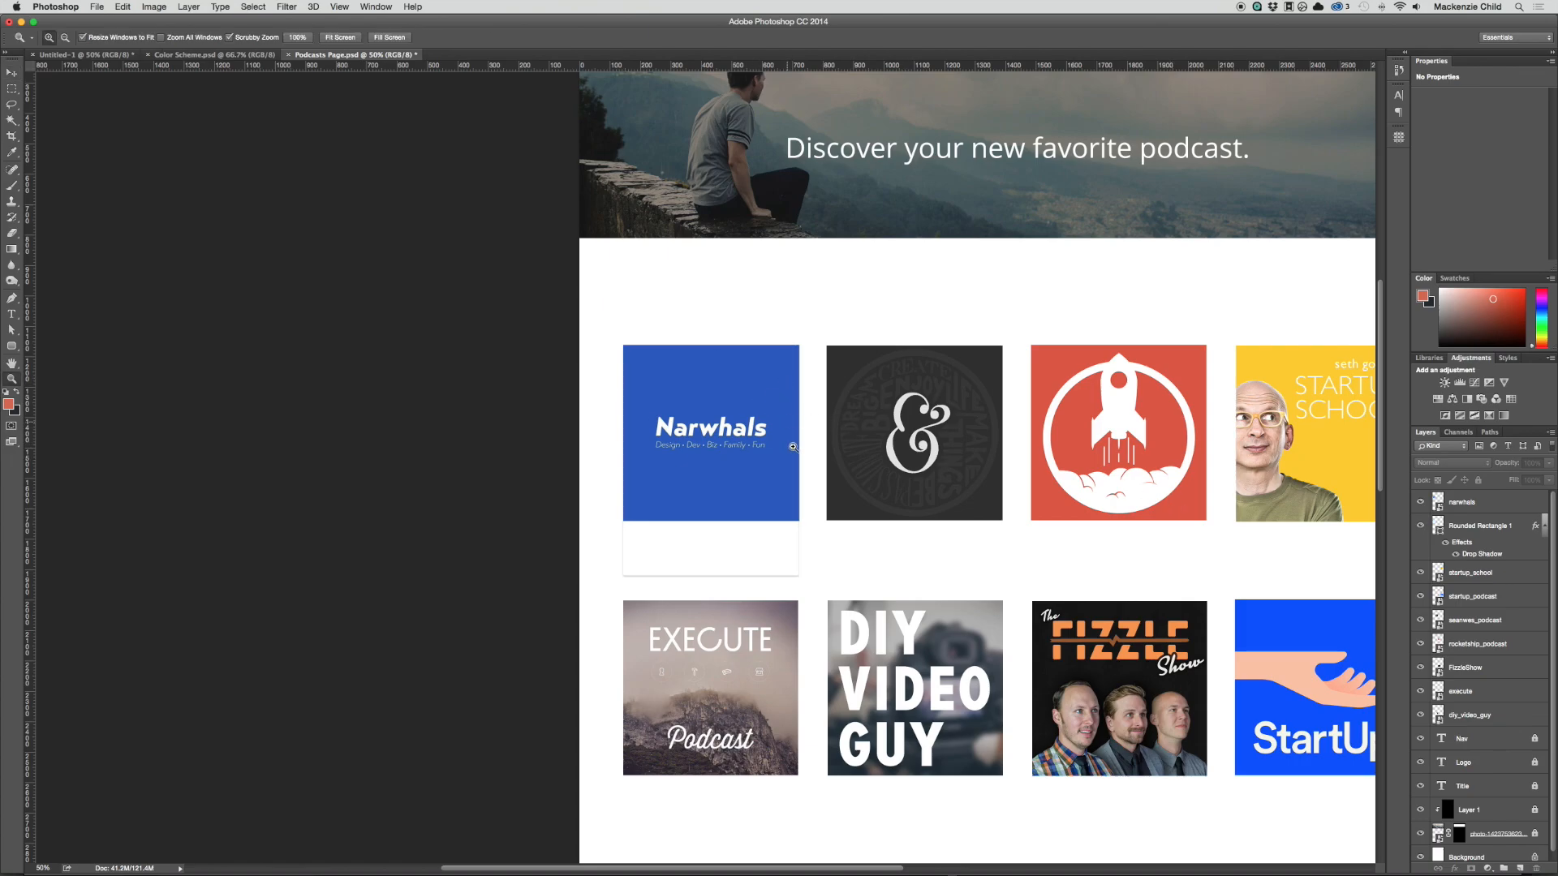
left_click_drag(793, 592, 802, 498)
key("v")
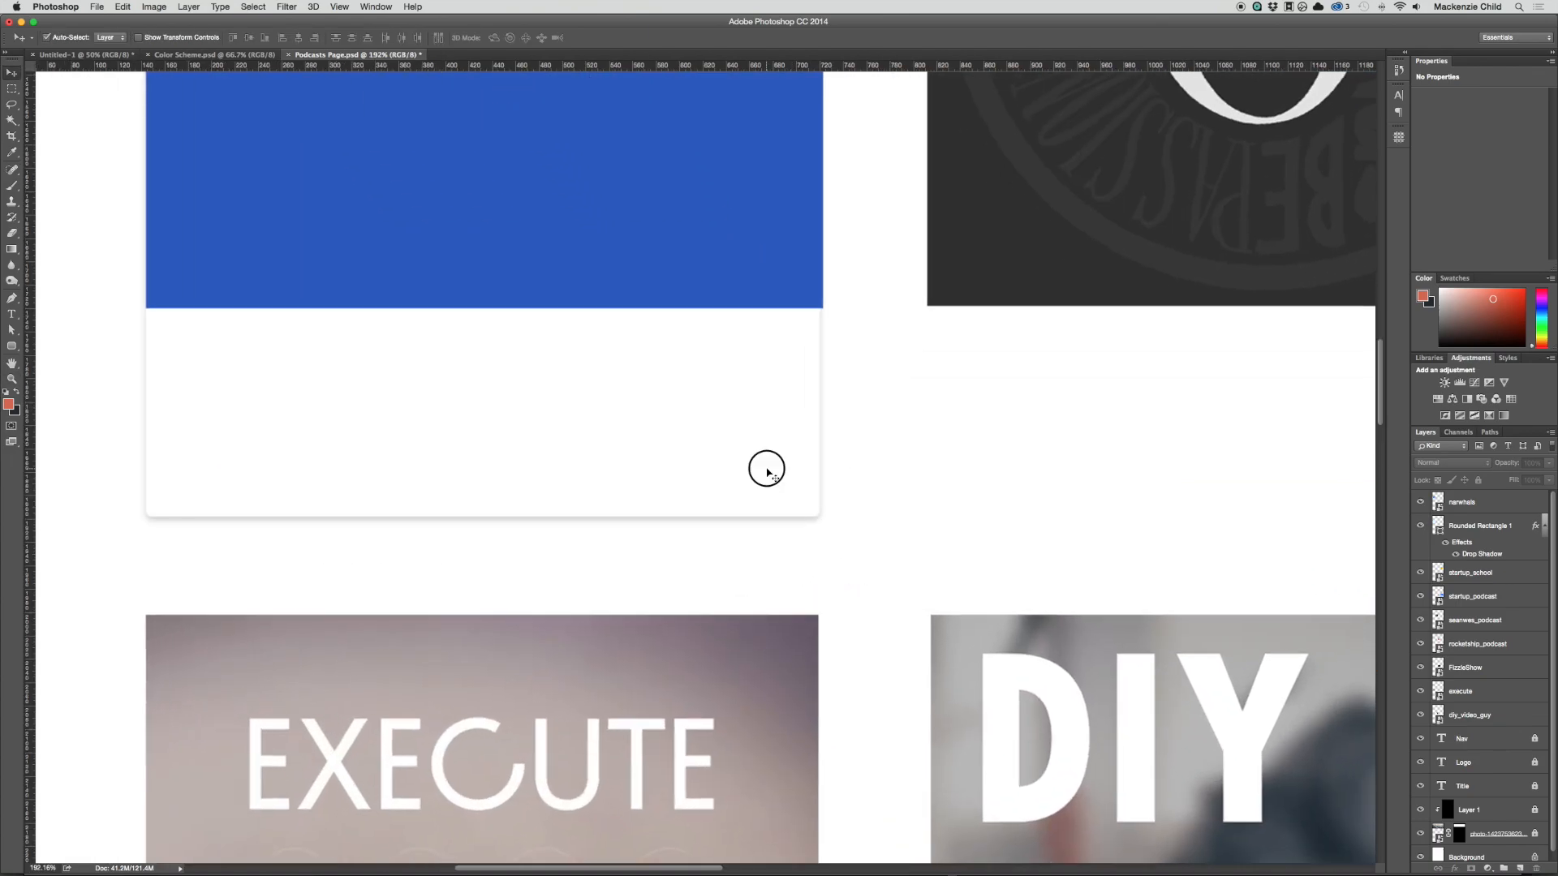
left_click(771, 476)
left_click(1445, 184)
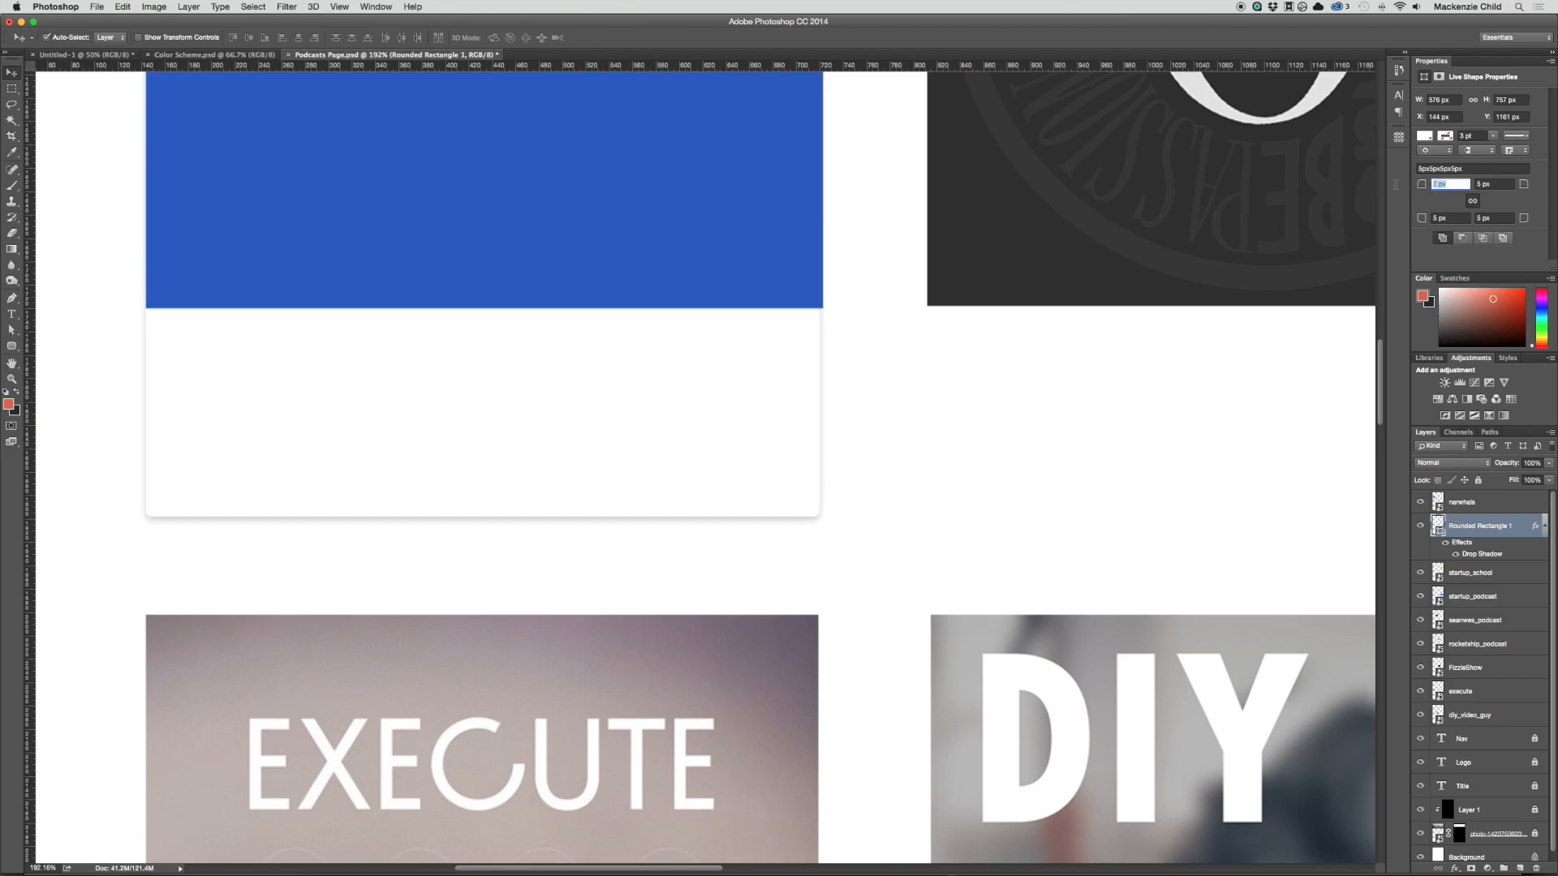
key("Up")
key("Tab")
key("Return")
Step: Mask the narwhals layer with a selection loaded from the card rectangle so the cover follows its rounded corners
scroll(799, 220, "up", 10)
scroll(823, 338, "left", 5)
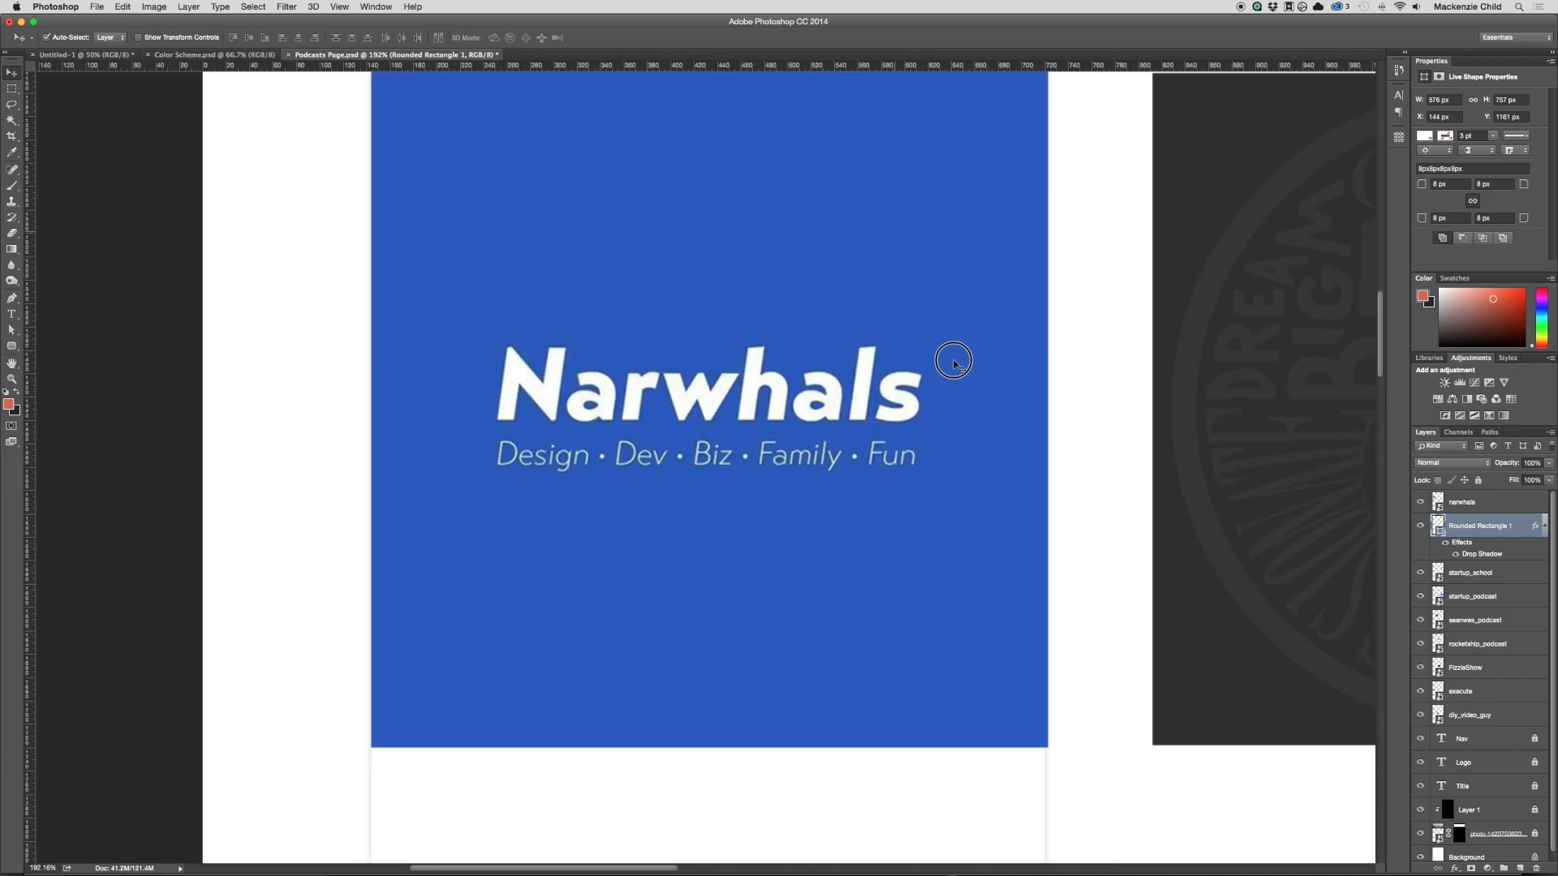
scroll(954, 363, "up", 3)
scroll(984, 306, "down", 5)
scroll(984, 306, "right", 2)
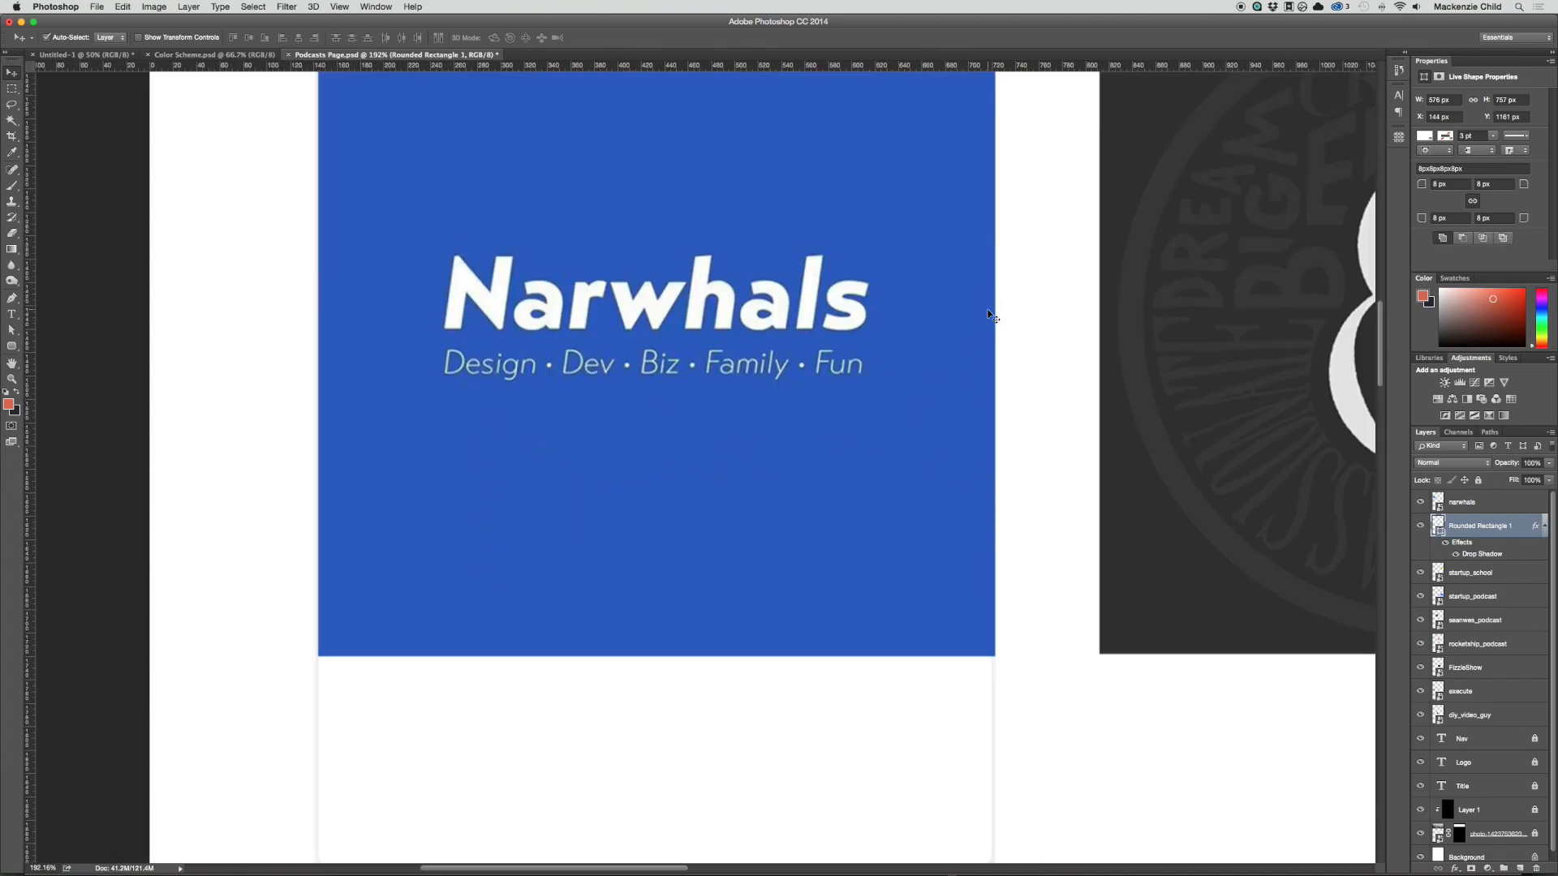
key("super+1")
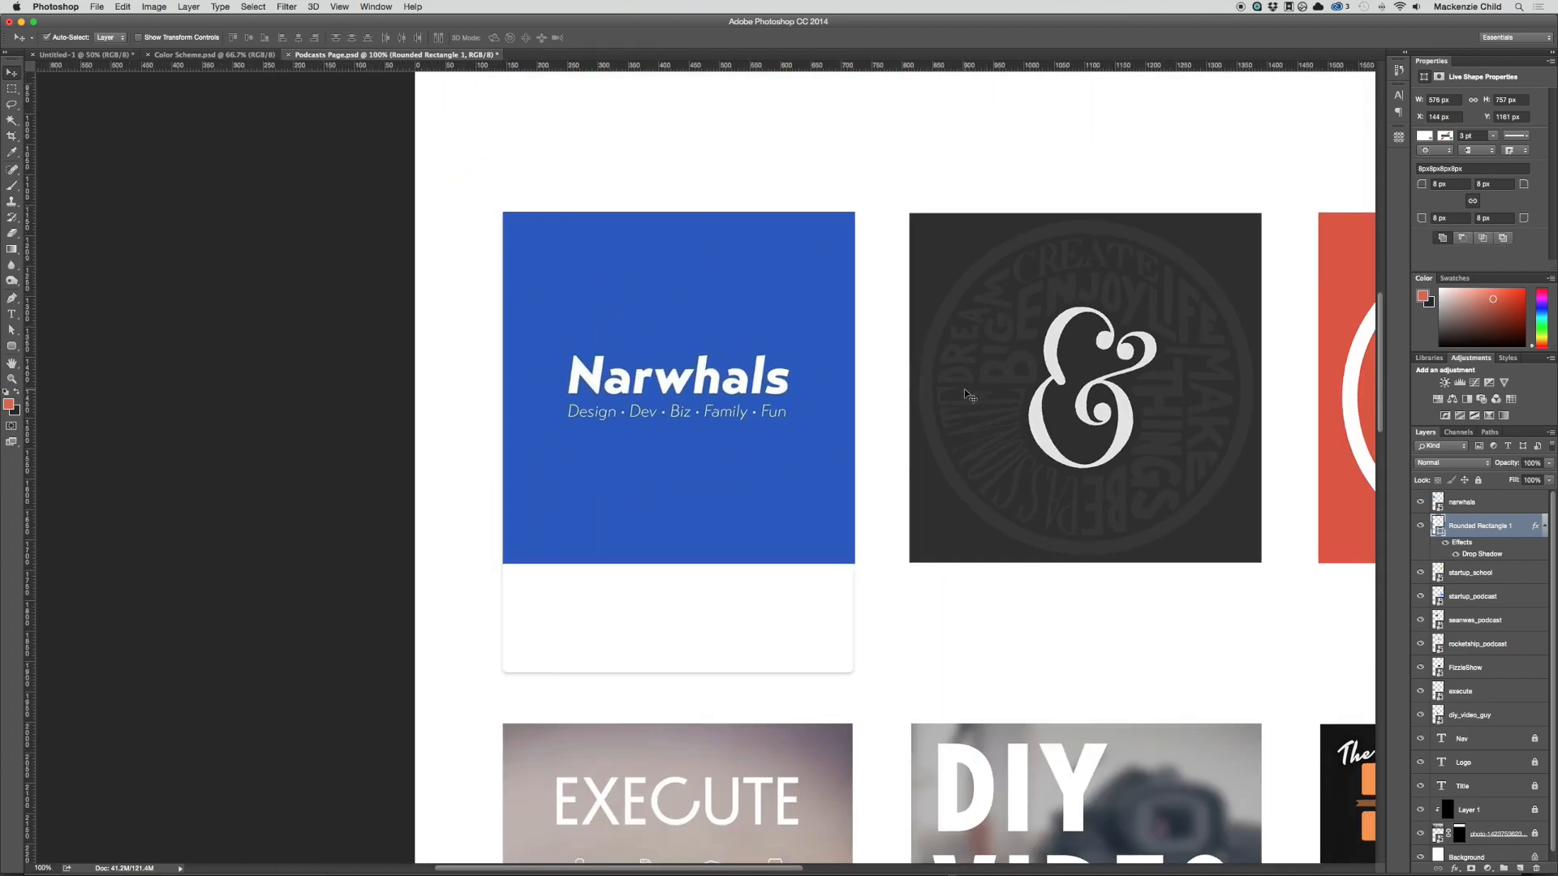
left_click(1438, 529, "super")
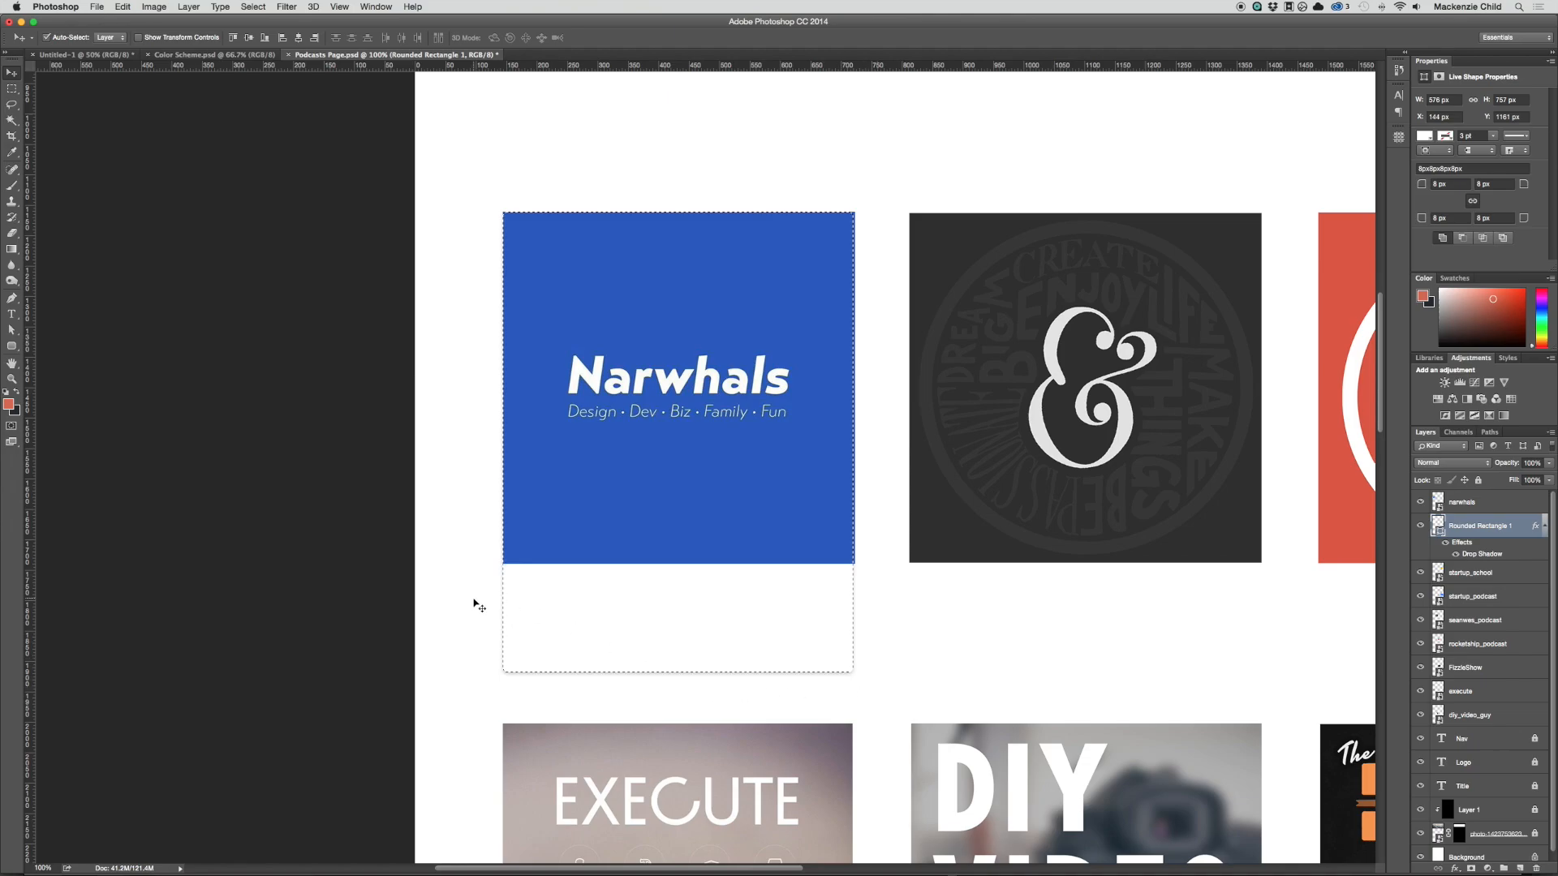
left_click(1465, 503)
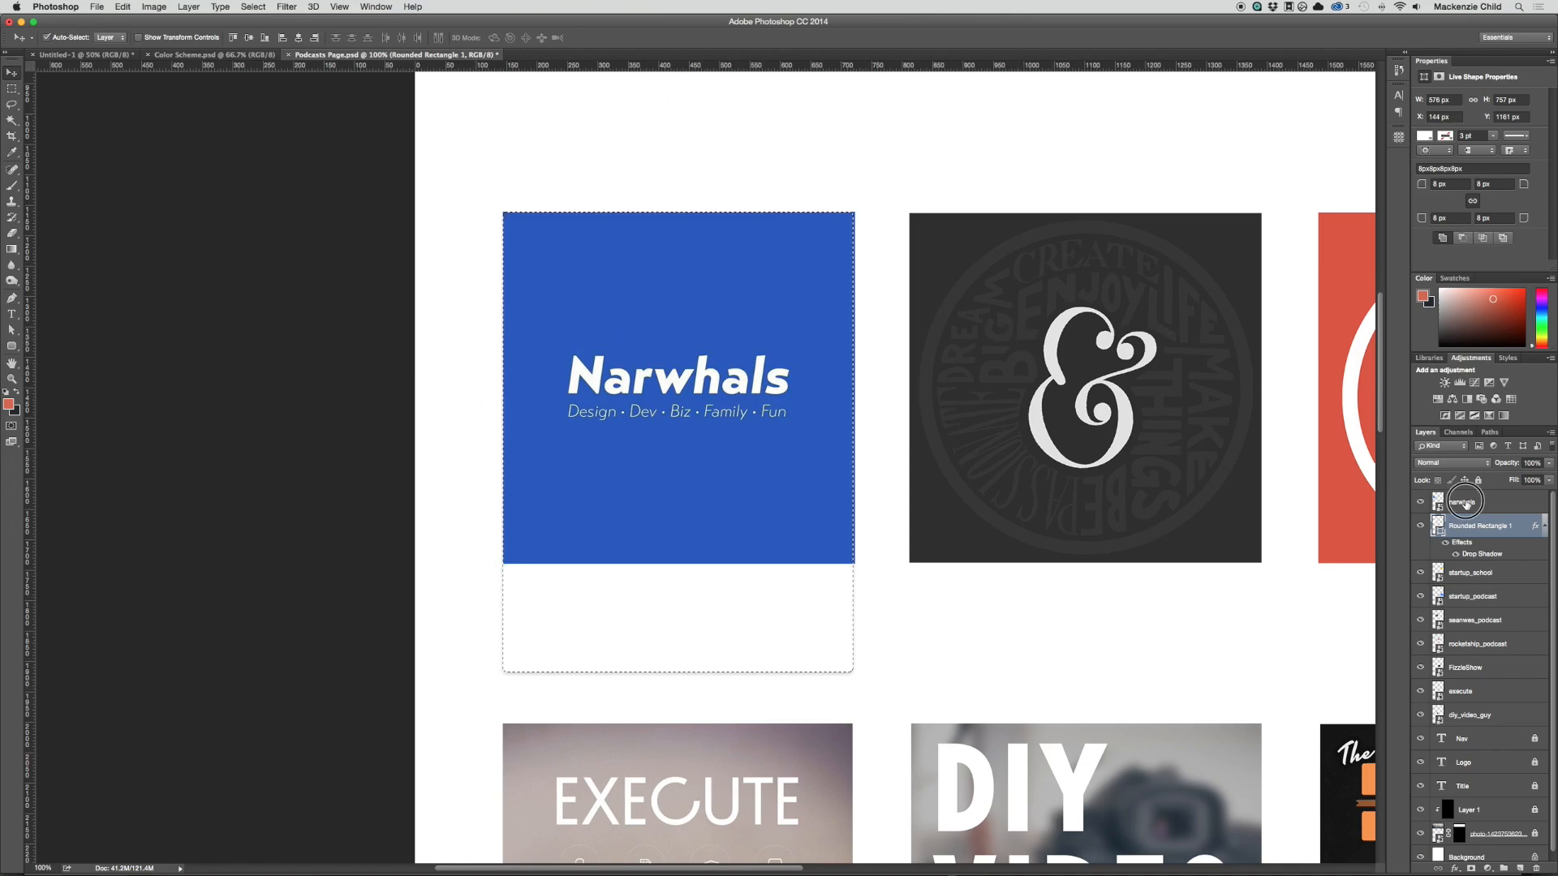
left_click(1471, 869)
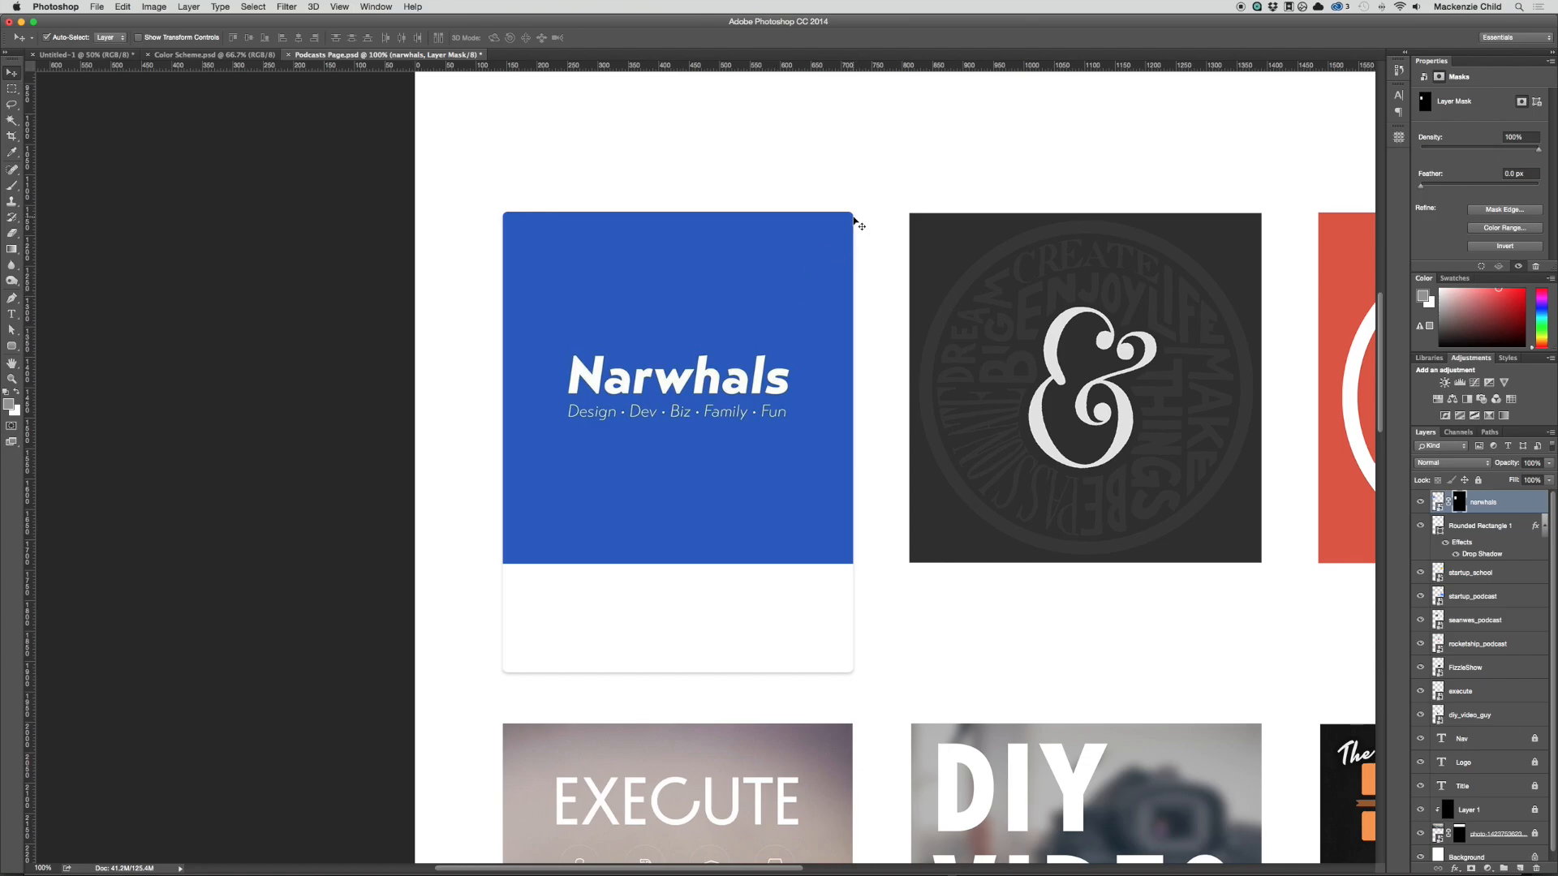
Step: Add the text "NARWHALS PODCAST" in the white area below the Narwhals cover
left_click_drag(765, 174, 810, 198)
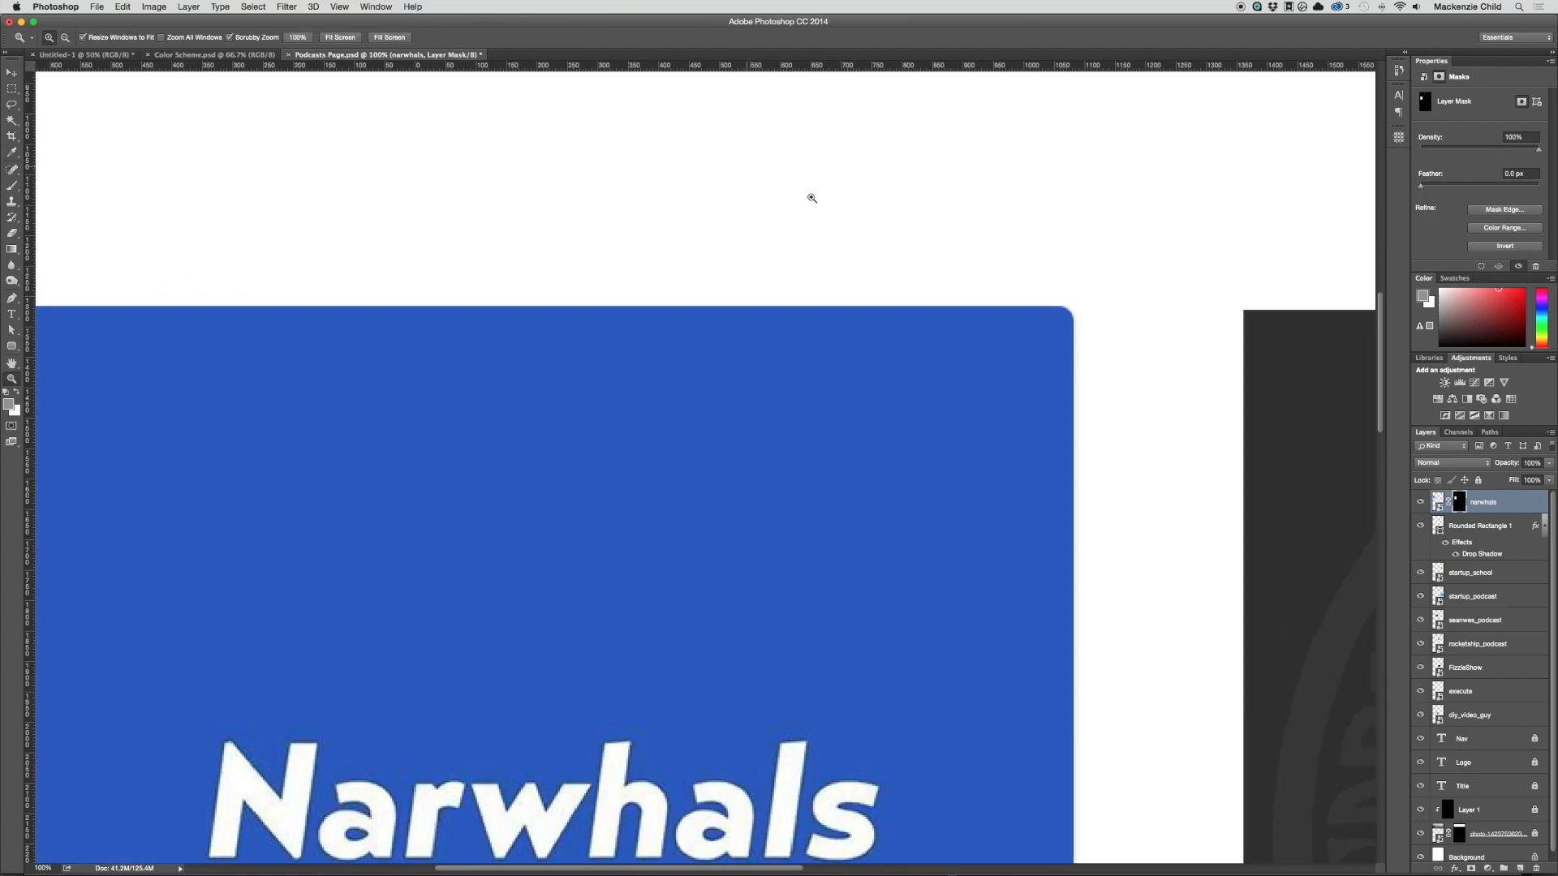
key("super+minus")
key("super+minus")
key("super+minus")
key("super+minus")
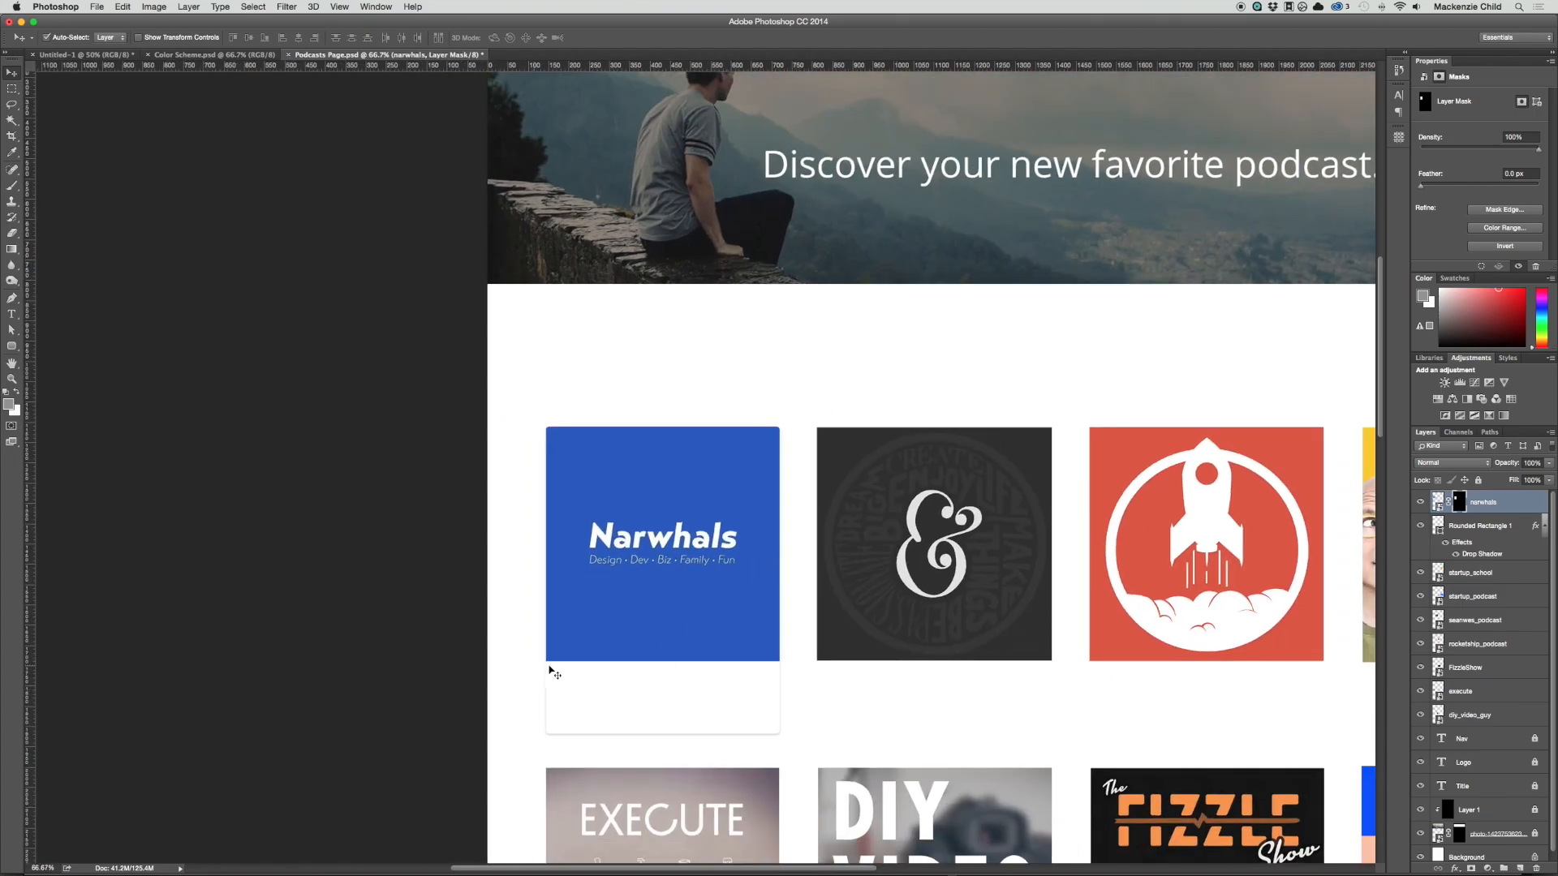
left_click_drag(845, 660, 654, 626)
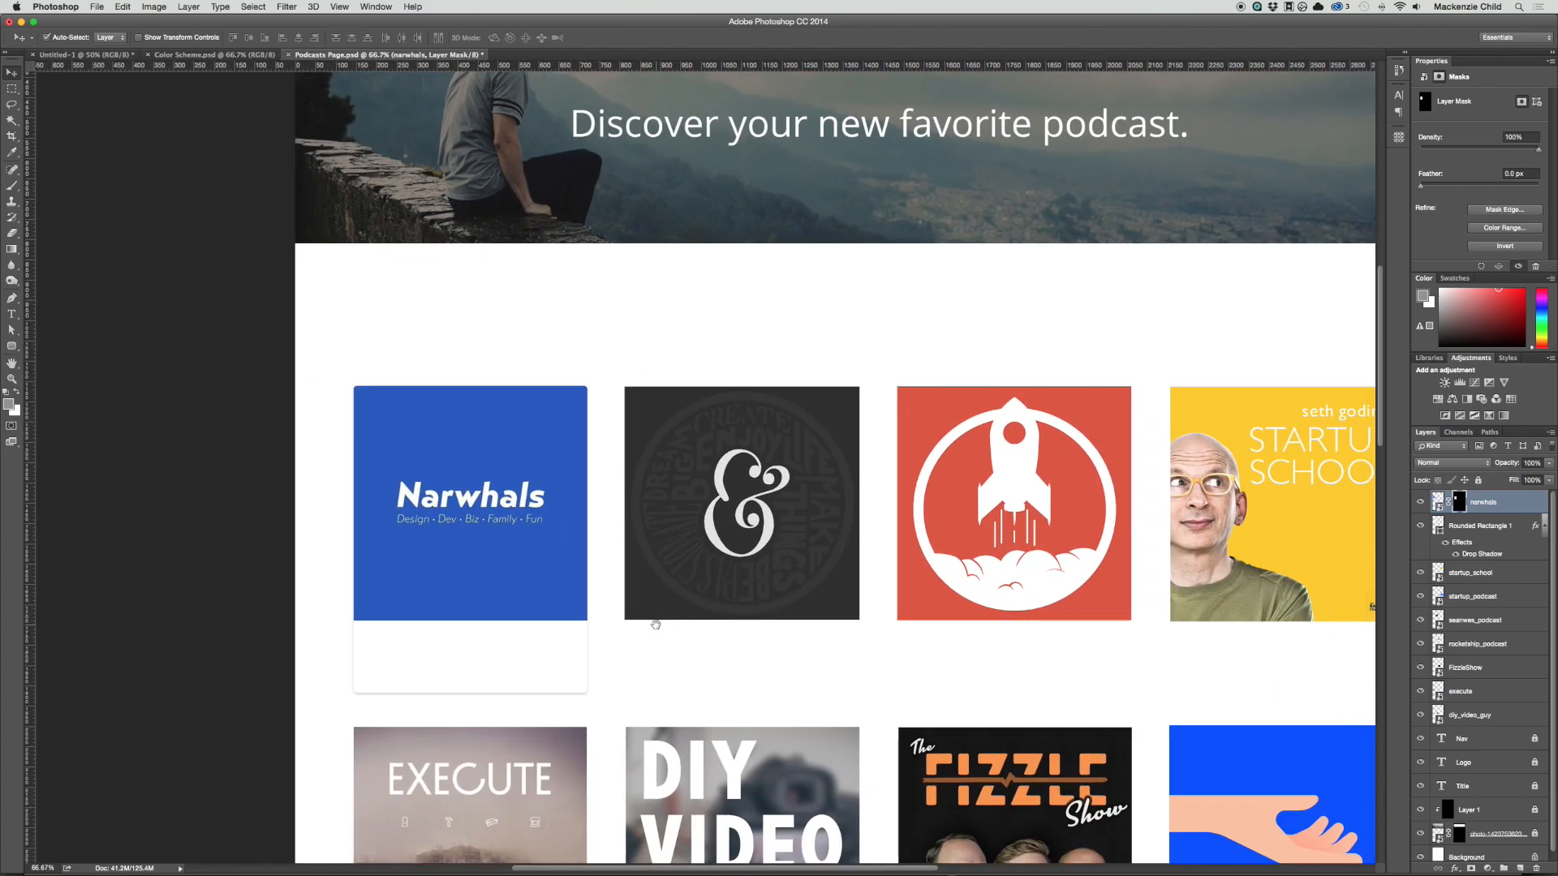
key("t")
left_click(367, 645)
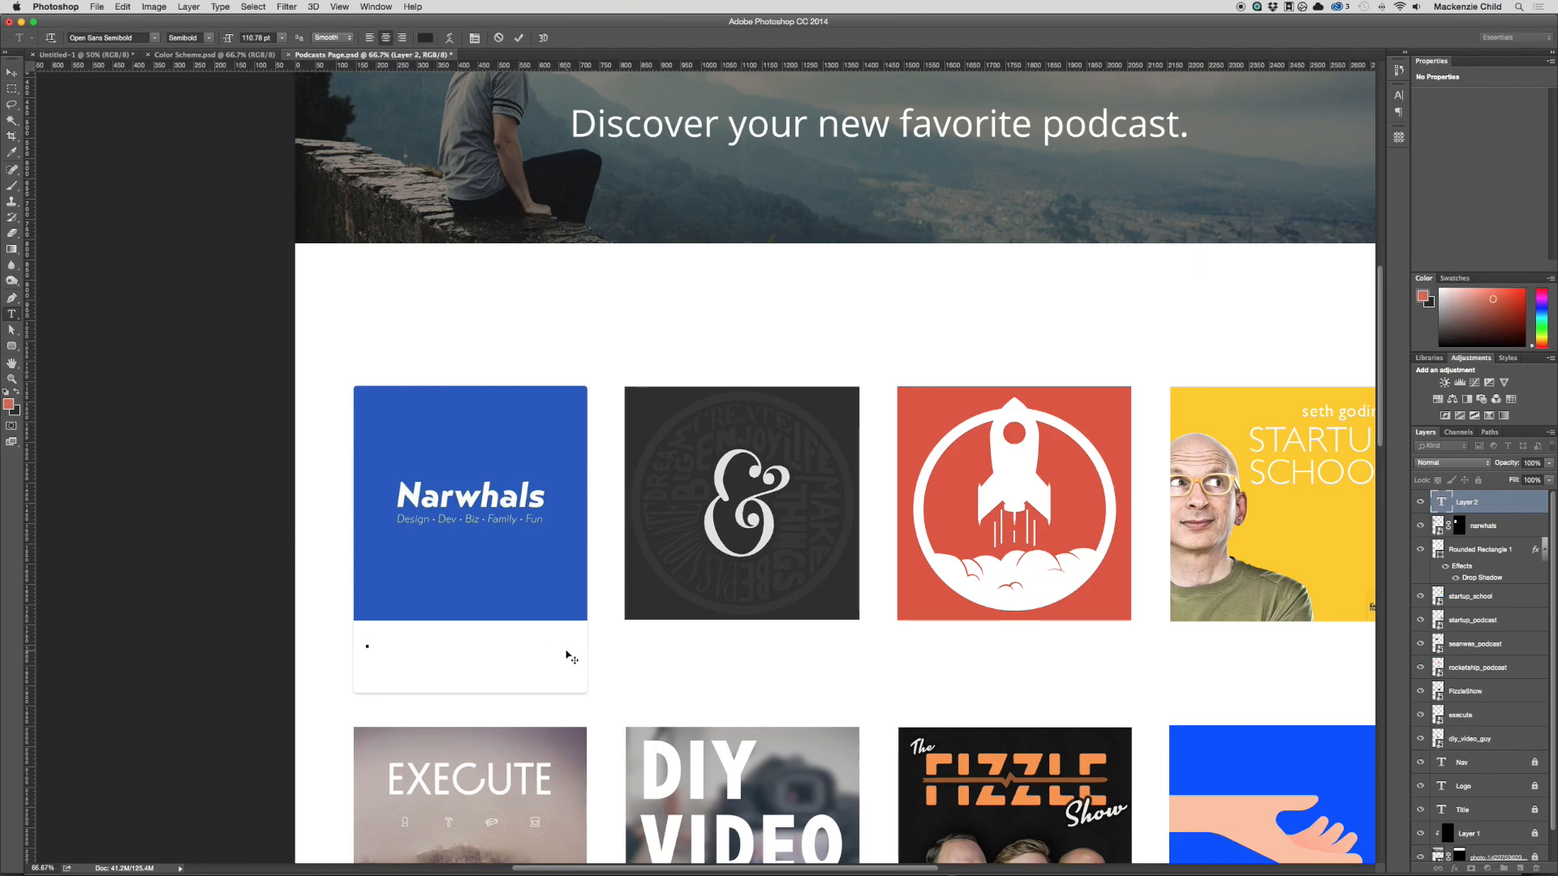
type("NARH")
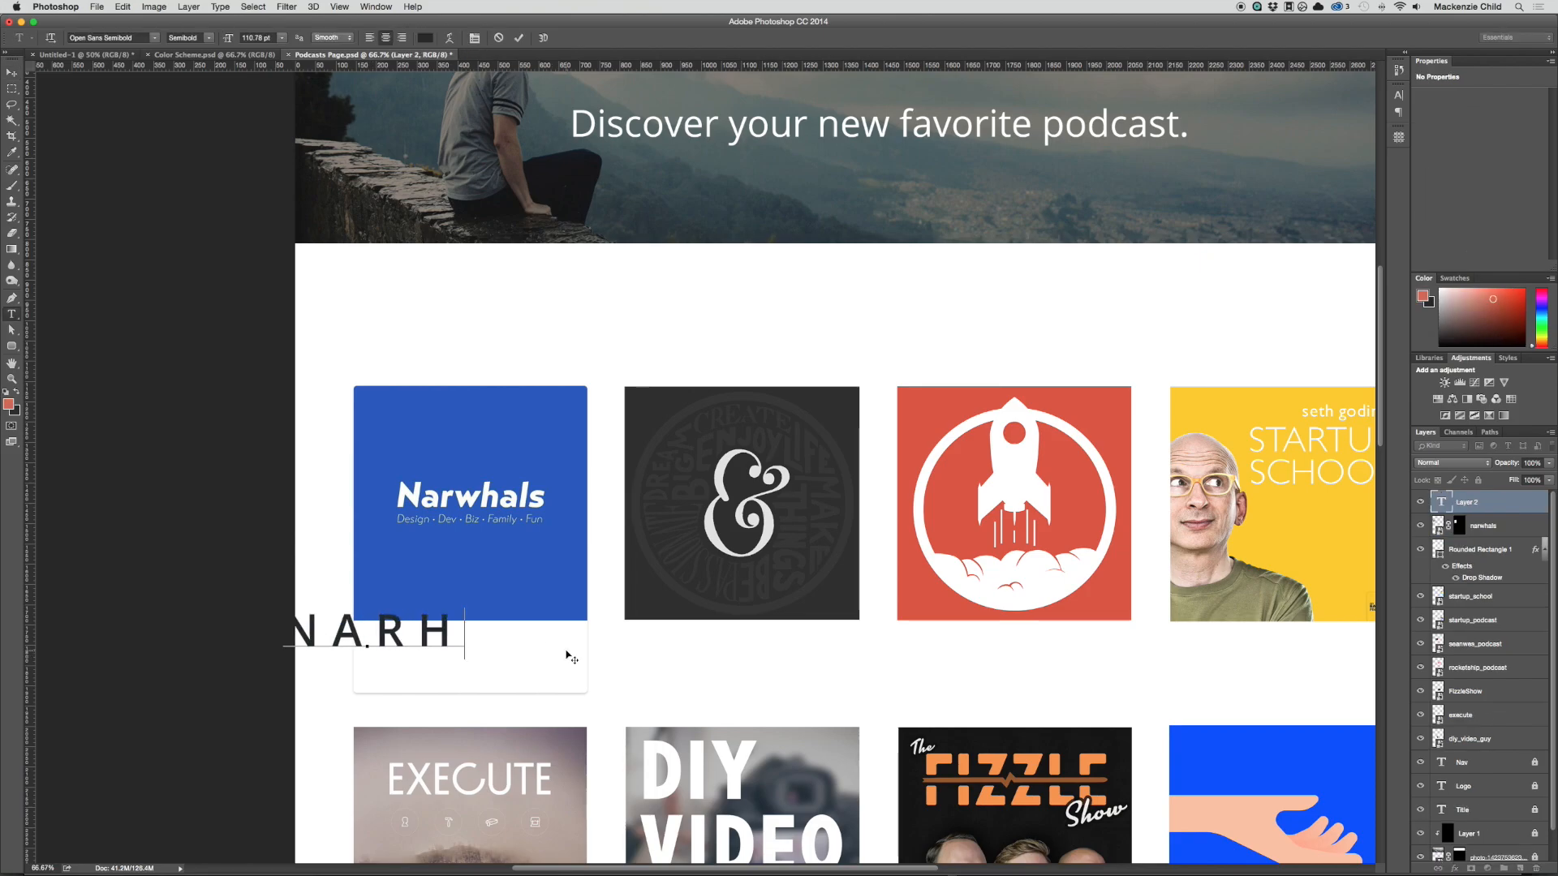
type("ALS")
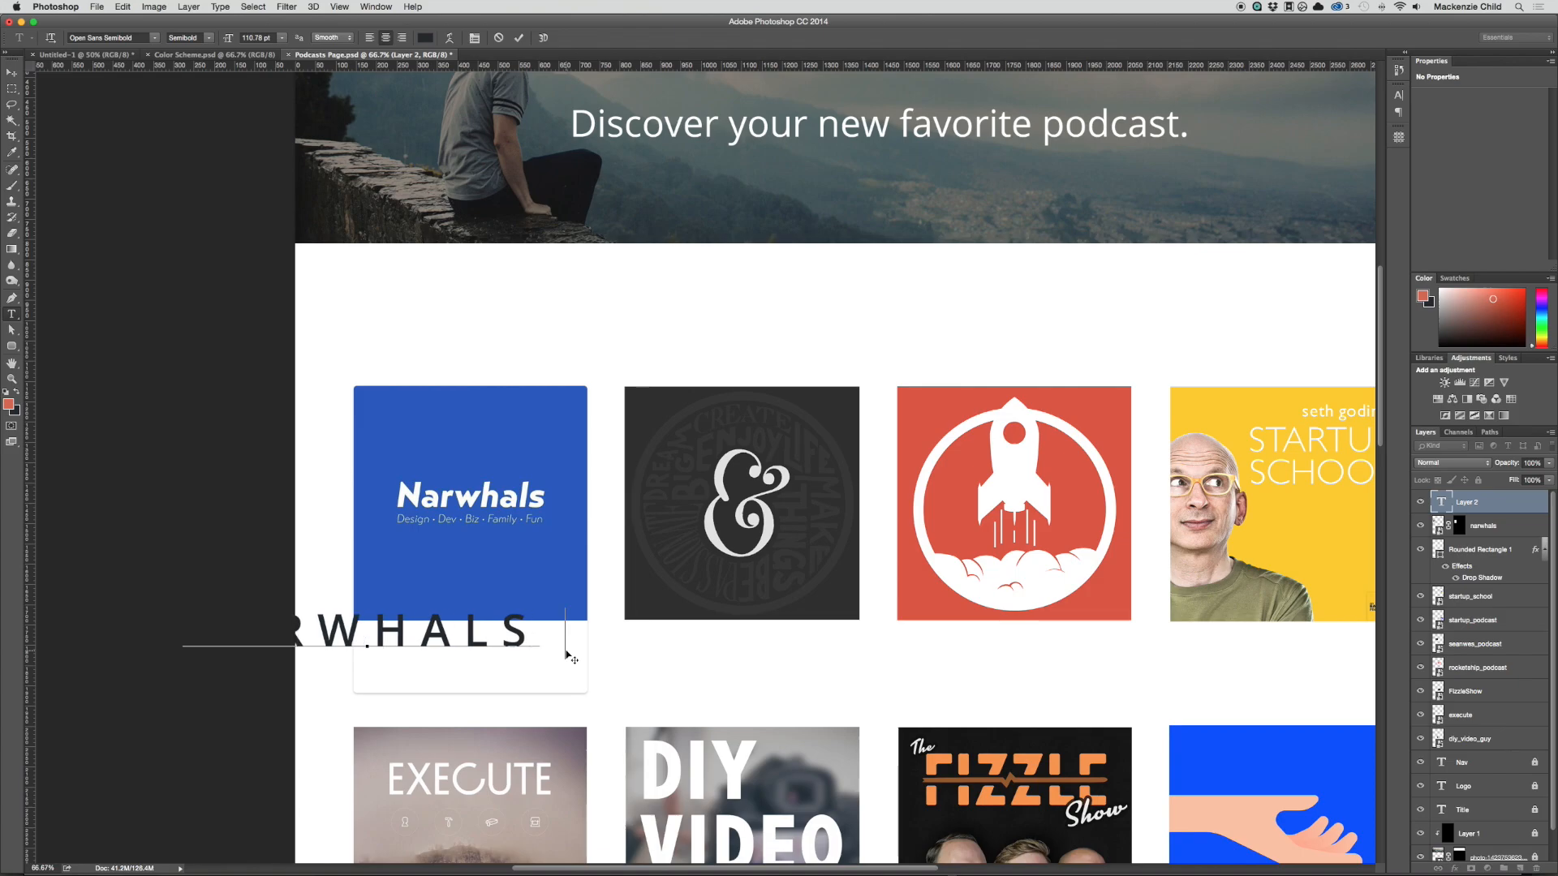
type(" PODCAST")
Step: Turn off all caps for the whole card title text and set its tracking to 0
key("ctrl+a")
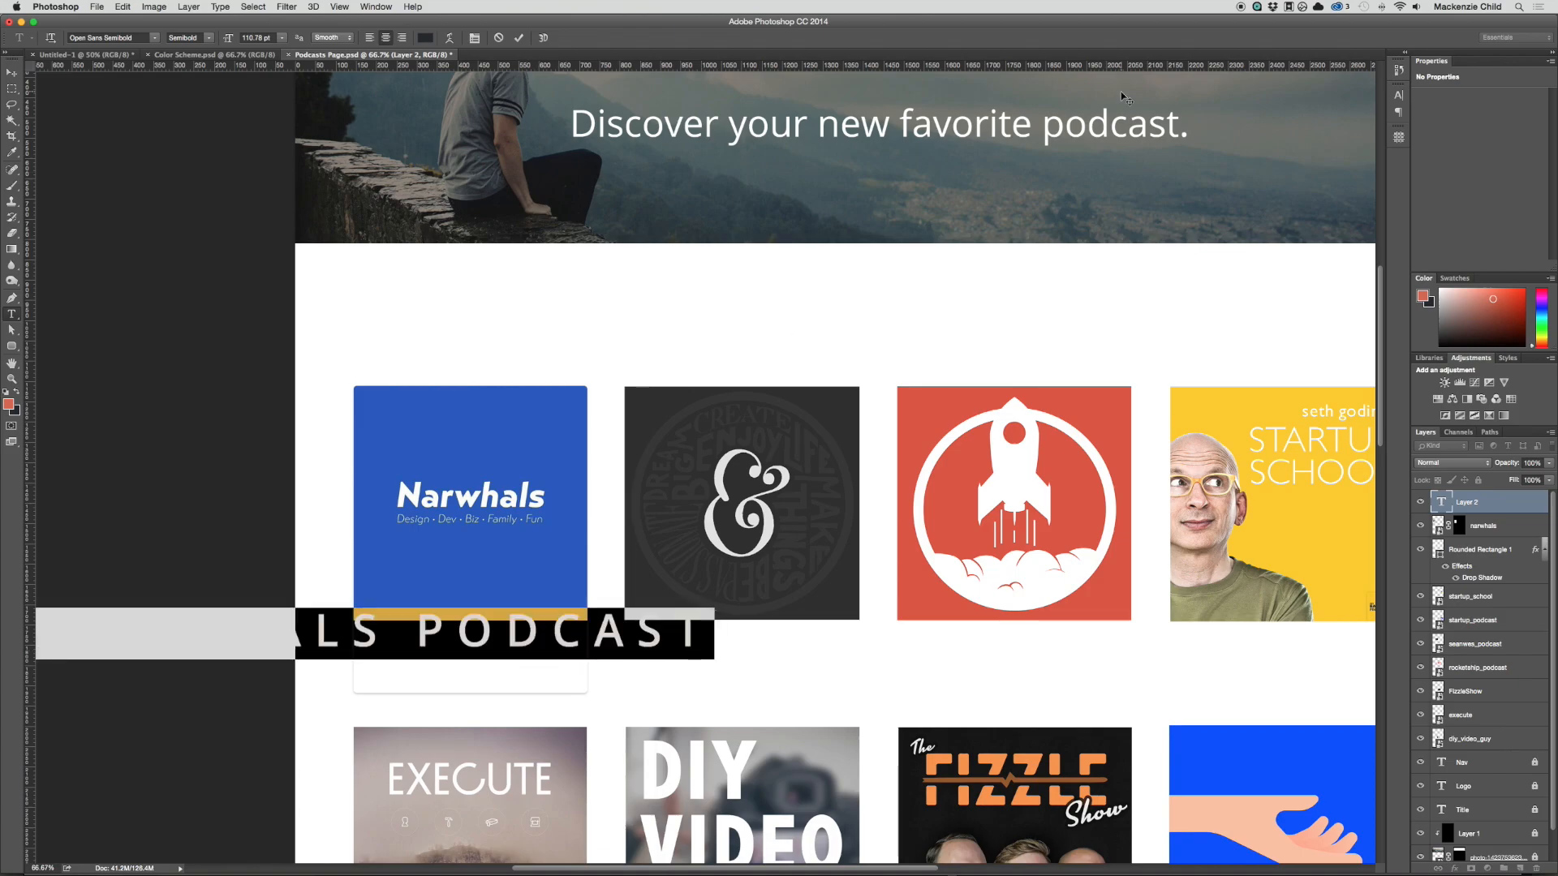
left_click(1398, 95)
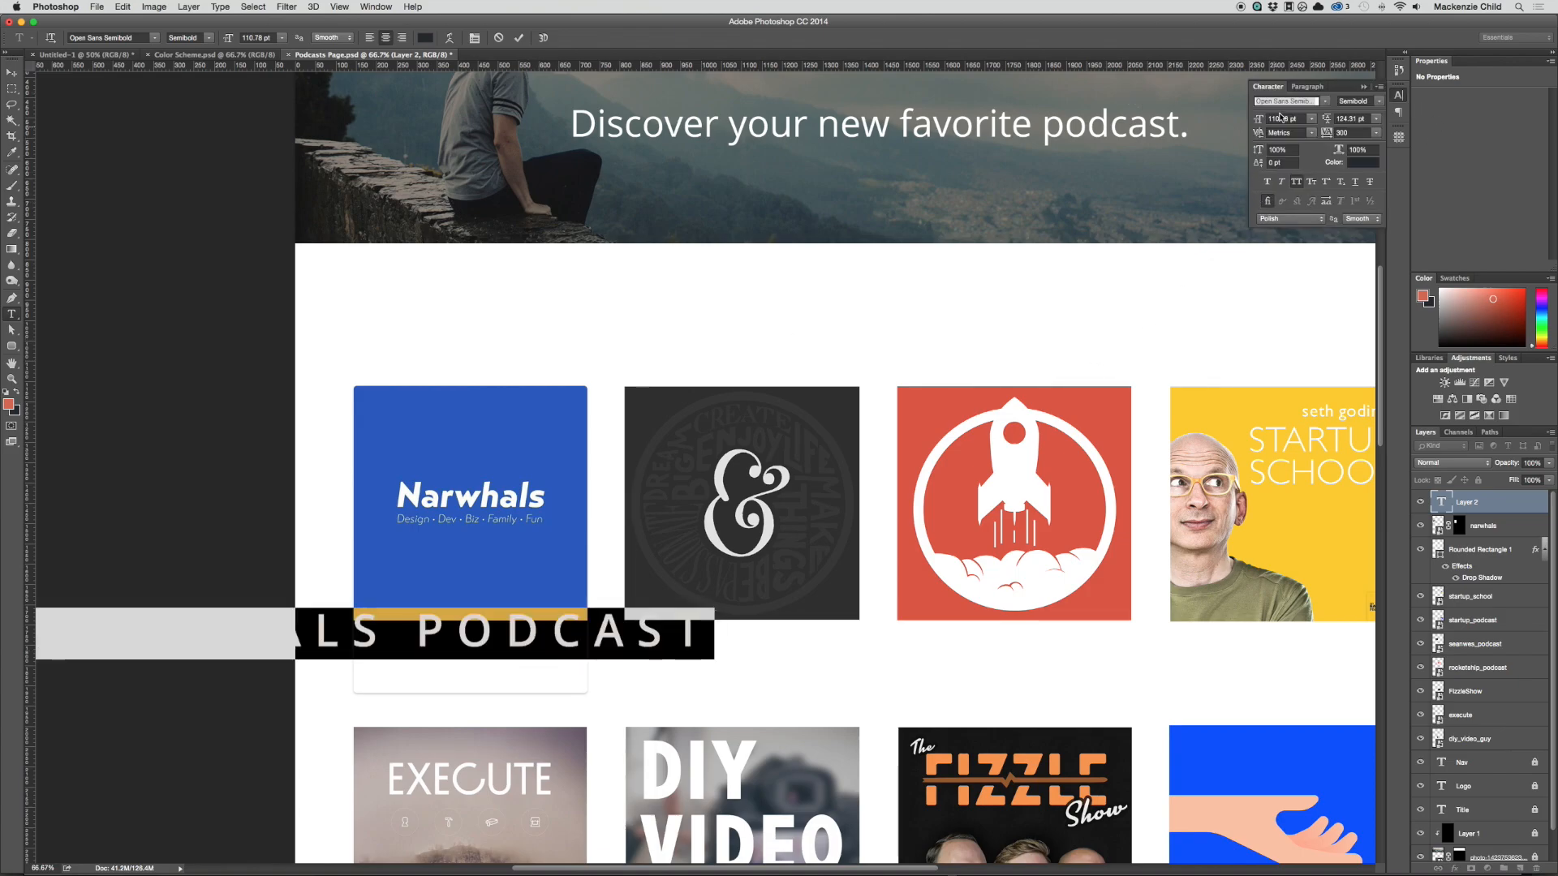
left_click(1296, 183)
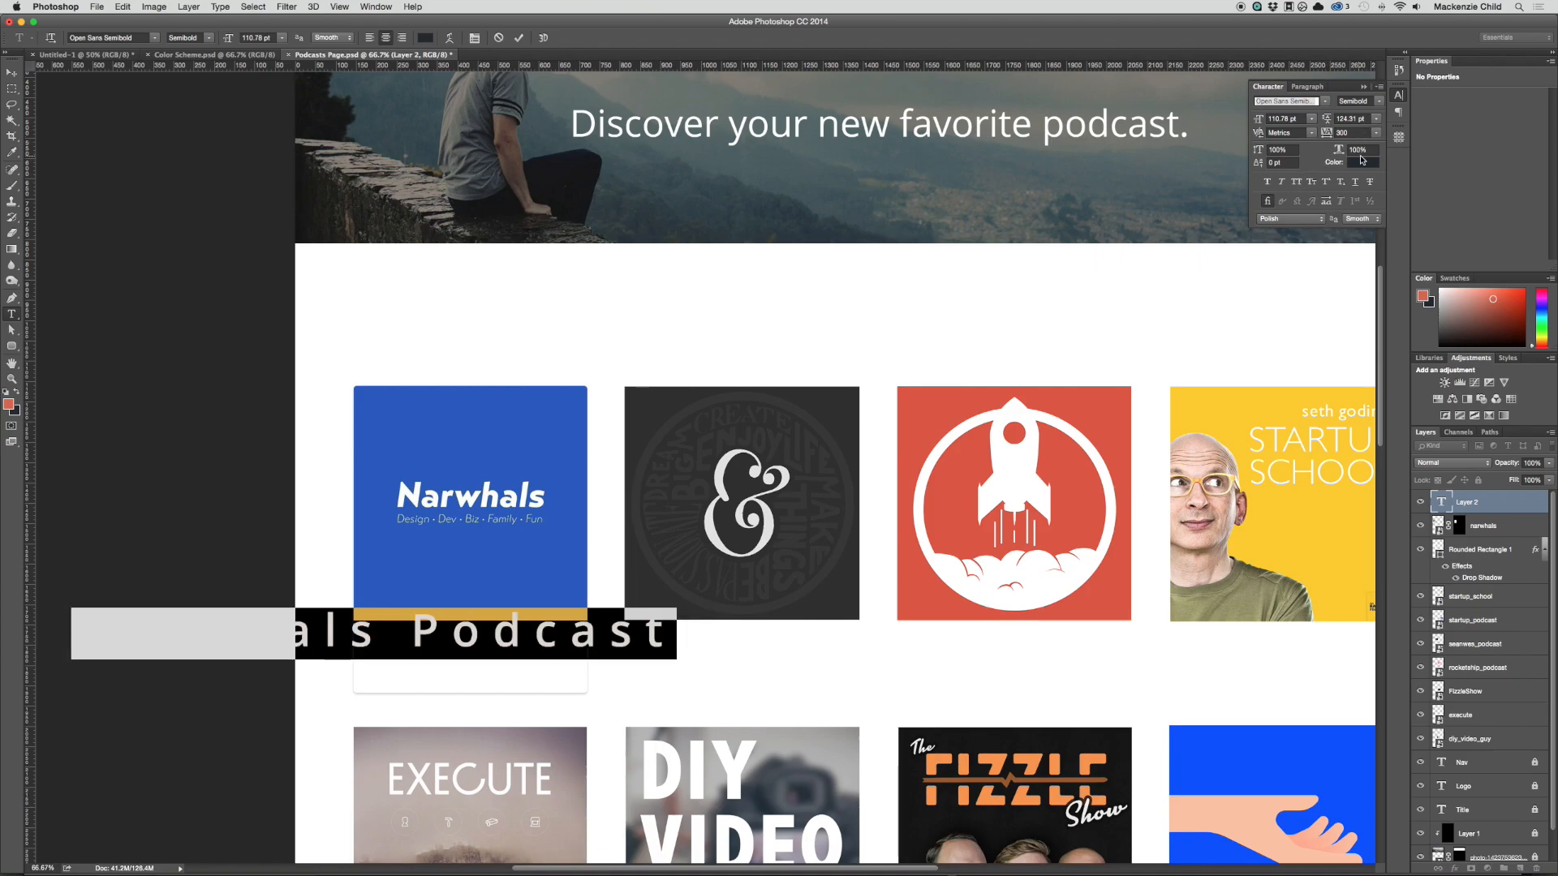
type("0")
key("Return")
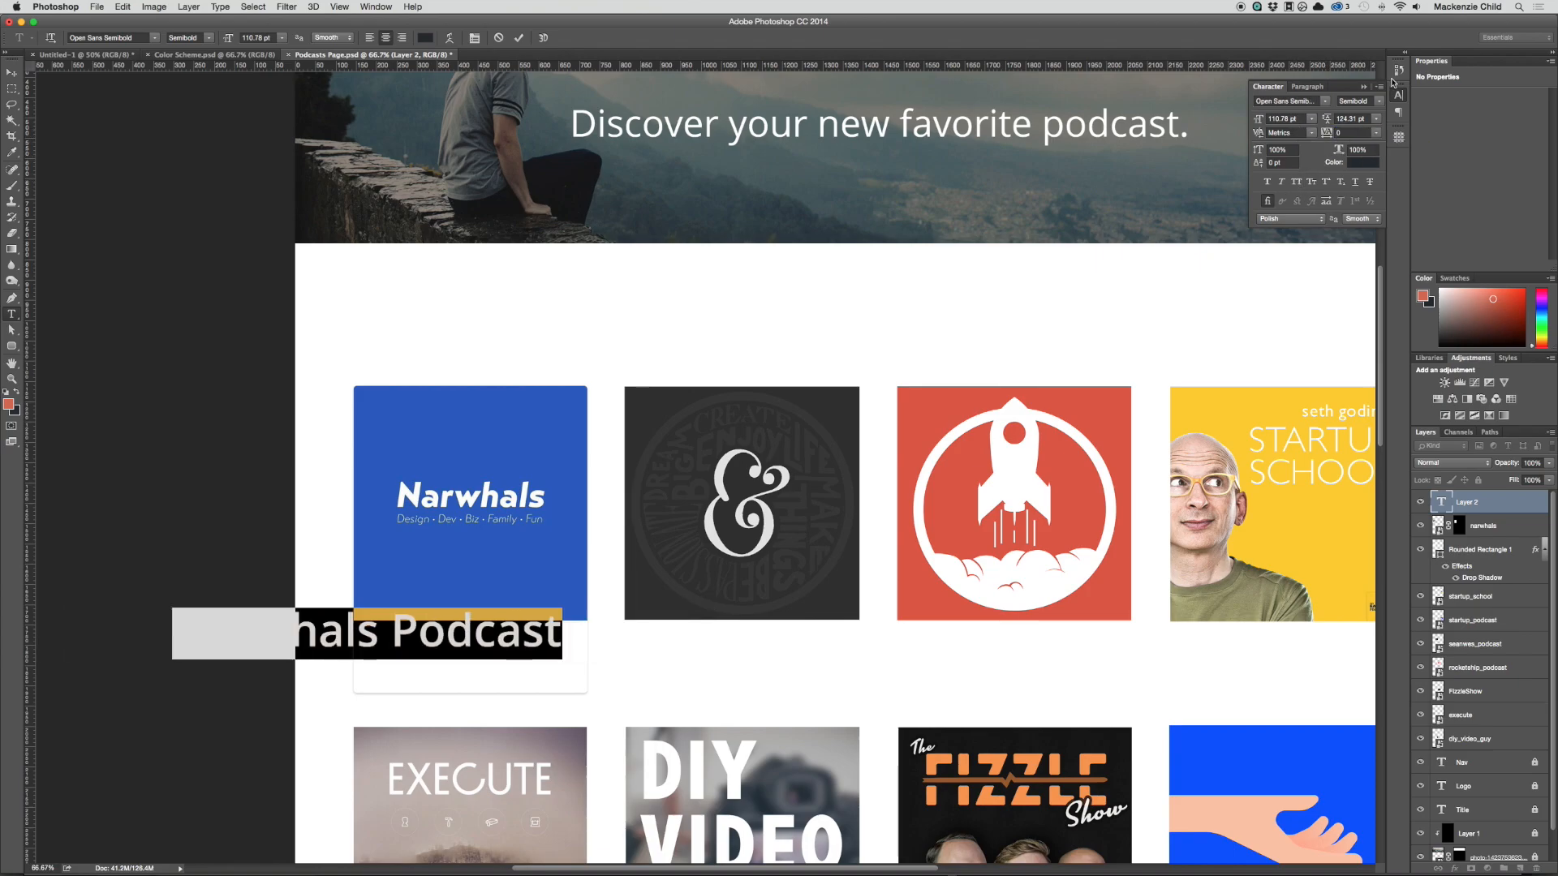
Step: Set the "Narwhals Podcast" title to 35.78 pt Open Sans Bold and commit the text
left_click_drag(1258, 119, 1201, 121)
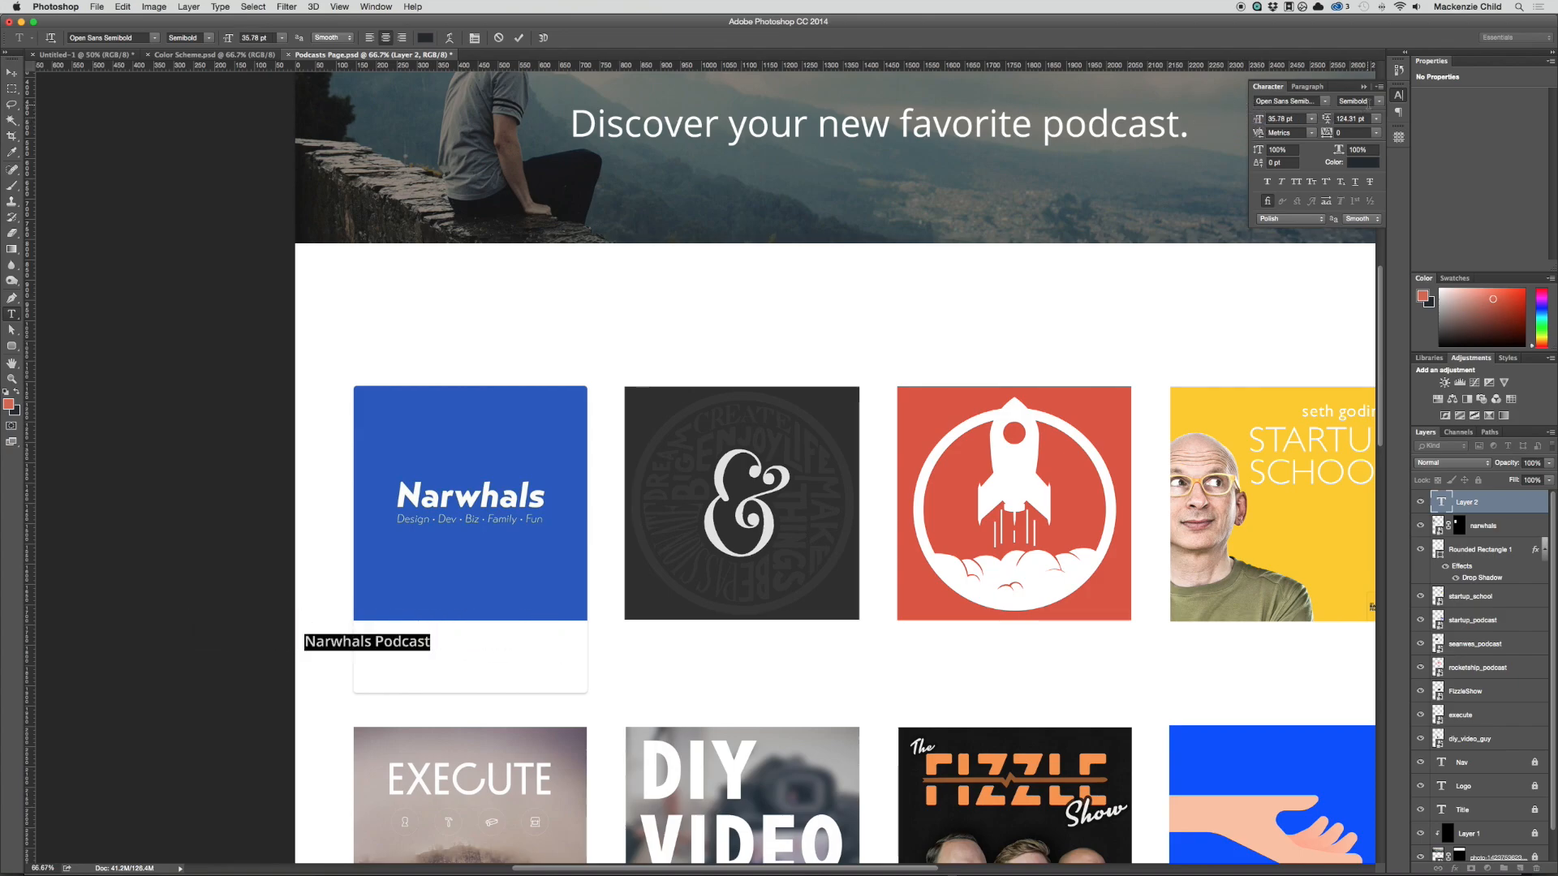
left_click(1371, 101)
left_click(1379, 152)
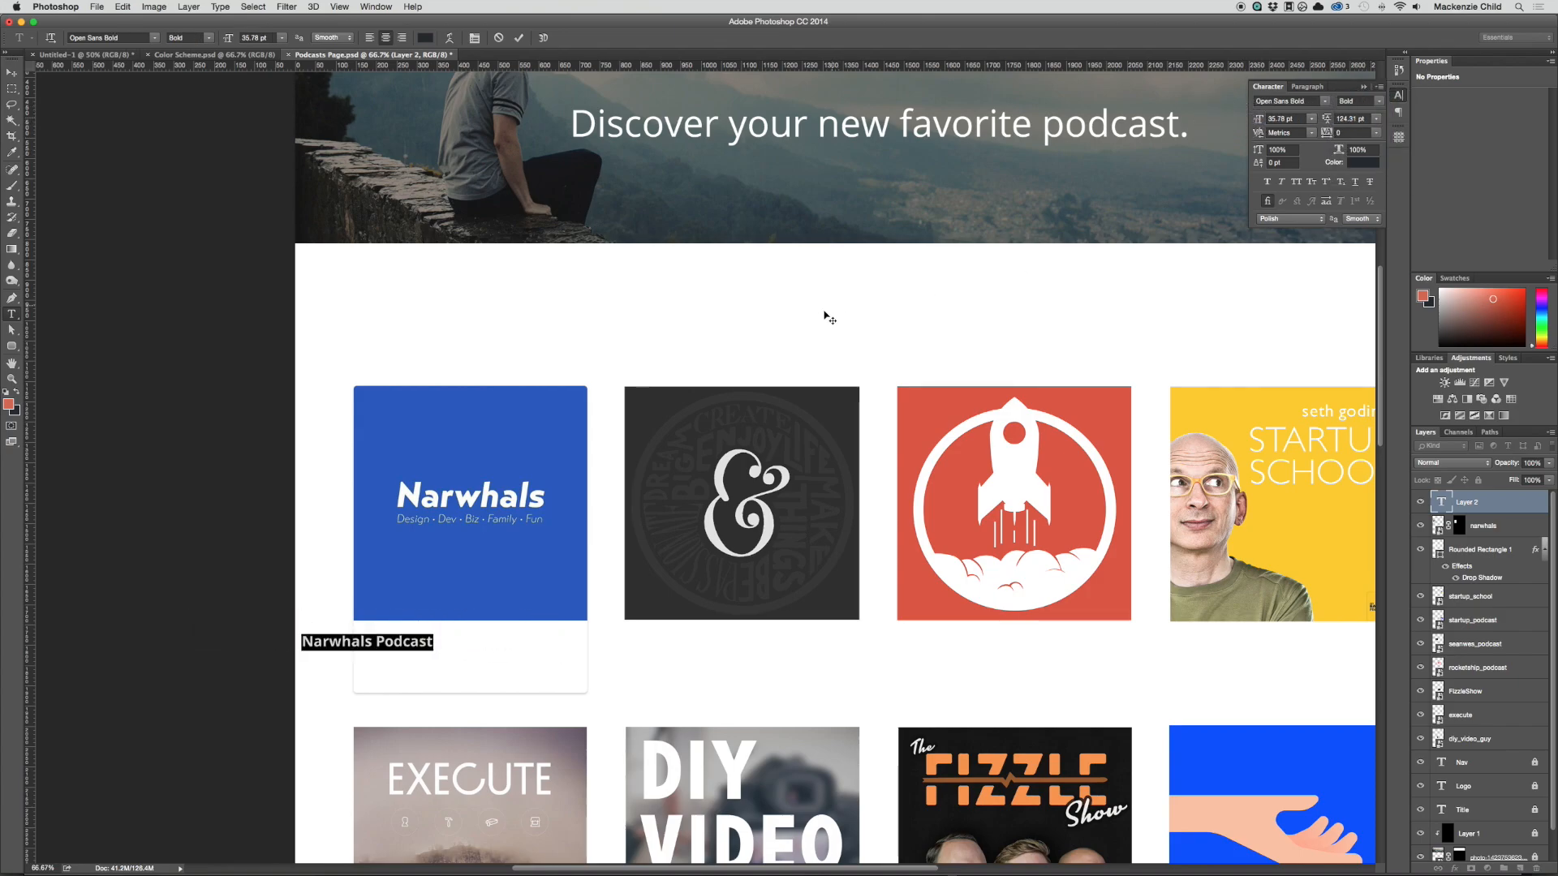
key("super+Return")
Step: Move the "Narwhals Podcast" title inside the card's white area, slightly inset from the card's left edge
key("v")
left_click(359, 649)
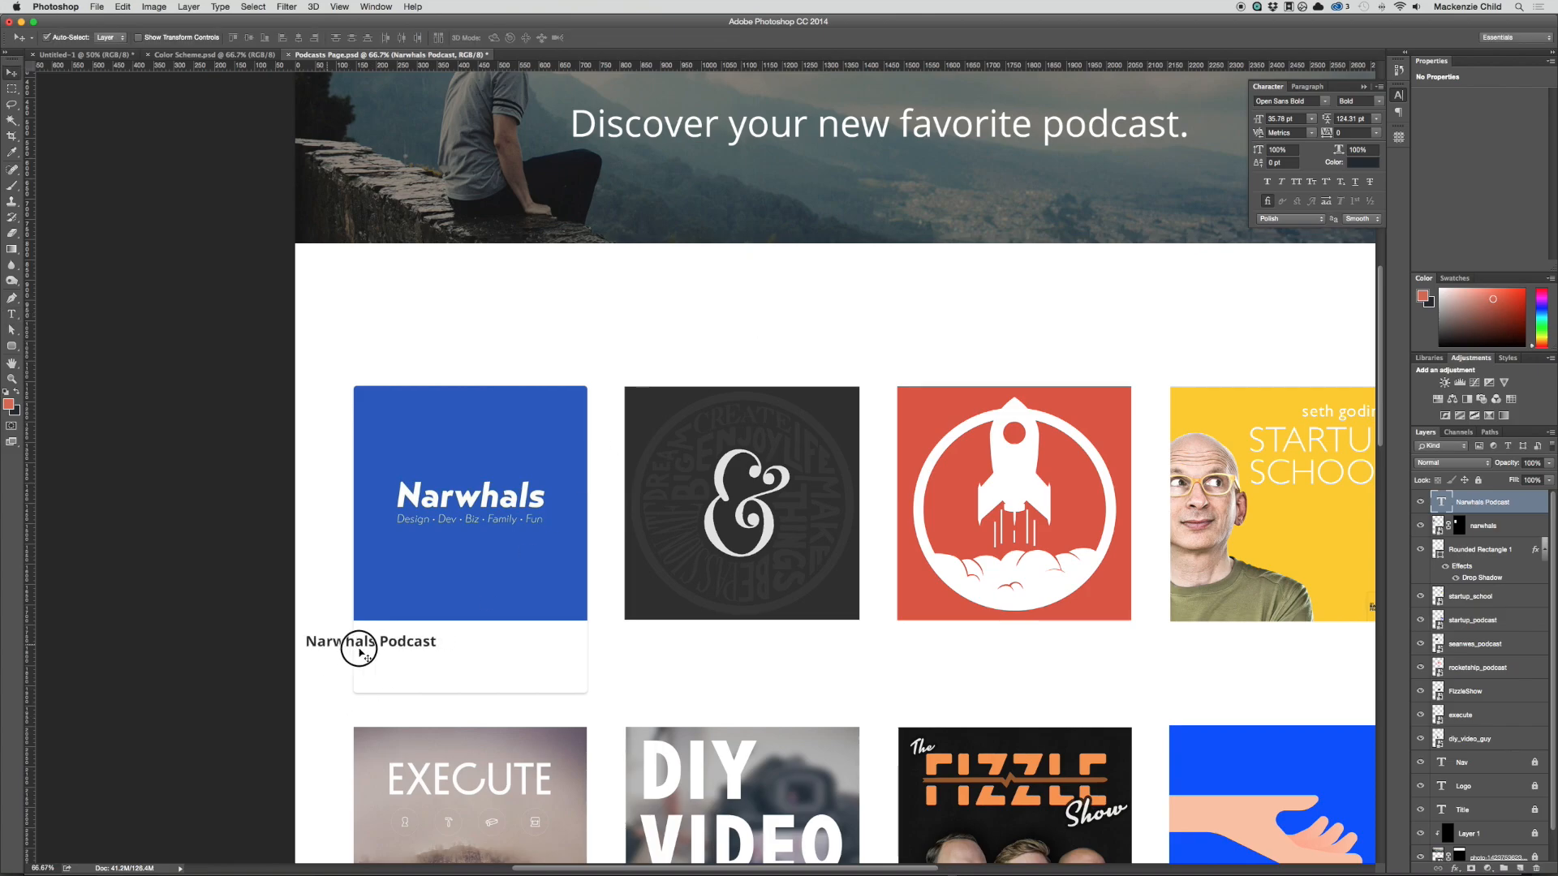
left_click_drag(359, 649, 481, 647)
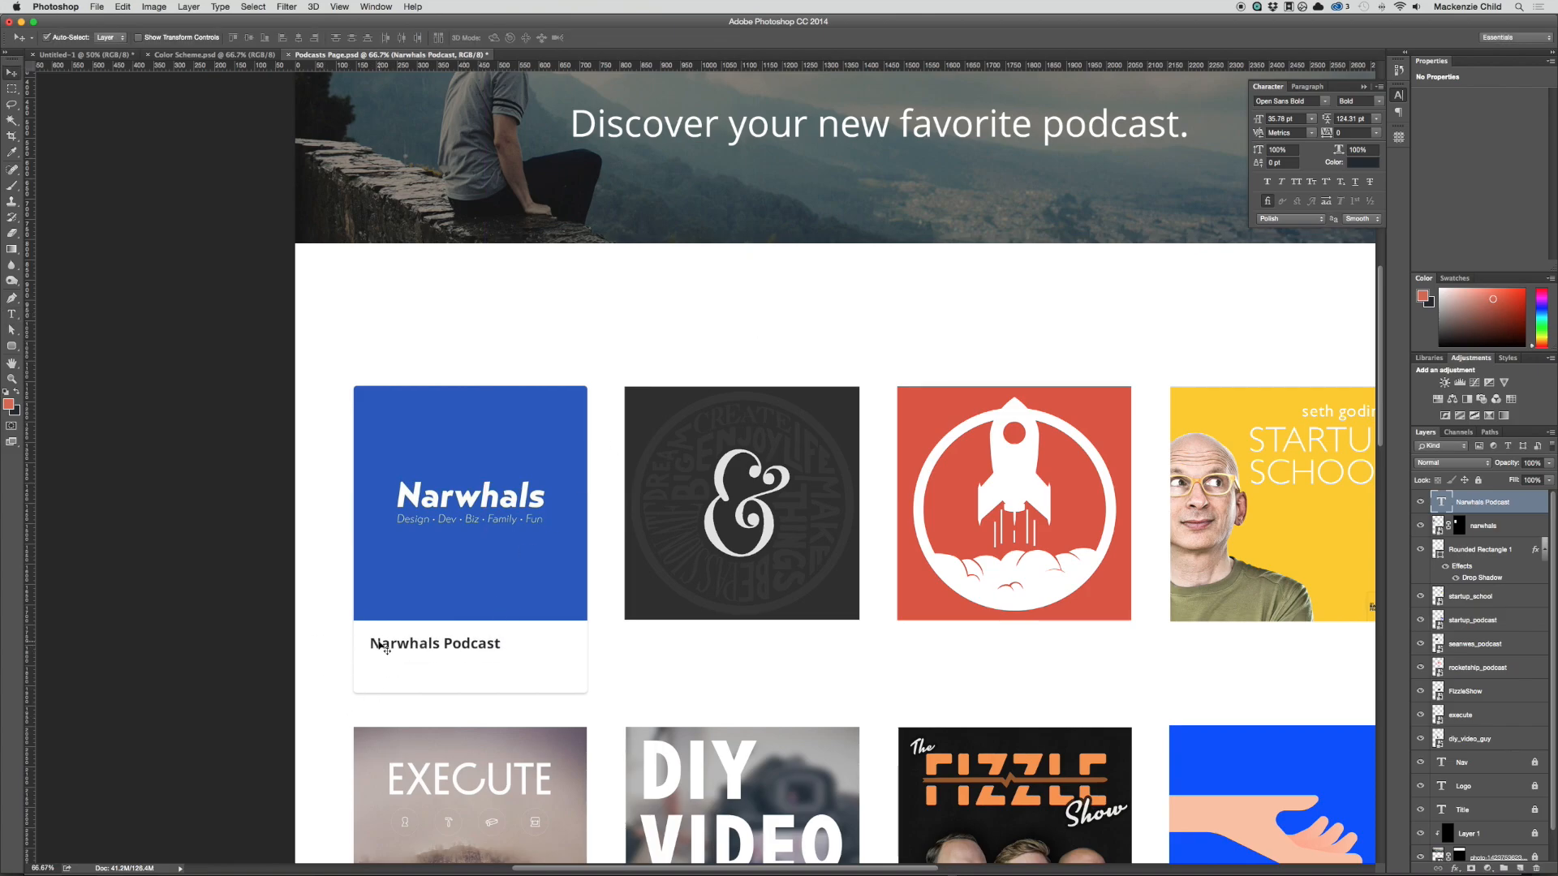
left_click(423, 646)
left_click_drag(614, 712, 815, 677)
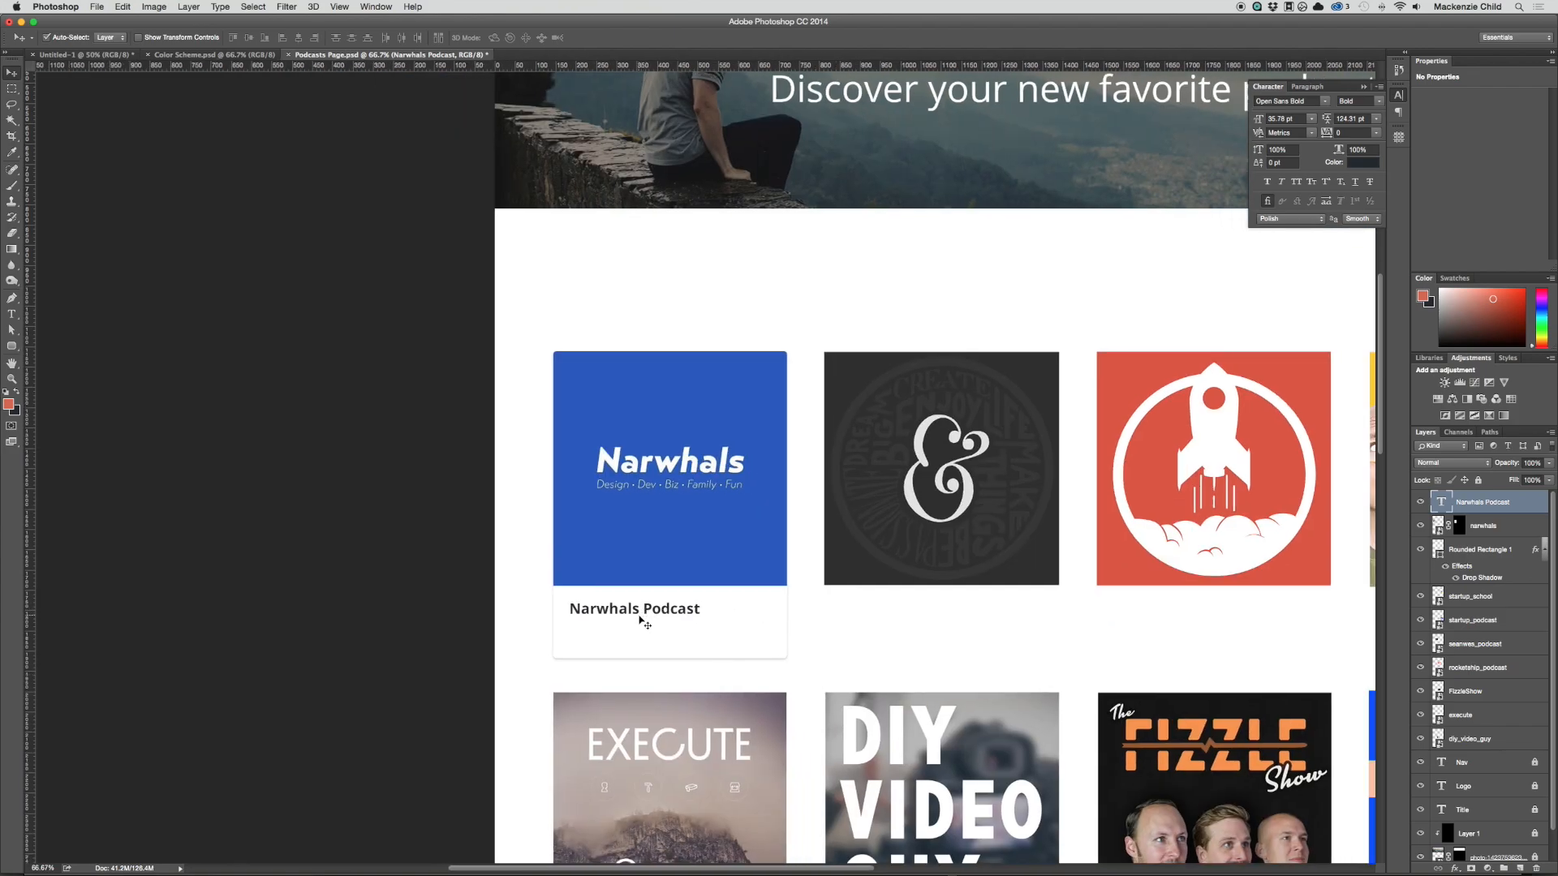
Step: Duplicate the "Narwhals Podcast" title directly below itself and replace the copy's text with "22 Episodes"
left_click_drag(641, 621, 644, 644)
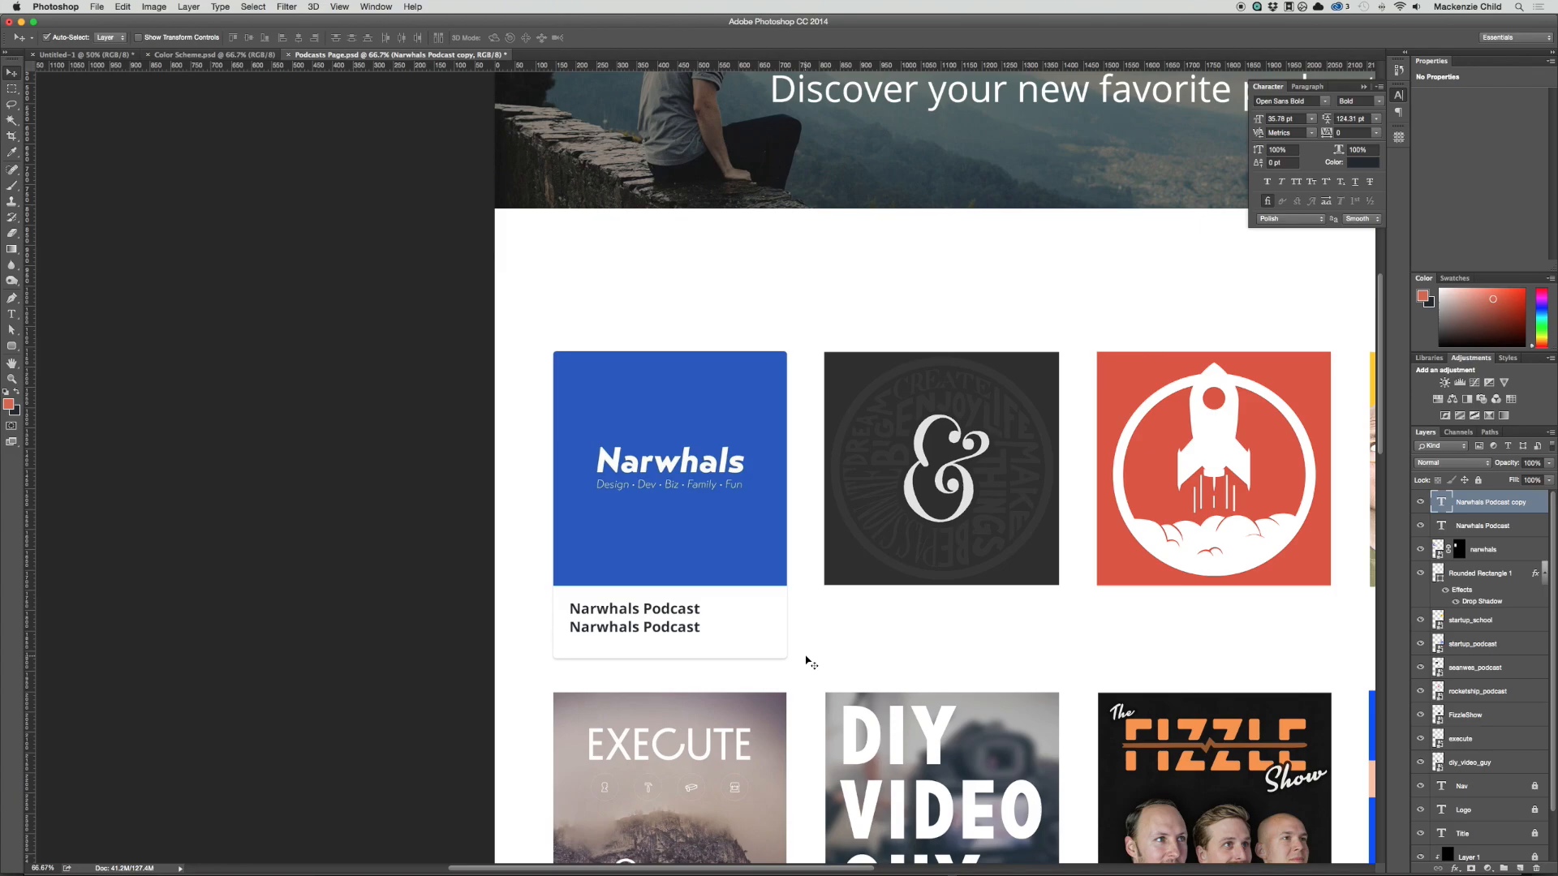
double_click(664, 632)
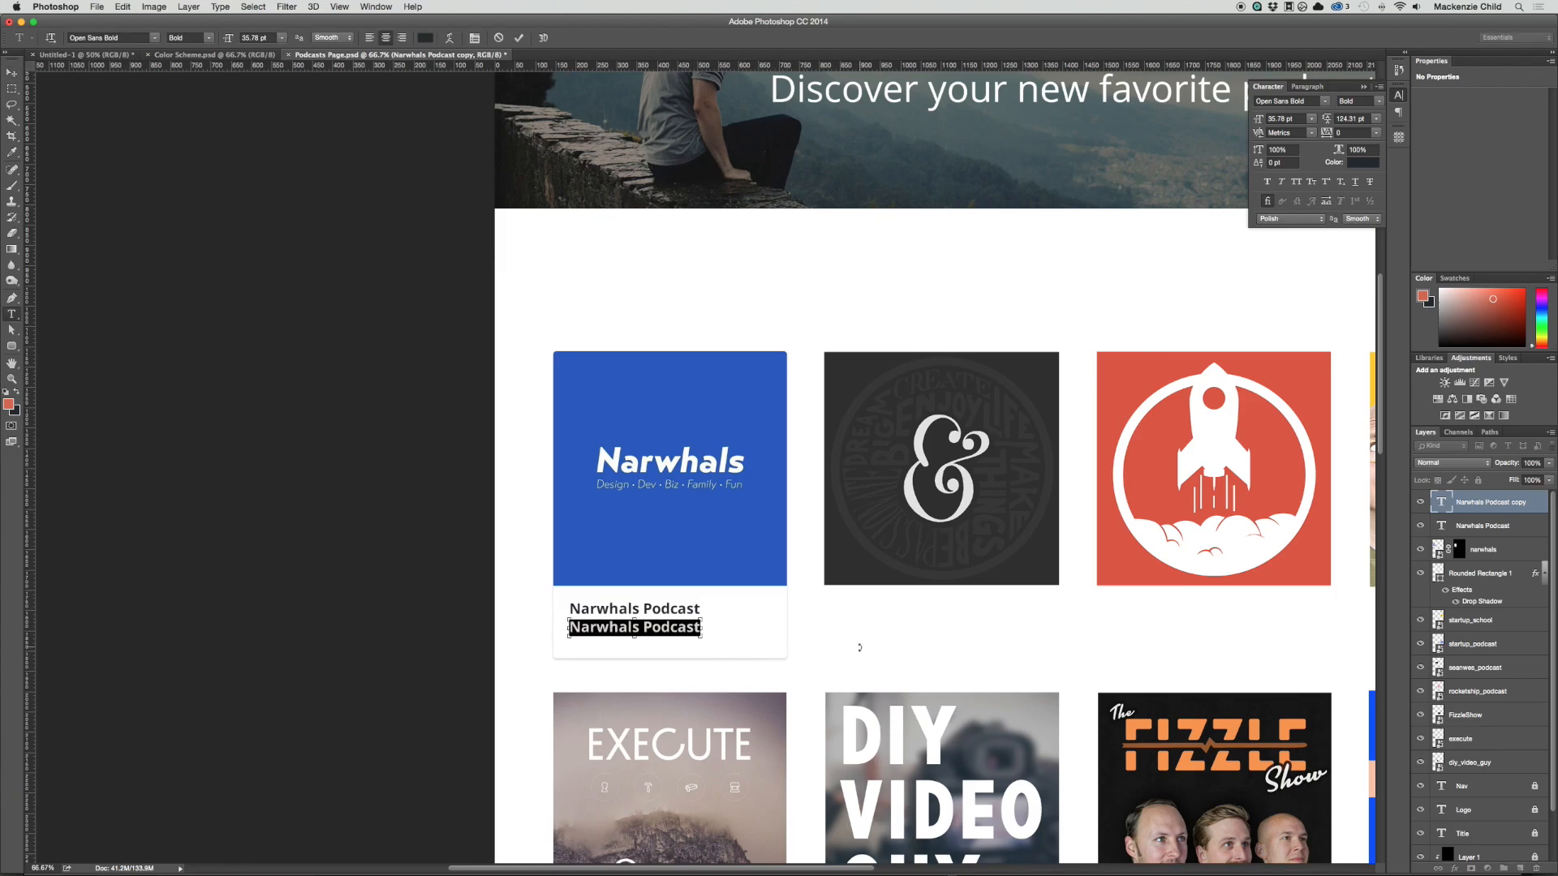
key("BackSpace")
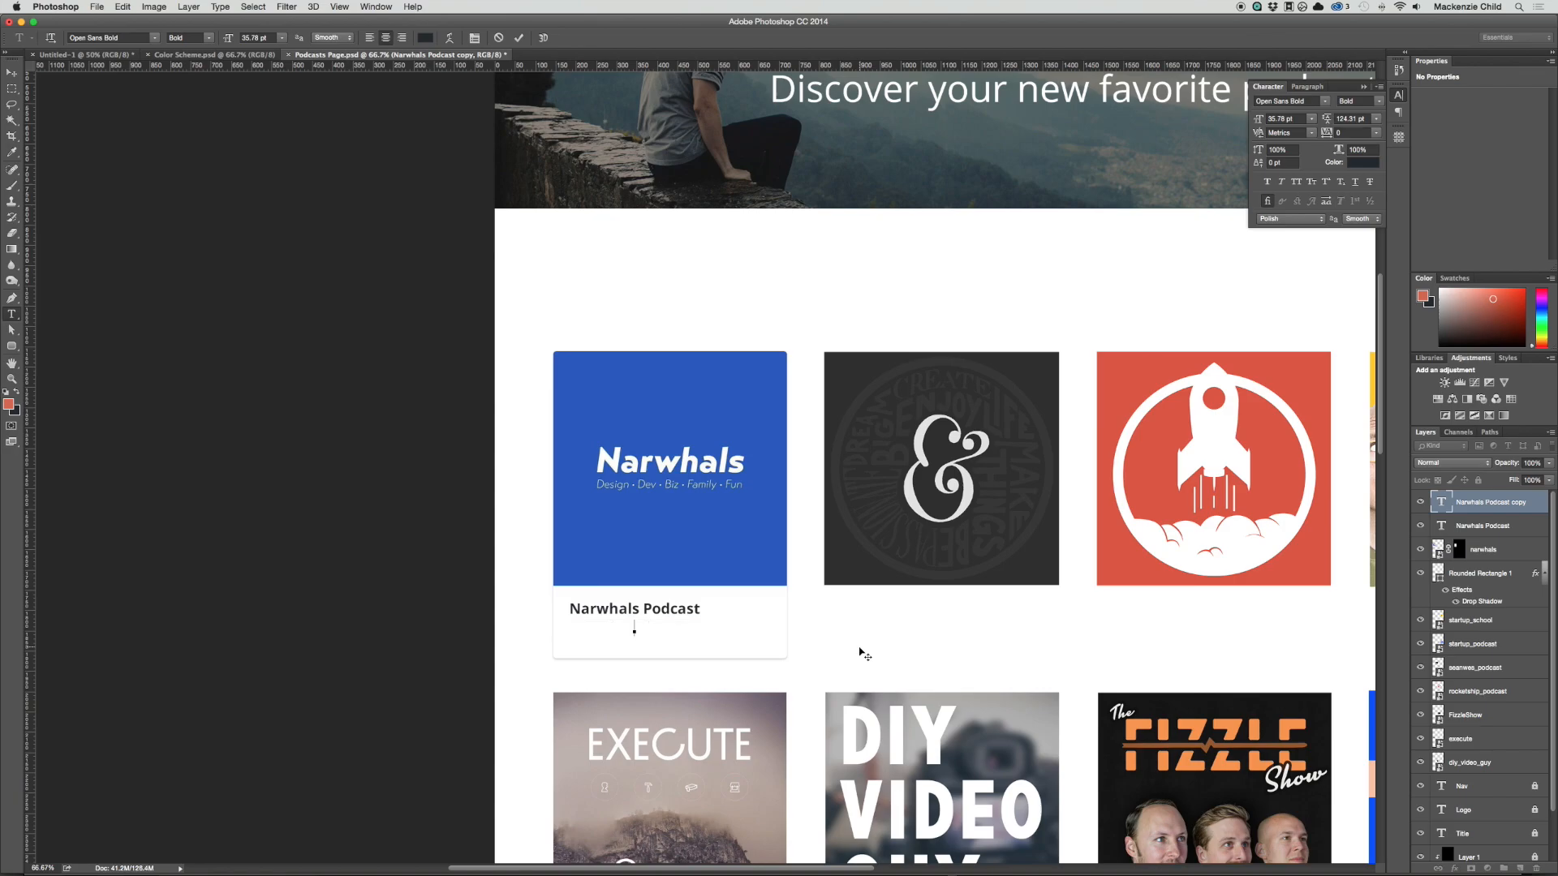
type("22 Episodes")
Step: Format the "22 Episodes" text as Open Sans Regular at 24.78 pt and commit it
key("shift+Home")
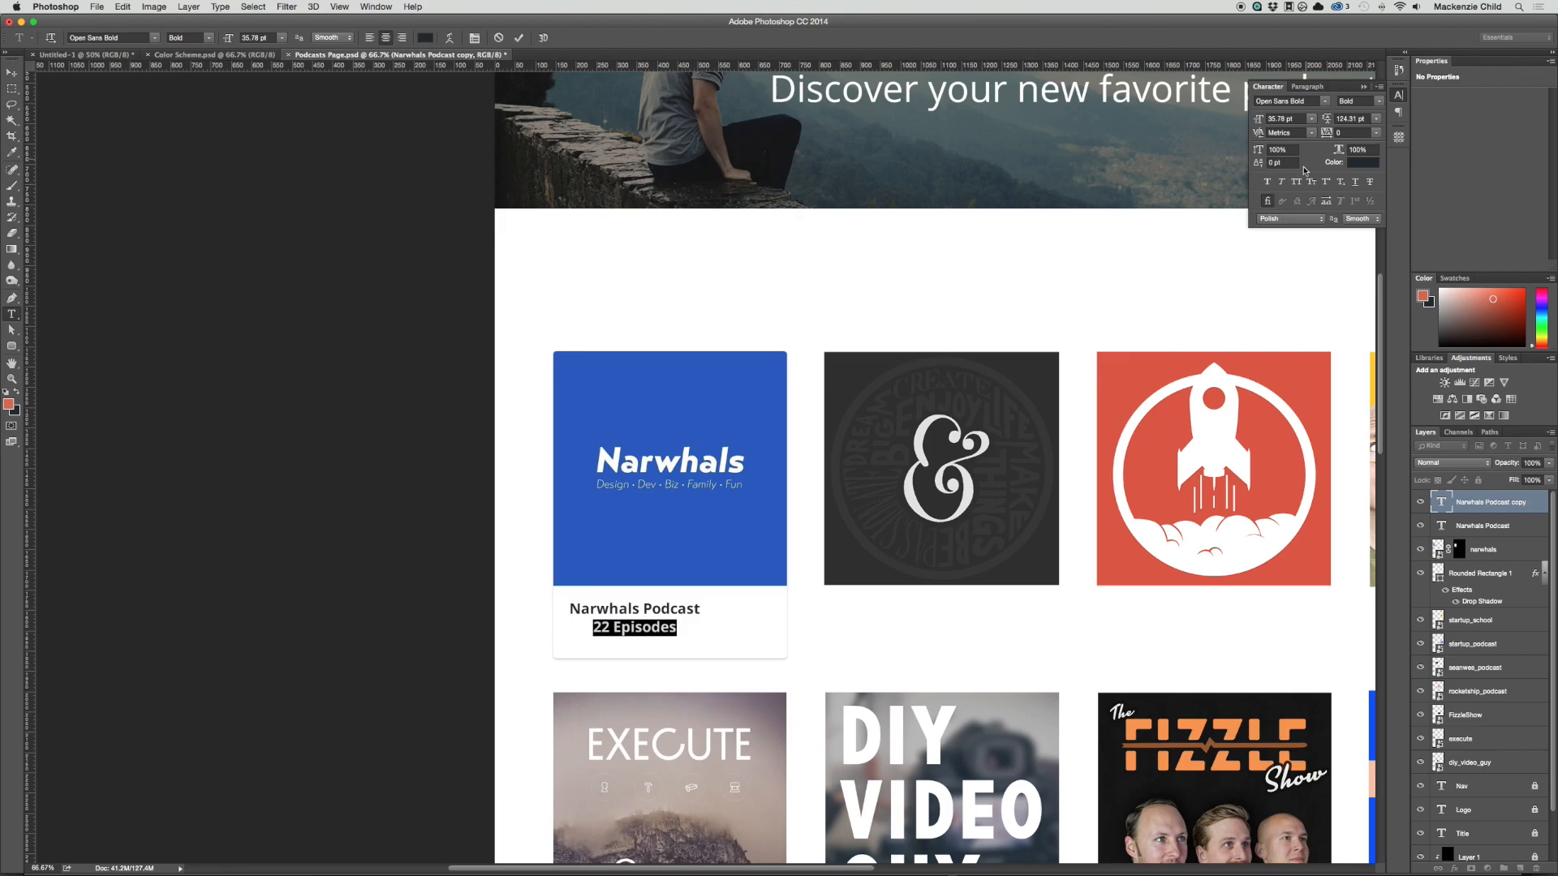
left_click(1378, 101)
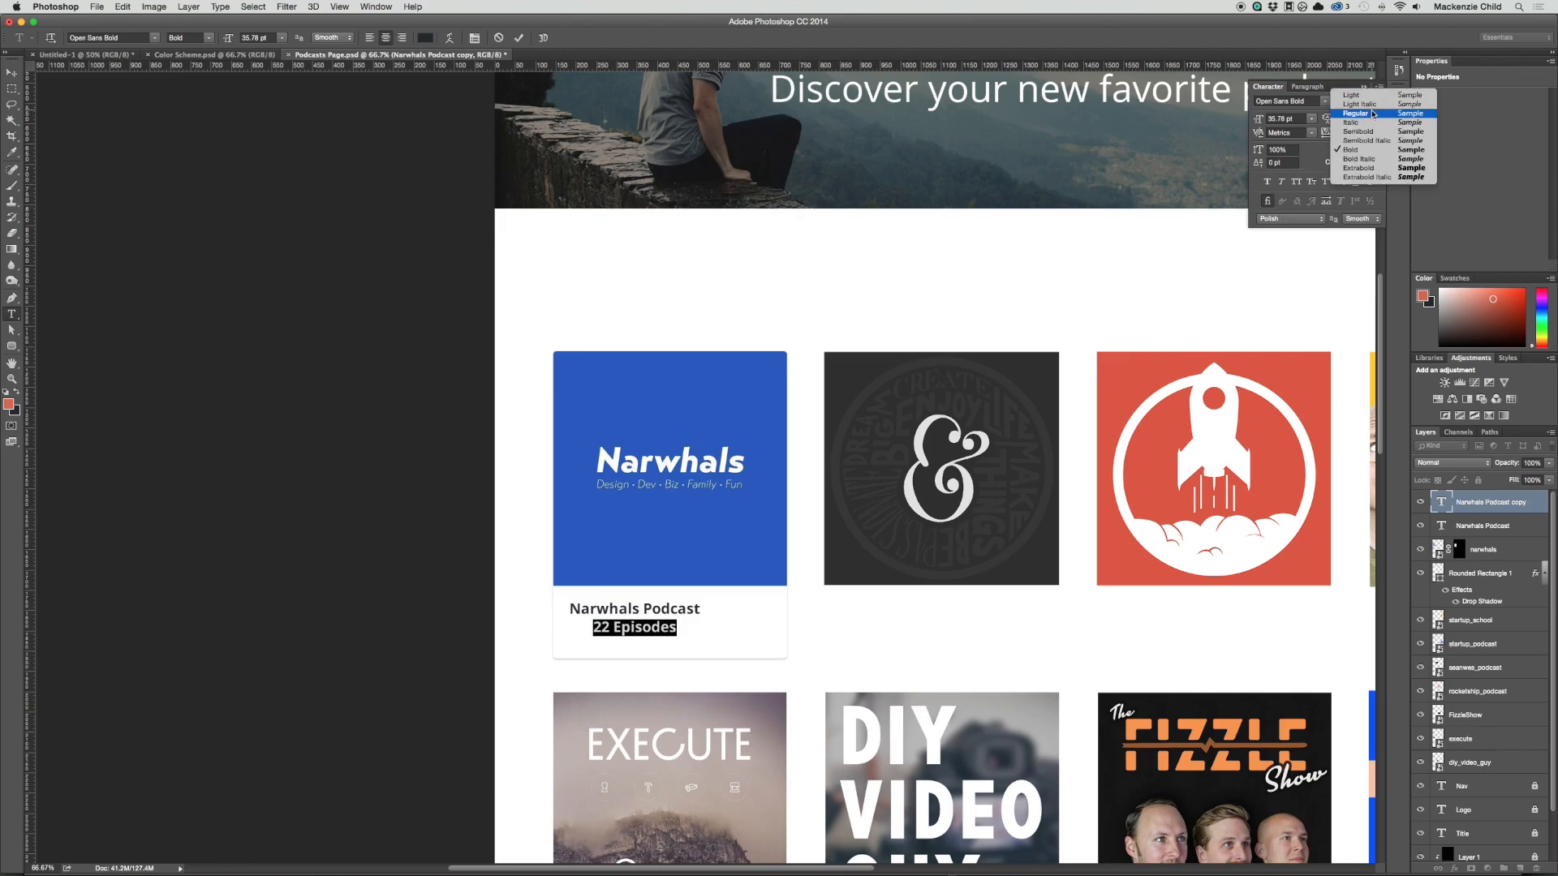
left_click(1373, 113)
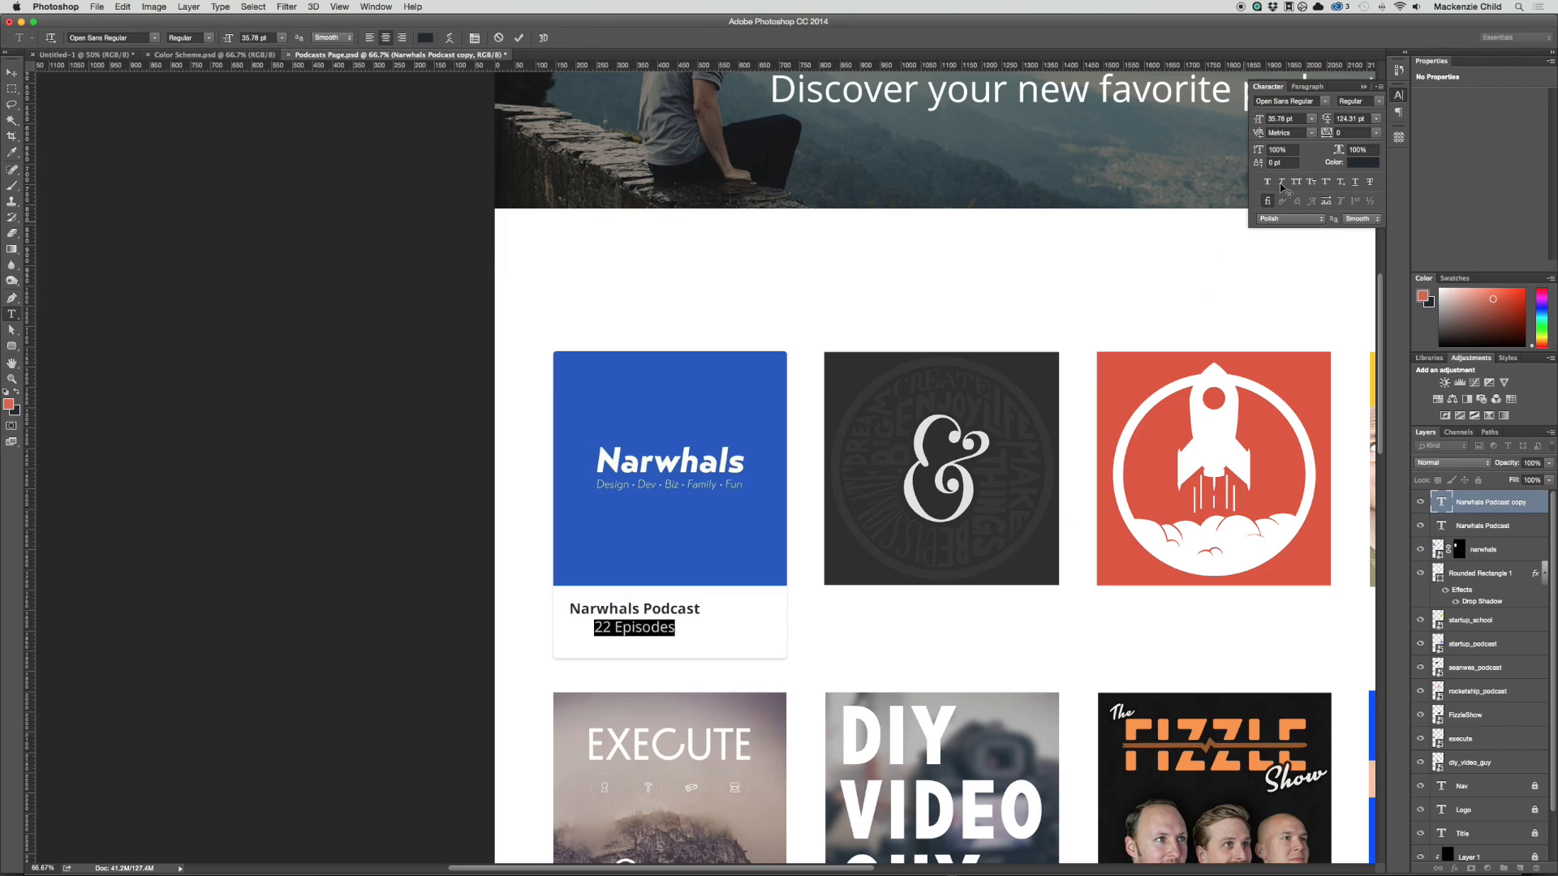
left_click_drag(1259, 122, 1241, 120)
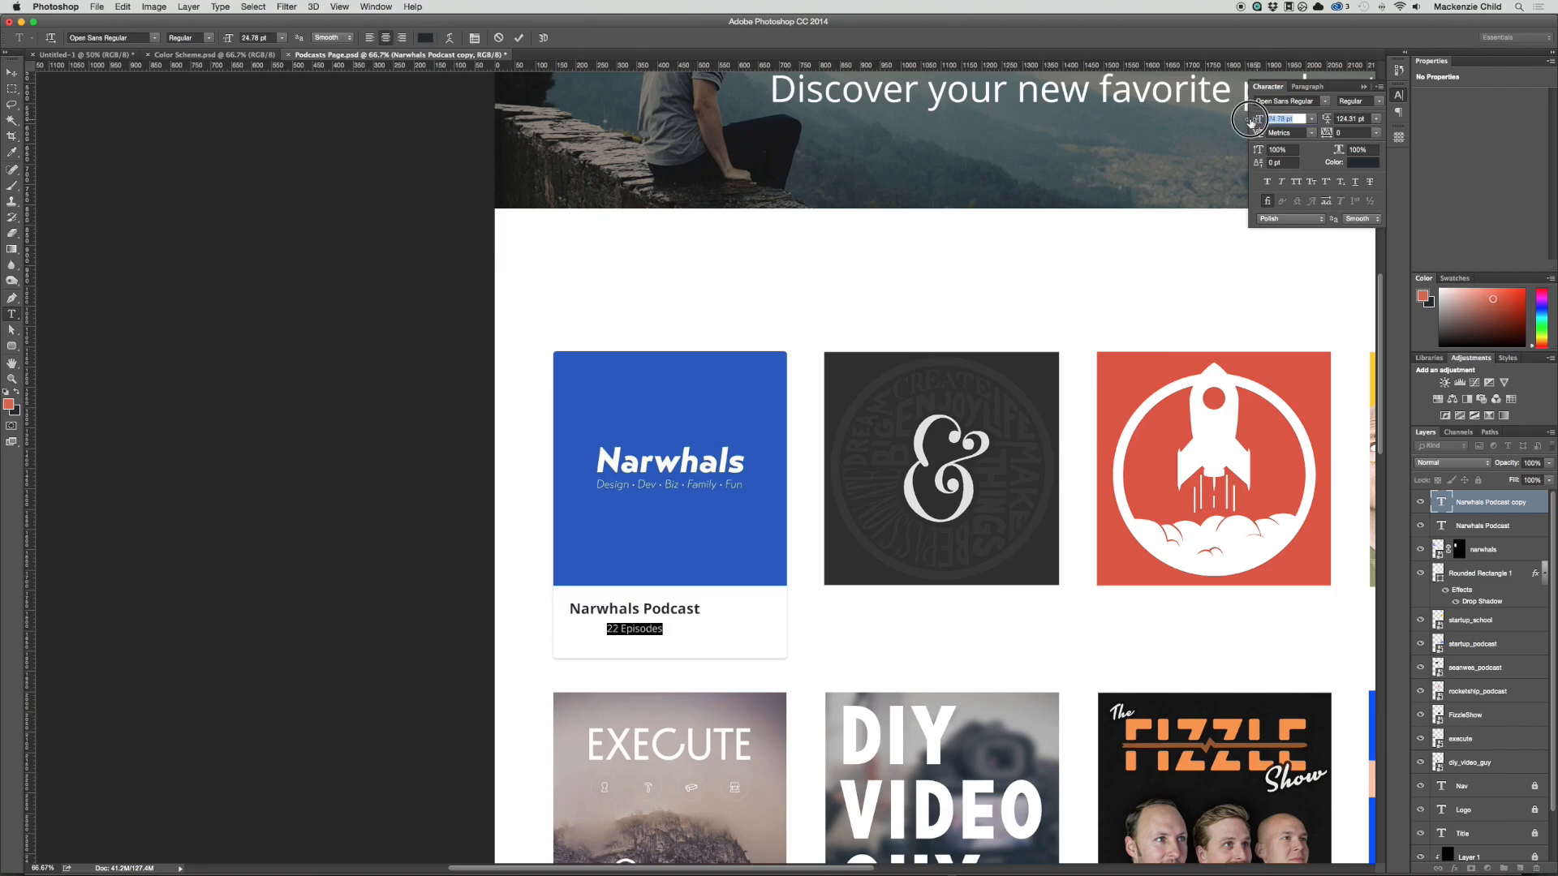
key("super+Return")
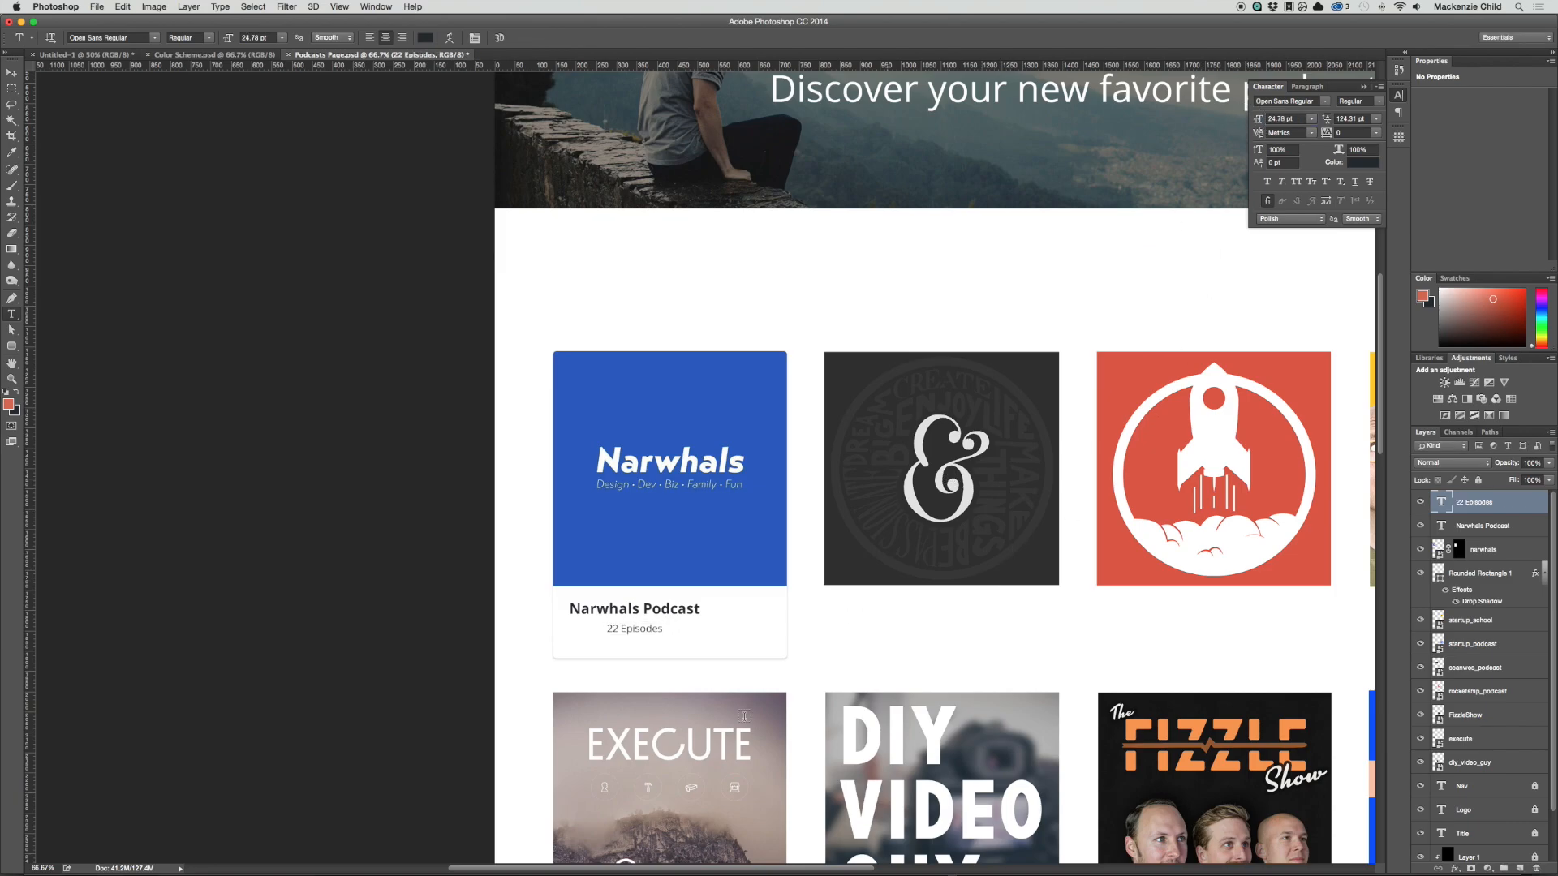
Step: Left-align "22 Episodes" under the "Narwhals Podcast" title and shift both lines slightly upward in the card
key("v")
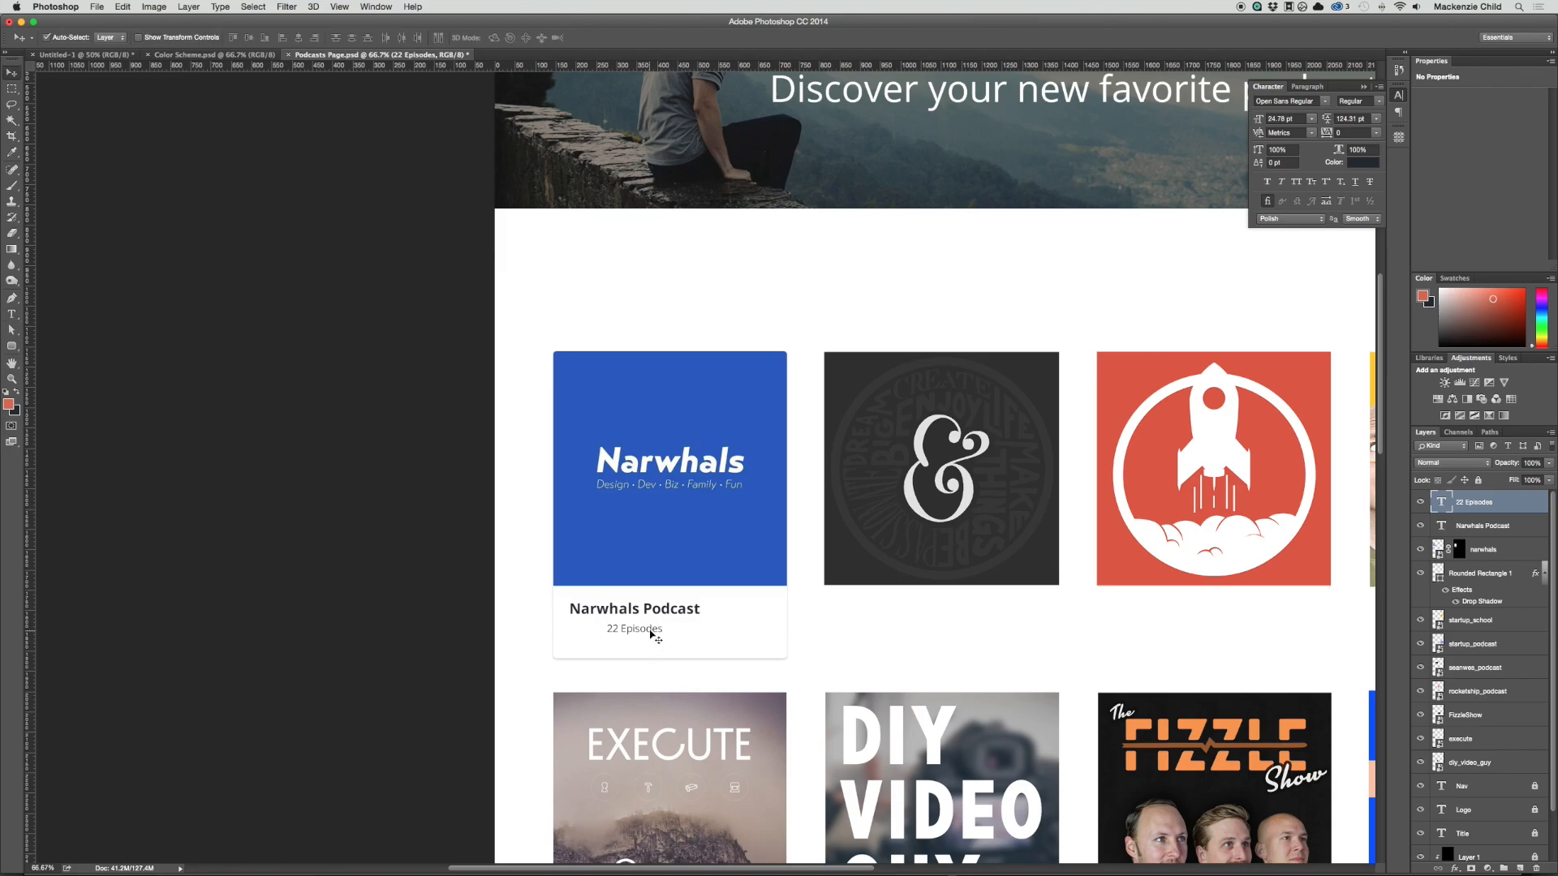
mouse_move(649, 631)
left_mouse_down()
mouse_move(611, 637)
mouse_move(636, 606)
left_mouse_up()
left_click(635, 617, "shift")
Step: Shorten the white card rectangle from its bottom edge to a height of about 724 px and deselect it
left_click(670, 653)
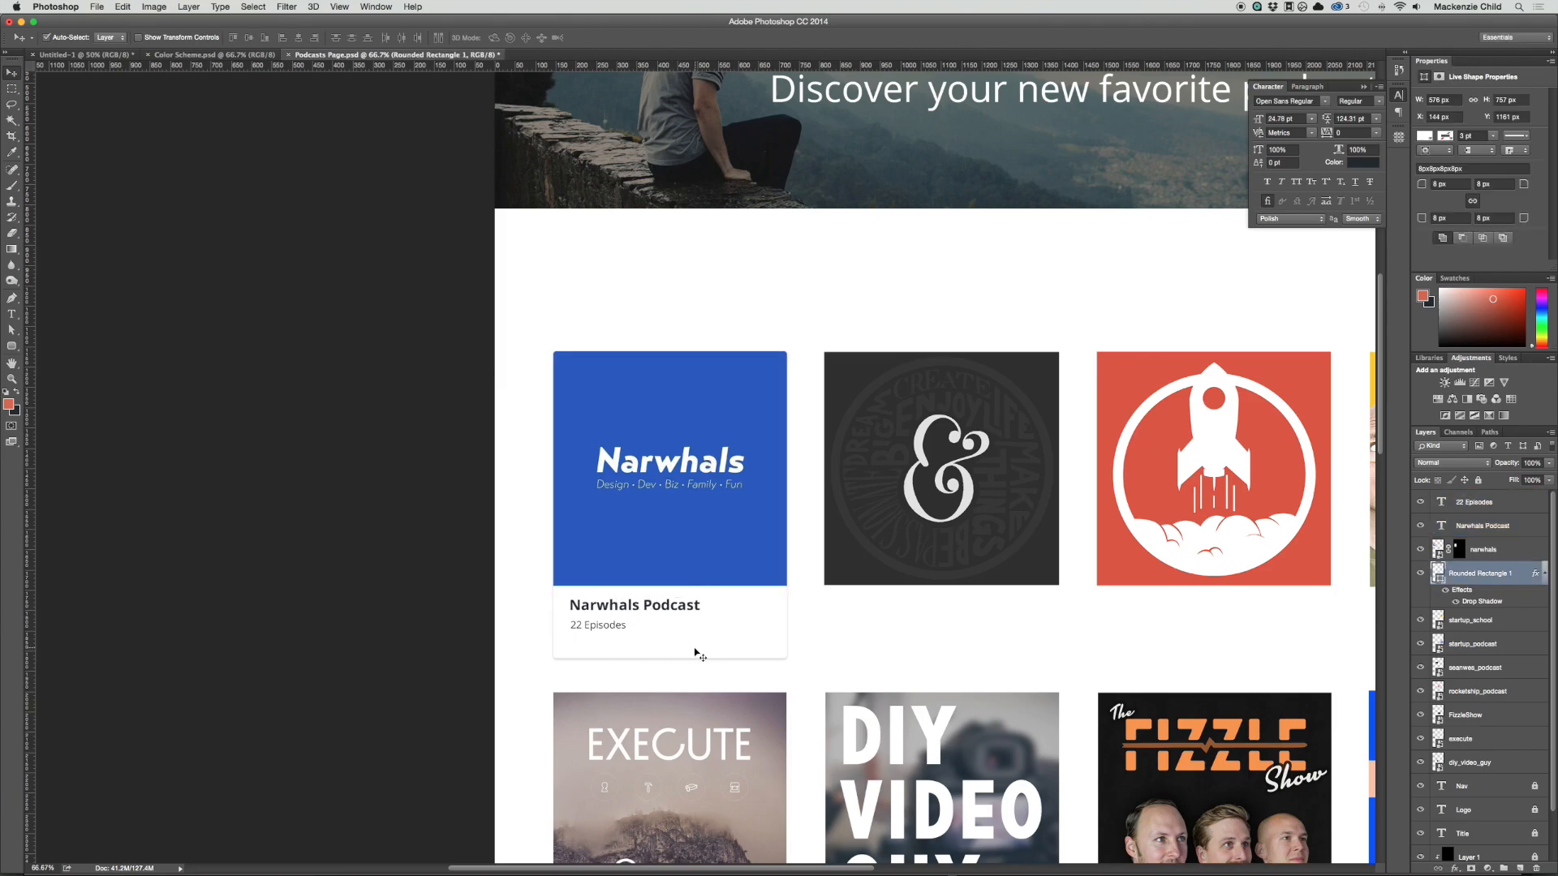
key("super+t")
left_click_drag(670, 658, 670, 645)
key("Return")
left_click(620, 667)
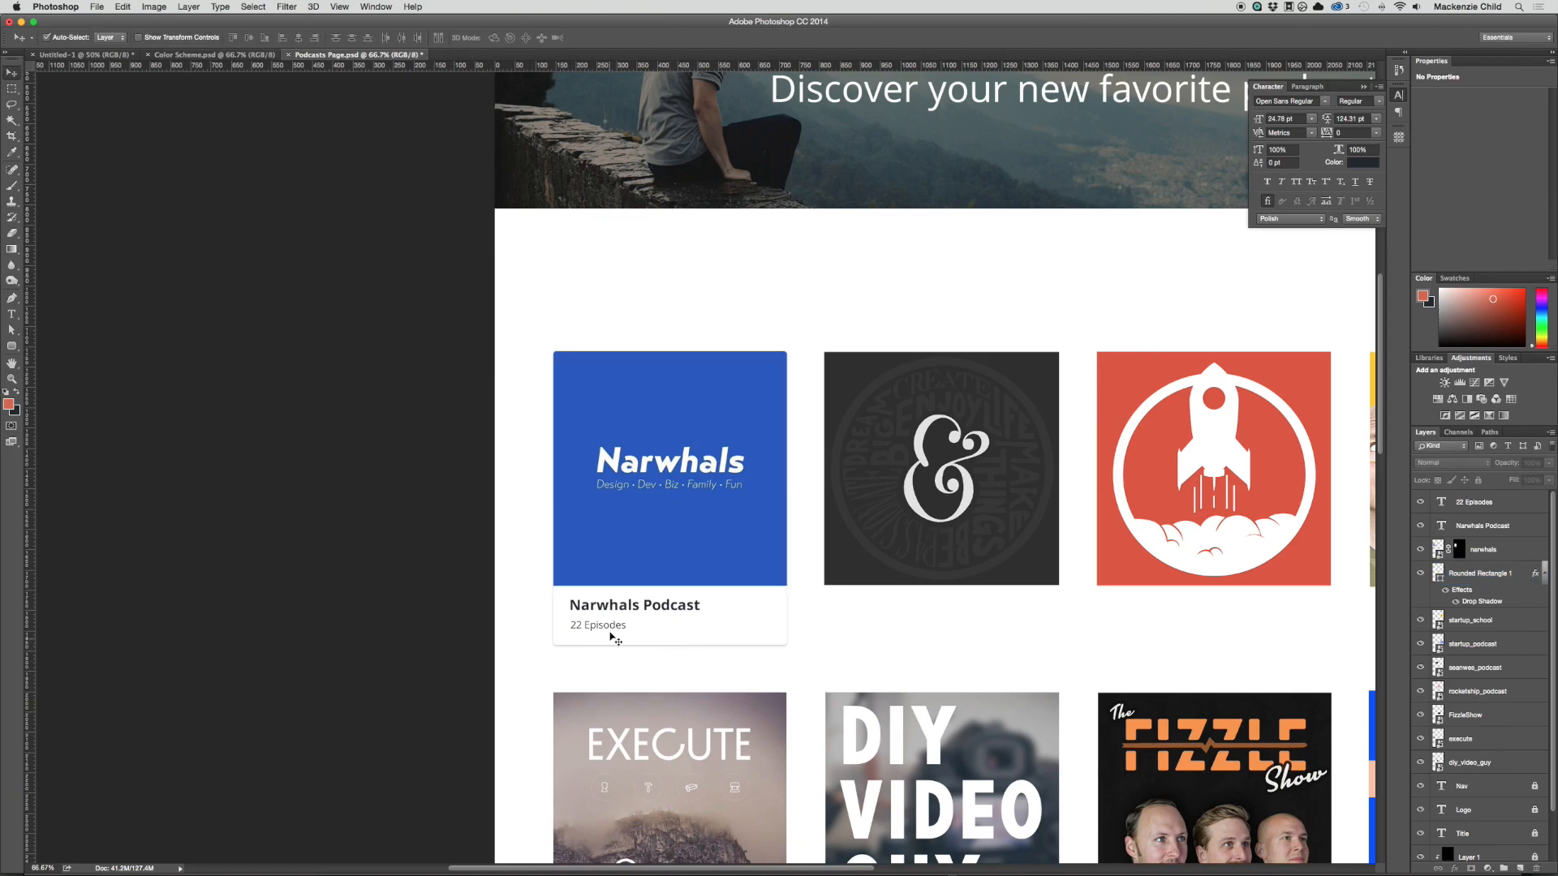
left_click(609, 628)
key("t")
triple_click(608, 627)
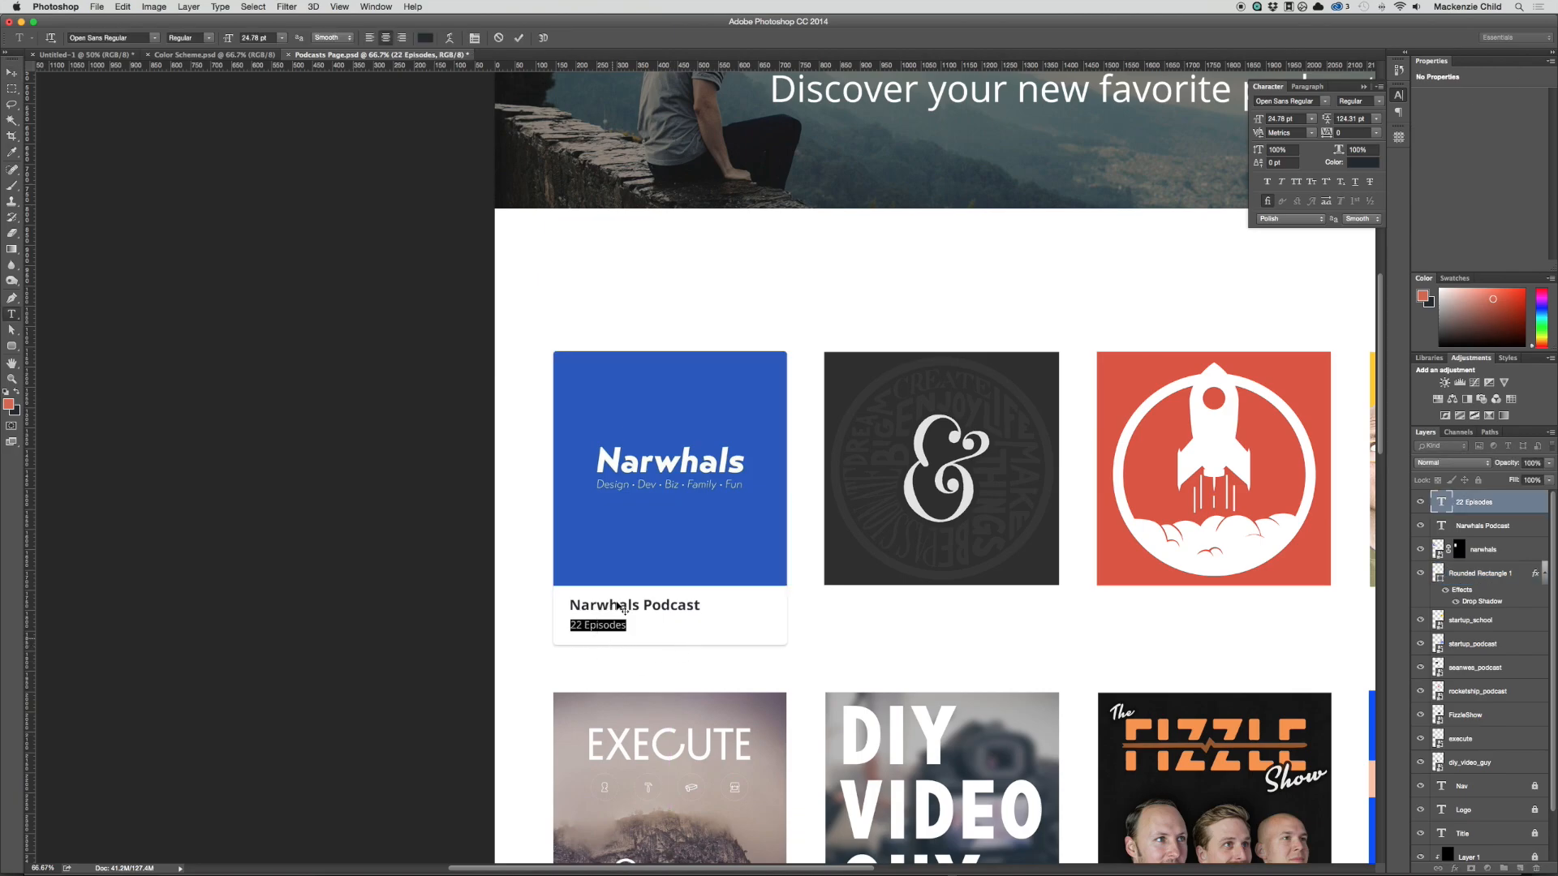
left_click(424, 38)
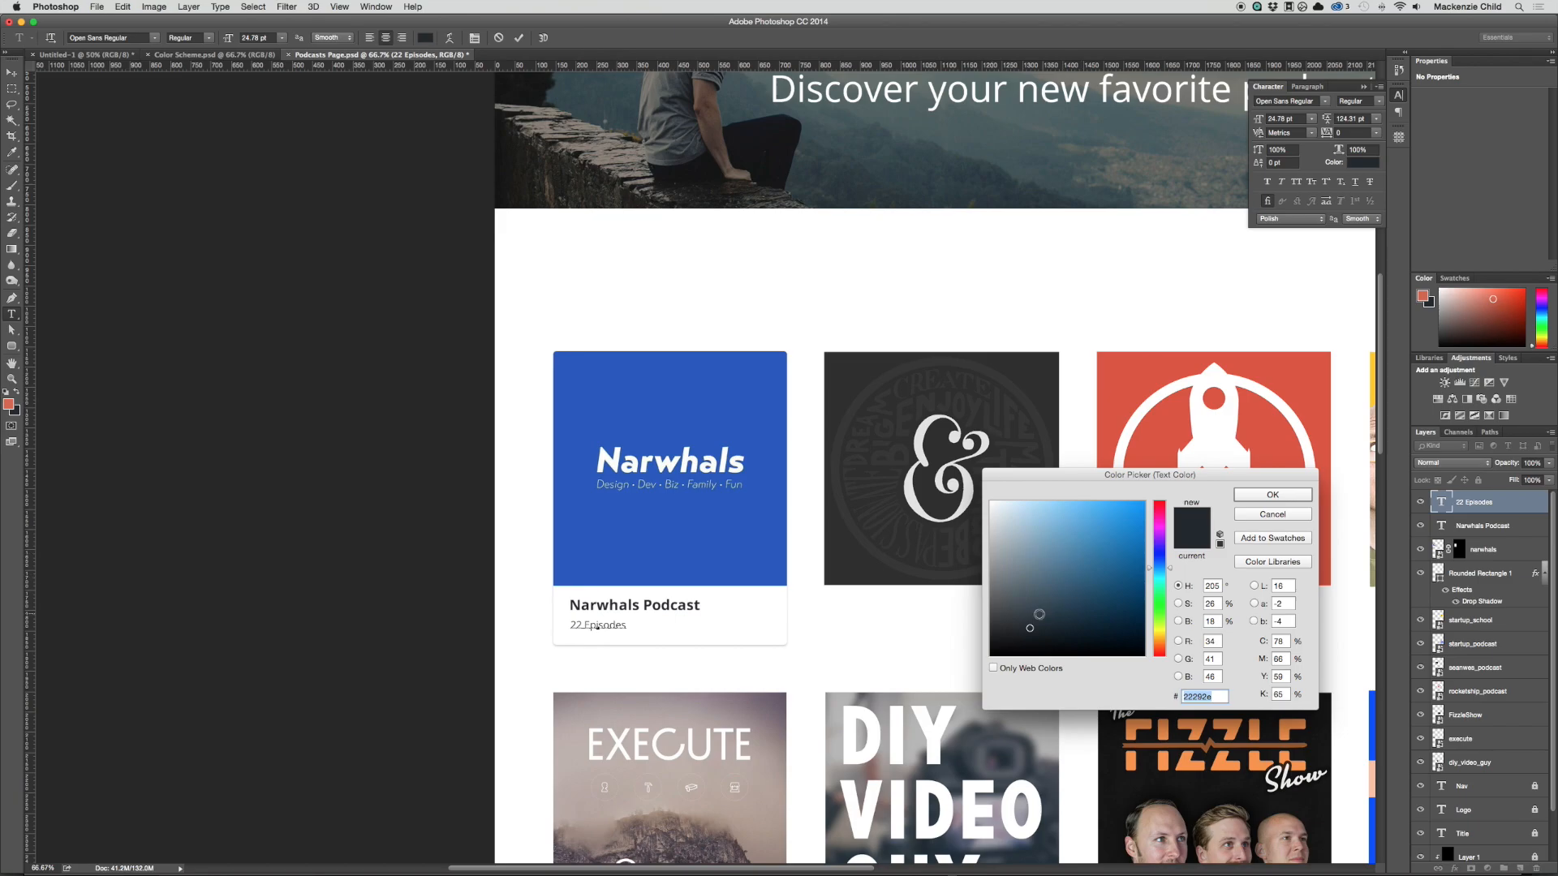
left_click_drag(1029, 620, 1020, 586)
left_click_drag(1021, 585, 1018, 575)
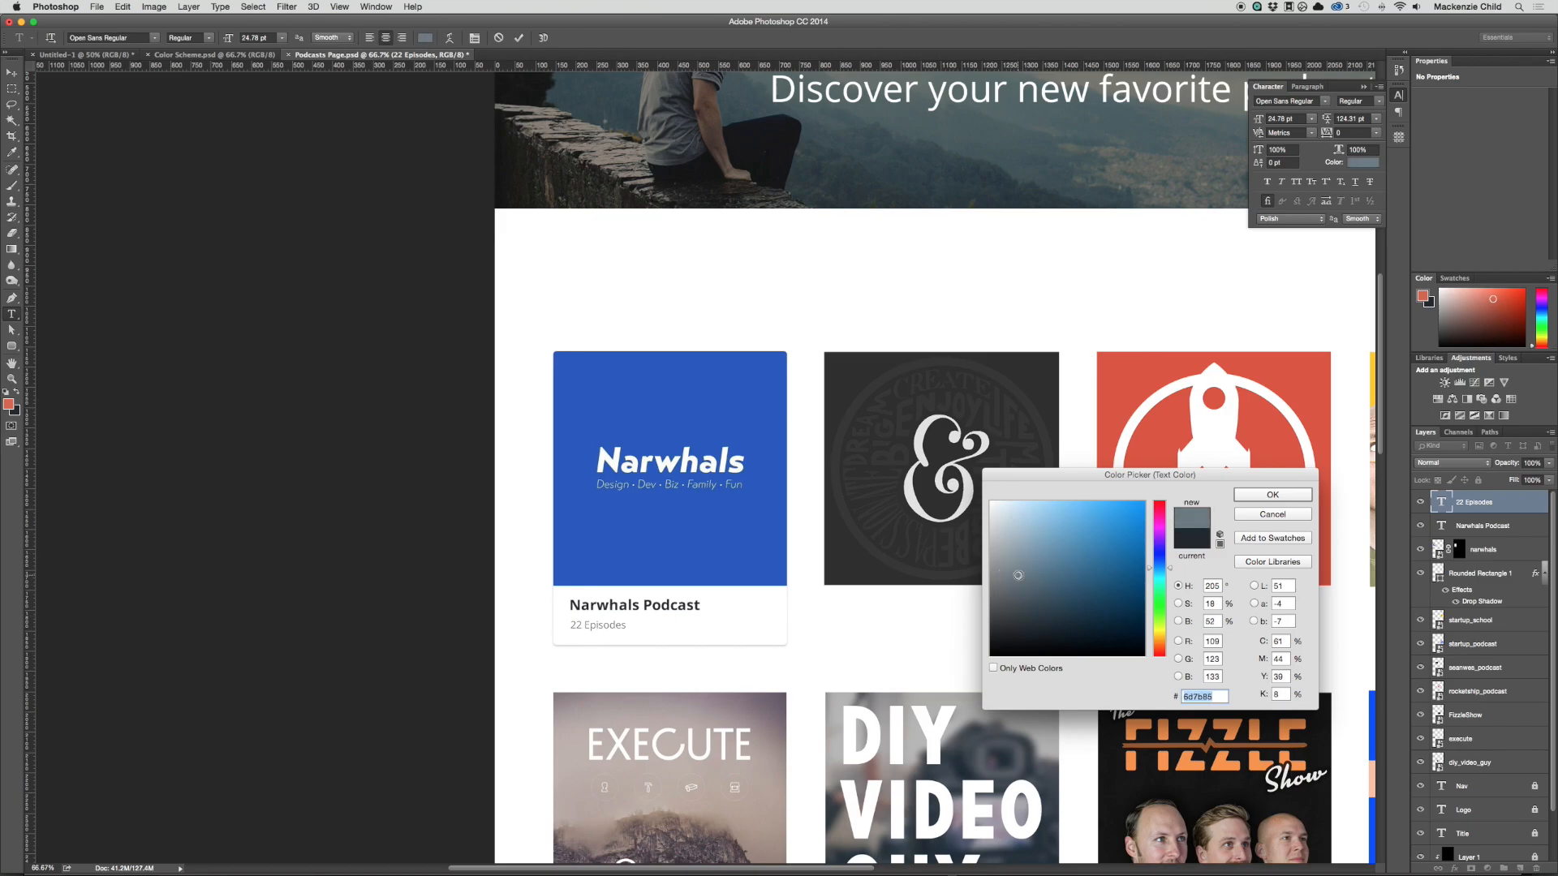
key("Return")
Step: Sample the slate gray swatch in the Color Scheme.psd document as the foreground color and return to the Podcasts Page document
key("ctrl+shift+Tab")
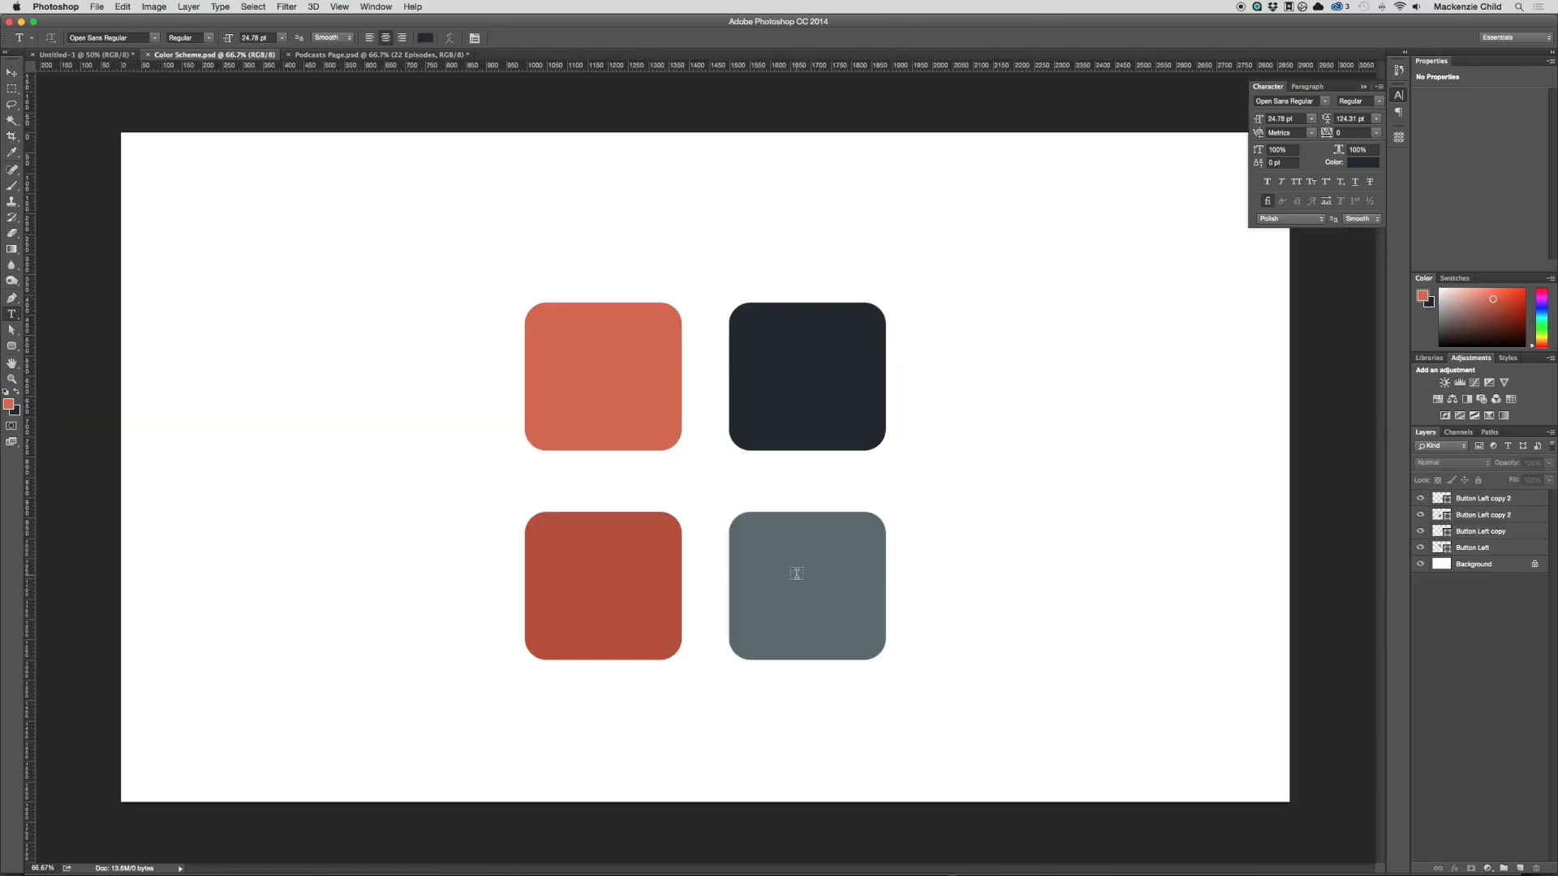
key("i")
left_click(801, 567)
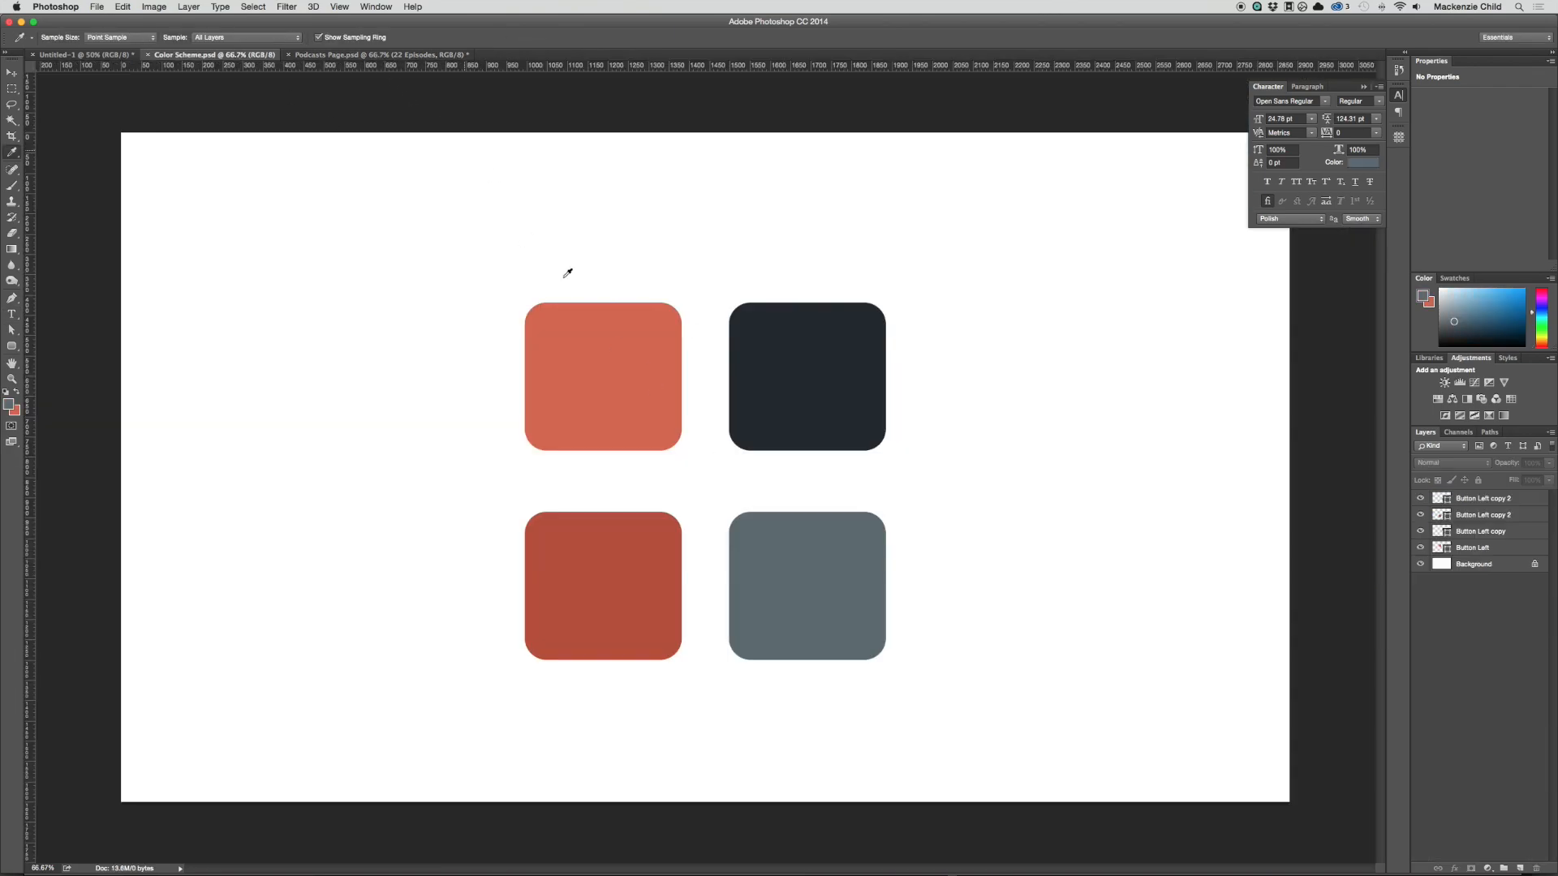
left_click(380, 54)
Step: Recolor the "22 Episodes" text with the sampled slate gray foreground color #5d6971 and commit it
key("v")
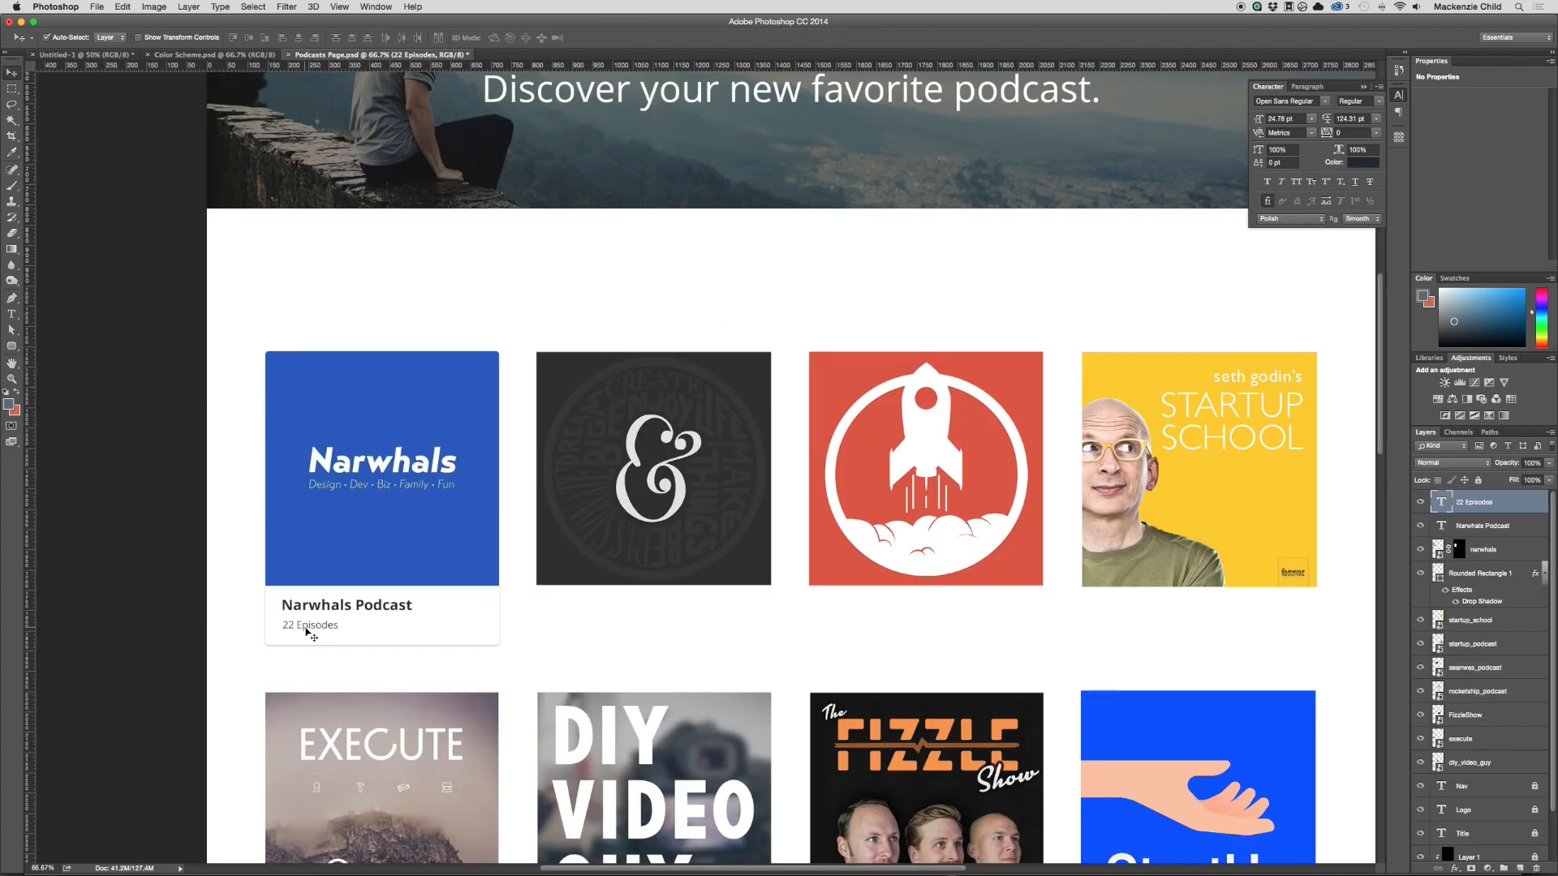
double_click(313, 632)
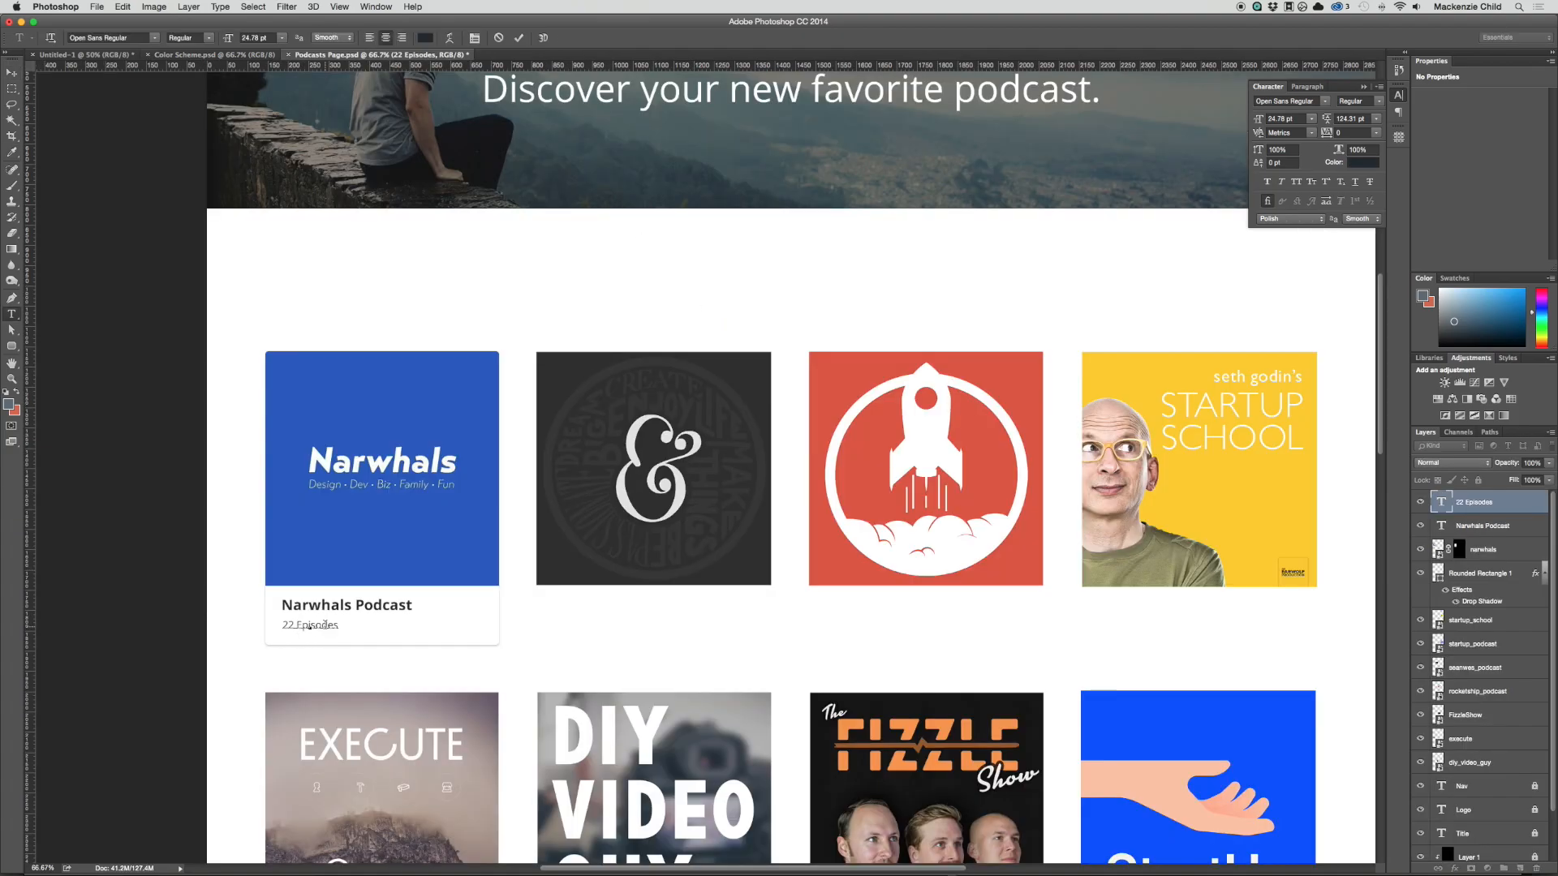
key("super+a")
left_click(427, 38)
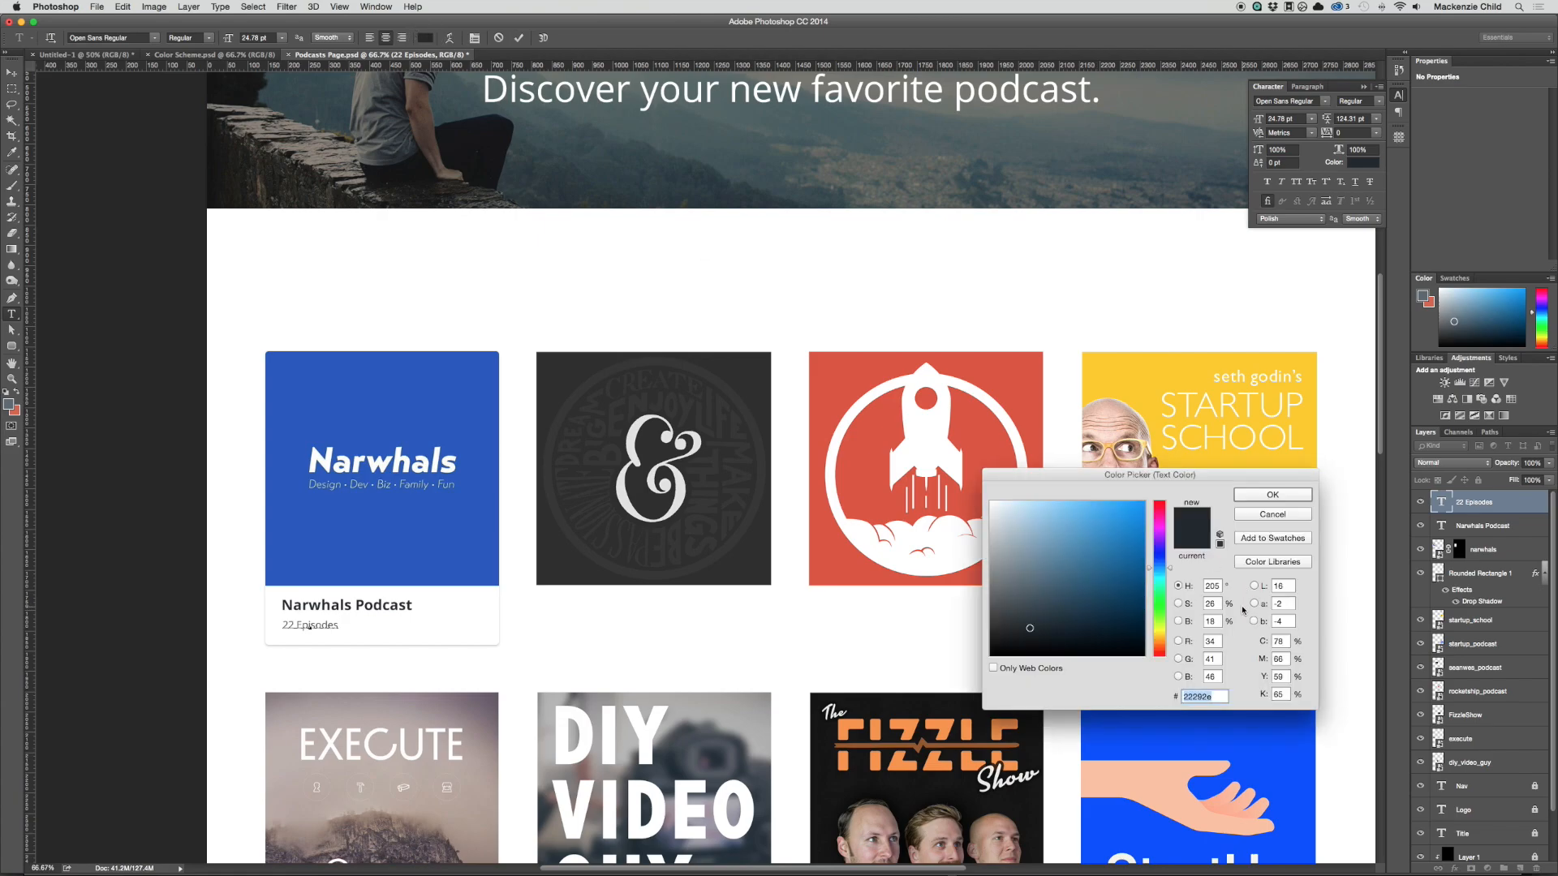
left_click(8, 406)
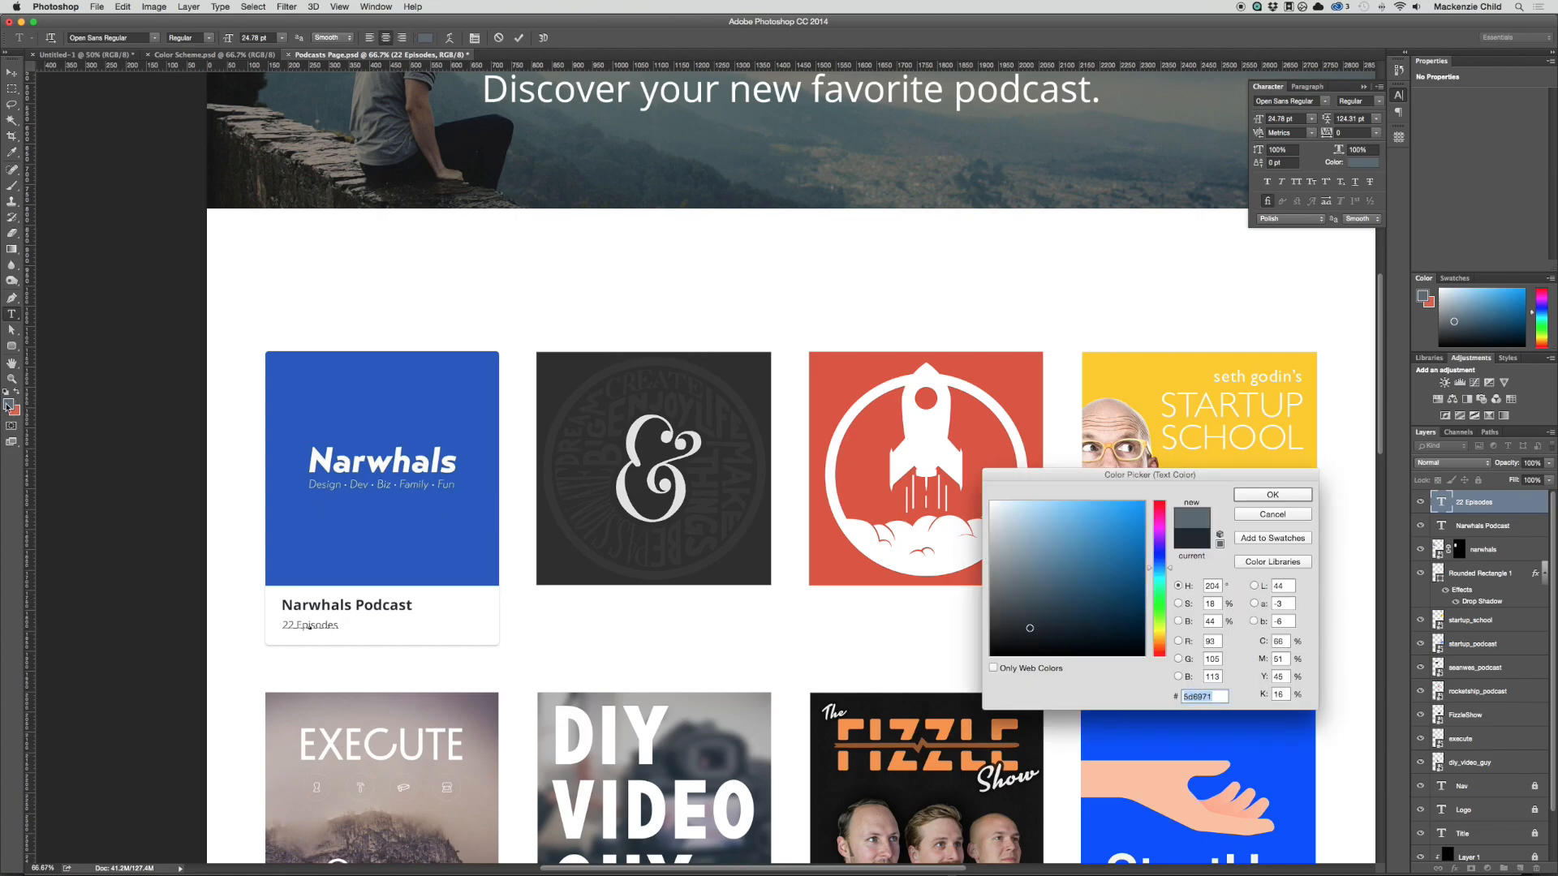
key("Return")
key("super+Return")
Step: Select the "22 Episodes" and "Narwhals Podcast" text lines together and fine-tune their vertical position in the card
key("v")
left_click_drag(314, 627, 315, 607)
scroll(348, 614, "down", 1)
key("space")
left_click_drag(633, 608, 1117, 594)
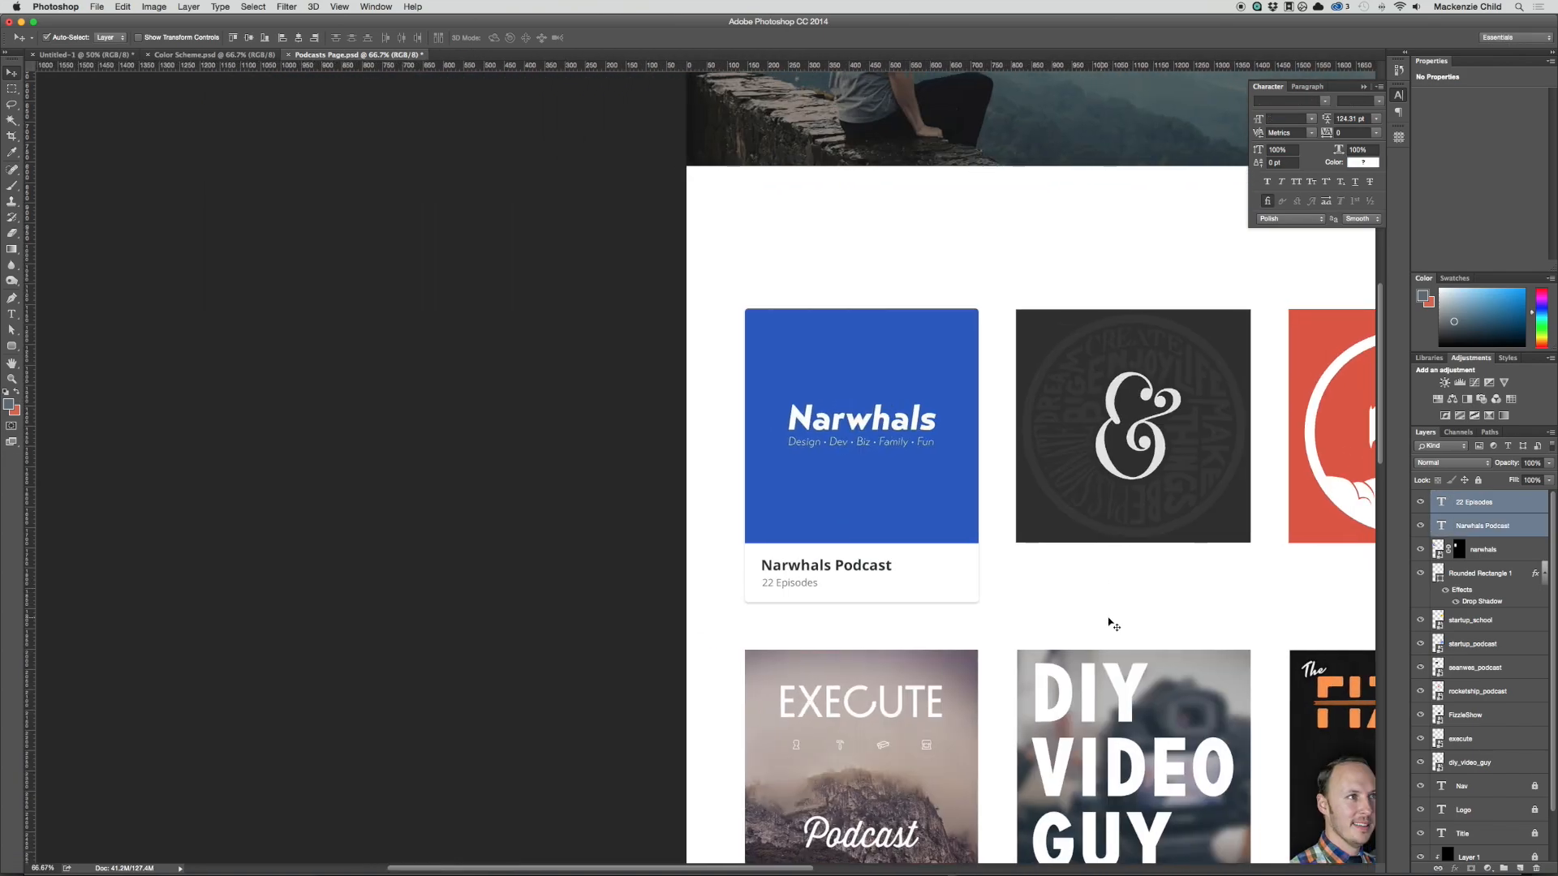
scroll(1106, 619, "right", 3)
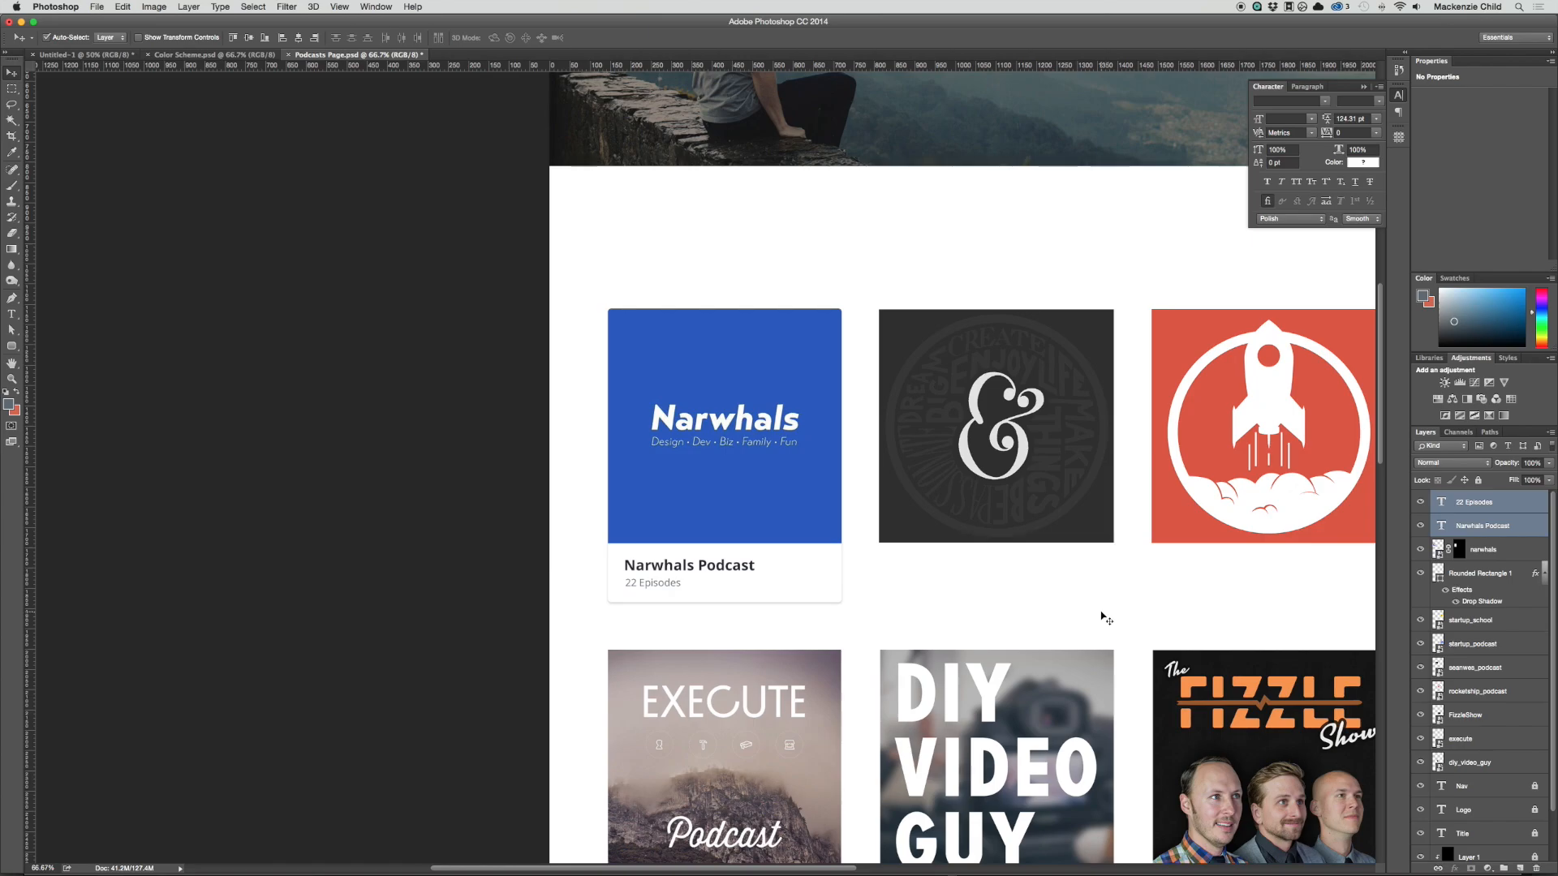
scroll(1106, 620, "right", 9)
scroll(1106, 619, "left", 3)
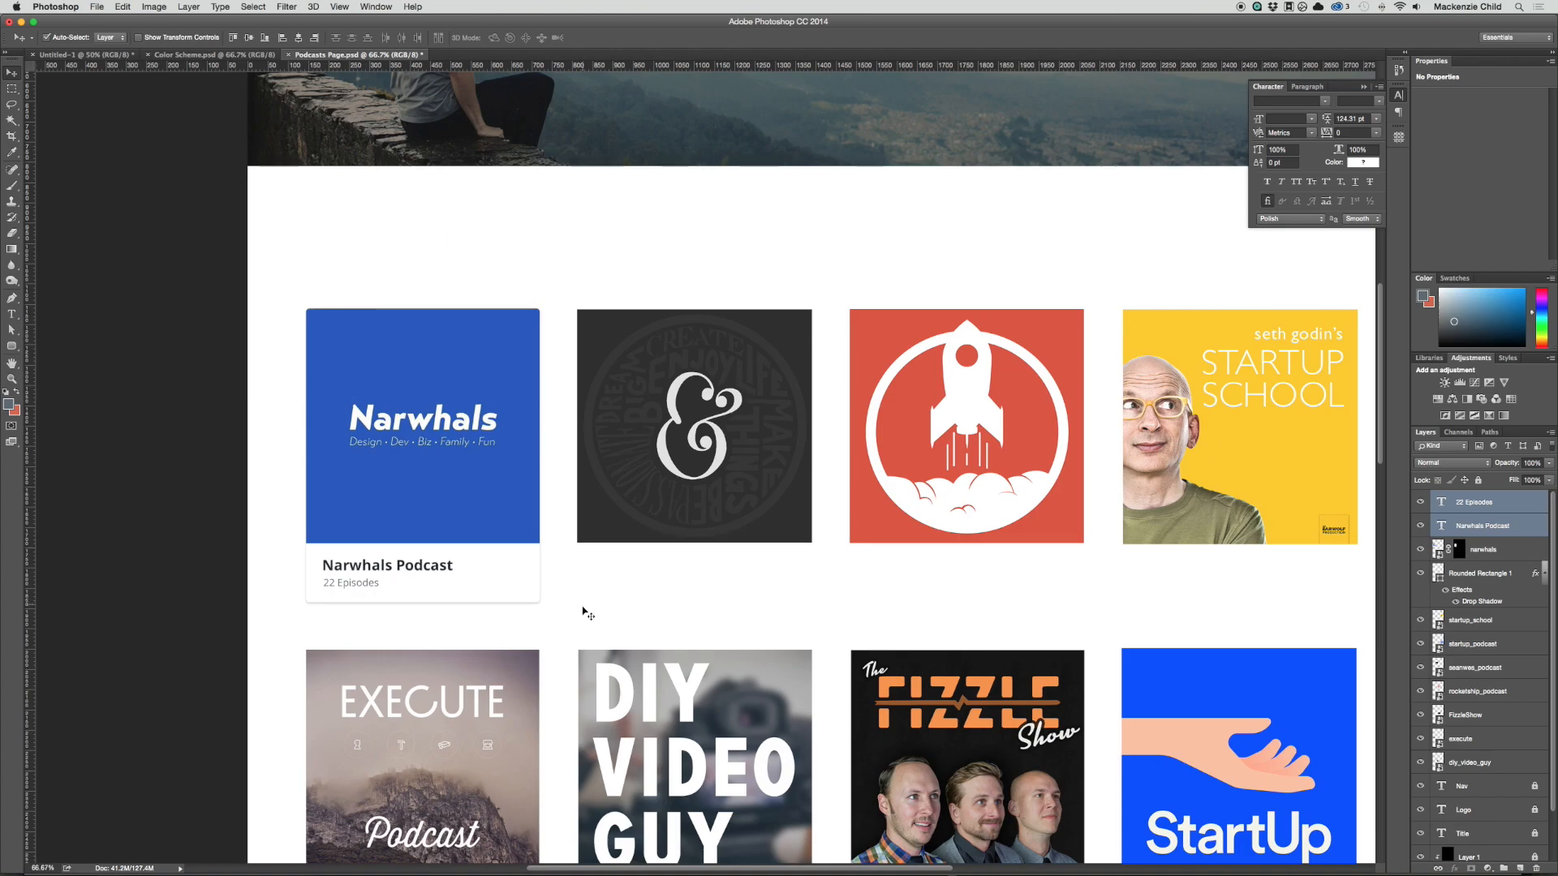
Step: Duplicate the Narwhals card's rectangle and both text lines into the second column, and move the seanwes_podcast layer above the copied rectangle
left_click_drag(576, 609, 327, 556)
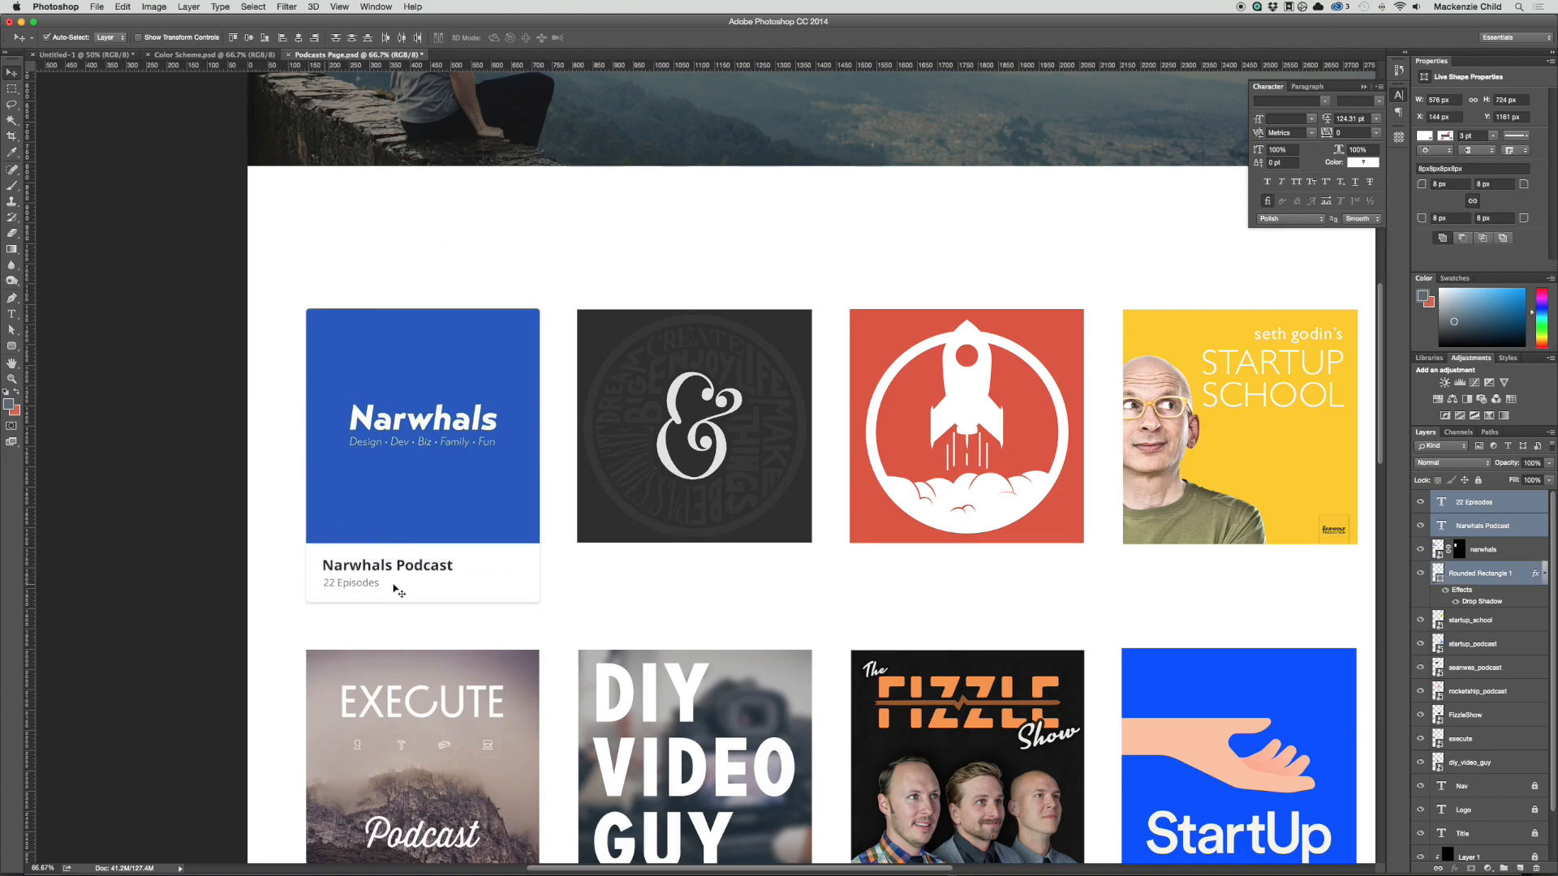
left_click_drag(425, 589, 695, 590)
key("super+semicolon")
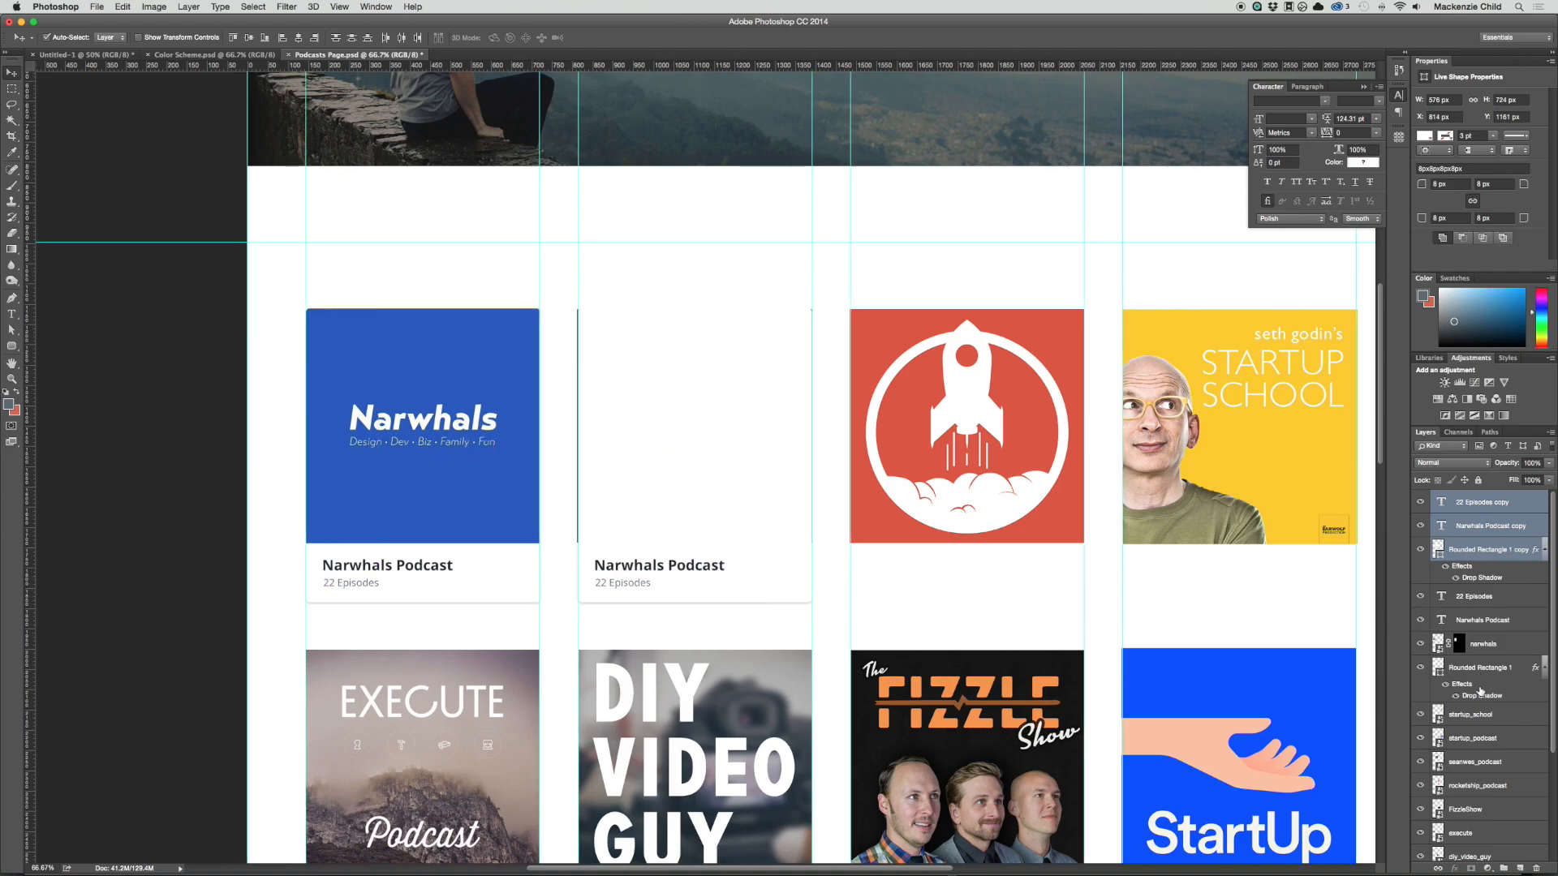
left_click_drag(1474, 762, 1428, 539)
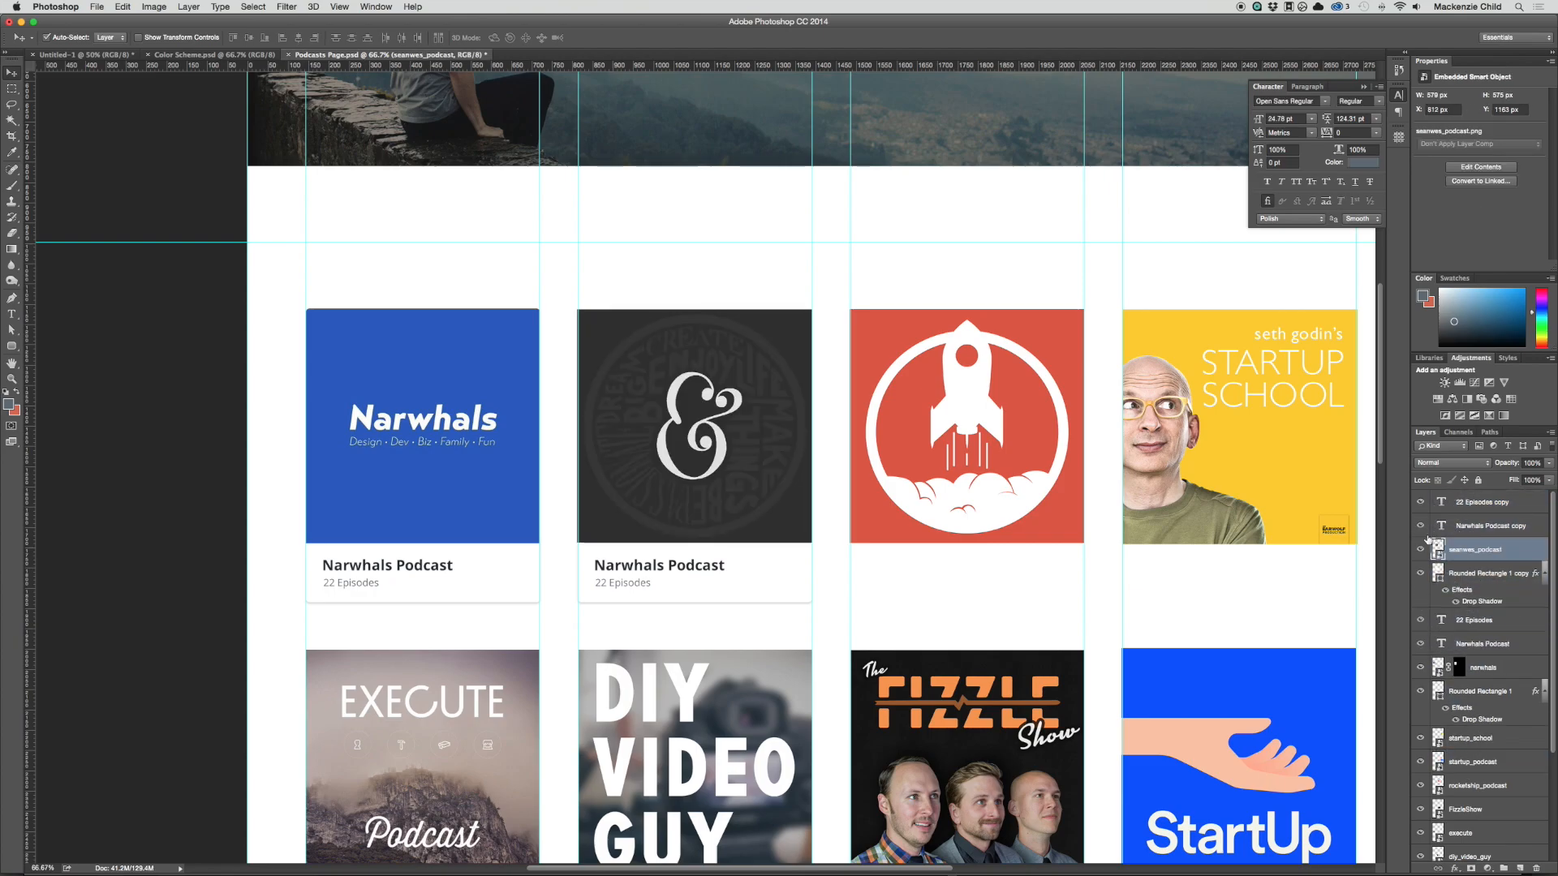
Step: Mask the seanwes_podcast cover to its card's rounded rectangle and retitle the second card "Seanwes Podcast"
left_click(1438, 574, "super")
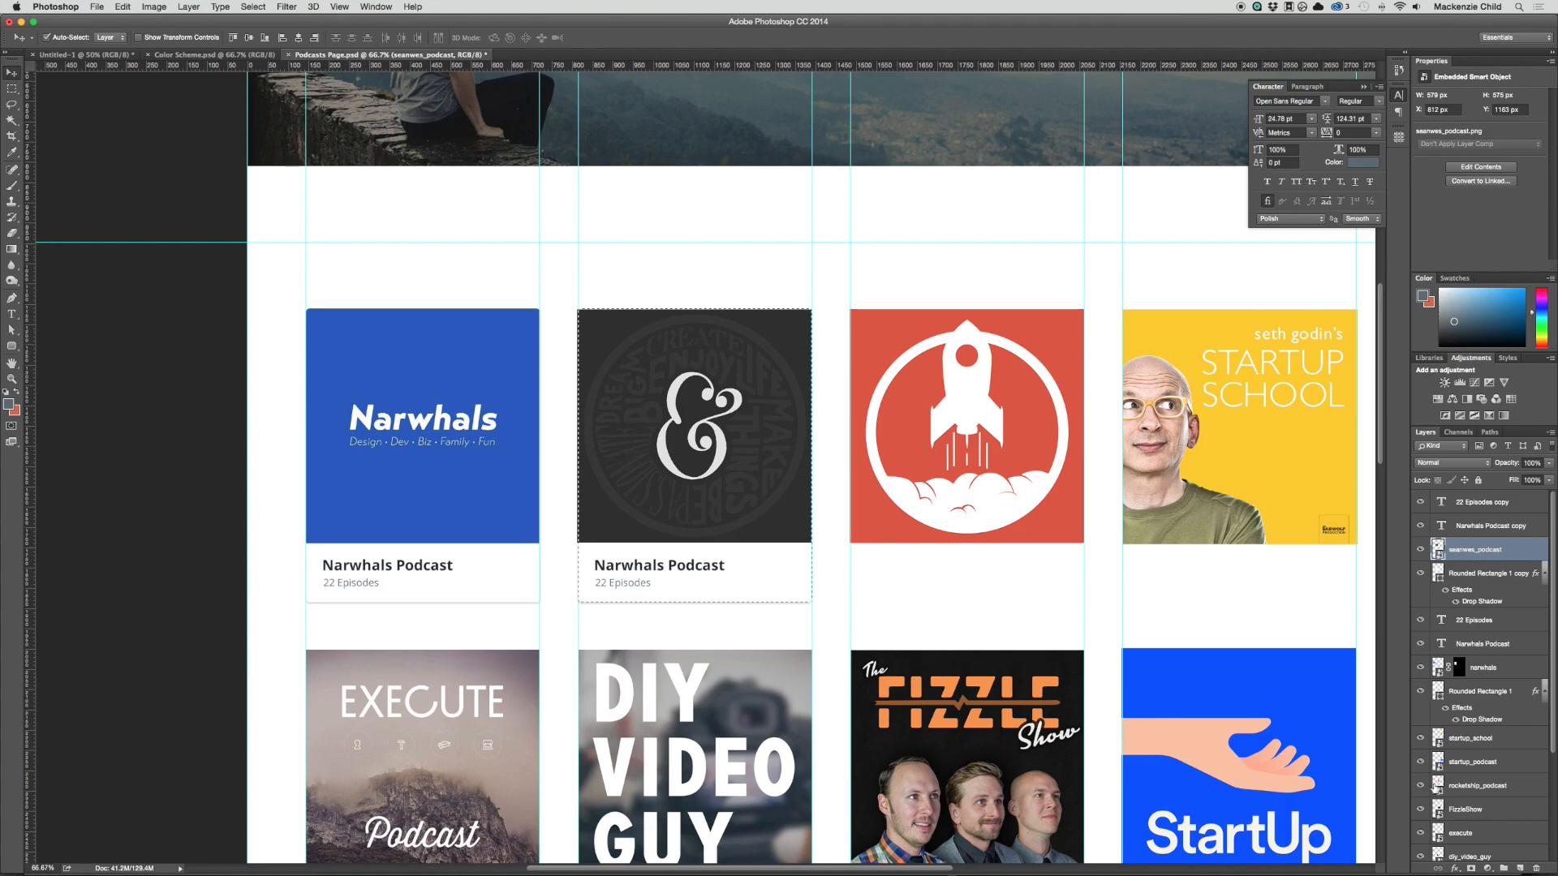
left_click(1471, 869)
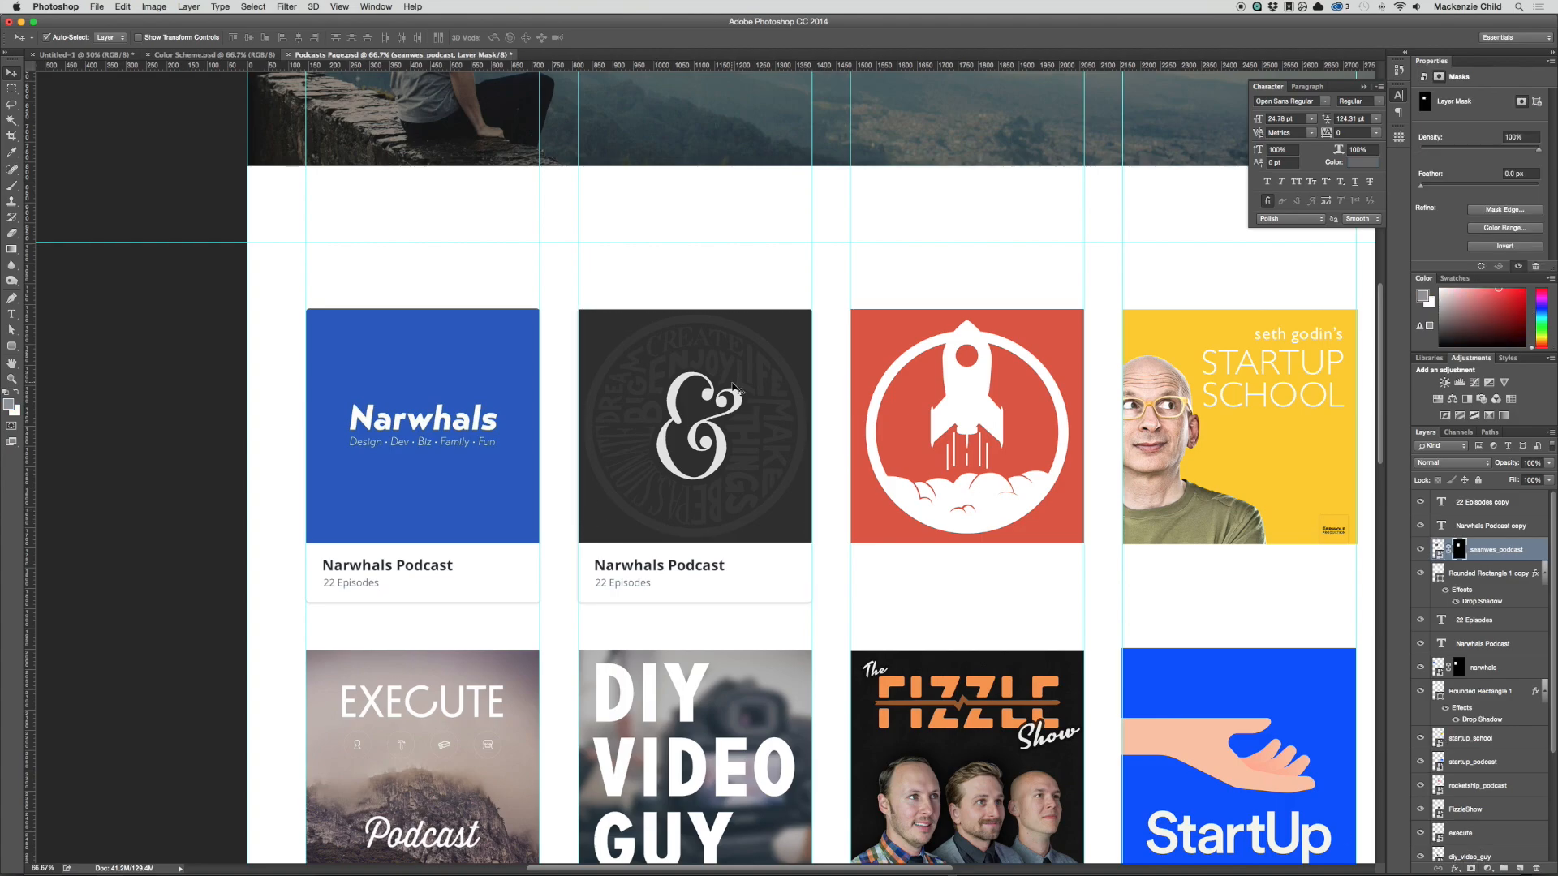
double_click(704, 567)
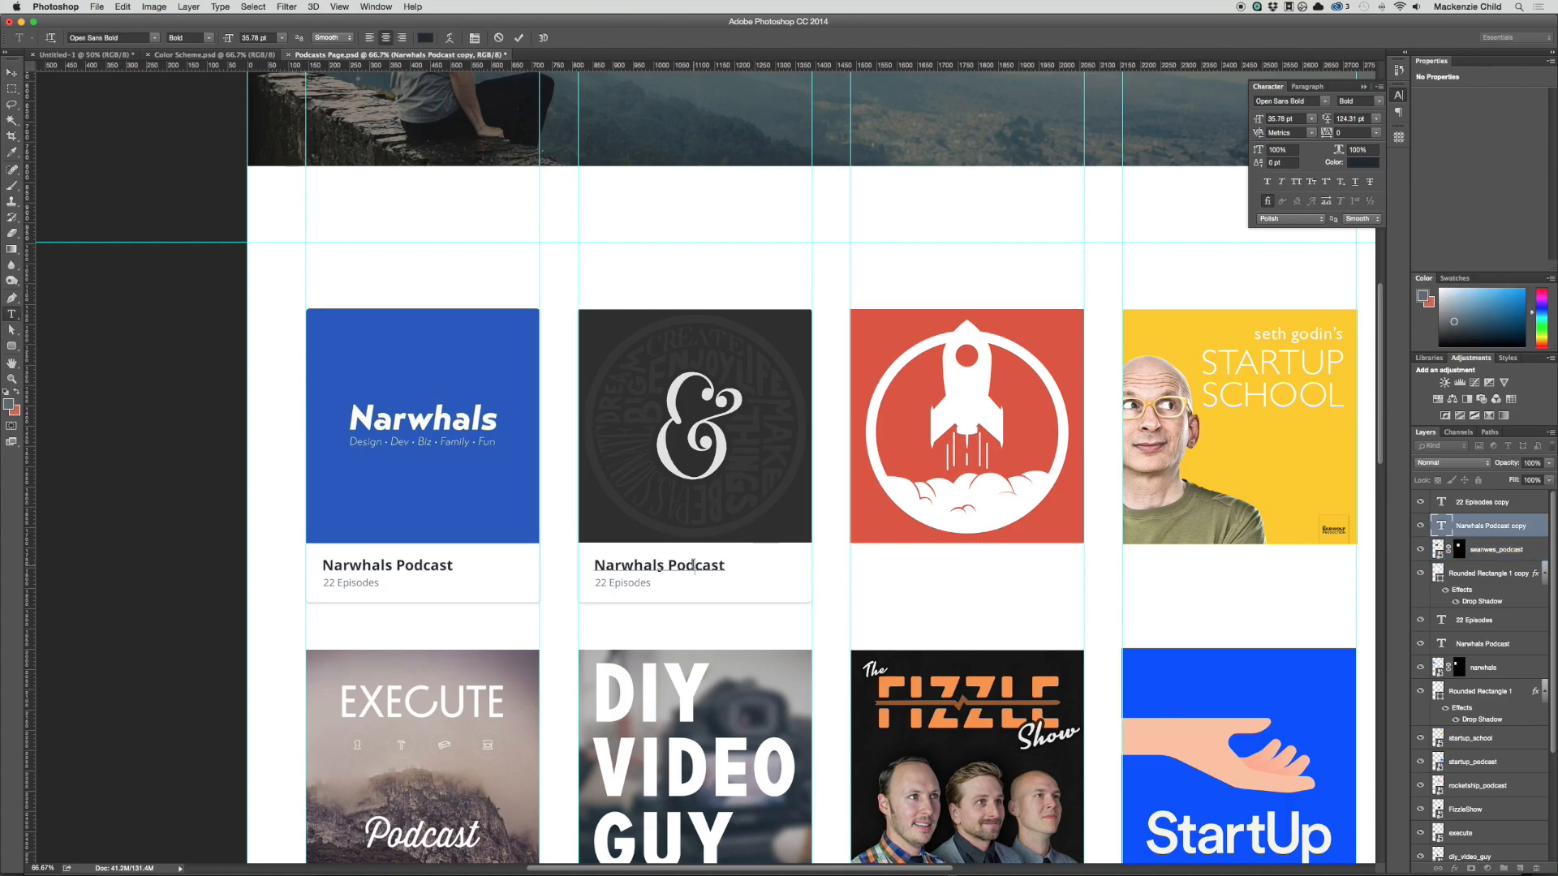
left_click_drag(593, 566, 668, 566)
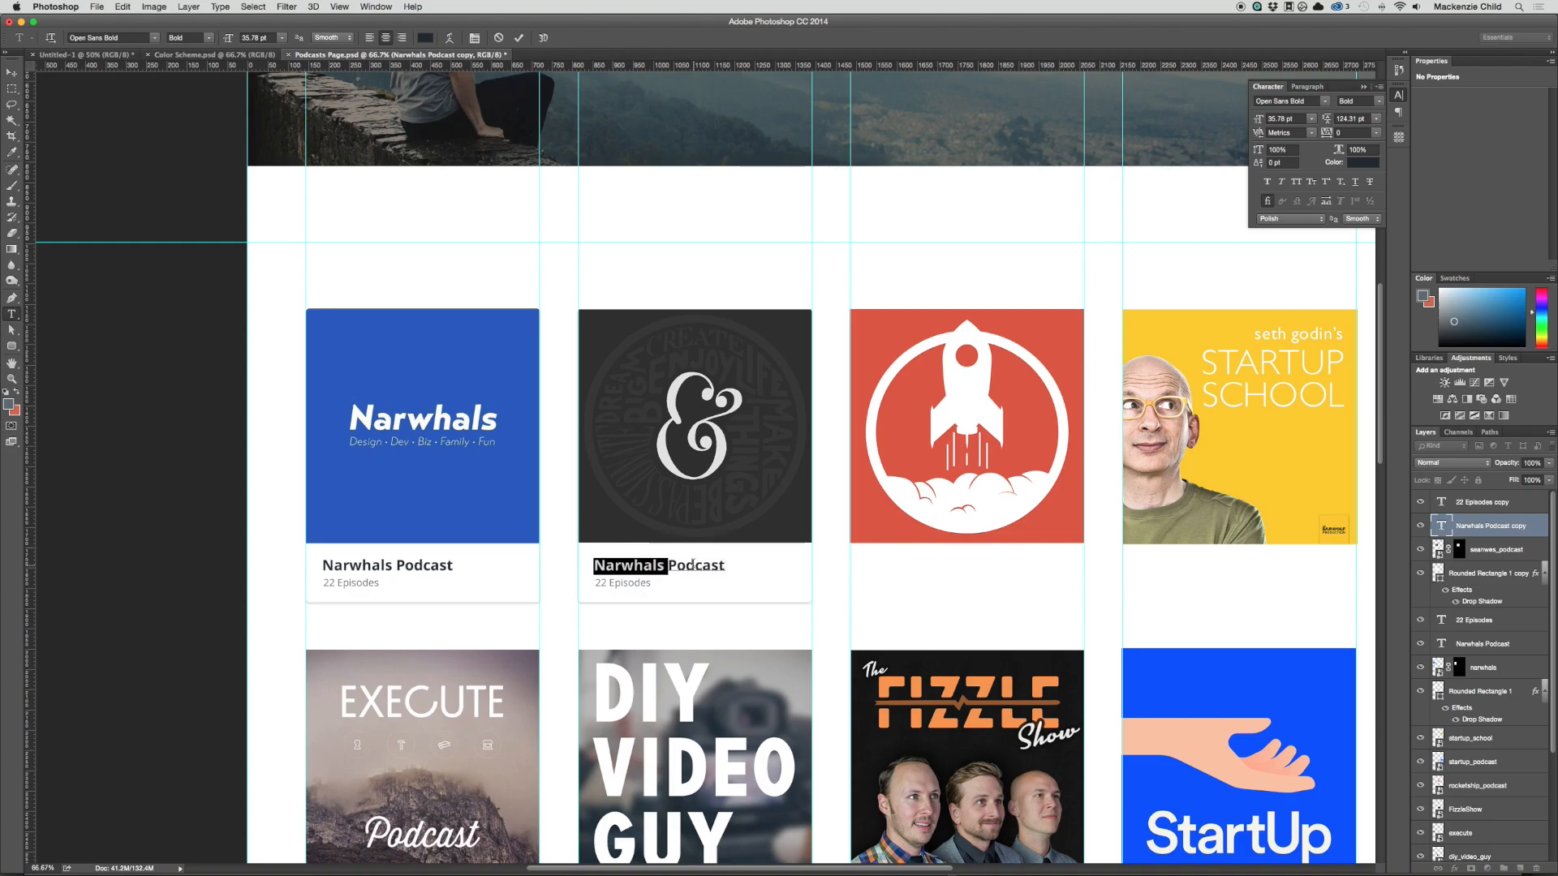
type("Seanwes")
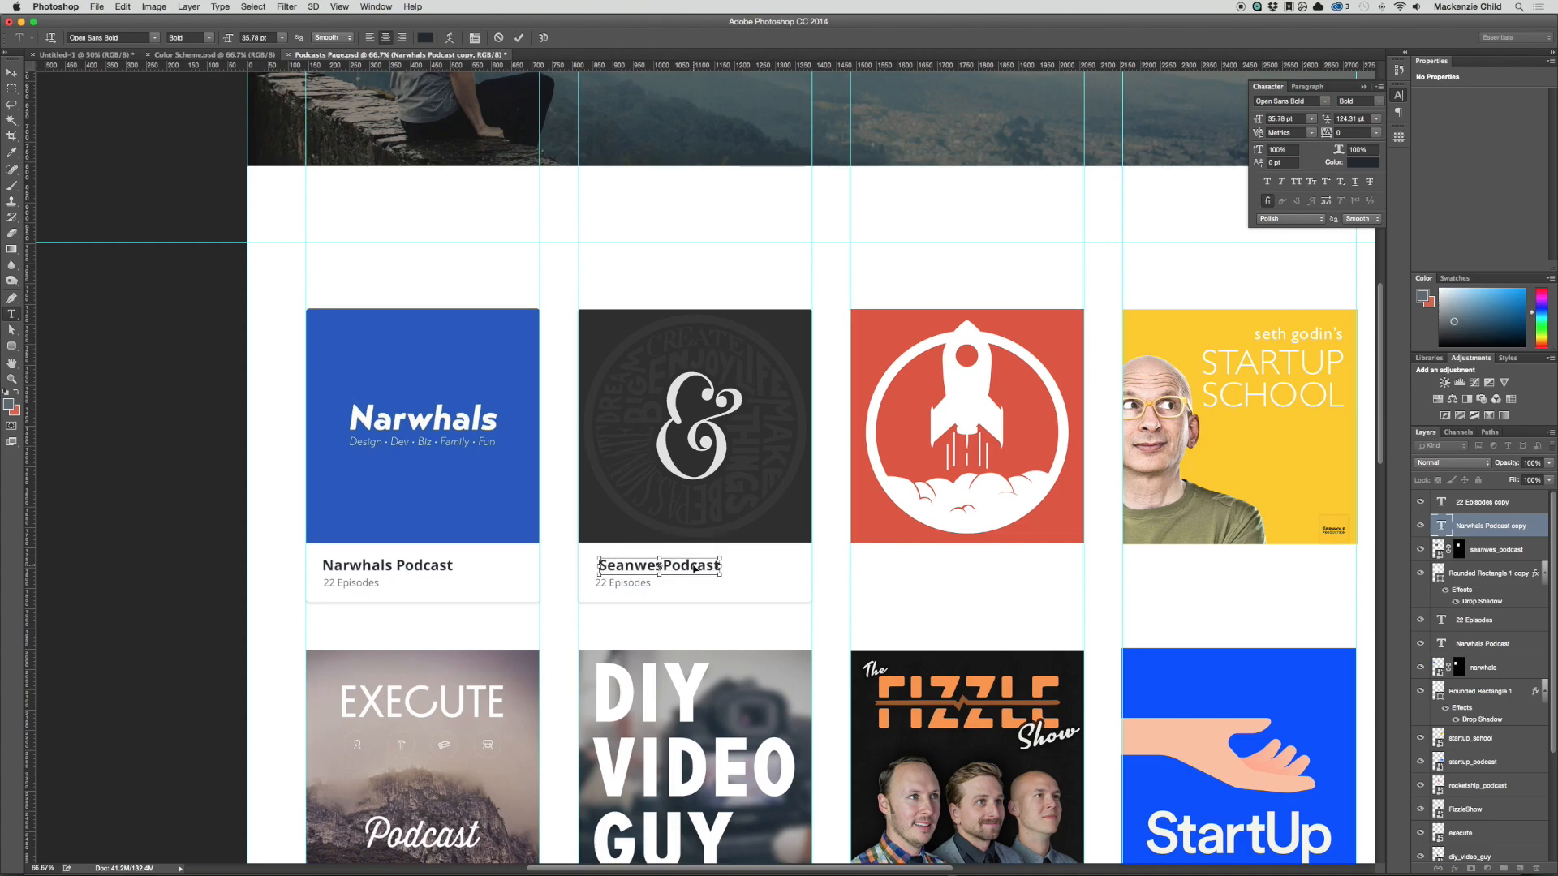
Step: Left-align the "Seanwes Podcast" title text and move it back into line above the card's episode count
key("super+a")
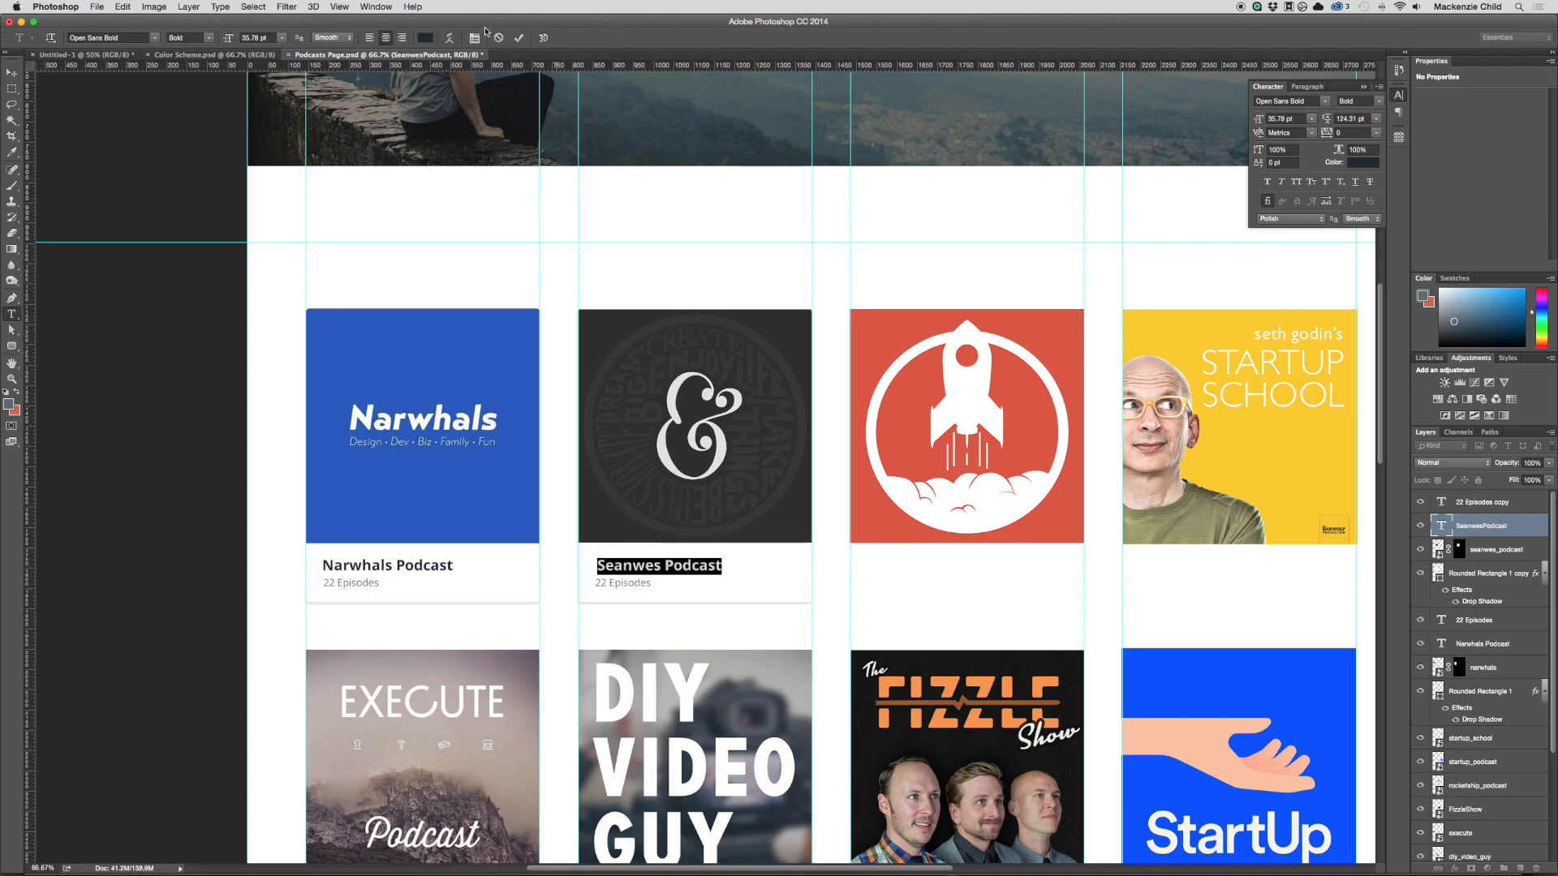
left_click(386, 37)
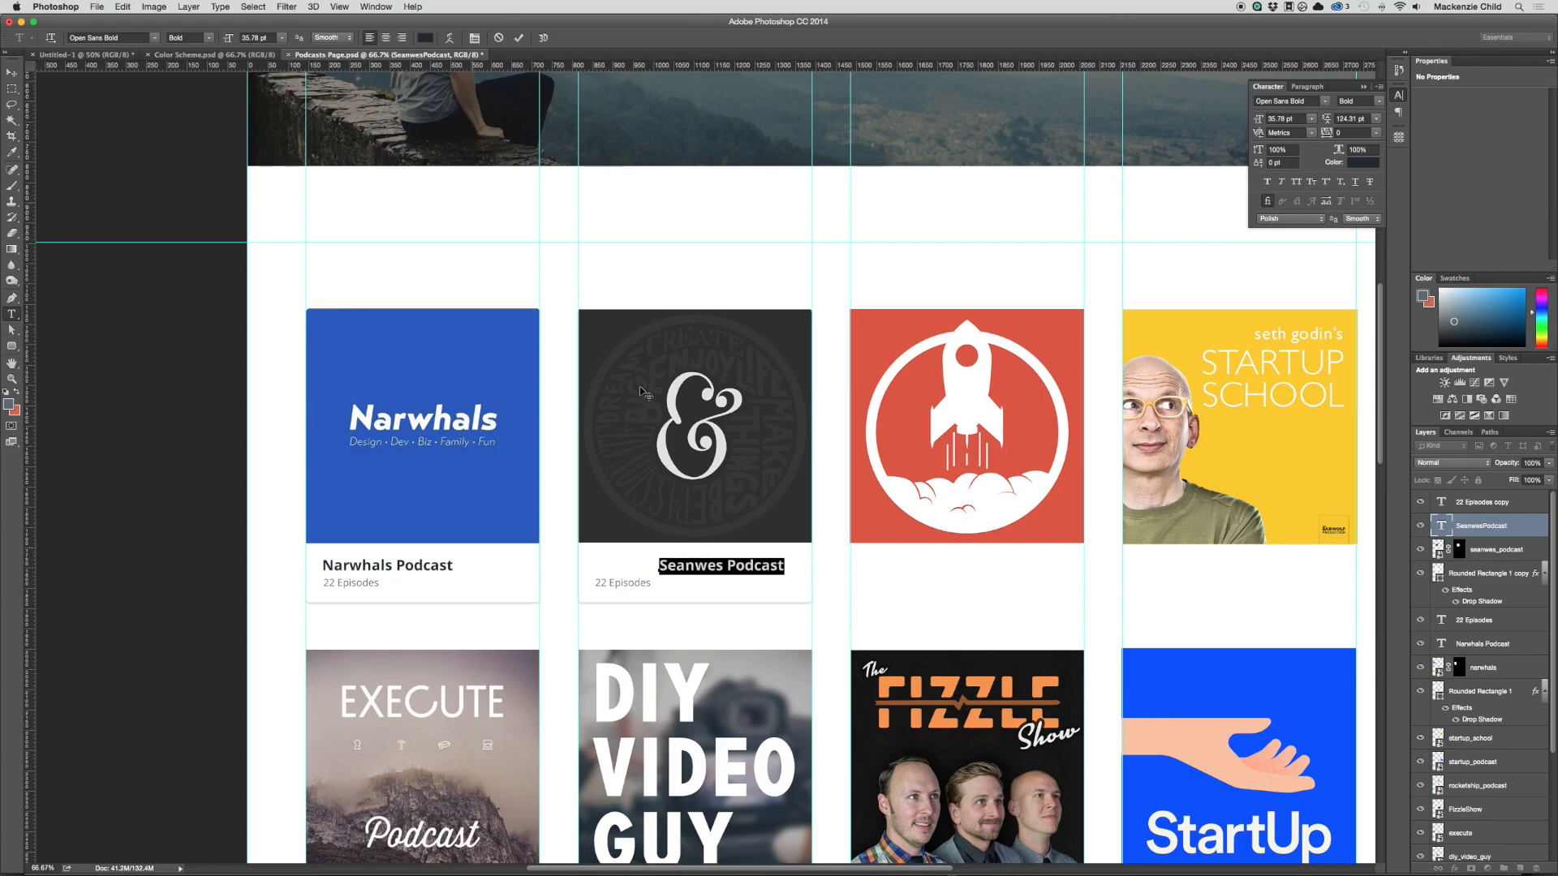
key("super+Return")
key("v")
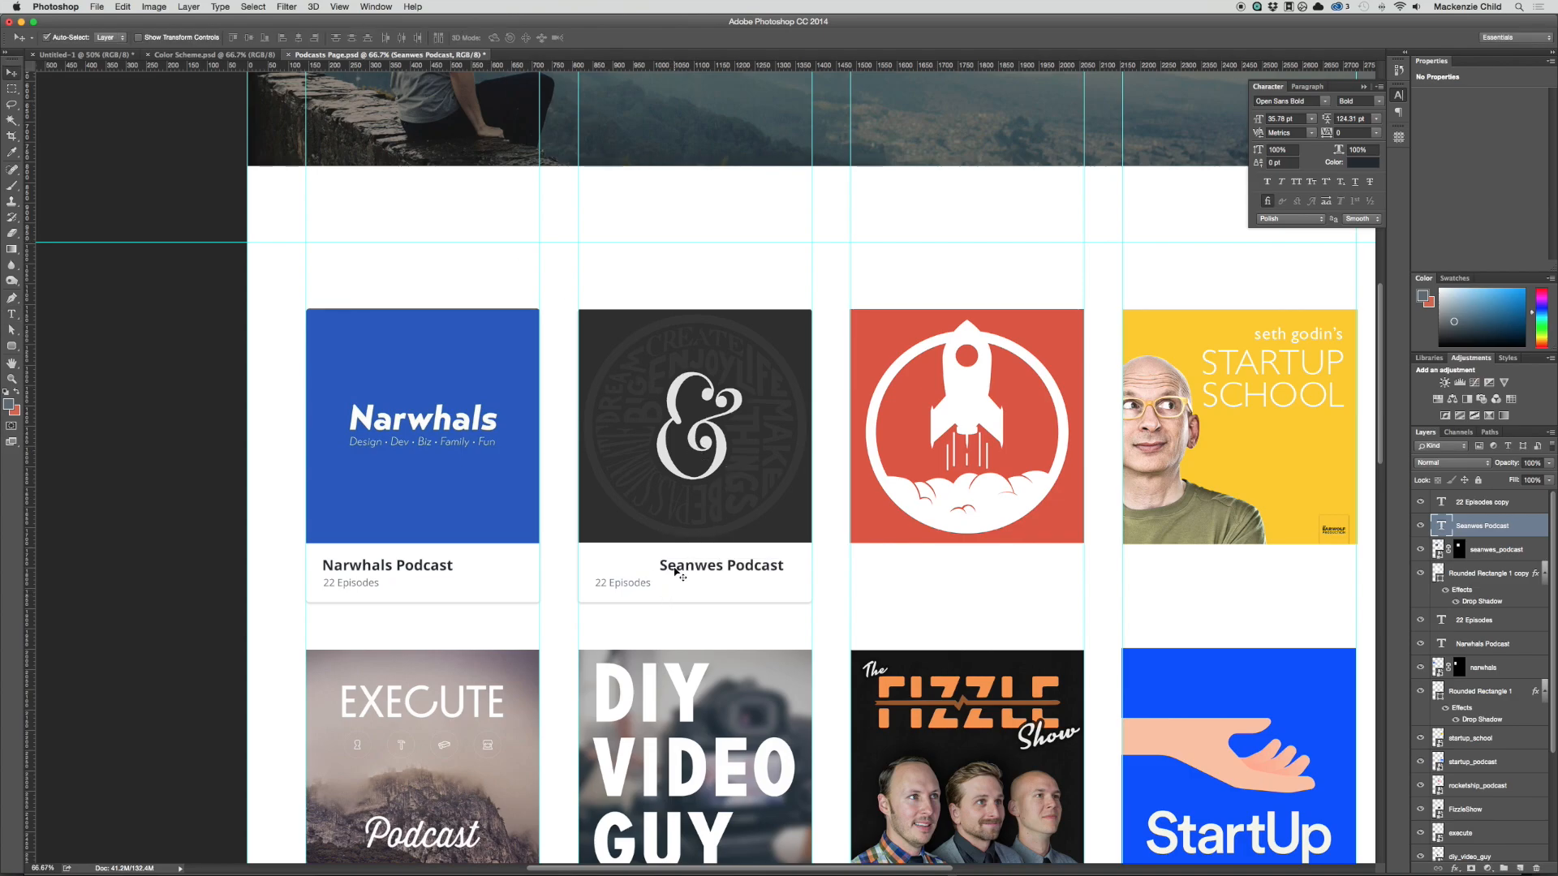
left_click_drag(676, 572, 600, 586)
Step: Change the Seanwes card's episode count text to "281 Episodes"
double_click(601, 582)
type("281")
key("super+Return")
key("v")
Step: Duplicate the Seanwes card's rectangle and both text lines into the third and fourth columns
left_click_drag(802, 481, 637, 508)
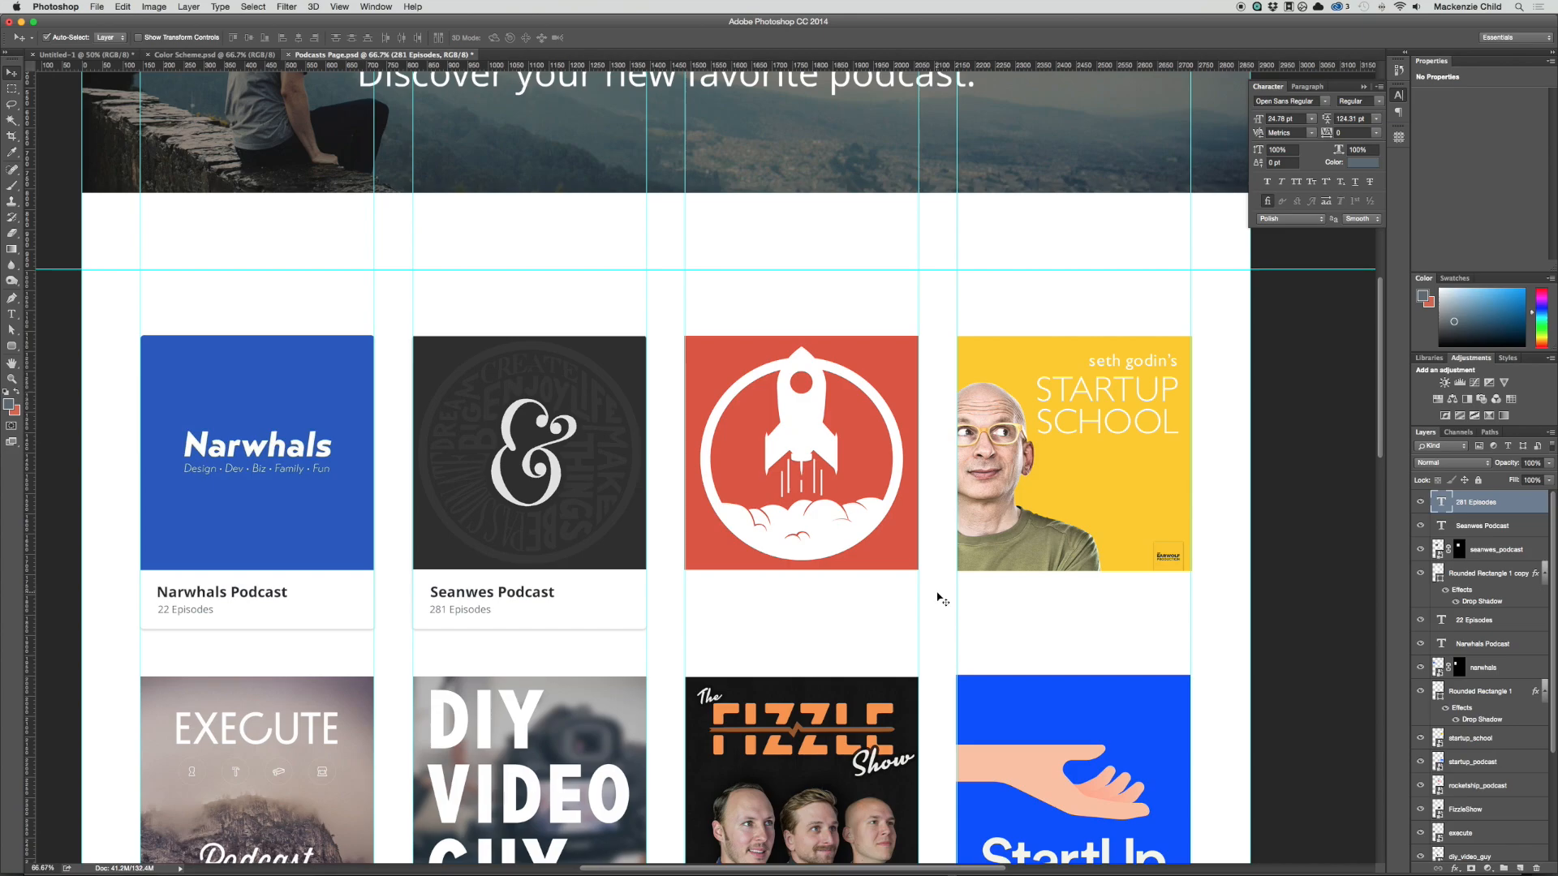
left_click_drag(560, 640, 1023, 615)
key("Right")
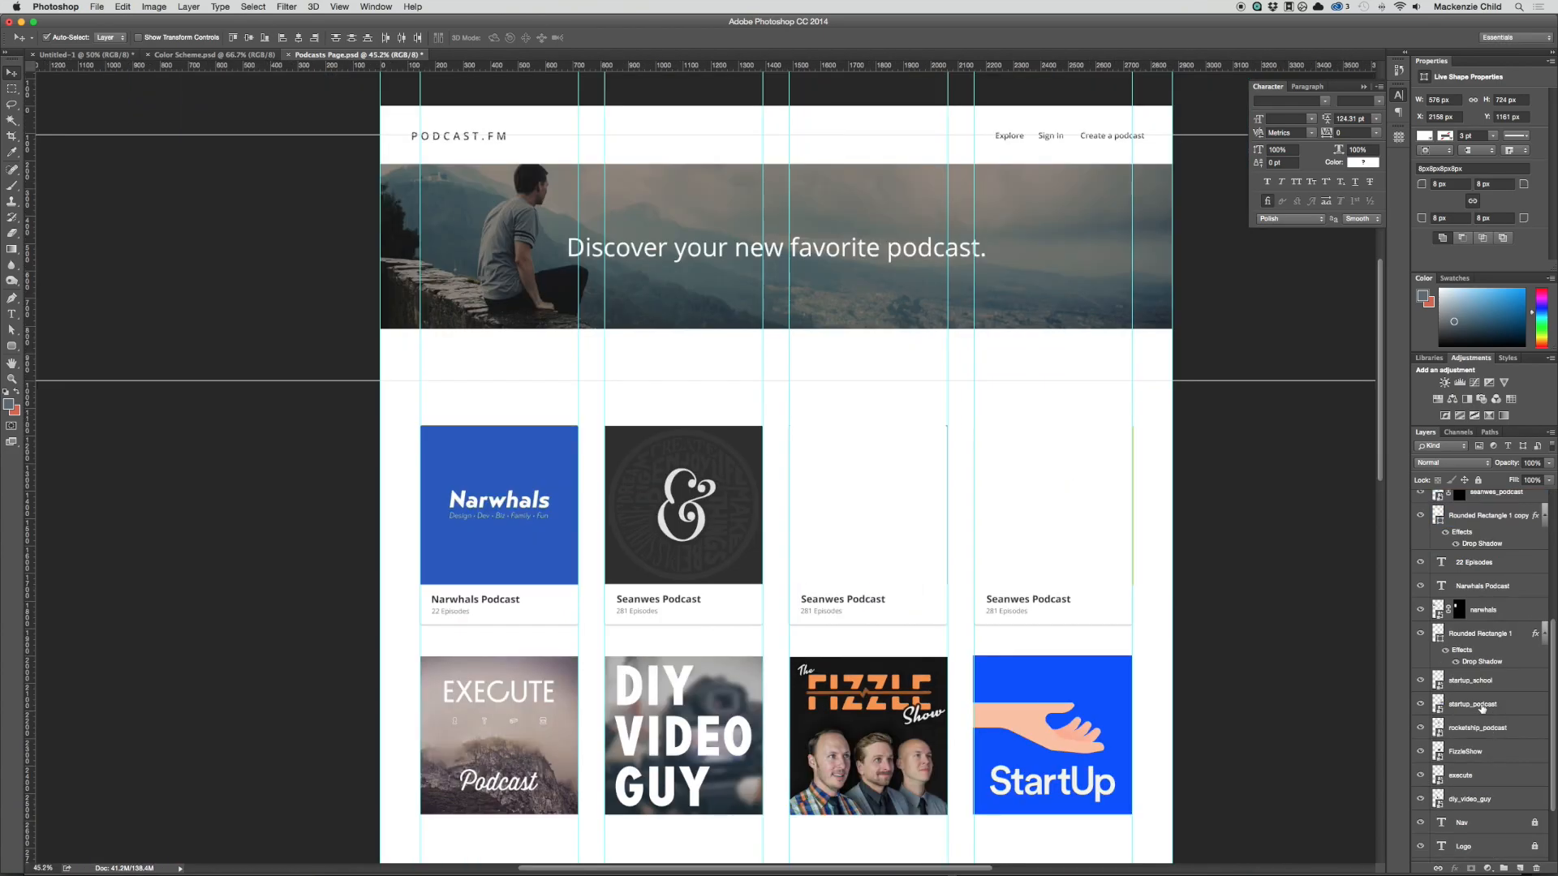
Step: Move the startup_school and rocketship_podcast layers to the top of the layer stack, above the copied cards
left_click(1482, 684)
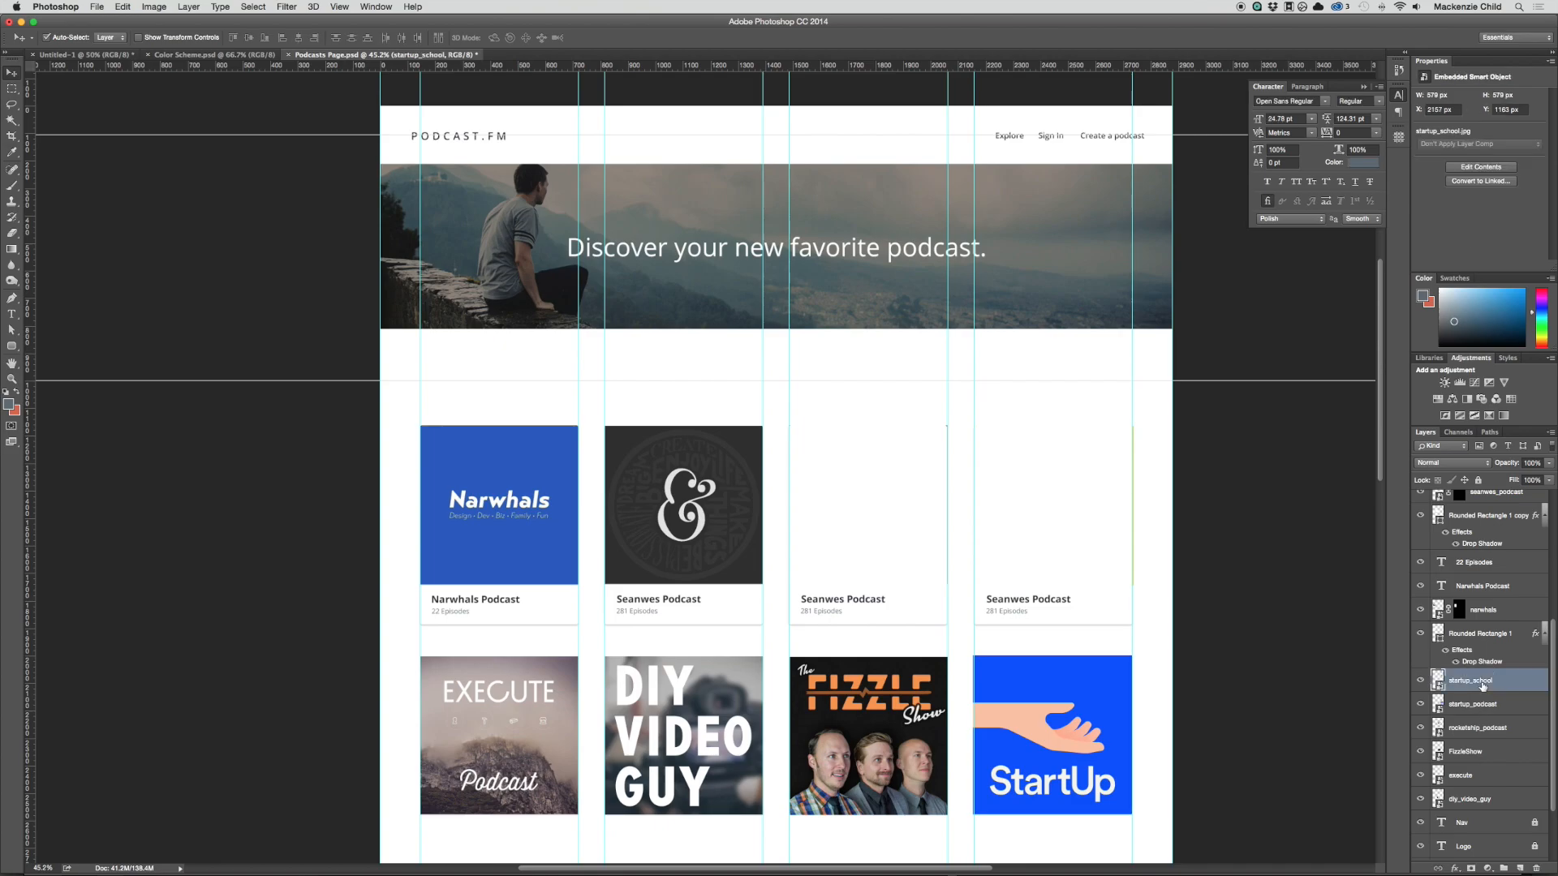
left_click(1483, 731, "super")
left_click_drag(1484, 680, 1465, 501)
left_click(1365, 532)
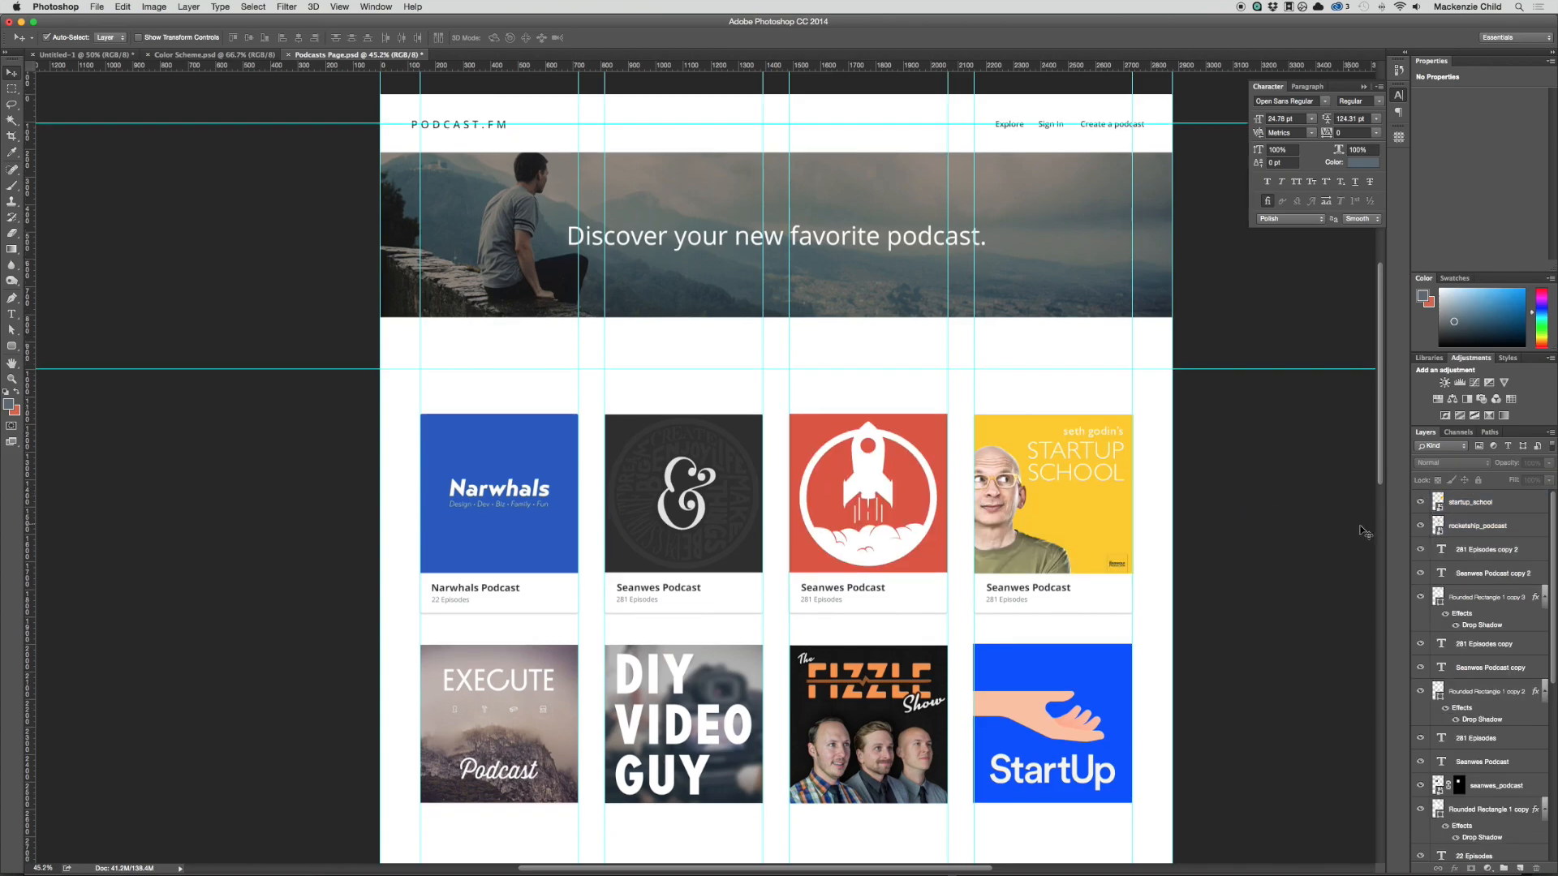
Step: Mask the rocketship_podcast cover to the rounded outline of the third column's card rectangle
left_click(917, 603)
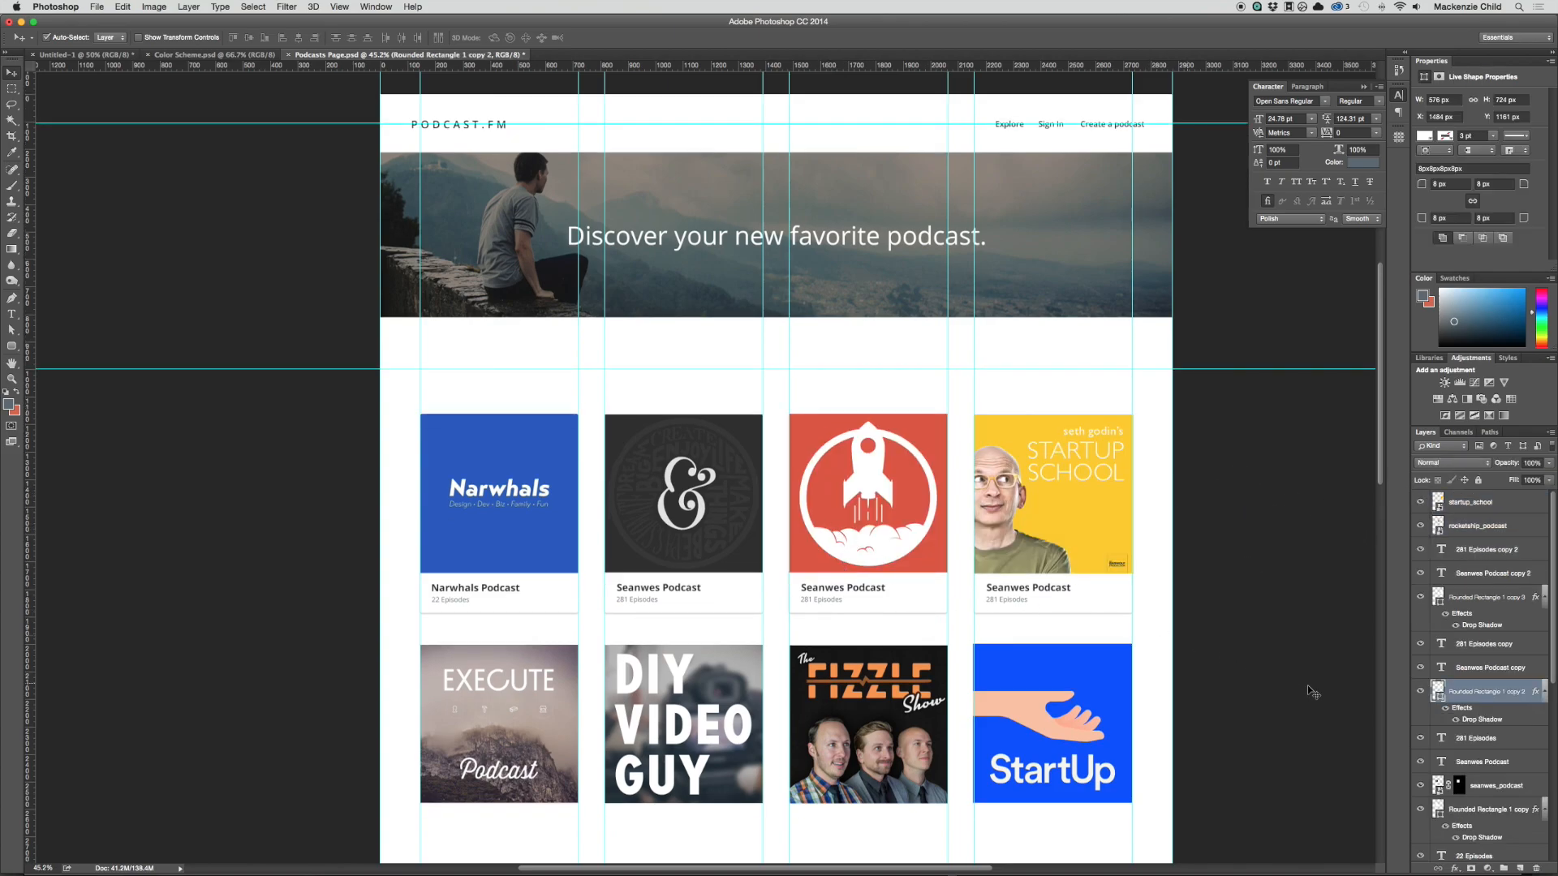
left_click(1438, 691, "super")
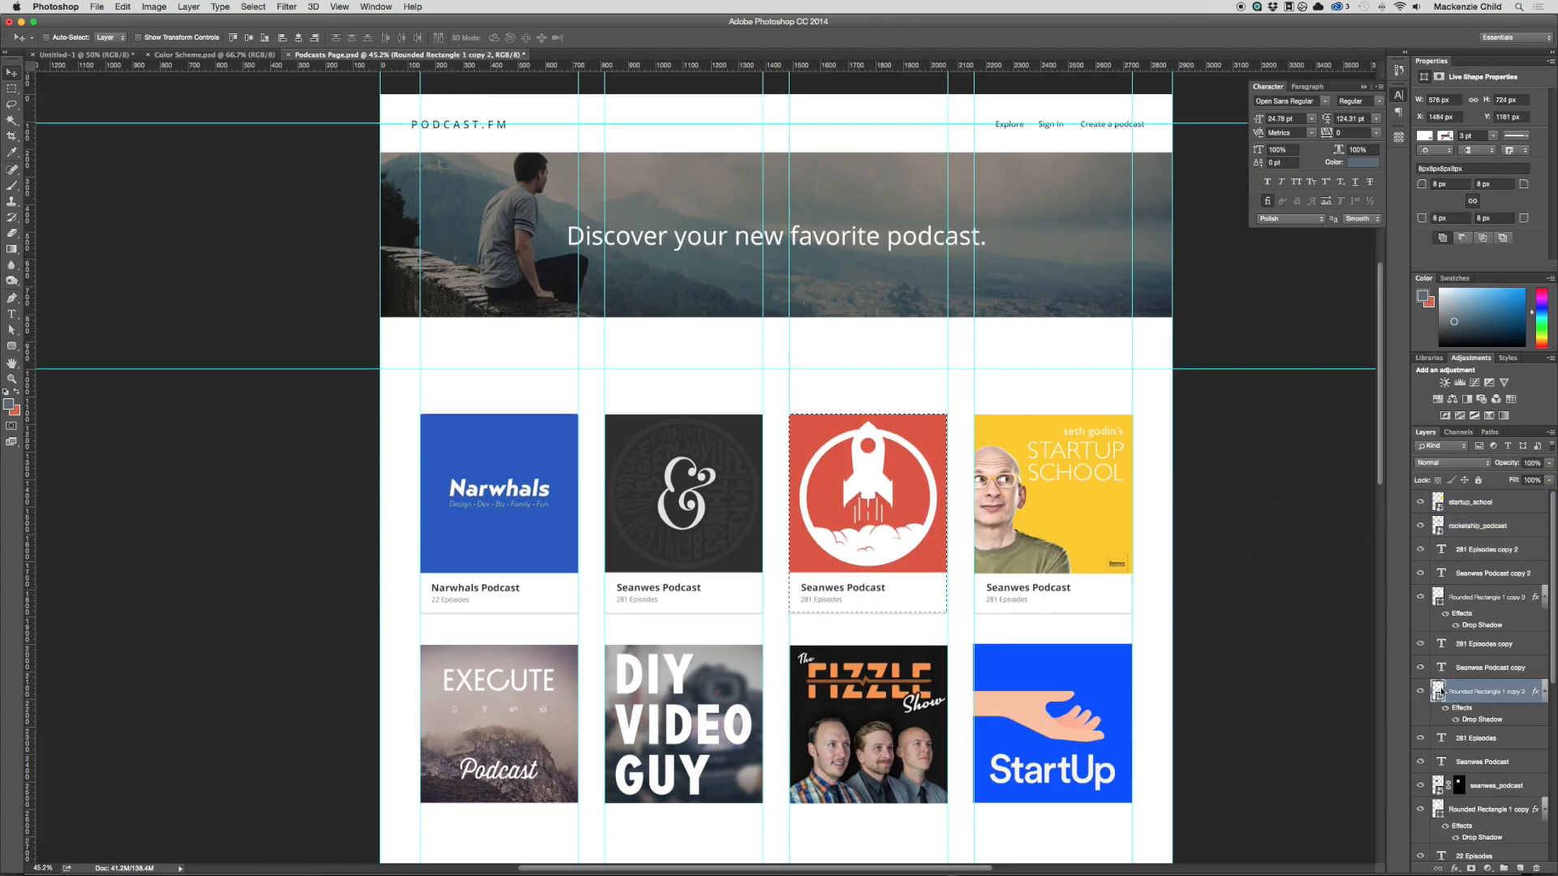
left_click(1450, 525)
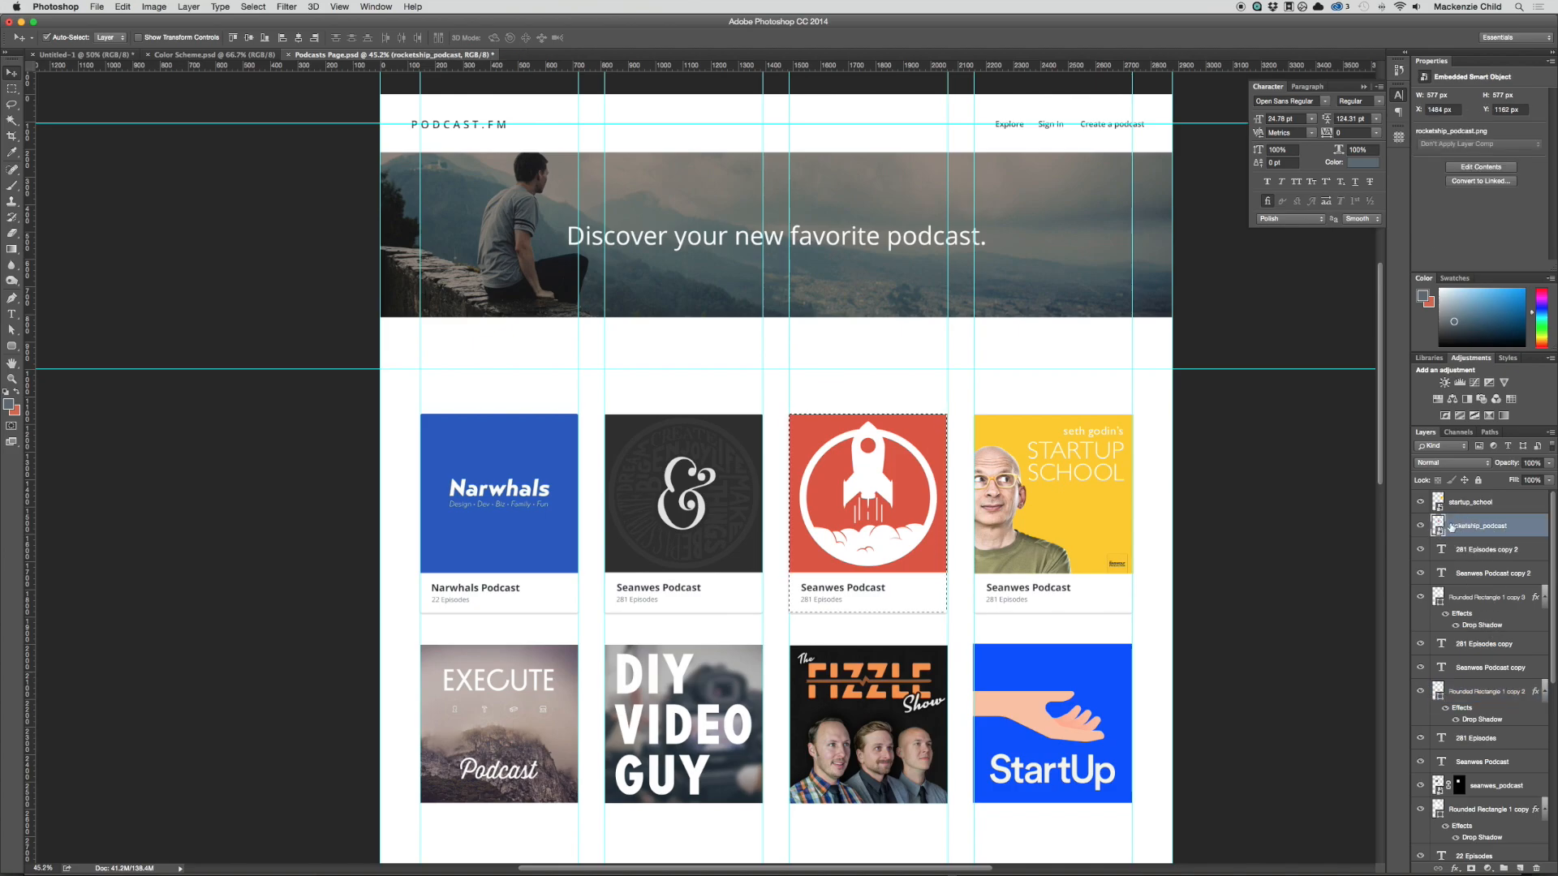
left_click(1486, 868)
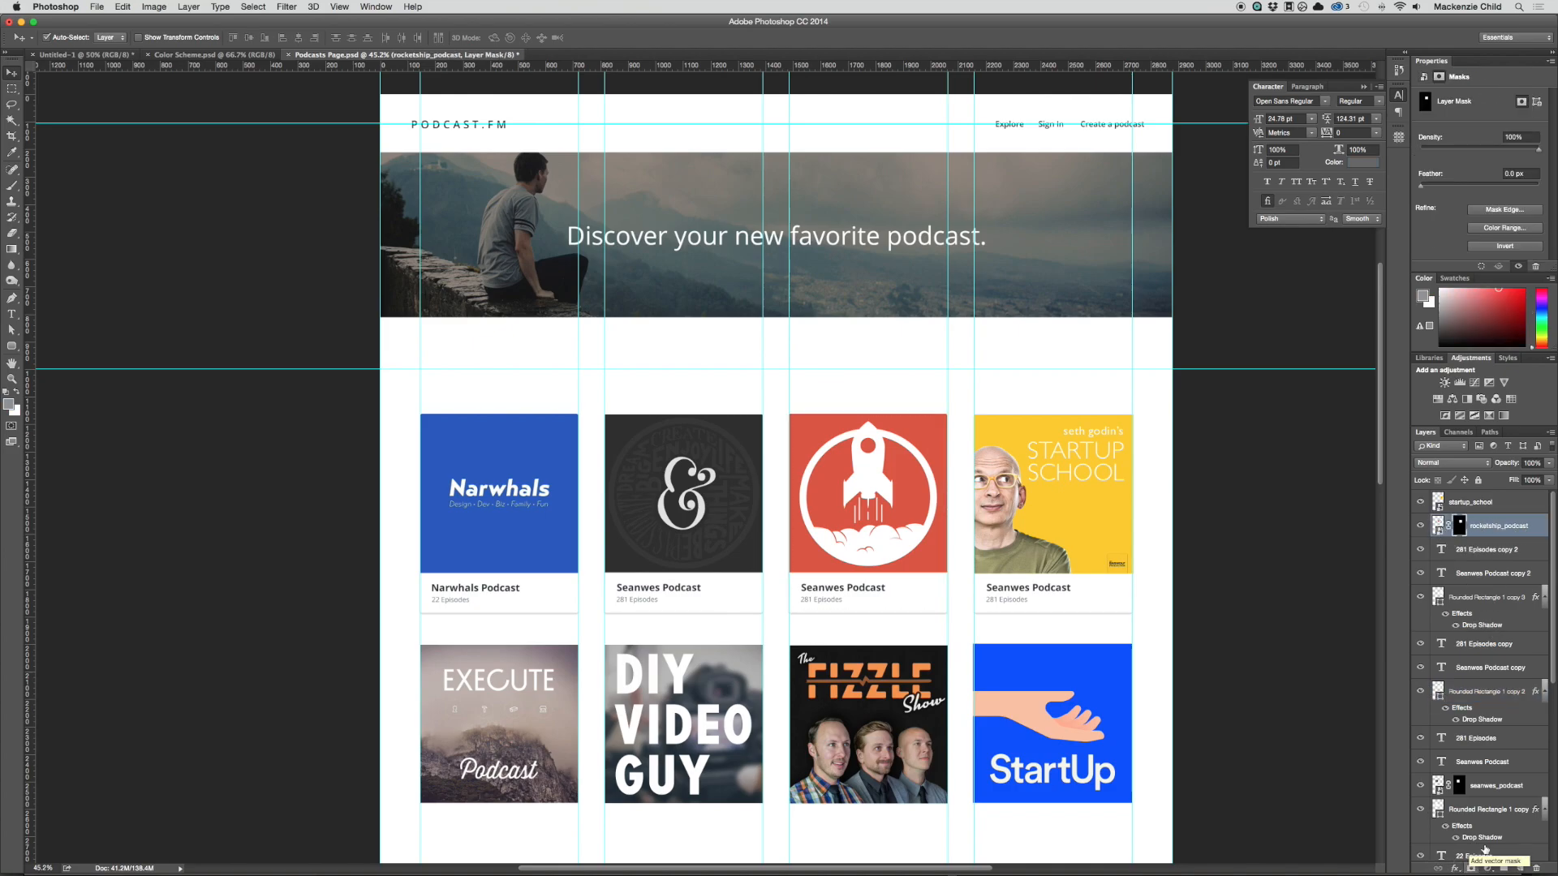
Step: Mask the startup_school cover to the rounded outline of the fourth column's card rectangle
left_click(1461, 507)
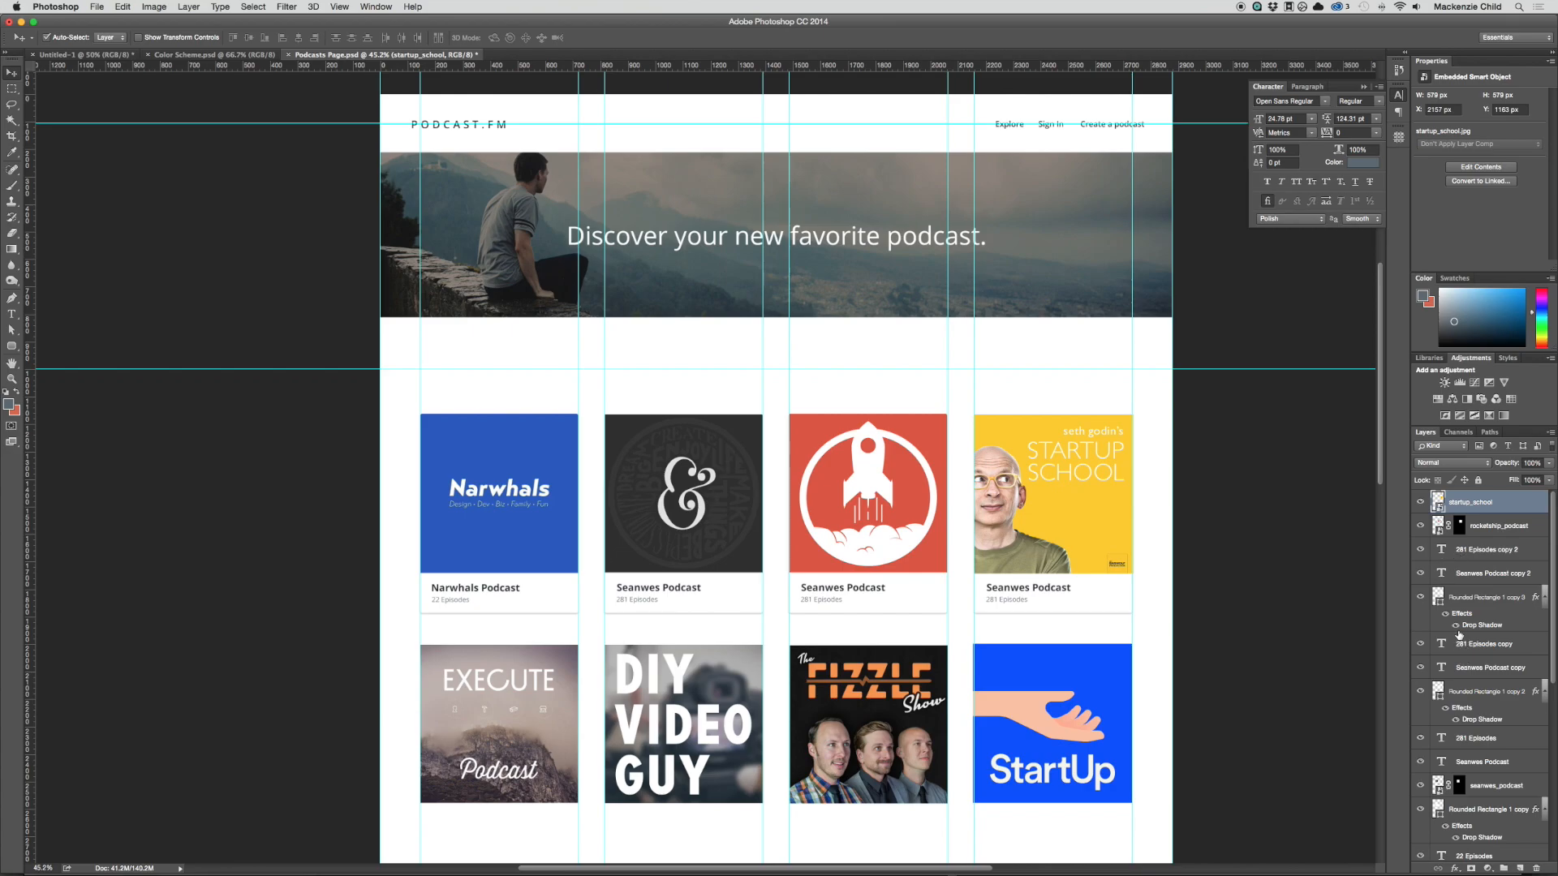
left_click(1439, 696, "super")
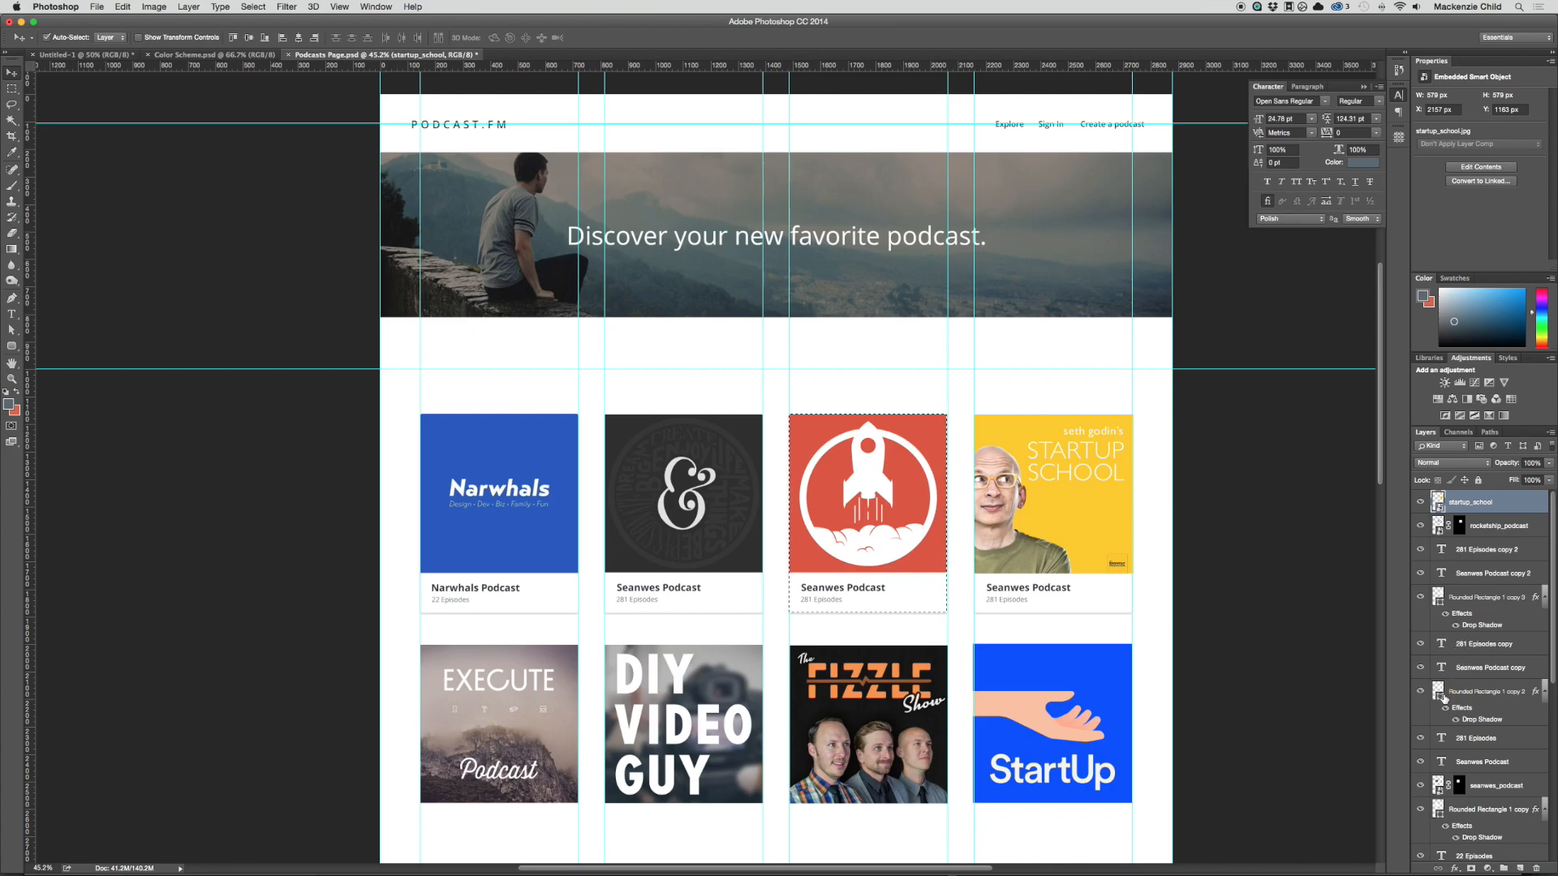
left_click(1441, 598, "super")
left_click(1471, 868)
Step: Change the third card's title to "Rocketship Podcast" and commit the text
key("t")
left_click(844, 589)
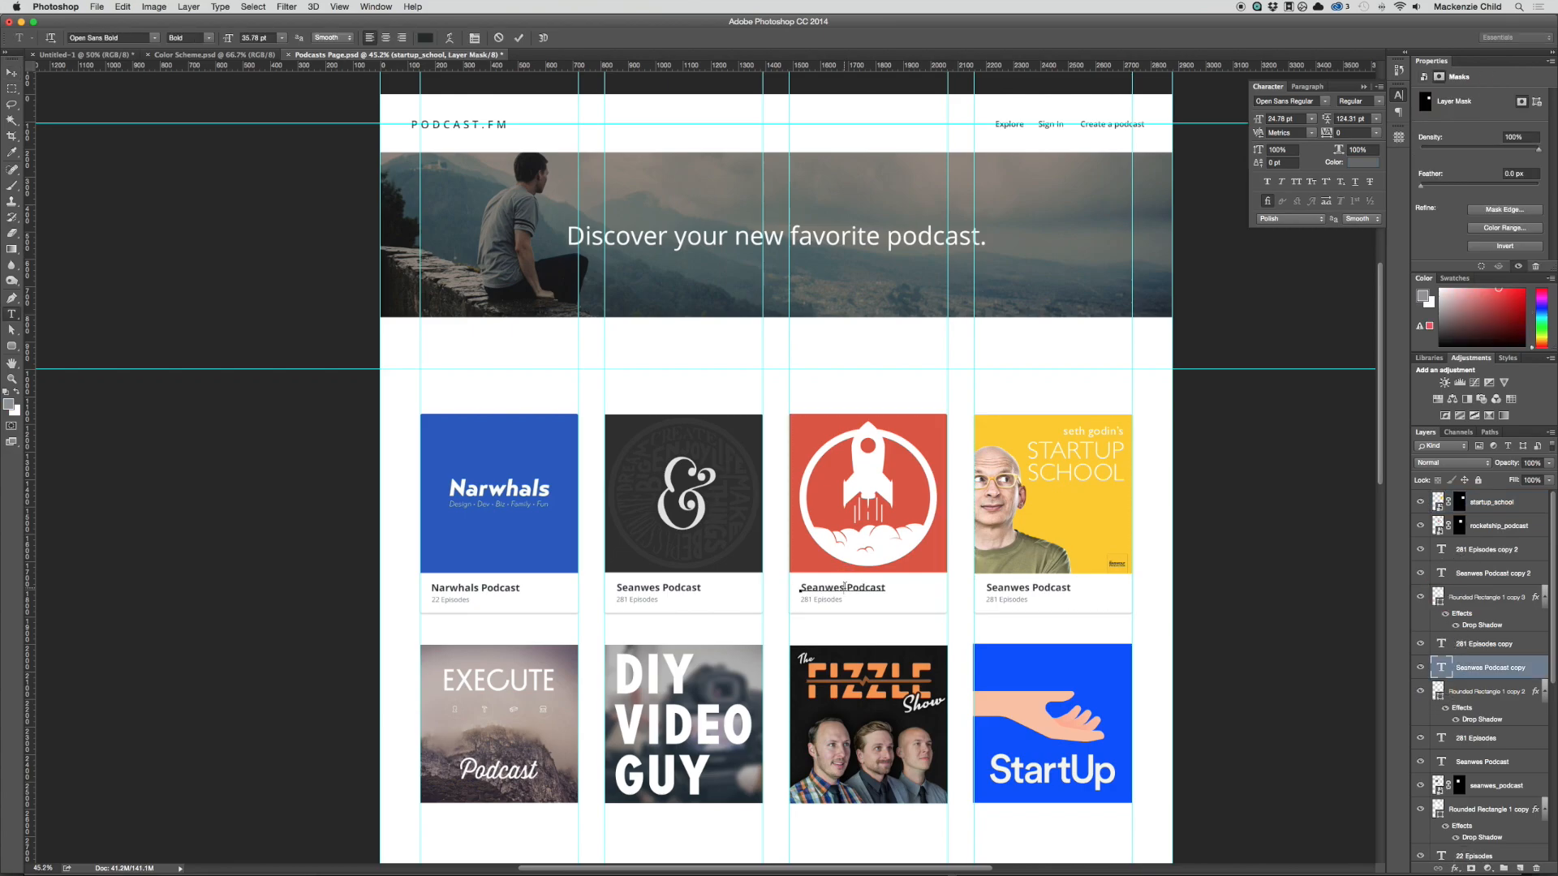
double_click(845, 589)
type("Rocketshi")
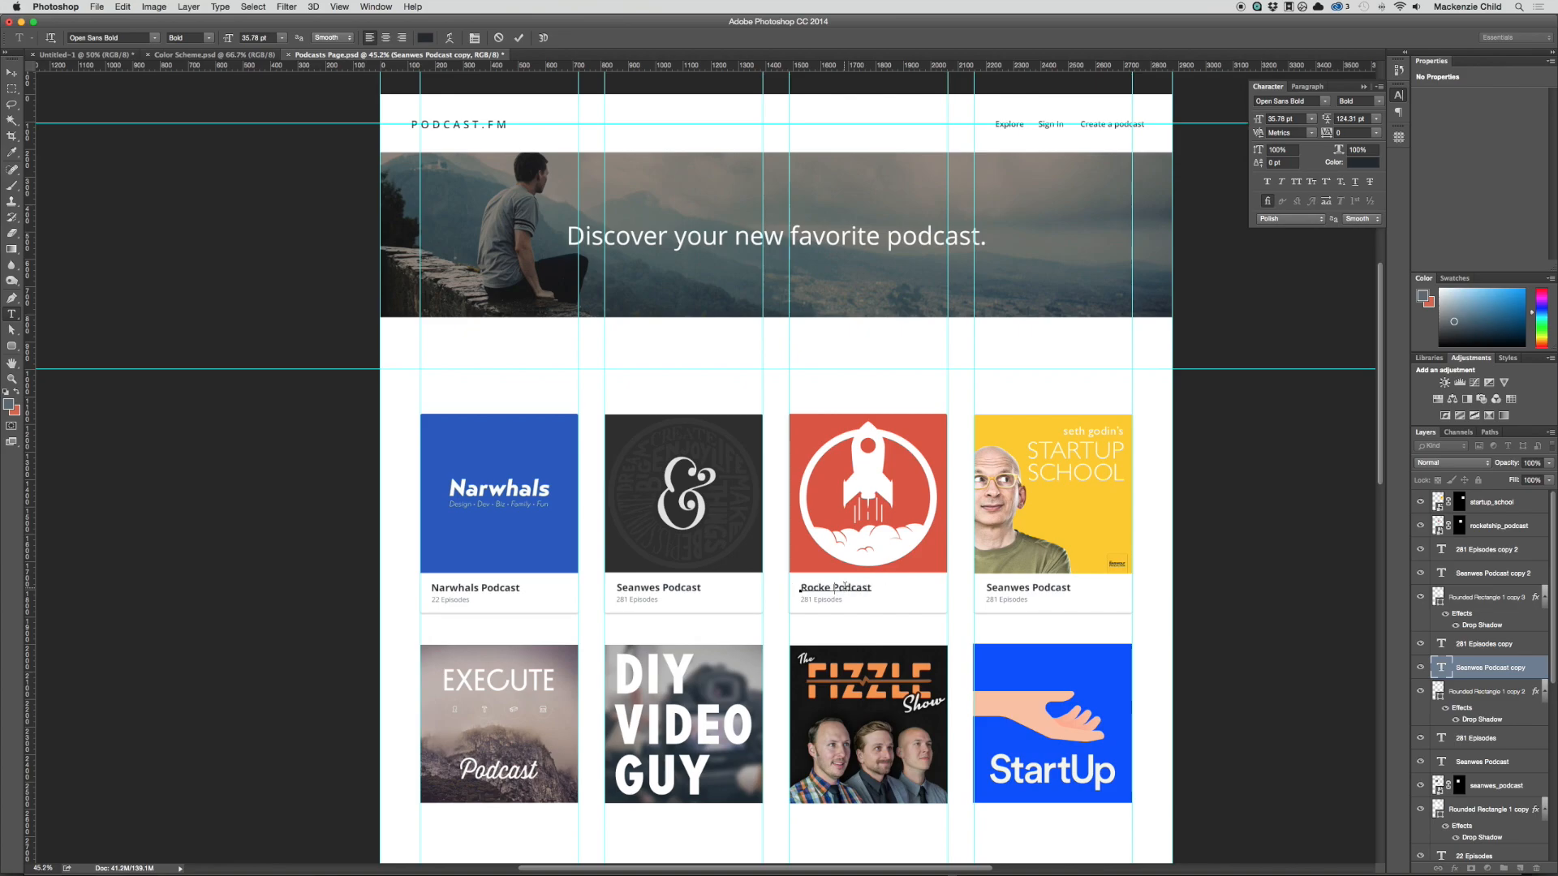
type("p")
key("super+Return")
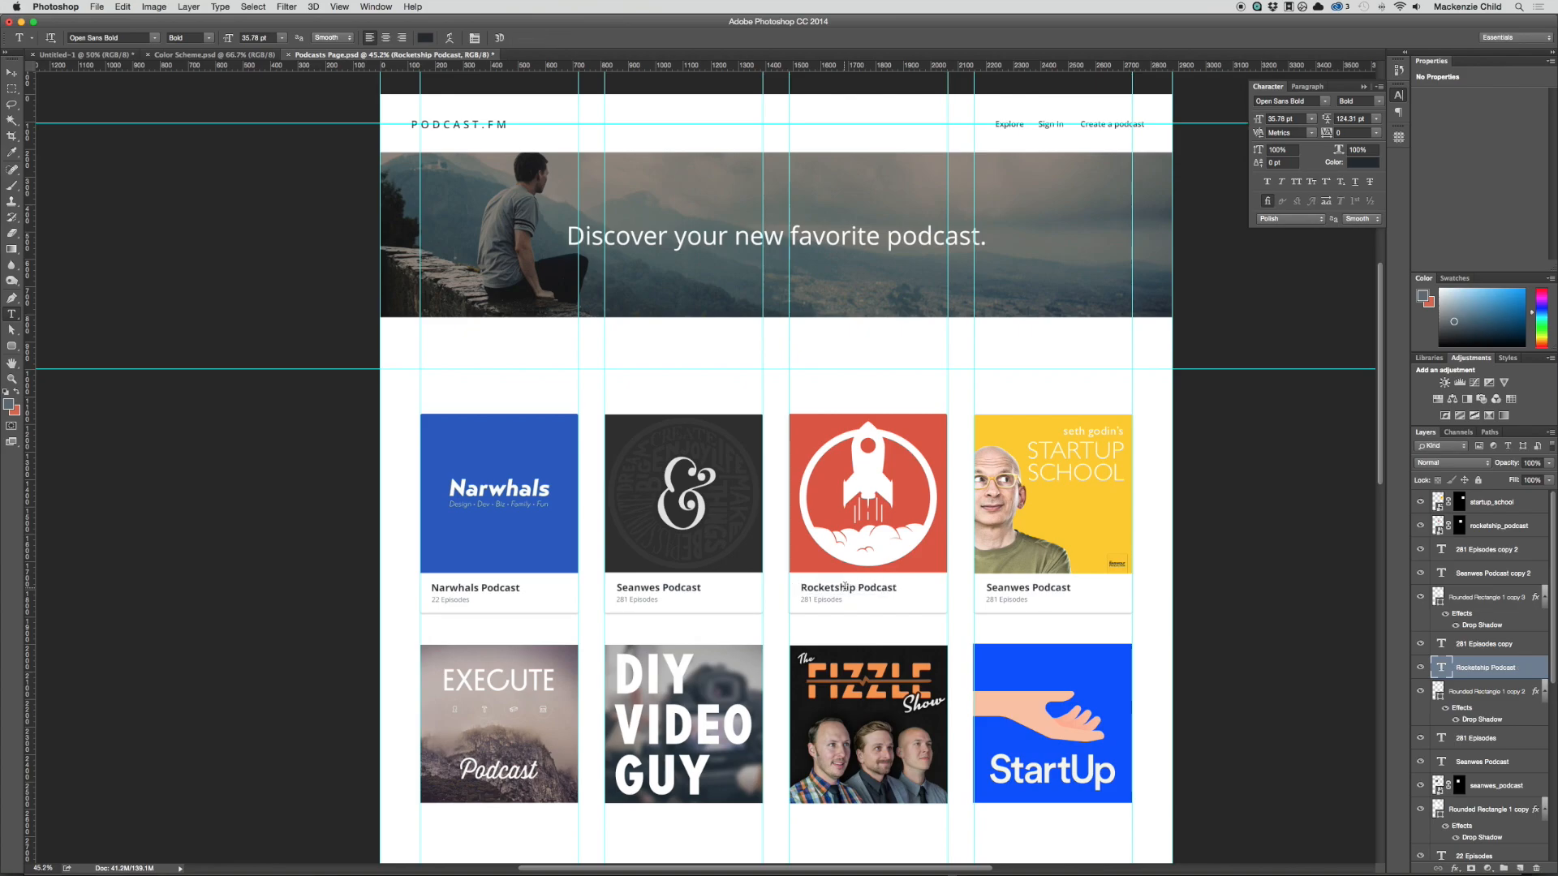
Step: Change the Rocketship card's episode count text to "55 Episodes"
left_click(813, 599)
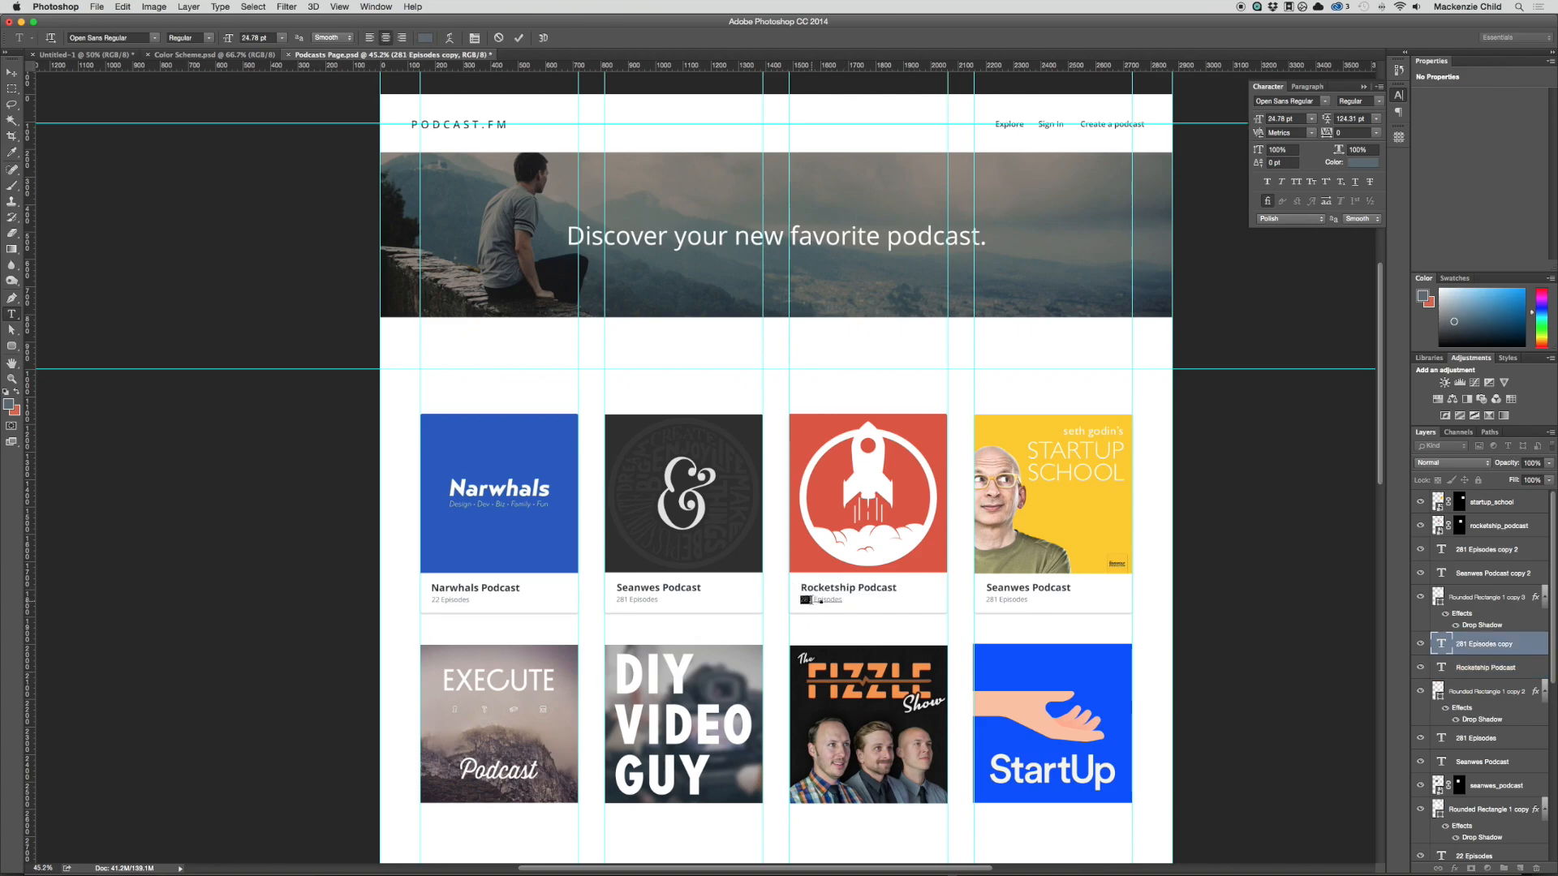
type("55")
key("super+Return")
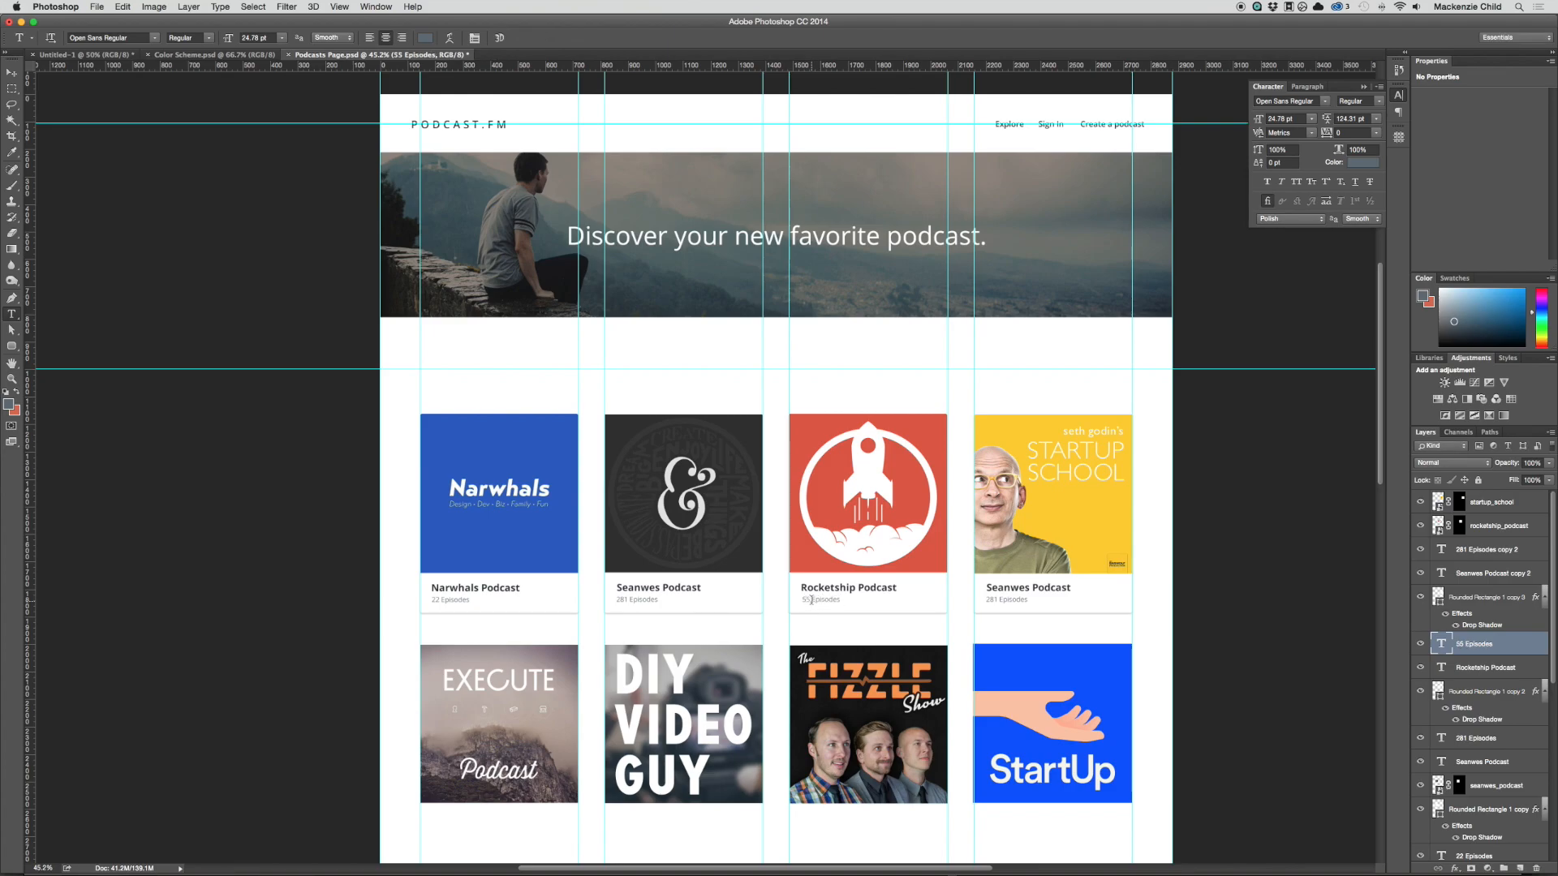
Step: Change the fourth card's title to "Startup School", dropping the word "Podcast"
left_click(1022, 587)
key("super+a")
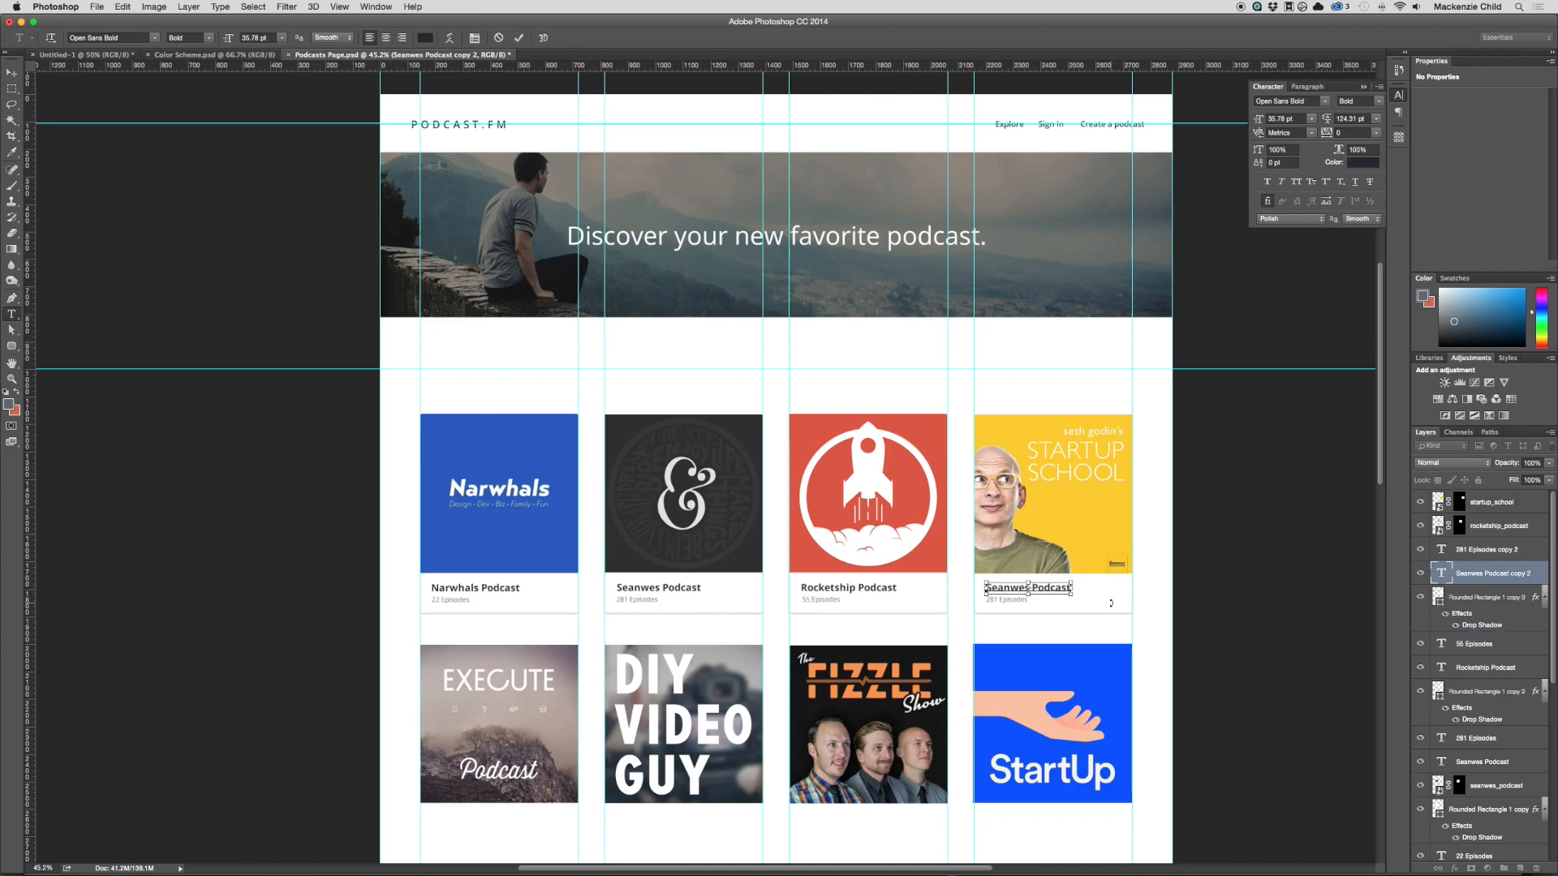
type("Startup")
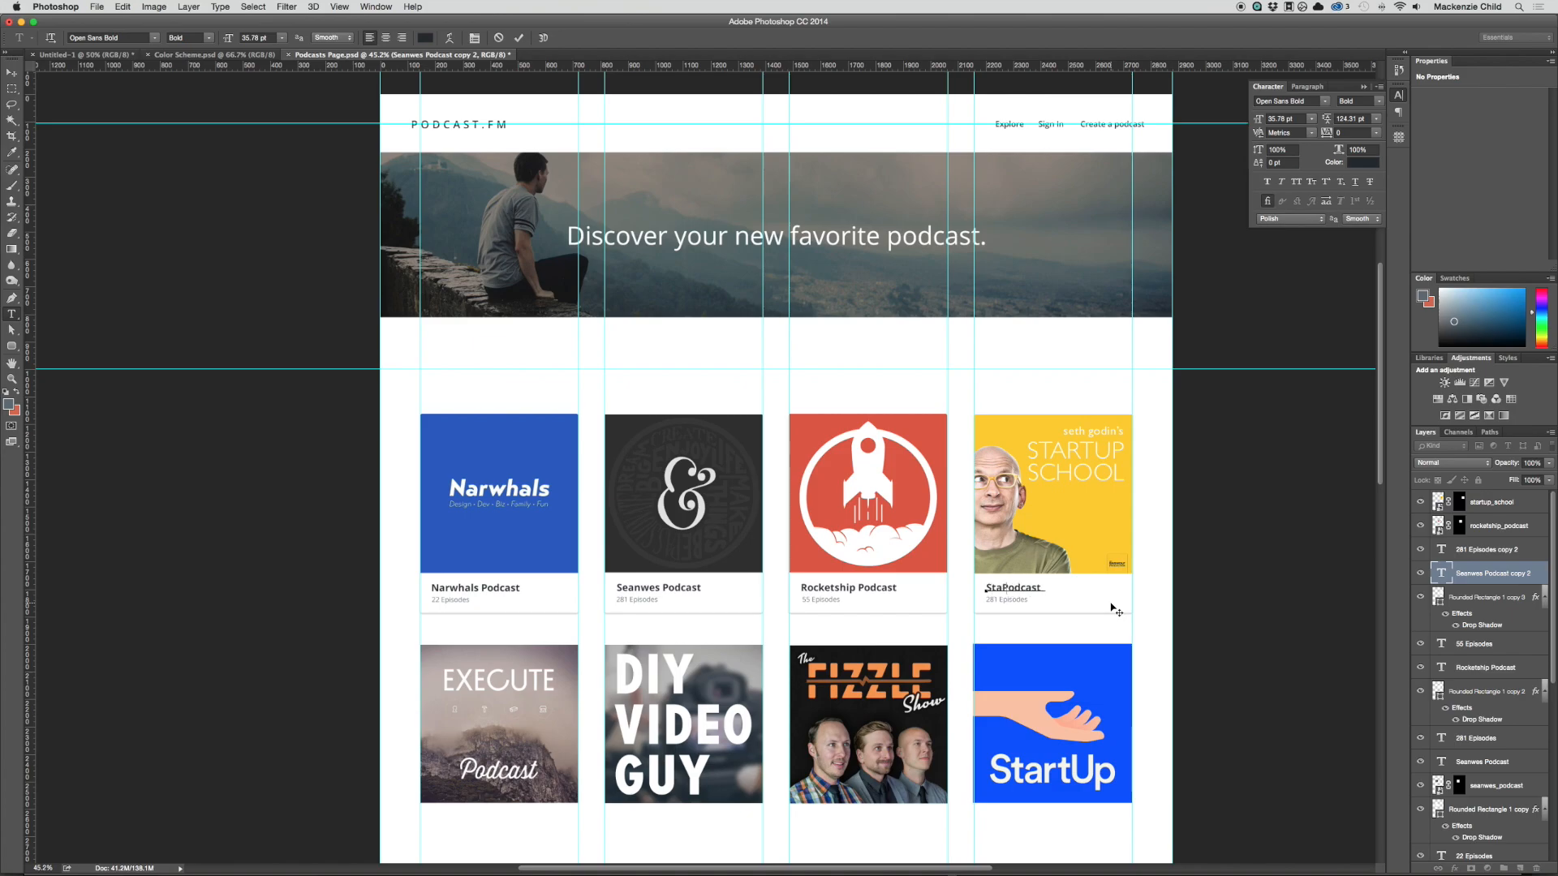
type(" School")
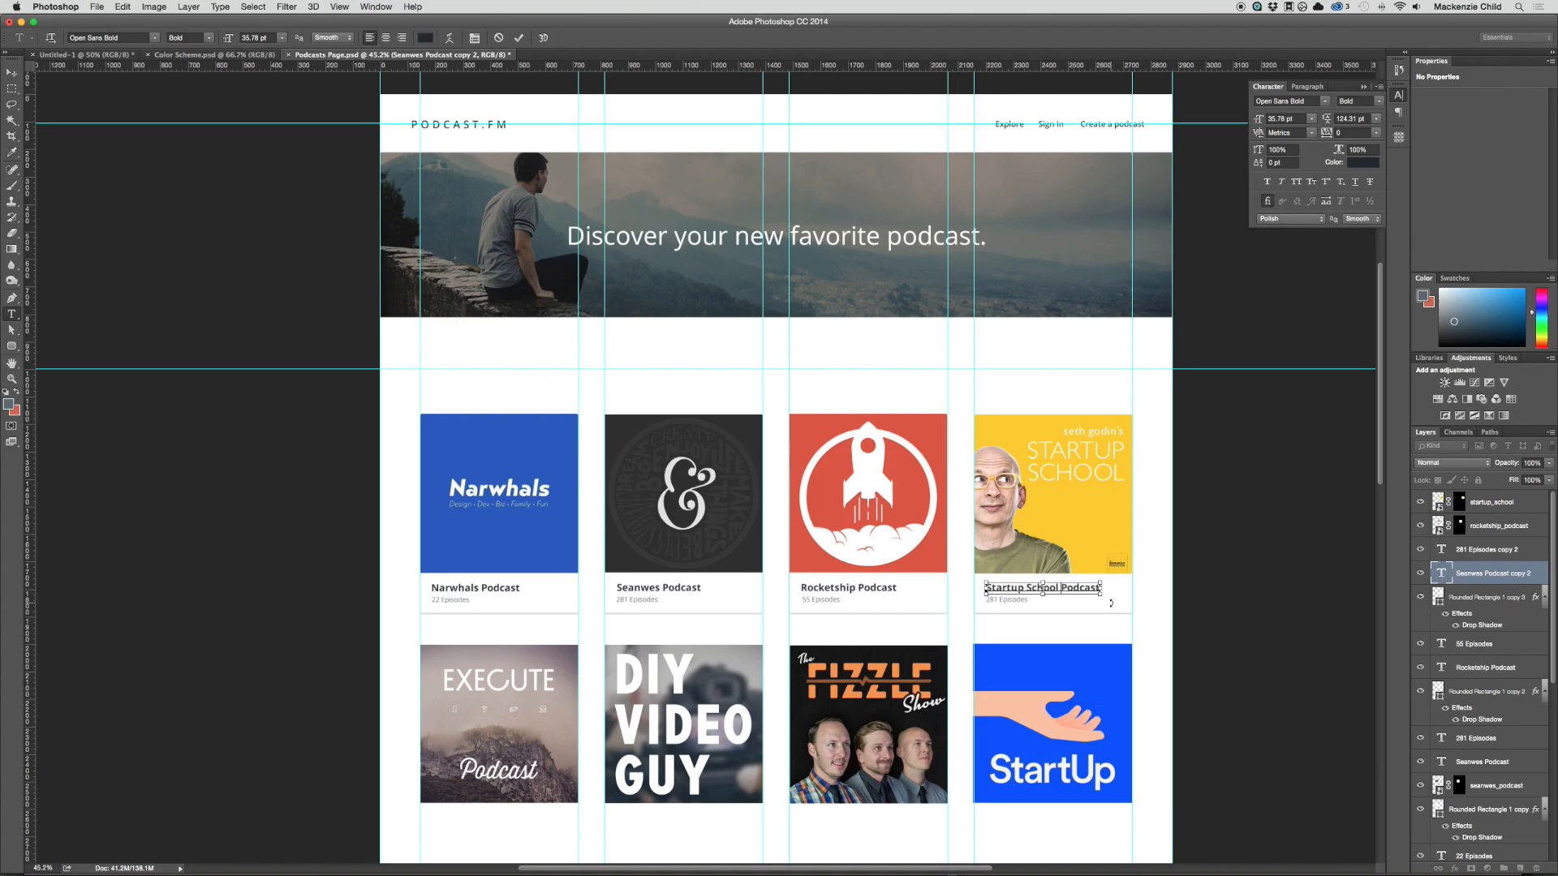
key("super+Return")
left_click_drag(1055, 587, 1221, 583)
key("BackSpace")
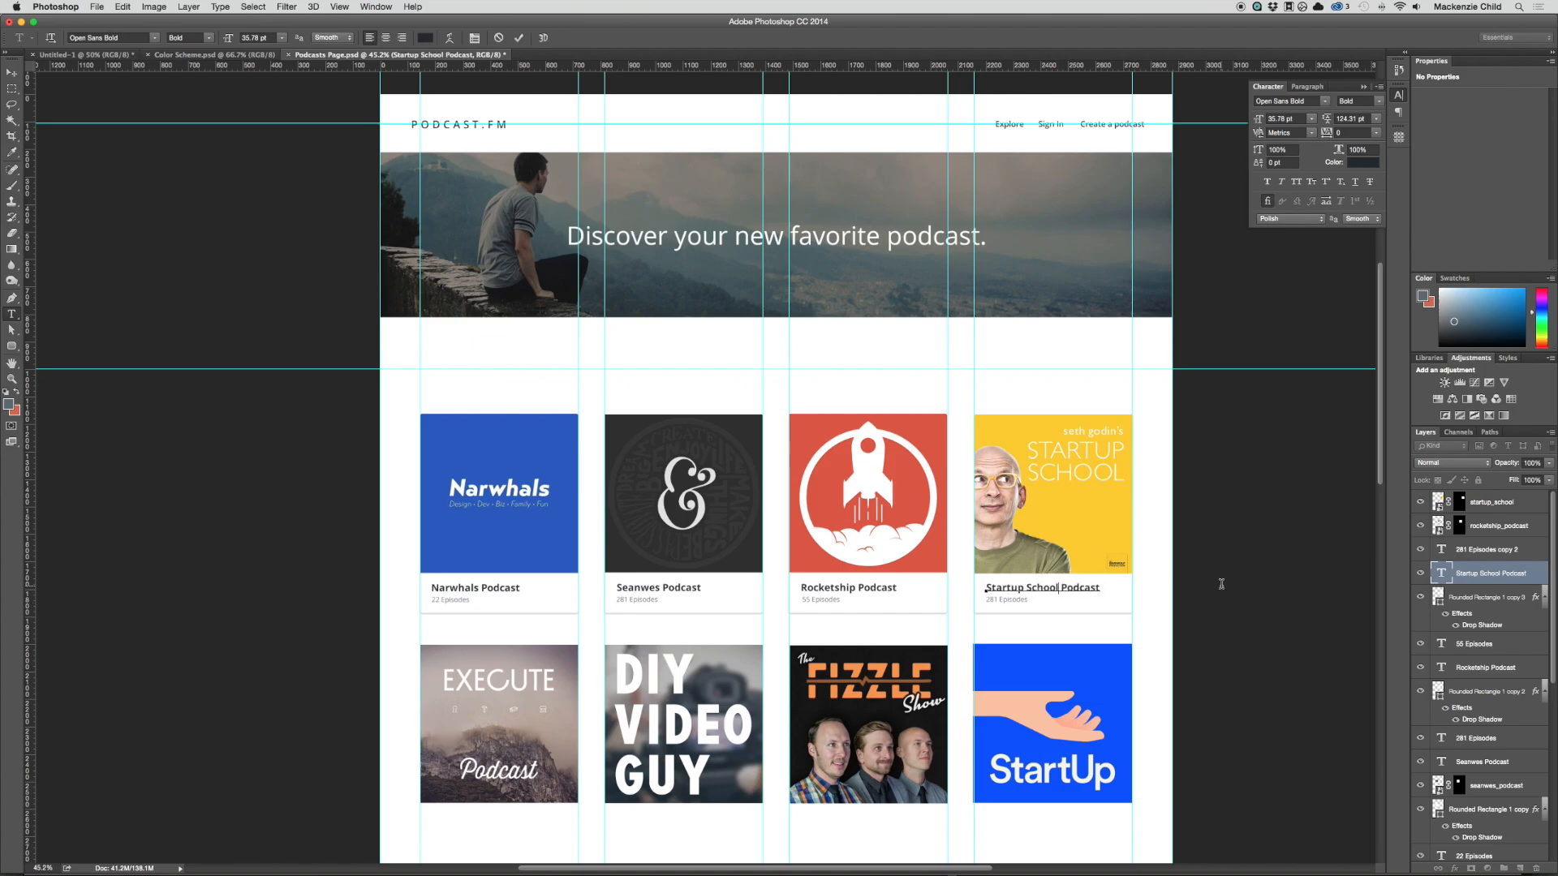
key("super+Return")
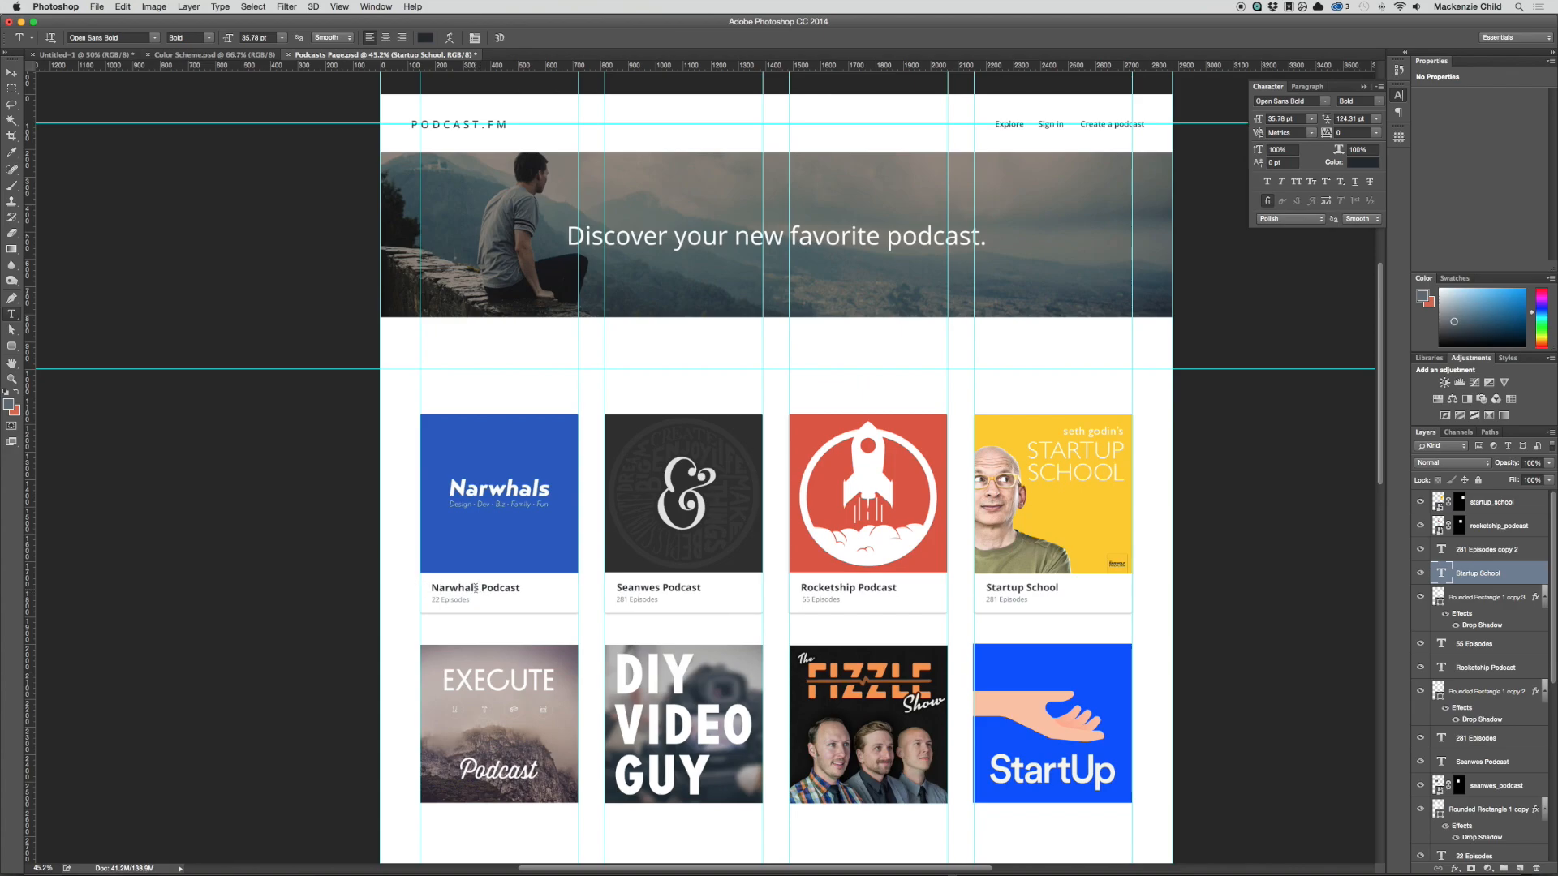
Step: Shorten the first card's title to "Narwhals" and left-align it with the episode count below
left_click_drag(476, 587, 523, 587)
key("BackSpace")
key("super+Return")
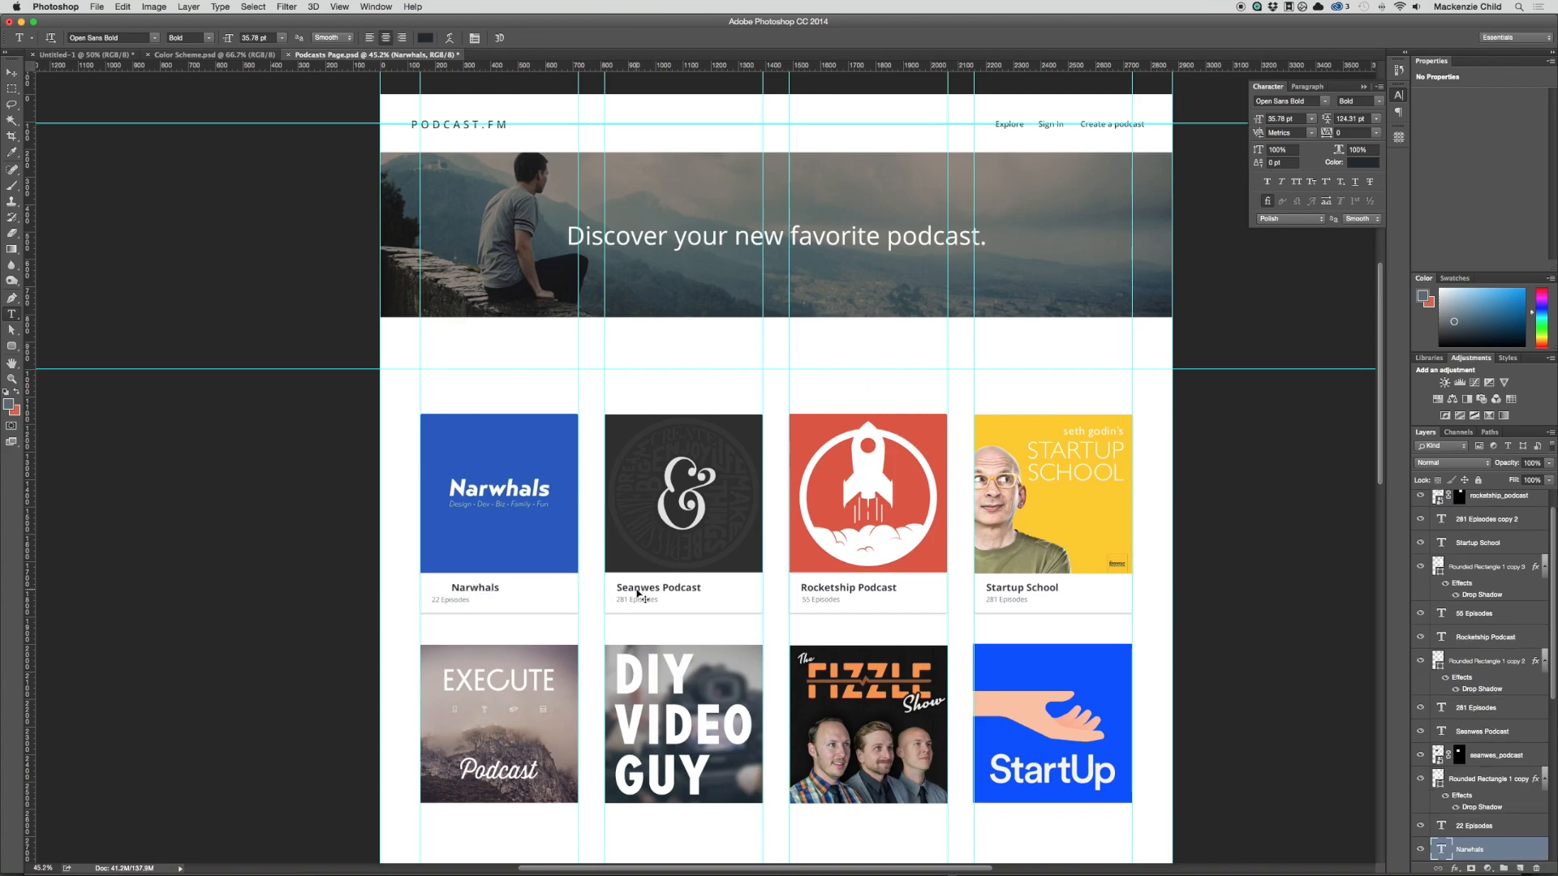
double_click(476, 588)
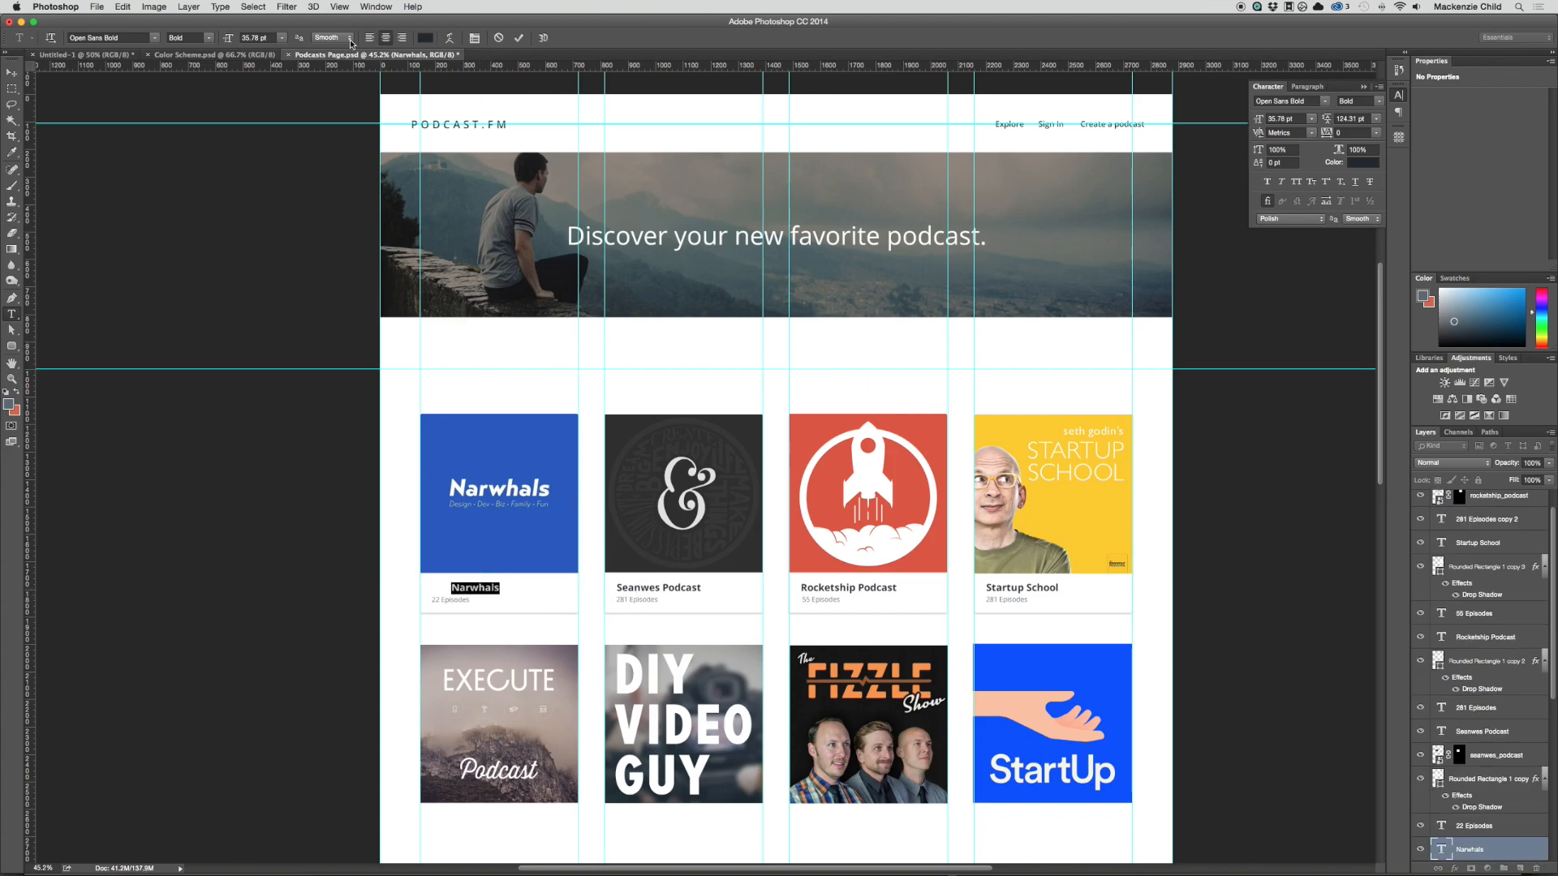
scroll(1057, 696, "down", 2)
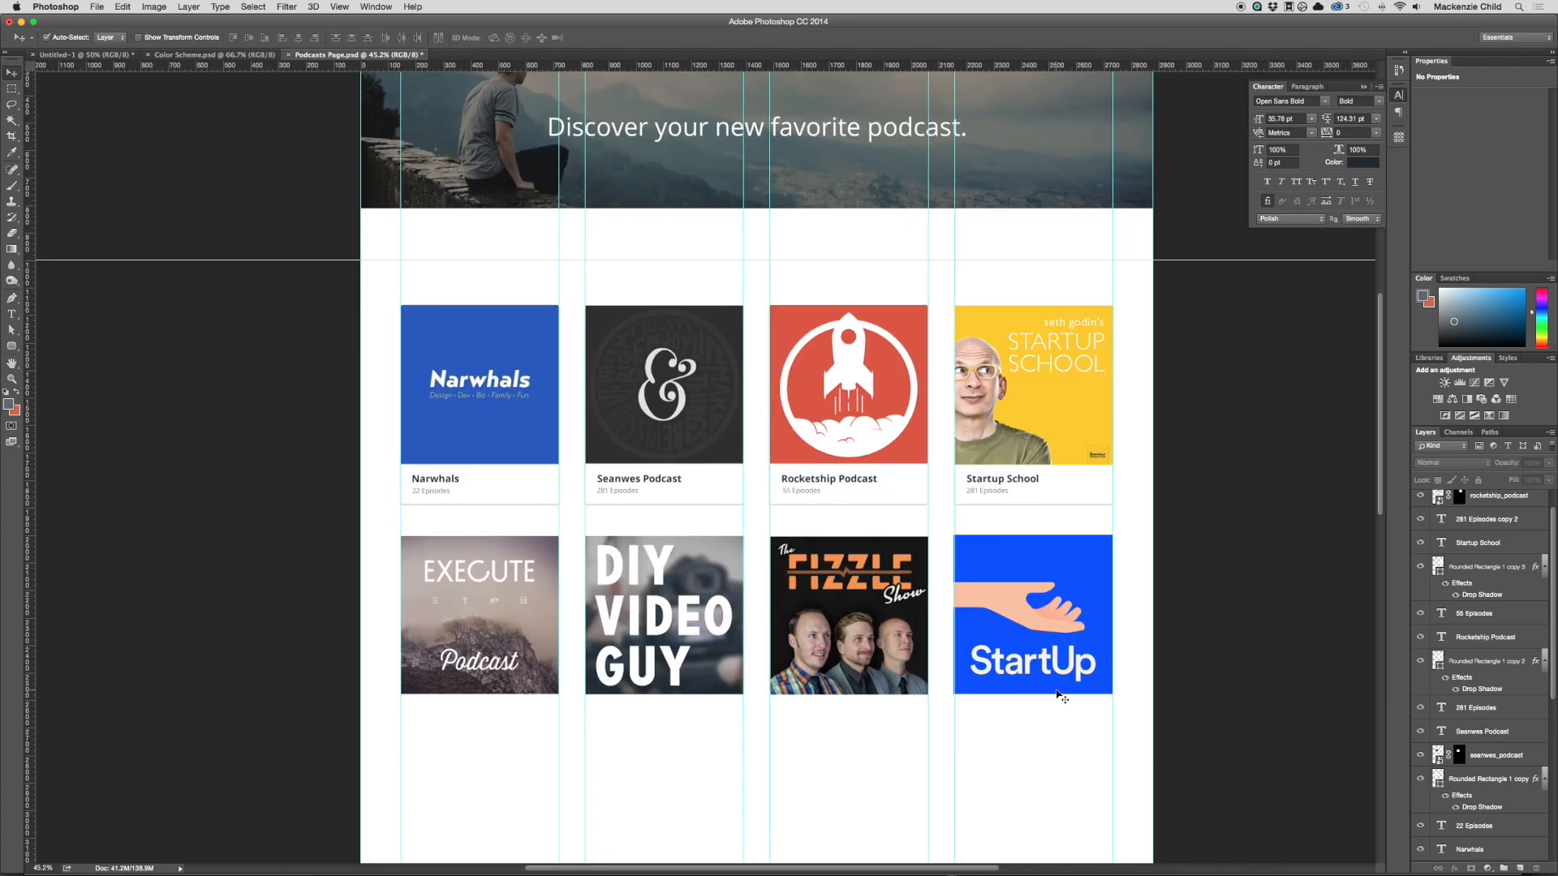
left_click_drag(1162, 512, 480, 339)
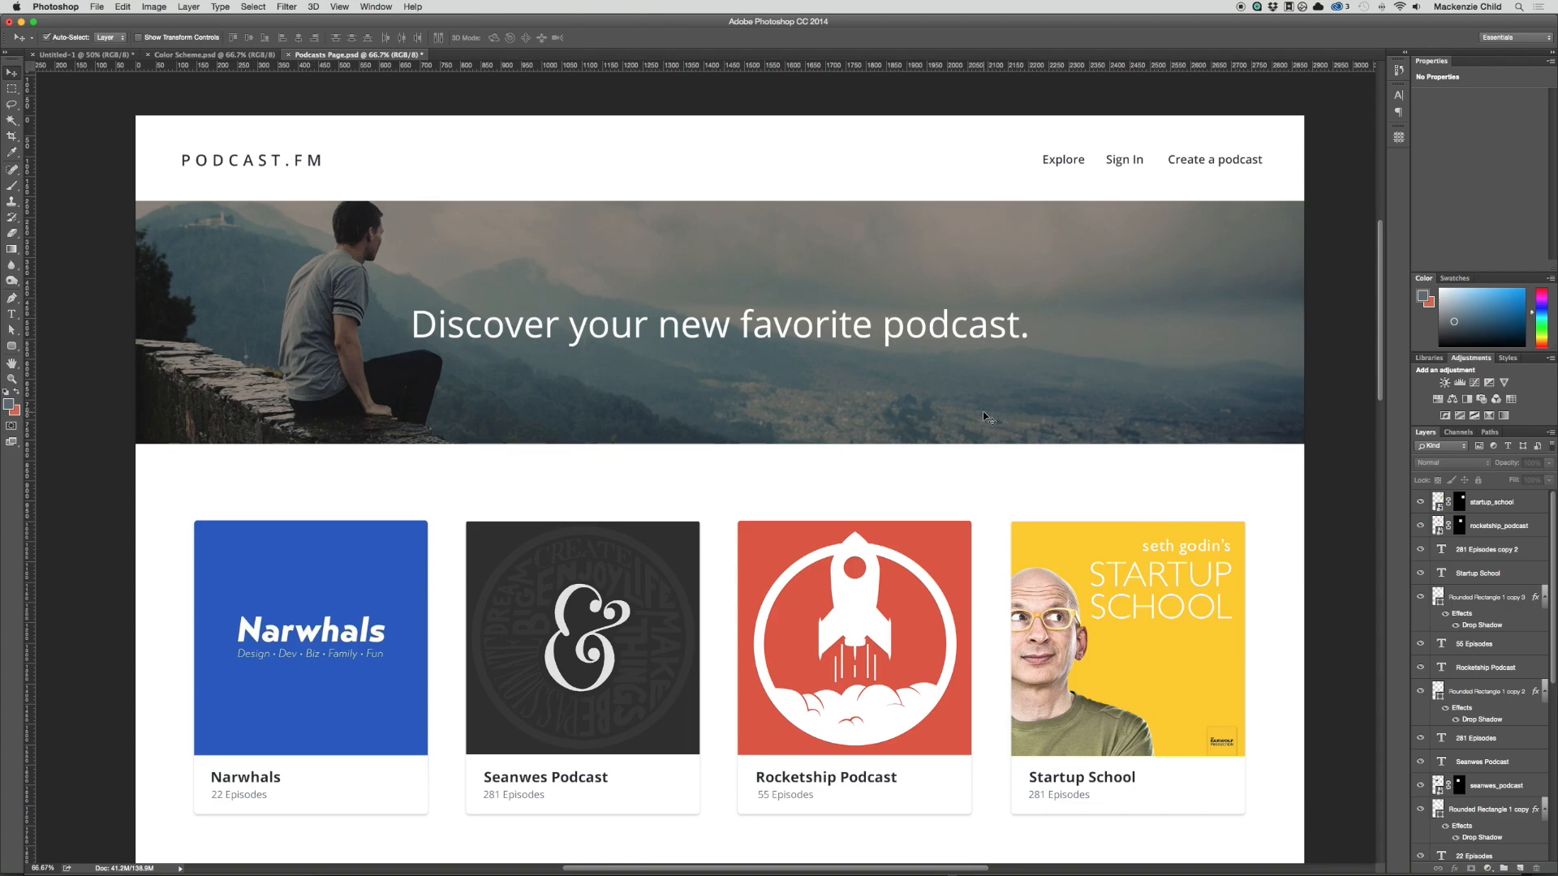
Step: Duplicate the first row's card backgrounds, titles and episode counts down over the second row of covers, with the cards at Y 1998 px
scroll(986, 417, "down", 3)
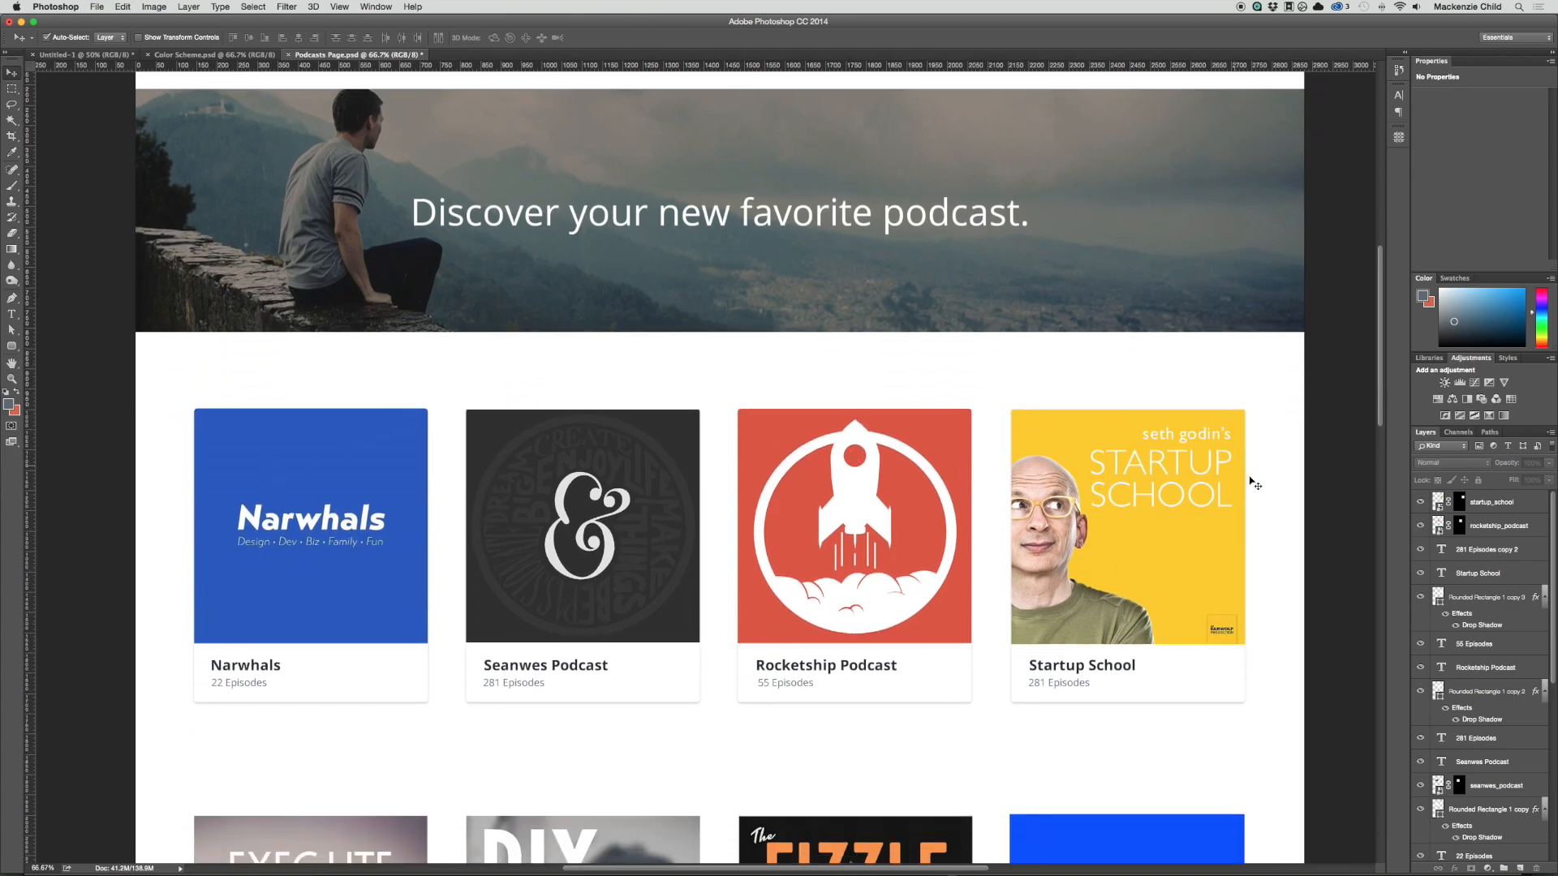
scroll(1229, 558, "down", 10)
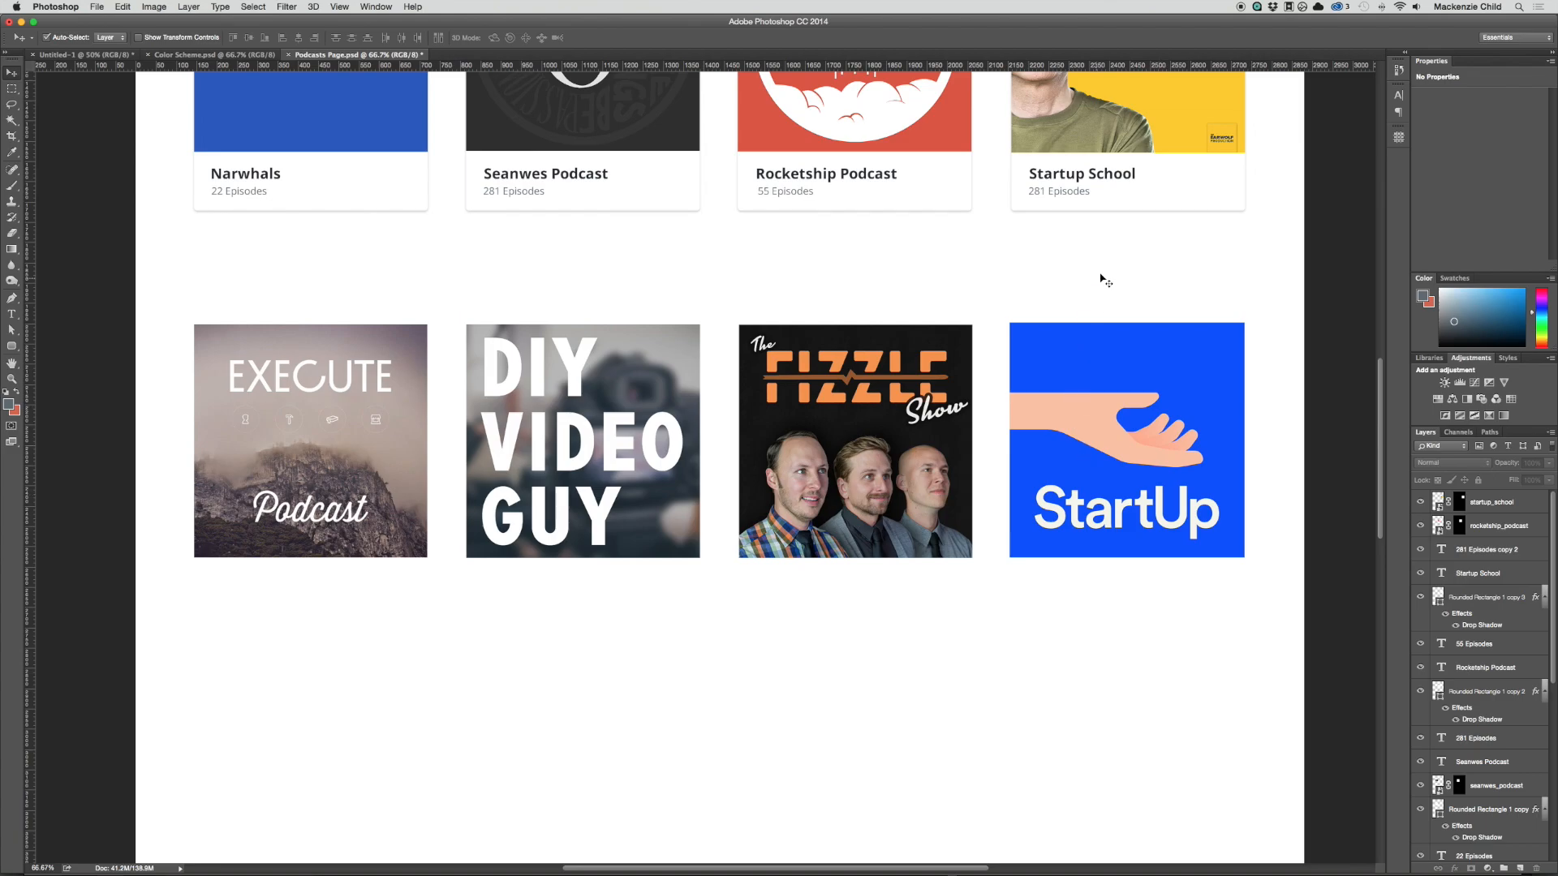
left_click_drag(1102, 249, 278, 581)
scroll(278, 582, "down", 5)
scroll(775, 577, "left", 5)
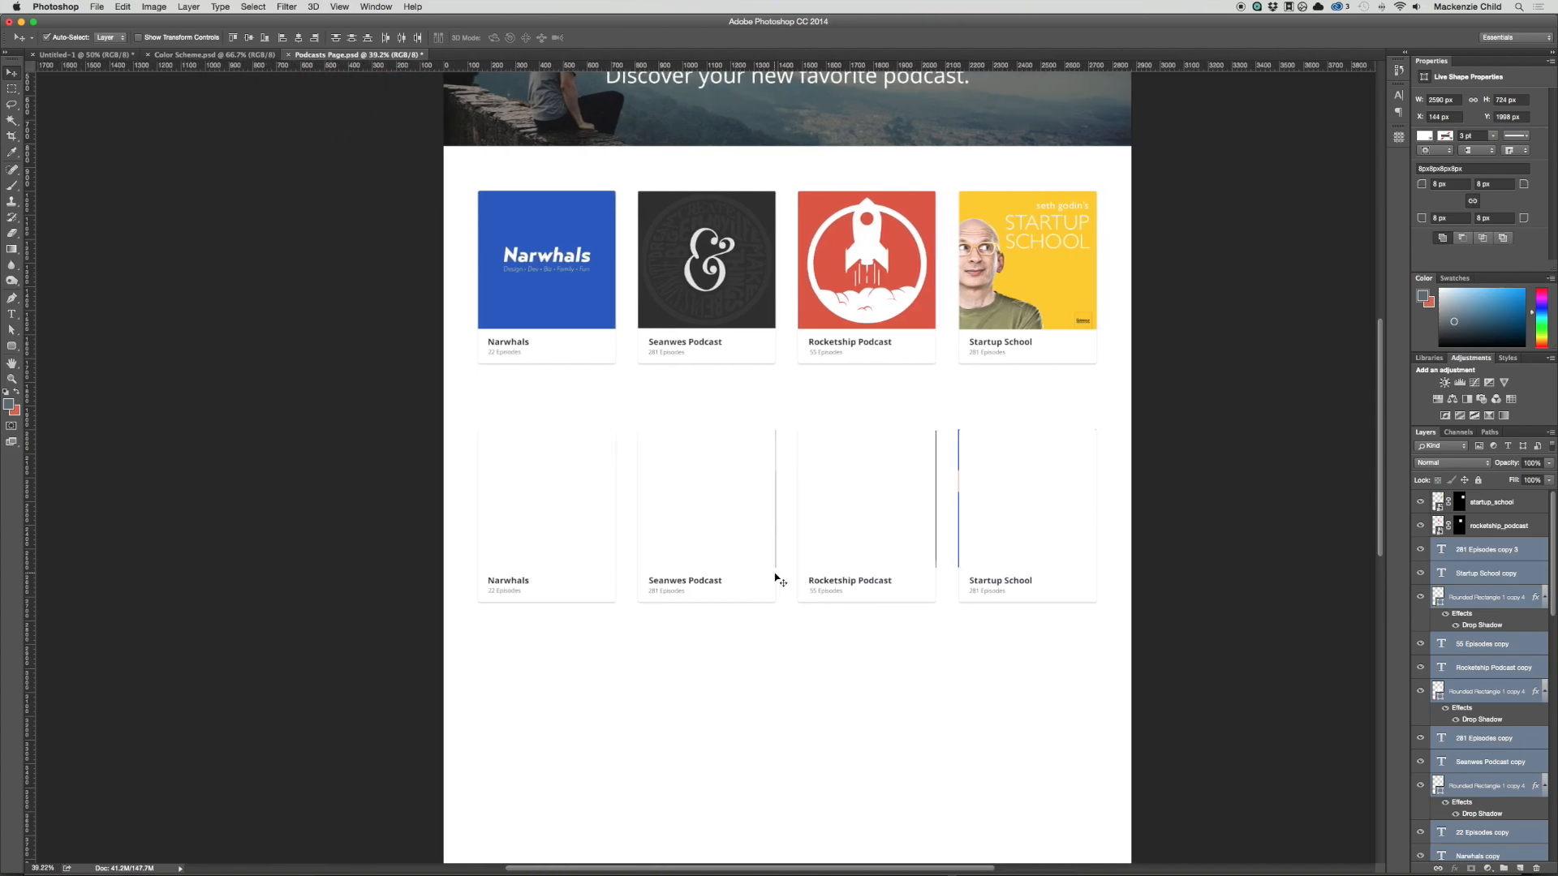
Step: Move the startup_podcast, FizzleShow, execute and diy_video_guy layers above the duplicated cards so the second row's covers show
scroll(1517, 651, "down", 10)
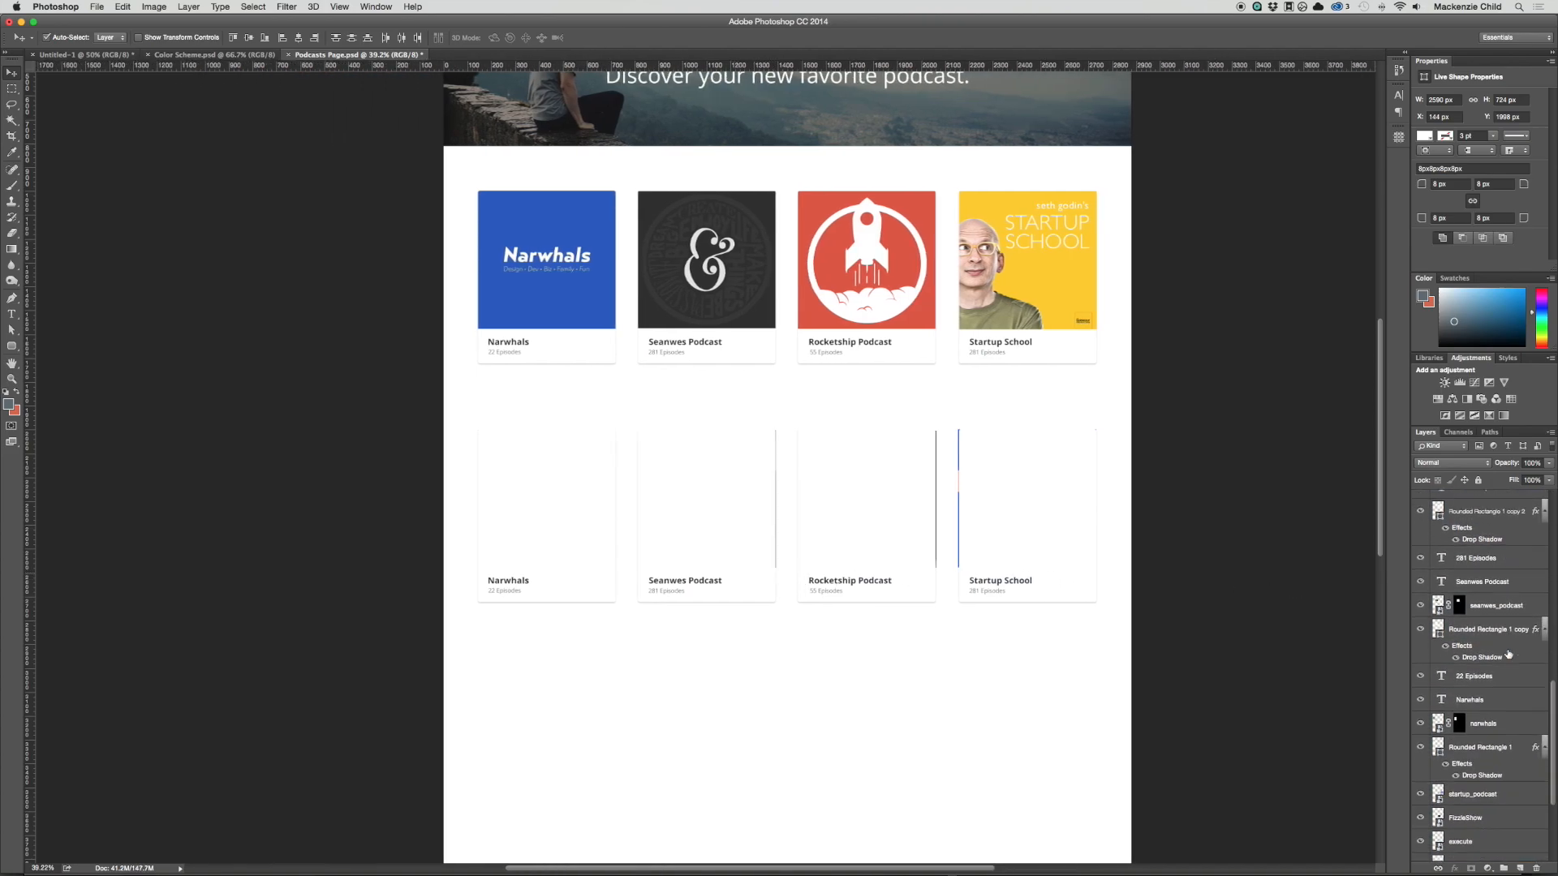
left_click(1482, 734)
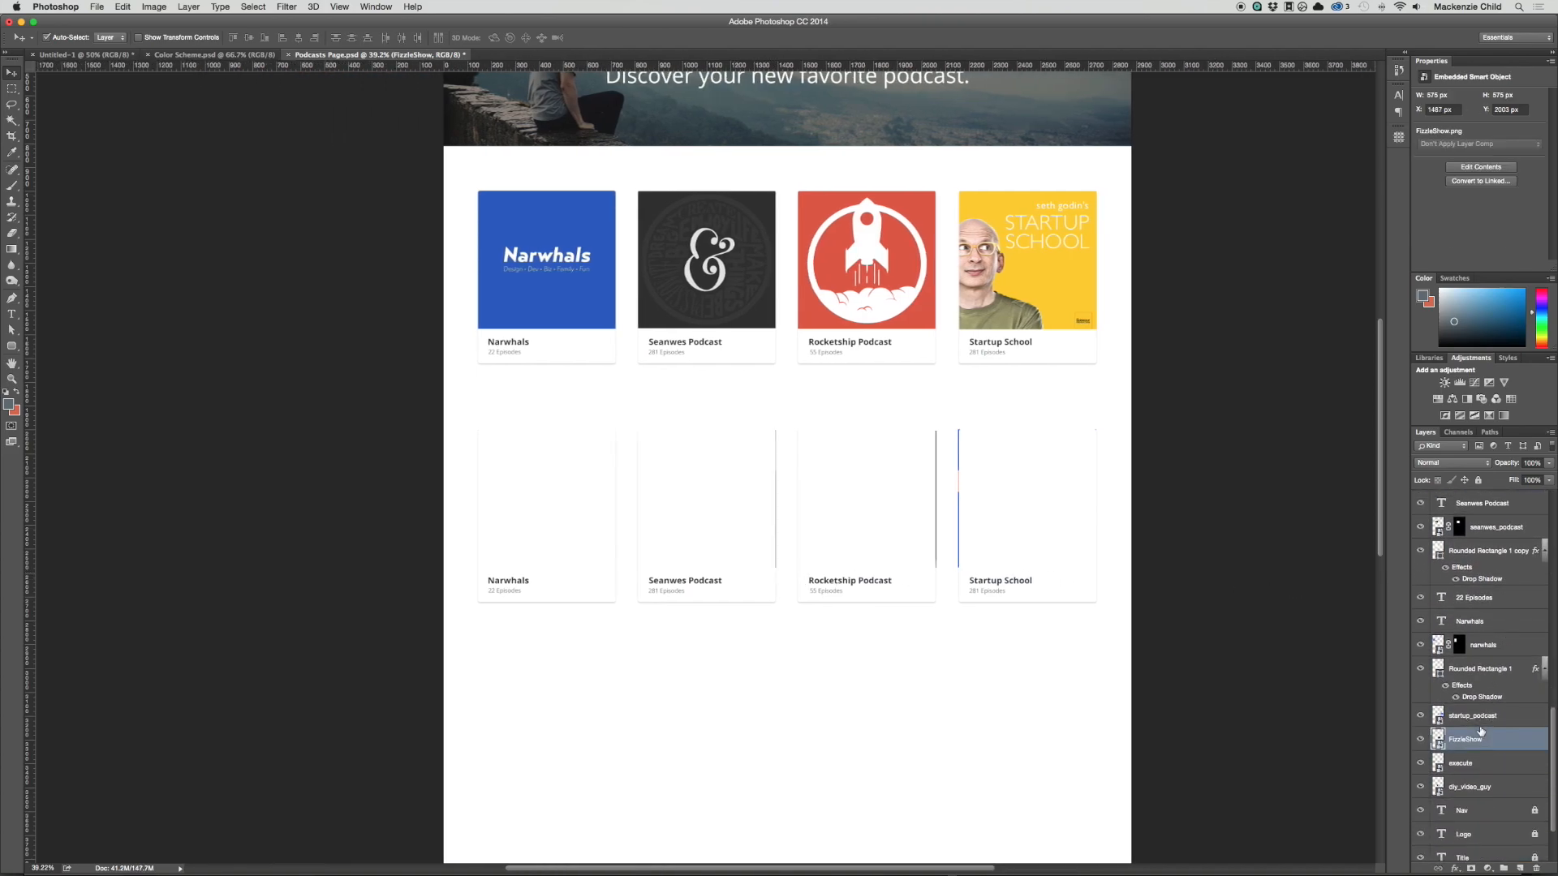
scroll(1484, 739, "down", 1)
left_click(1491, 792, "shift")
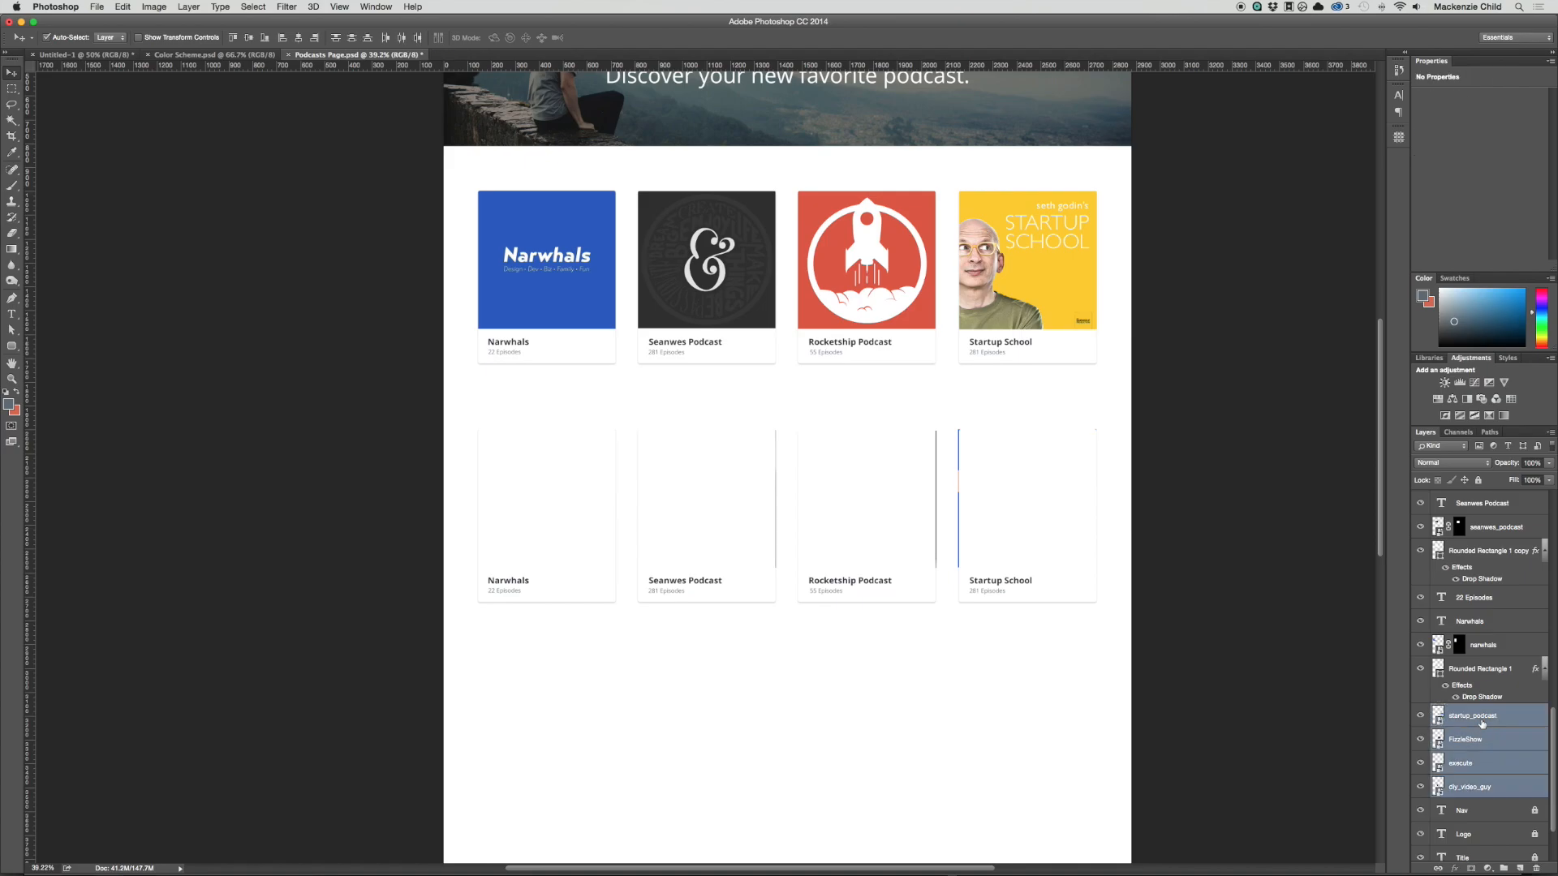
scroll(1482, 724, "up", 3)
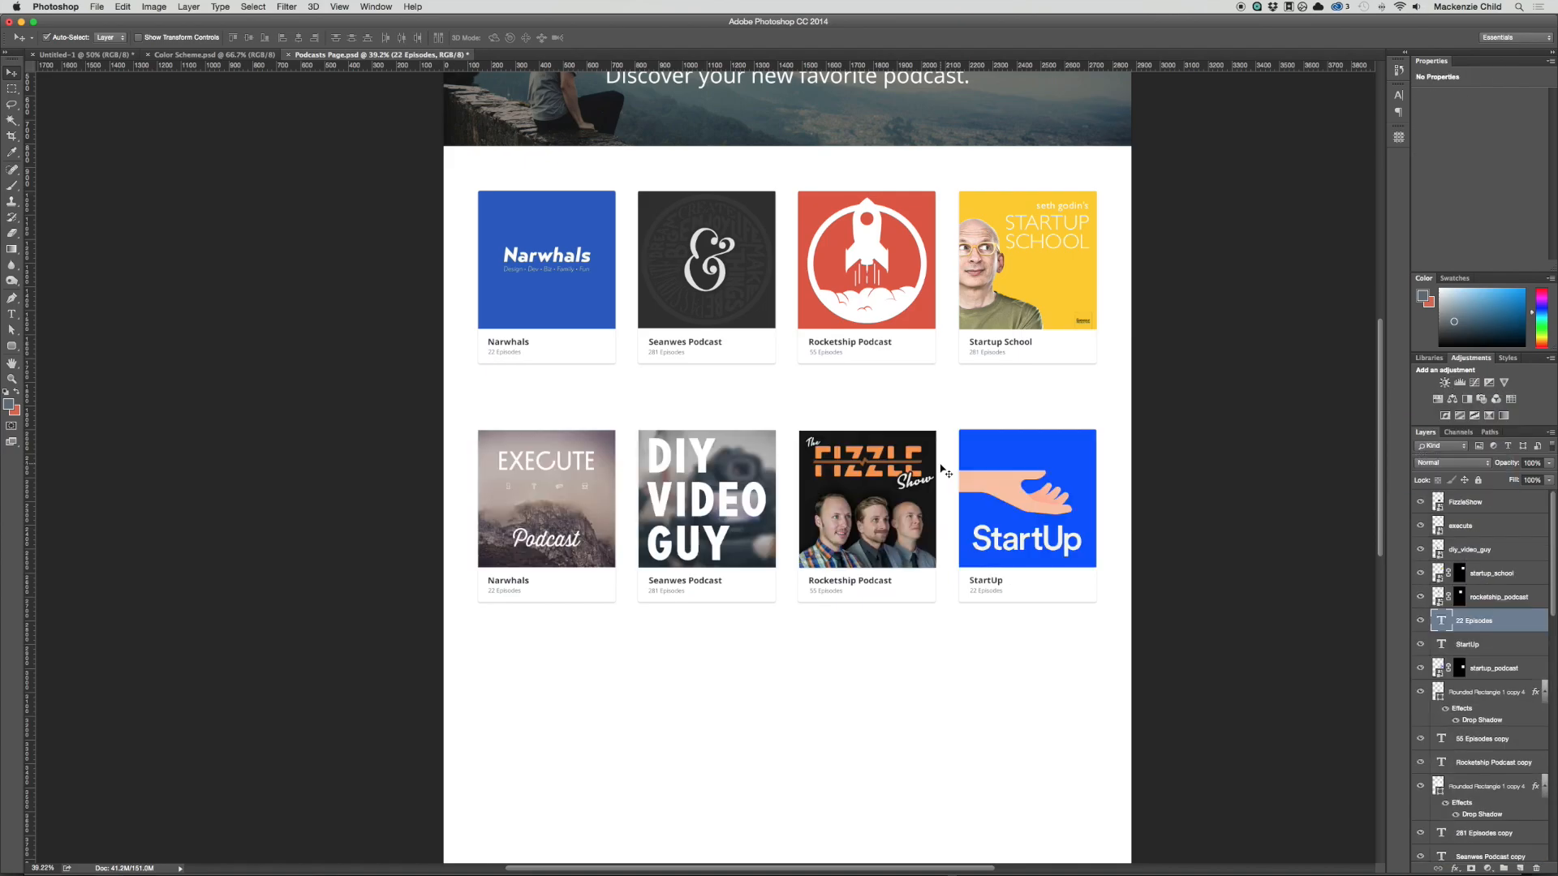
key("super+plus")
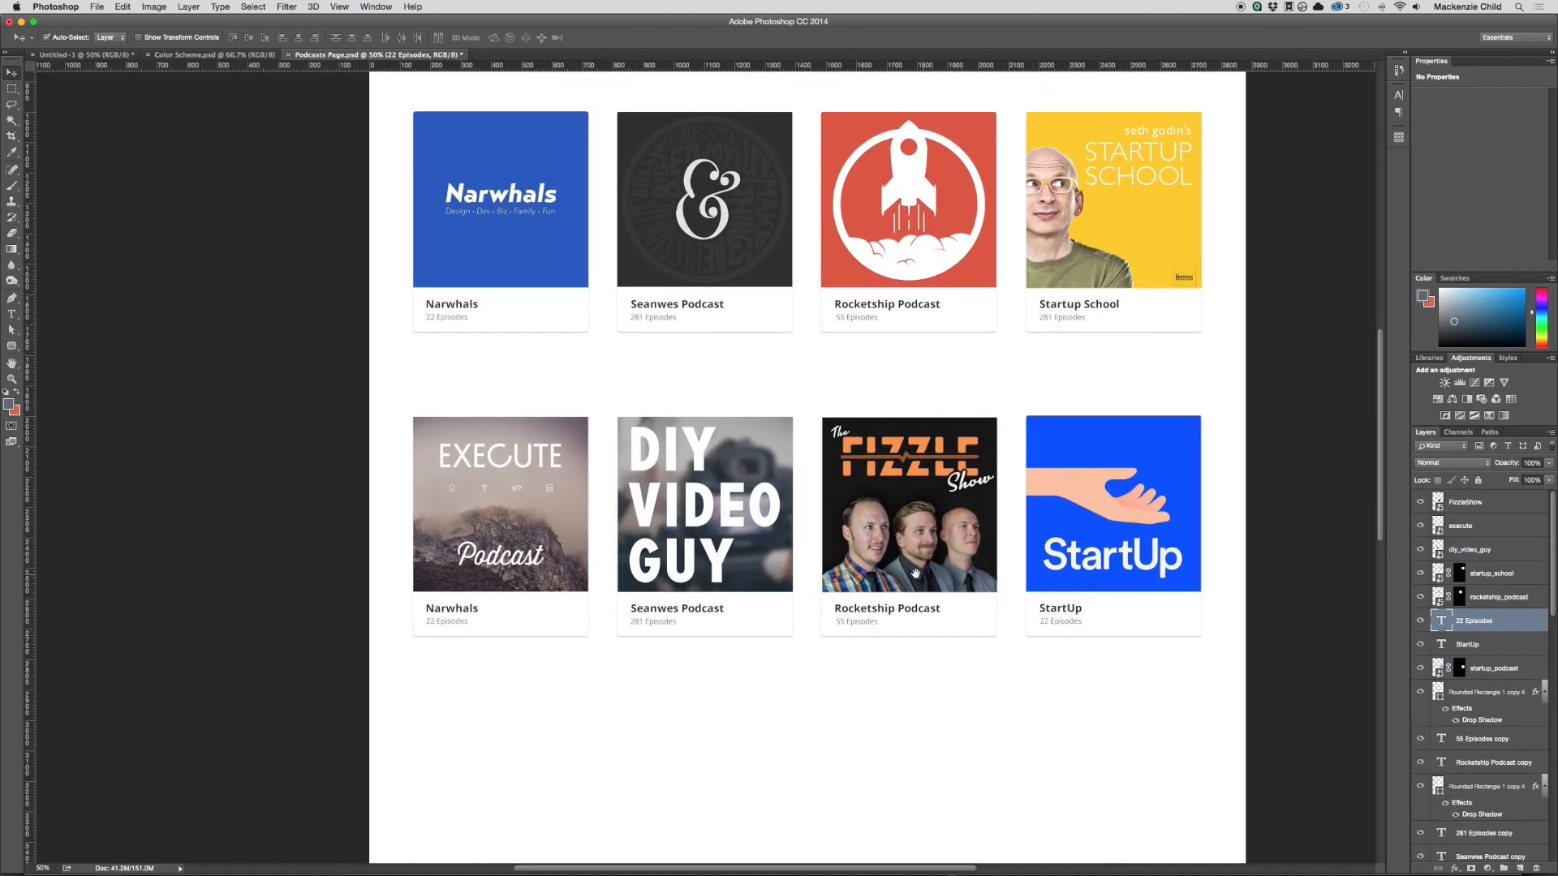
left_click_drag(915, 573, 943, 550)
left_click(939, 550)
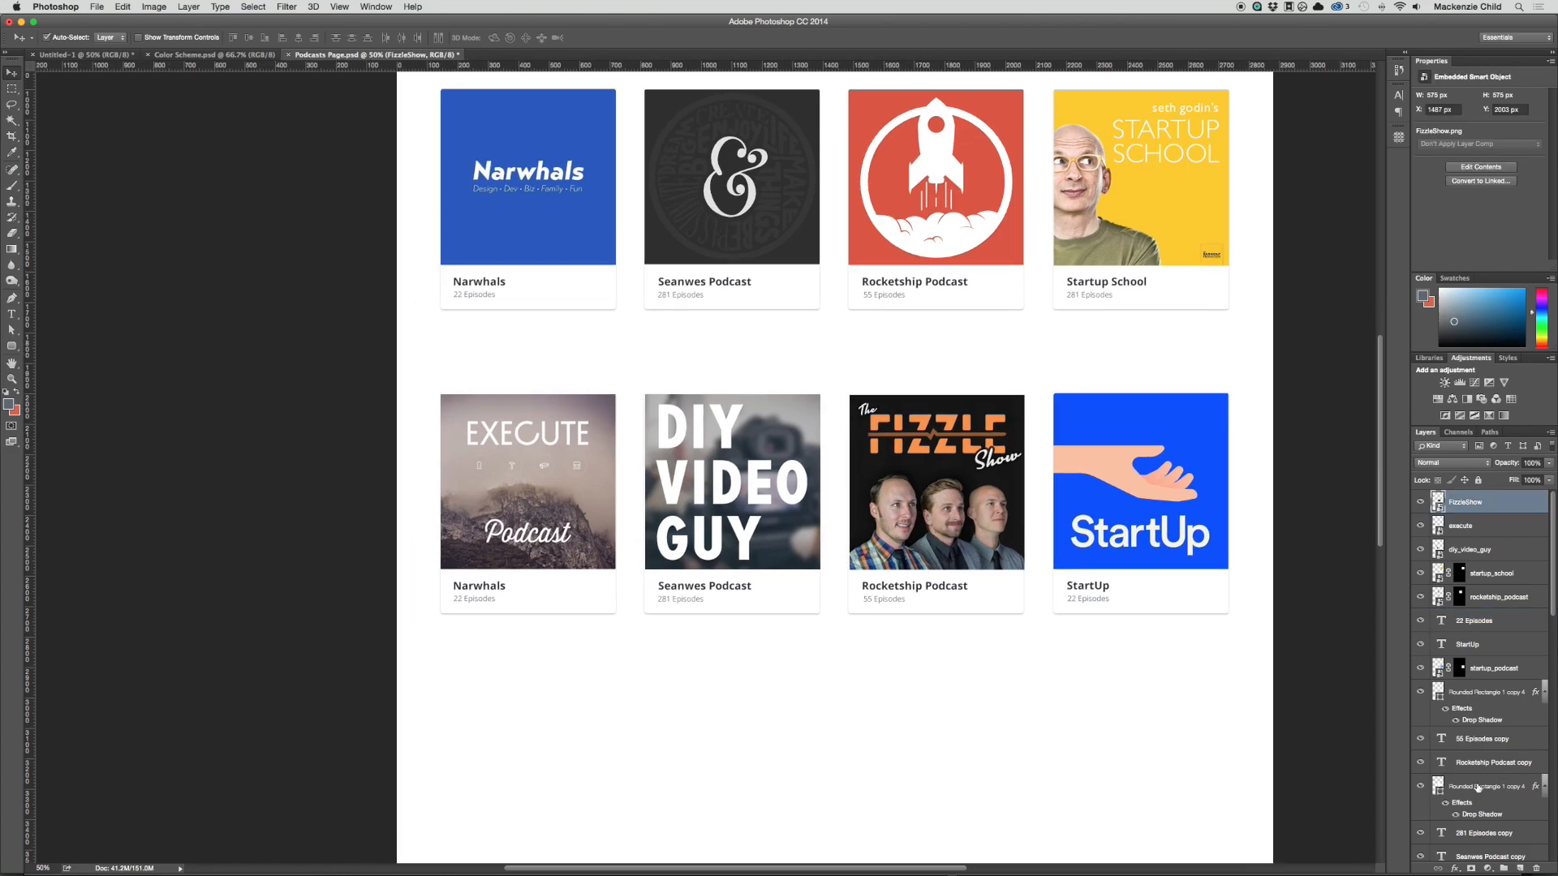
left_click(1006, 603)
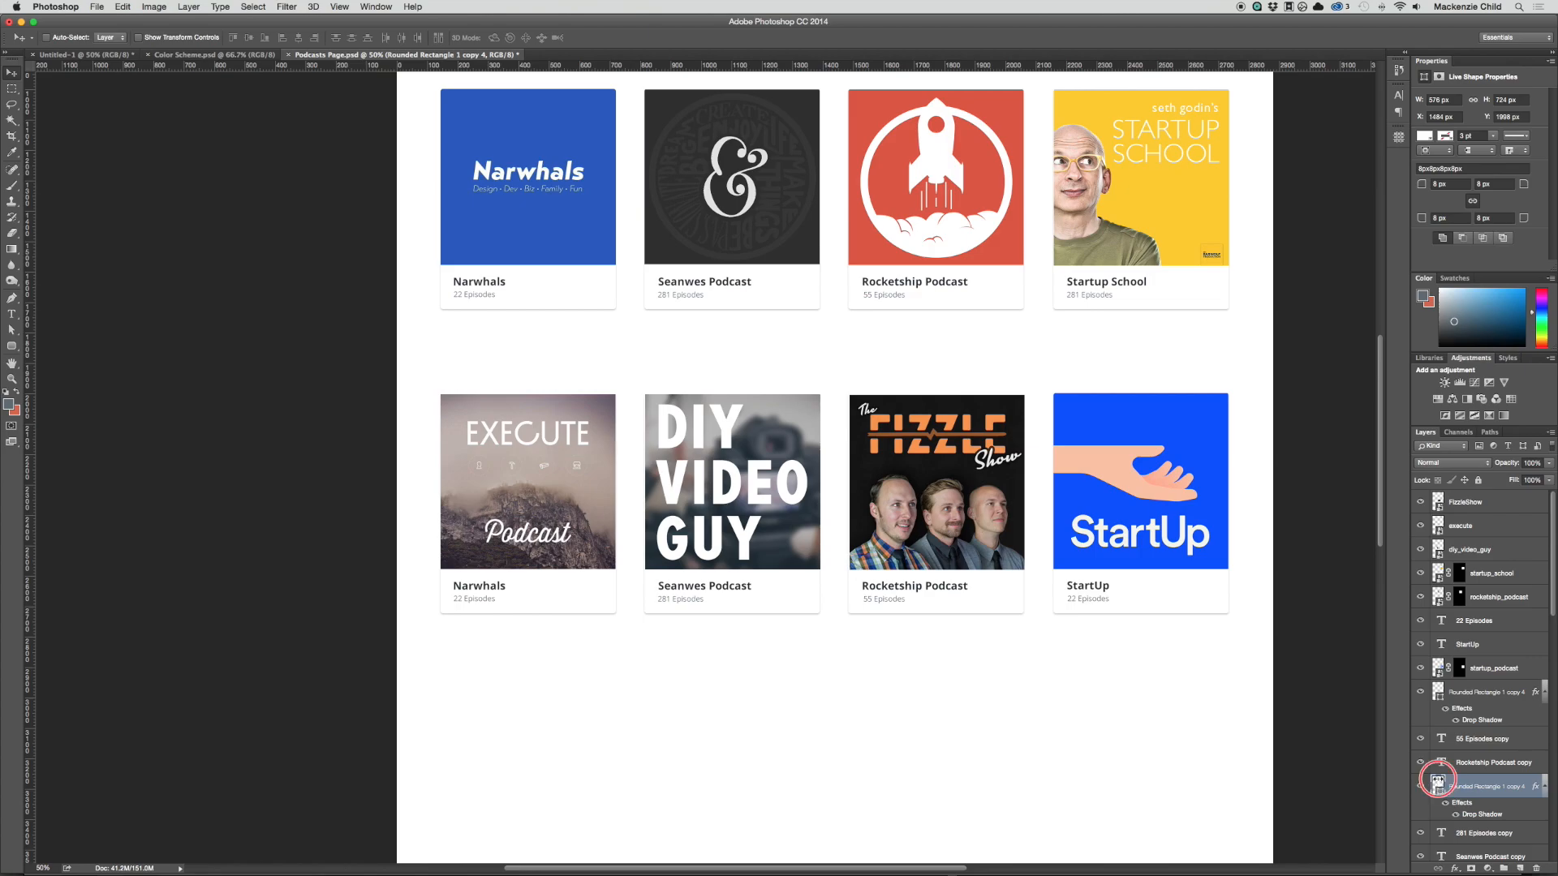
left_click(1465, 503)
left_click(963, 667)
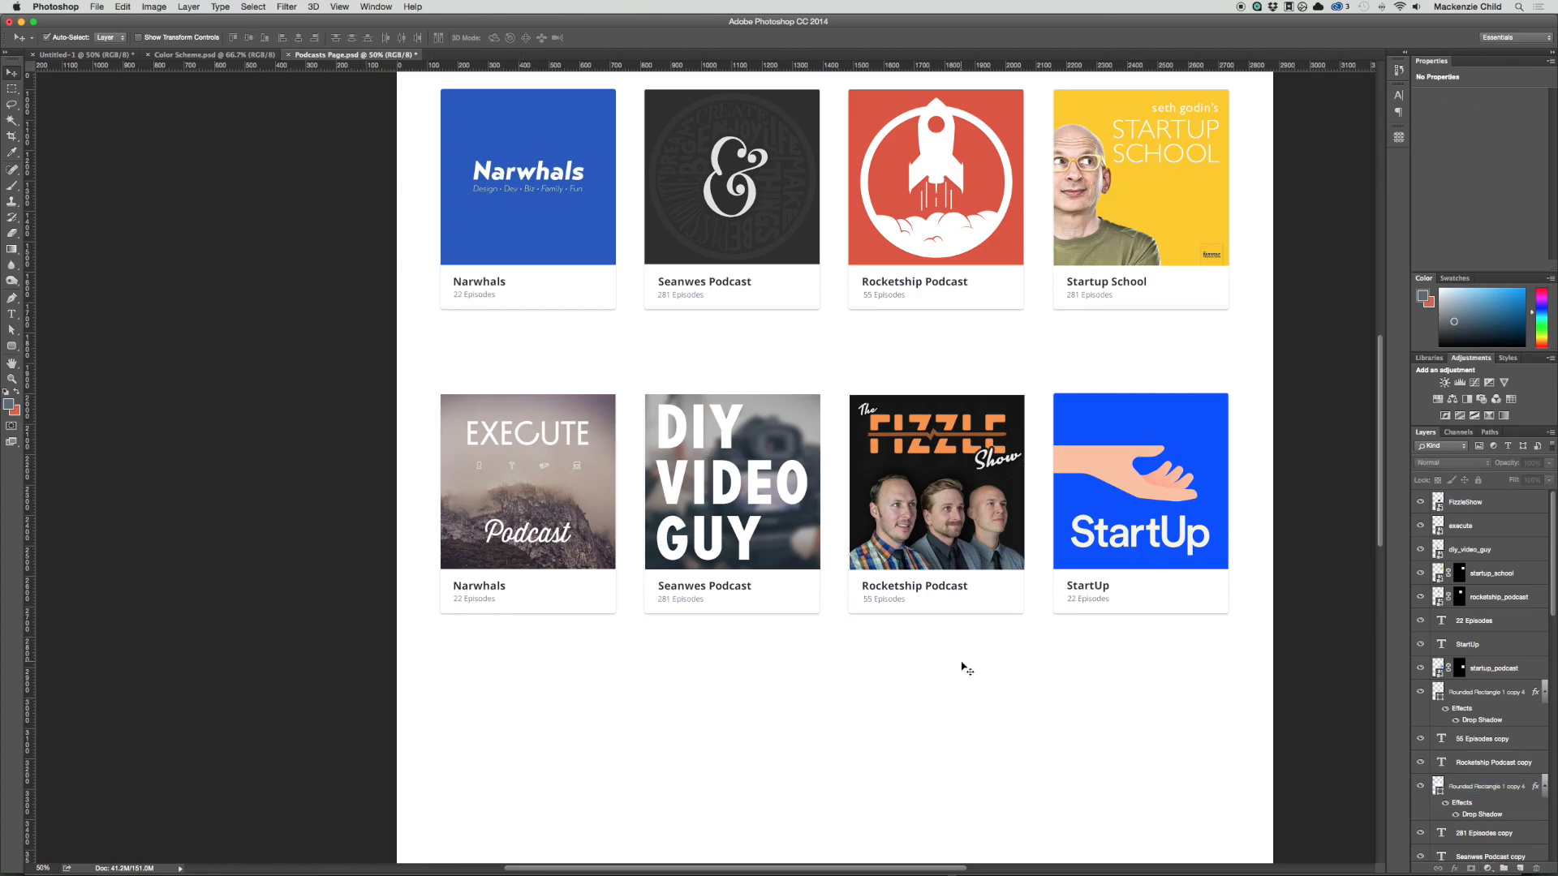
Step: Scale the Fizzle Show cover up to about 581 px wide and mask it with its card's rounded outline
key("z")
left_click_drag(880, 560, 840, 535)
key("v")
left_click(898, 504)
key("super+t")
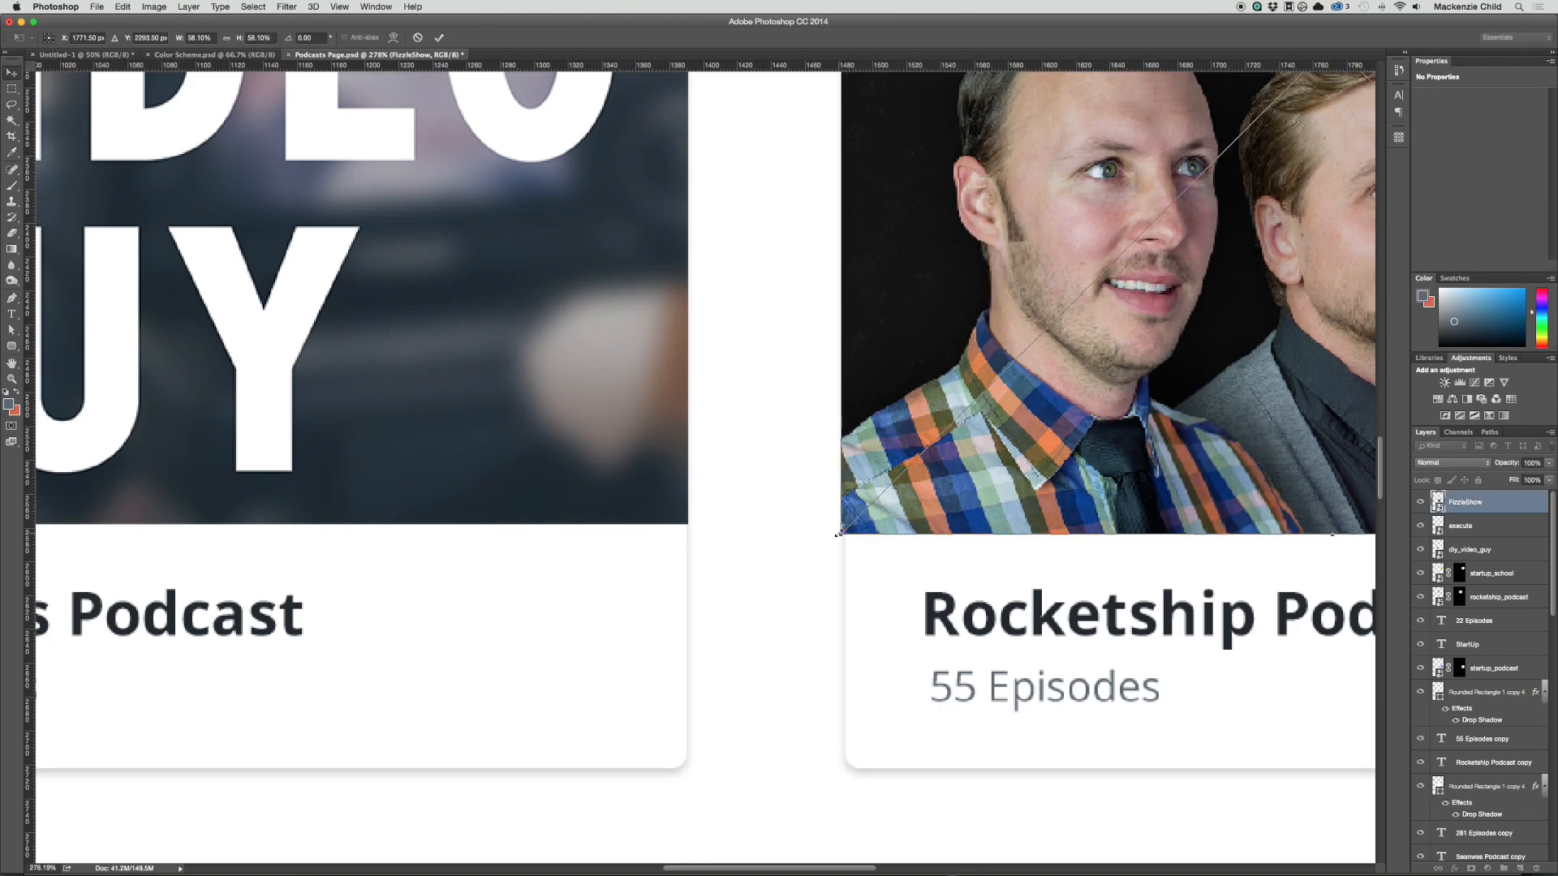
key("Return")
key("super+1")
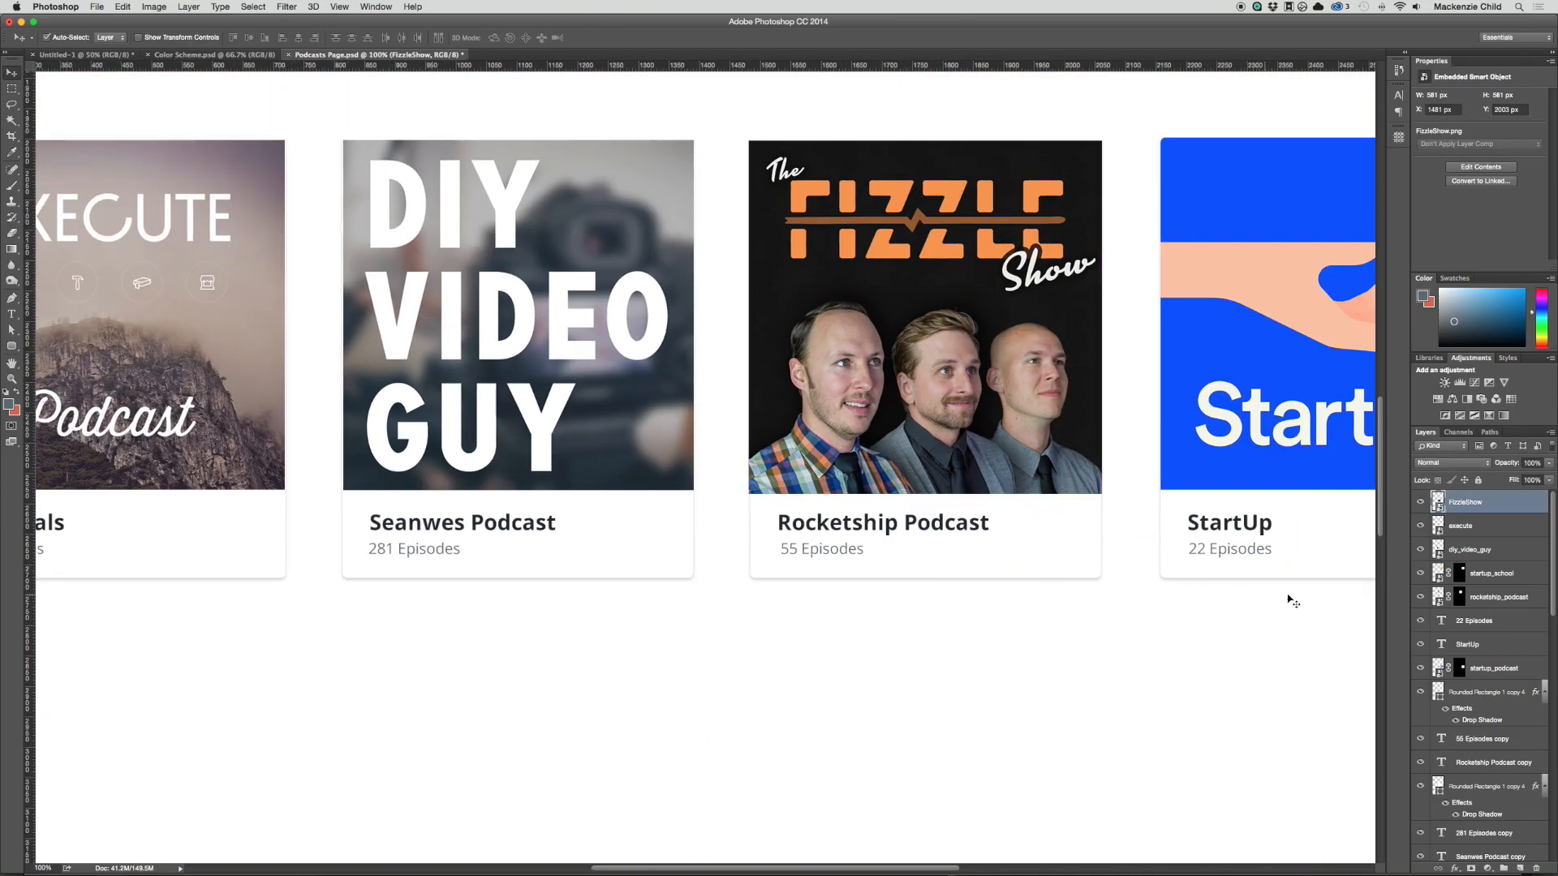
left_click(1430, 786, "super")
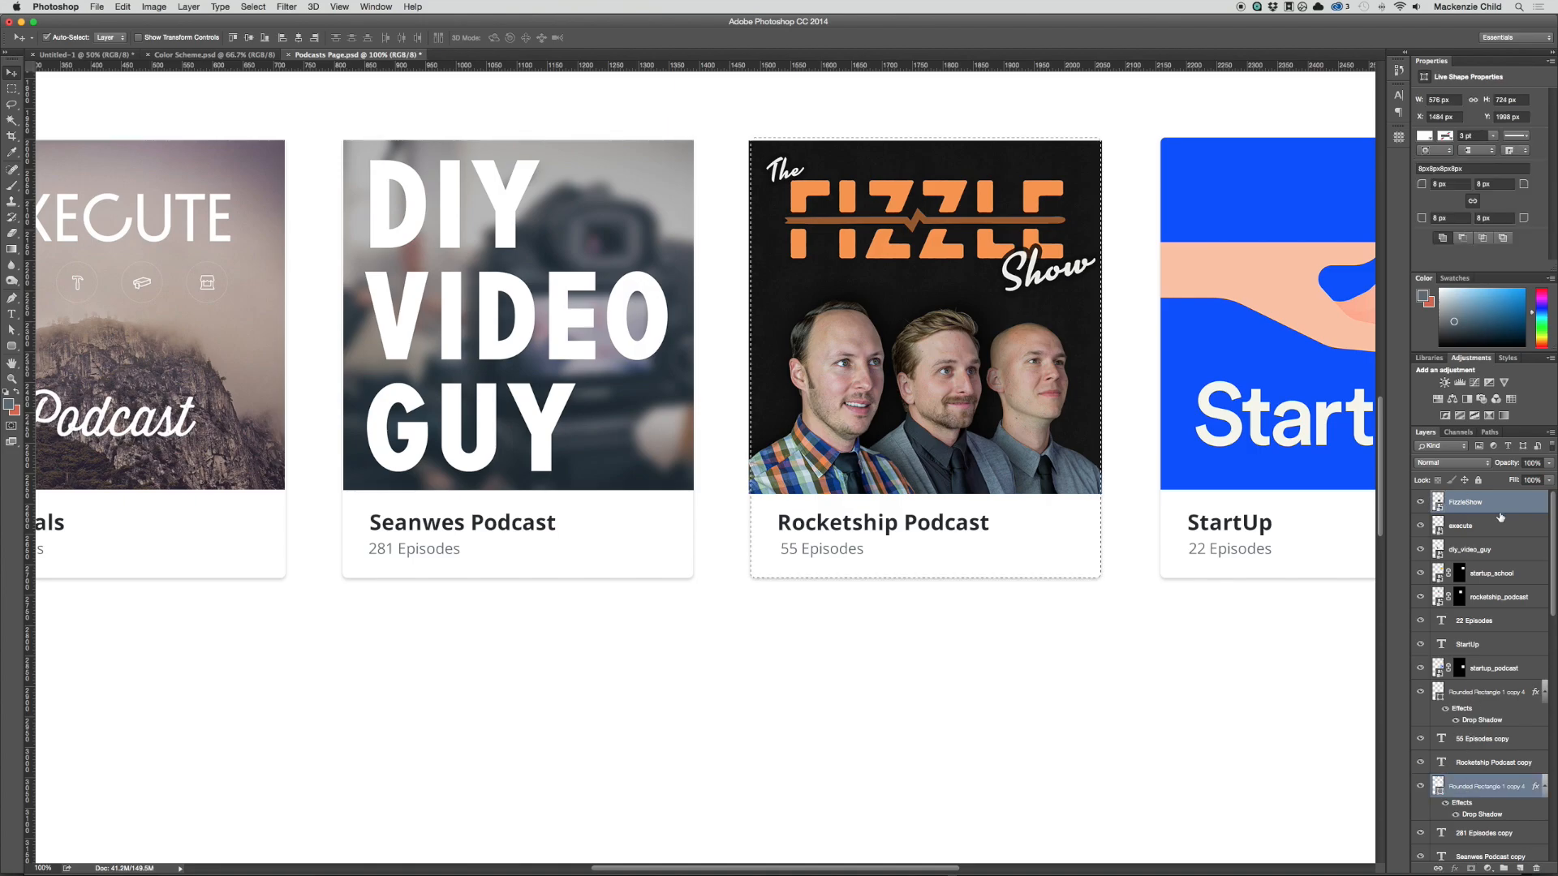
left_click(1471, 868)
Step: Change the title under the Fizzle cover to "Fizzle Show", dropping the word "Podcast", and commit the text
key("t")
left_click_drag(898, 521, 763, 510)
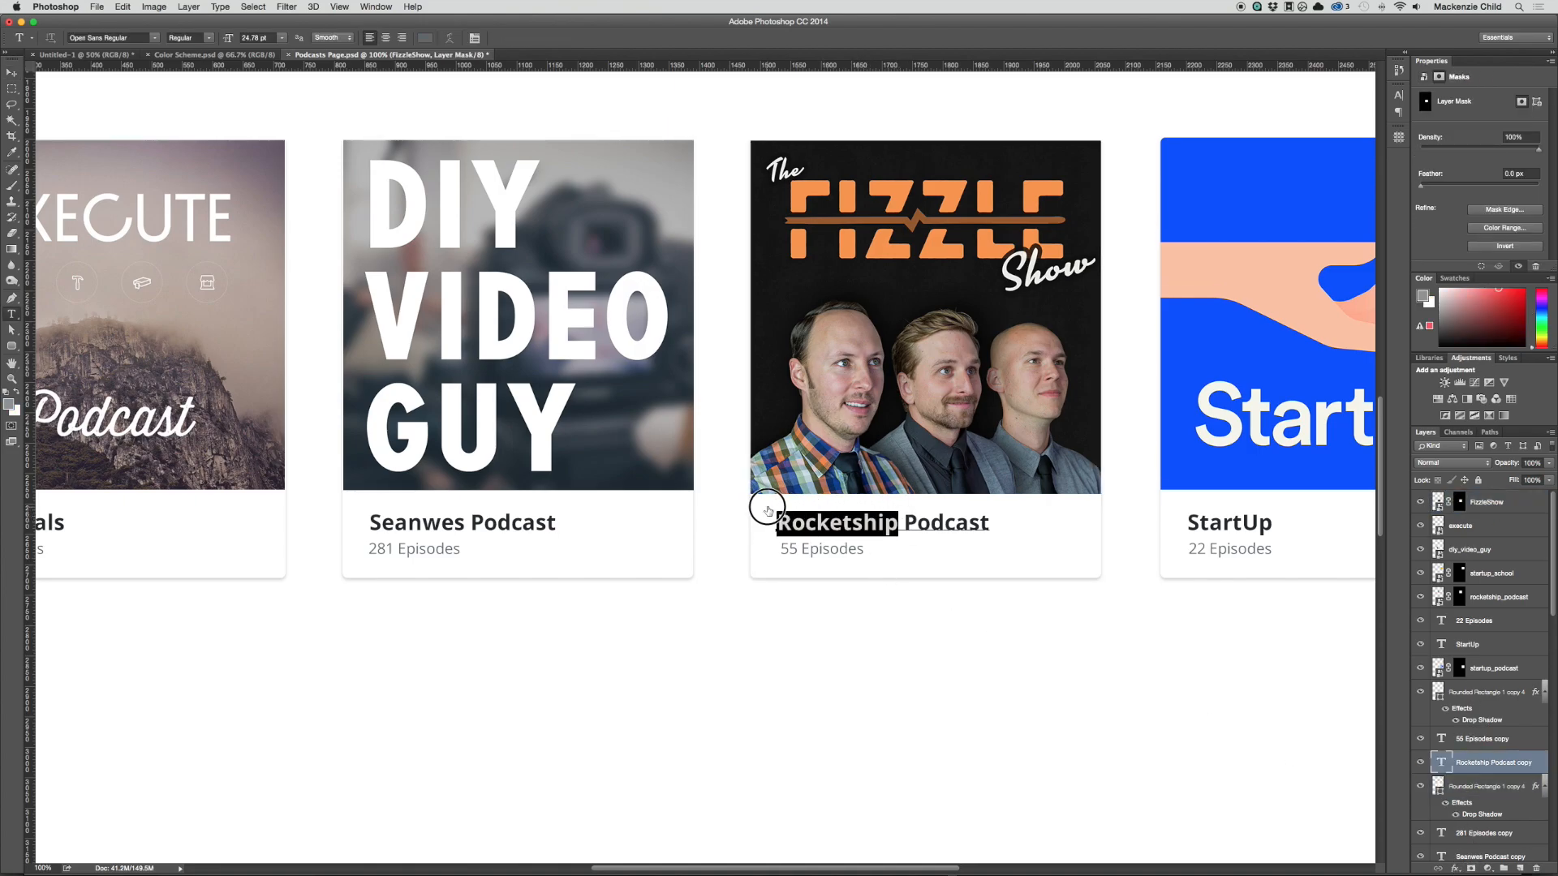
type("Fizzle Sho")
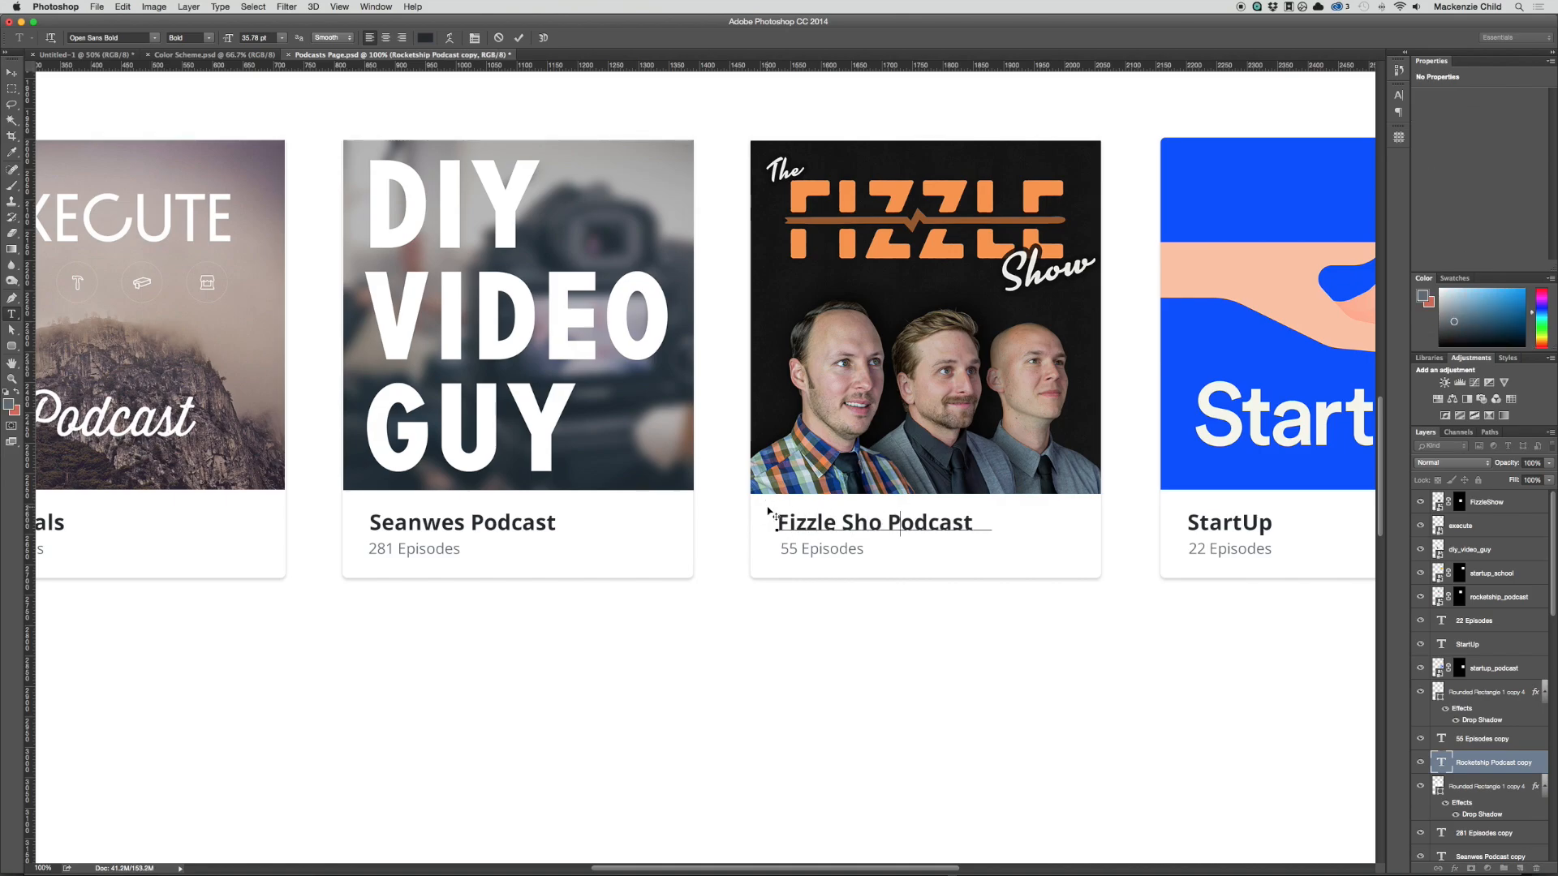
type("w")
key("shift+End")
key("BackSpace")
key("super+Return")
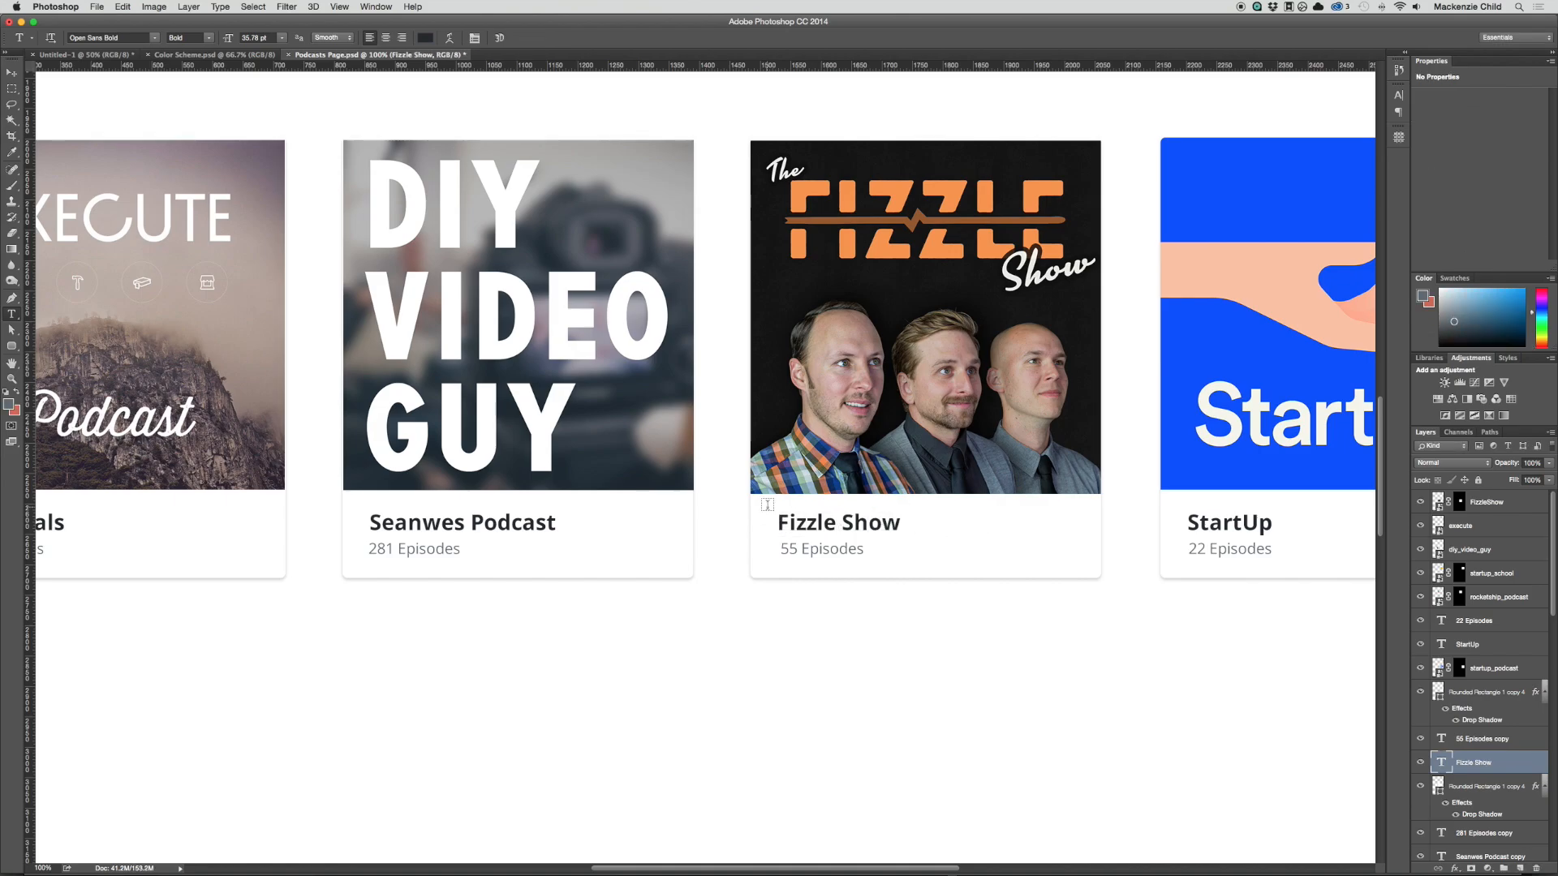
Step: Try masking the DIY Video Guy cover with its card's outline, and undo the mask
scroll(767, 504, "left", 5)
key("v")
left_click(819, 474)
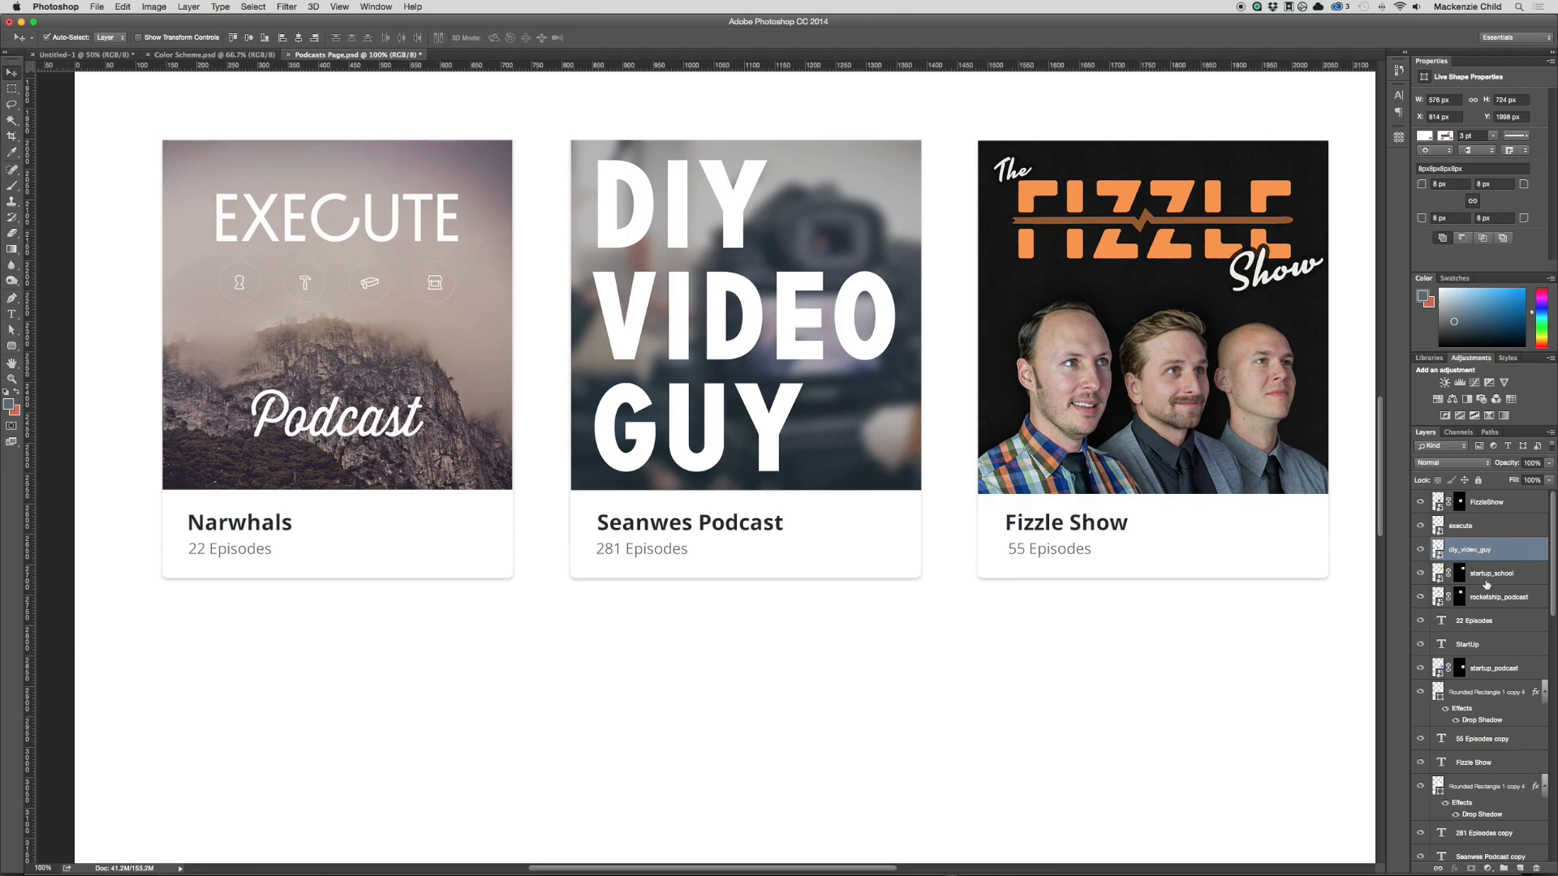
scroll(1486, 585, "down", 4)
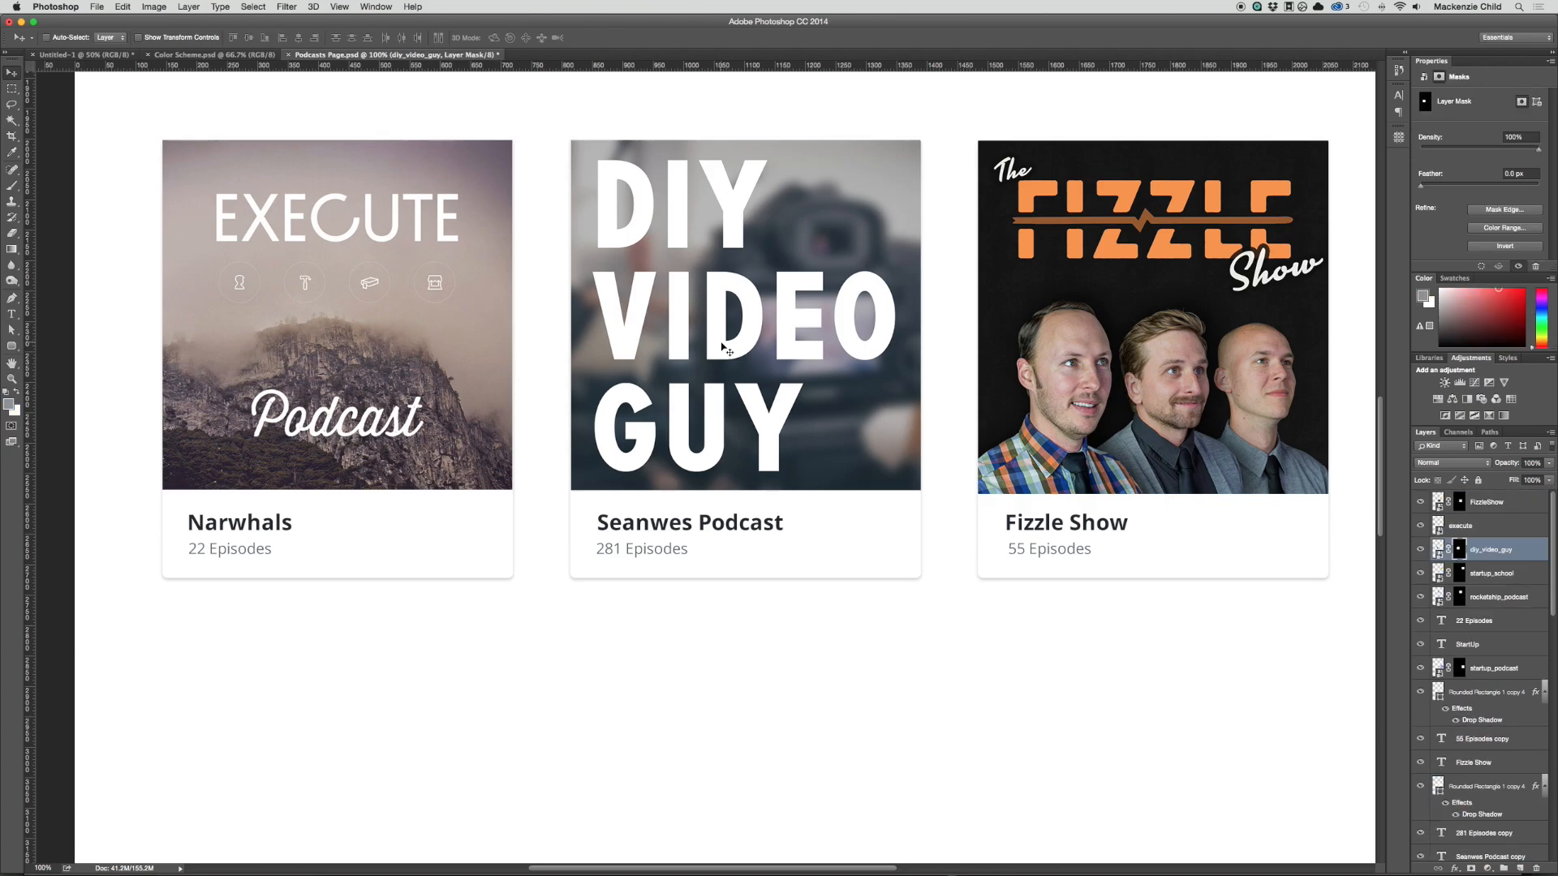
key("super+z")
left_click(719, 630, "super")
key("super+d")
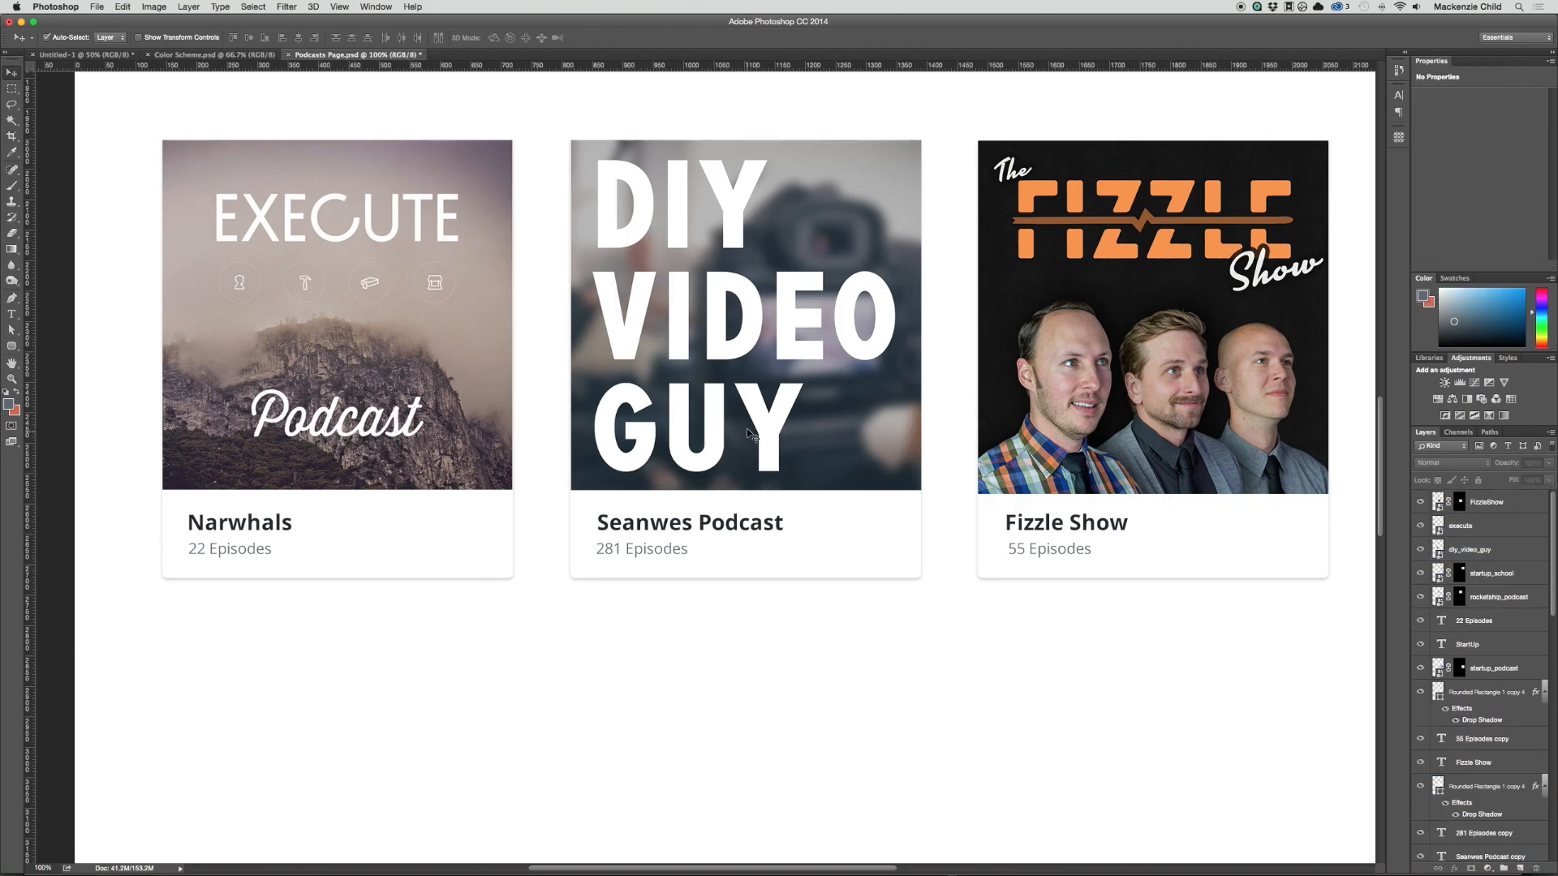
Step: Scale the DIY Video Guy cover up from its centre to about 595 px wide so it slightly overlaps its card's edges
left_click(747, 435)
key("super+t")
left_click_drag(920, 490, 925, 496)
key("Return")
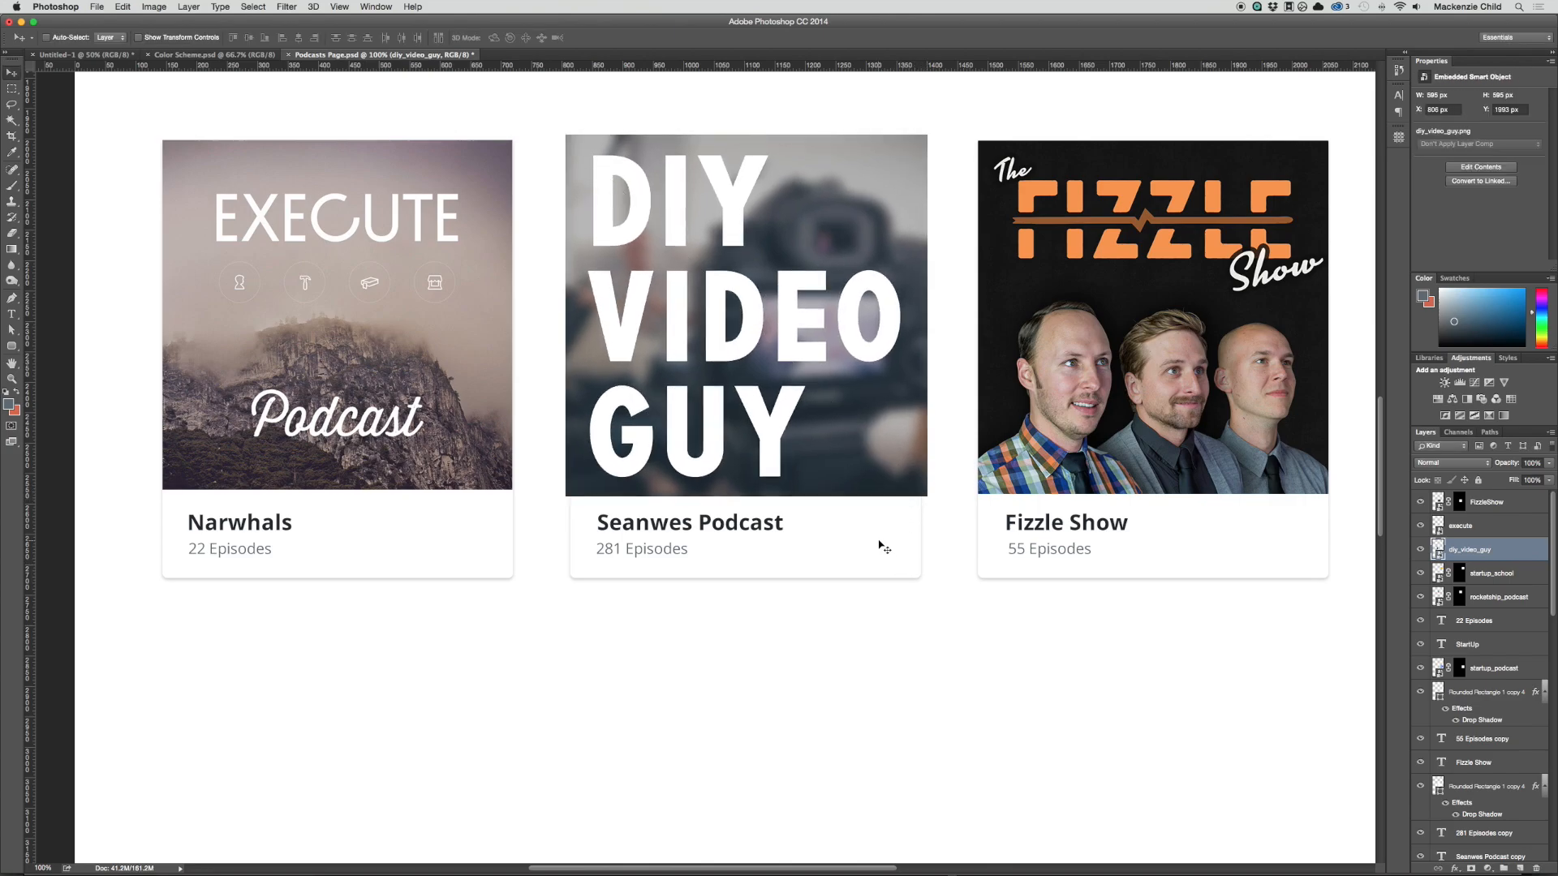
Step: Mask the enlarged DIY Video Guy cover with the rounded outline of the card beneath it
left_click(879, 546)
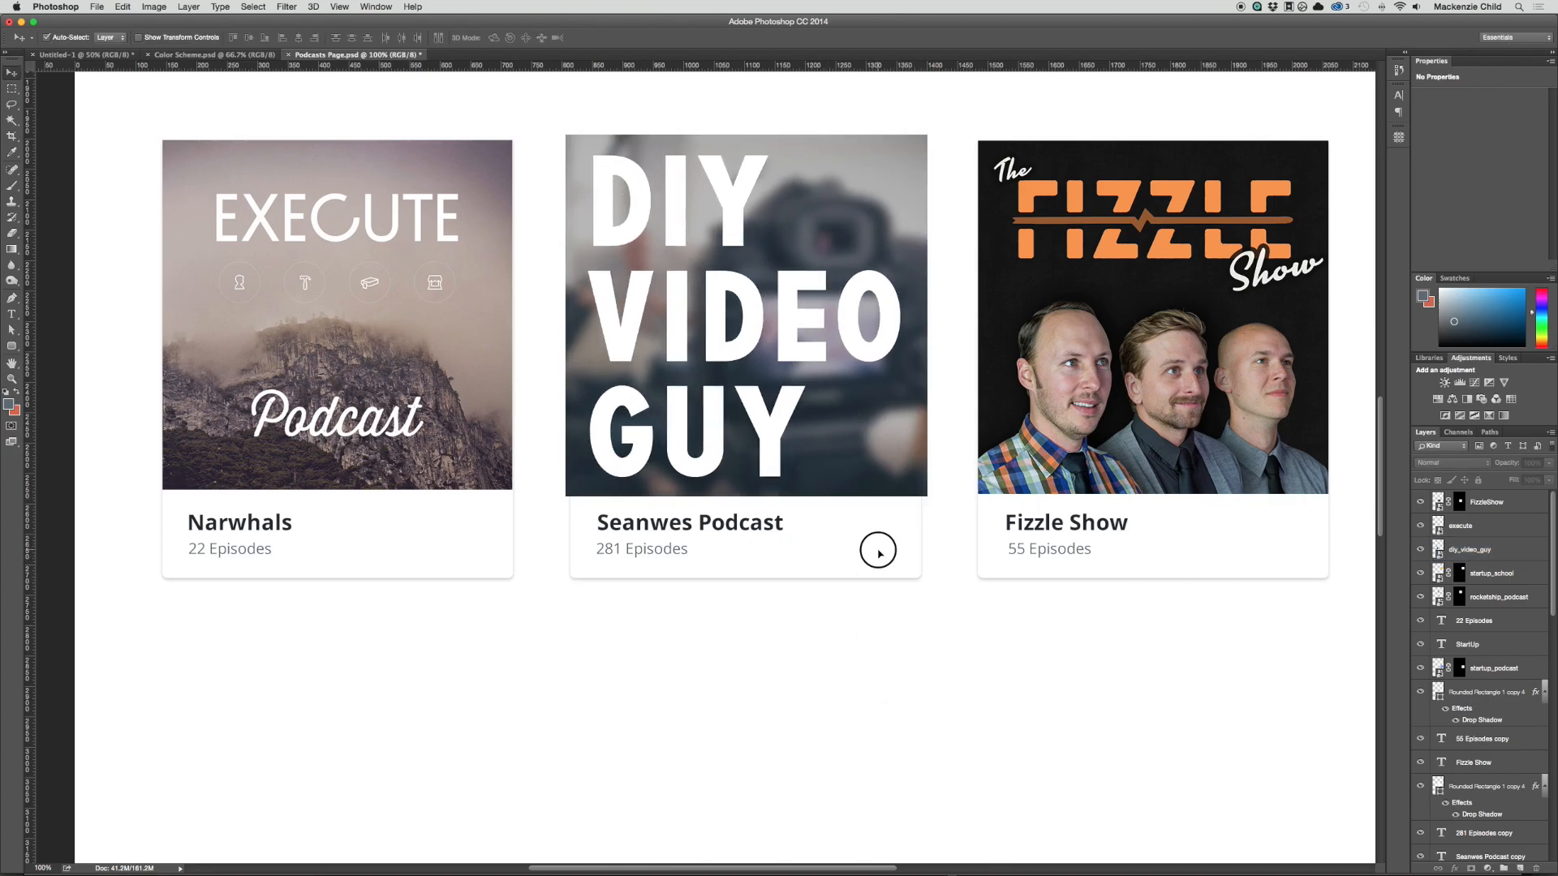
left_click(1442, 830, "super")
scroll(1465, 572, "up", 3)
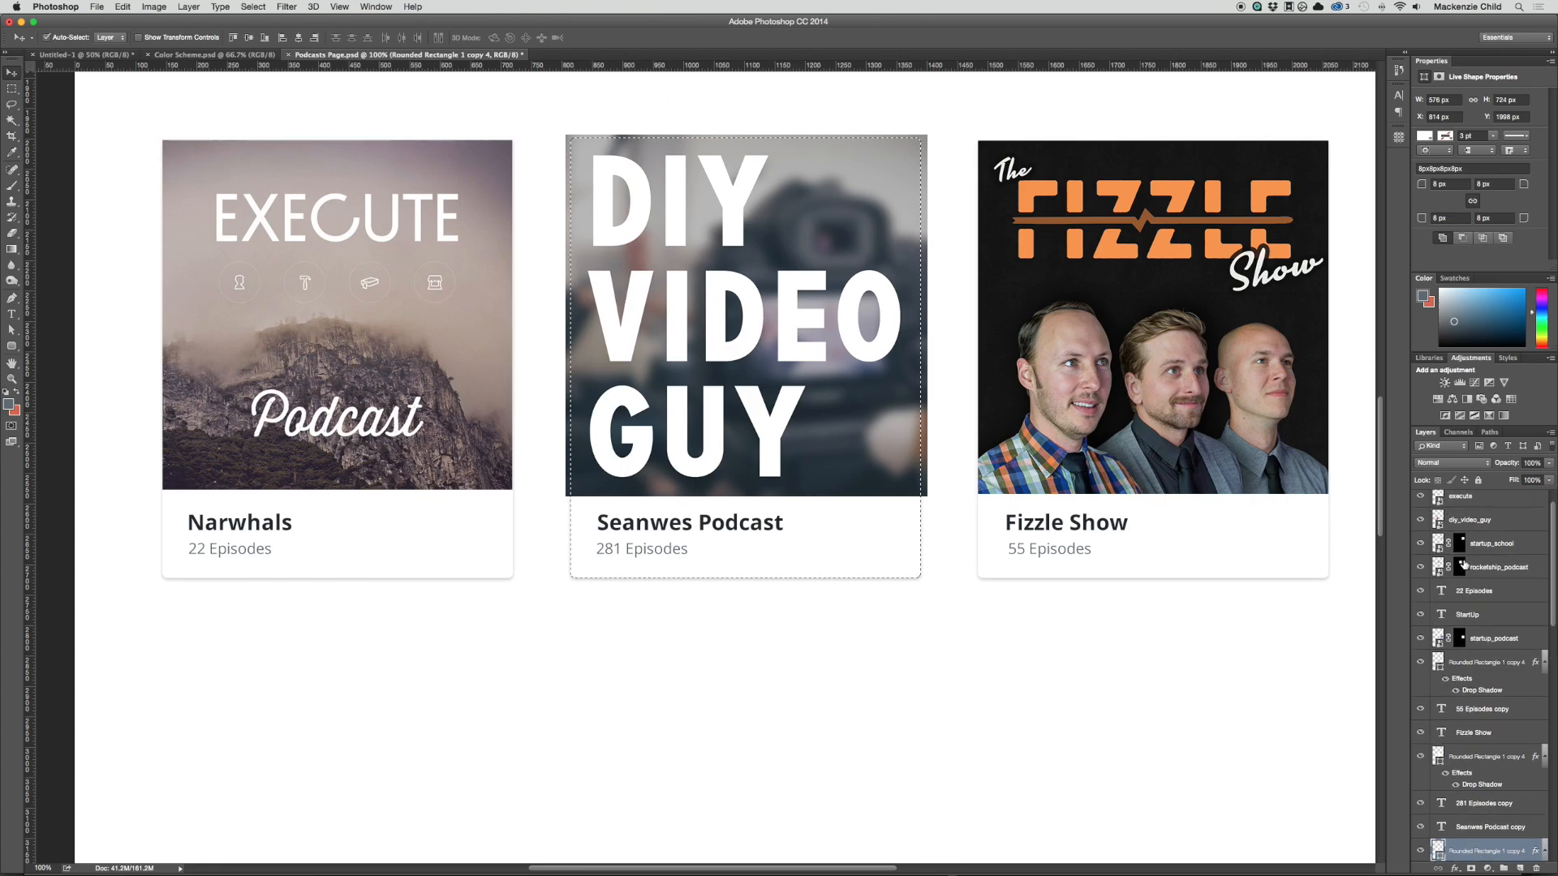
left_click(1472, 549)
left_click(1471, 869)
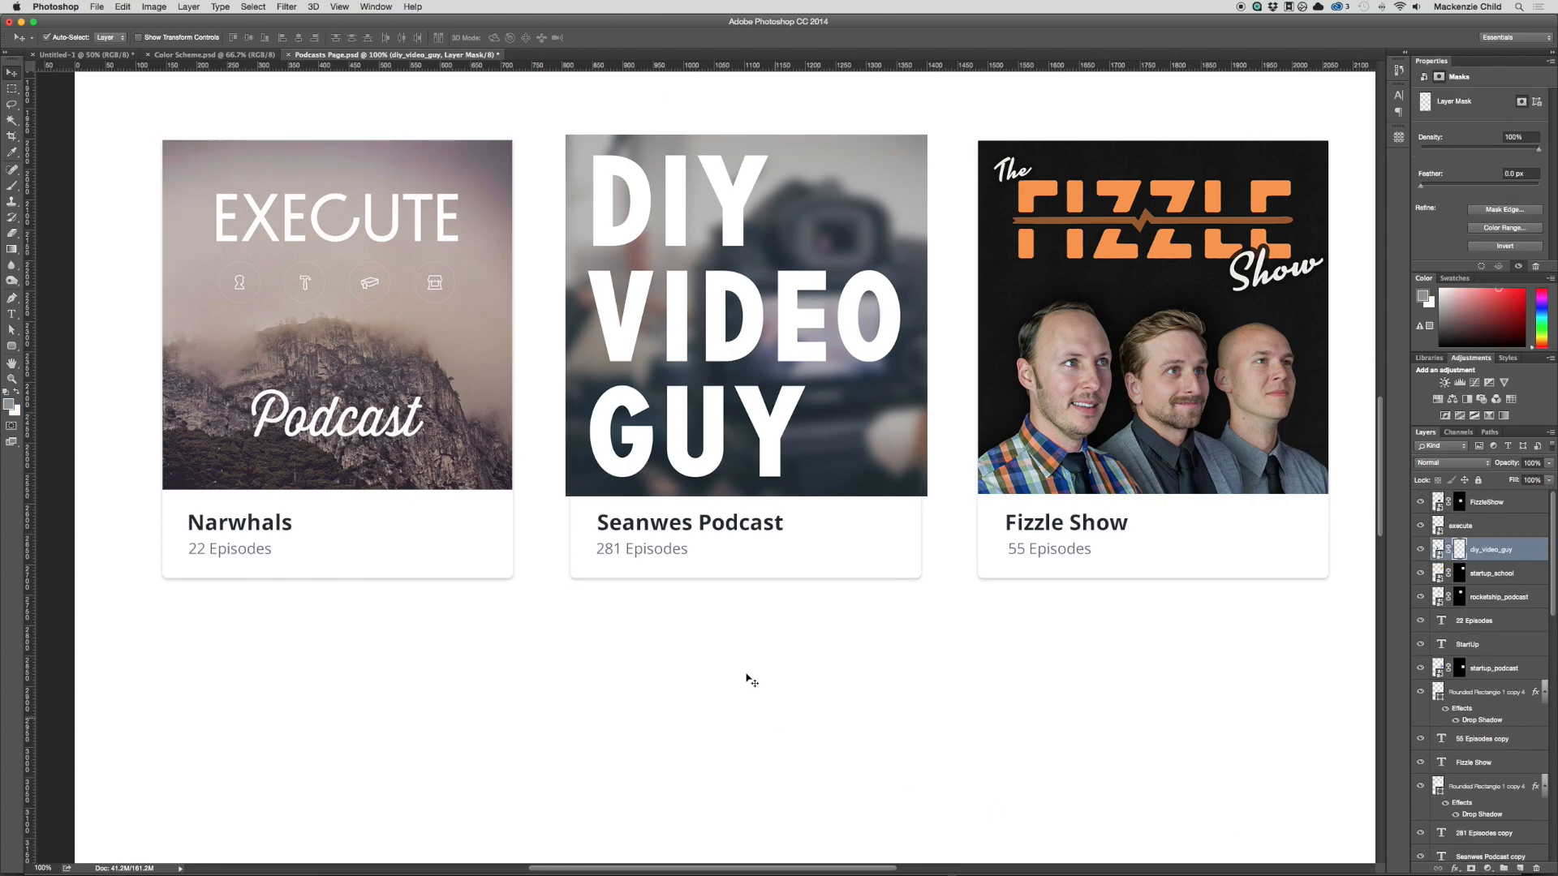
Step: Scale the Execute cover up from its centre to about 590 px wide and mask it with its card's rounded outline
left_click_drag(651, 567, 976, 613)
left_click(746, 511)
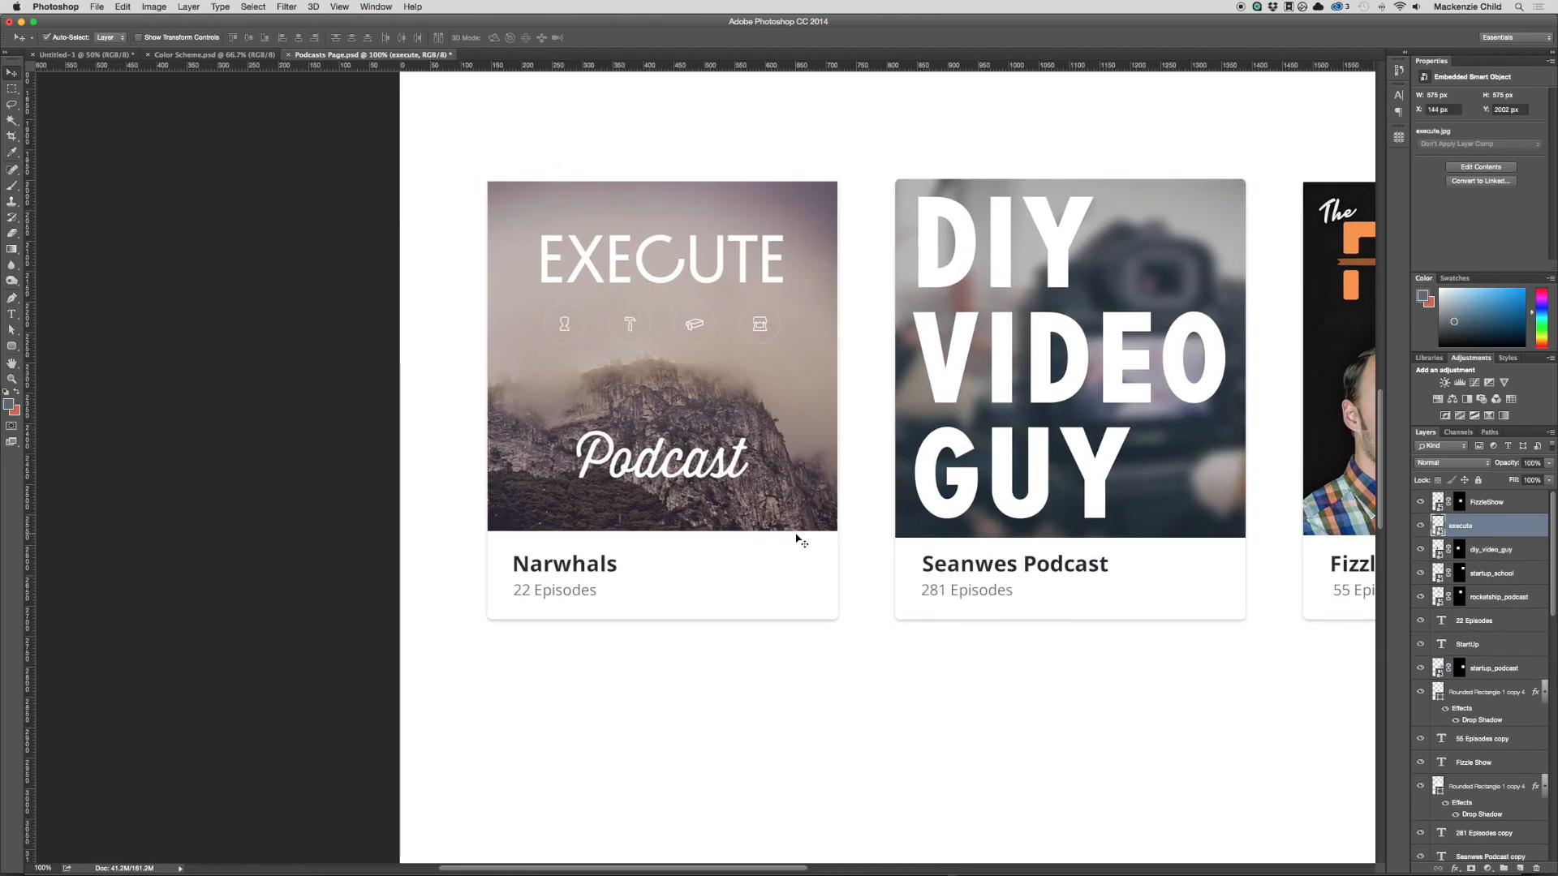
key("super+t")
left_click_drag(837, 530, 845, 537)
key("Return")
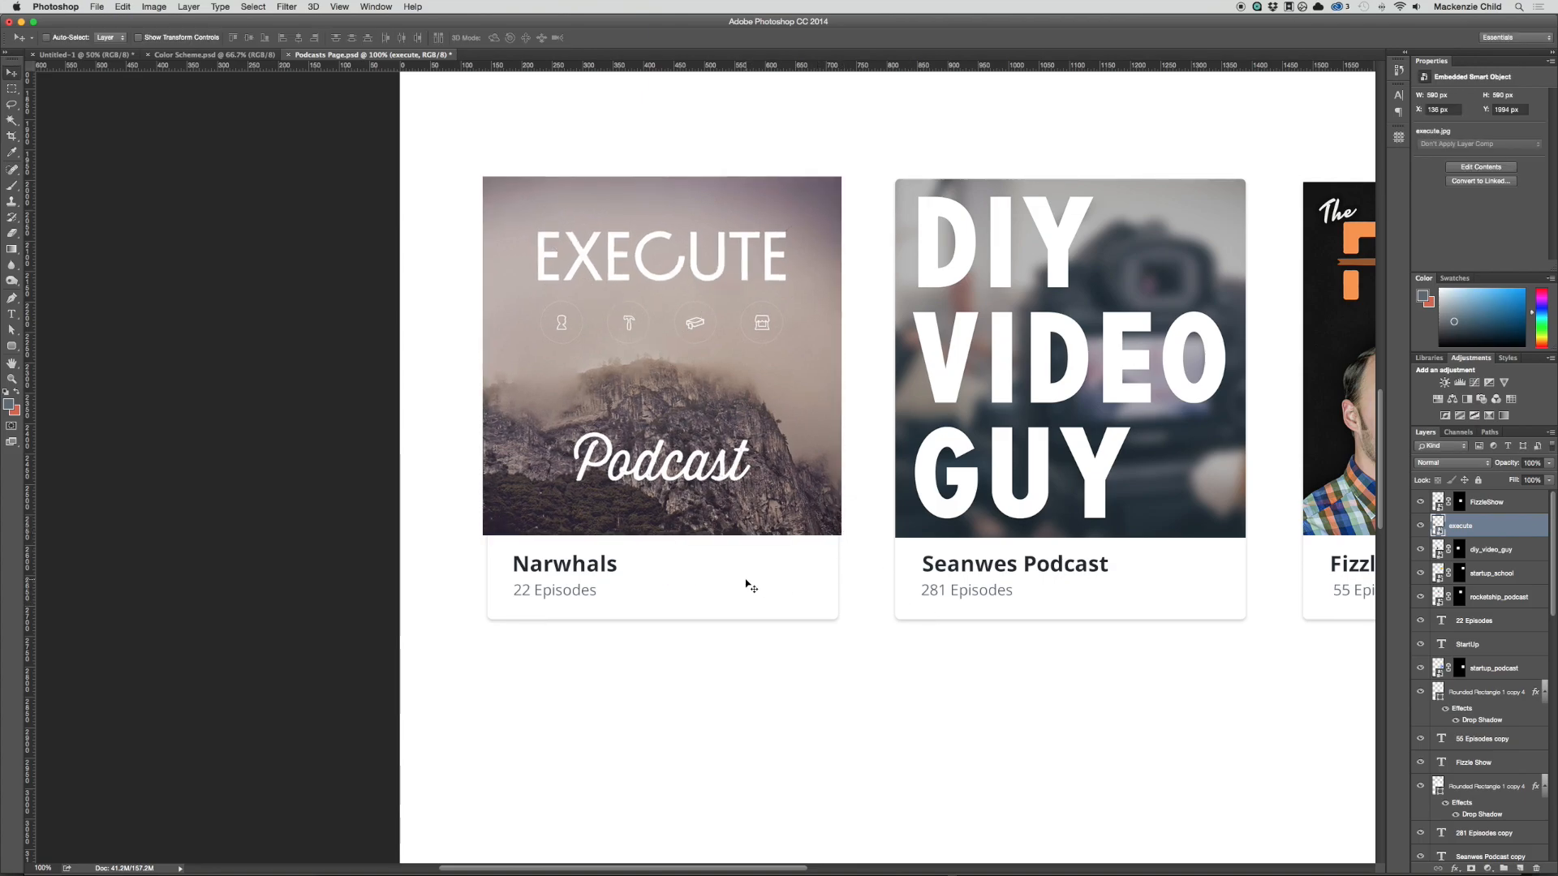
key("super+z")
Step: Change the title under the Execute cover to "Execute" and left-align it with the episode count below
key("t")
left_click(568, 564)
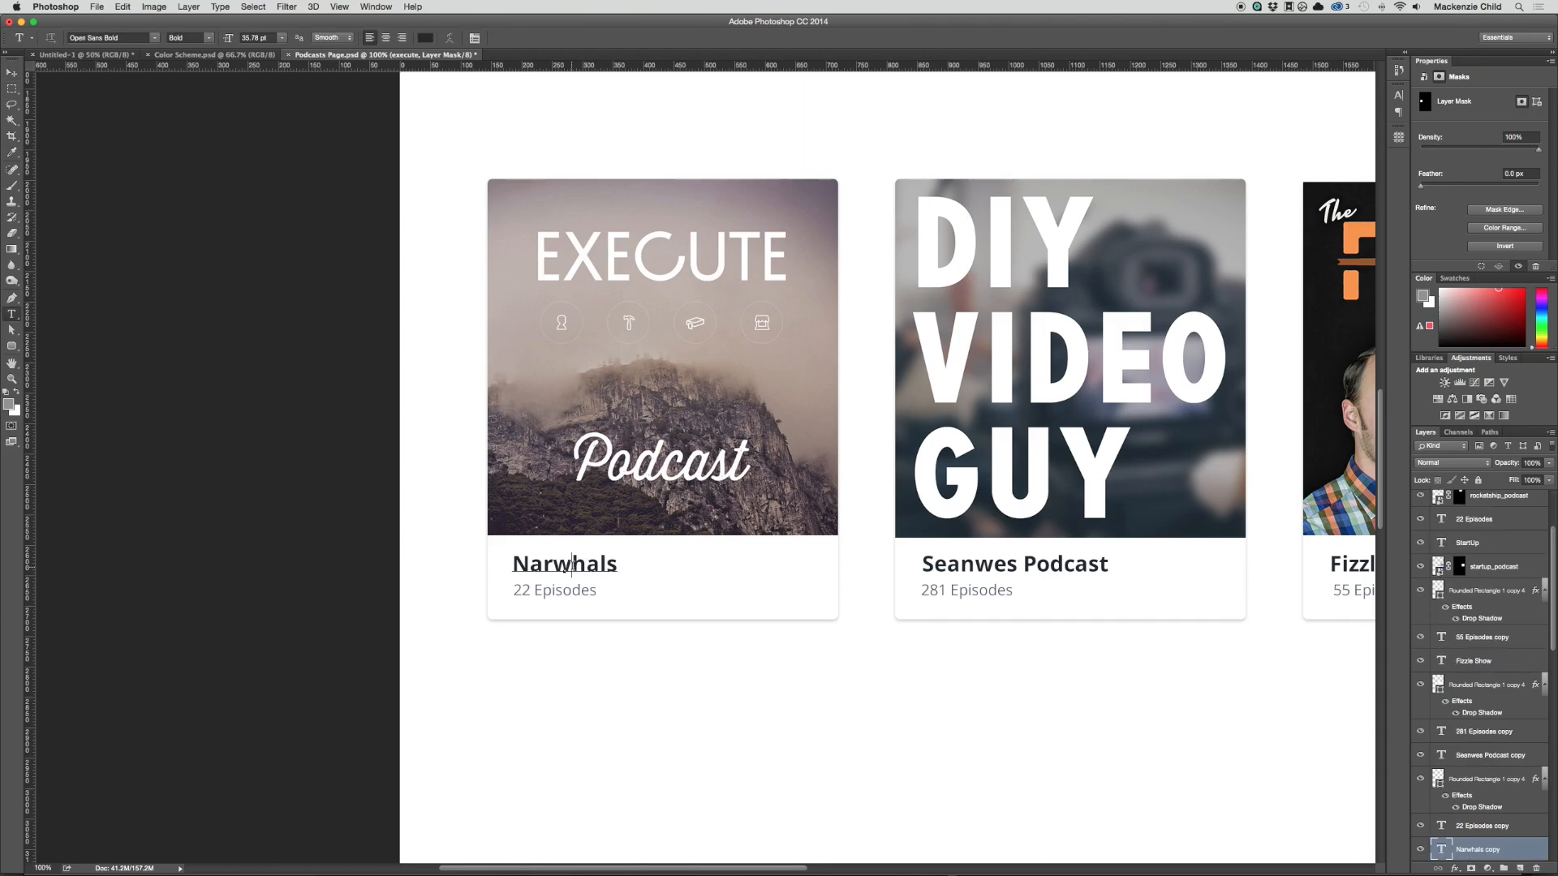
double_click(568, 564)
type("Execute")
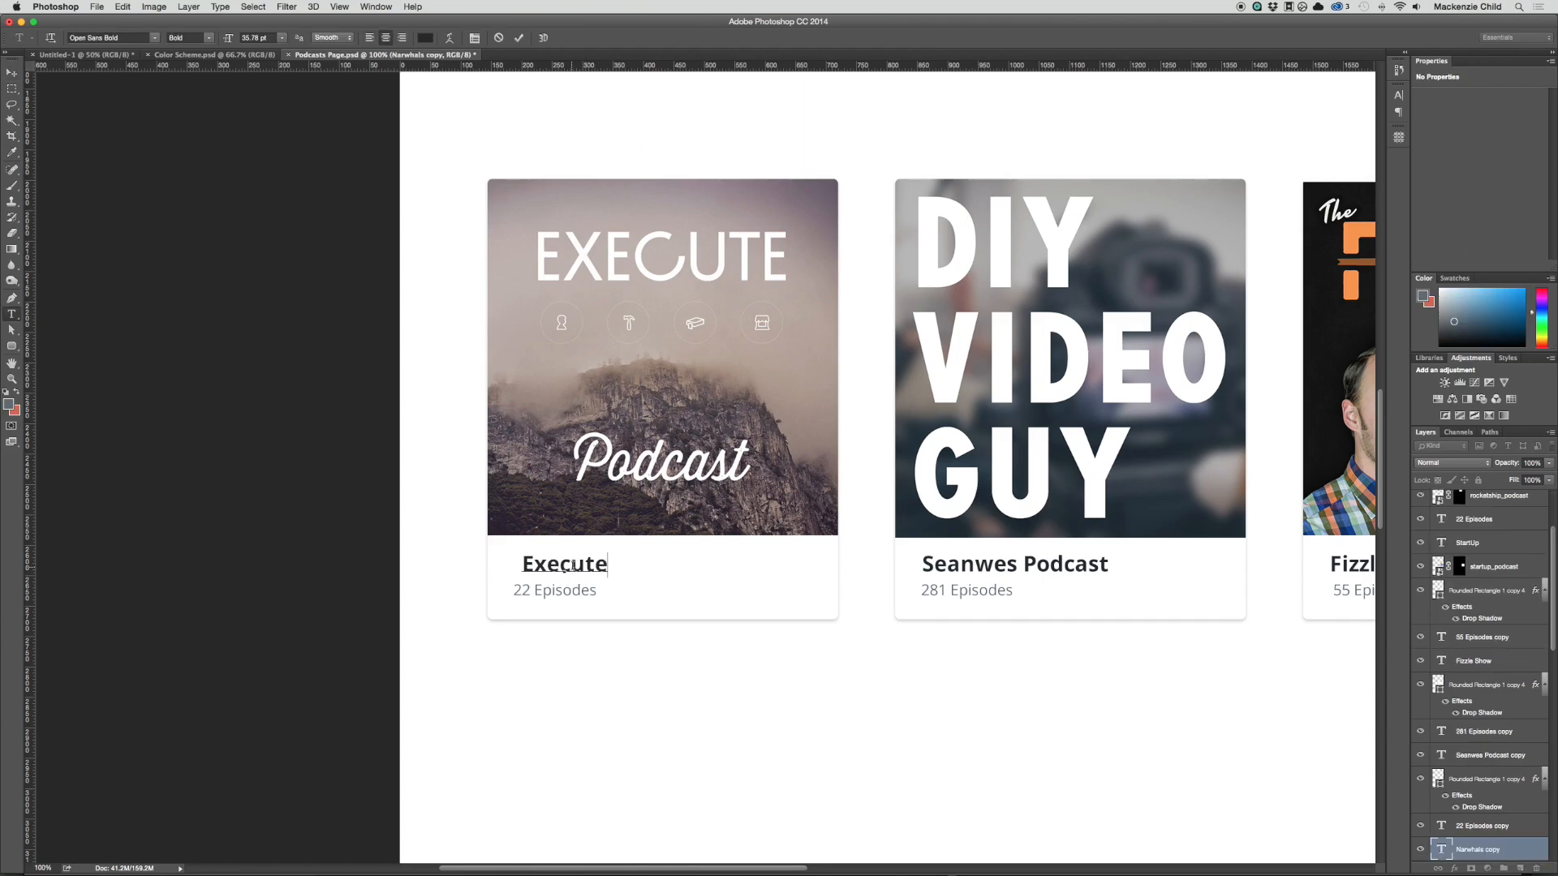
key("super+Return")
key("v")
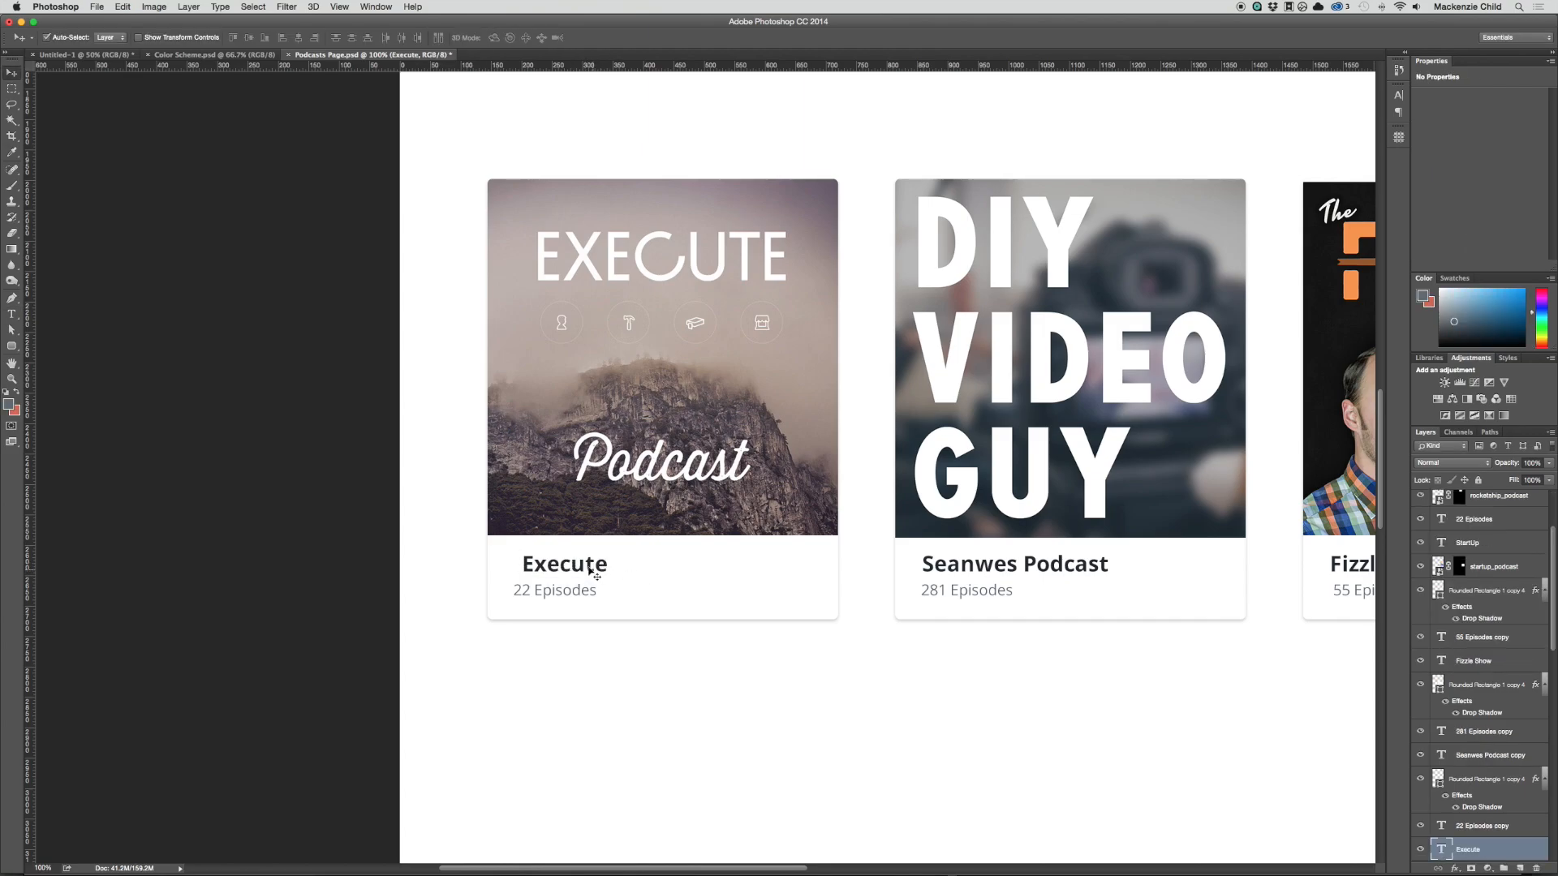
mouse_move(588, 571)
left_mouse_down()
mouse_move(560, 571)
mouse_move(575, 571)
left_mouse_up()
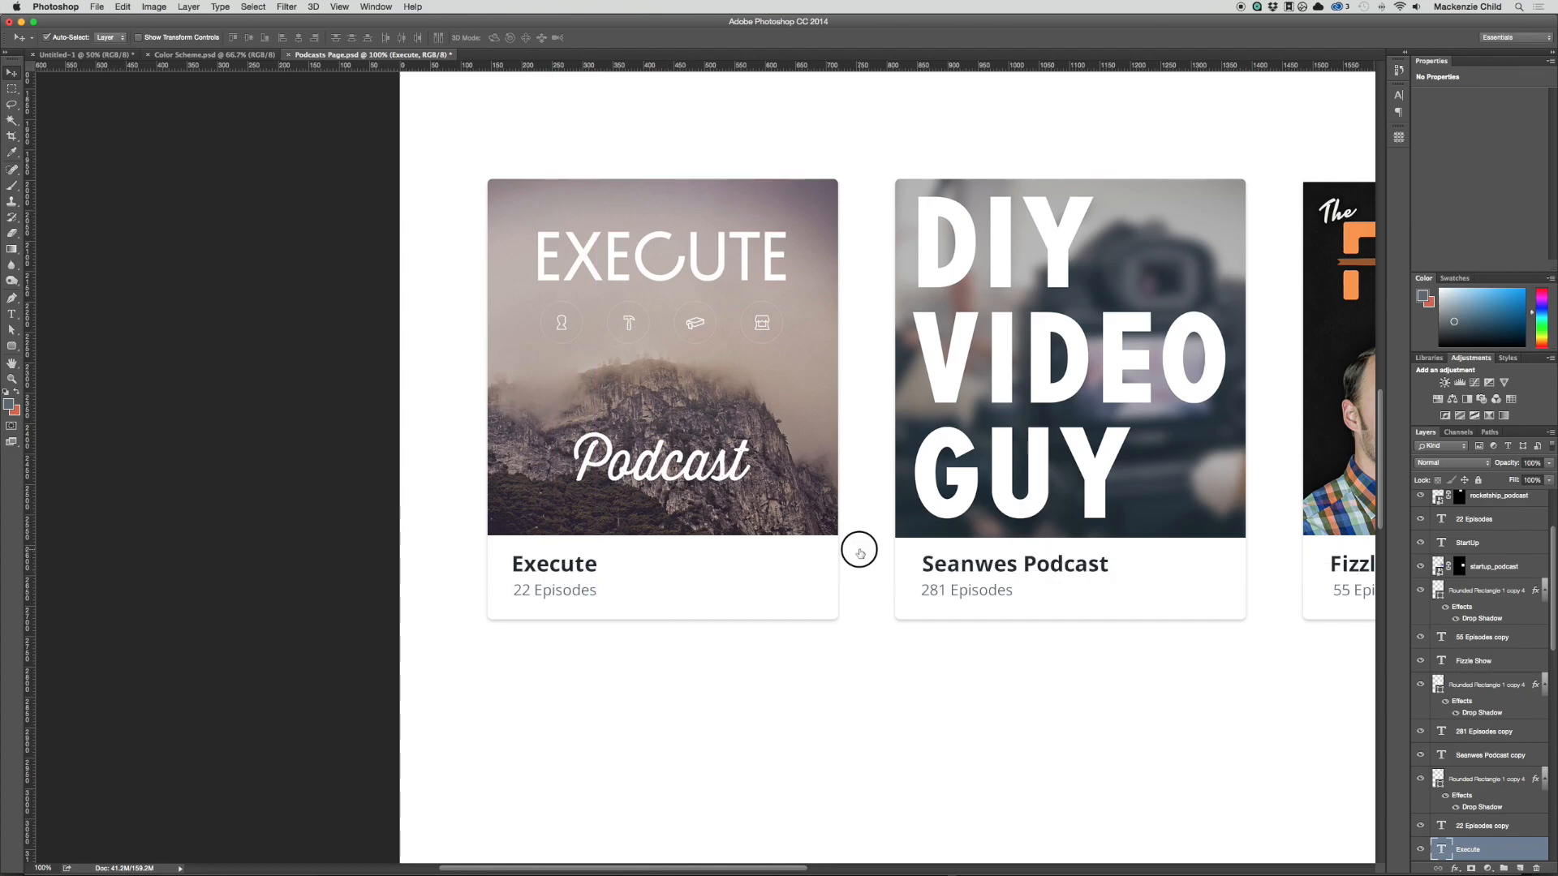
Step: Replace the title under the DIY Video Guy cover with "DIY Video Guy" and commit the text
scroll(859, 546, "right", 5)
key("t")
left_click(754, 592)
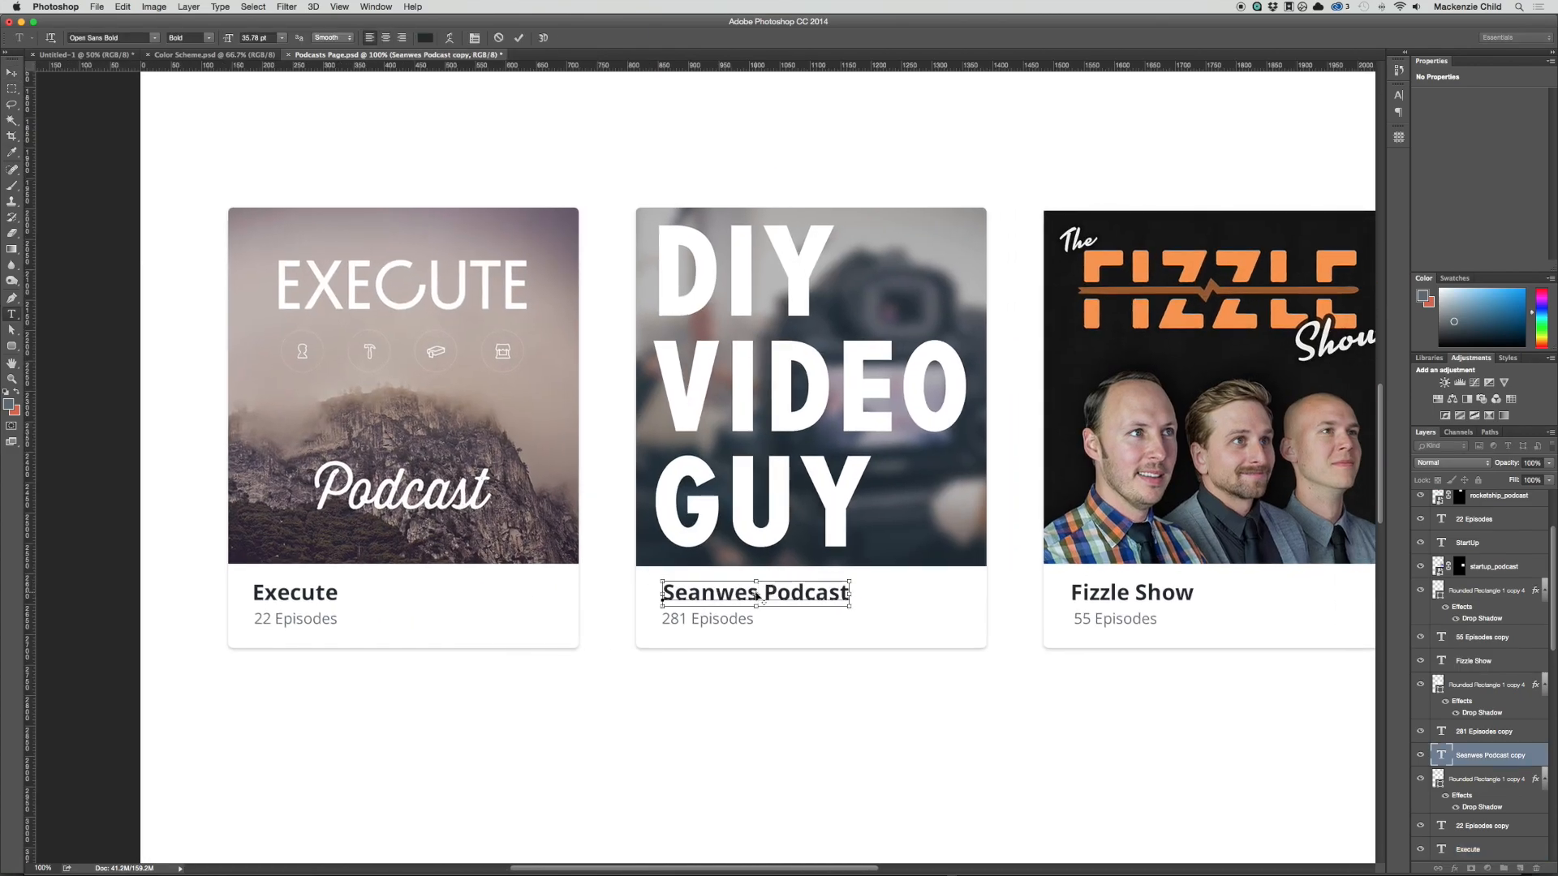
key("super+a")
type("D")
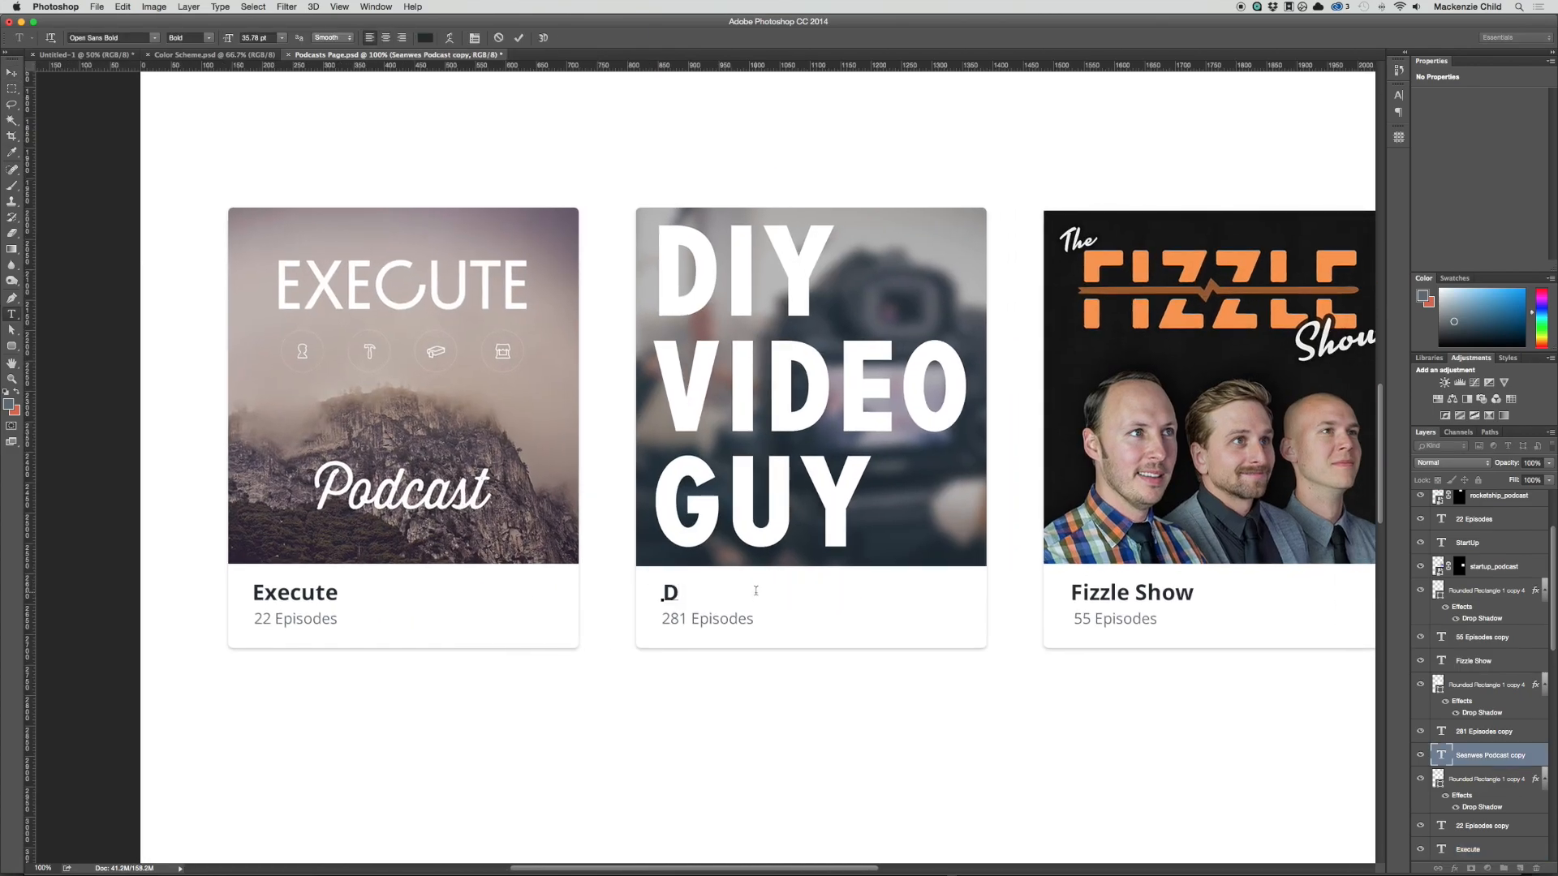
type("IY Video Guy")
left_click(883, 471)
Step: Select all second-row cards, covers and texts and move them up closer to the first row, with the cards at Y 1823 px
key("super+minus")
scroll(884, 486, "up", 5)
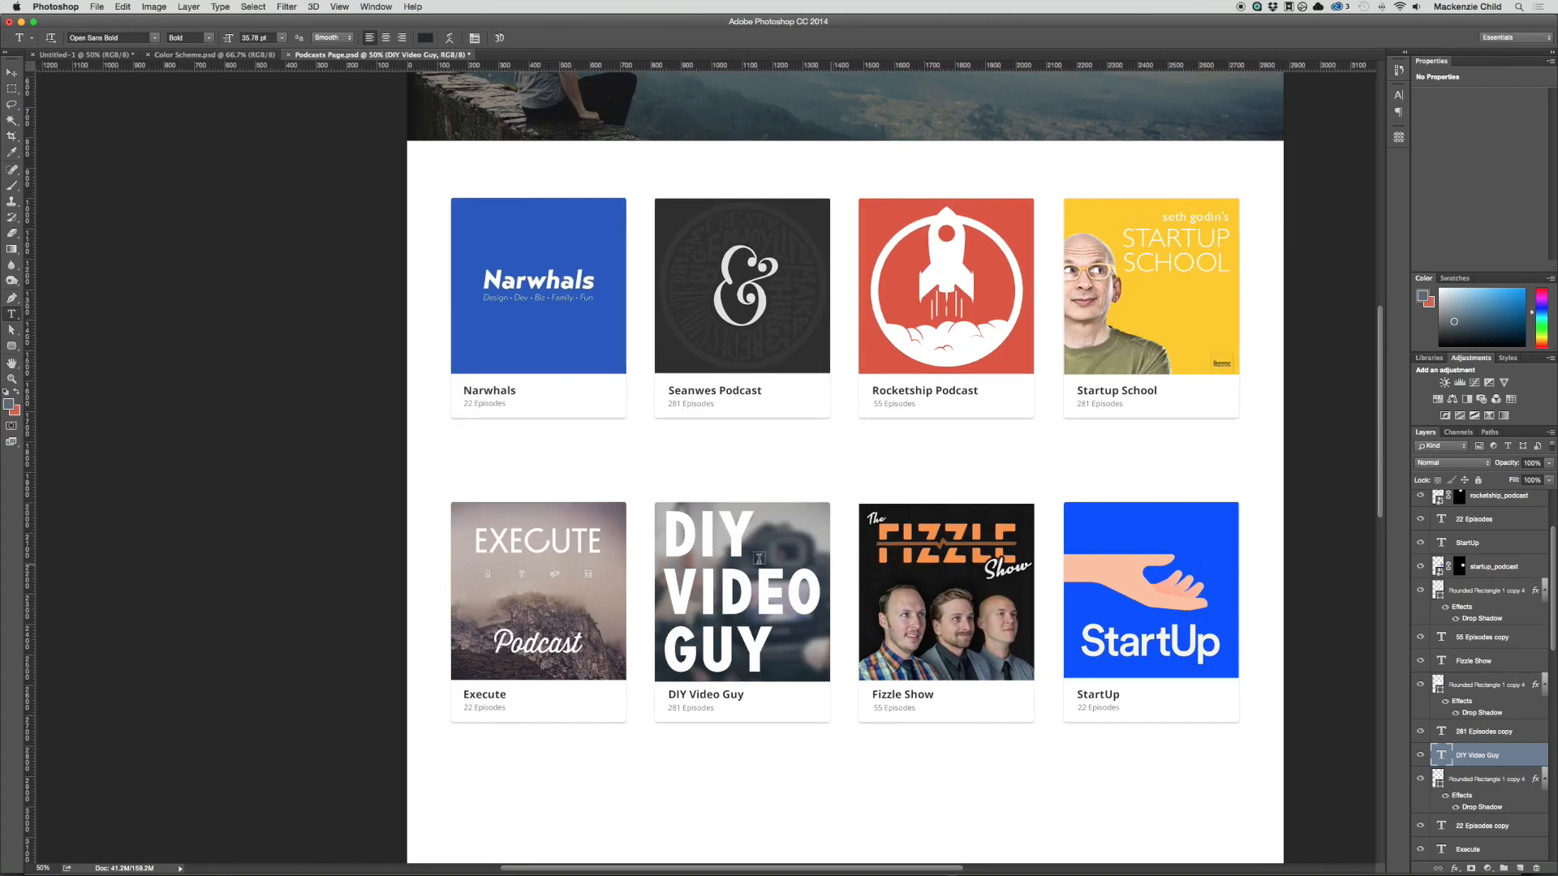
key("v")
left_click_drag(417, 502, 1258, 747)
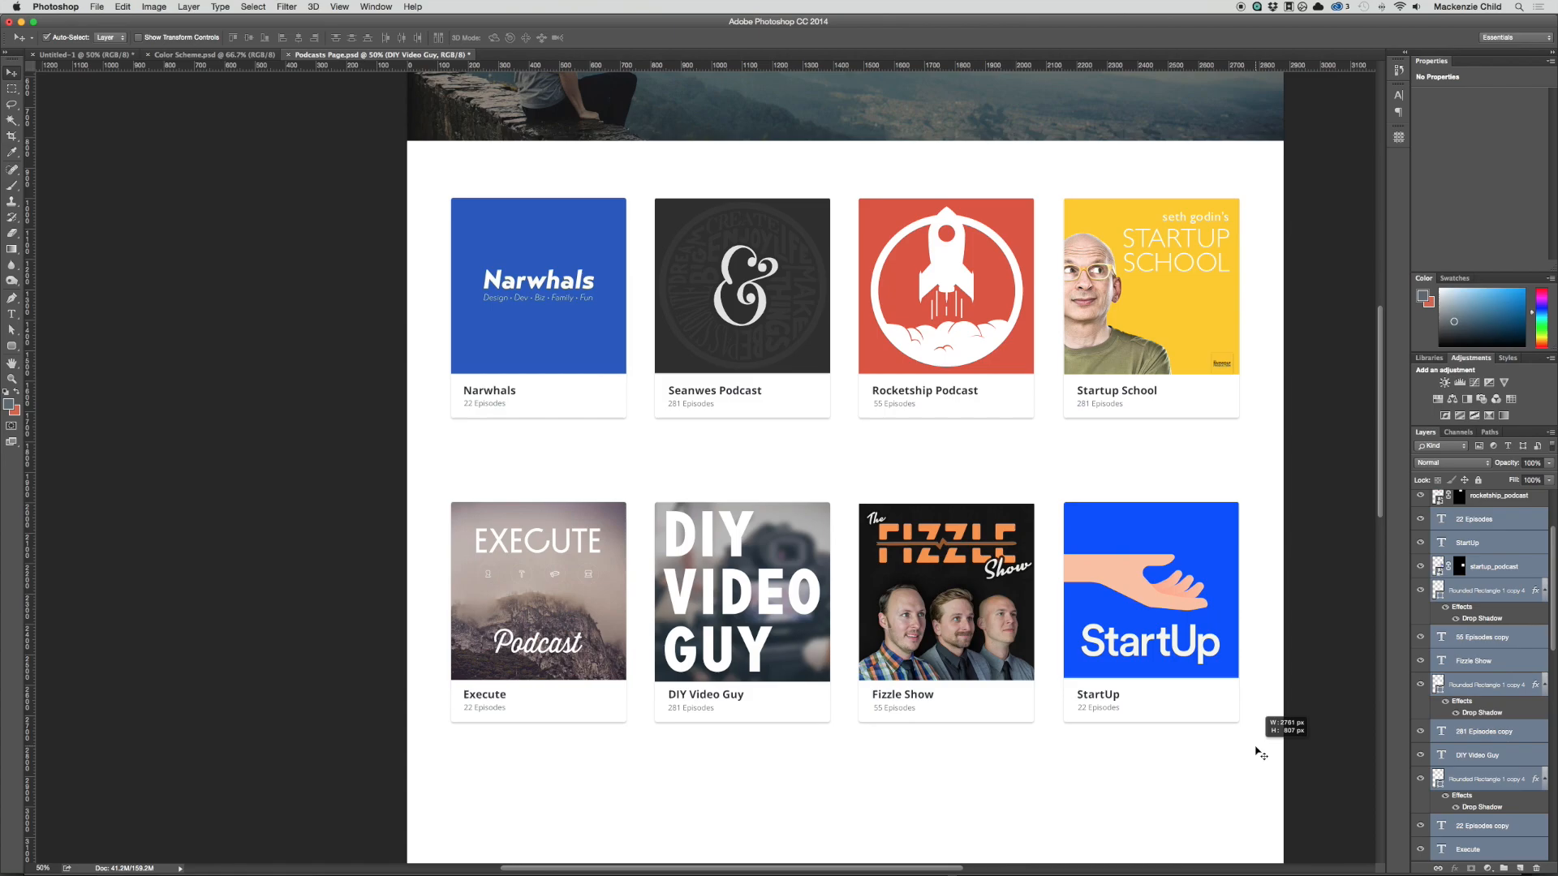
mouse_move(1145, 584)
left_mouse_down()
mouse_move(1144, 516)
mouse_move(1144, 590)
left_mouse_up()
scroll(1144, 523, "up", 2)
scroll(876, 431, "down", 1)
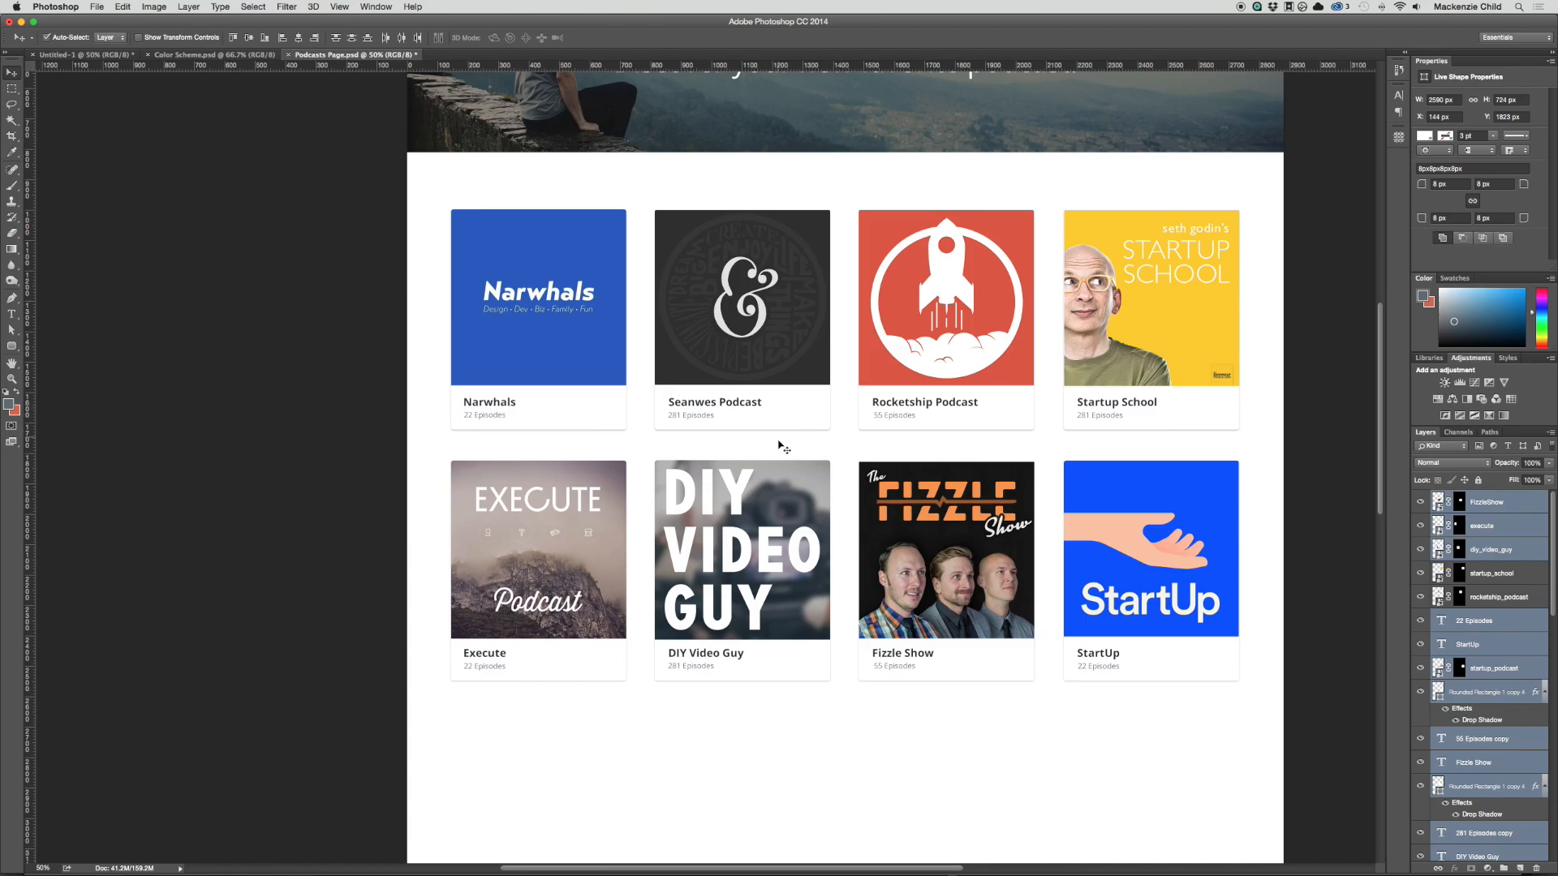
scroll(1026, 448, "up", 5)
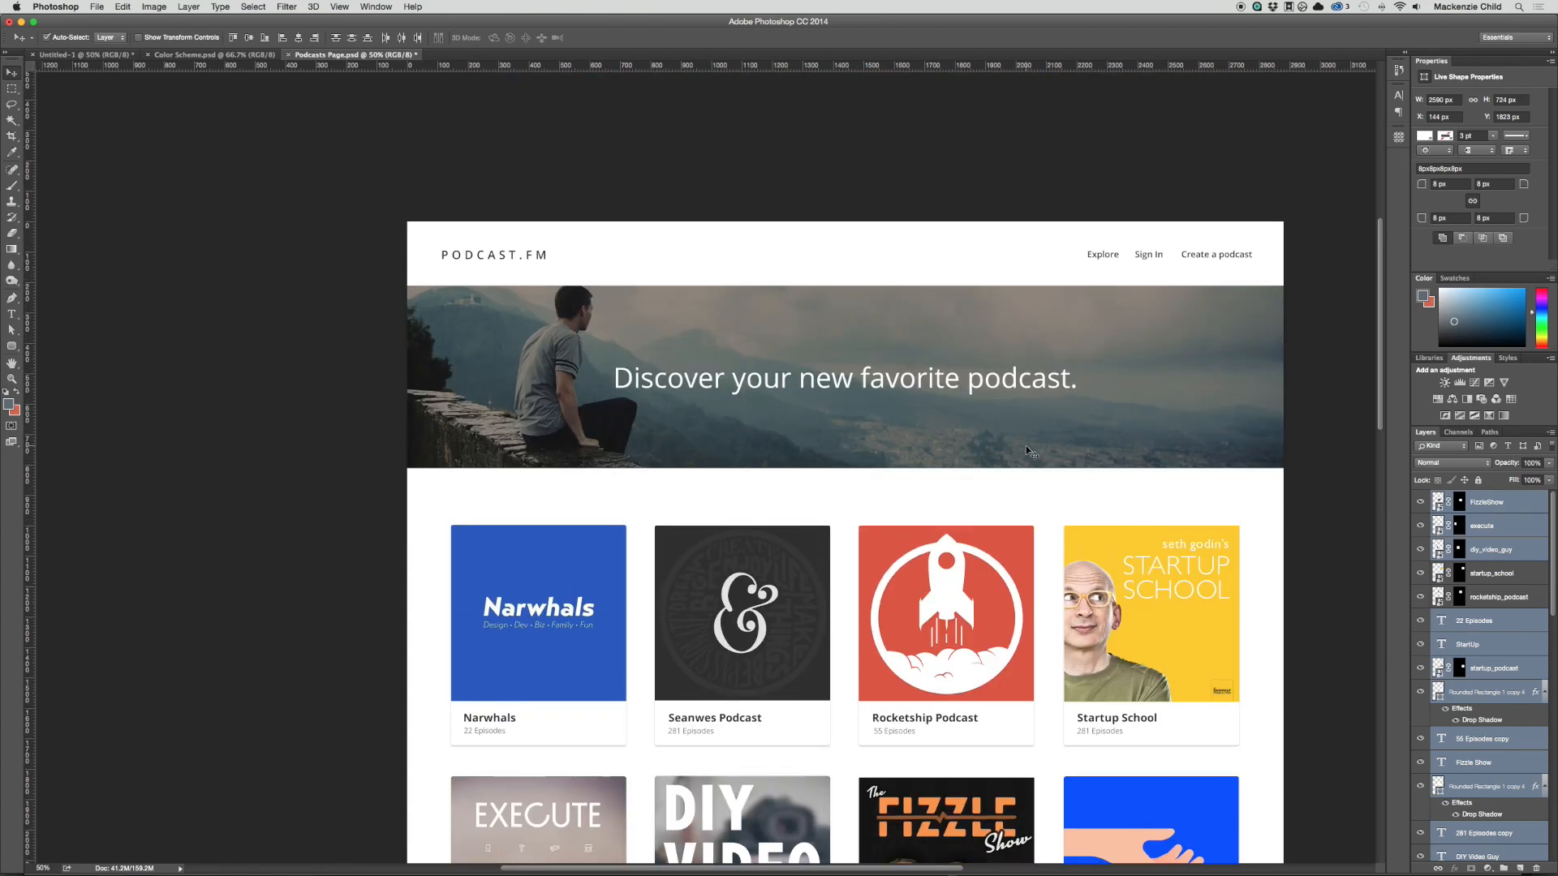
scroll(1026, 447, "down", 4)
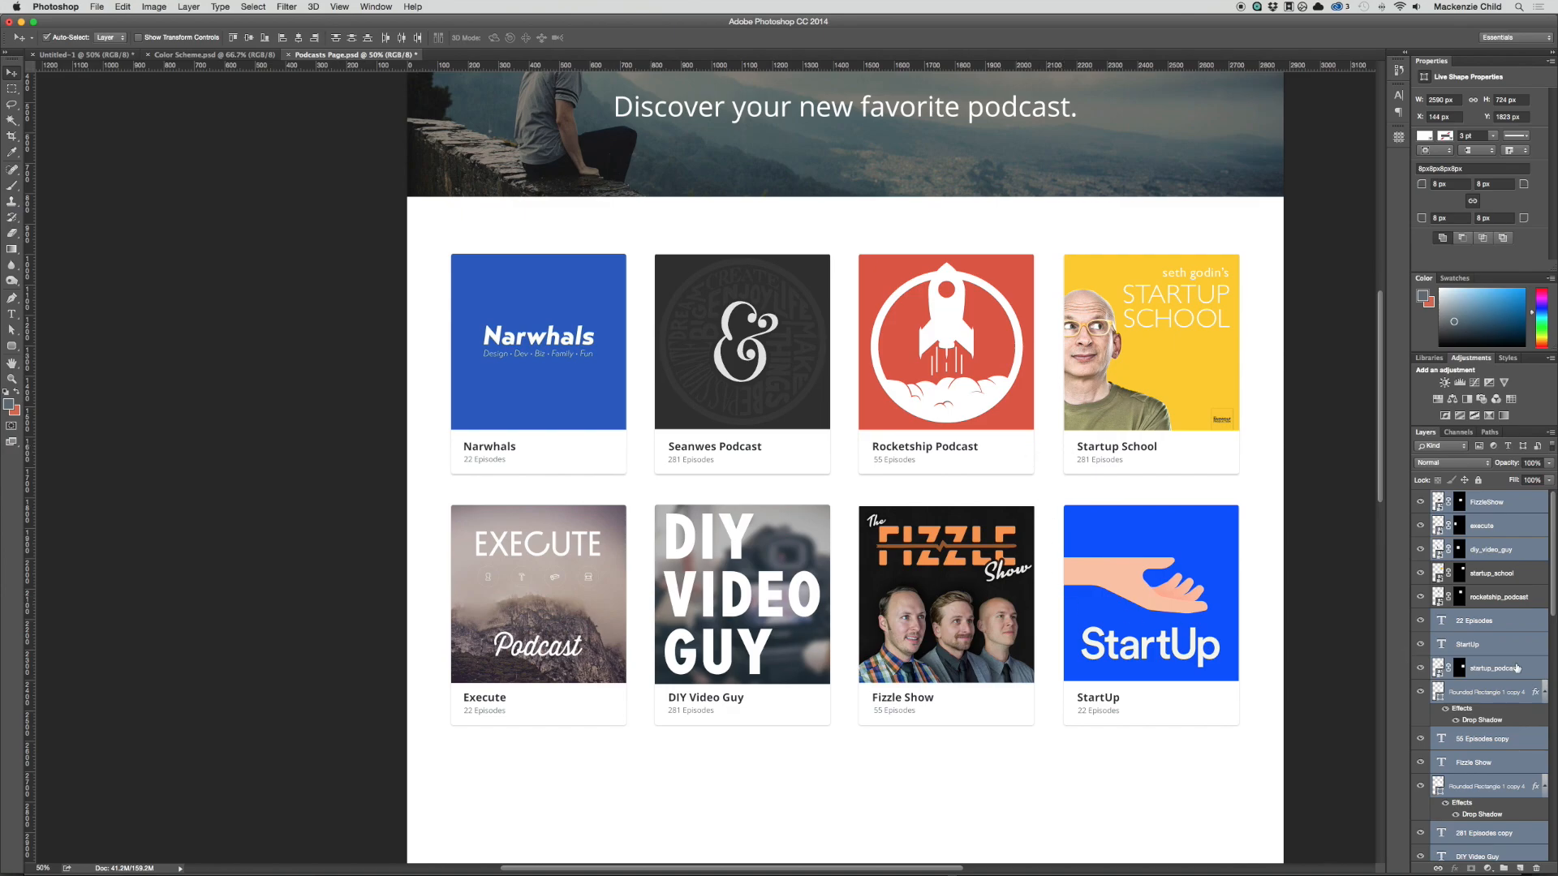
scroll(1175, 590, "up", 1)
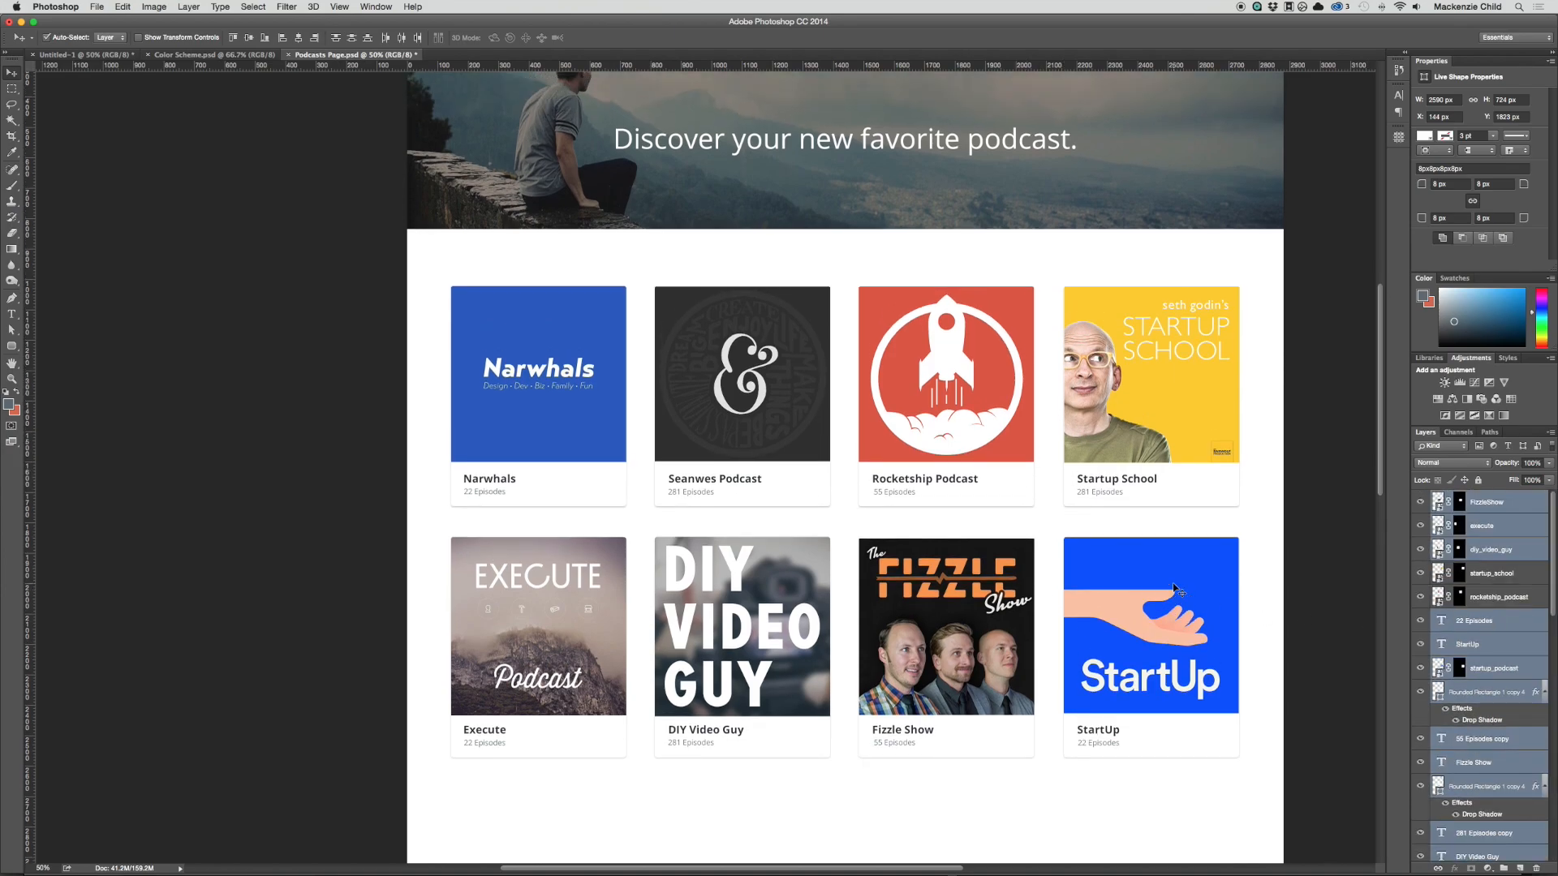
scroll(1245, 584, "up", 3)
scroll(1244, 584, "down", 3)
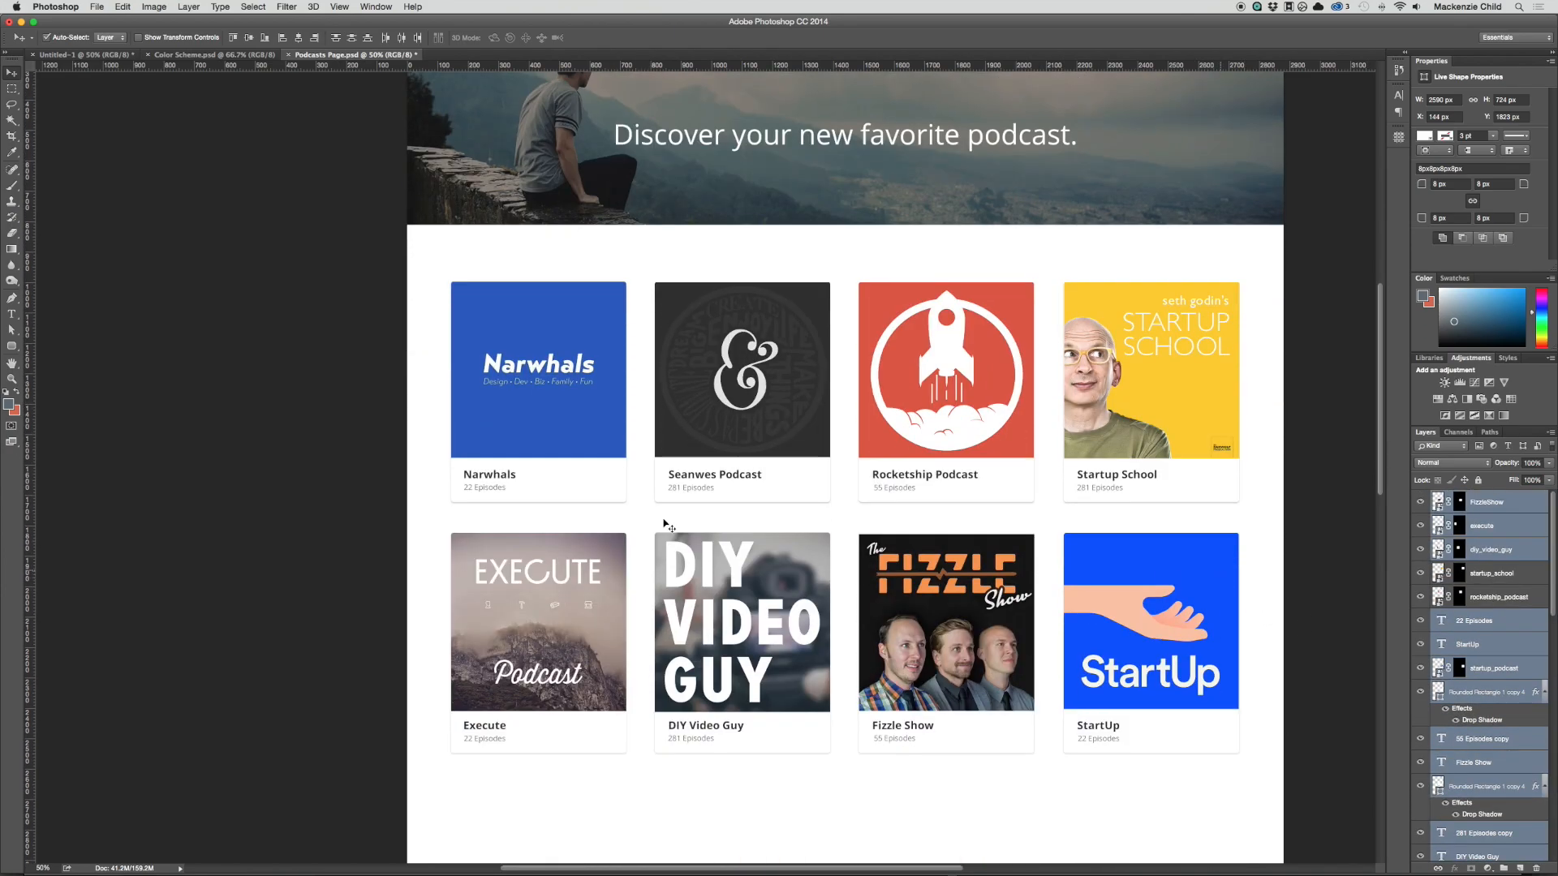
Step: Clear the selection, add a new layer group above the FizzleShow layer and name it "Narwhals"
left_click(415, 351)
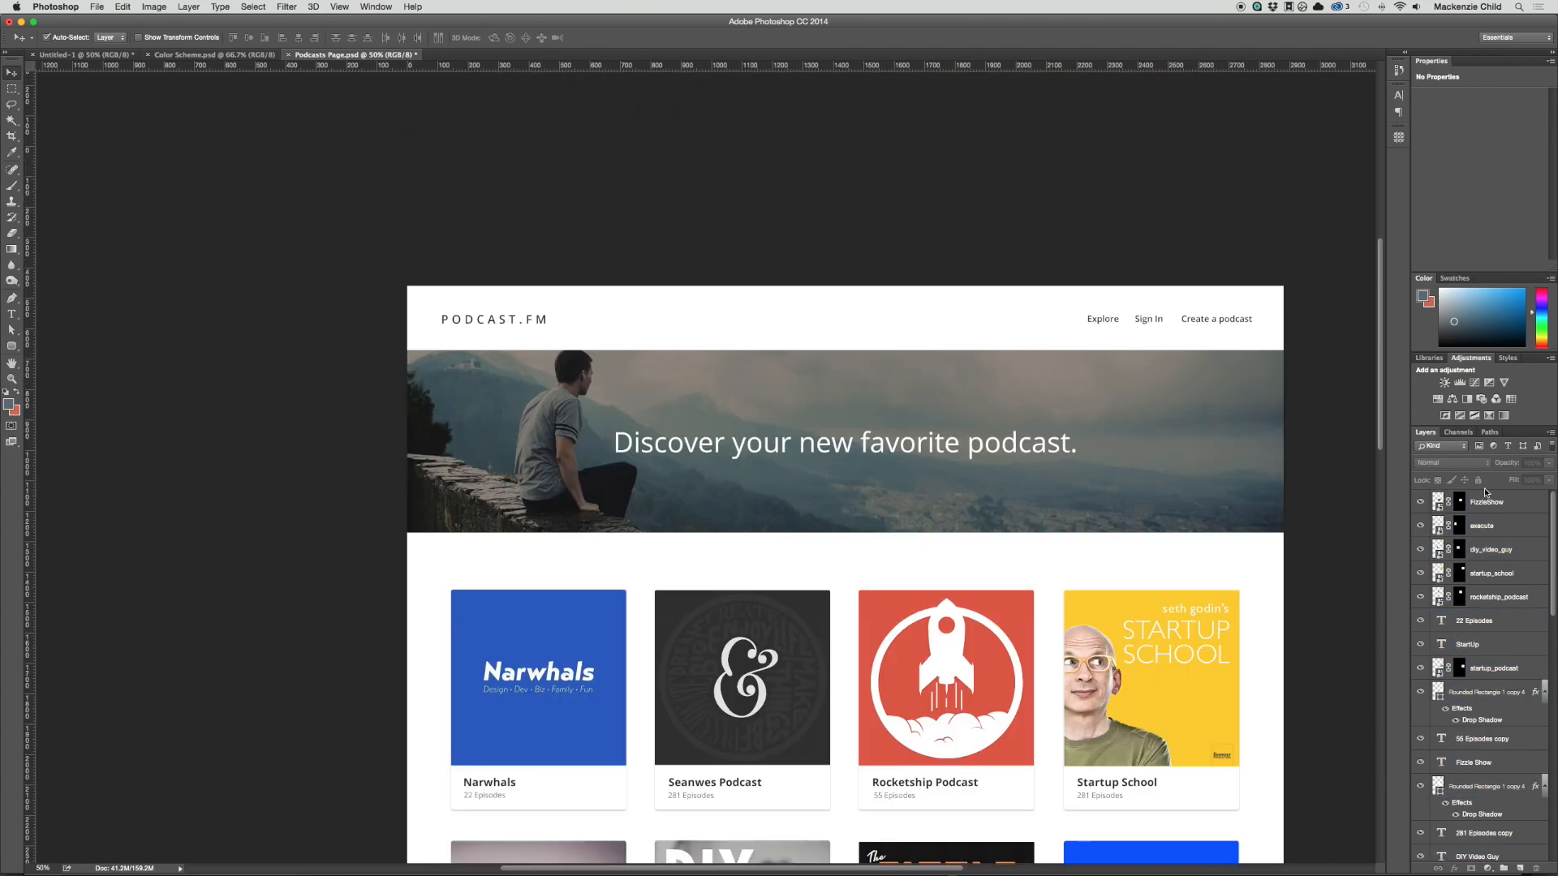
left_click(1493, 501)
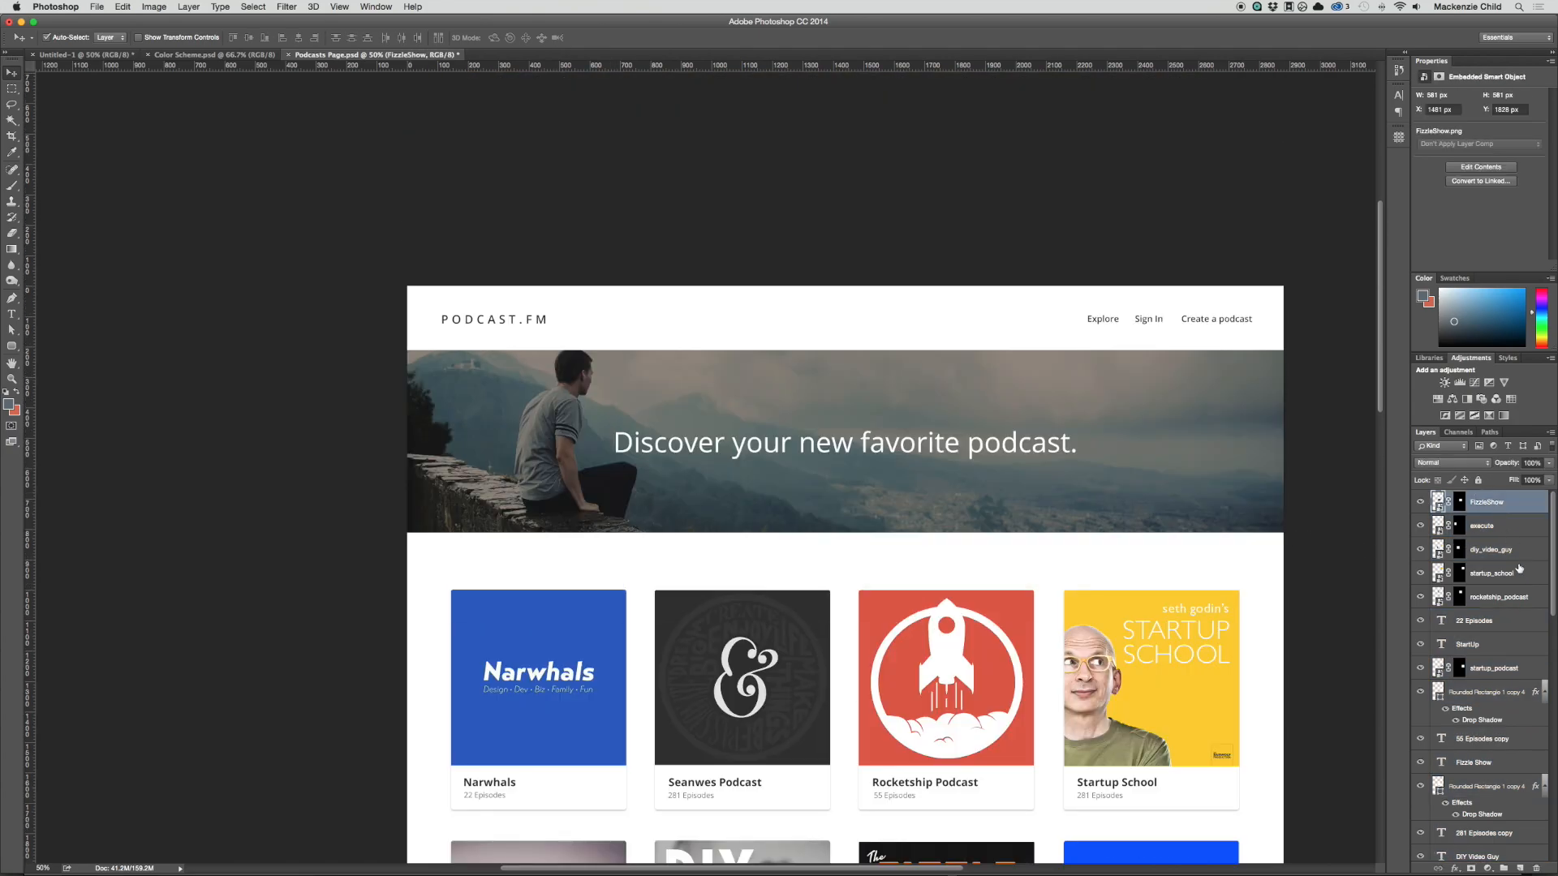
left_click(1504, 869)
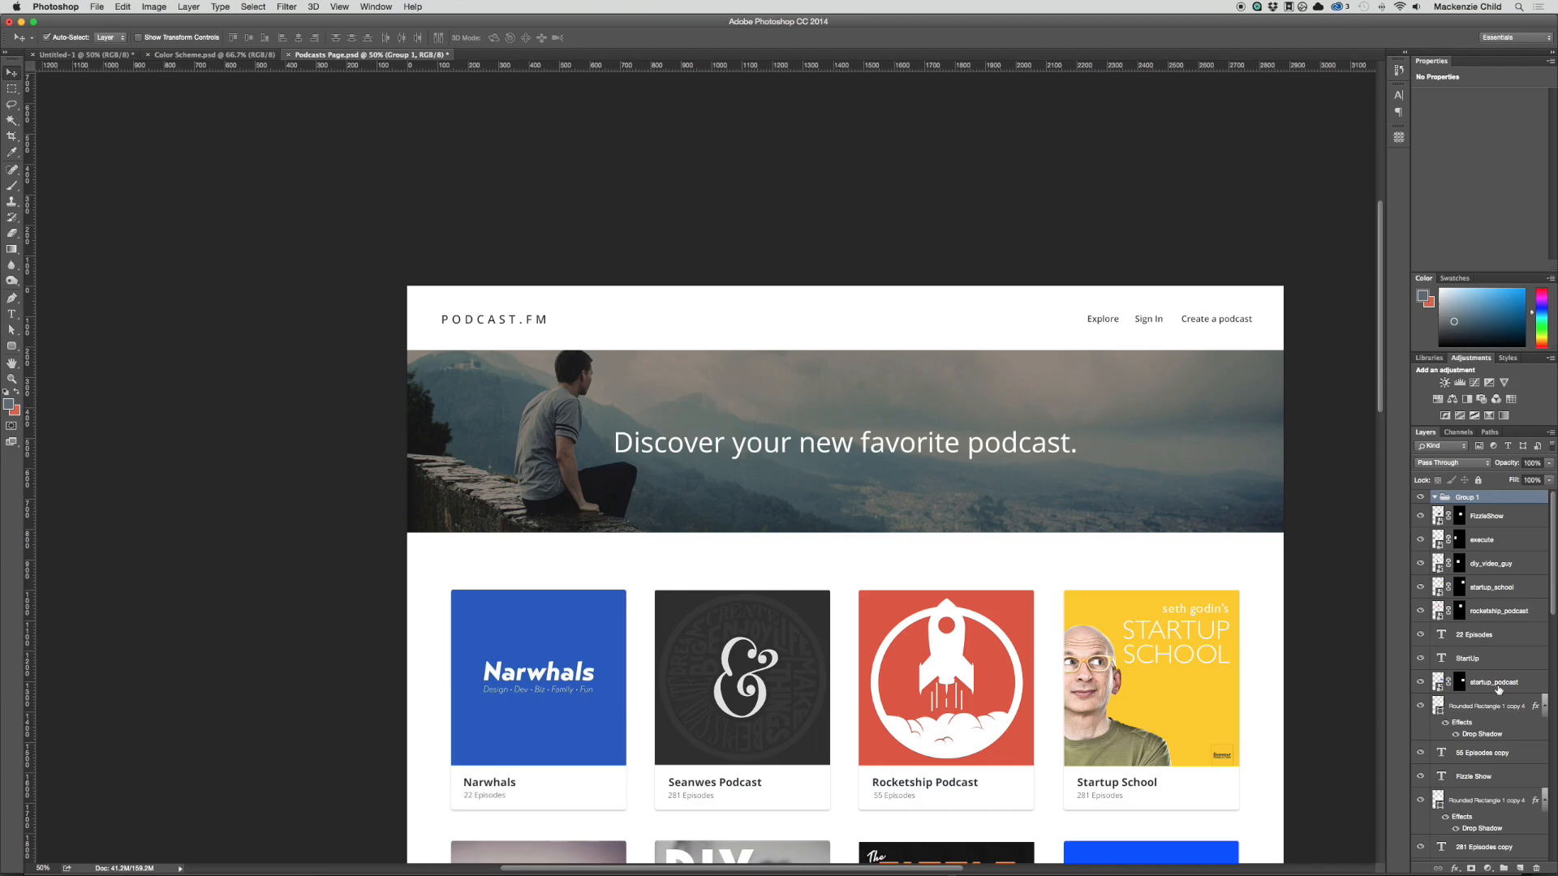
double_click(1465, 496)
type("Narwhals")
key("Return")
Step: Move the Narwhals cover, title, episode count and card layers into the Narwhals group, collapsed and hidden
scroll(446, 645, "down", 4)
left_click(619, 636)
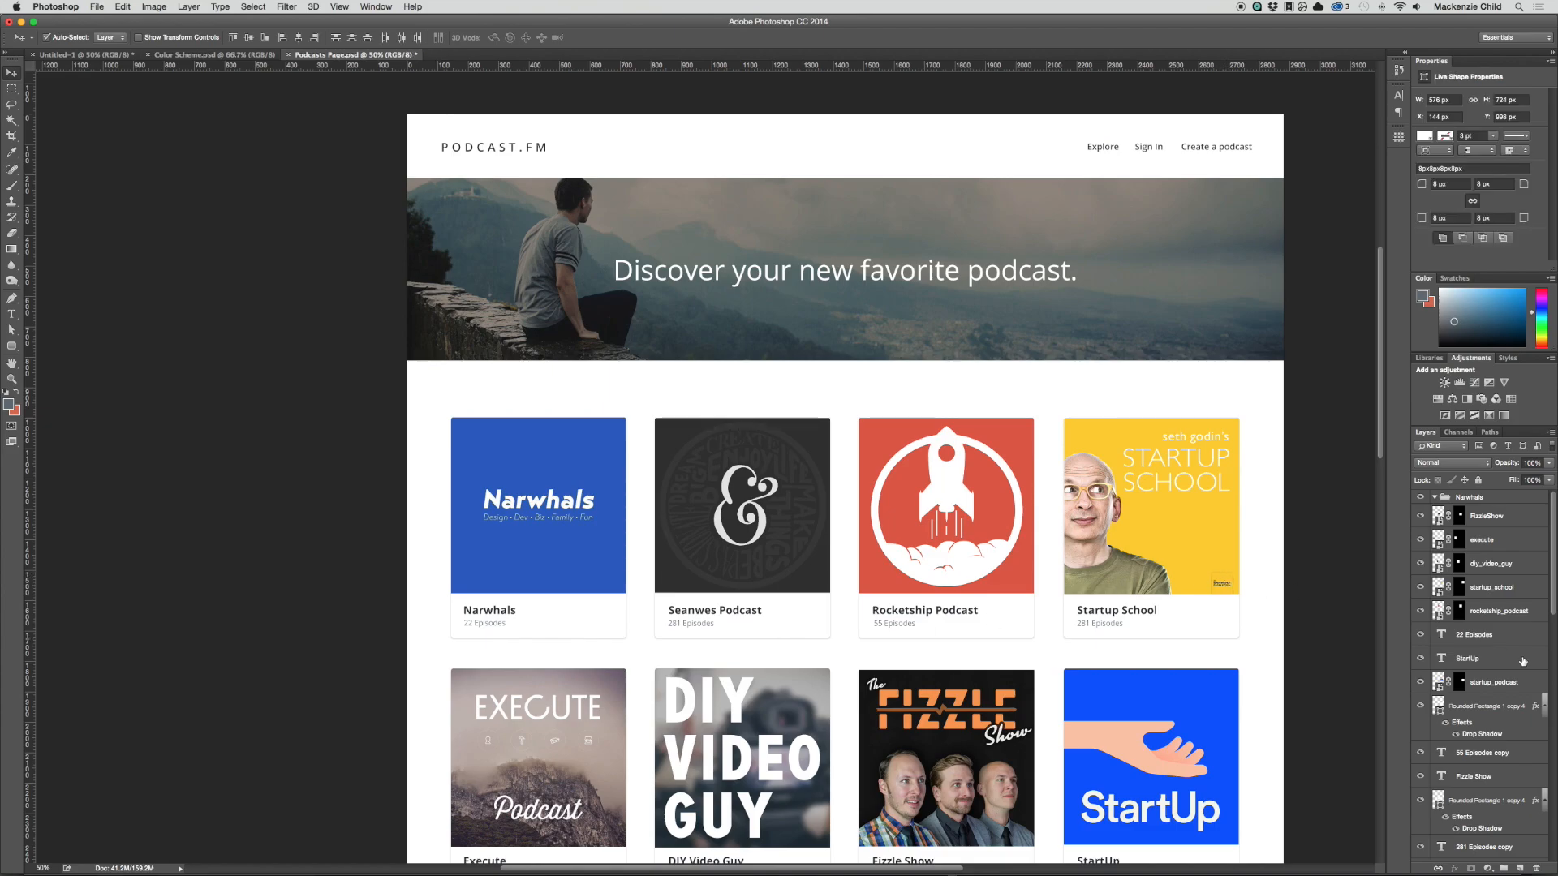
scroll(1523, 661, "down", 10)
left_click_drag(1515, 670, 1466, 496)
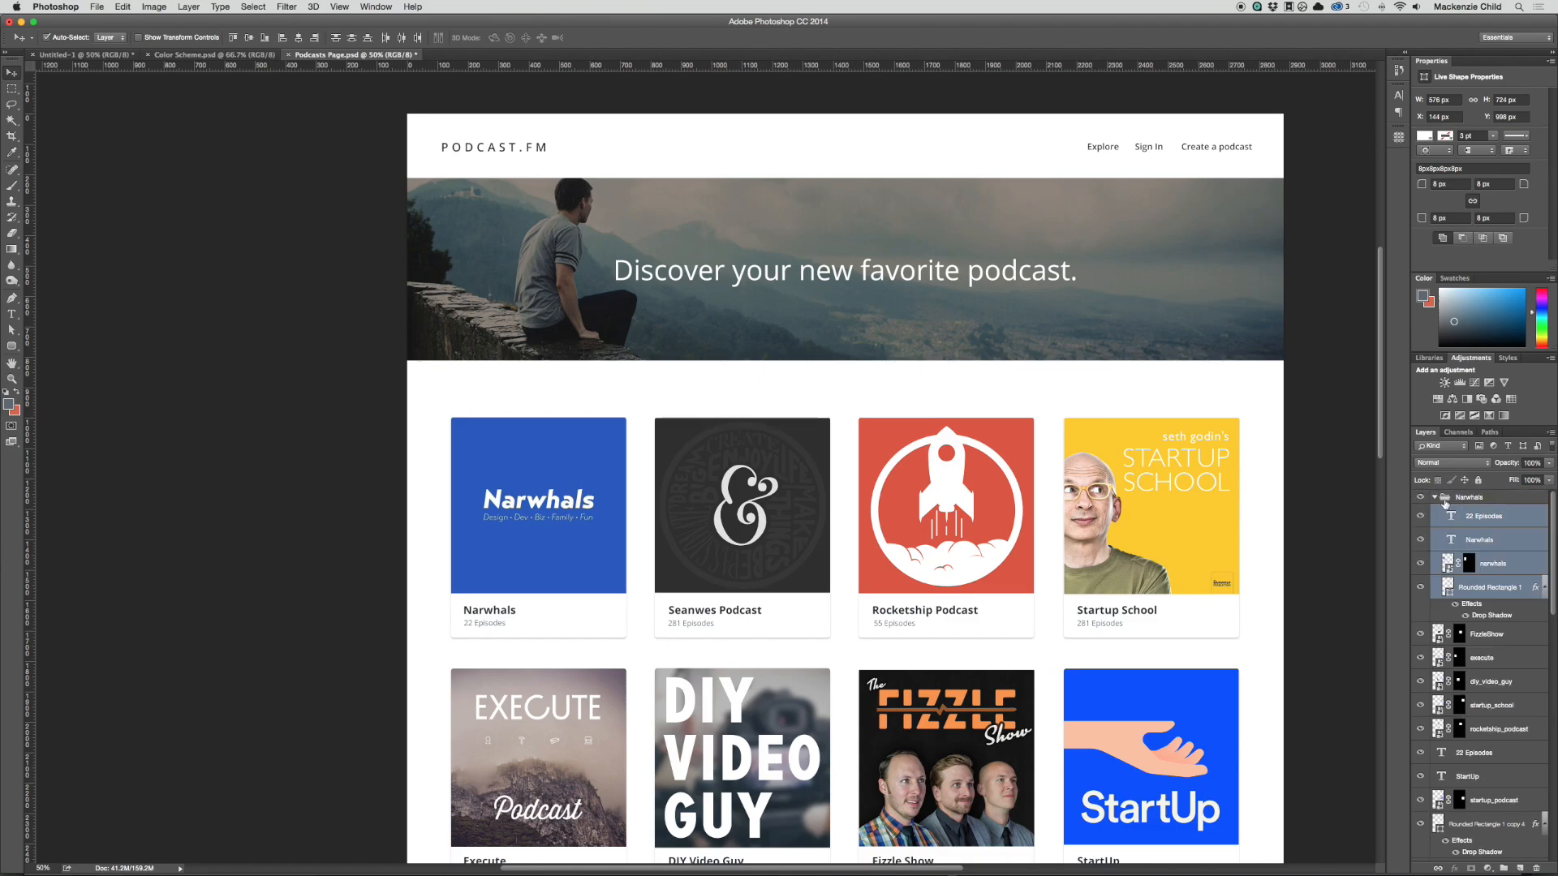
left_click(1433, 497)
left_click(1419, 496)
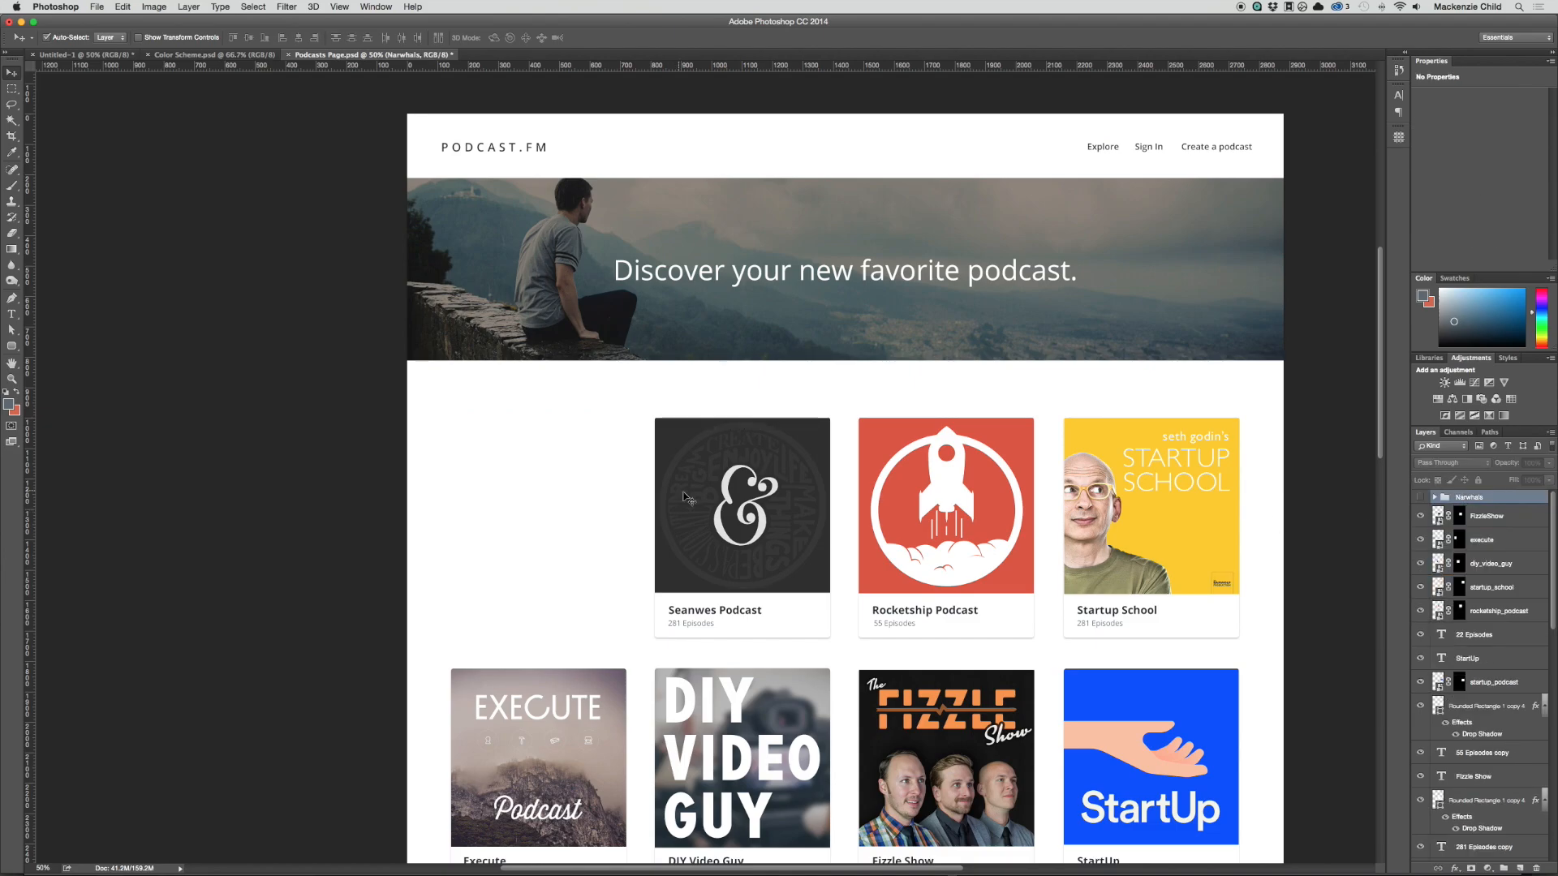
Step: Add a new layer group directly below the Narwhals group and name it "Seanwes"
left_click(1498, 517)
left_click(1502, 868)
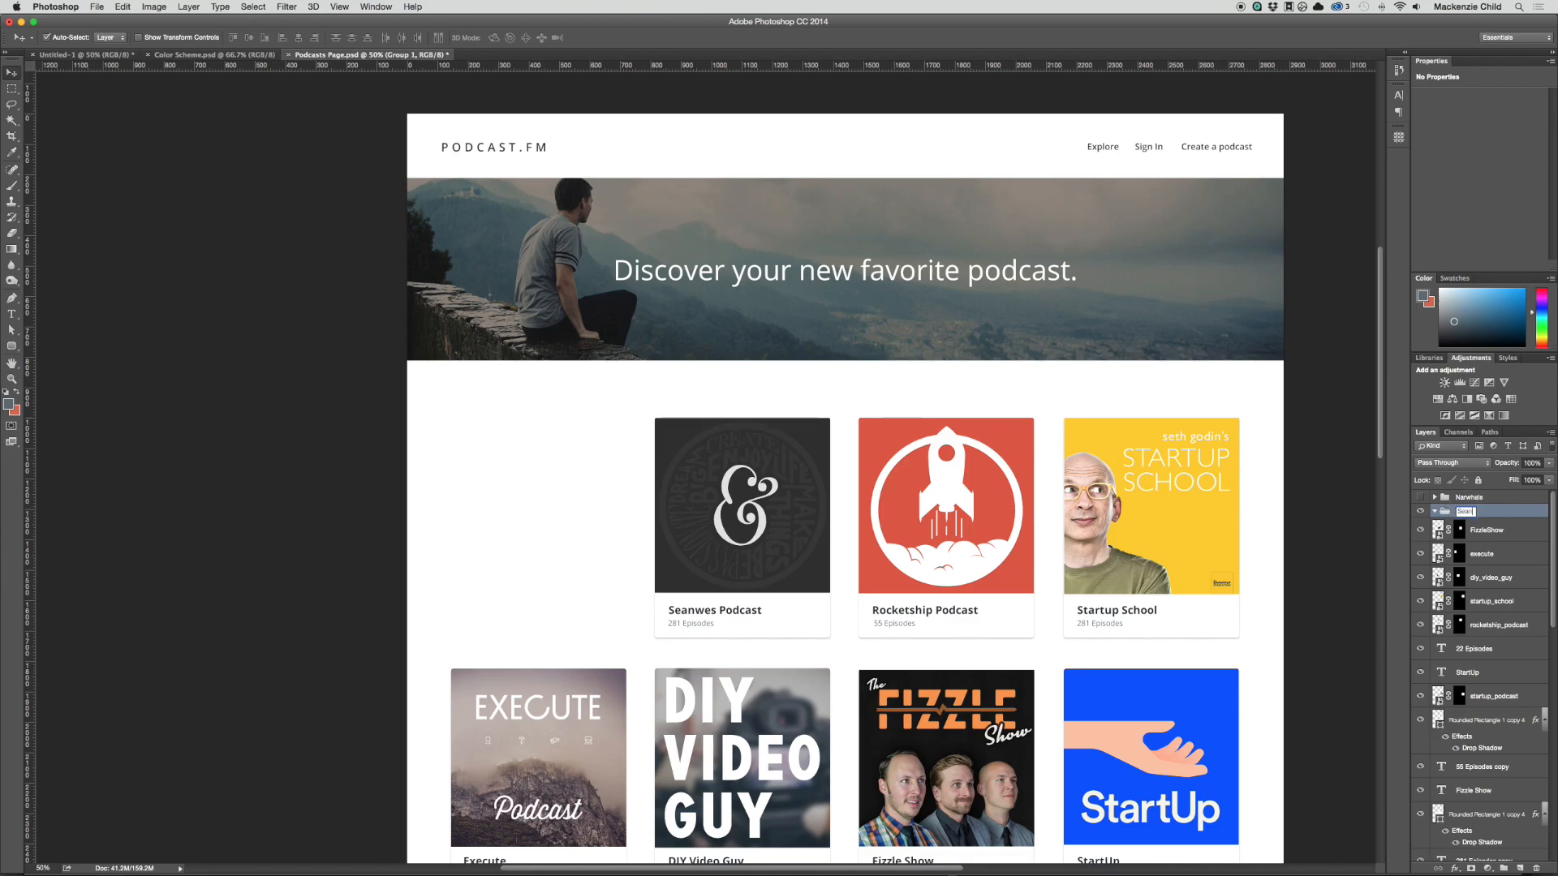
type("nwes")
key("Return")
Step: Move the Seanwes Podcast cover, texts and card layers into the Seanwes group, collapsed and hidden
left_click_drag(614, 460, 795, 637)
scroll(1470, 579, "down", 5)
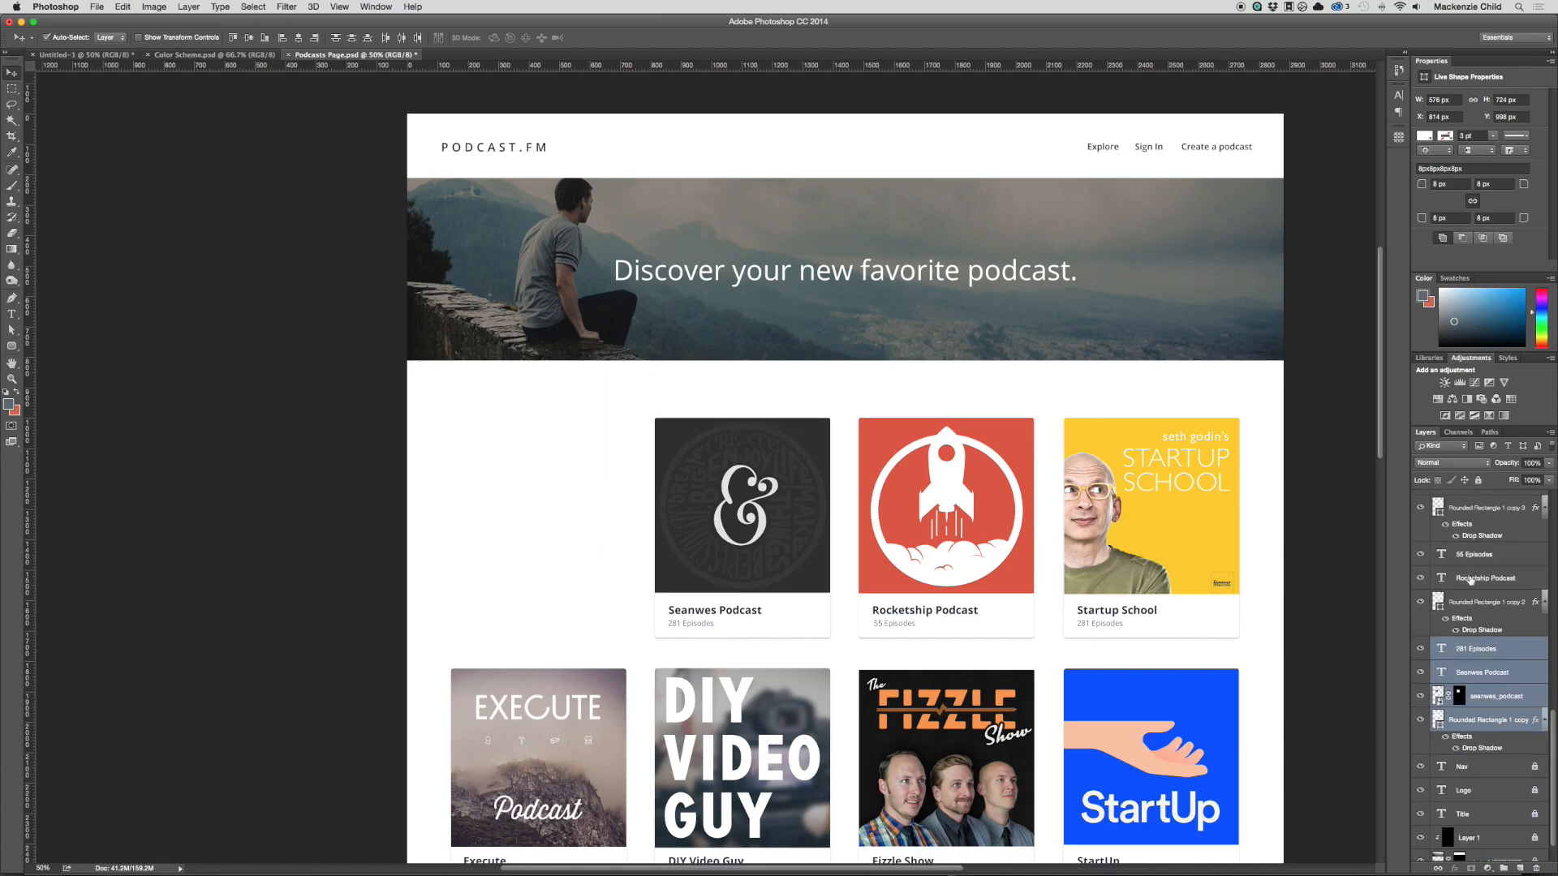
left_click_drag(1490, 650, 1464, 512)
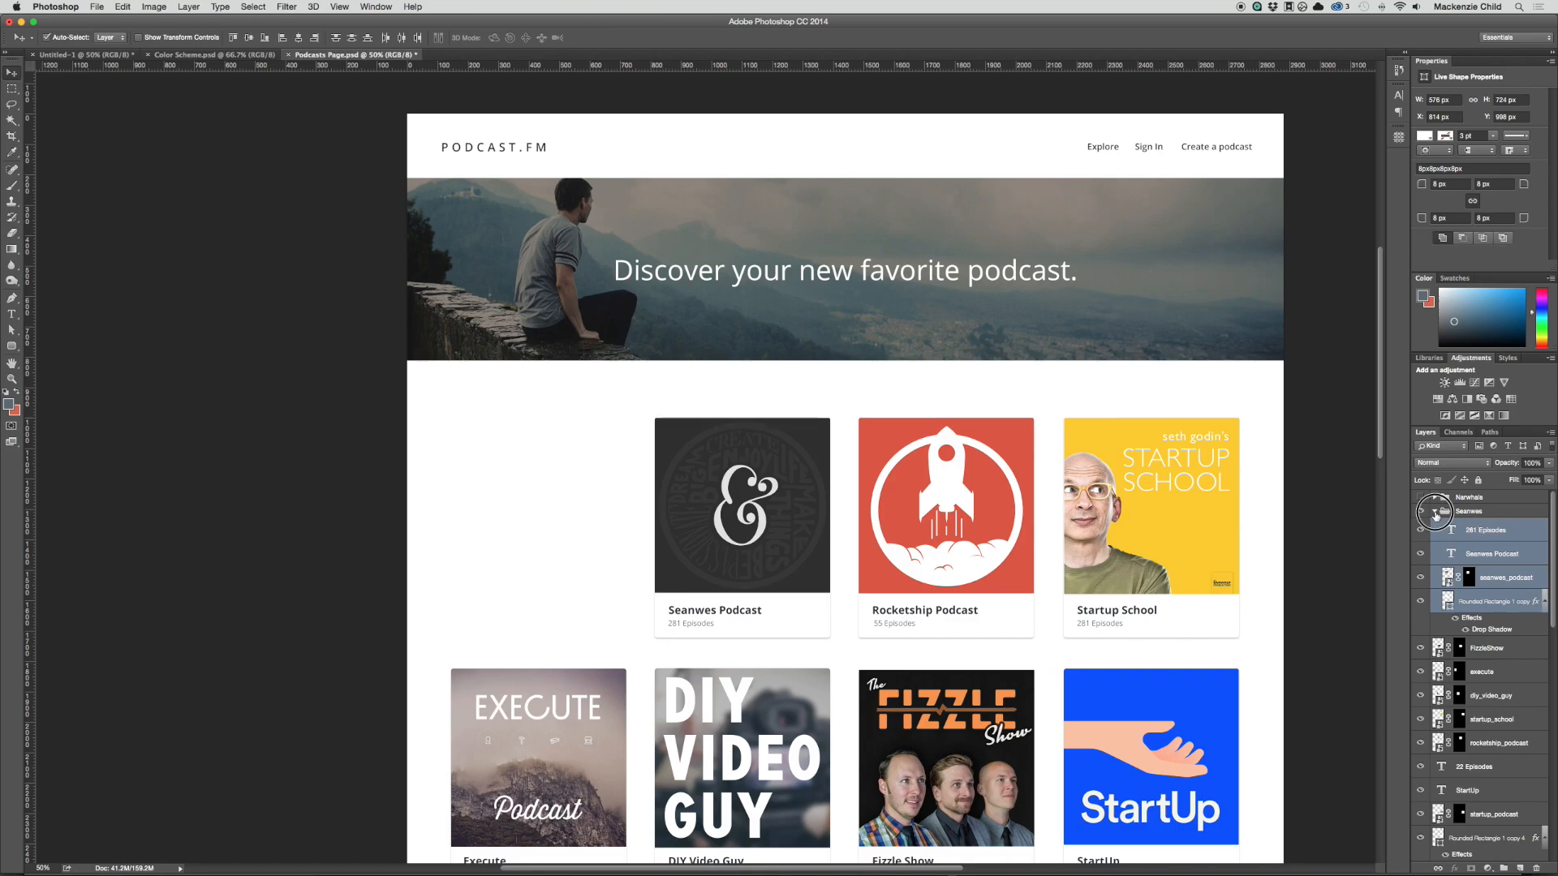
left_click(1433, 512)
left_click(1419, 512)
Step: Add a new layer group below the Seanwes group and name it "Rocketship Podcast"
left_click_drag(773, 453, 1014, 645)
left_click(1483, 528)
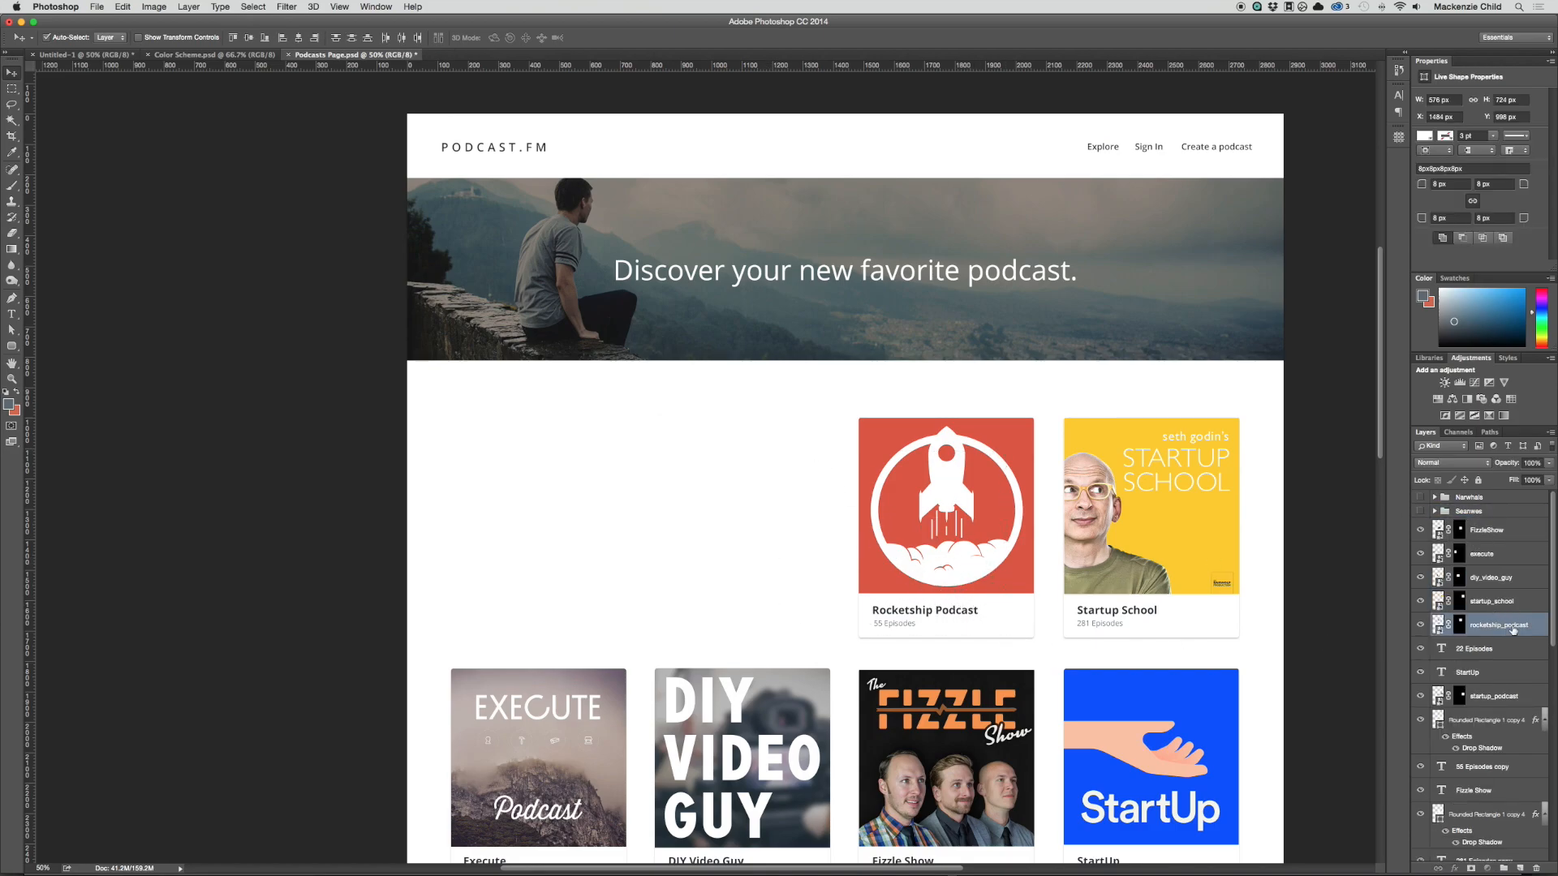
left_click(1504, 868)
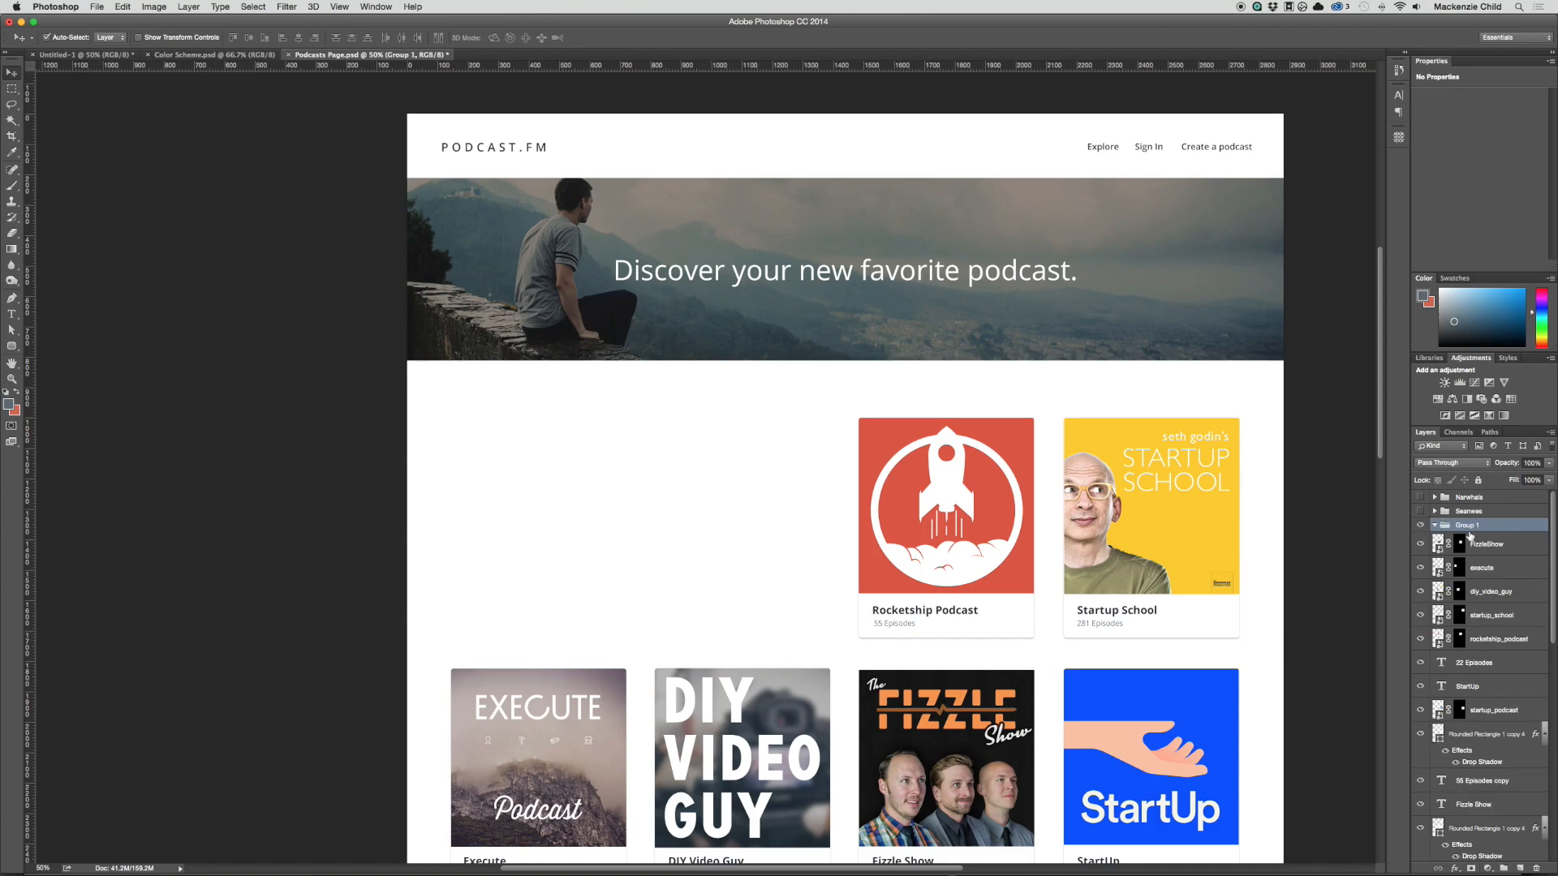
double_click(1465, 526)
type("Rocketship Podcast")
key("Return")
Step: Move the Rocketship cover, texts and card layers into the Rocketship Podcast group, collapsed and hidden
left_click(984, 596)
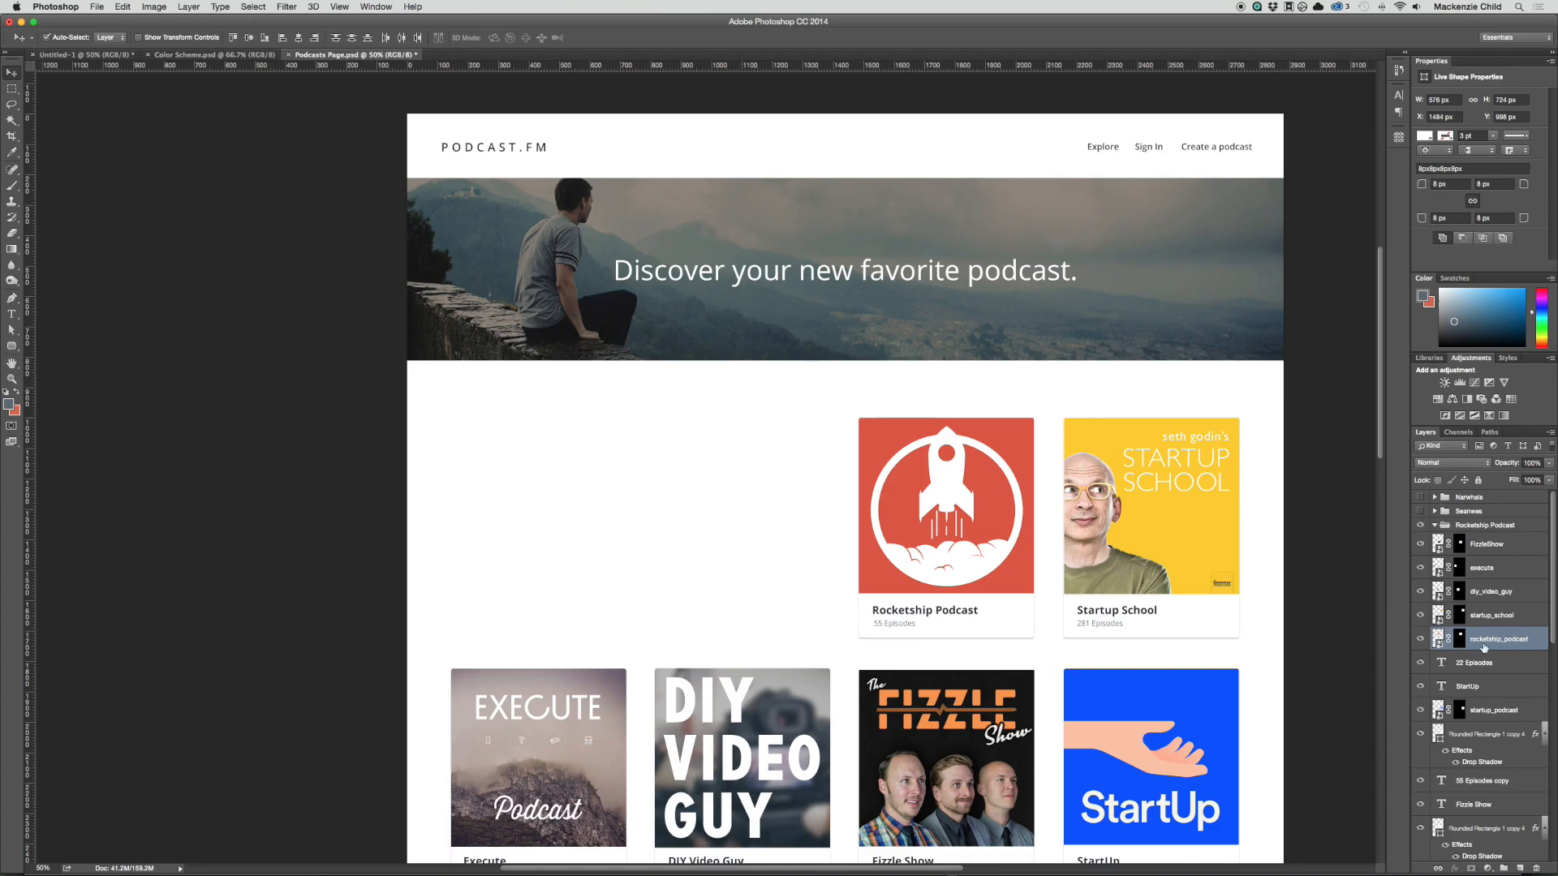
left_click_drag(1484, 639, 1471, 525)
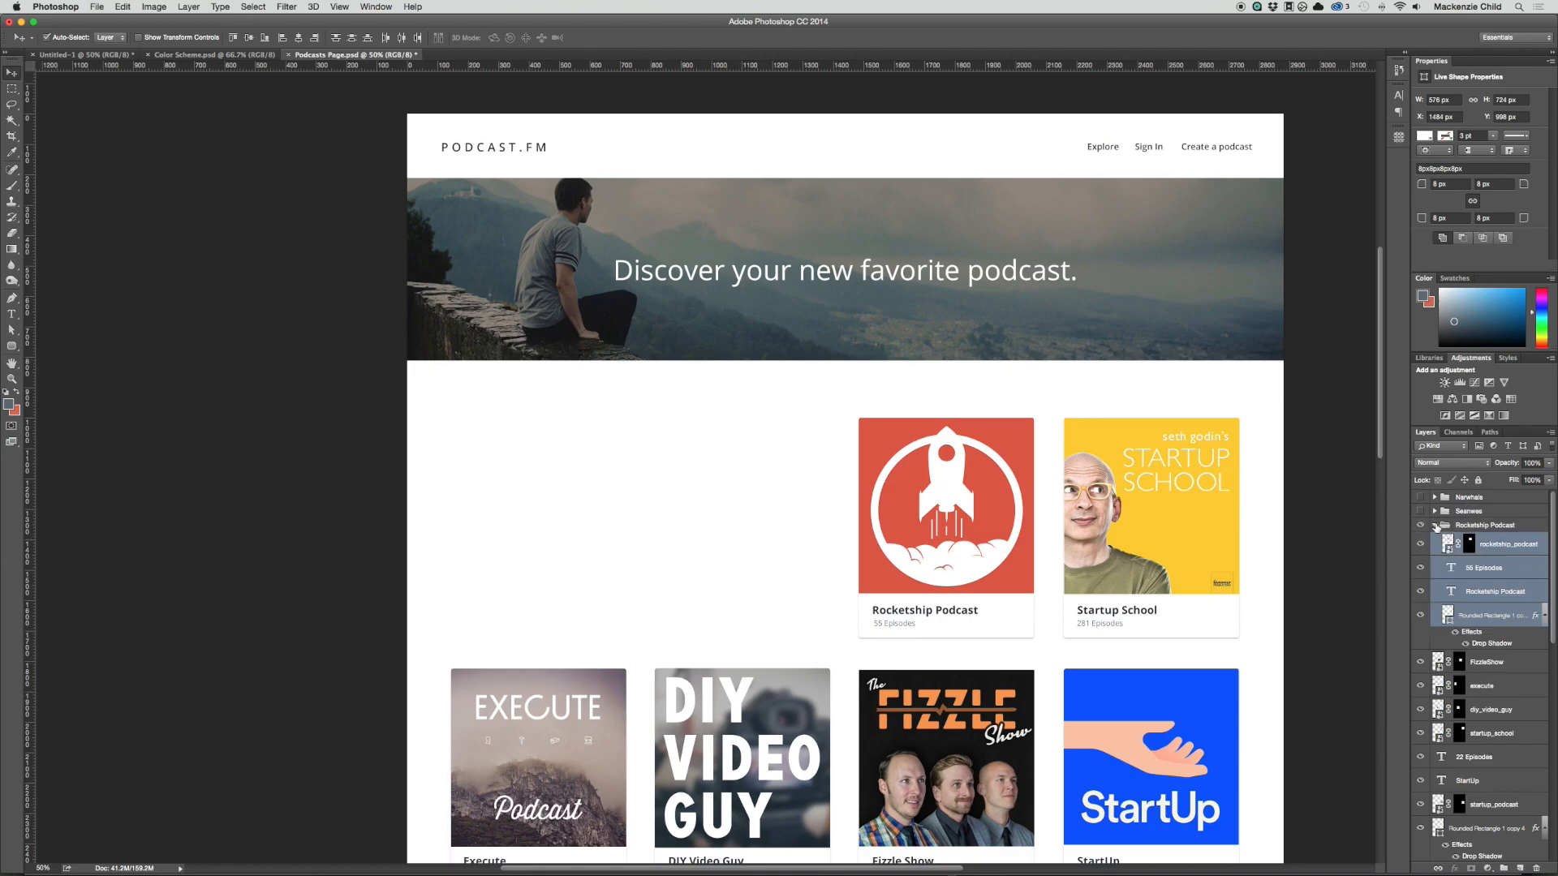
left_click(1434, 525)
left_click(1420, 525)
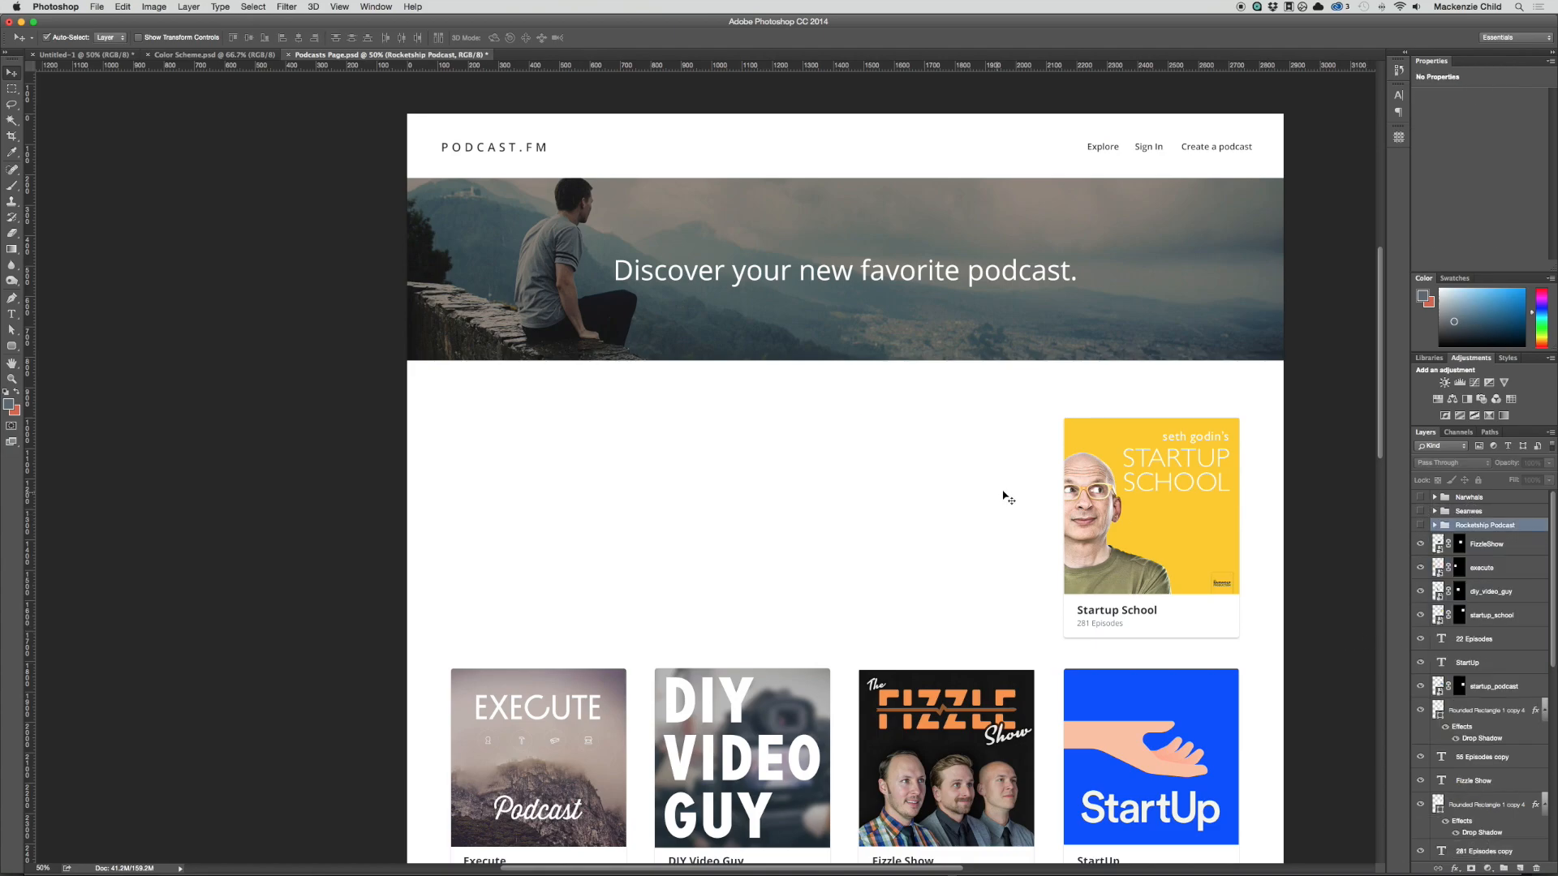
Step: Add a new layer group below the Rocketship Podcast group and name it "Startup School"
scroll(1001, 498, "right", 5)
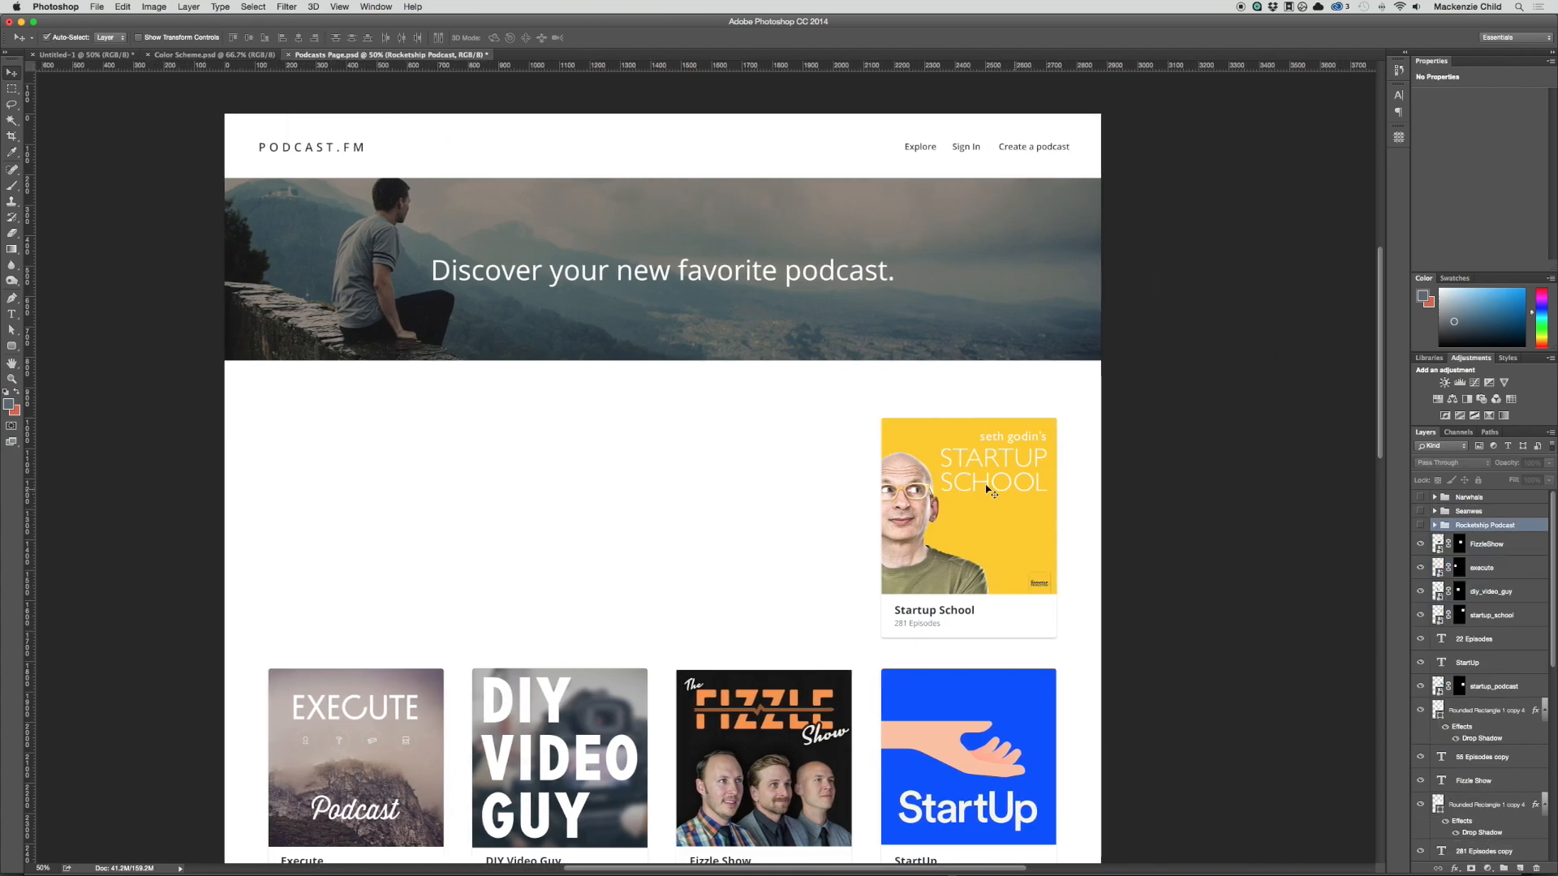
left_click(1492, 542)
left_click(1504, 865)
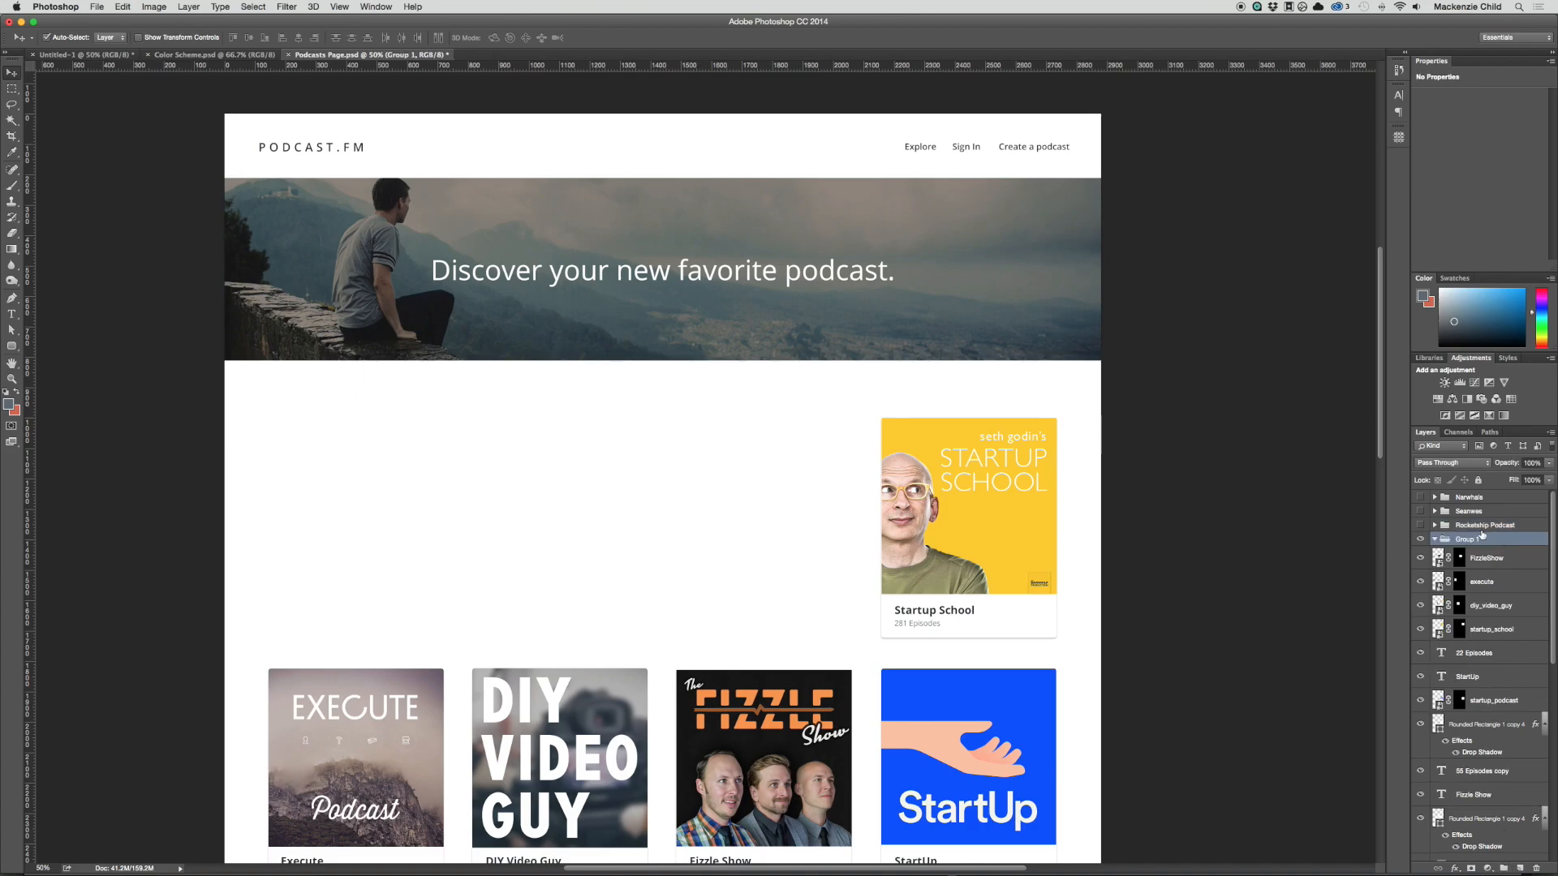
double_click(1469, 539)
type("Startup School")
key("Return")
Step: Move the Startup School cover, texts and card layers into the Startup School group, collapsed and hidden
left_click_drag(816, 417, 1047, 645)
left_click_drag(1495, 629, 1478, 542)
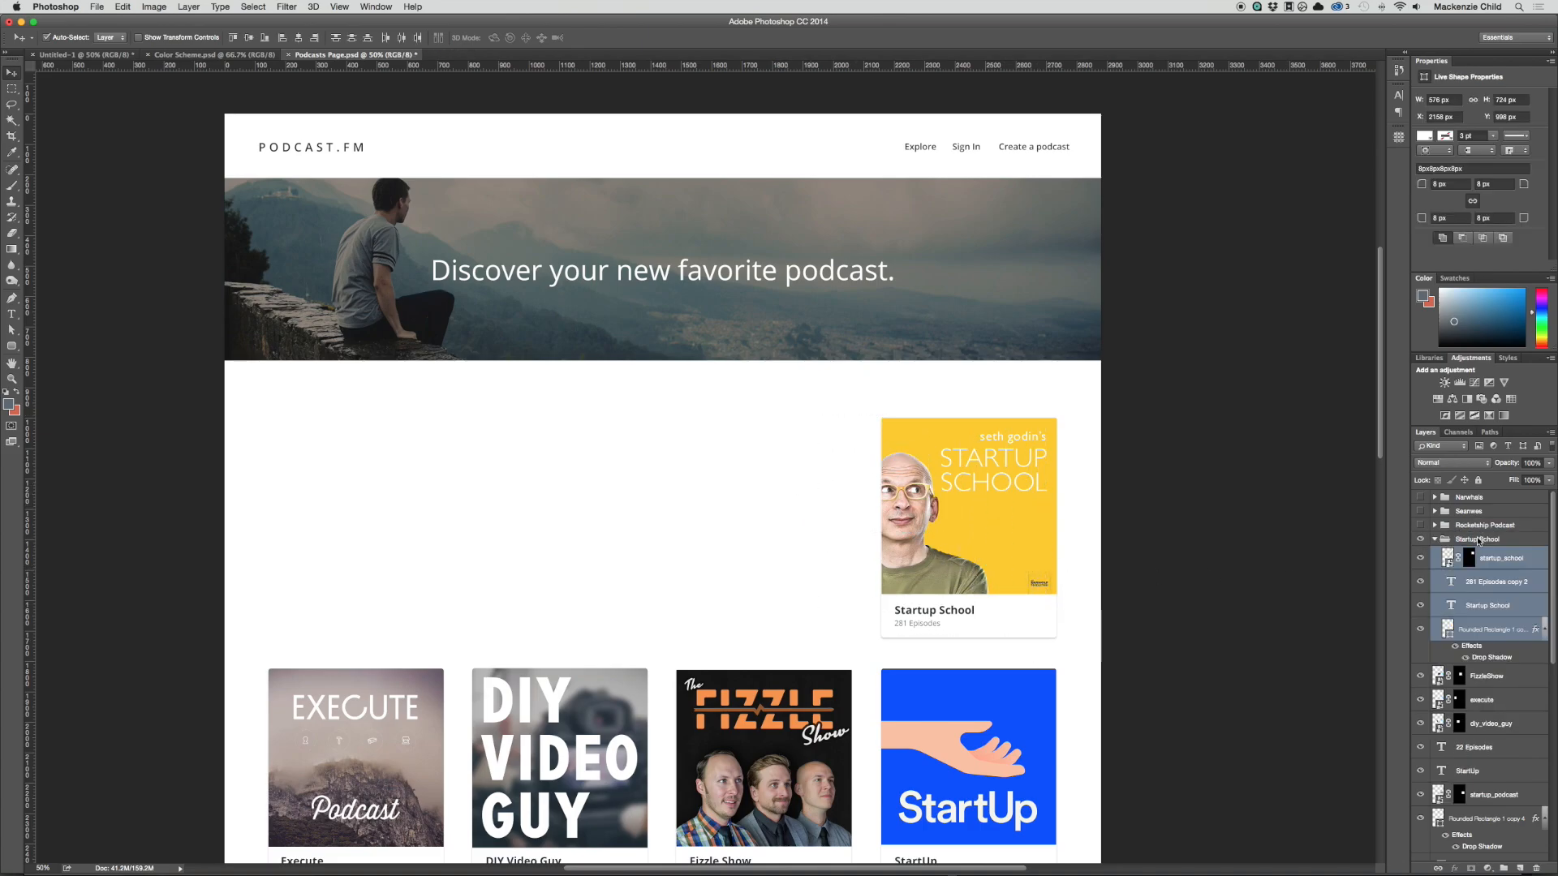
left_click(1420, 539)
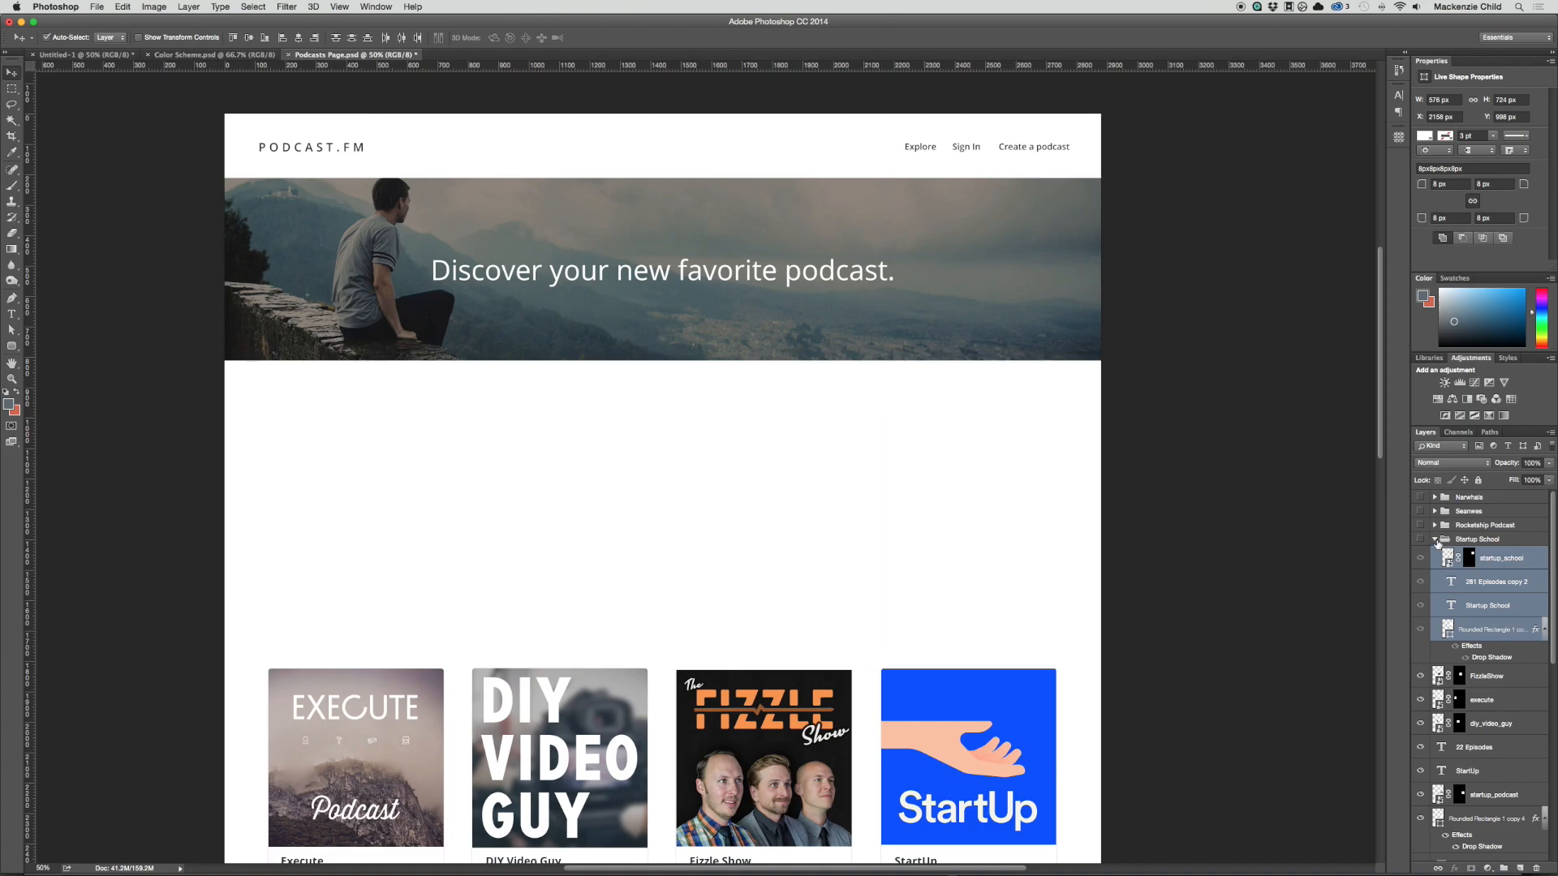
left_click(1435, 539)
Step: Add four empty layer groups above the FizzleShow layer for the second-row podcasts
left_click_drag(640, 665, 945, 446)
left_click_drag(521, 423, 753, 712)
left_click(1485, 559)
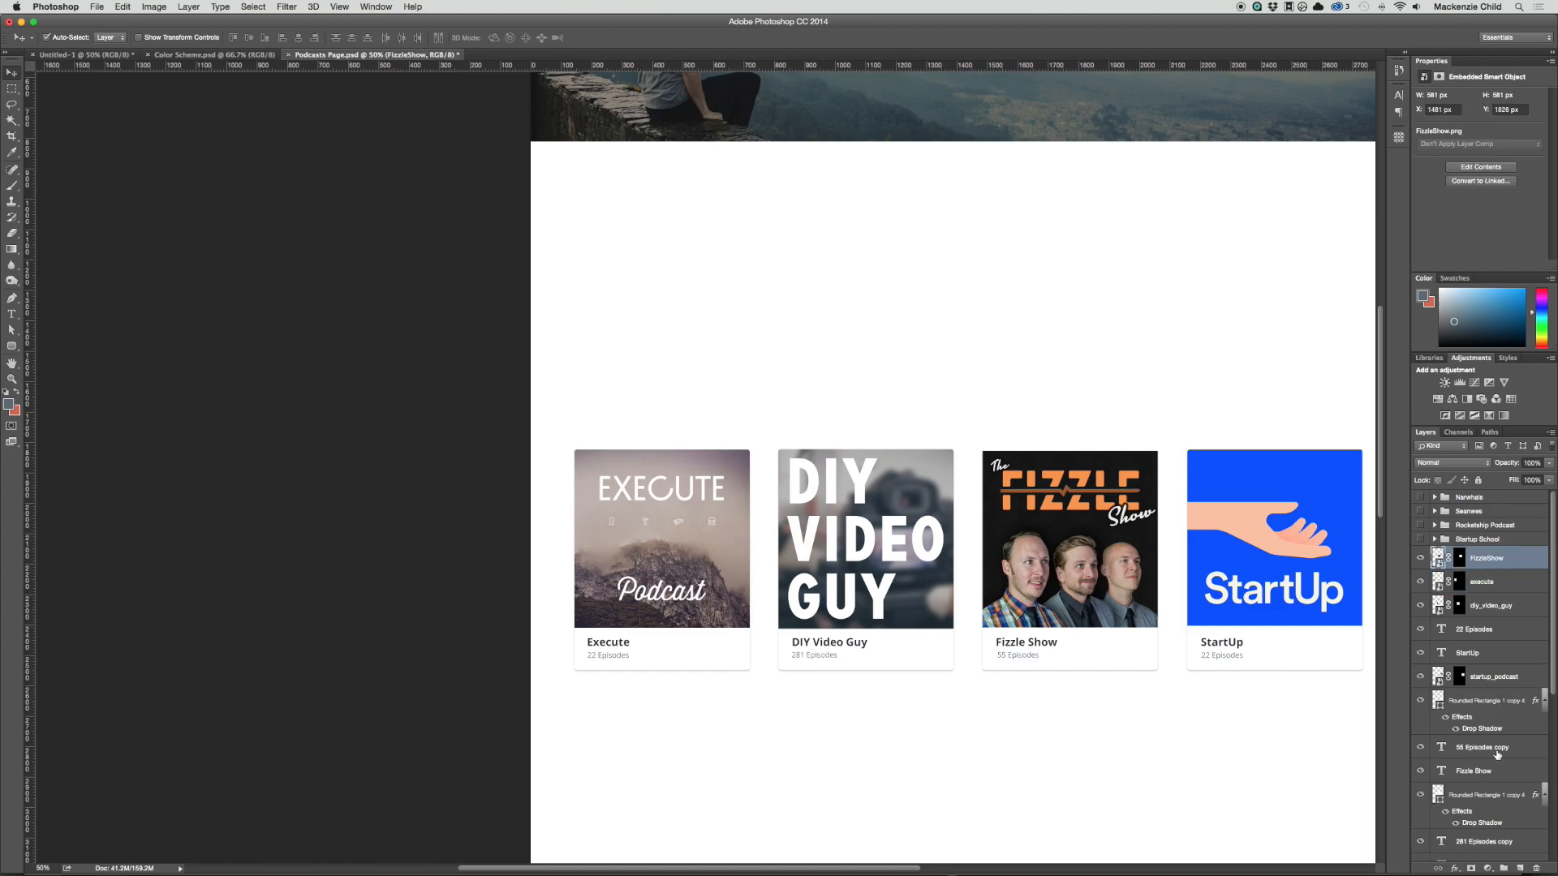
left_click(1503, 869)
left_click(1503, 868)
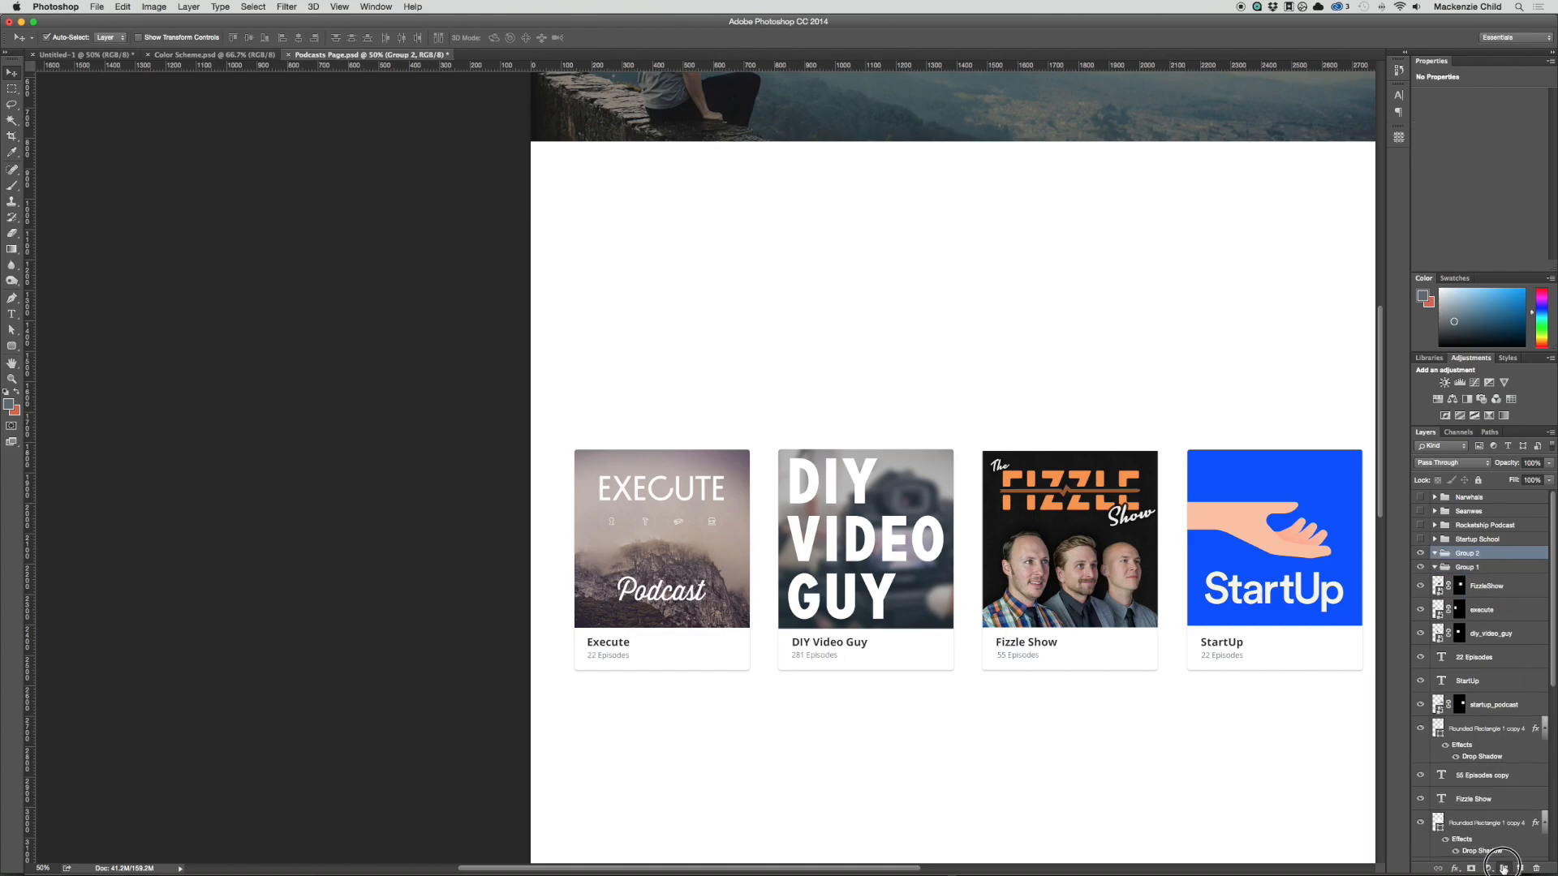
left_click(1503, 868)
left_click(1503, 868)
Step: Rename the upper two of the new empty groups "Execute" and "Diy Video Guy"
double_click(1461, 552)
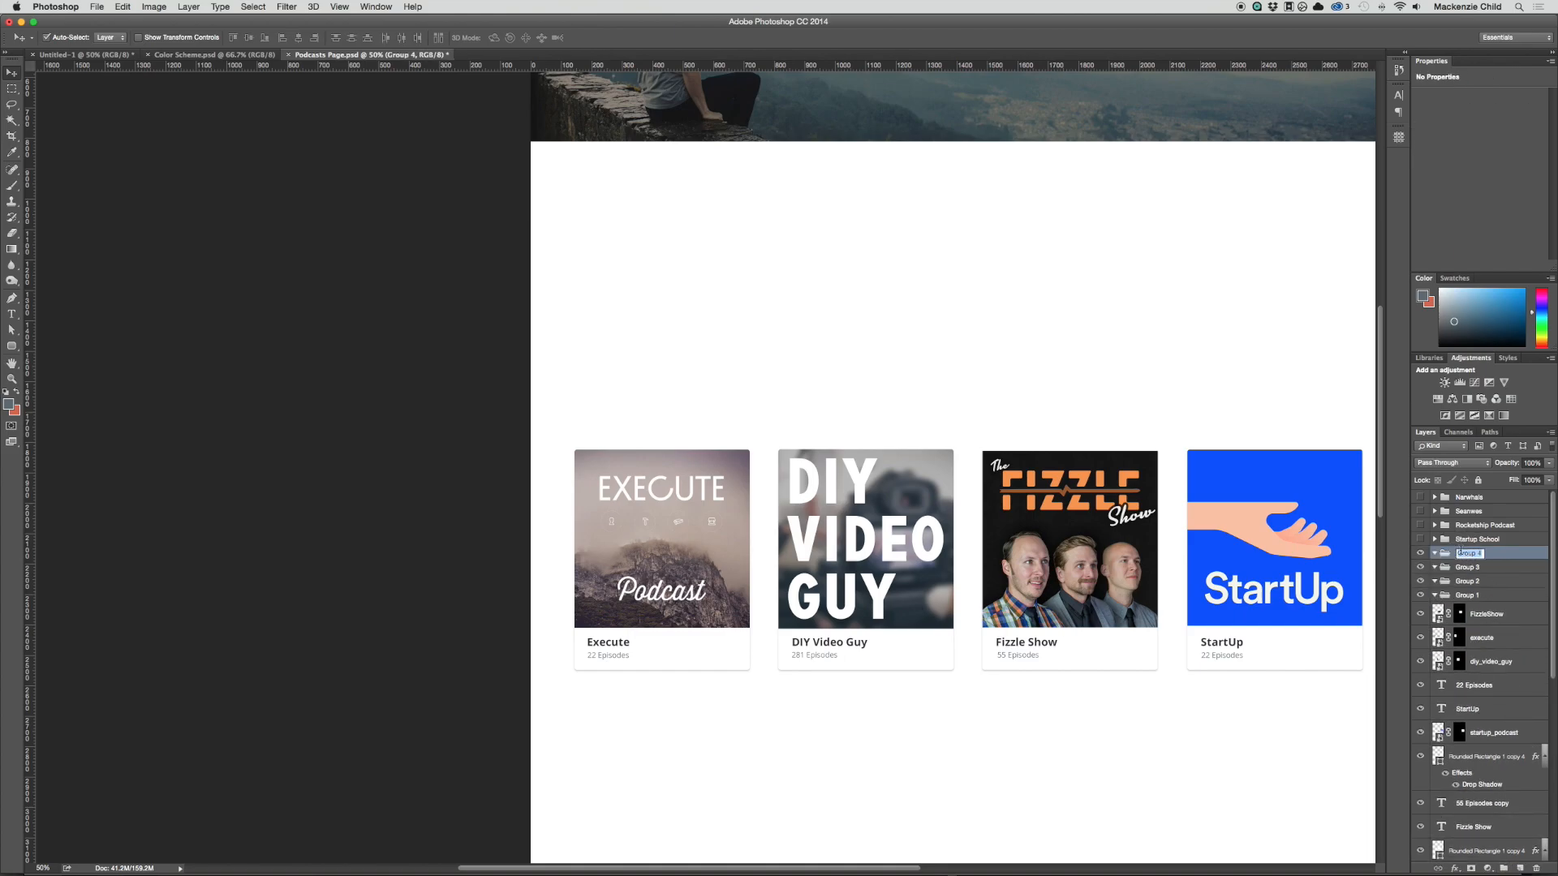
type("Execute")
key("Return")
double_click(1465, 568)
type("Di")
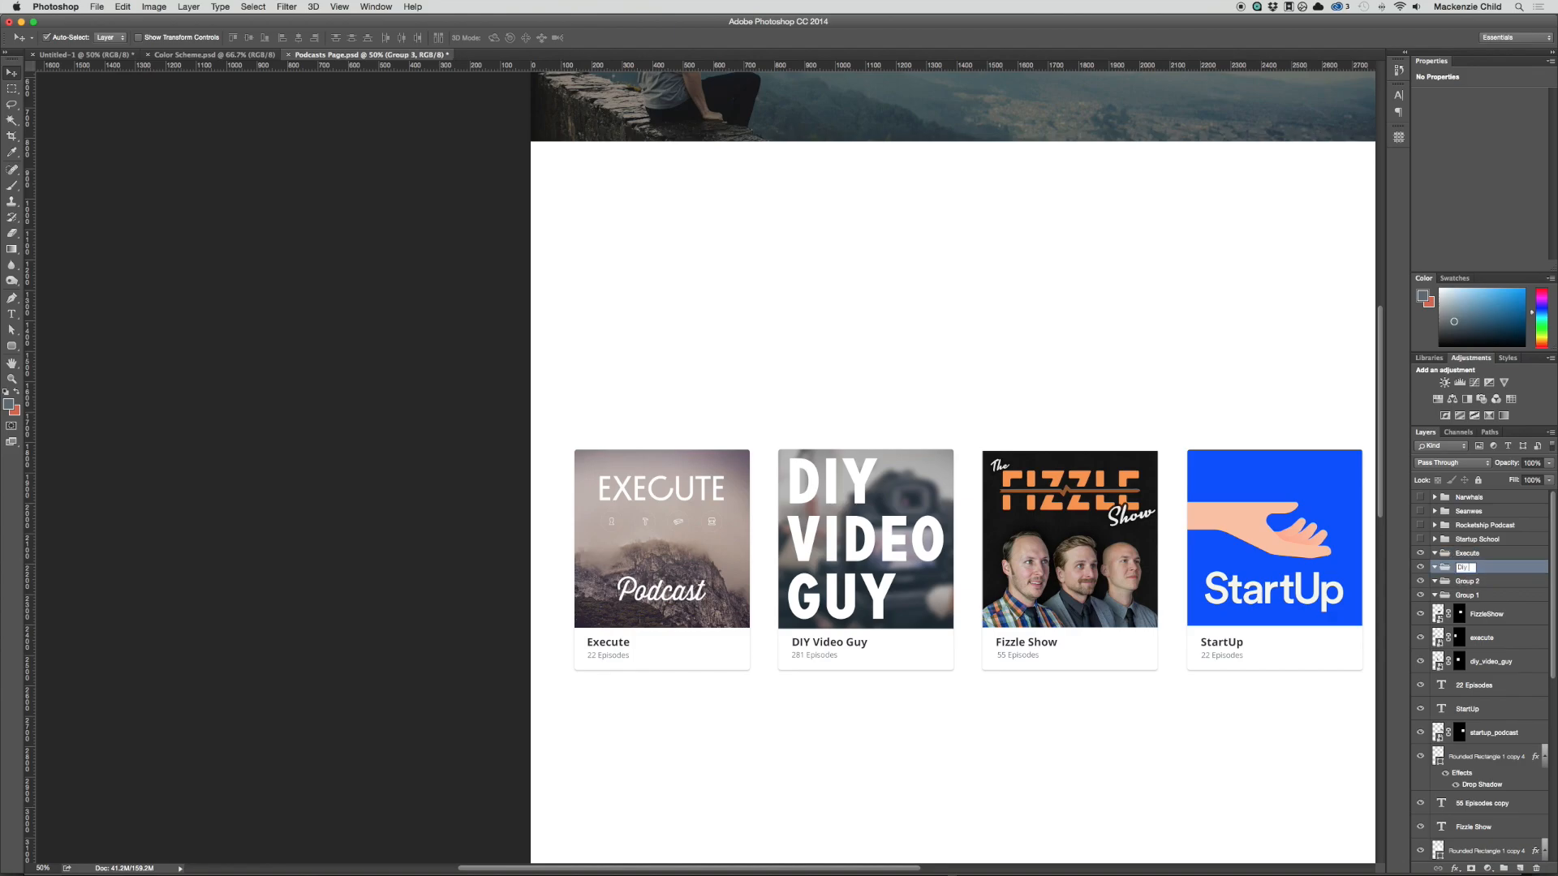
type("y Video Guy")
key("Return")
Step: Rename the remaining two empty groups "The Fizzle Show" and "Startup"
double_click(1468, 582)
type("The Fizzle Show")
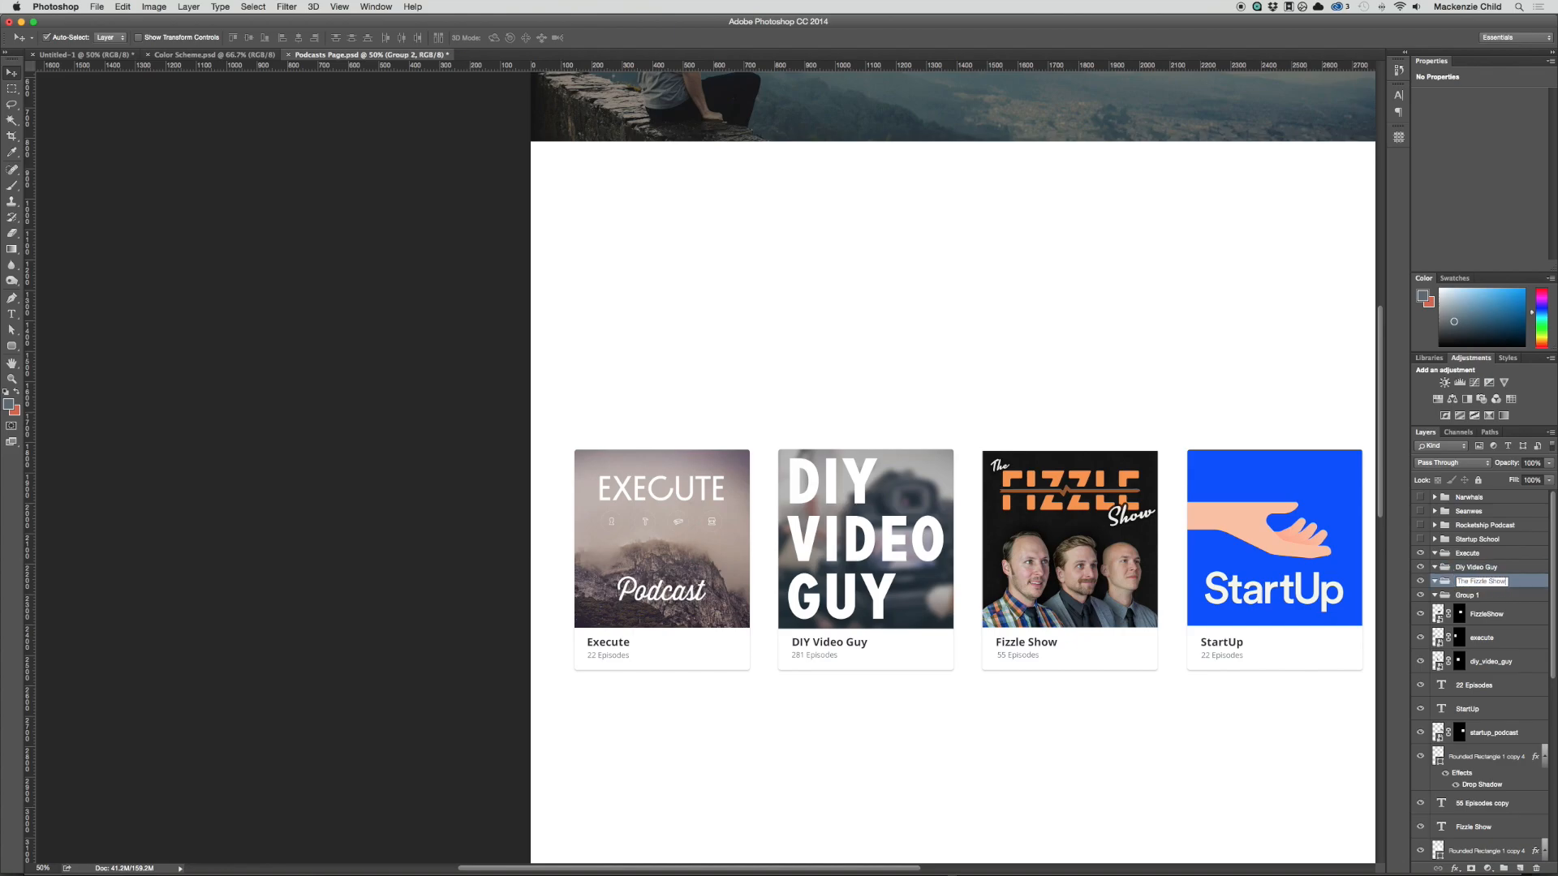
key("Return")
double_click(1465, 595)
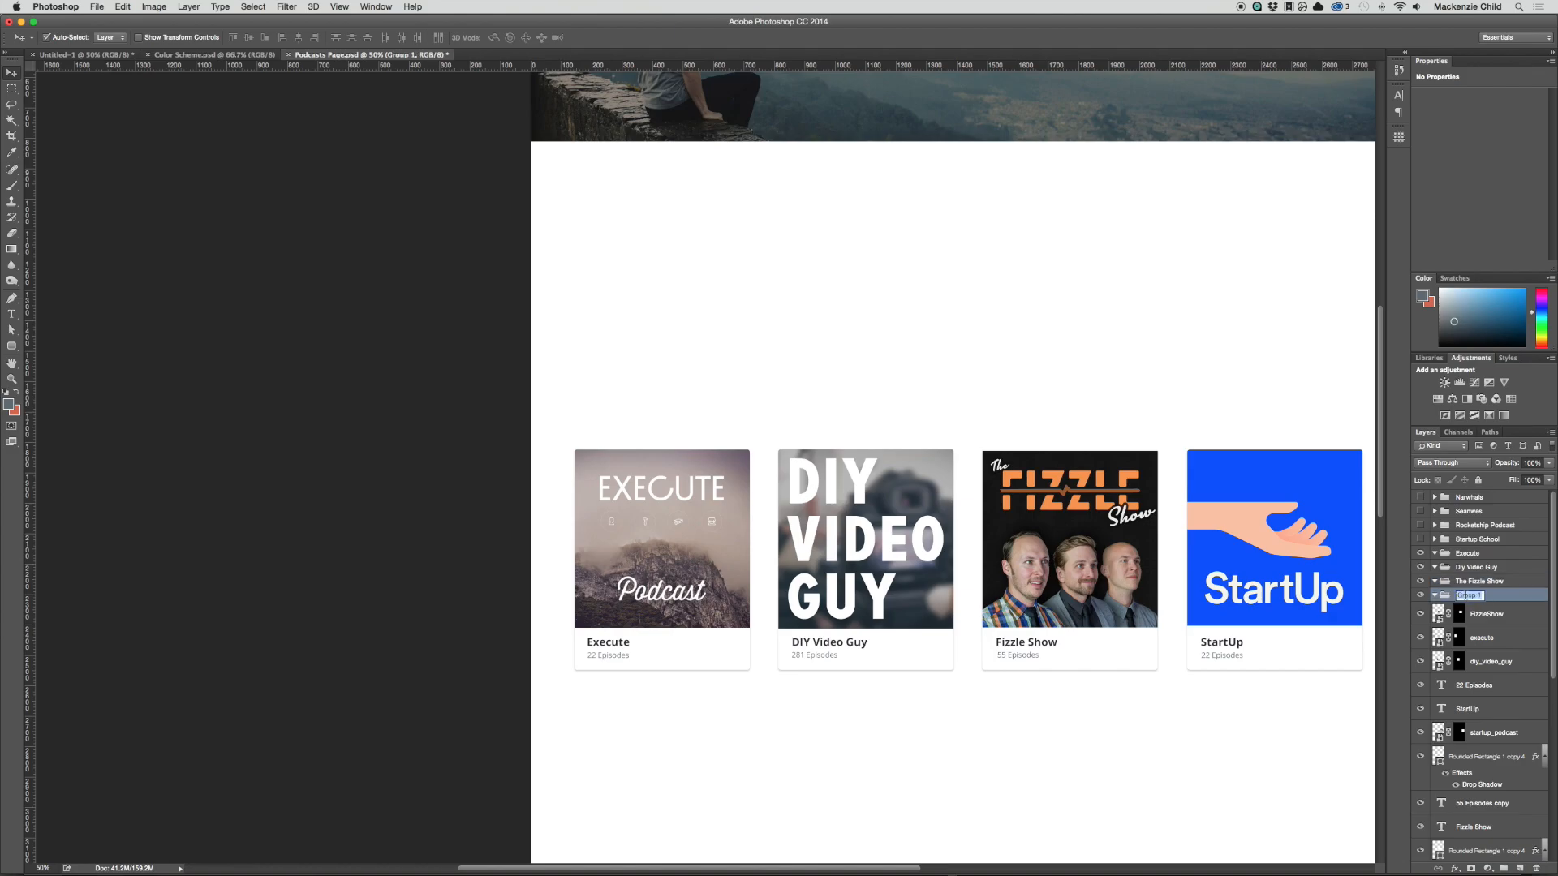
type("Startup")
key("Return")
Step: Move the Execute cover, texts and card layers into the Execute group, collapsed and hidden
left_click(609, 528)
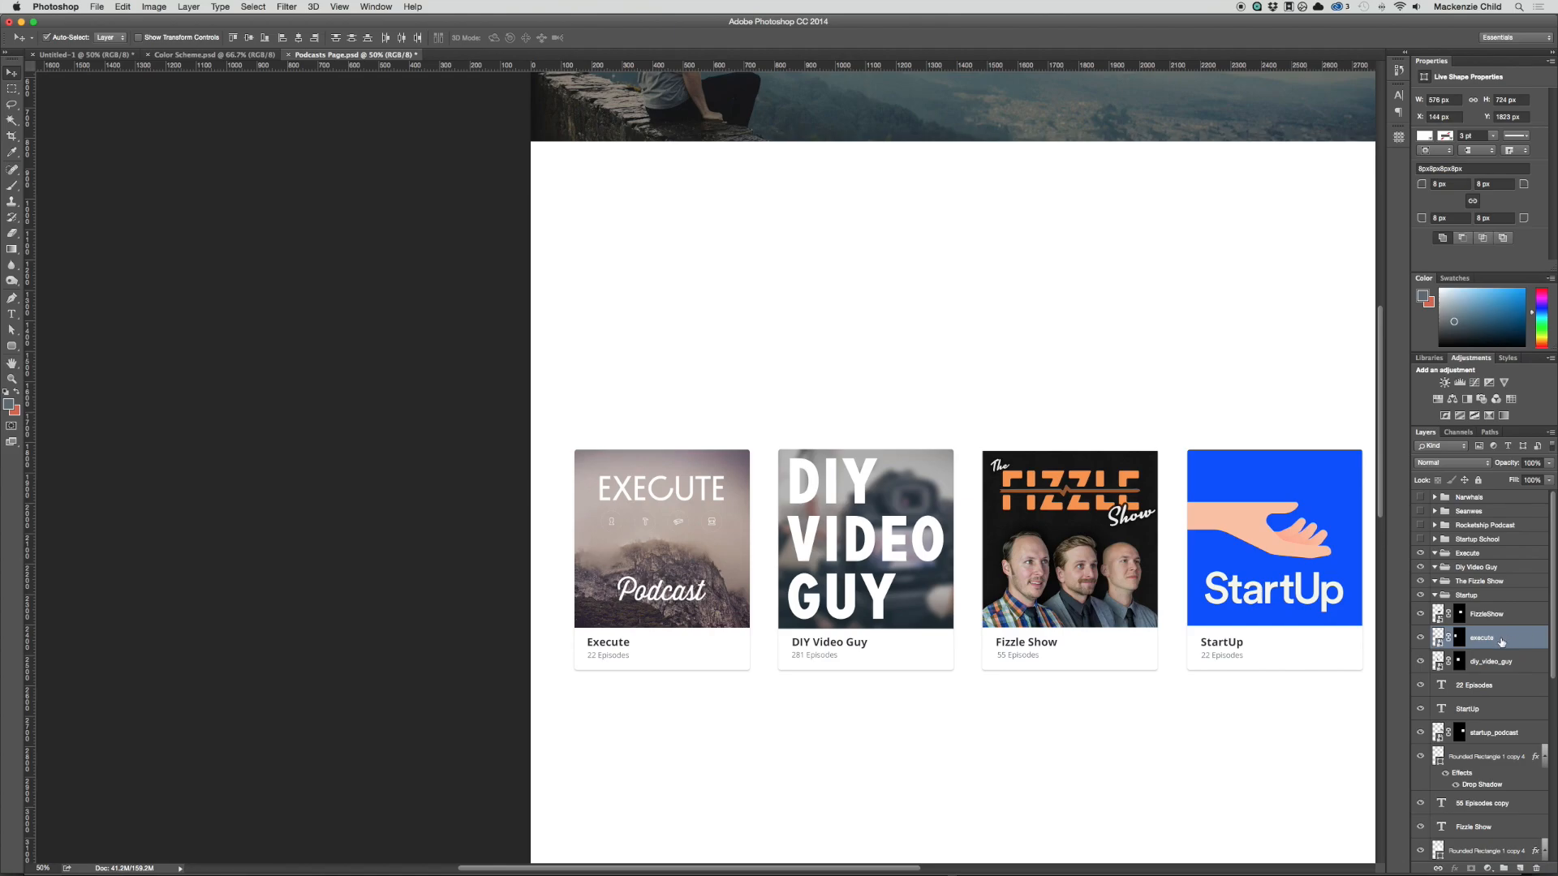
left_click_drag(1502, 642, 1434, 555)
left_click(1433, 553)
left_click(1420, 553)
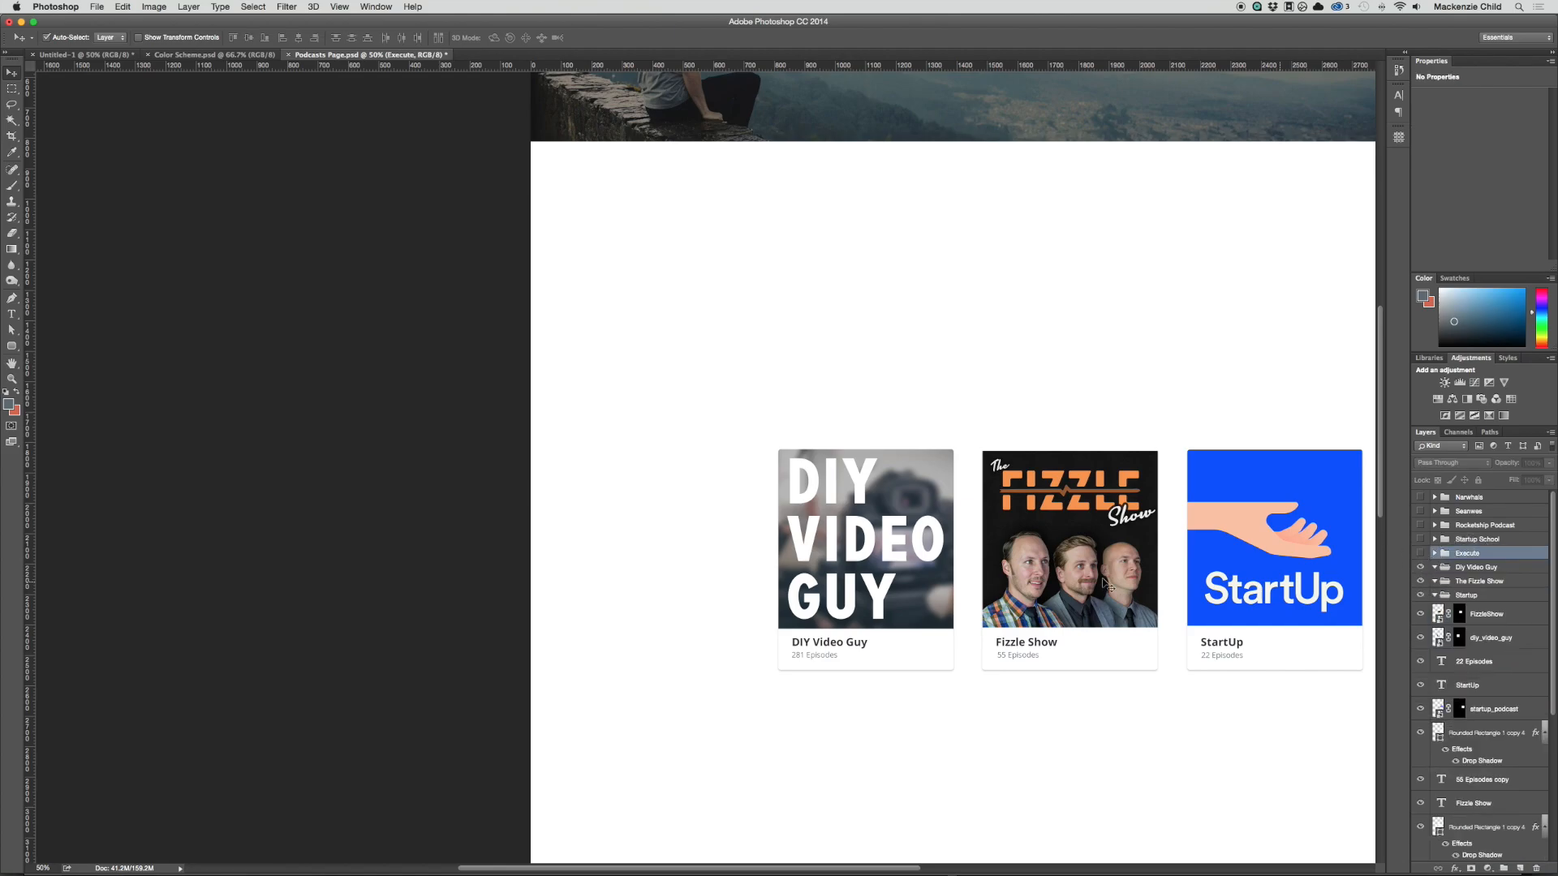
Step: Move the DIY Video Guy cover, texts and card layers into the Diy Video Guy group, collapsed and hidden
left_click_drag(721, 428, 900, 682)
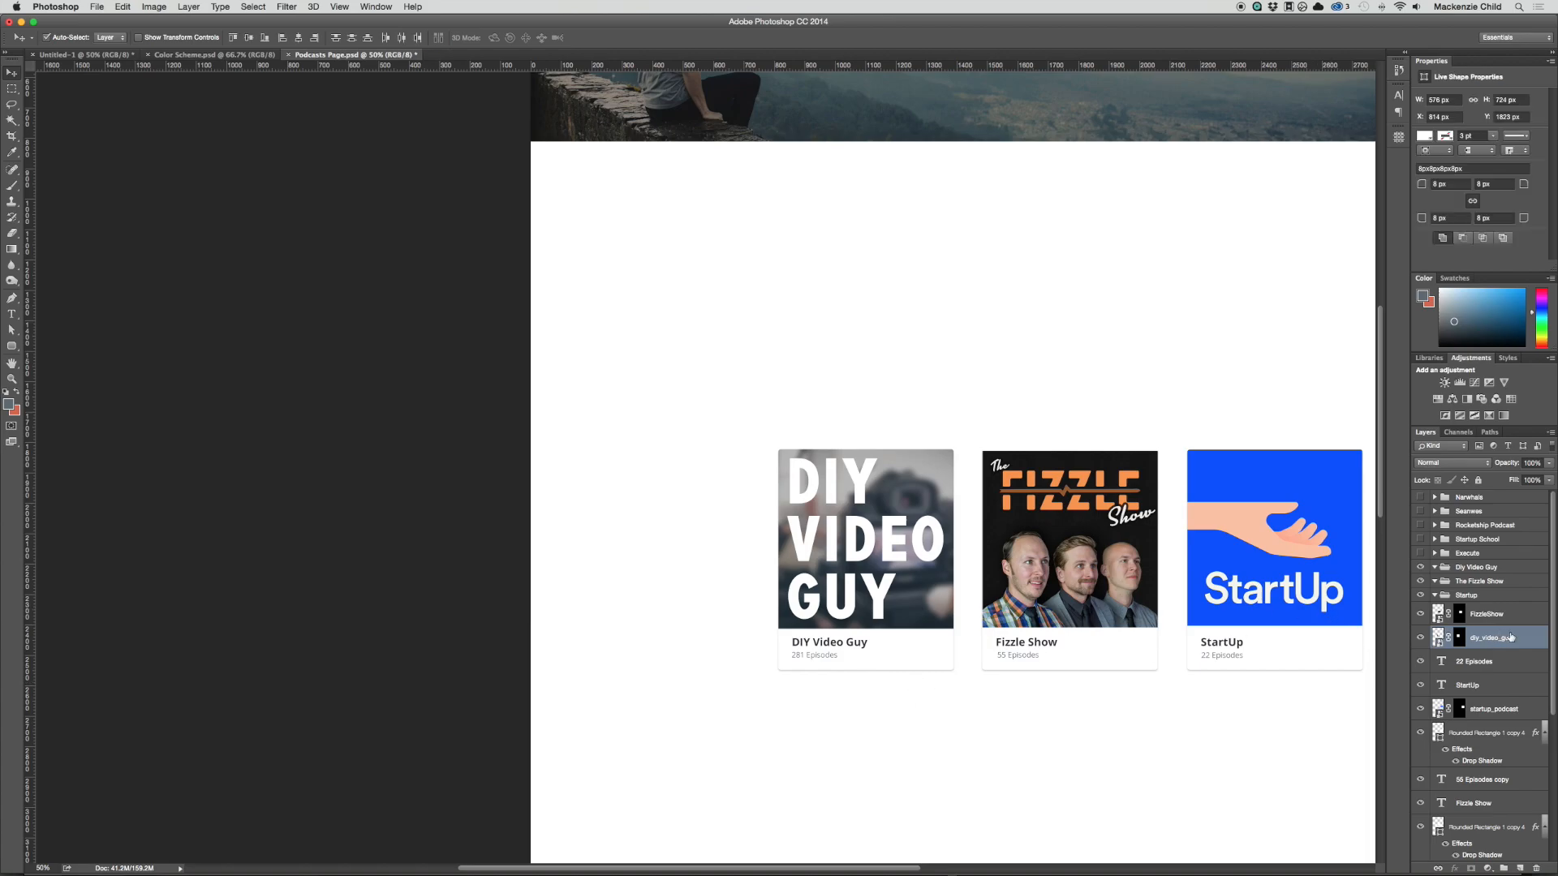
left_click_drag(1511, 637, 1507, 573)
left_click(1435, 567)
left_click(1434, 570)
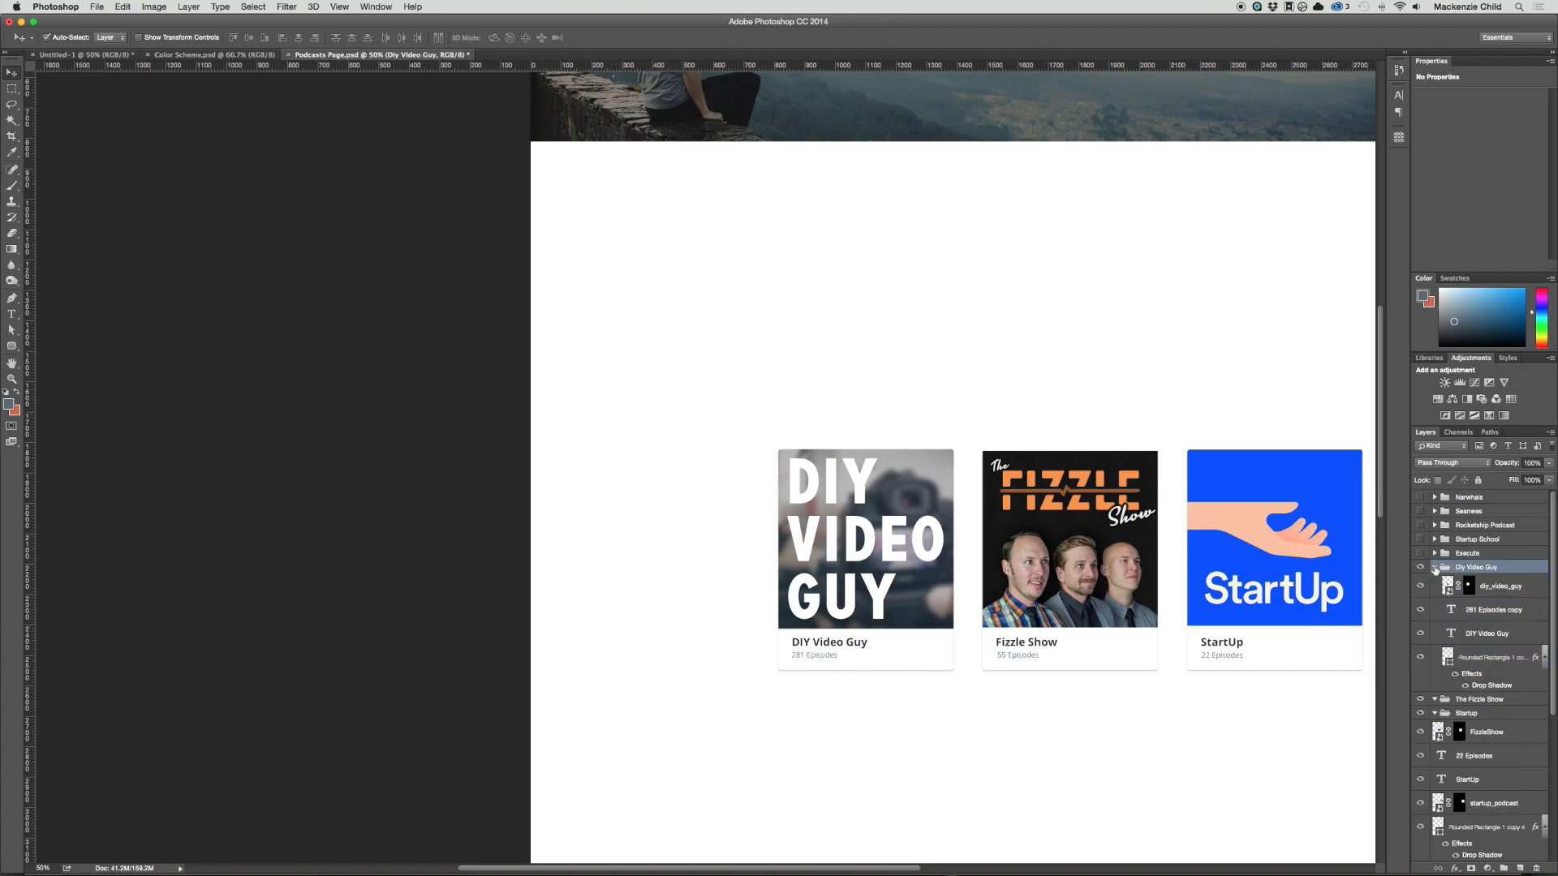
left_click(1434, 570)
left_click(1420, 567)
Step: Move the Fizzle Show cover, texts and card layers into The Fizzle Show group, collapsed and hidden
left_click_drag(892, 448, 1144, 694)
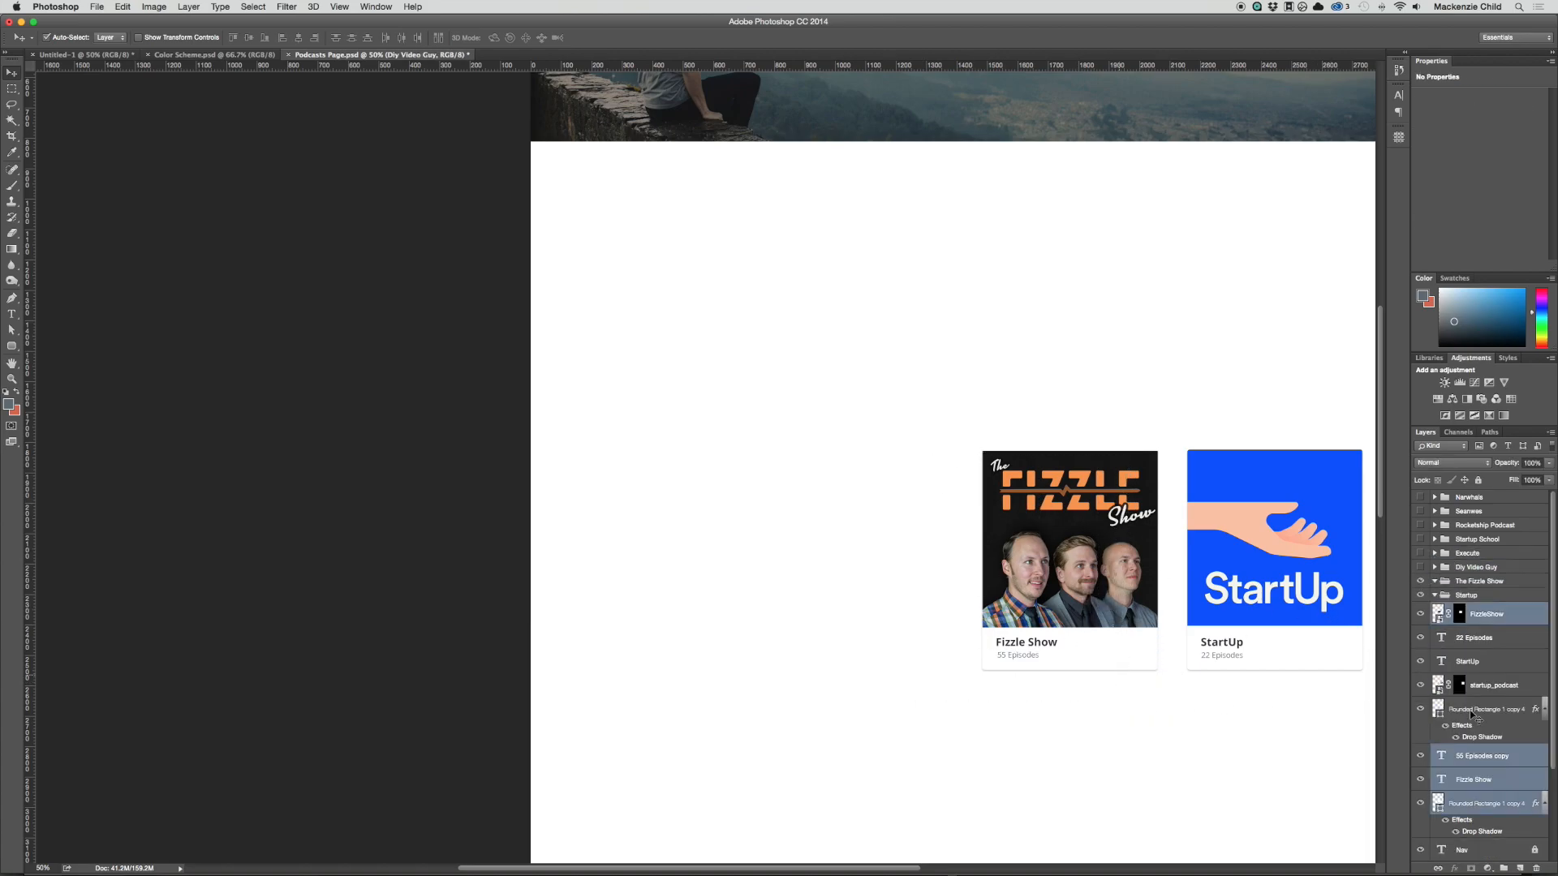
left_click_drag(1471, 714, 1441, 587)
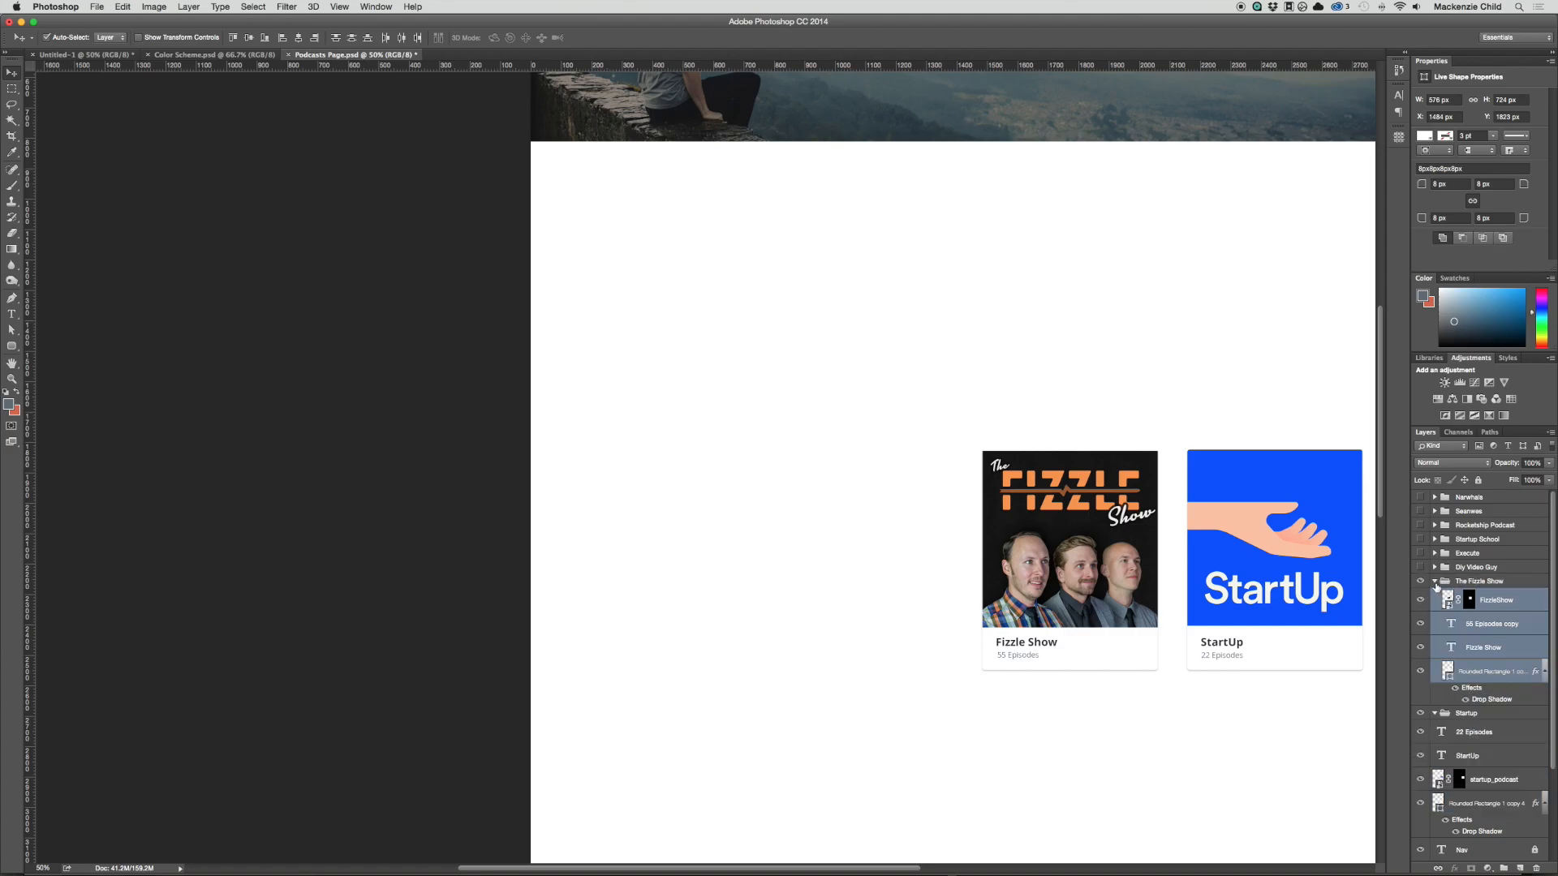
left_click(1435, 581)
left_click(1420, 581)
Step: Move the StartUp texts, cover and card layers into the collapsed Startup group and make all eight podcast groups visible again
left_click_drag(985, 445, 1390, 670)
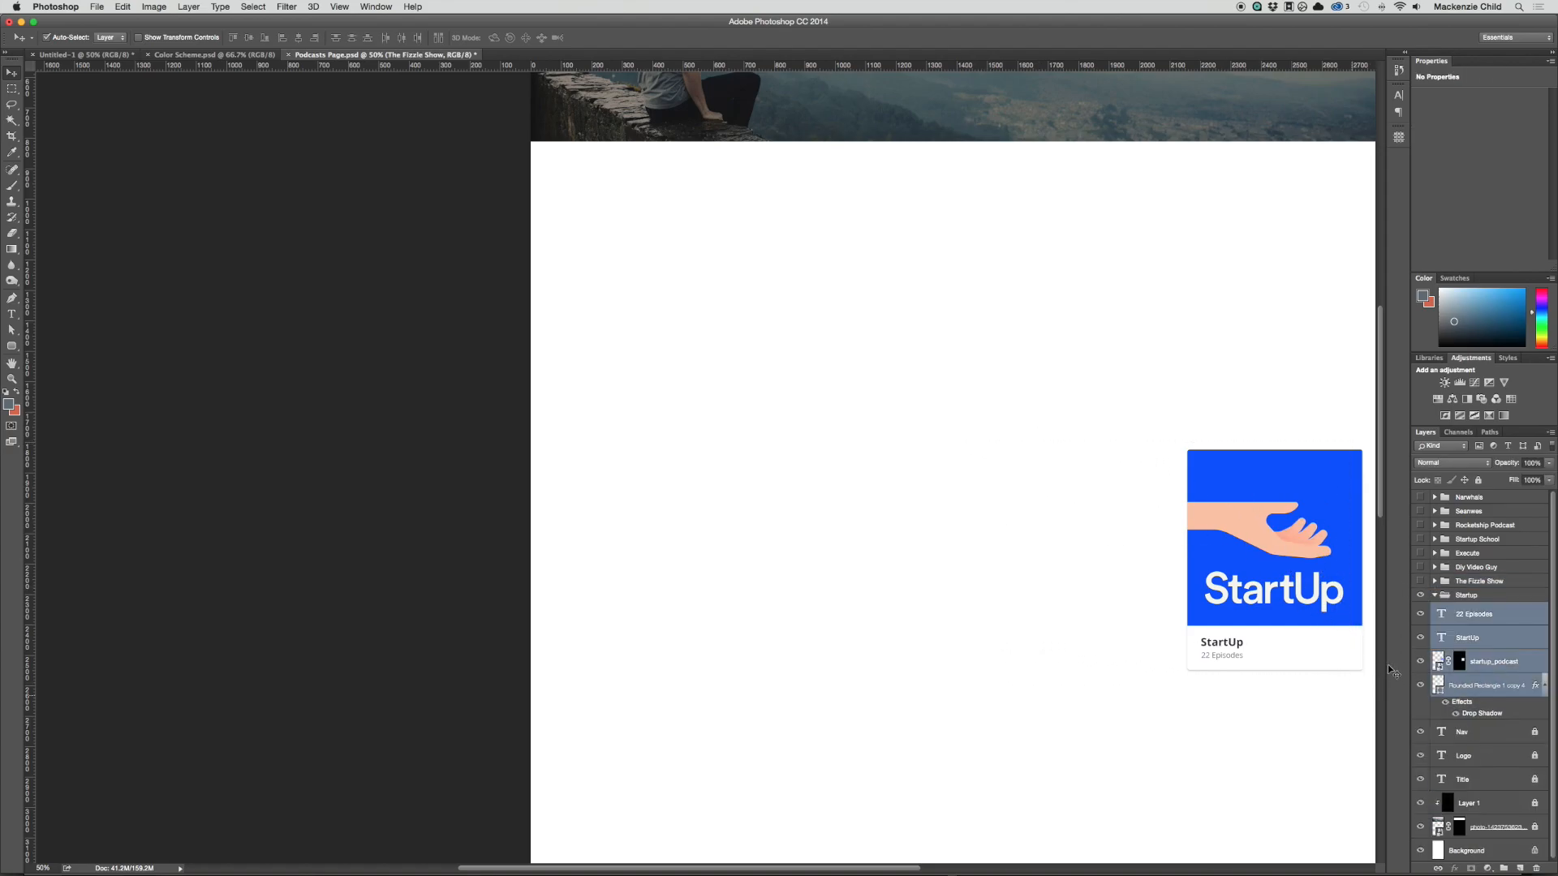
left_click_drag(1454, 614, 1420, 496)
left_click(1434, 596)
left_click(1418, 595)
left_click_drag(1200, 436, 1079, 482)
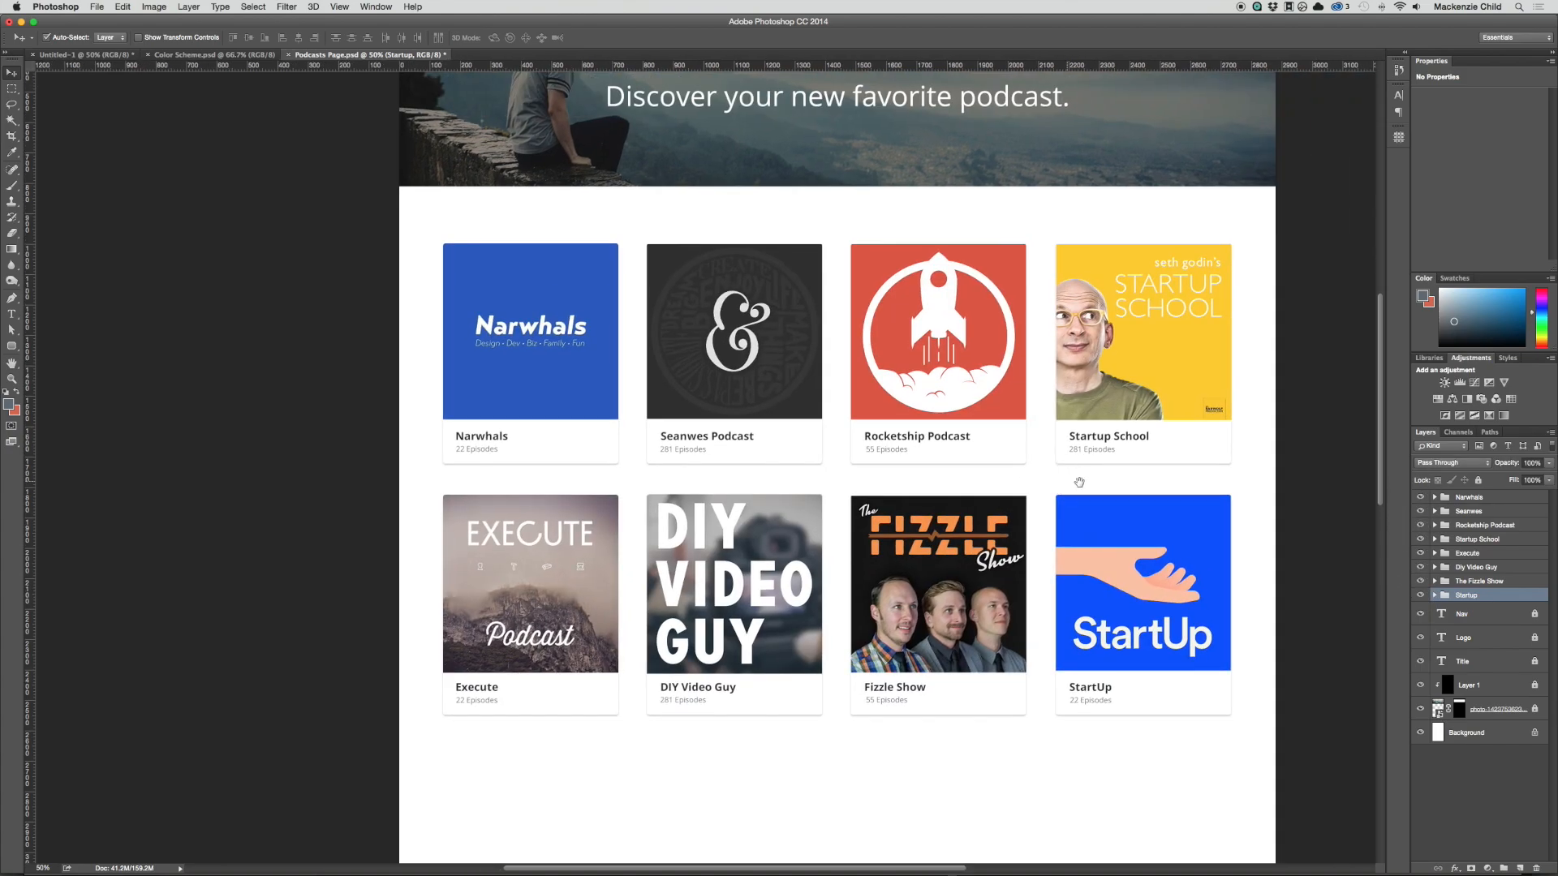
Step: Create a new layer group above the Narwhals group and name it "Podcasts"
left_click(1494, 498)
left_click(1504, 868)
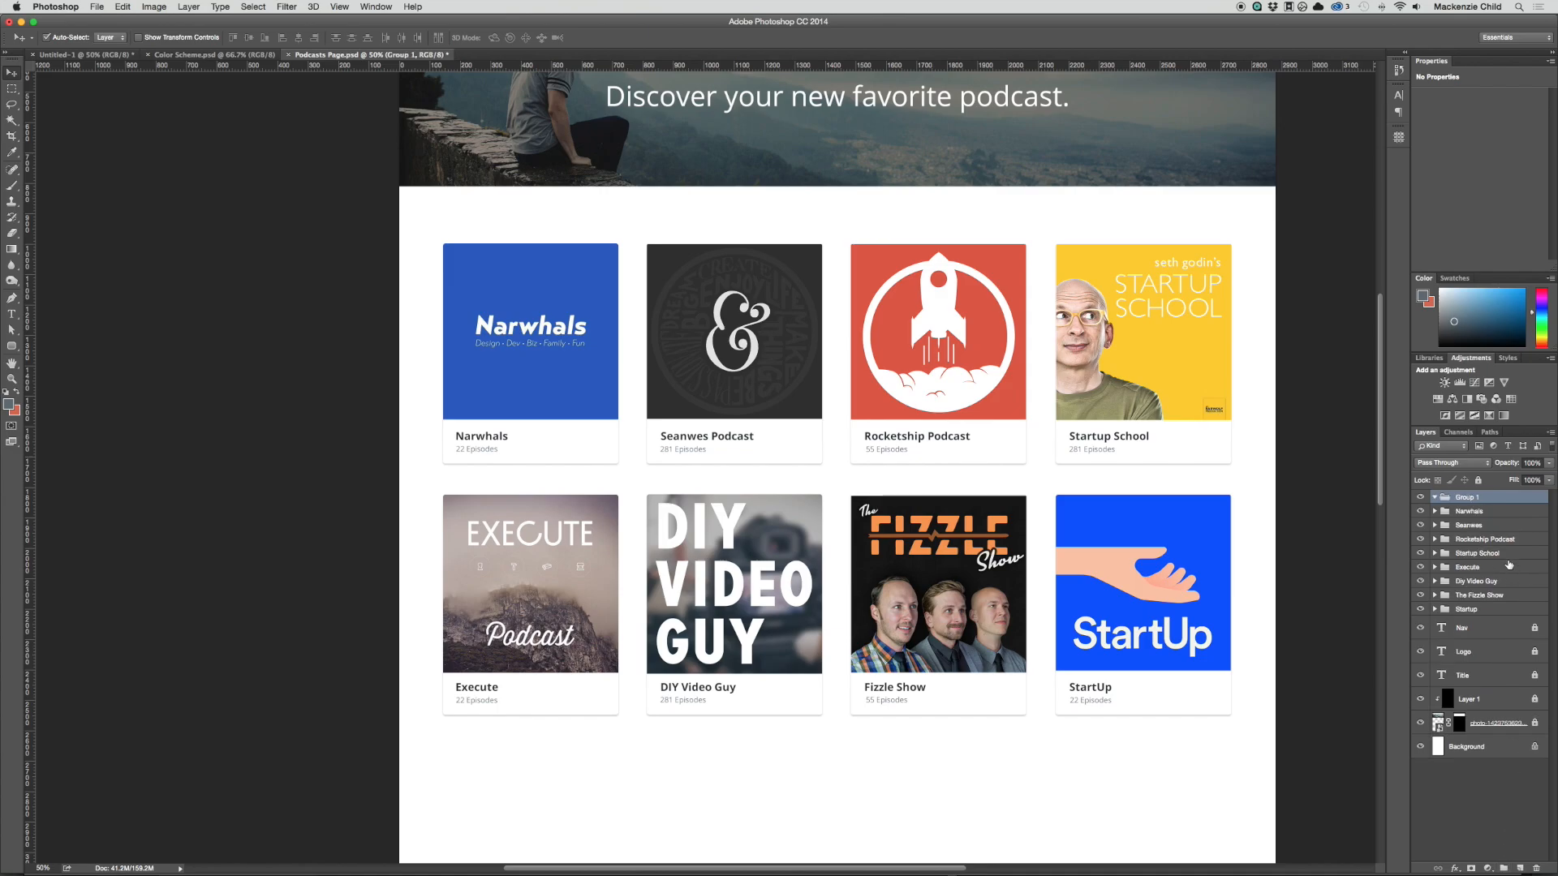
double_click(1465, 498)
type("Podcasts")
key("Return")
Step: Move all eight podcast groups, from Narwhals to Startup, into the Podcasts group and collapse it
left_click(1461, 511)
left_click(1467, 609, "shift")
left_click_drag(1466, 512, 1466, 498)
left_click(1433, 498)
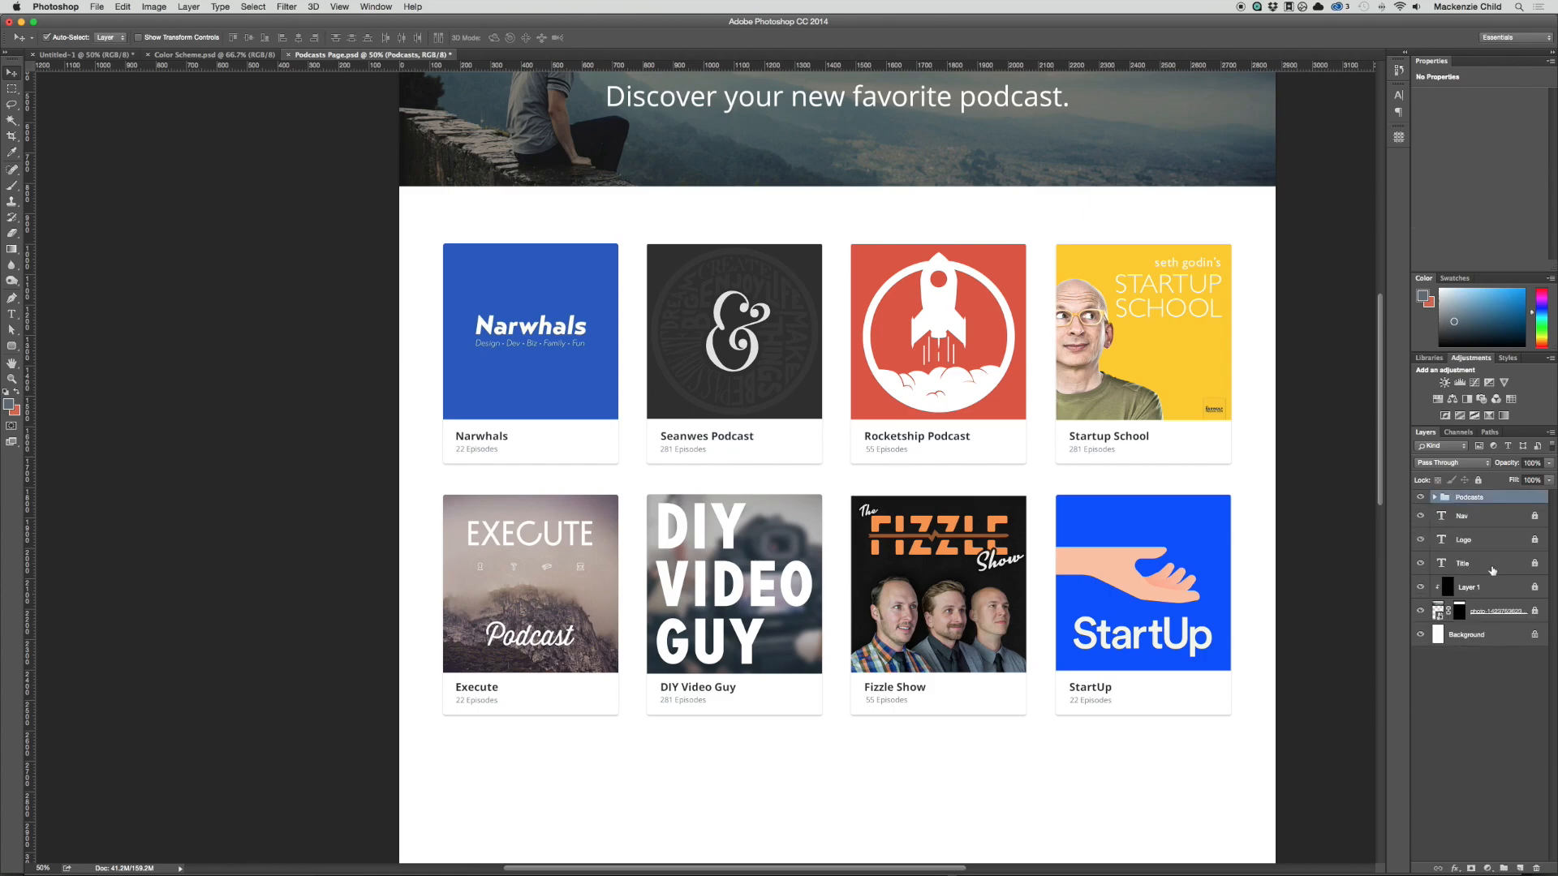
Step: Duplicate the first row of four podcast cards, Narwhals to Startup School, below the second row as a third row
scroll(997, 404, "up", 5)
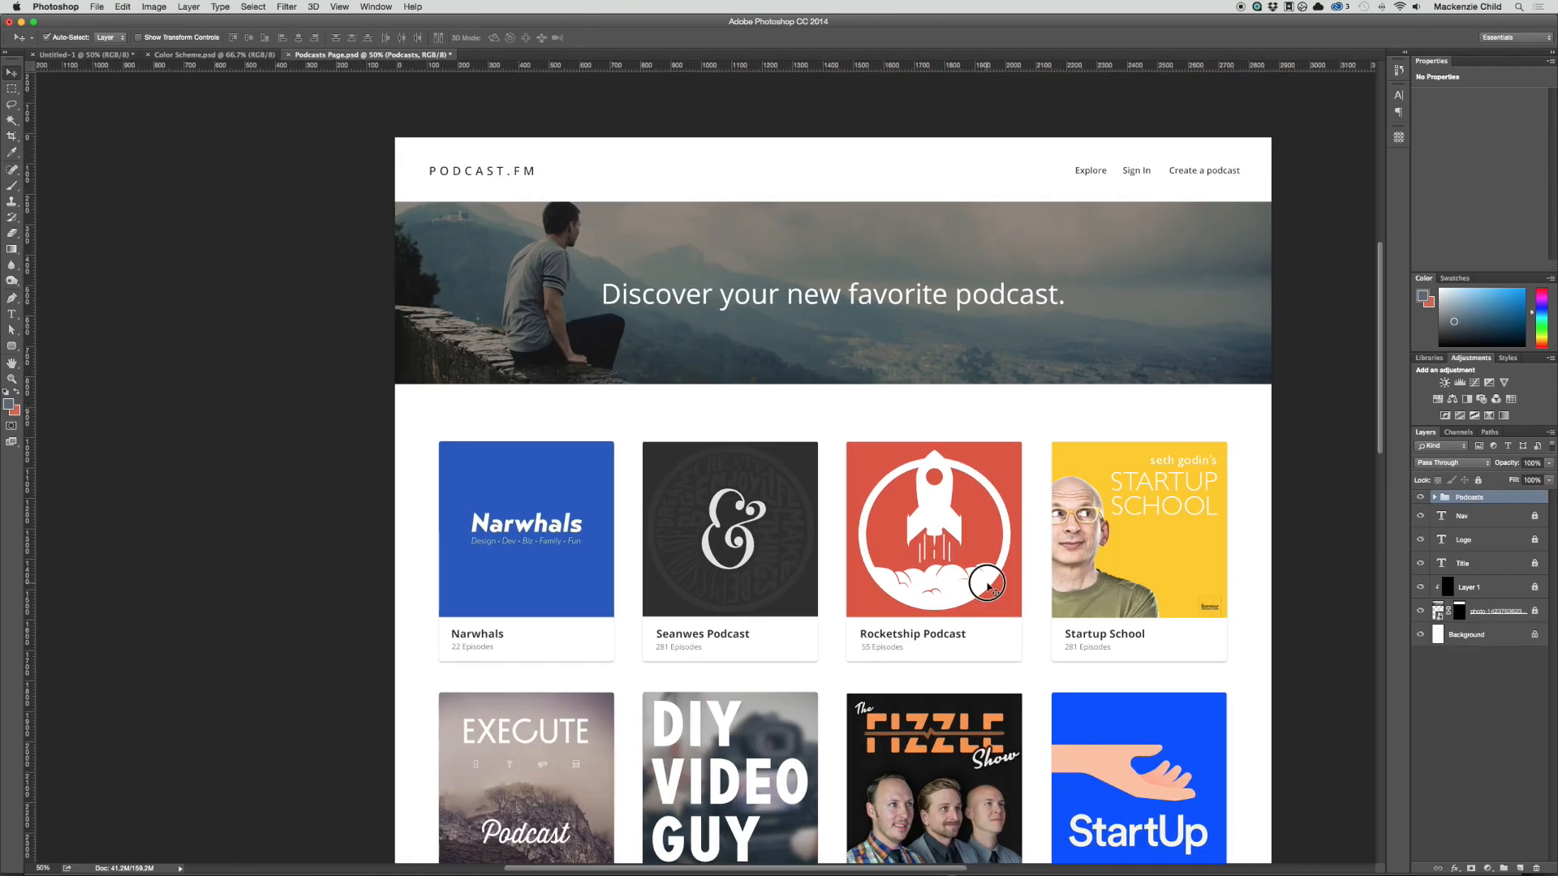
left_click_drag(953, 564, 935, 542)
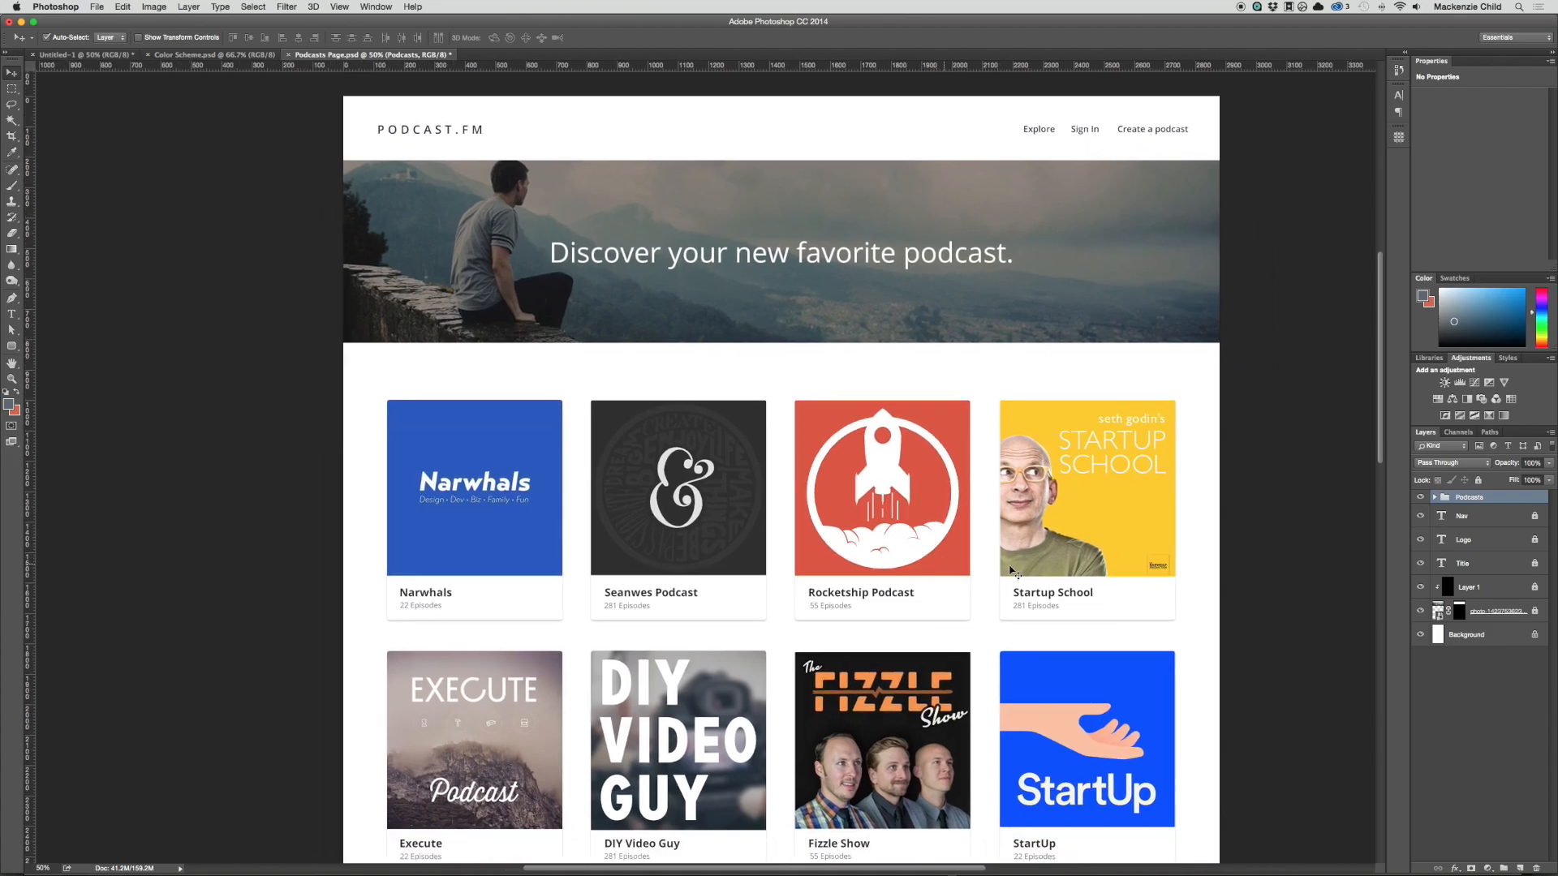
scroll(1018, 572, "down", 1)
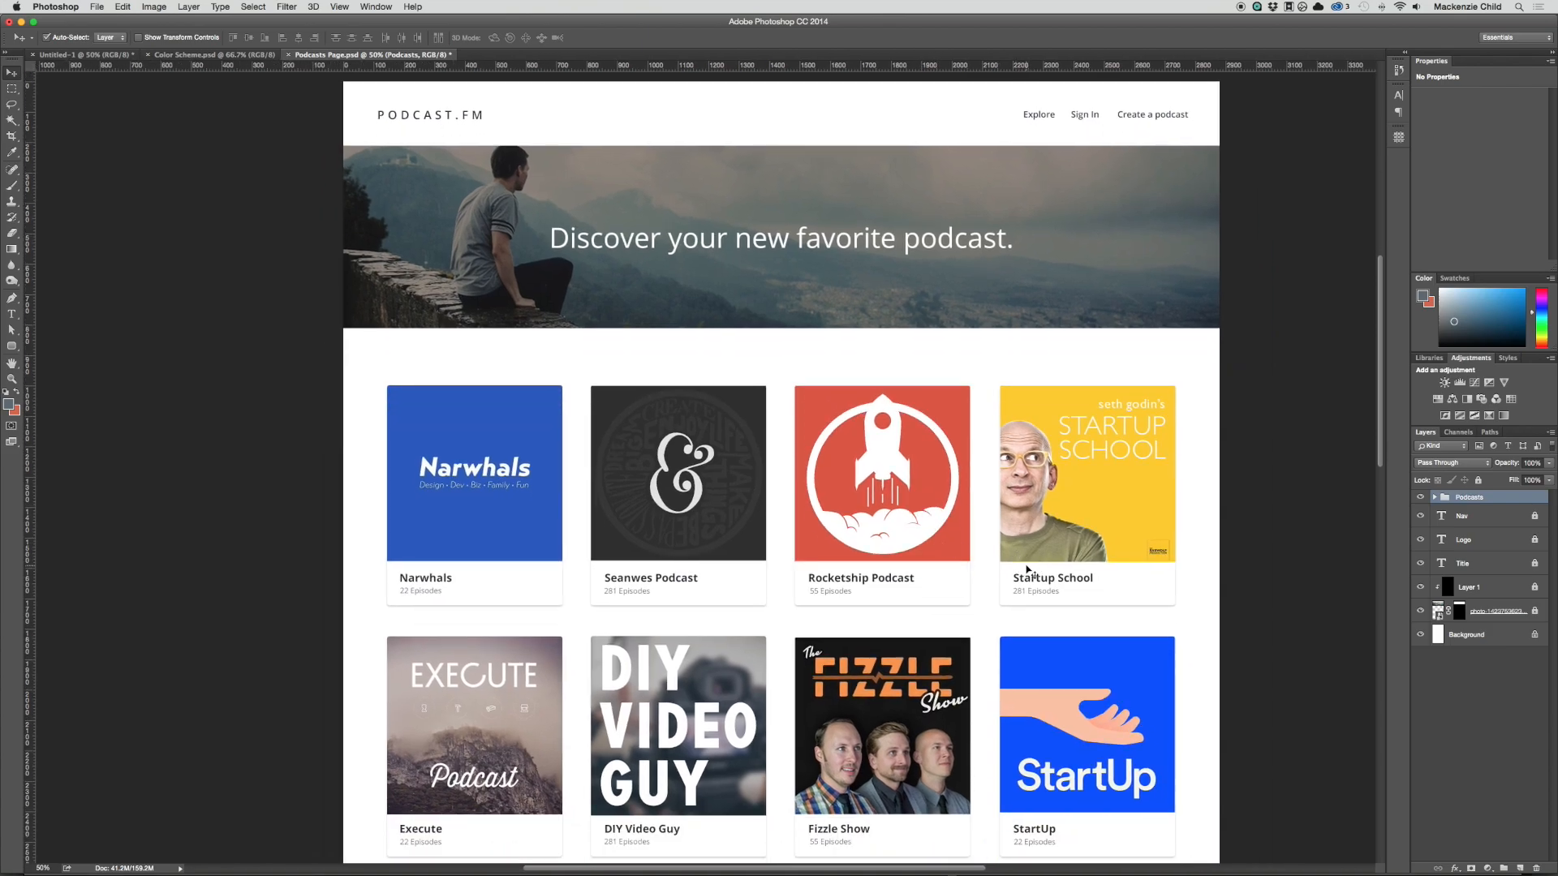
scroll(1027, 570, "down", 2)
scroll(1027, 570, "down", 15)
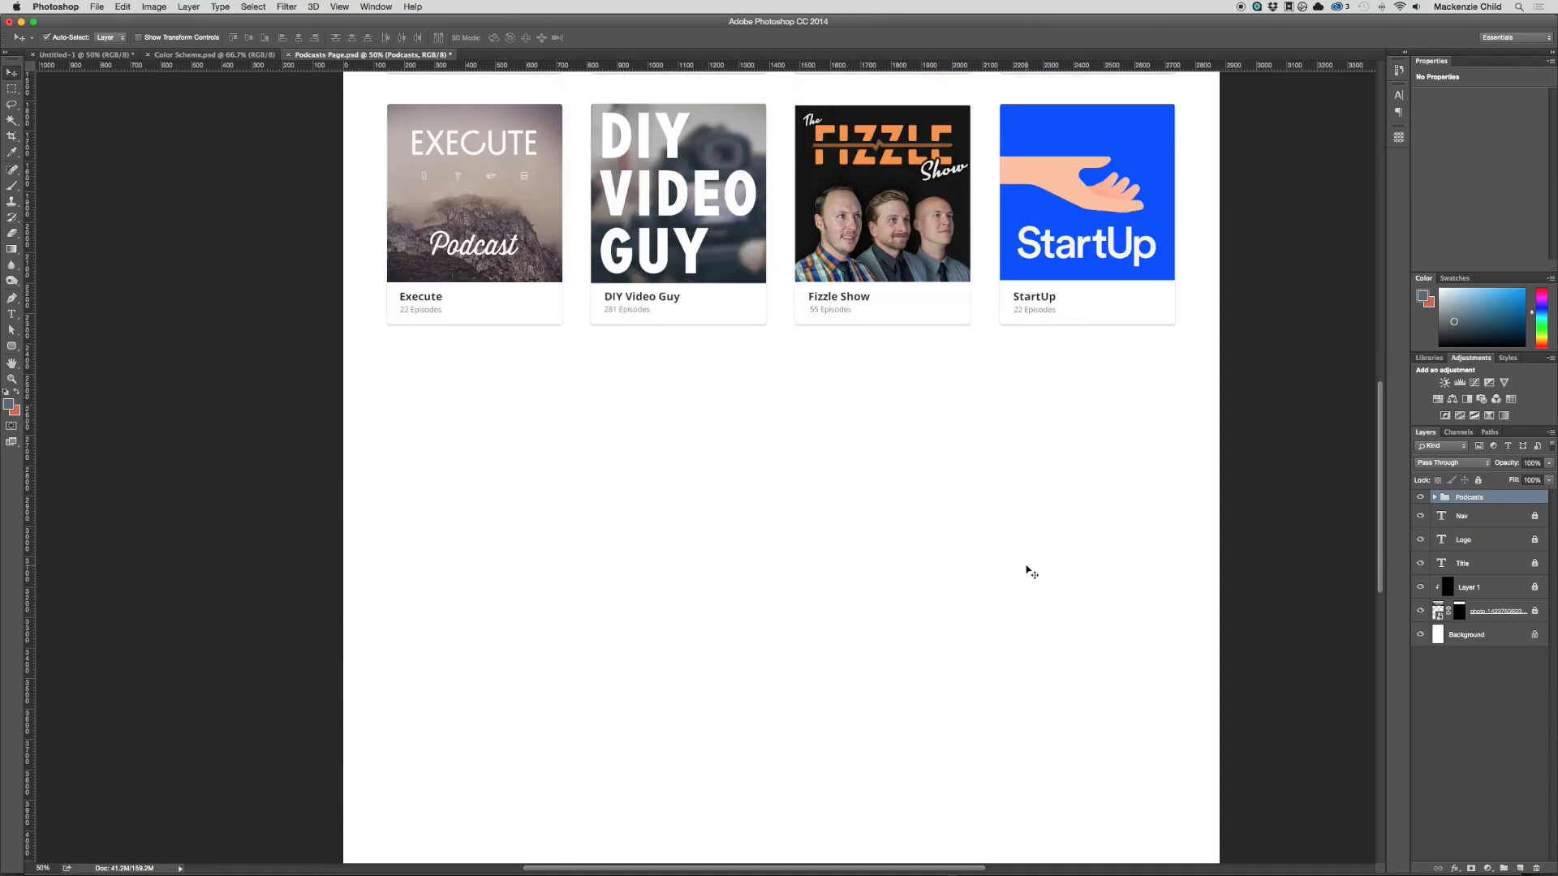
scroll(1027, 571, "up", 10)
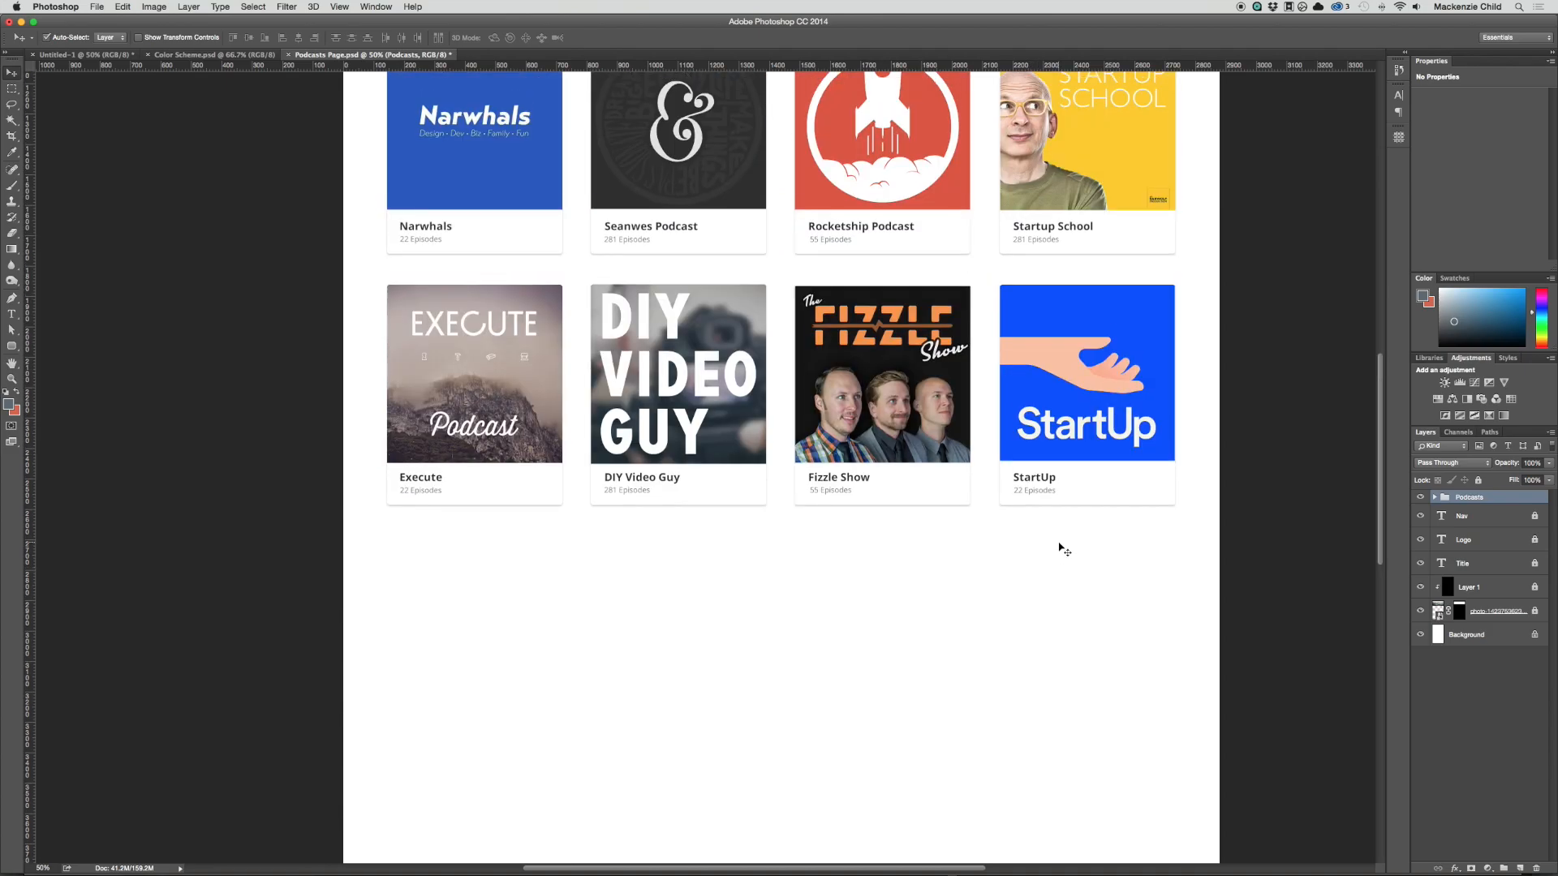
left_click_drag(354, 174, 1129, 410)
scroll(1117, 388, "down", 2)
scroll(1118, 388, "down", 1)
left_click_drag(1120, 313, 1130, 812)
Step: Deselect the copied layers and collapse the expanded card groups as well as the Podcasts group
left_click(1274, 698)
left_click(1444, 512)
left_click(1444, 526)
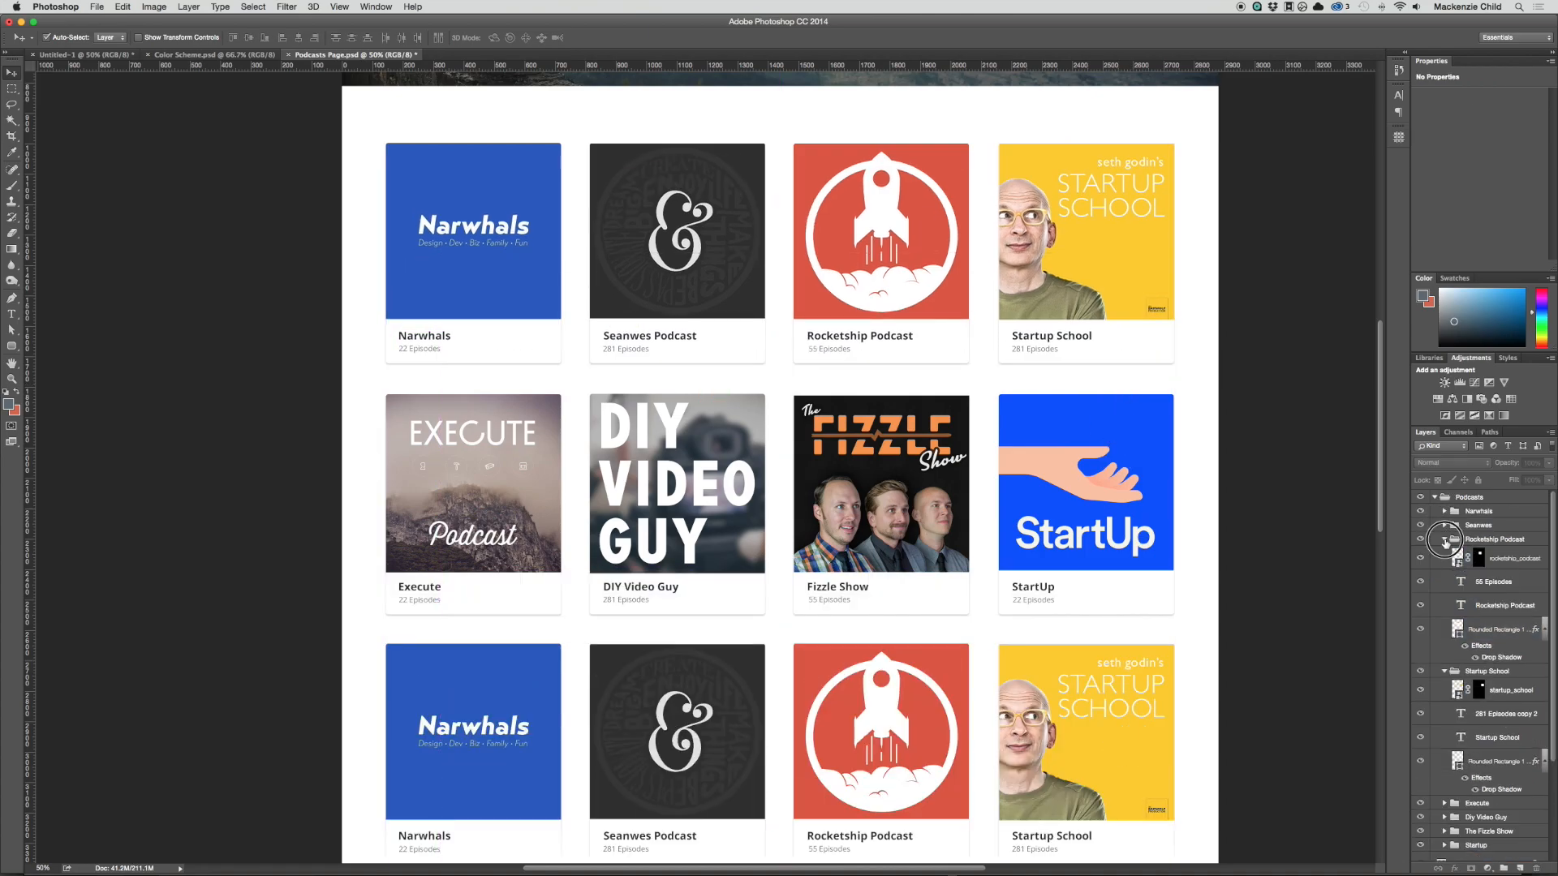
left_click(1444, 539)
left_click(1444, 555)
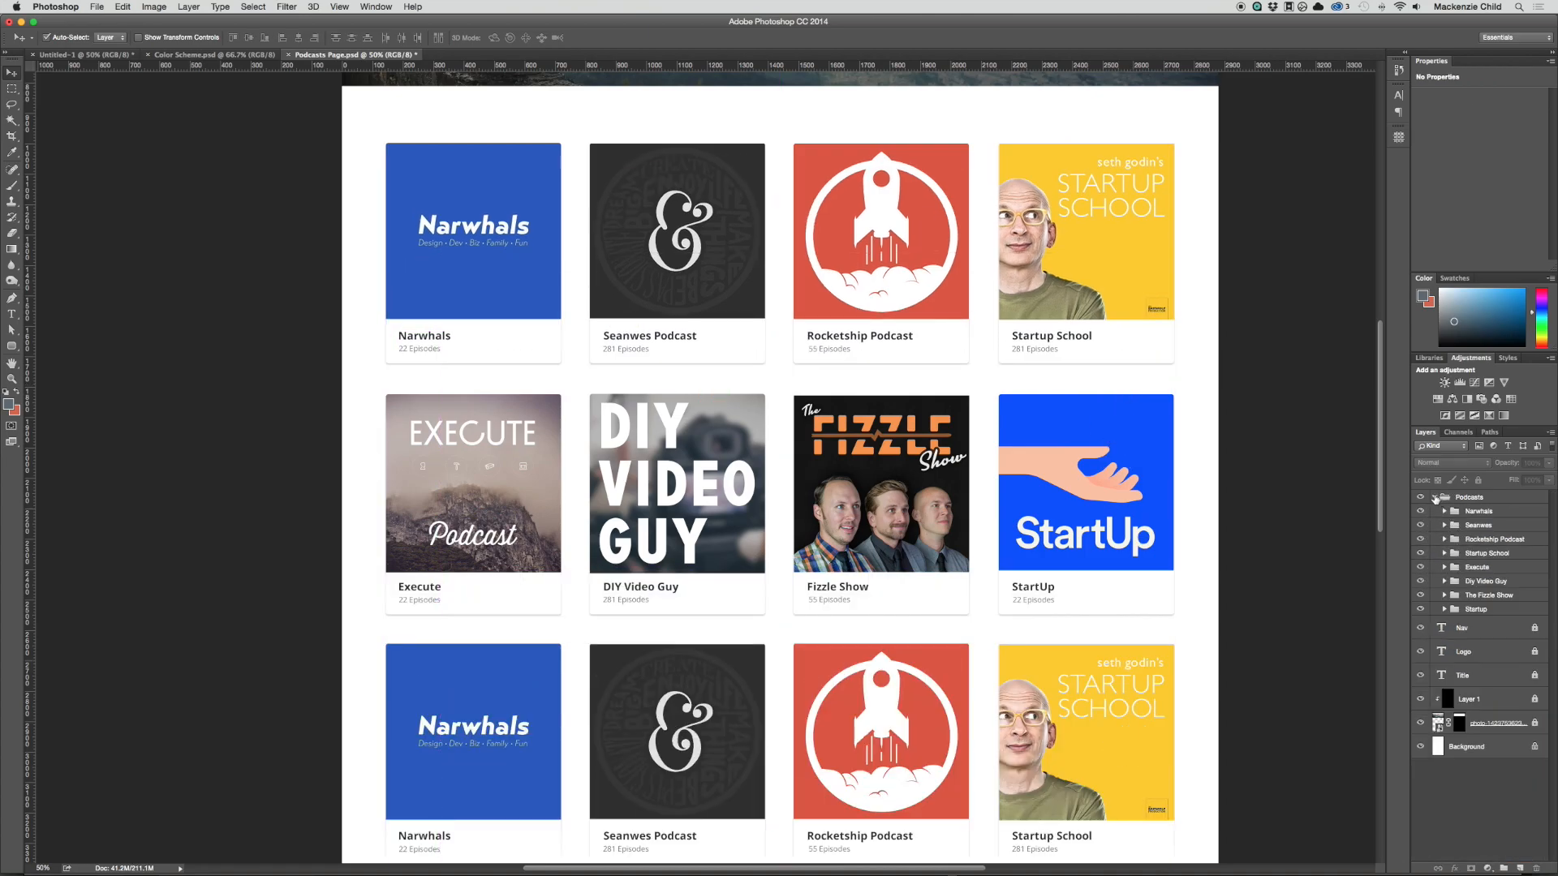
left_click(1435, 498)
Step: Draw a rounded square about 78 by 78 px with 5 px corners below the third card row and remove its stroke
scroll(1208, 422, "down", 10)
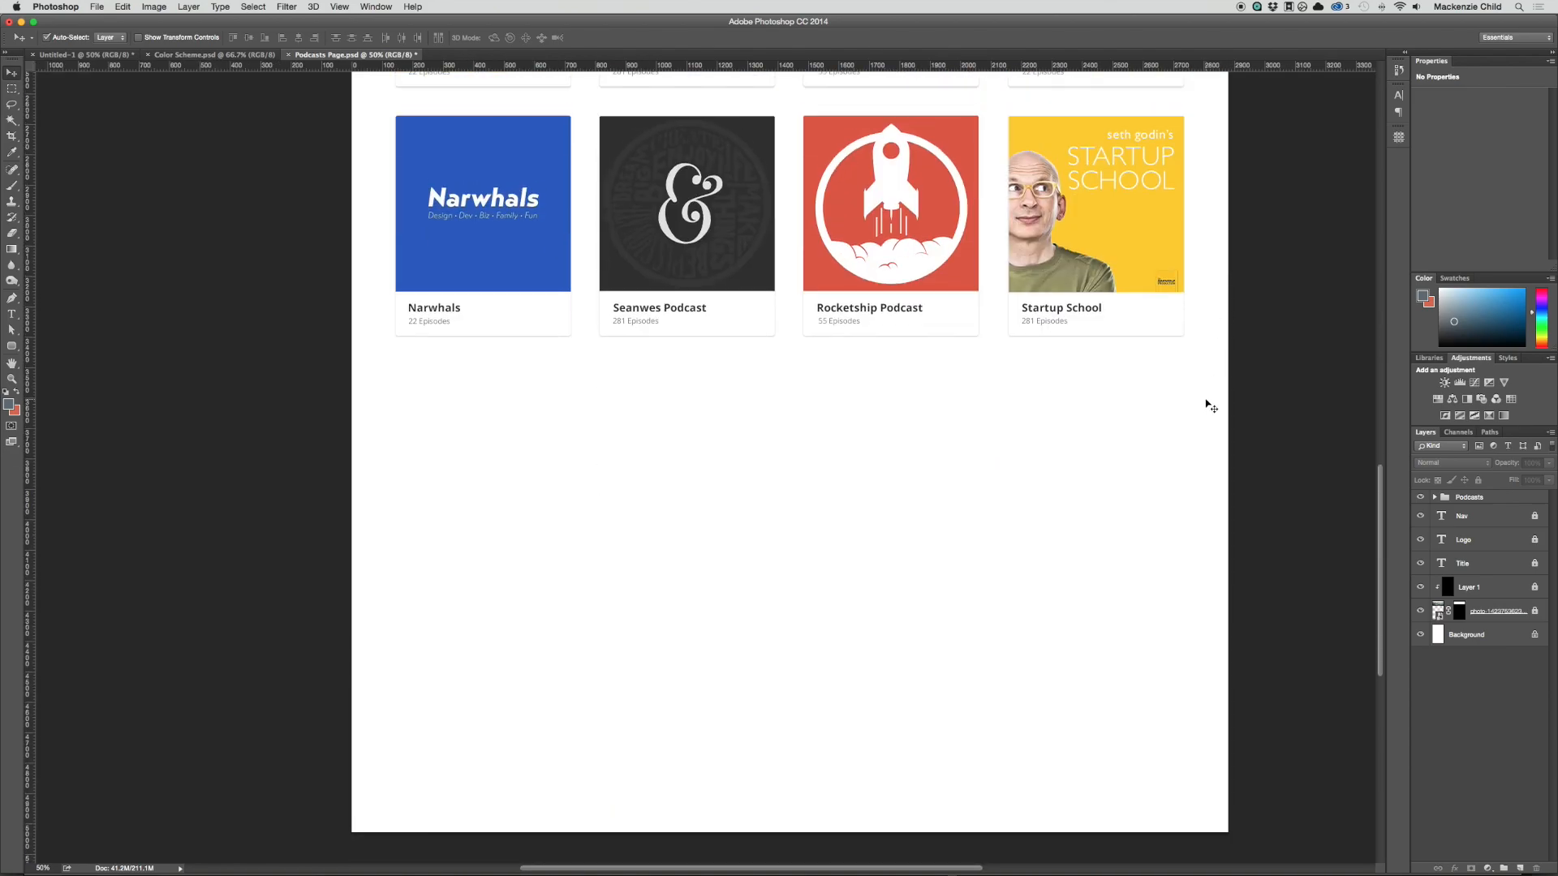
scroll(1210, 405, "up", 9)
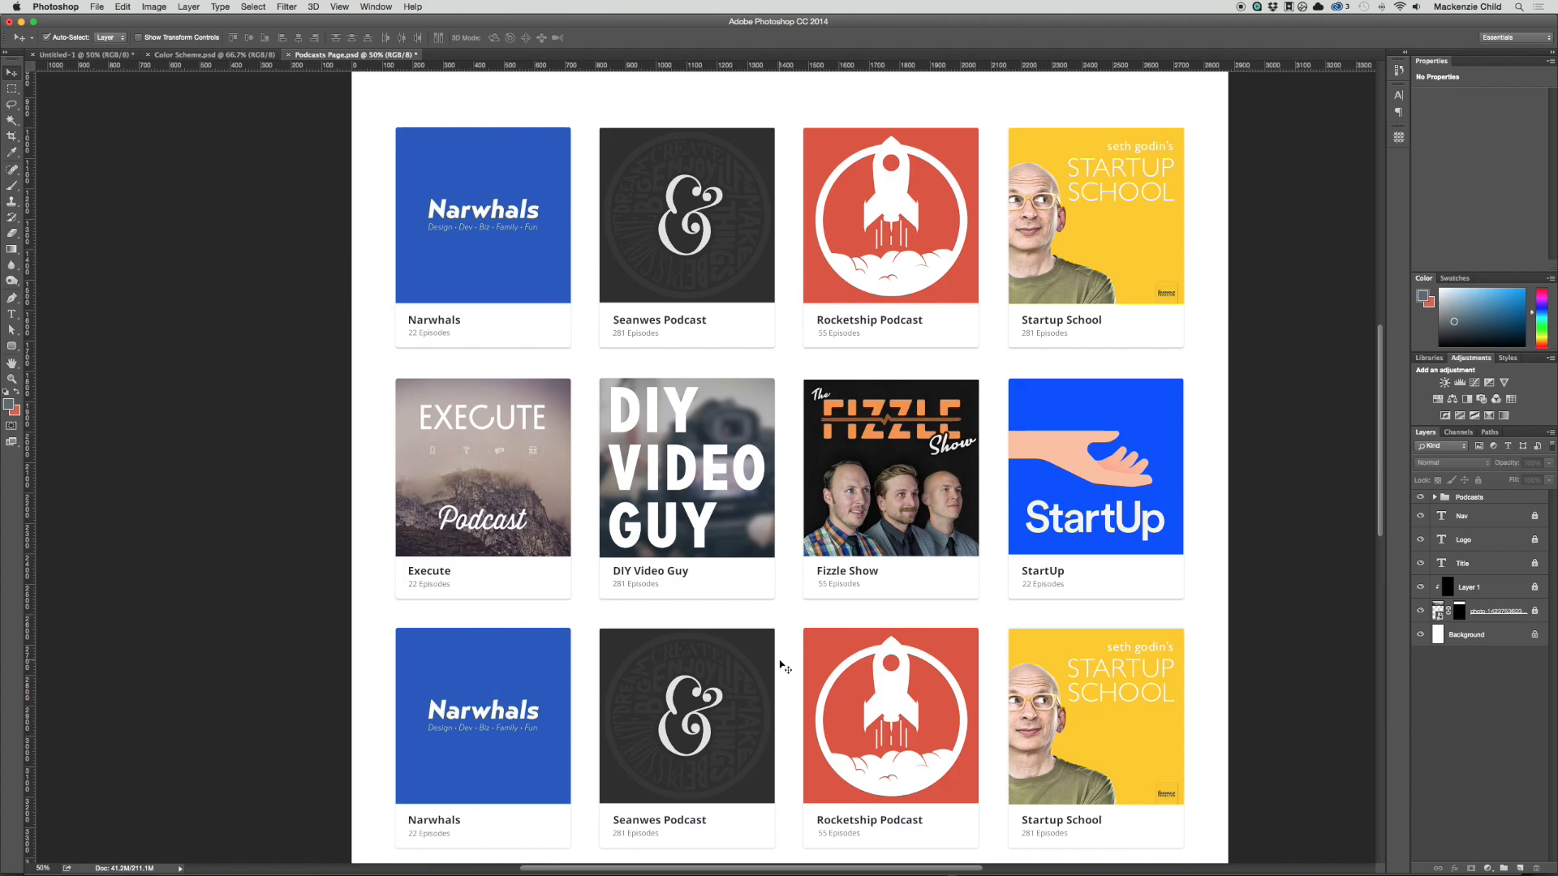
scroll(784, 667, "up", 5)
scroll(865, 667, "down", 5)
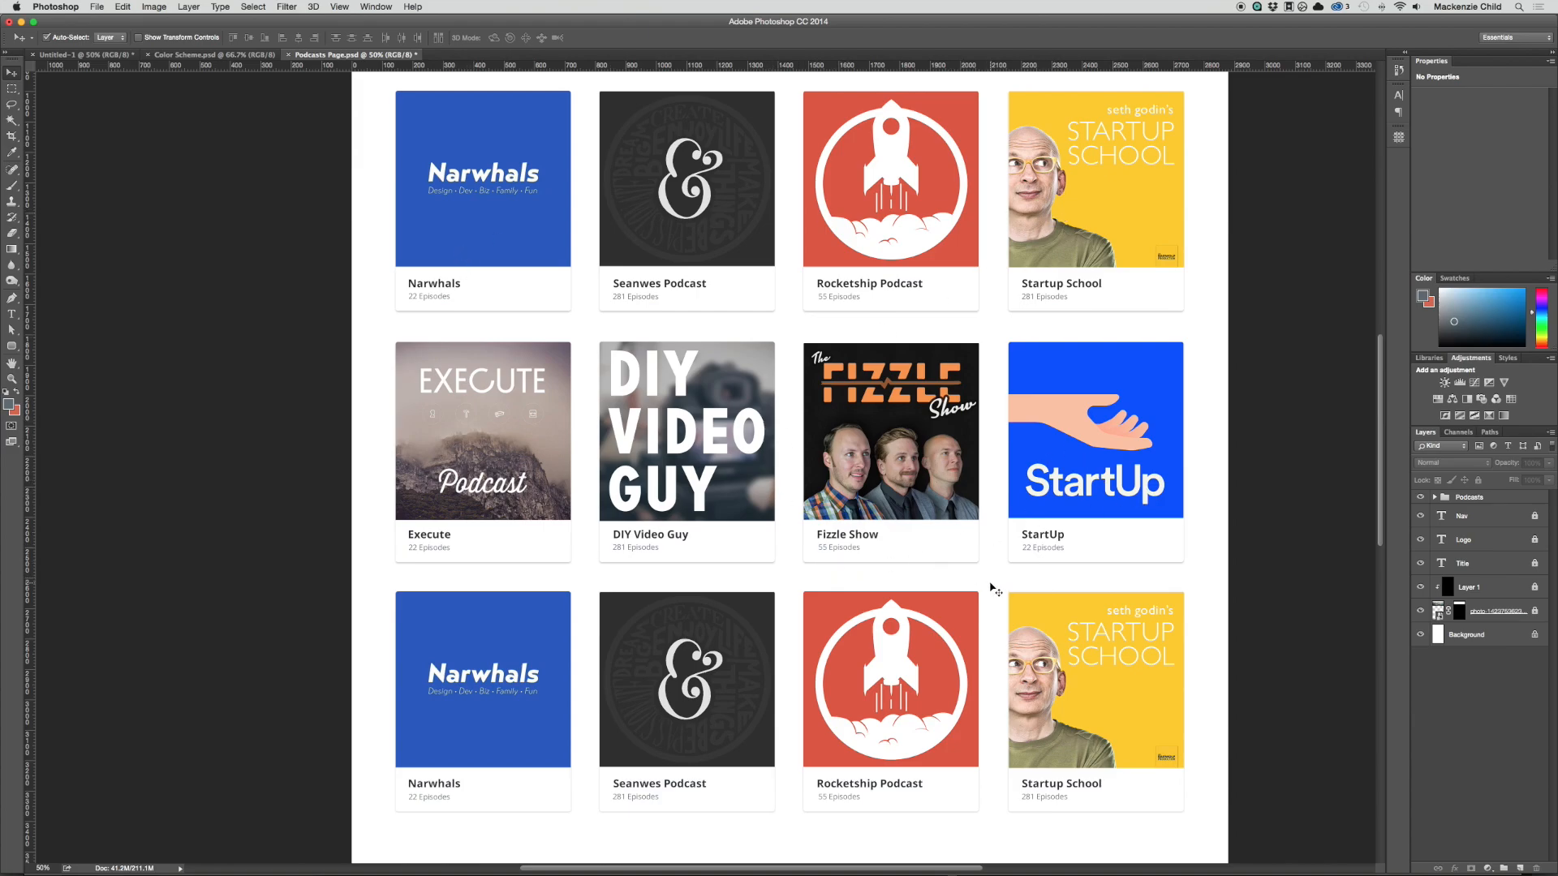
scroll(996, 590, "down", 1)
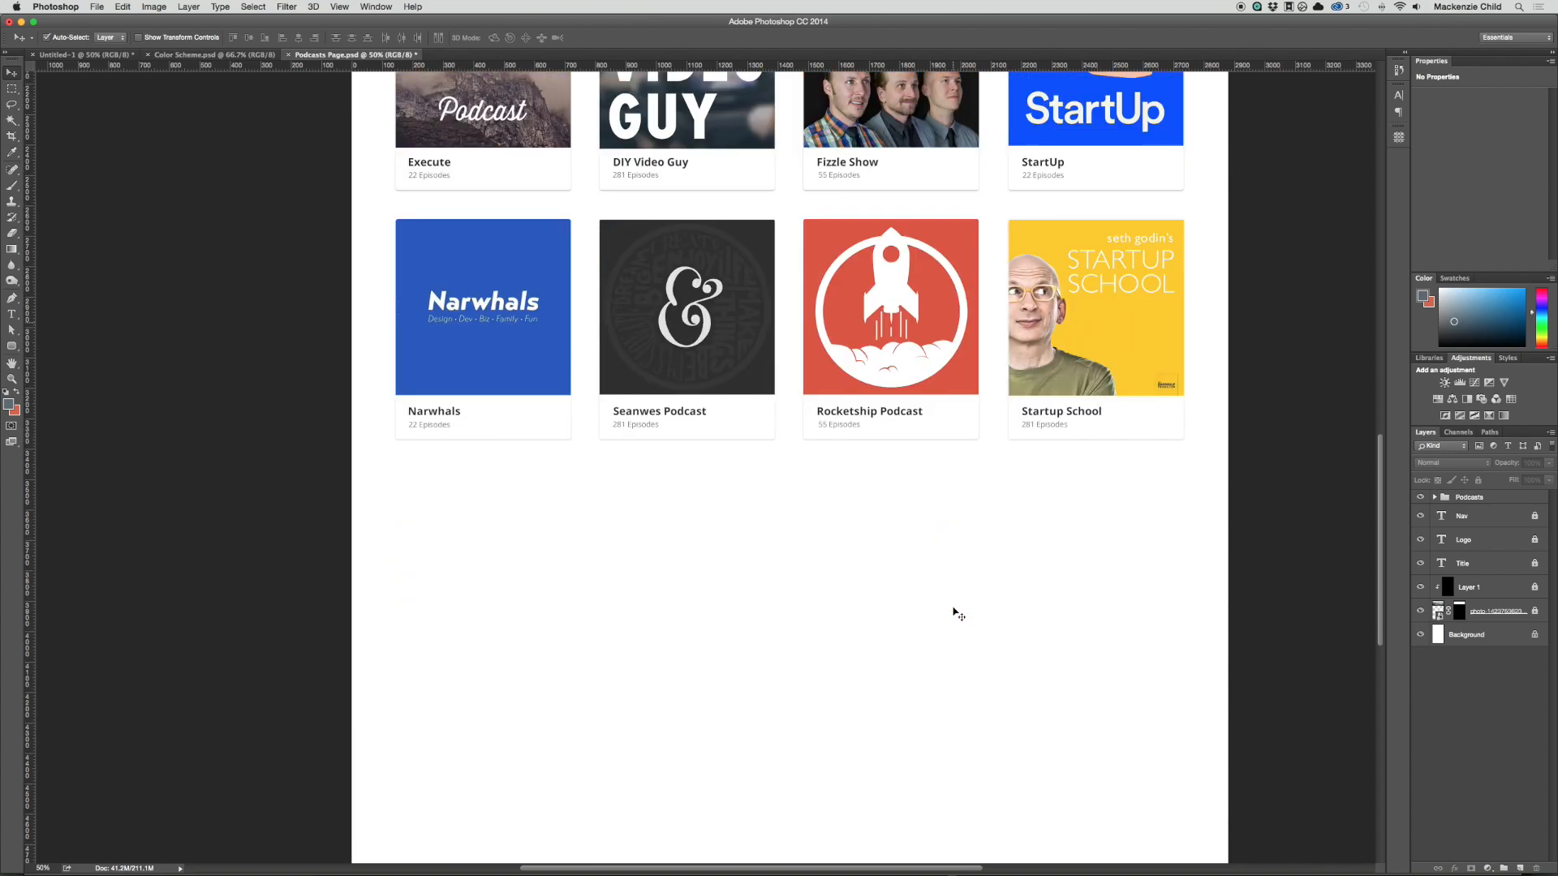
scroll(953, 613, "down", 5)
scroll(957, 614, "up", 1)
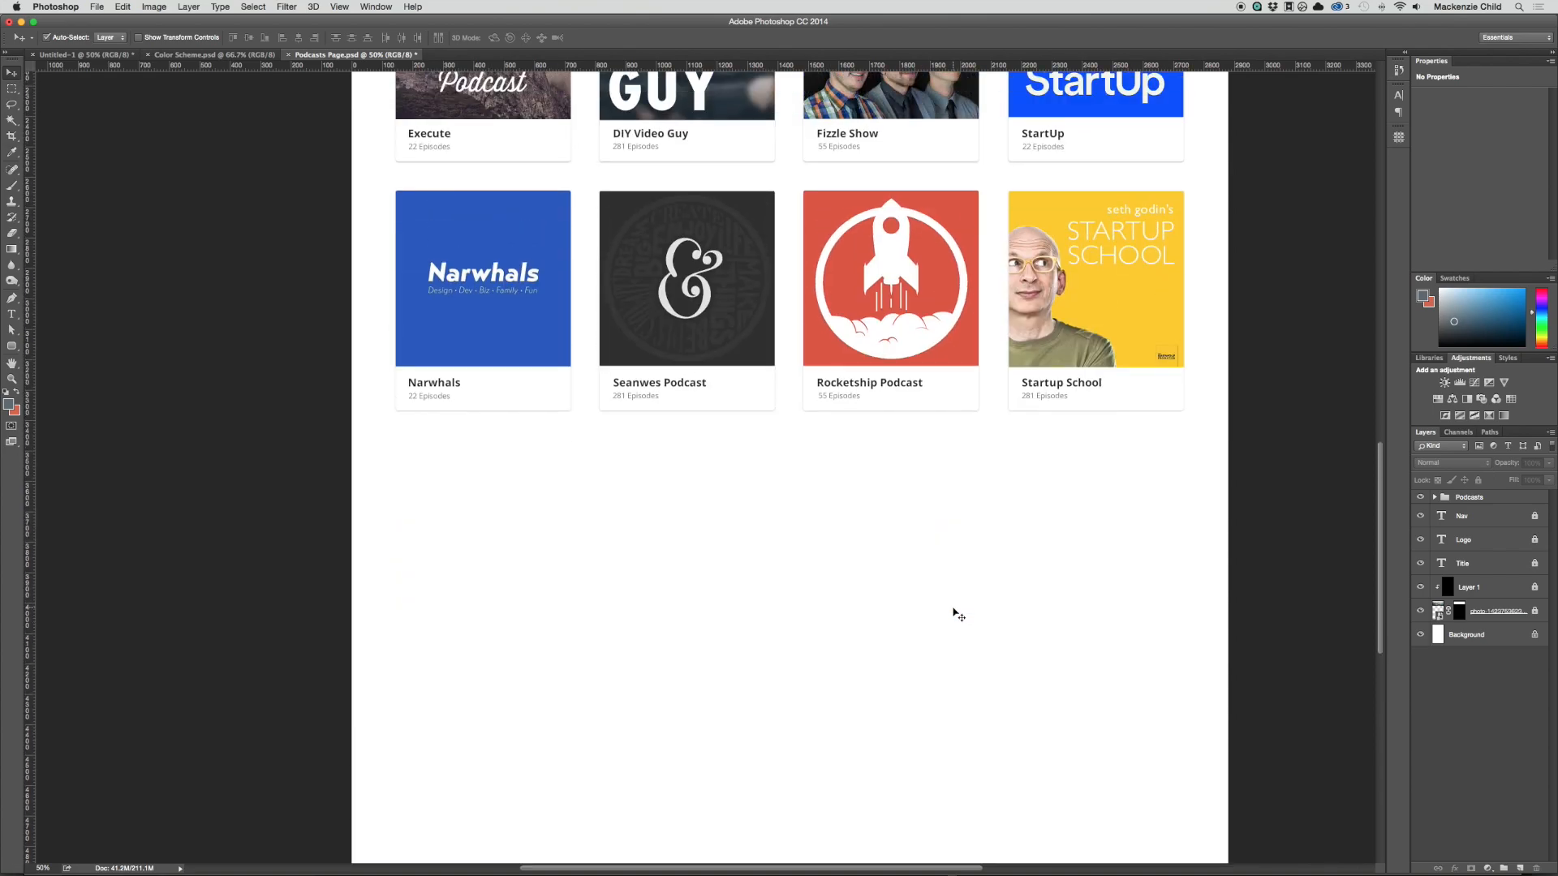
left_click(11, 346)
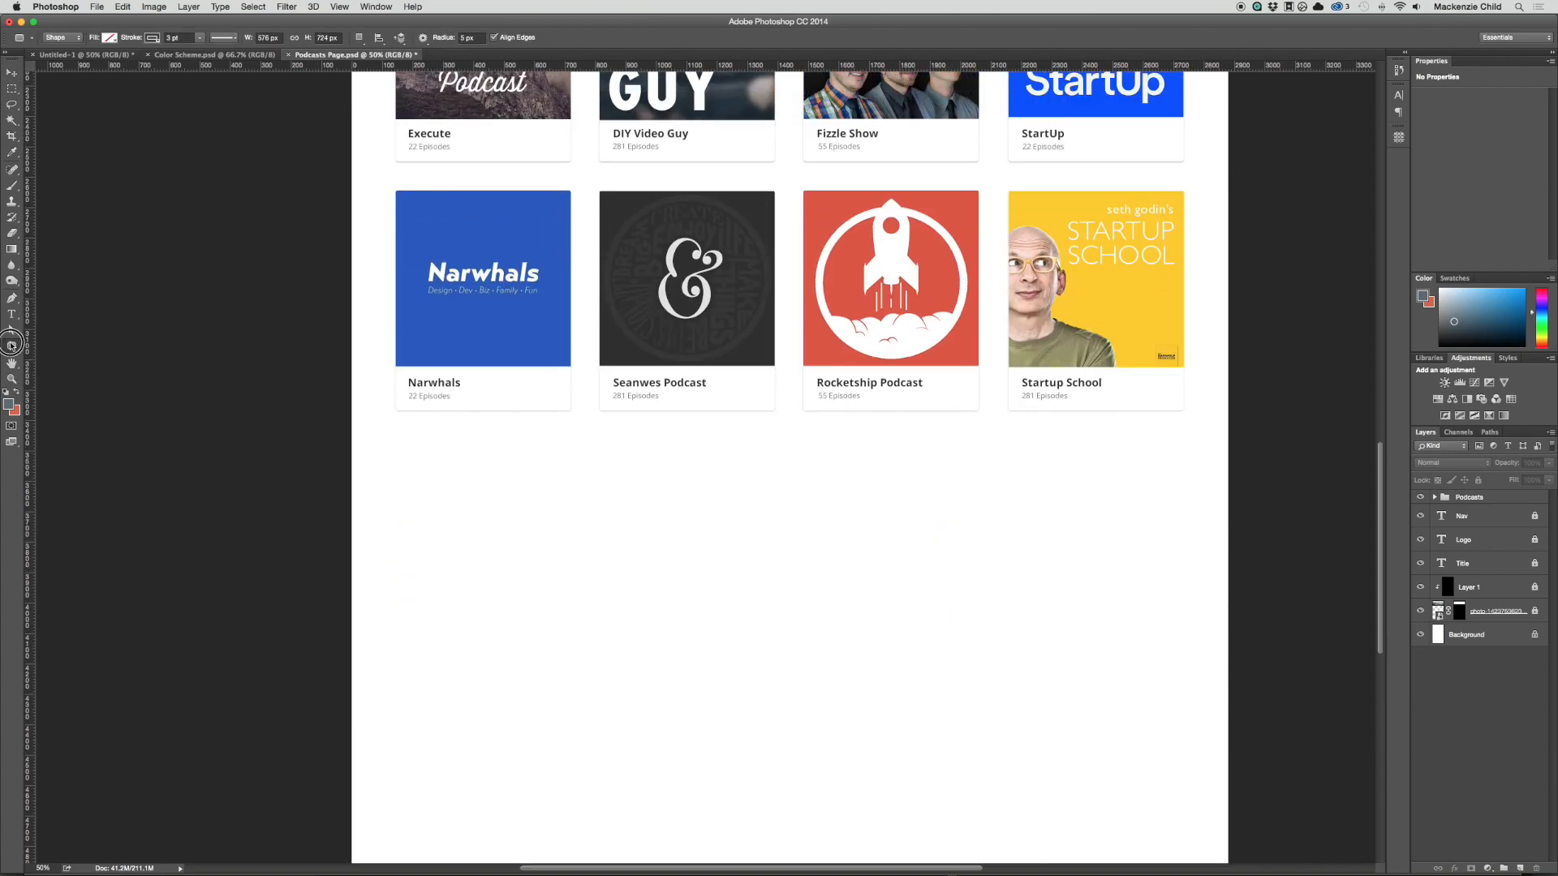
left_click_drag(12, 345, 59, 354)
left_click_drag(661, 470, 686, 495)
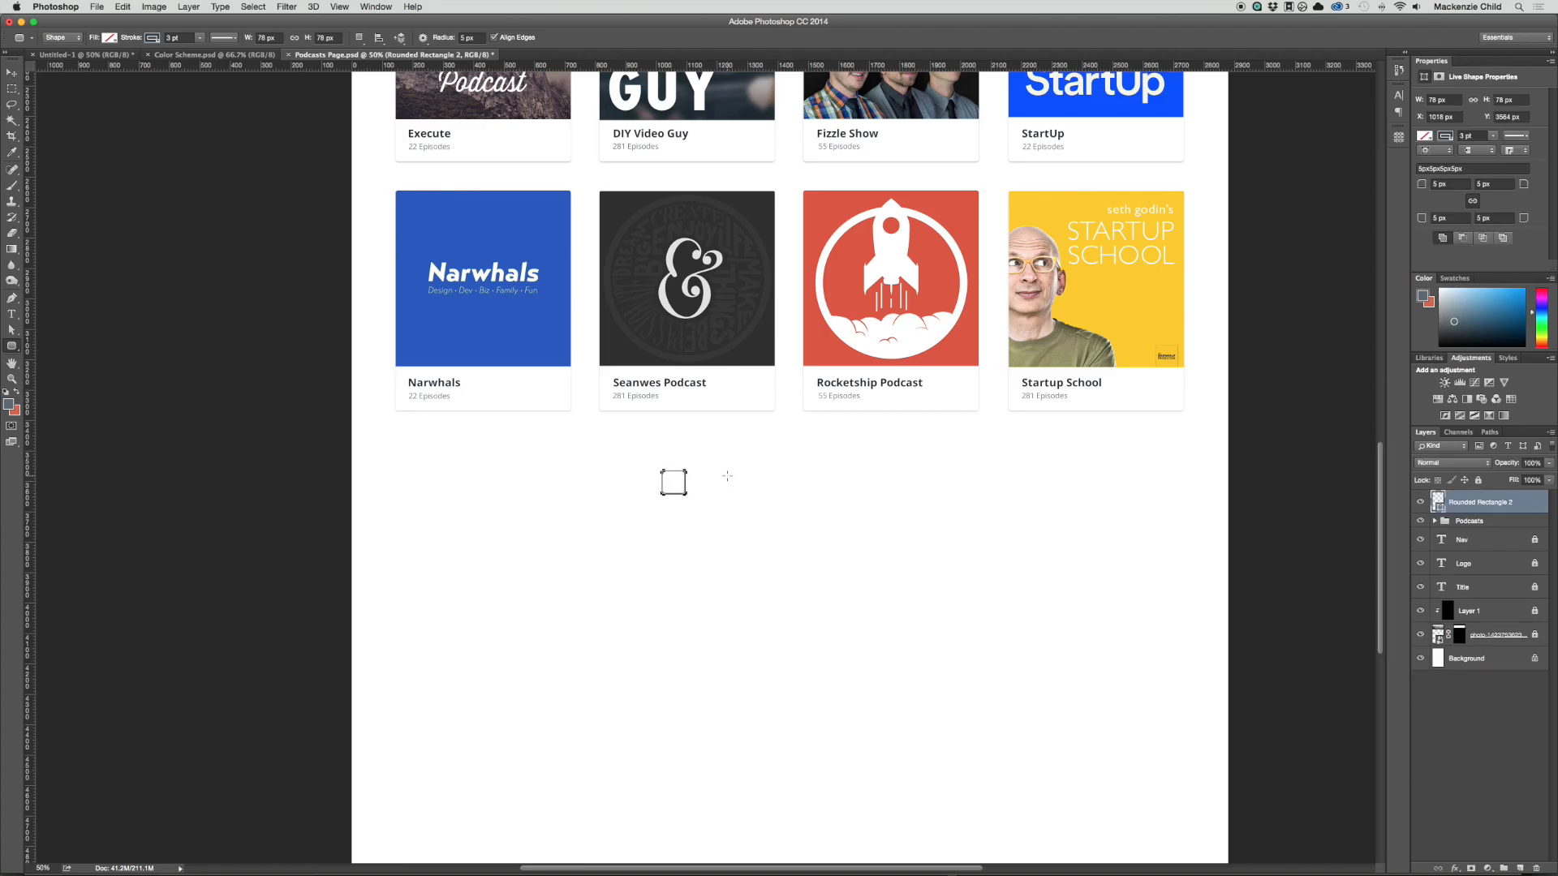
key("a")
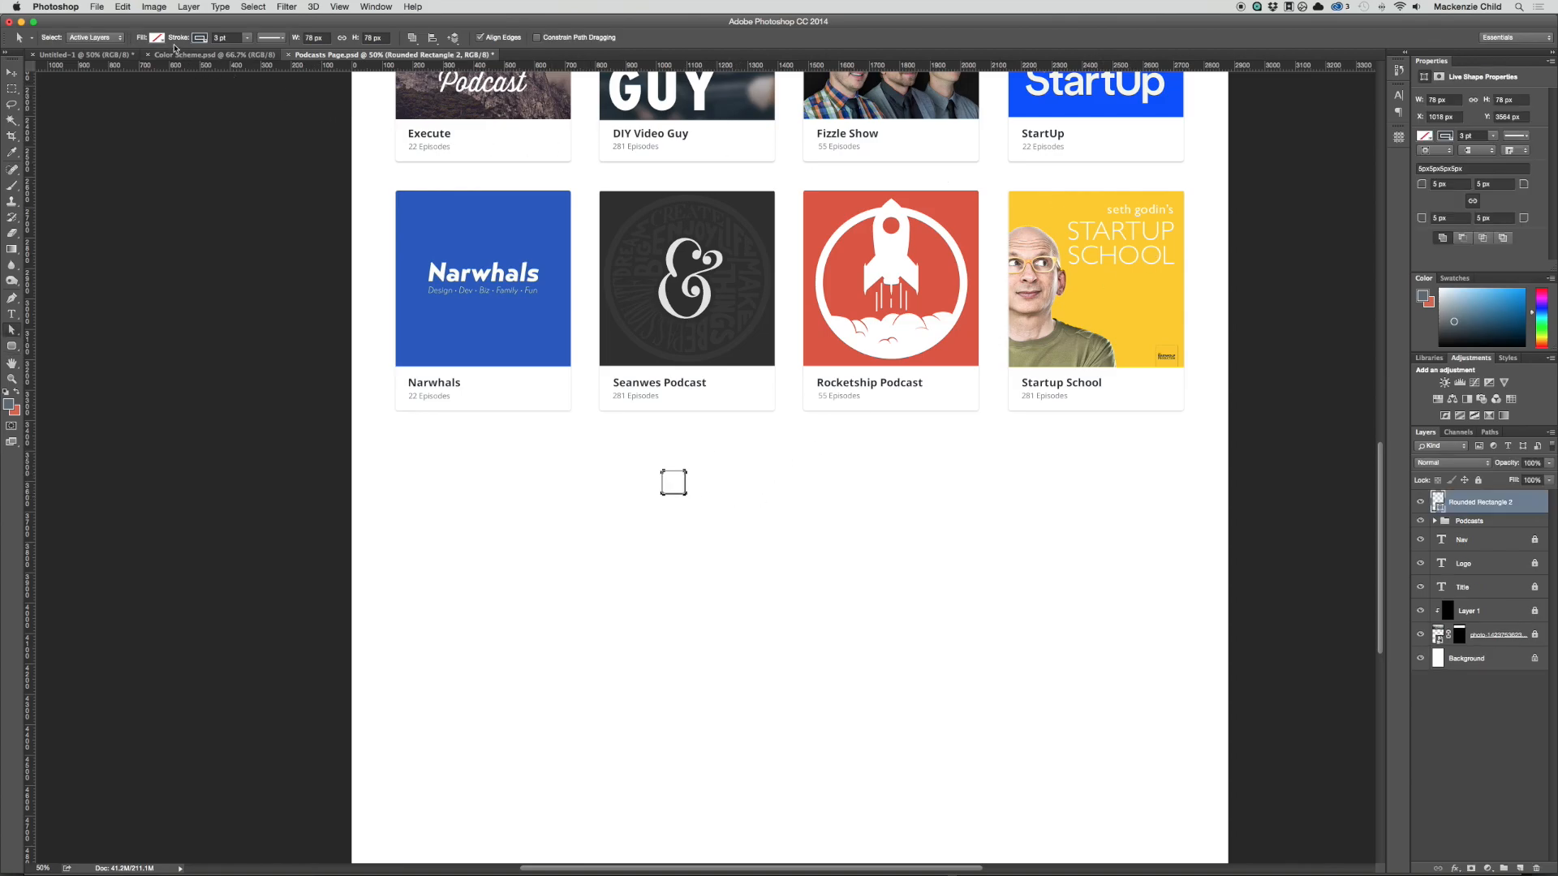
left_click(200, 38)
left_click(148, 62)
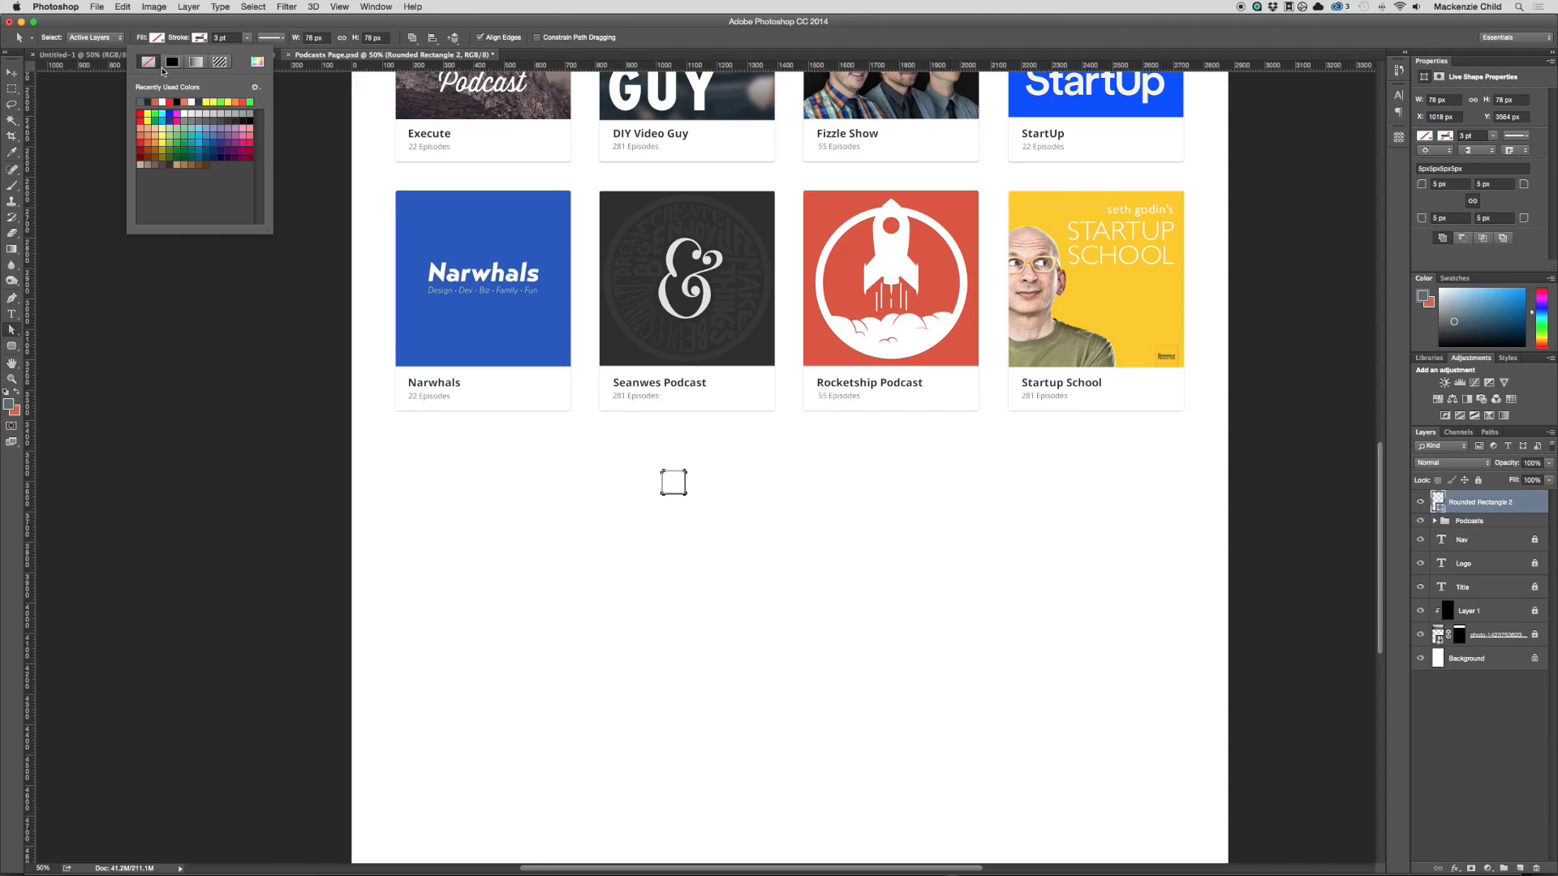
double_click(1437, 501)
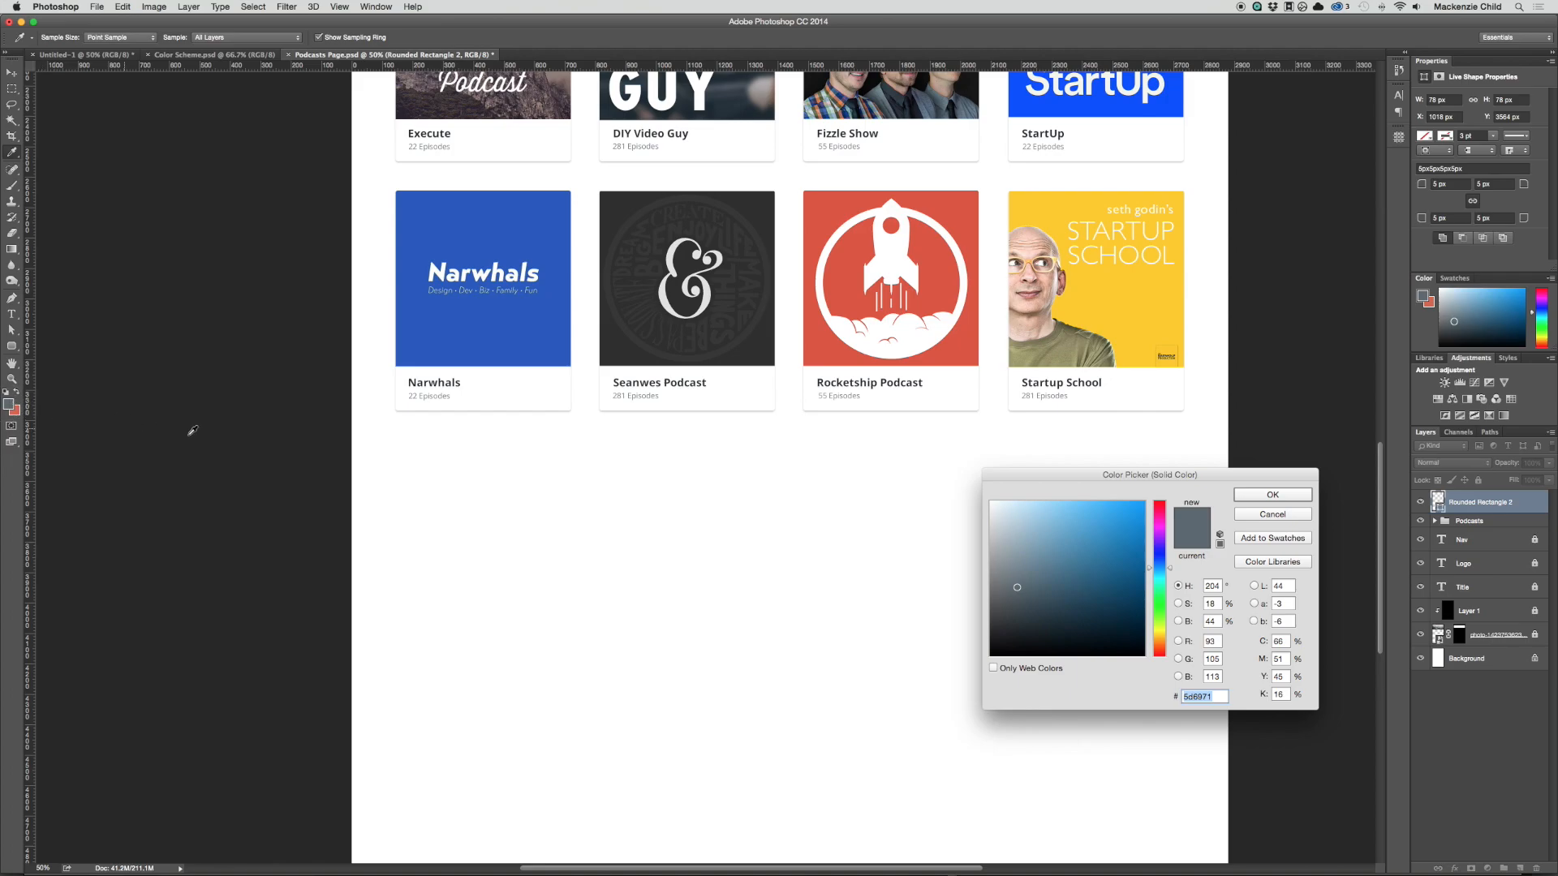
key("Escape")
key("a")
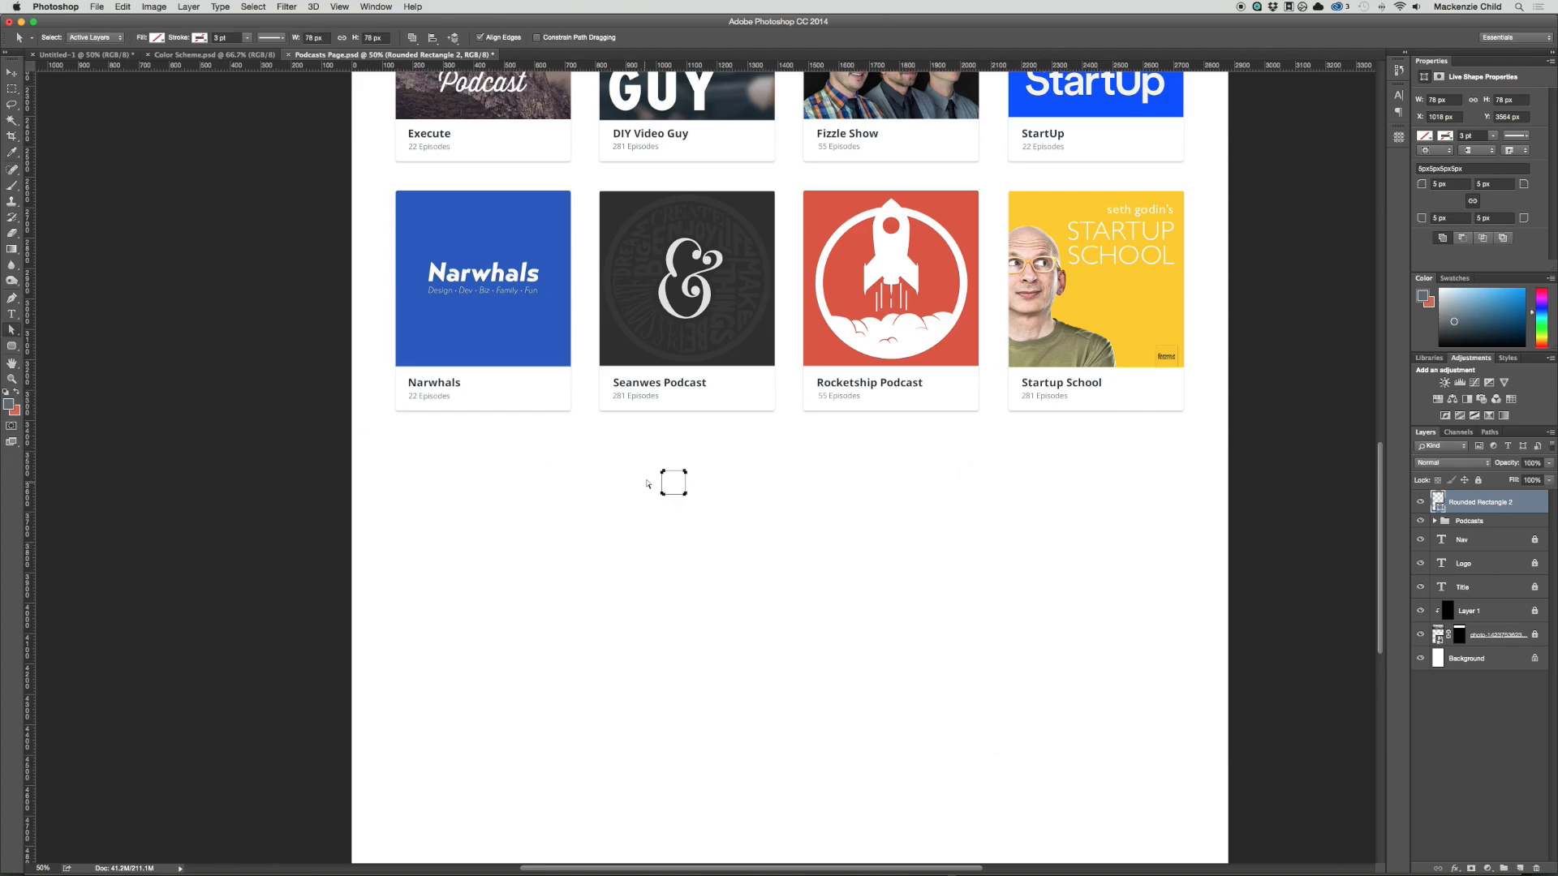
Step: Fill the small rounded square with a light blue-grey and set the foreground colour to near-black
left_click(154, 38)
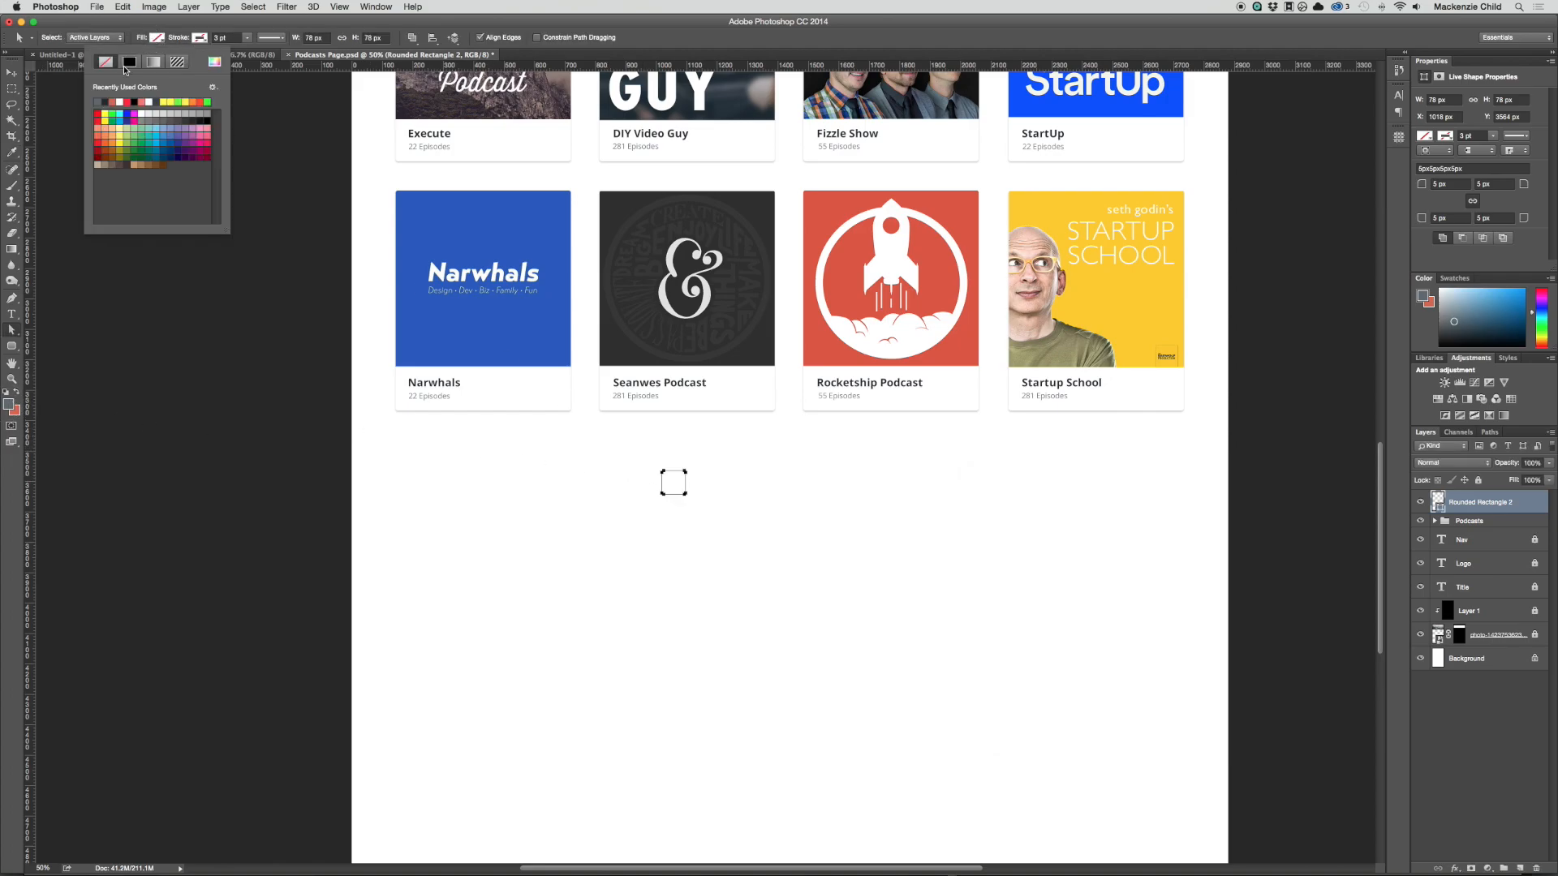
left_click(97, 102)
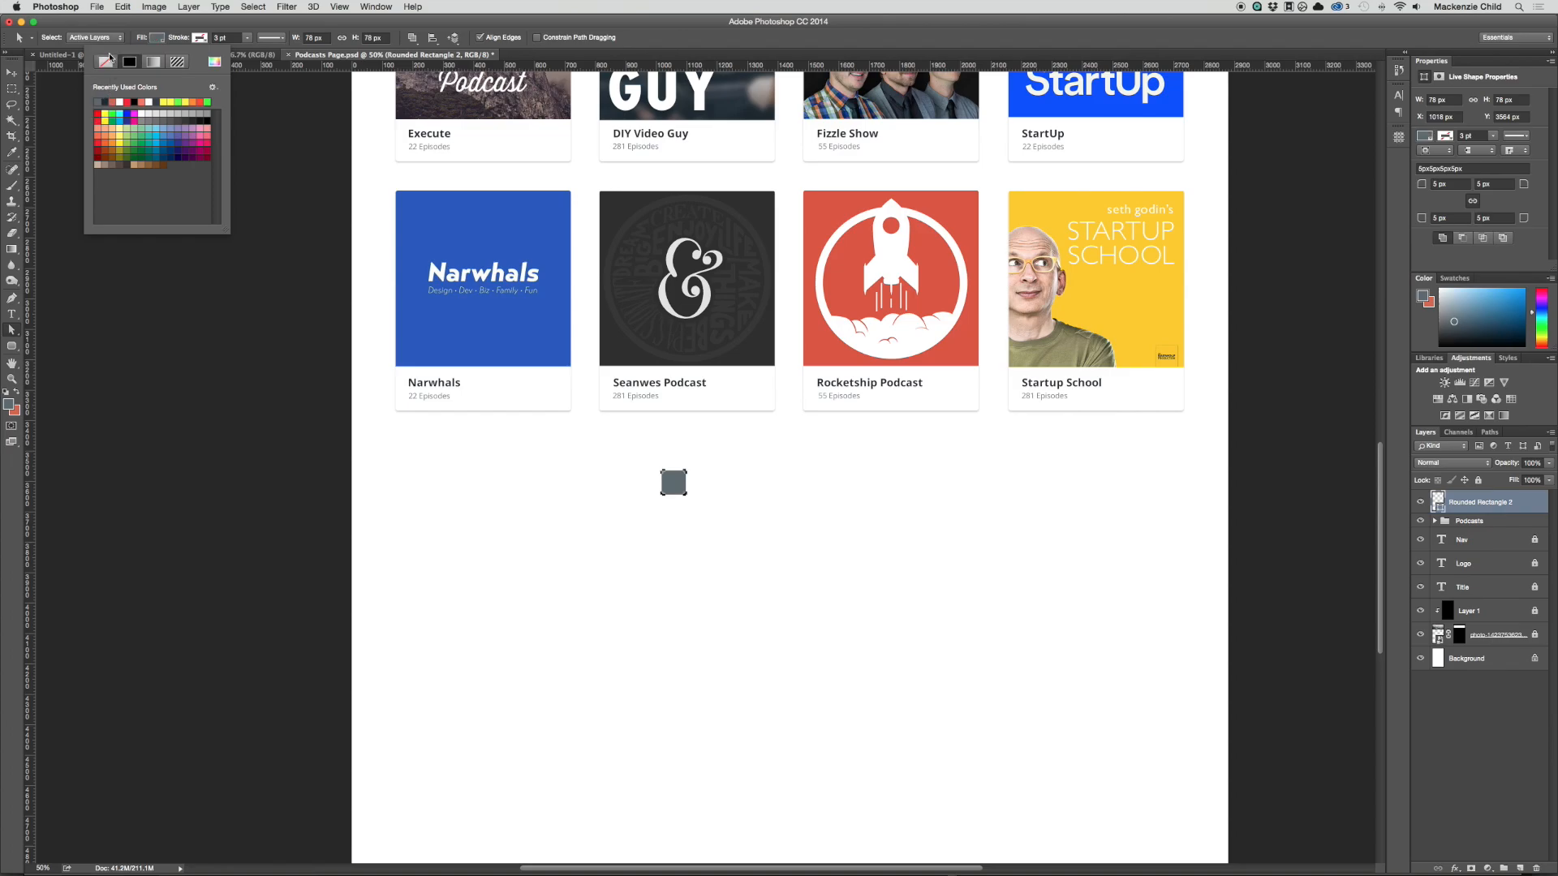
left_click(156, 37)
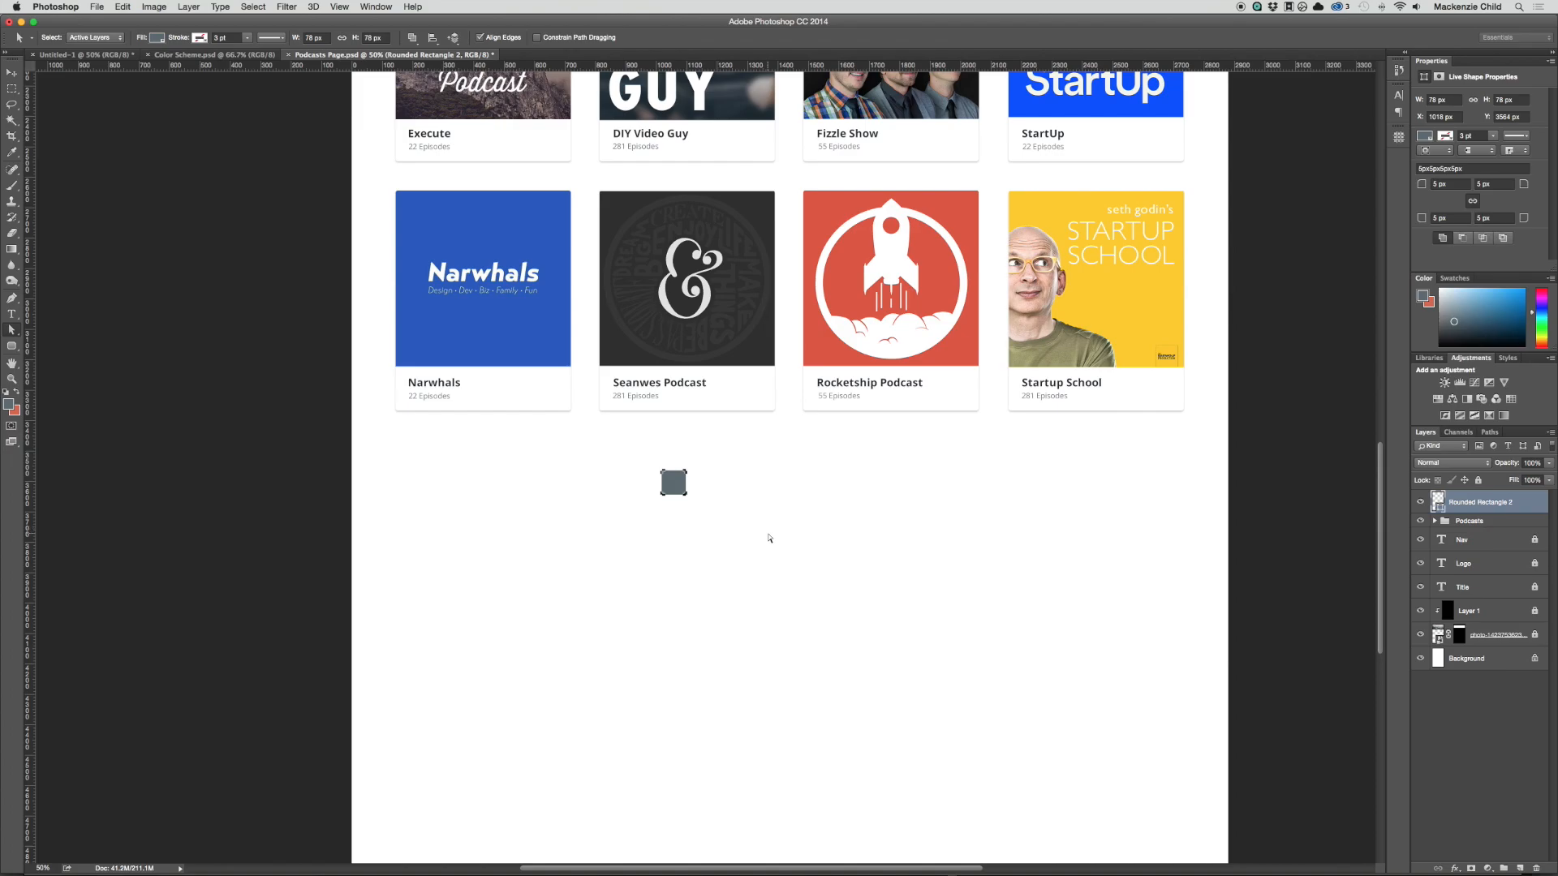
key("v")
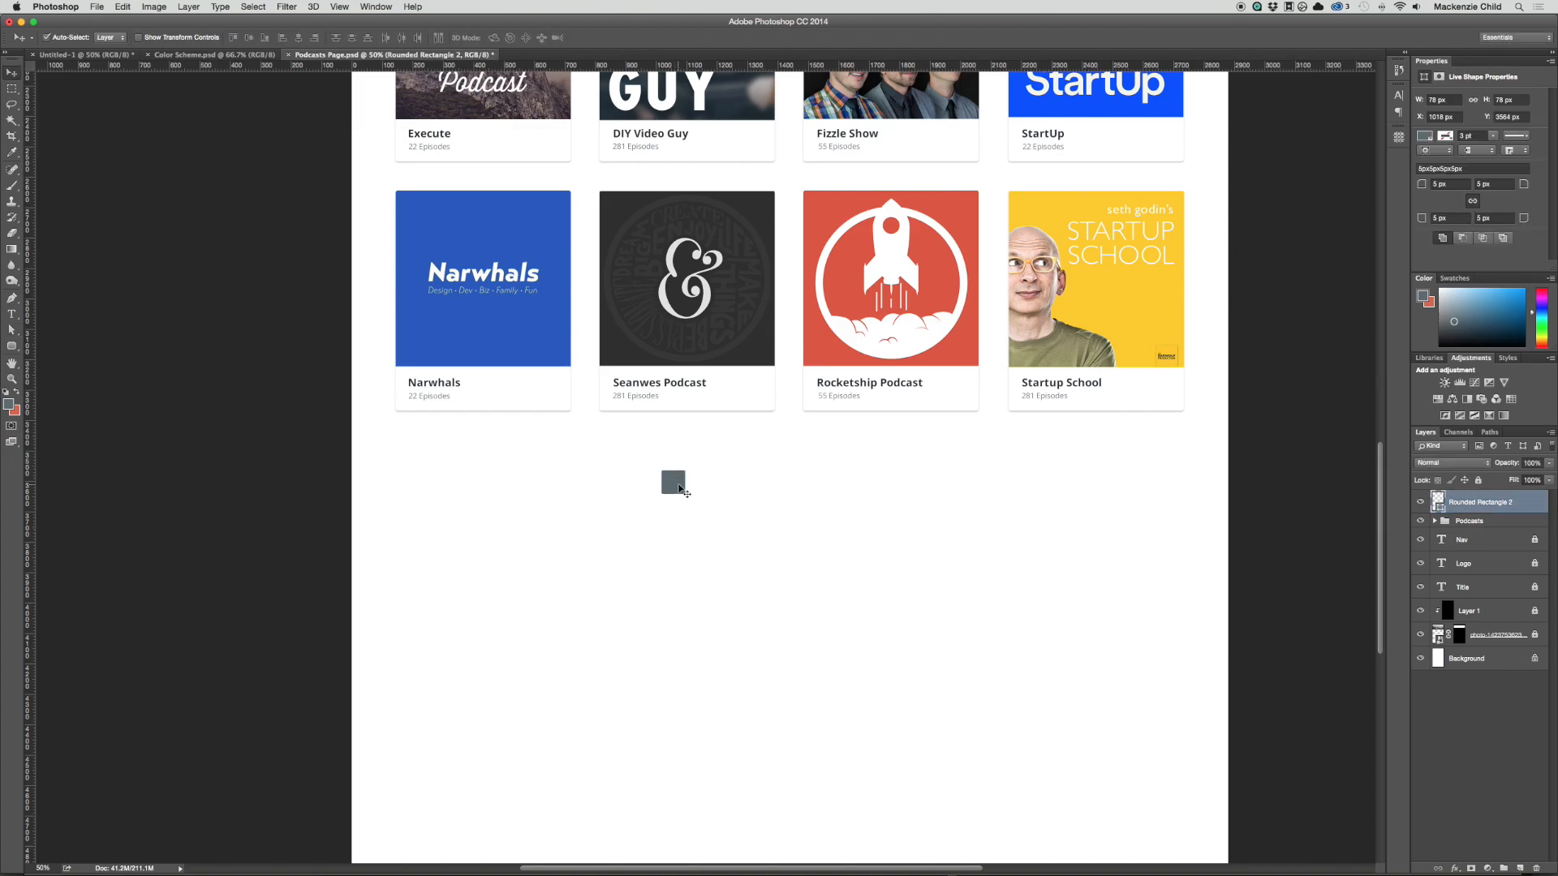
left_click(8, 404)
left_click_drag(1014, 568, 999, 522)
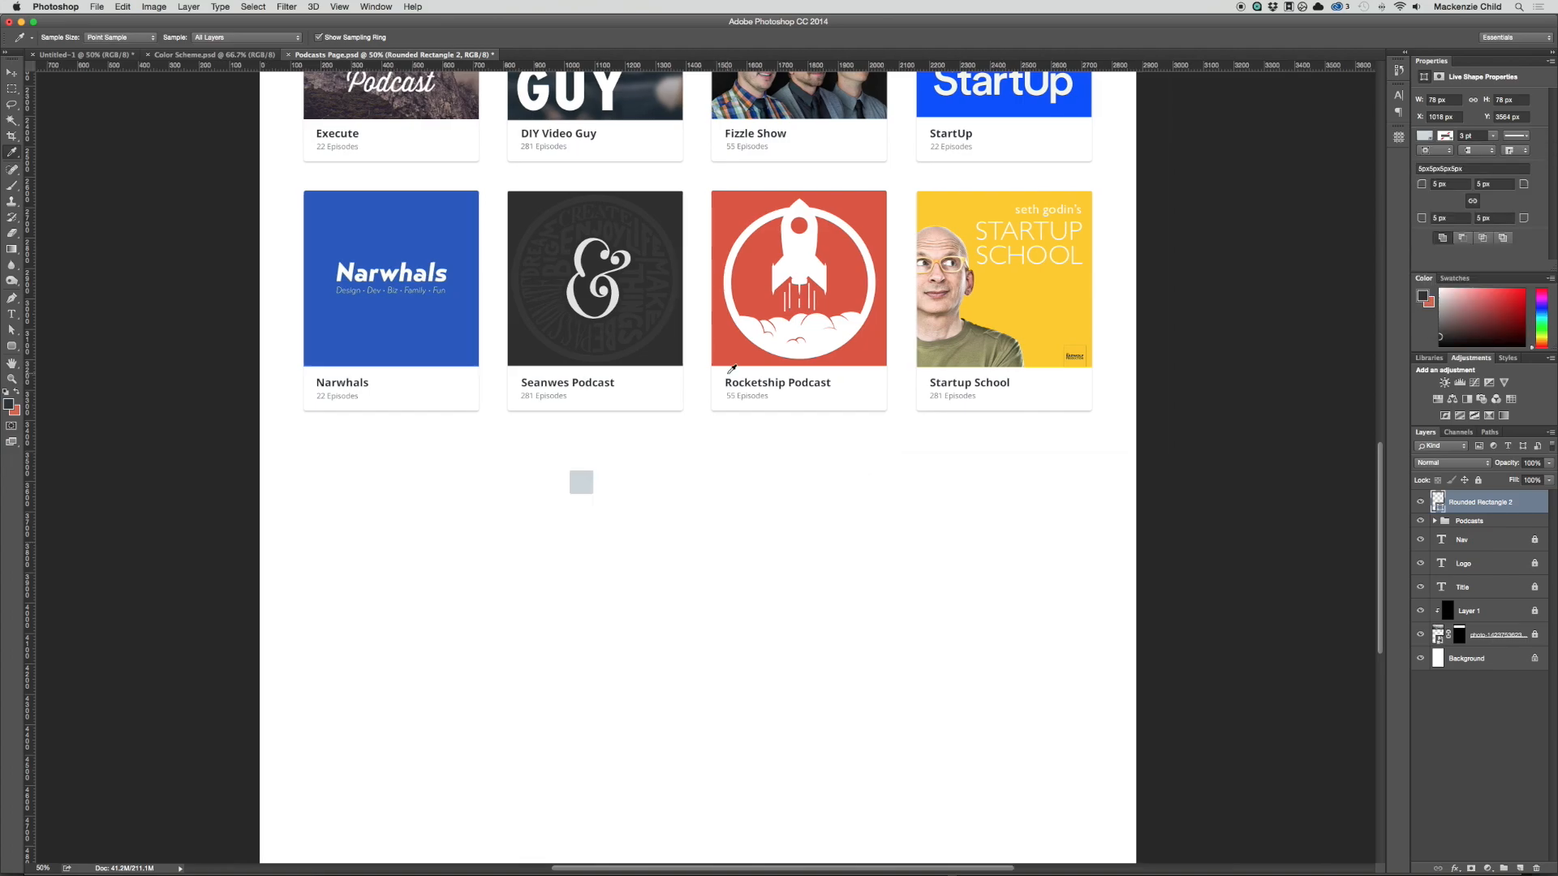
key("v")
left_click(681, 543)
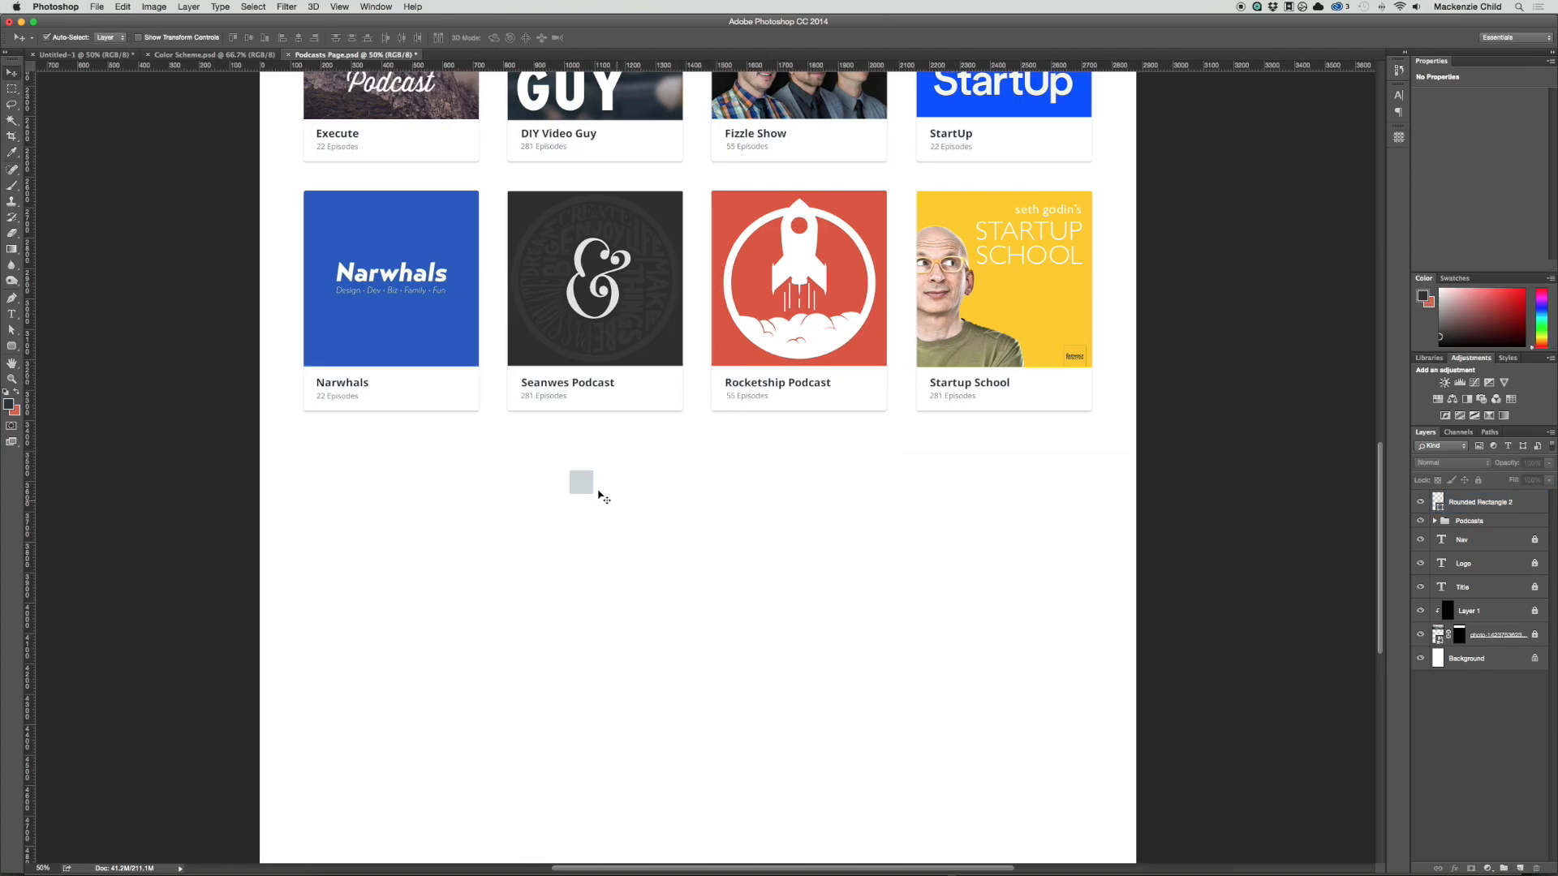
Step: Duplicate the rounded square four times to form an evenly spaced horizontal row of five squares
left_click_drag(585, 491, 709, 485)
left_click_drag(512, 520, 629, 503)
left_click_drag(798, 441, 529, 552)
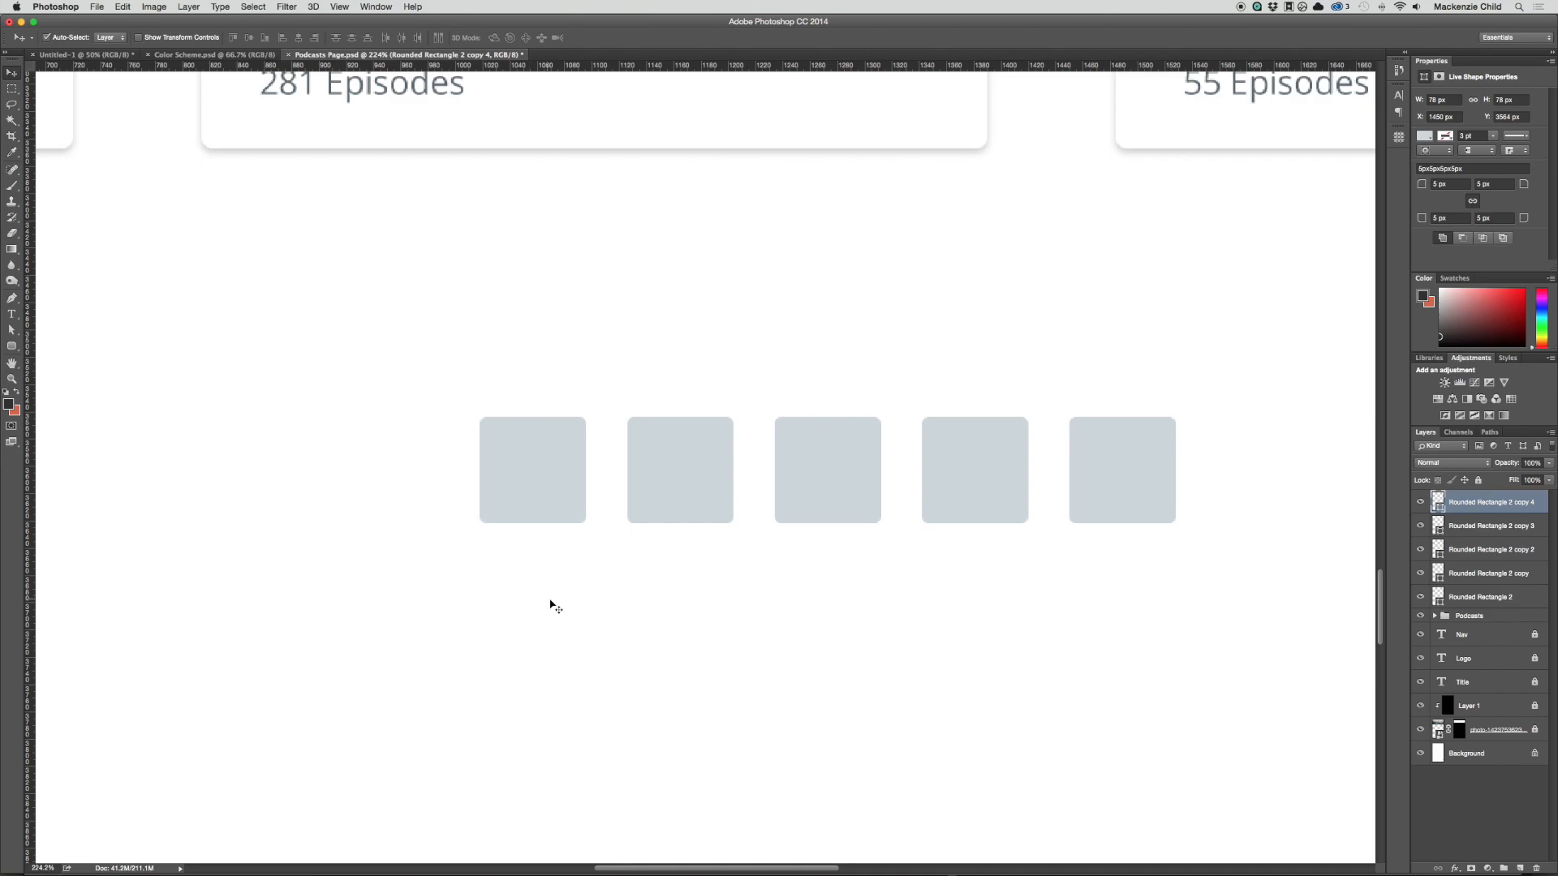
Step: Add the number 1 in Open Sans Bold, scale it down to 26.96 pt and centre it on the first square
key("t")
left_click(504, 639)
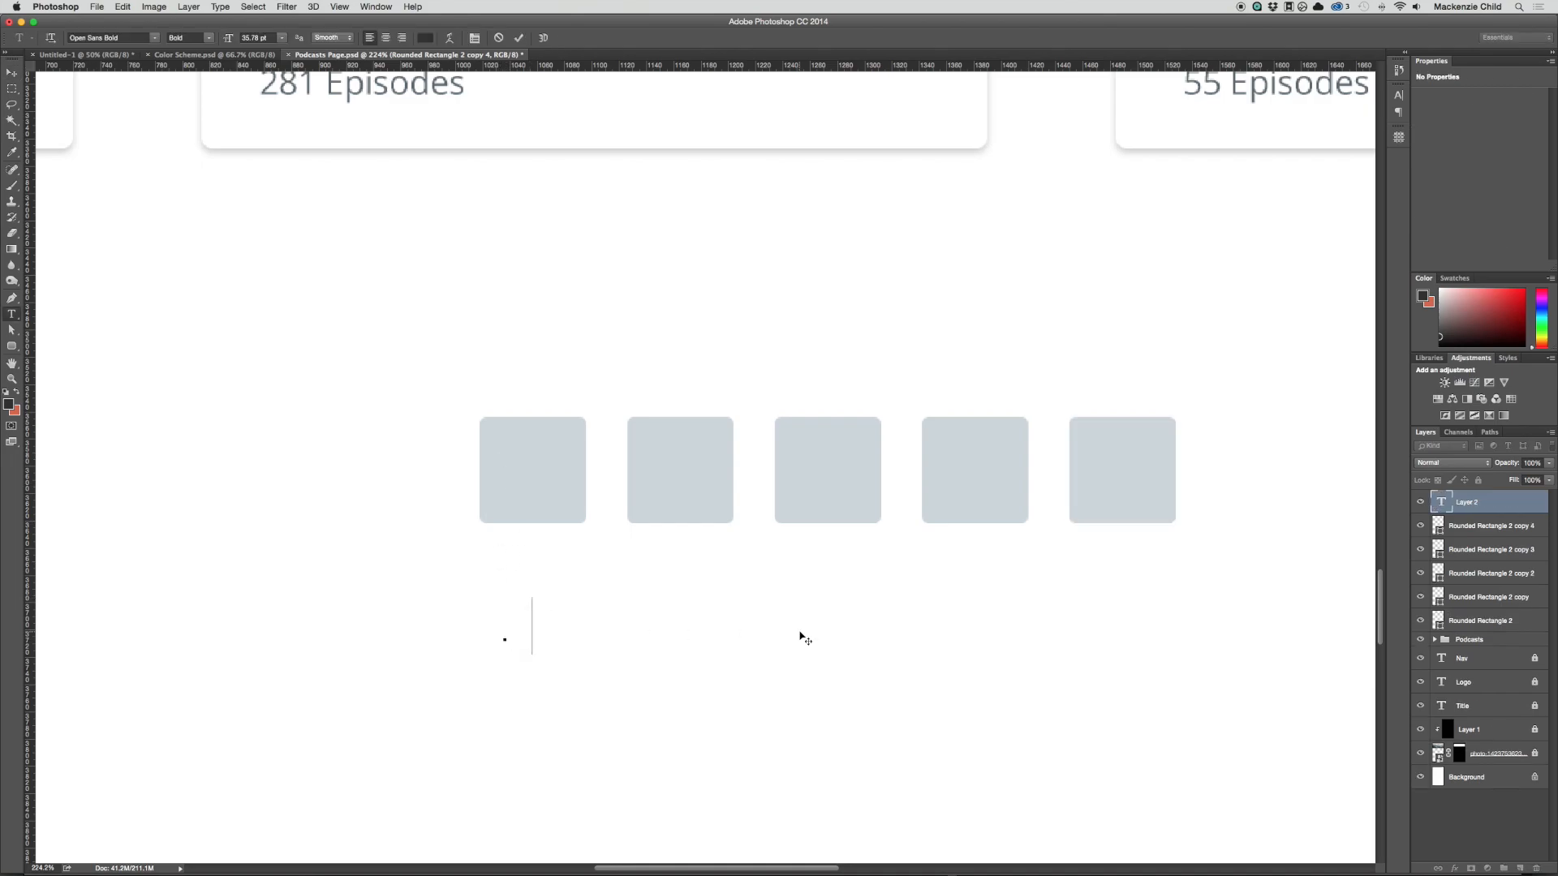
type("1")
key("super+Return")
key("v")
left_click_drag(520, 625, 675, 471)
key("super+t")
key("Return")
Step: Change the copied number on the second square to 2 and nudge it to the square's centre
double_click(686, 480)
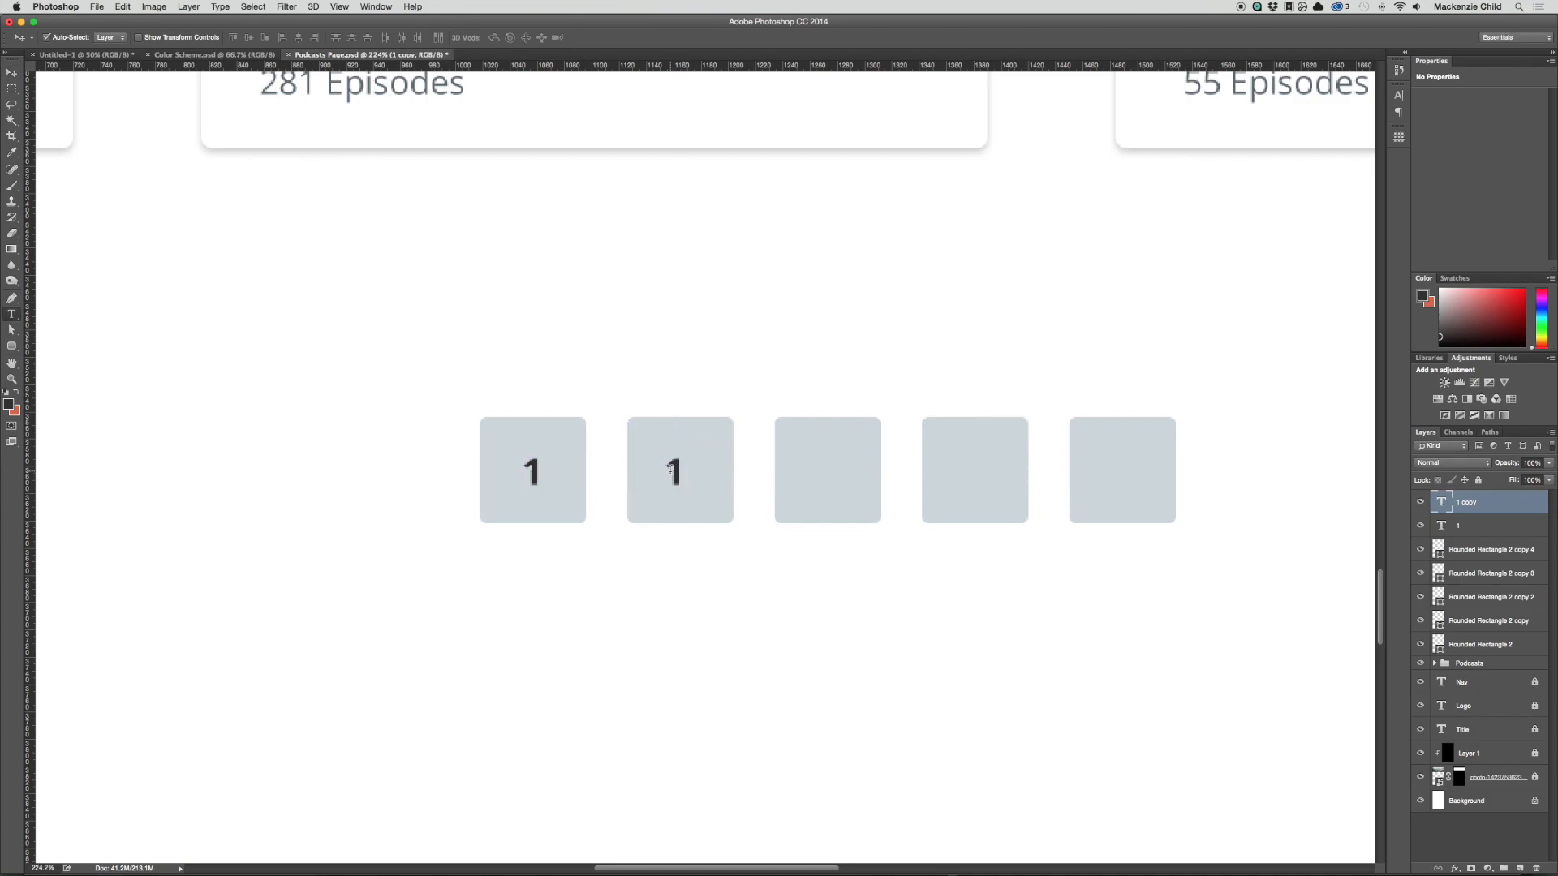
type("2")
key("super+Return")
key("Right")
key("Right")
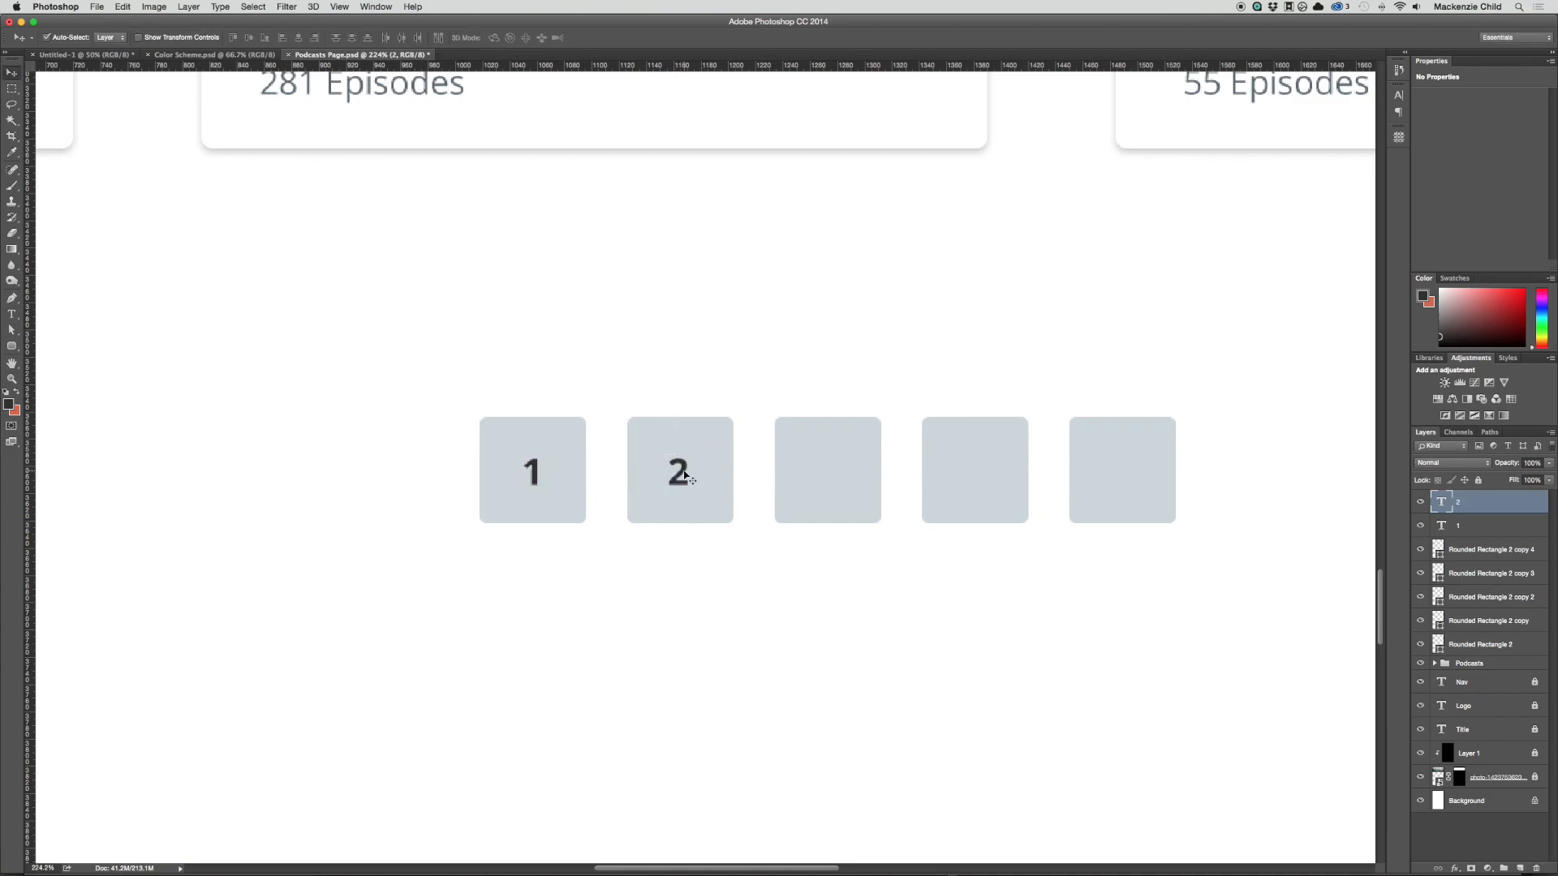
Step: Copy the number 2 onto the third square and change the copy to 3
left_click_drag(685, 477, 829, 473)
double_click(826, 474)
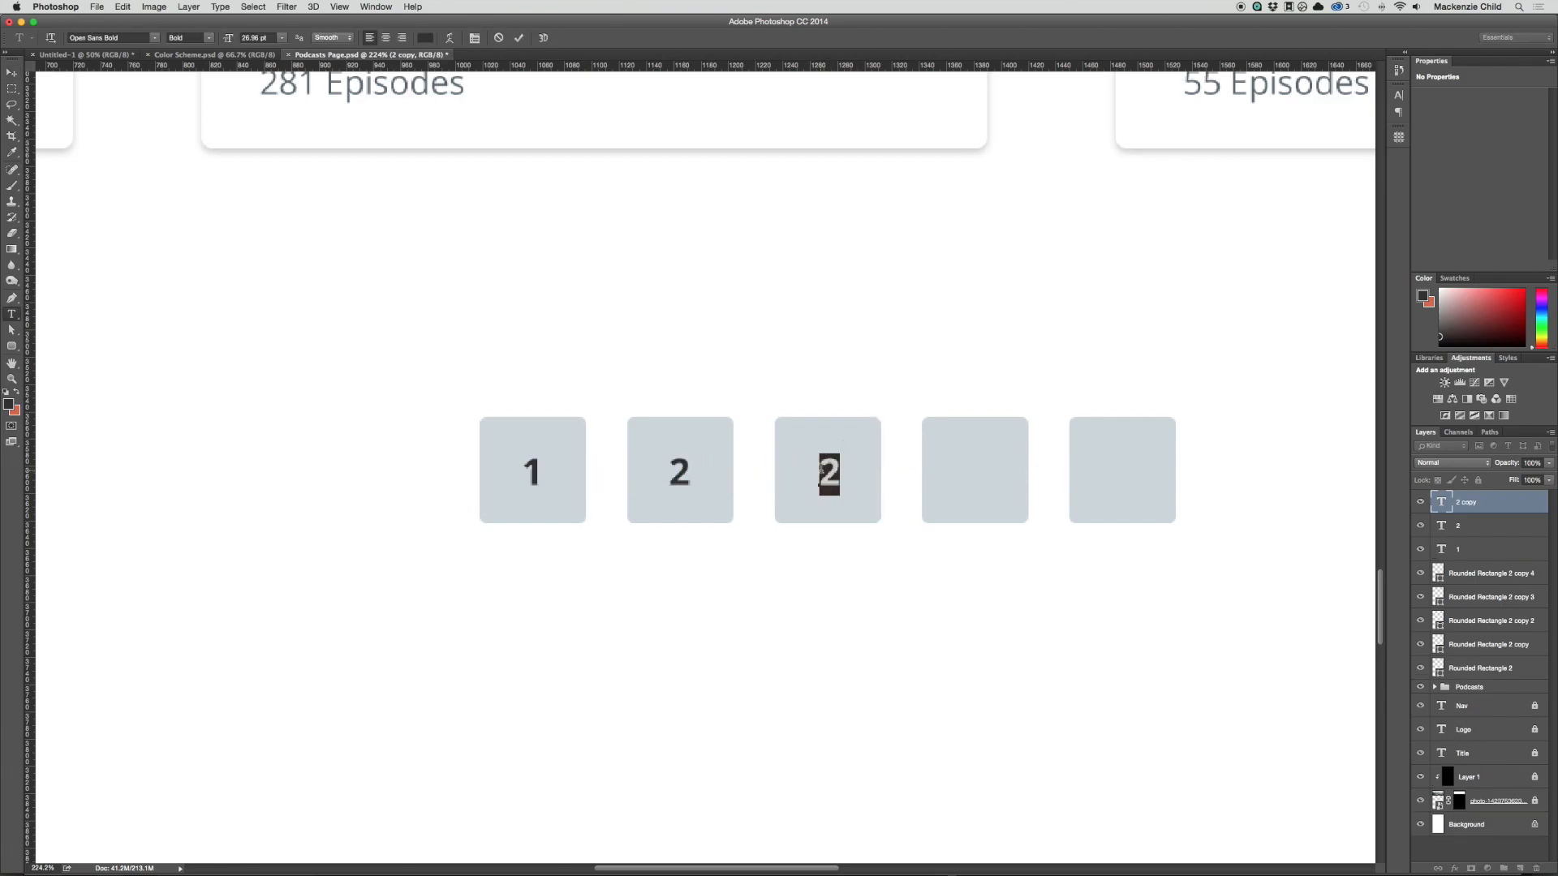
type("3")
key("super+Return")
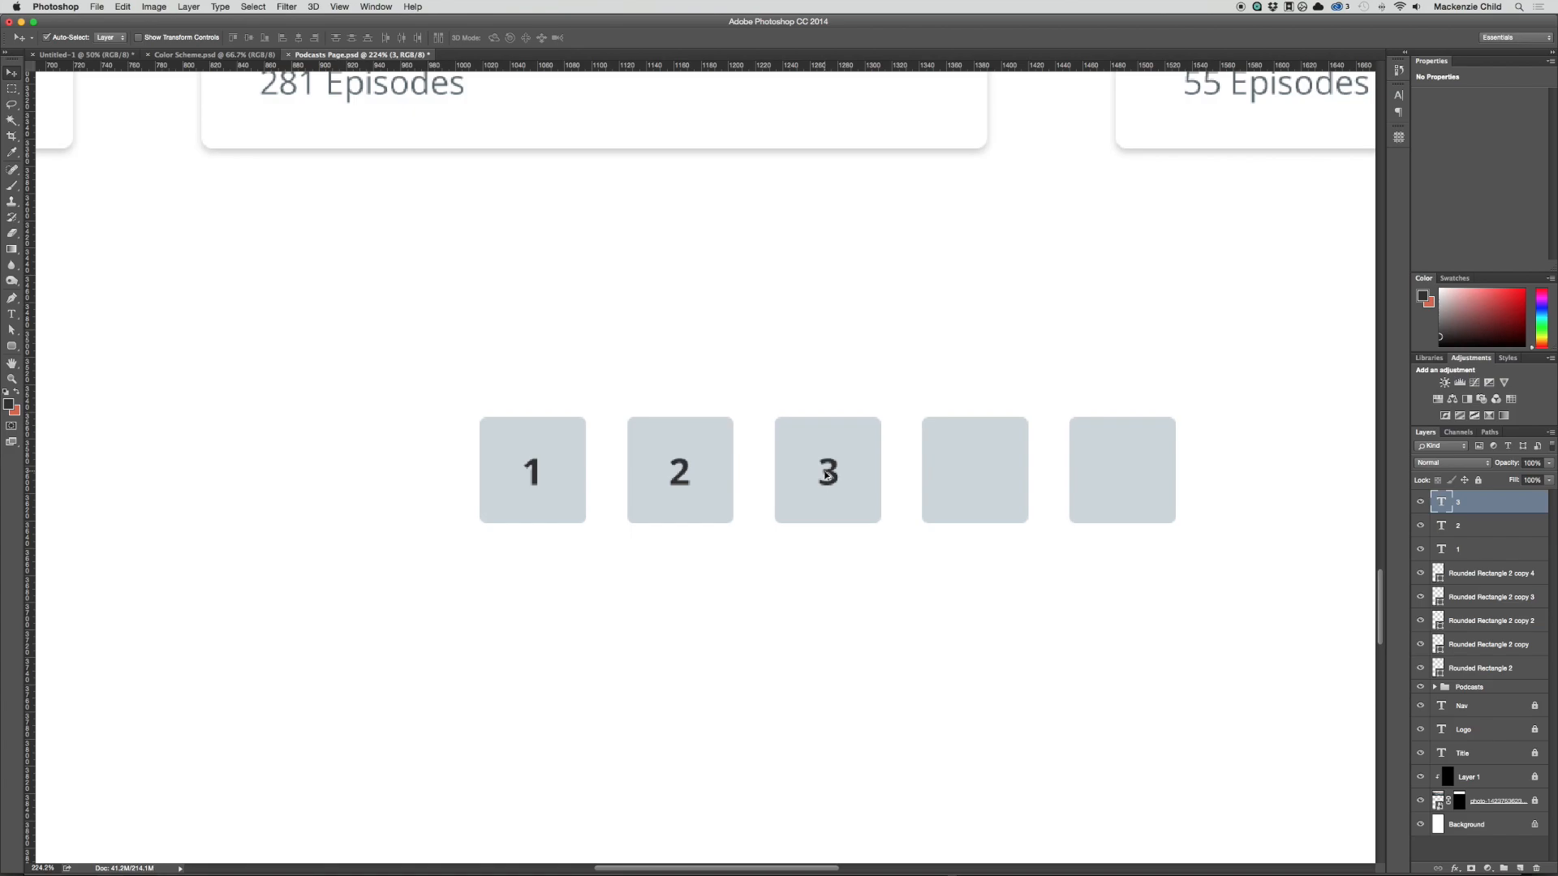
Step: Copy the number 3 onto the fourth square, change the copy to 4 and nudge it slightly left
left_click_drag(828, 475, 973, 473)
double_click(950, 469)
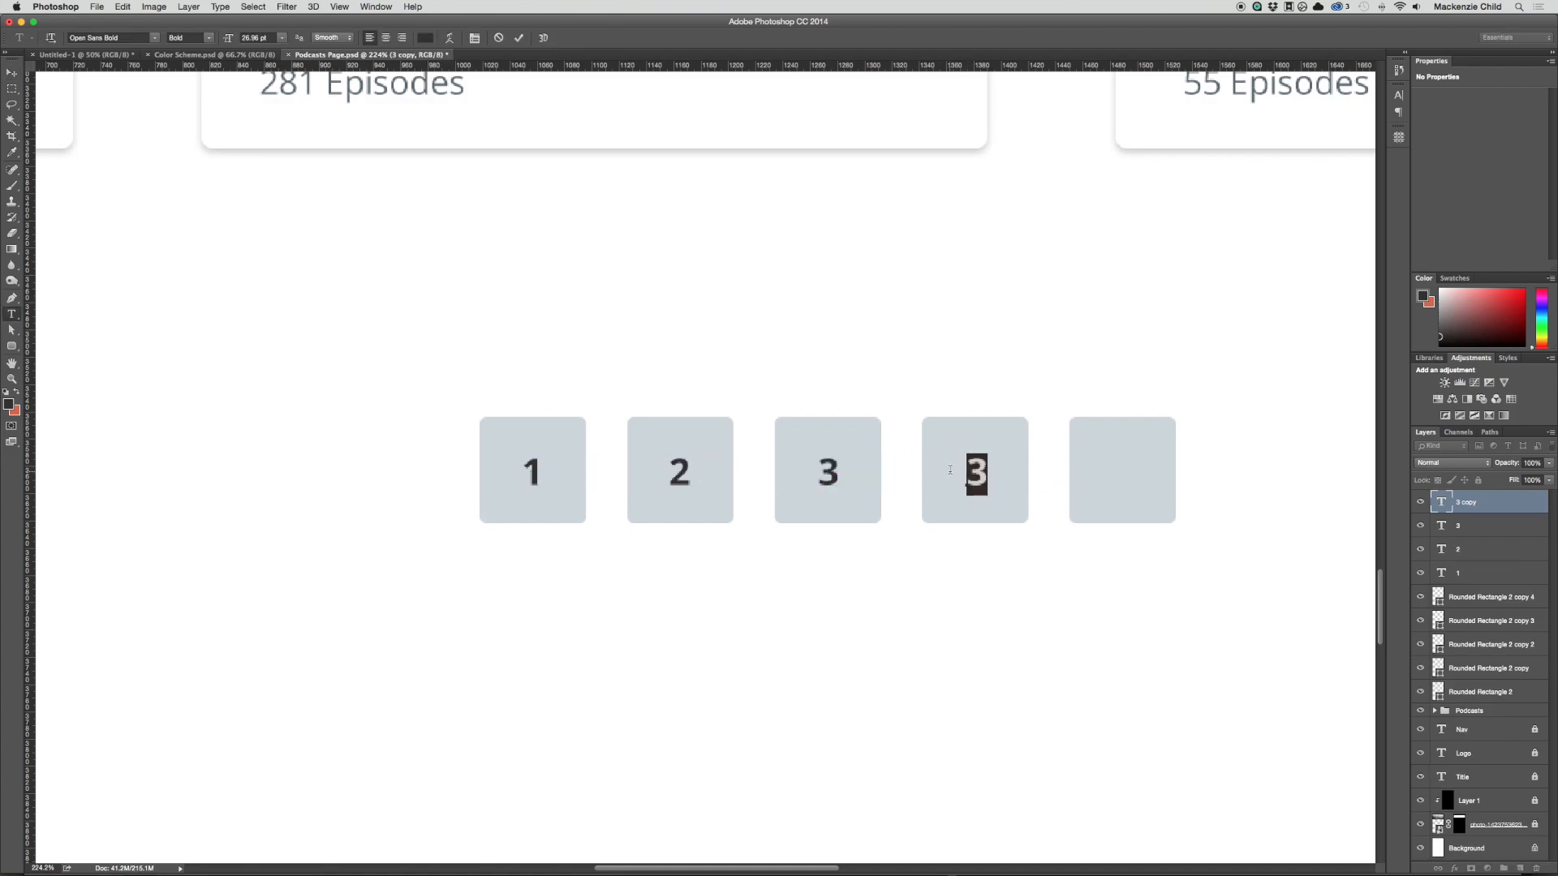
type("4")
key("super+Return")
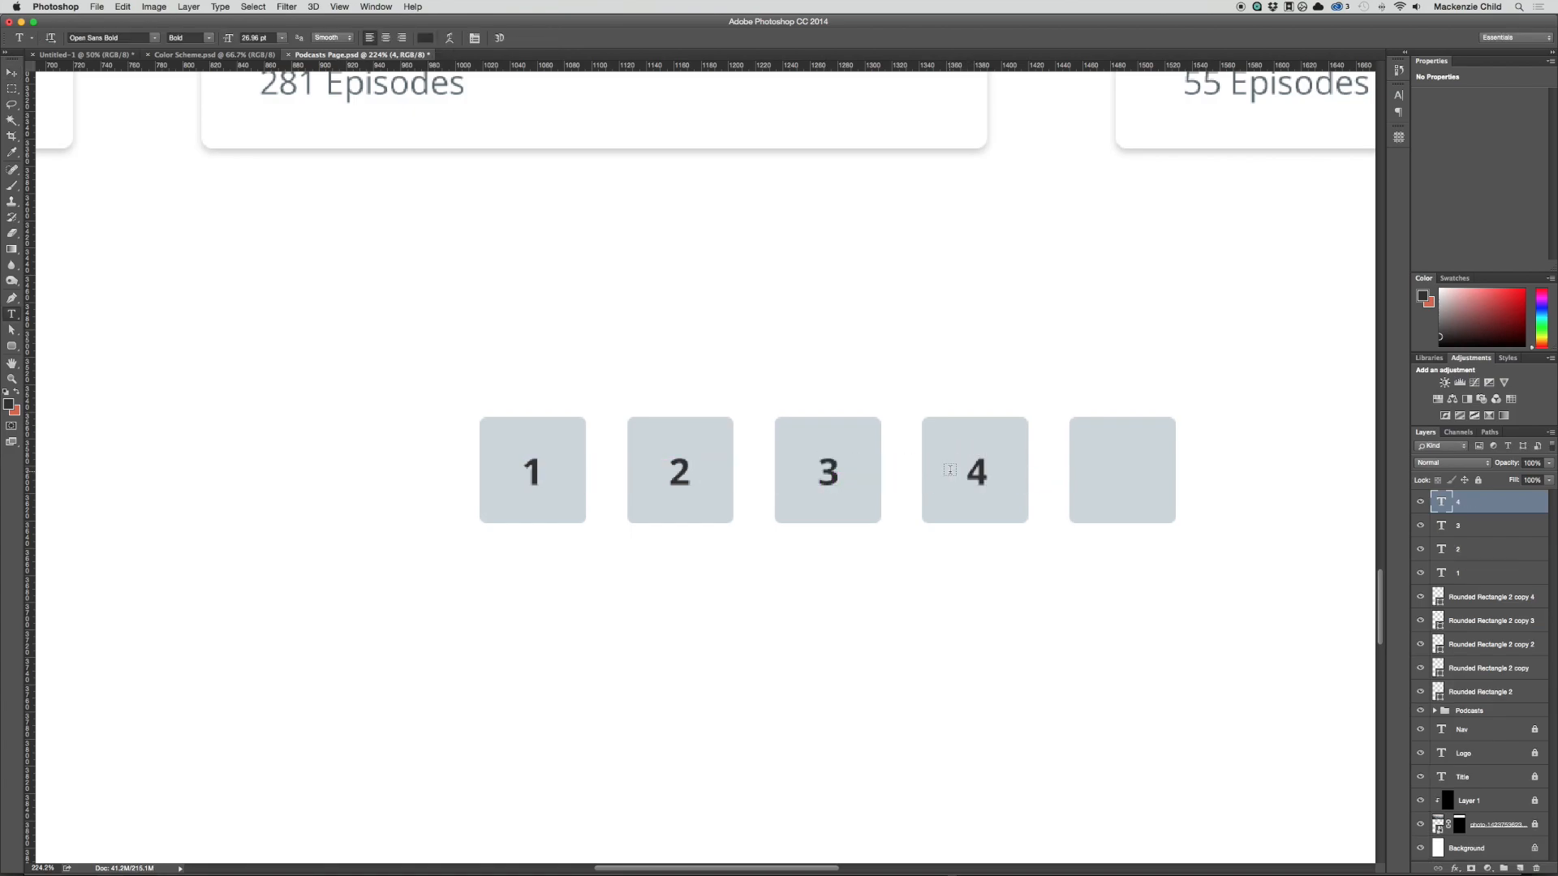
key("v")
key("Left")
key("Left")
Step: Copy the number 4 onto the fifth square and change the copy to 5
left_click_drag(1061, 495, 890, 485)
key("t")
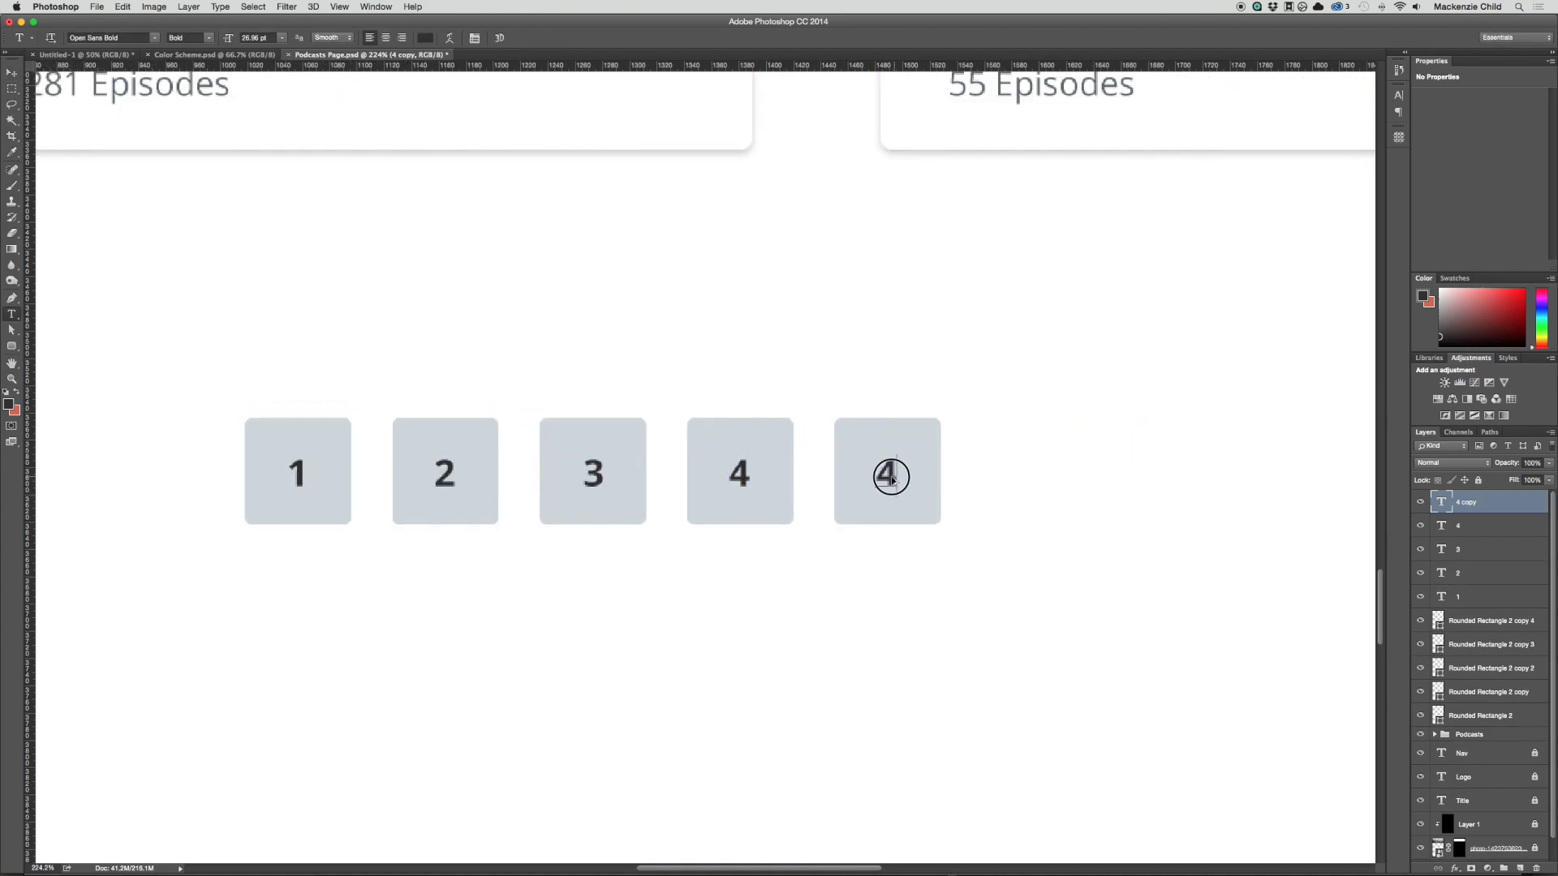
double_click(884, 479)
type("5")
key("super+Return")
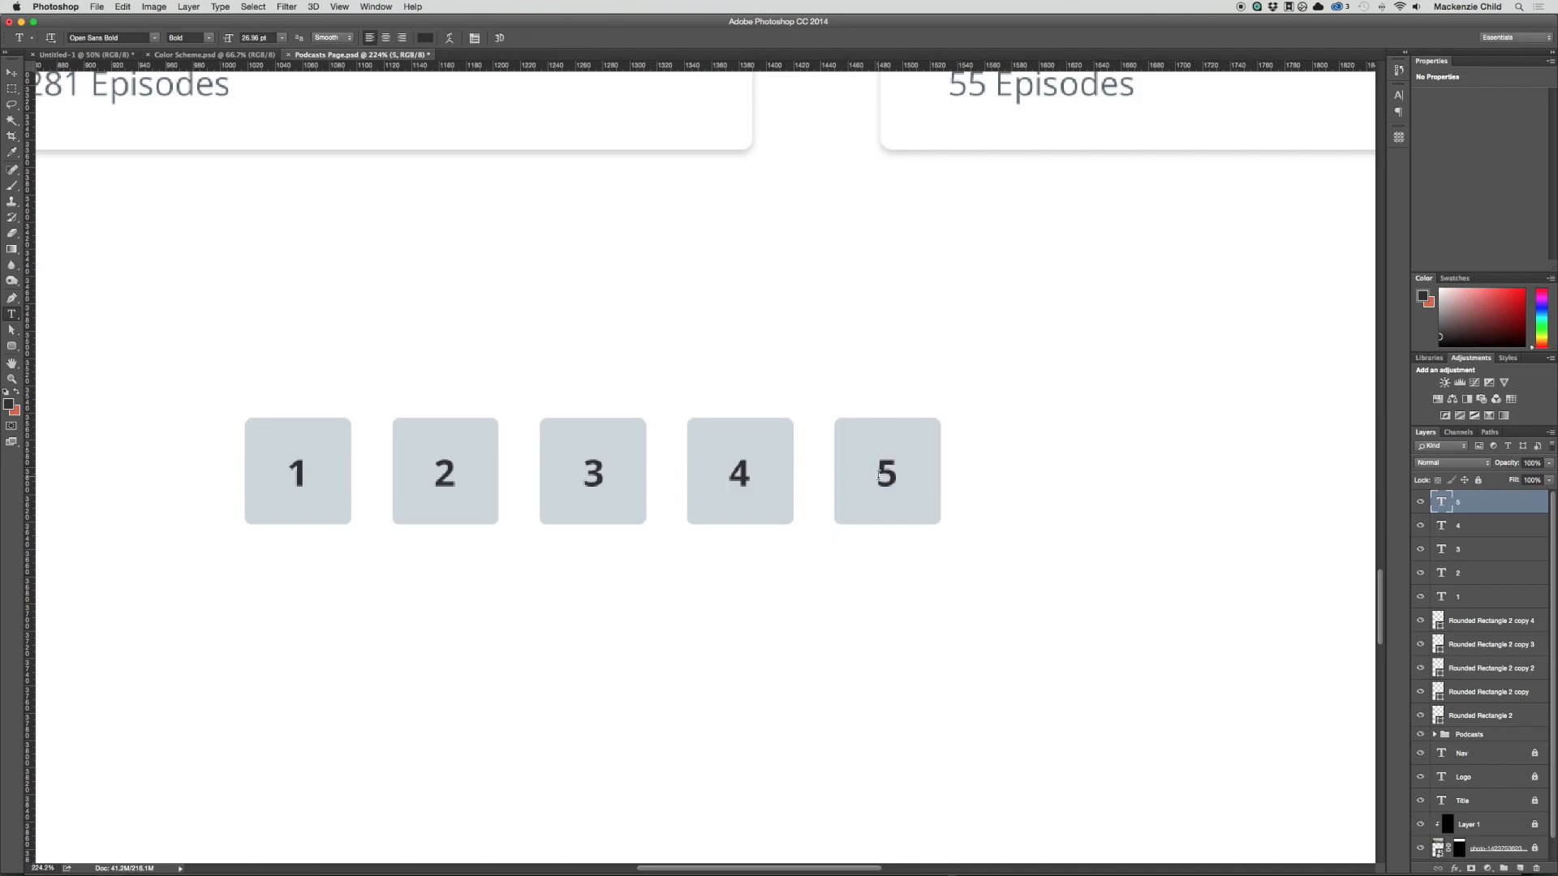
Step: Copy the first square to its left and widen the copy to 187 px
key("v")
scroll(720, 473, "left", 5)
key("super+minus")
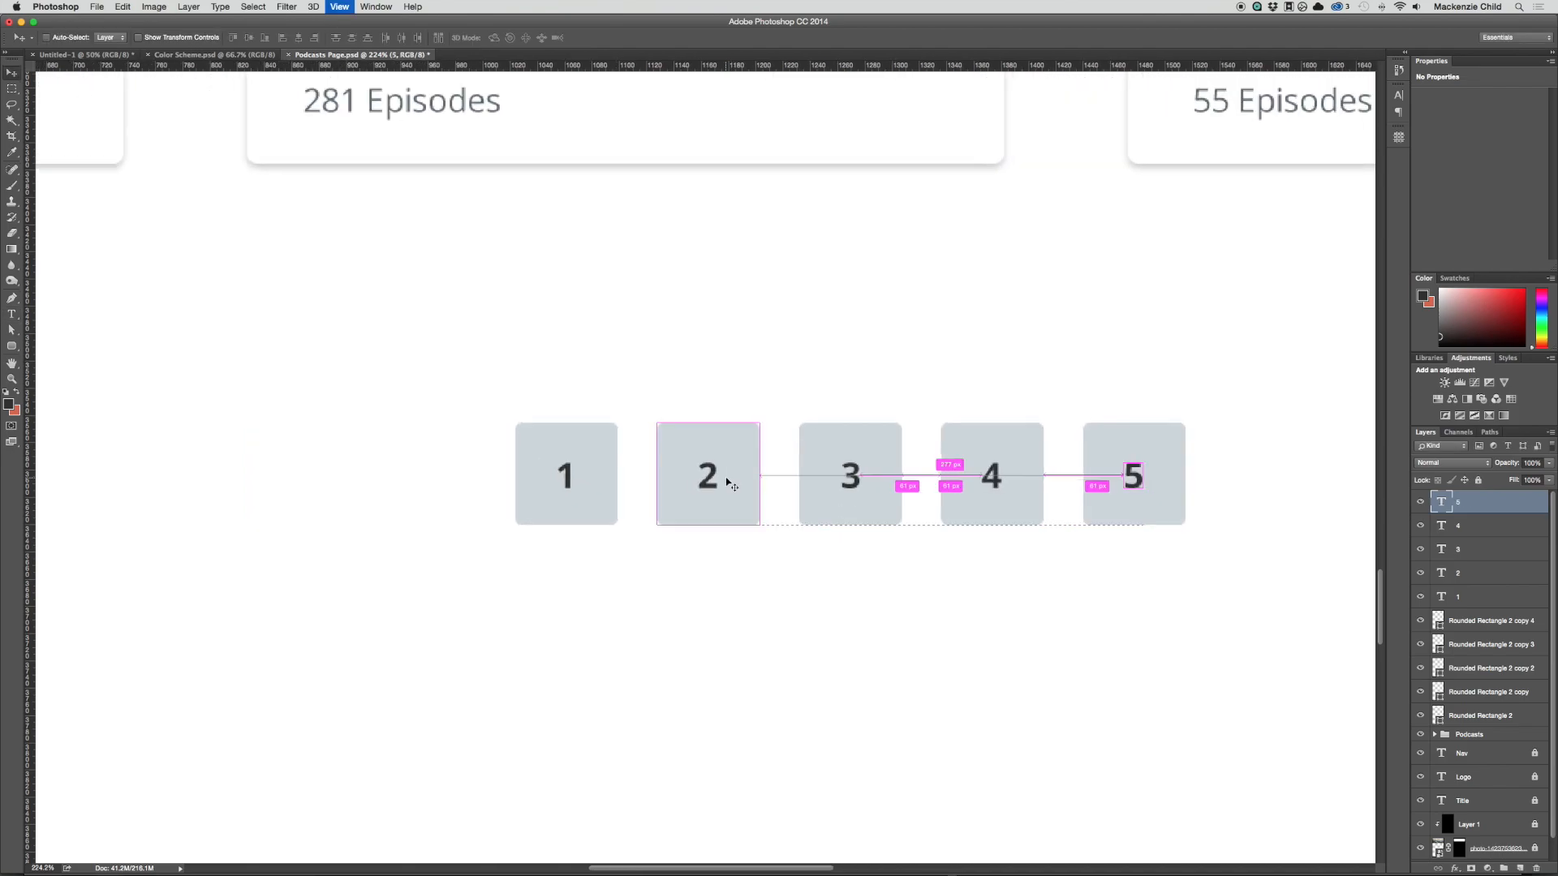
left_click_drag(532, 511, 271, 479)
key("super+t")
key("Return")
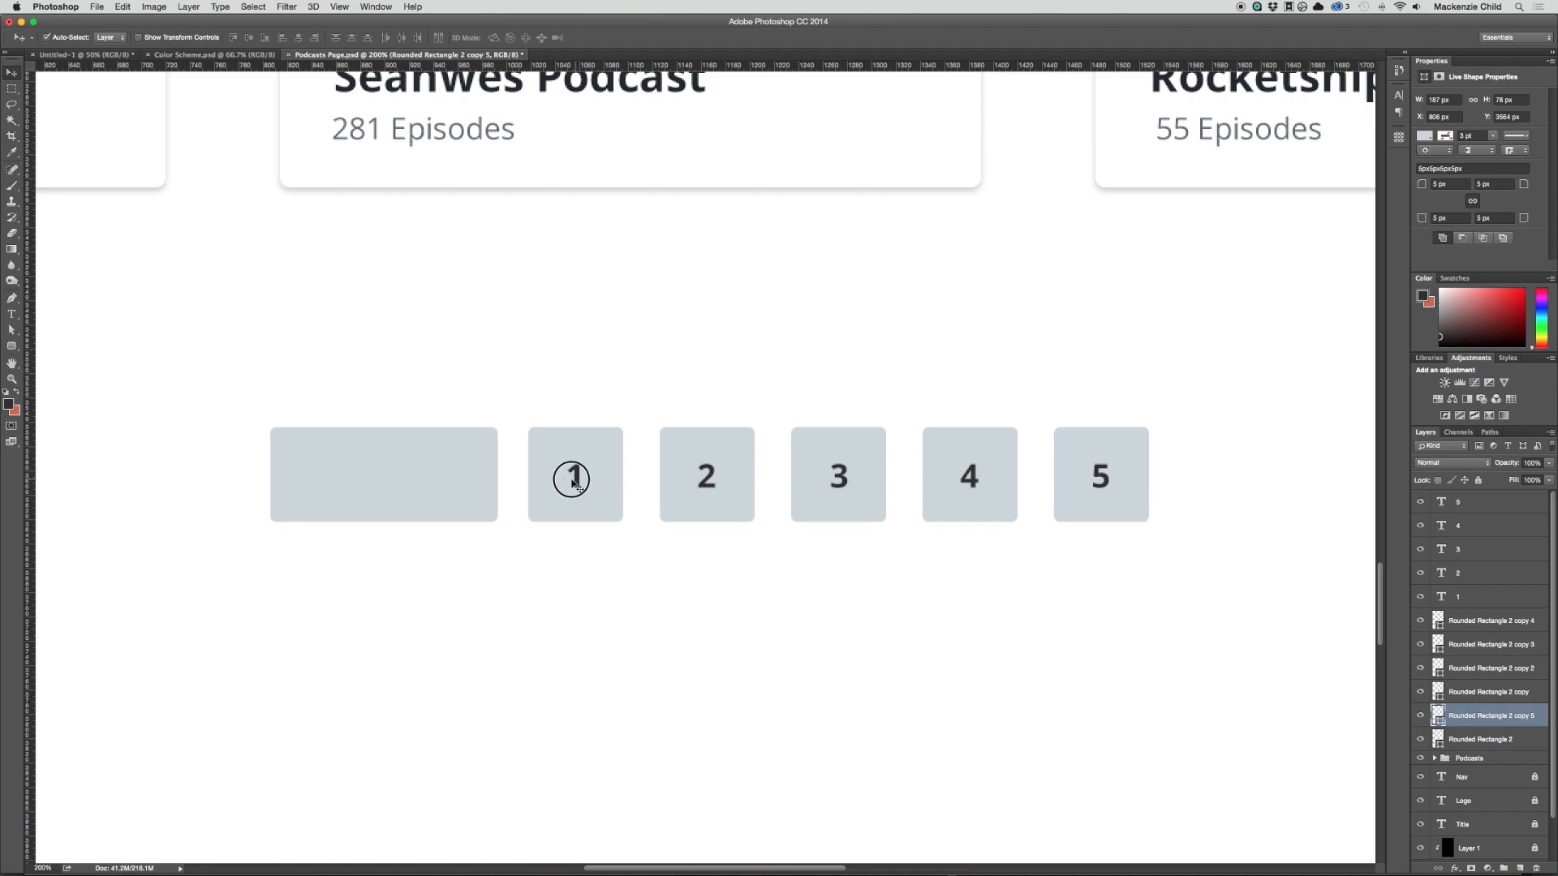
Step: Copy the number 1 onto the wide rectangle, change the copy to "Previous" and centre it there
left_click_drag(574, 479, 397, 480)
double_click(395, 479)
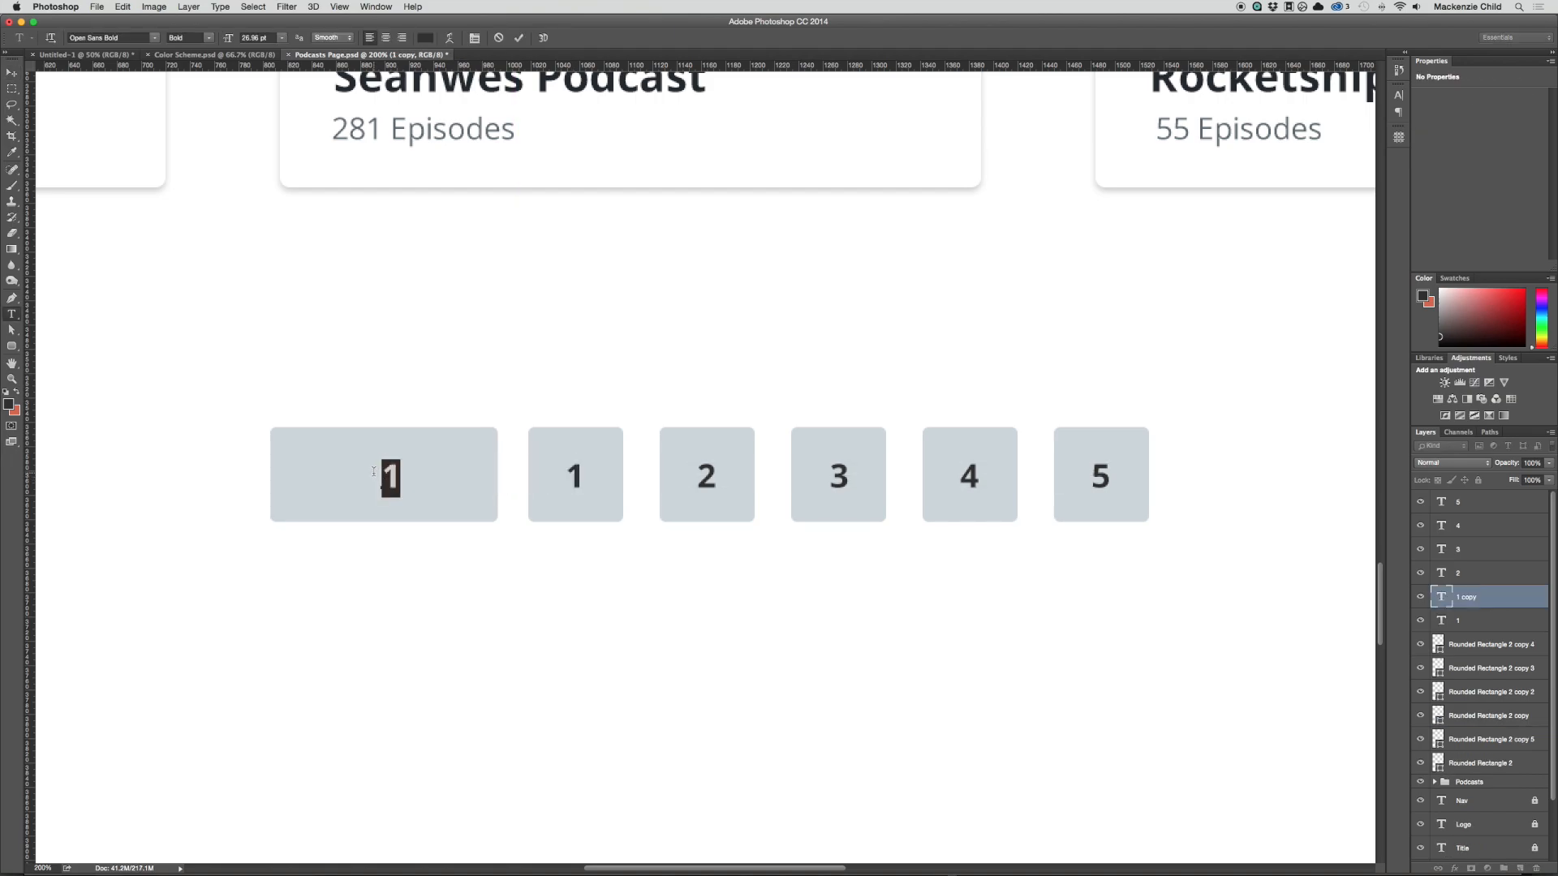
type("Previous")
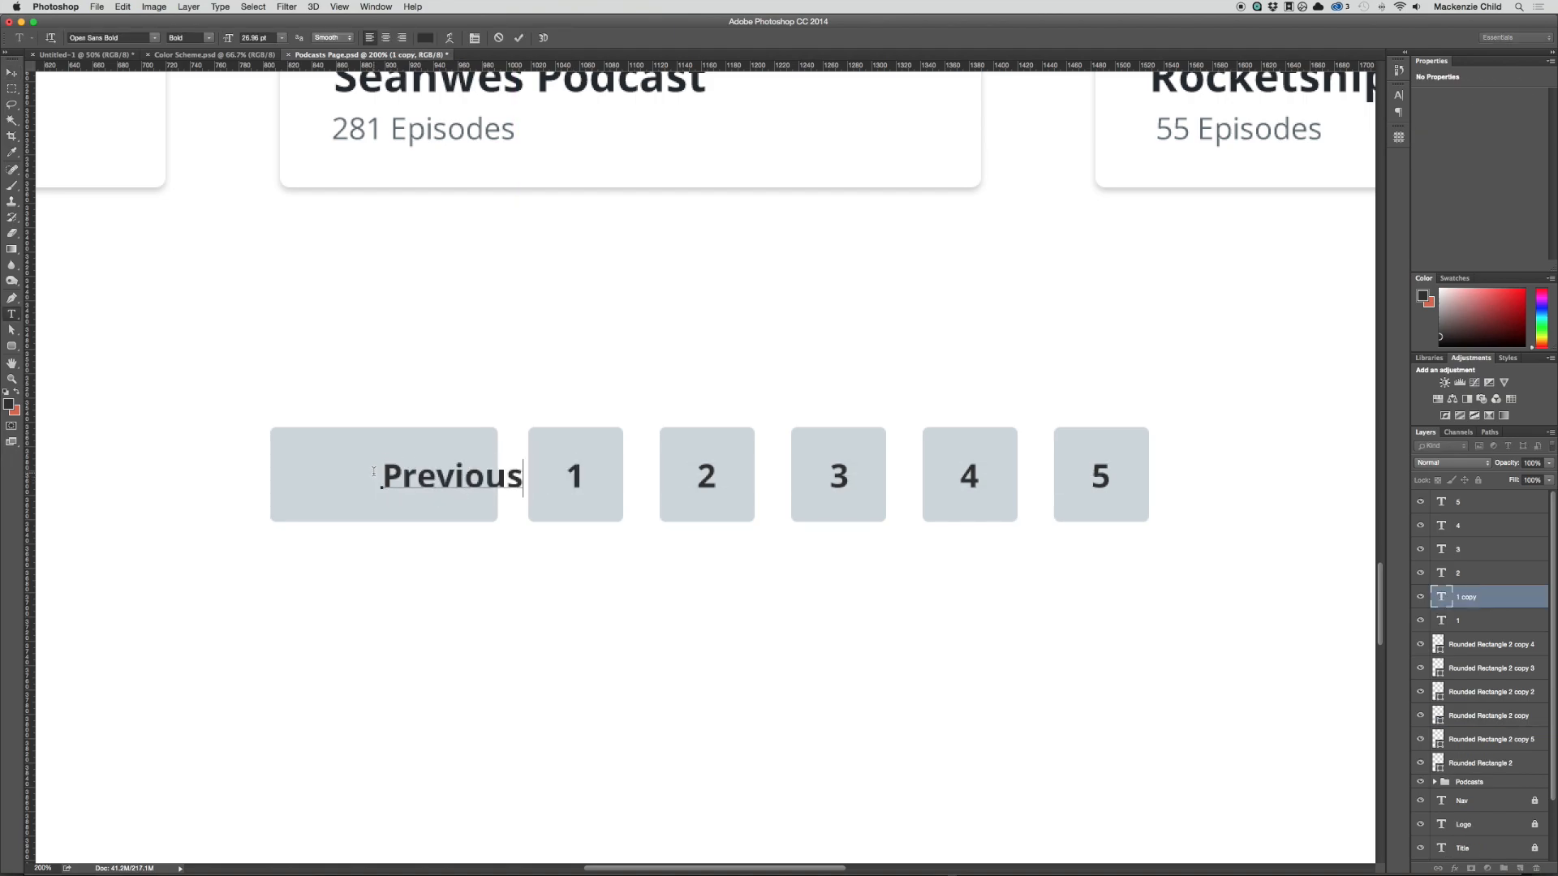
key("super+Return")
key("v")
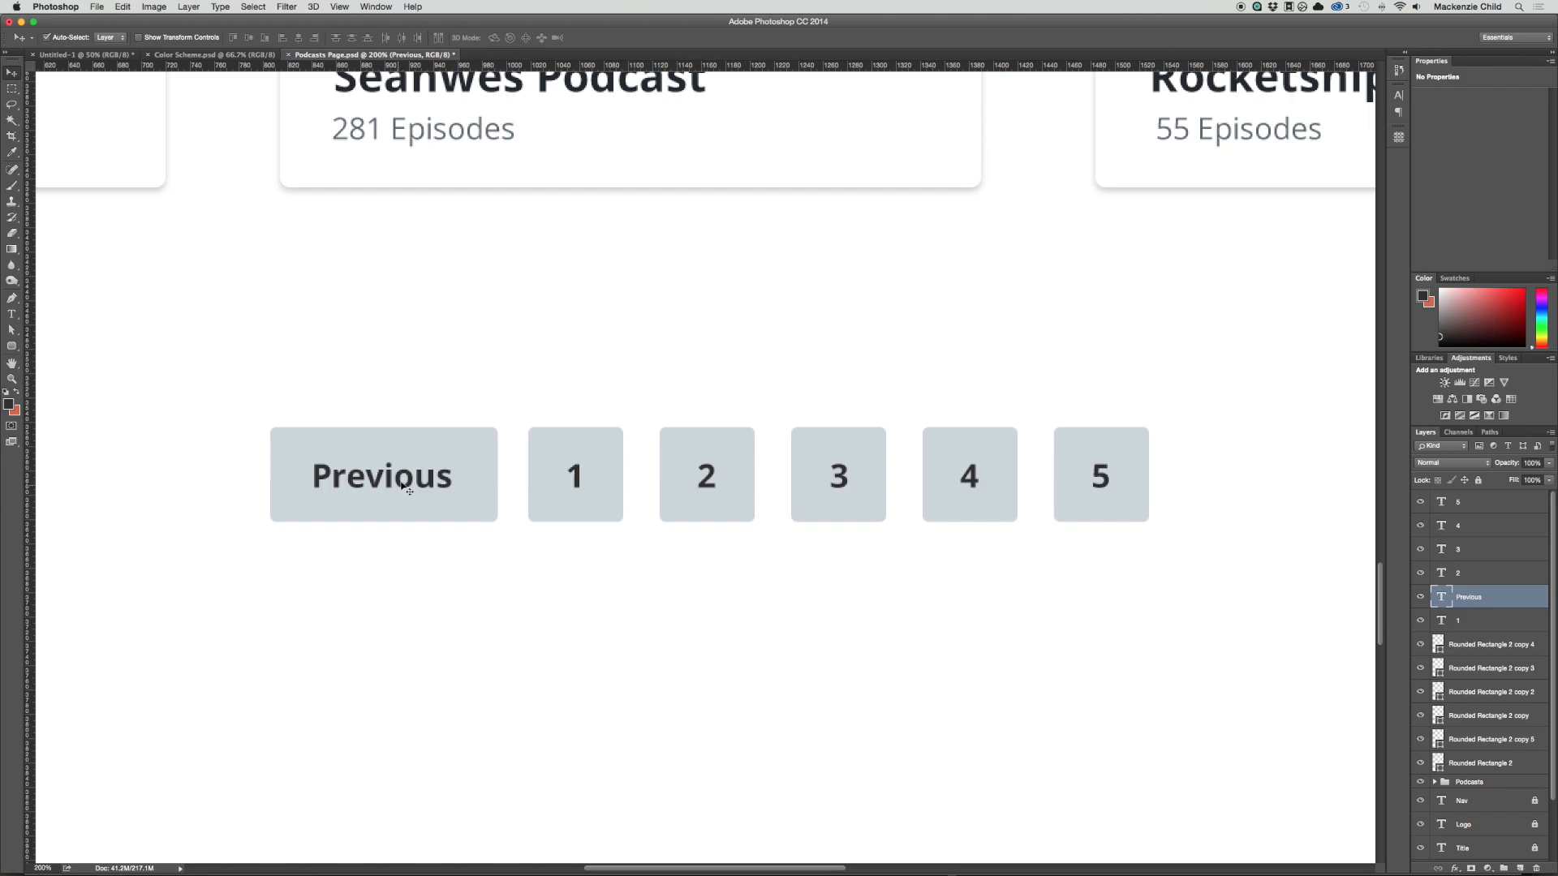
left_click_drag(399, 485, 405, 485)
Step: Recolour the "Previous" text to a muted grey-blue, #b3bdc3, slightly darker than its button
double_click(381, 477)
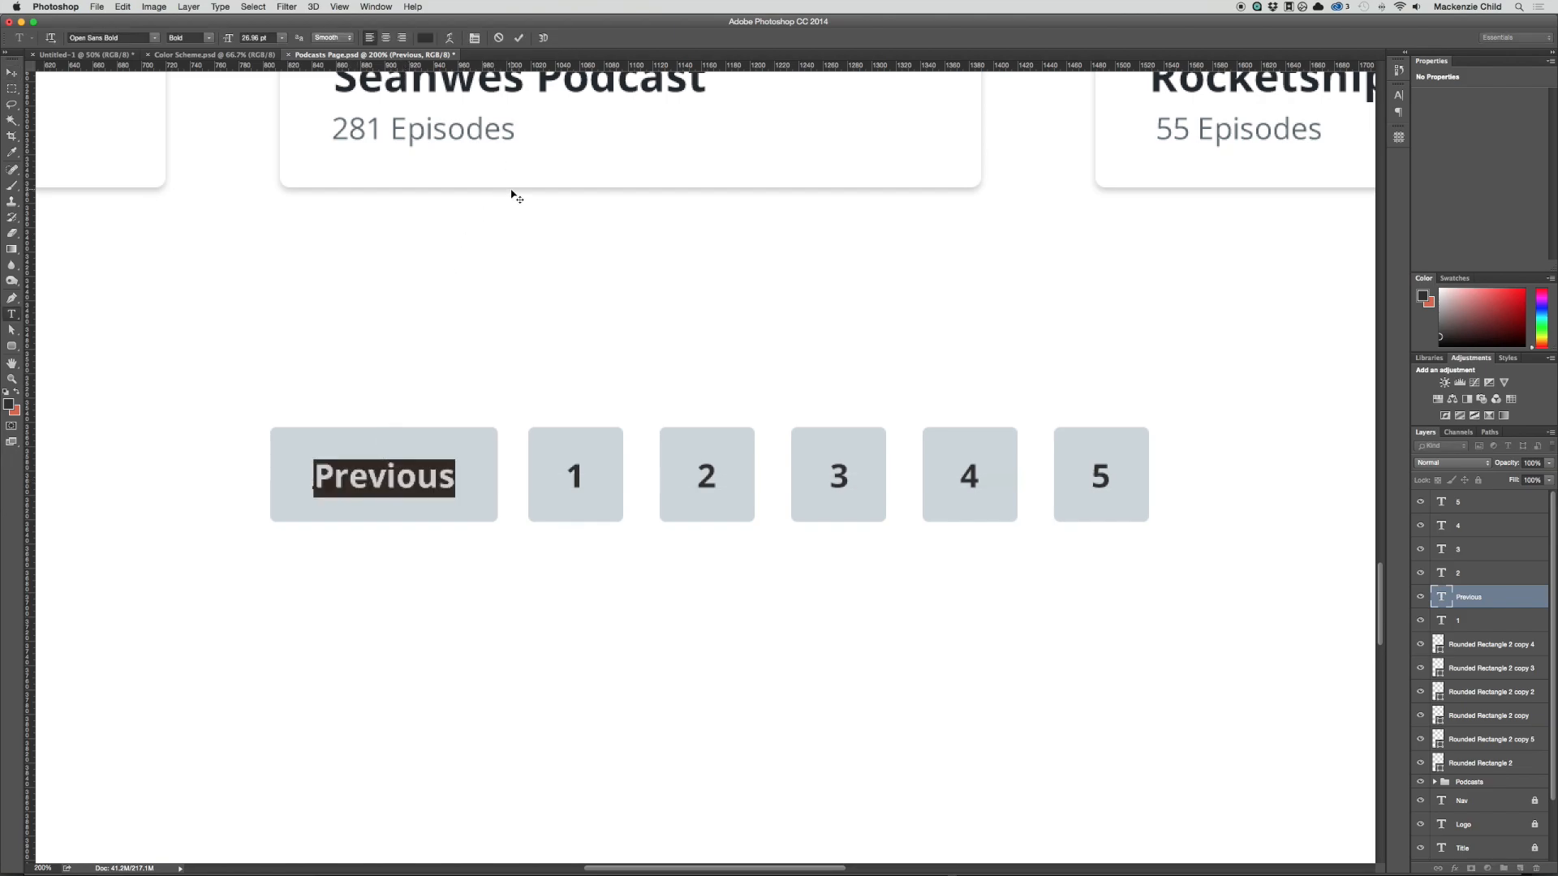
left_click(425, 37)
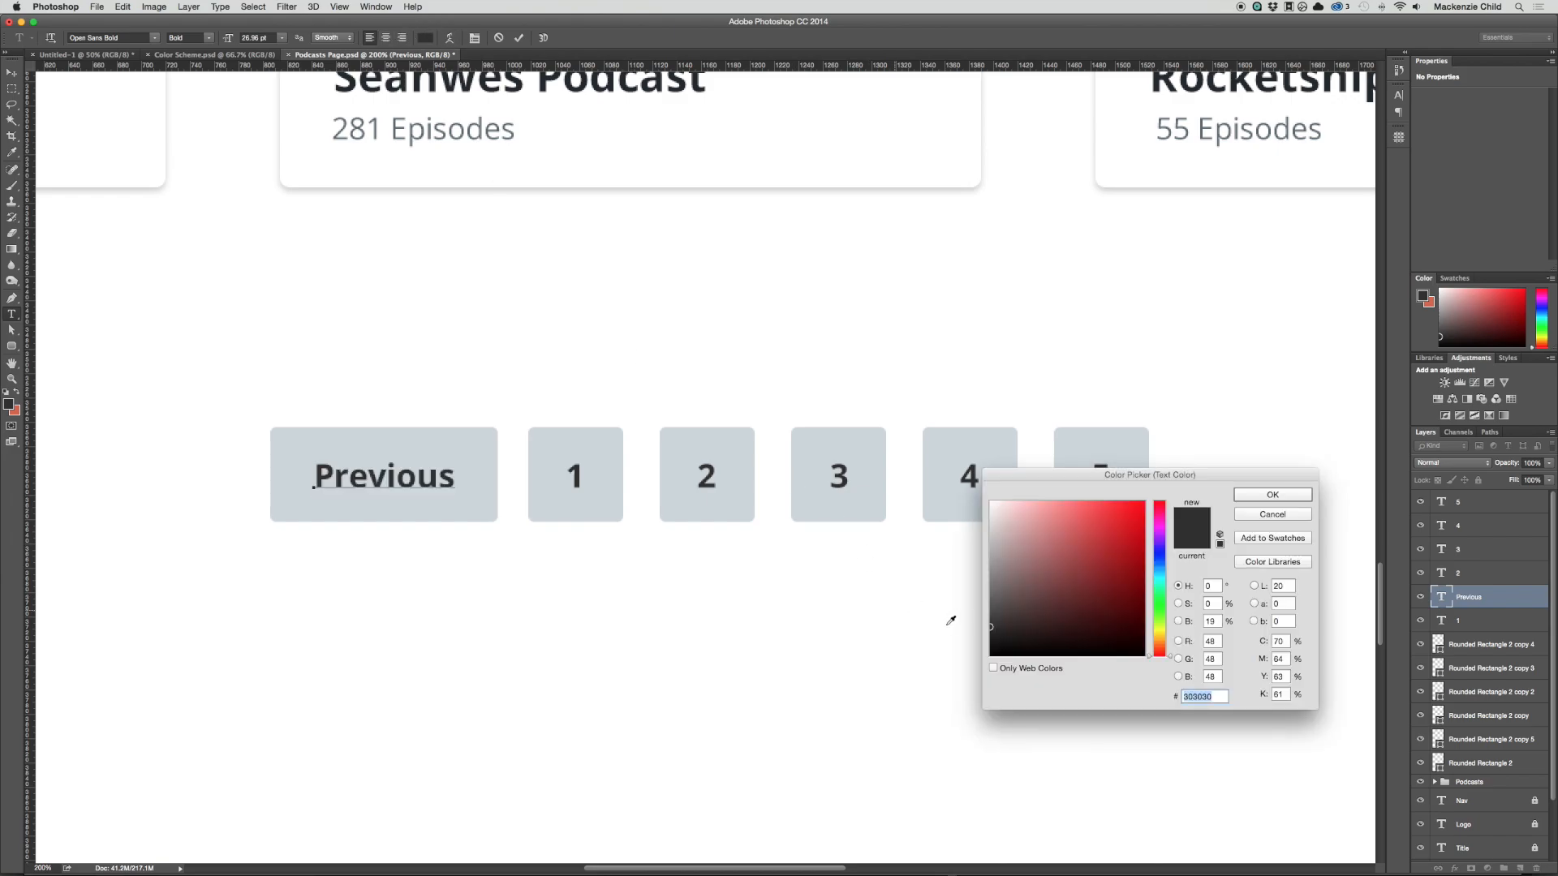
left_click(605, 438)
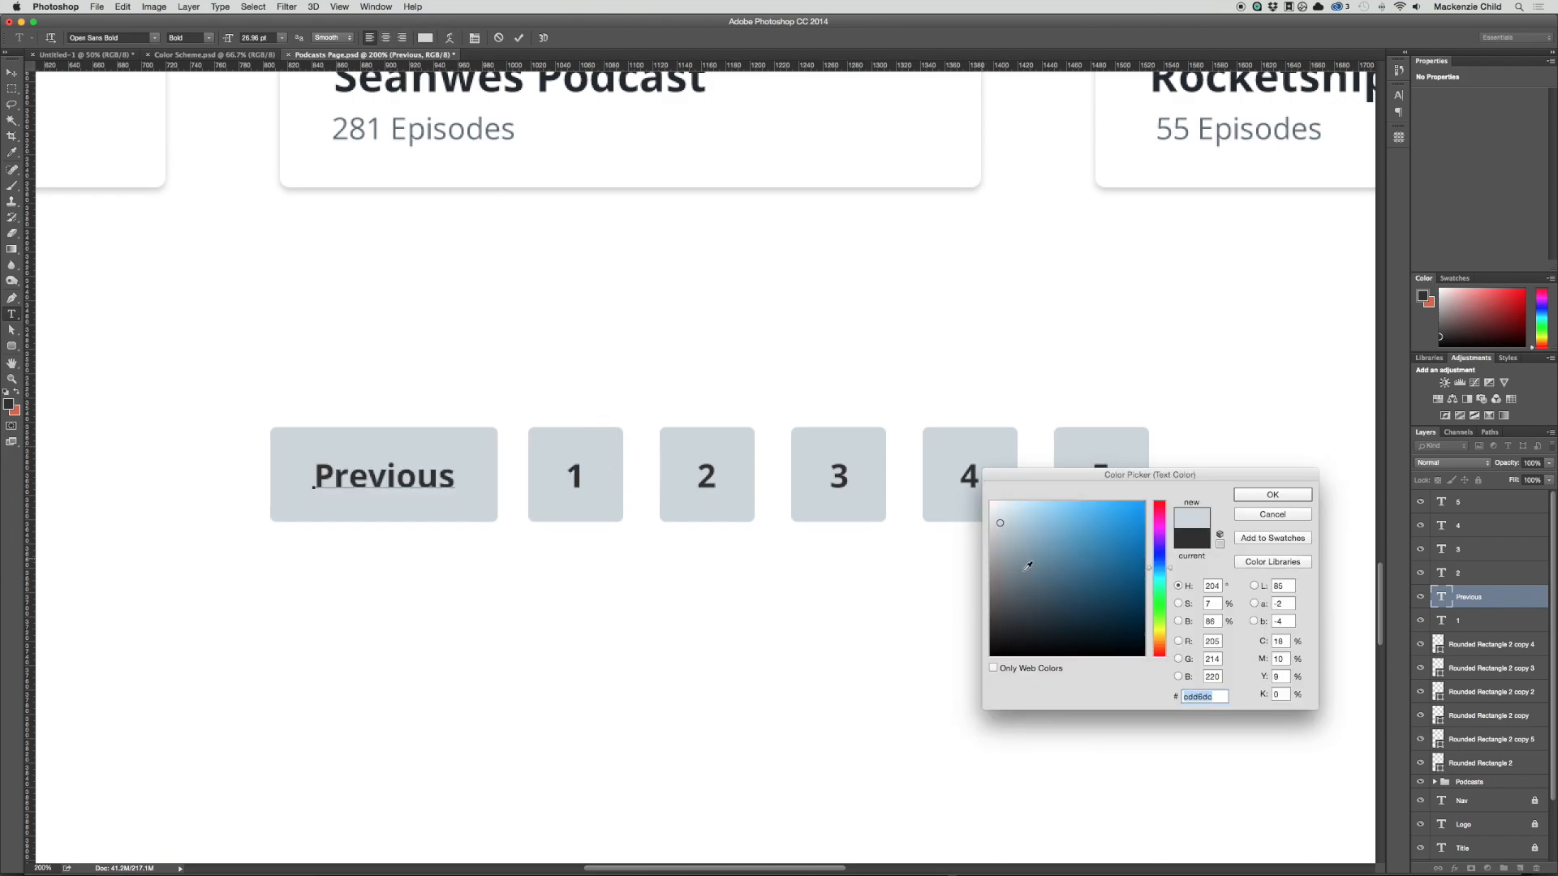
left_click_drag(1003, 524, 1003, 538)
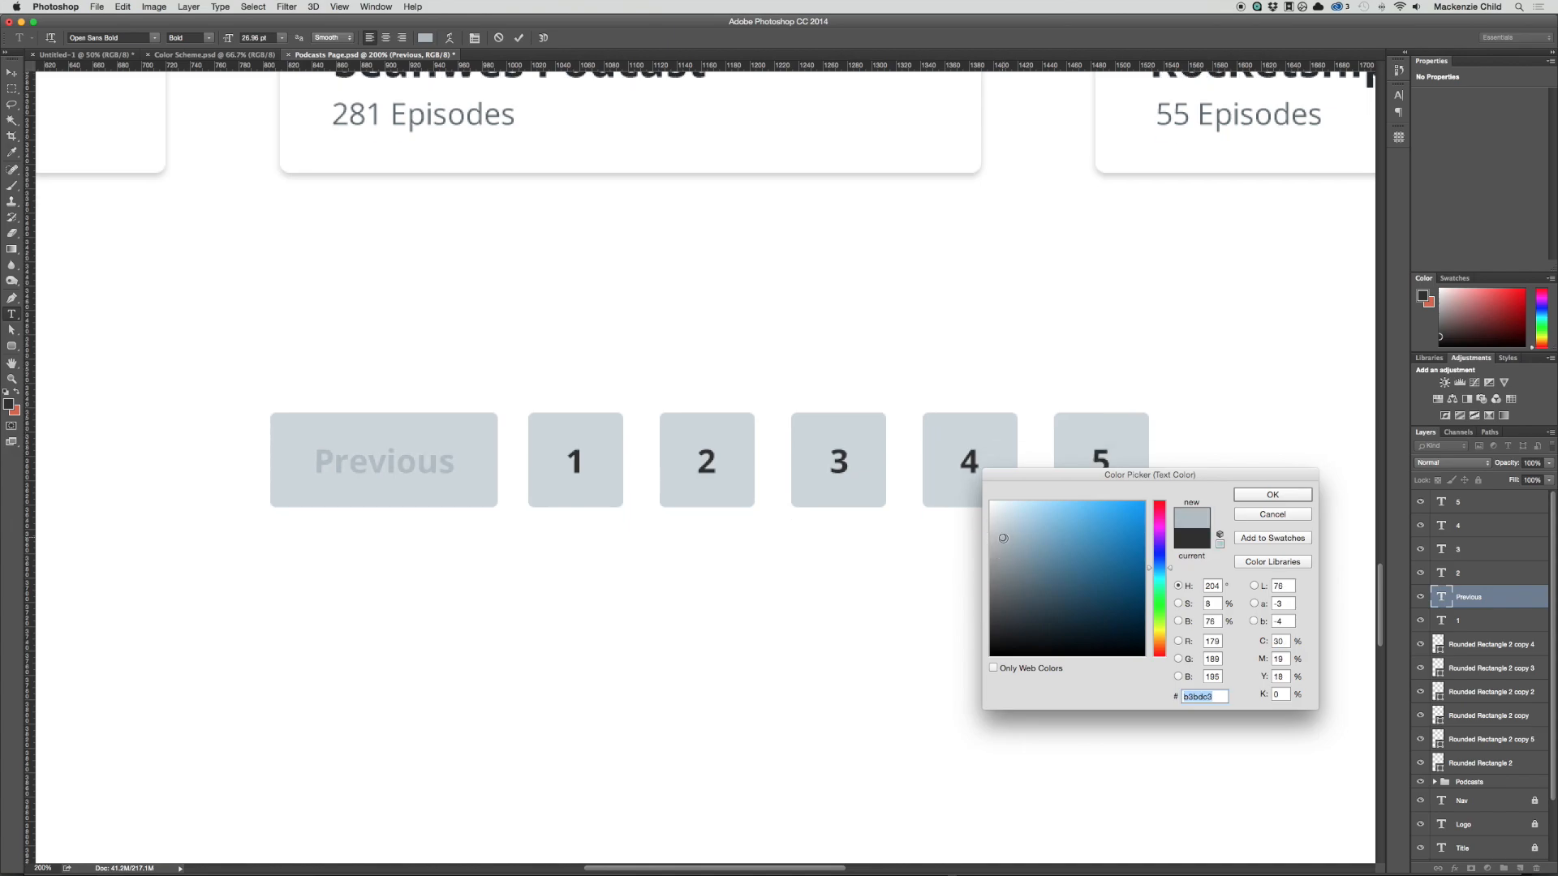
key("Return")
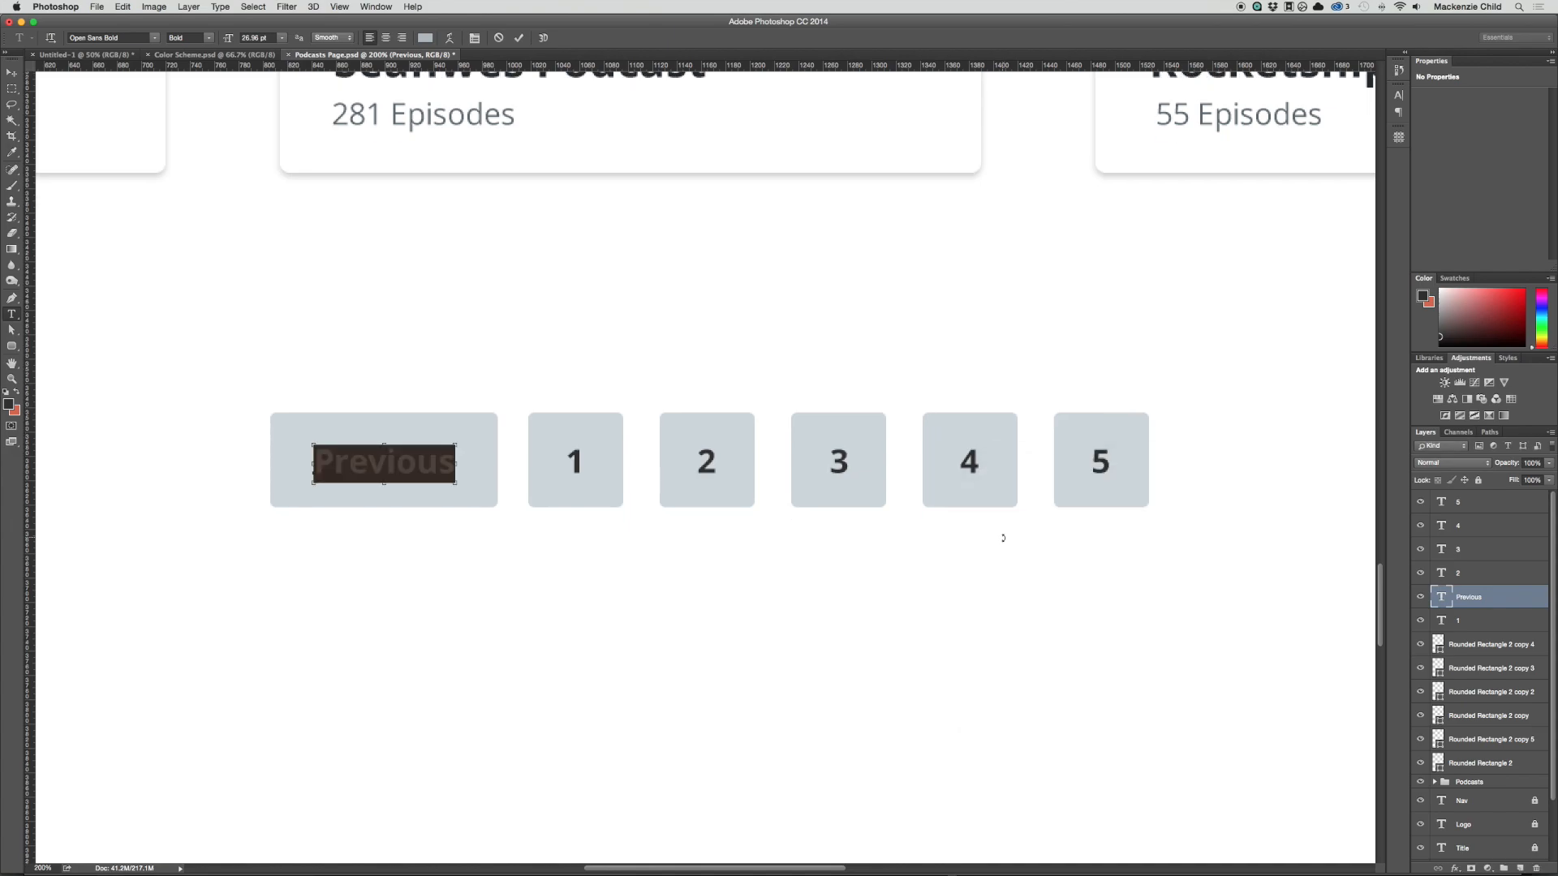
key("super+Return")
Step: Copy the Previous button with its label to the right of the fifth square and change the copied label to "Next"
scroll(731, 546, "right", 3)
scroll(730, 550, "right", 3)
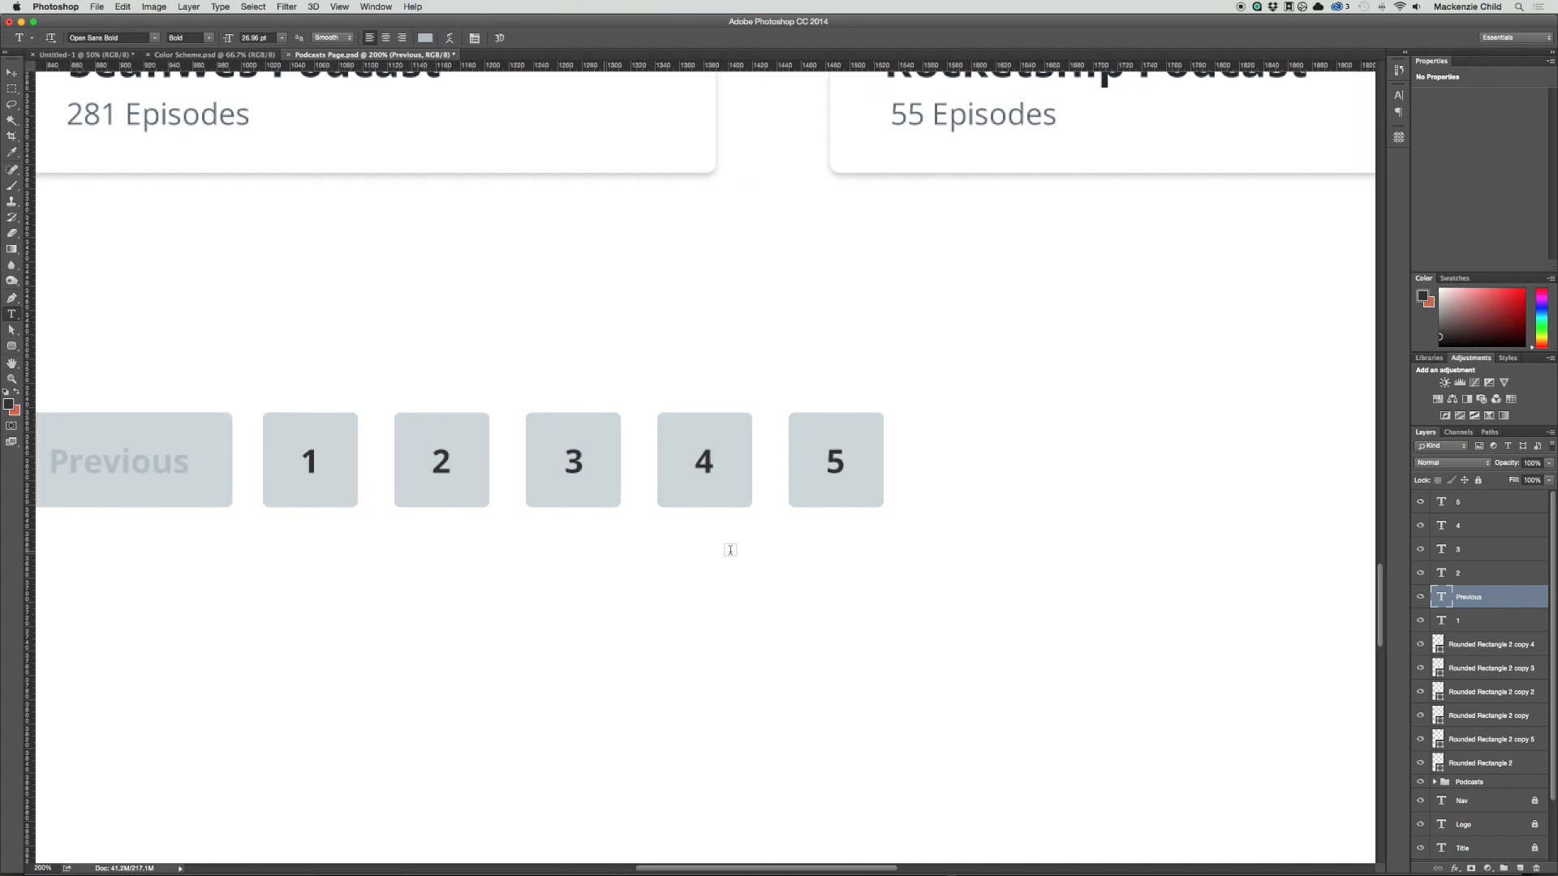
key("v")
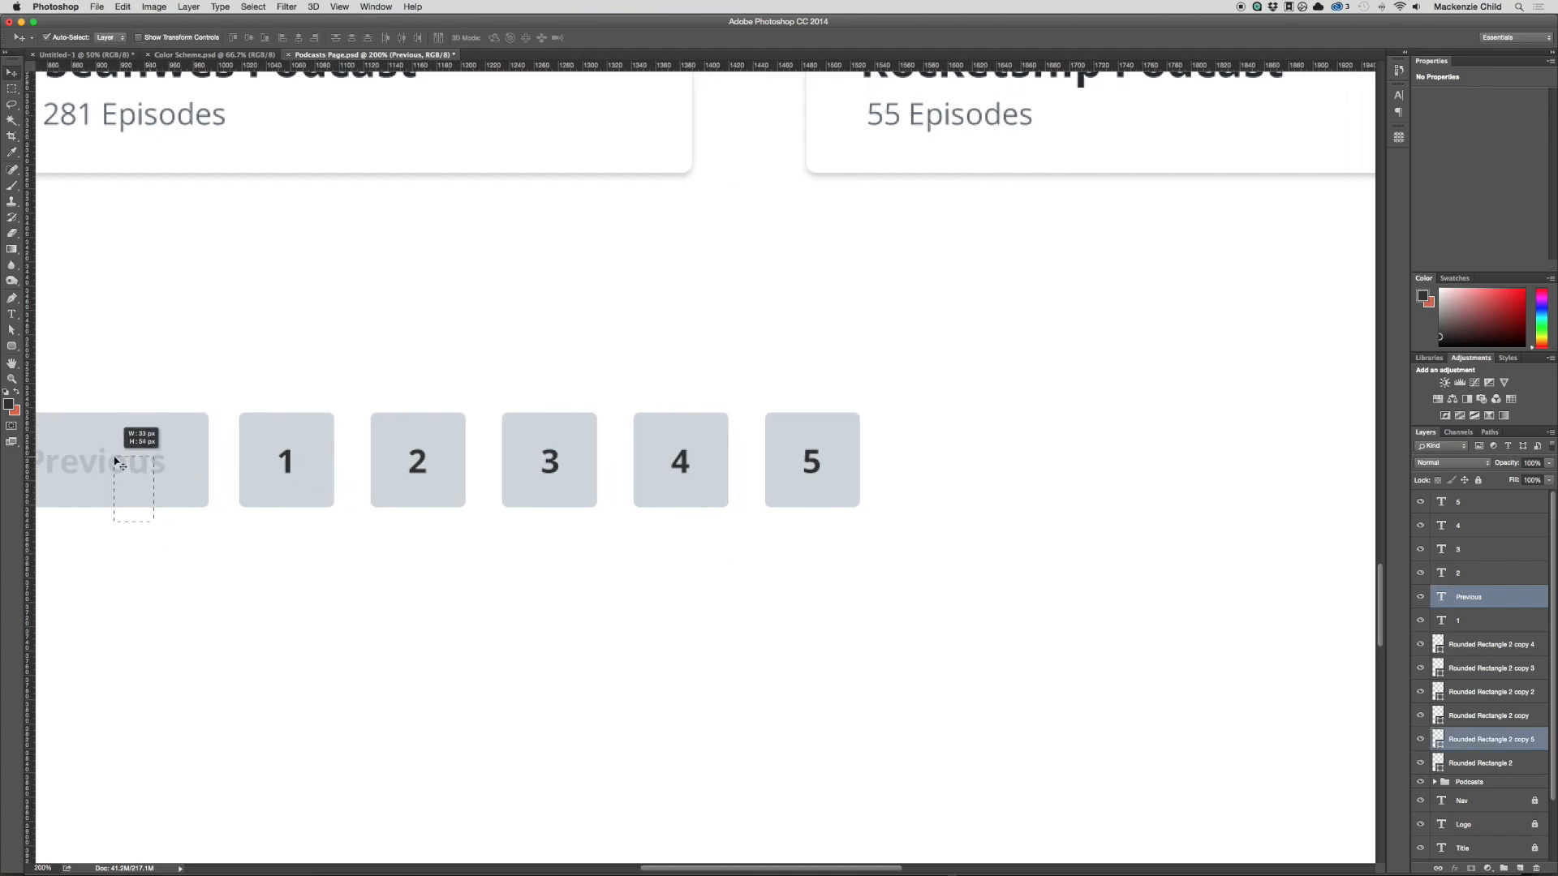
left_click_drag(139, 435, 1030, 480)
key("t")
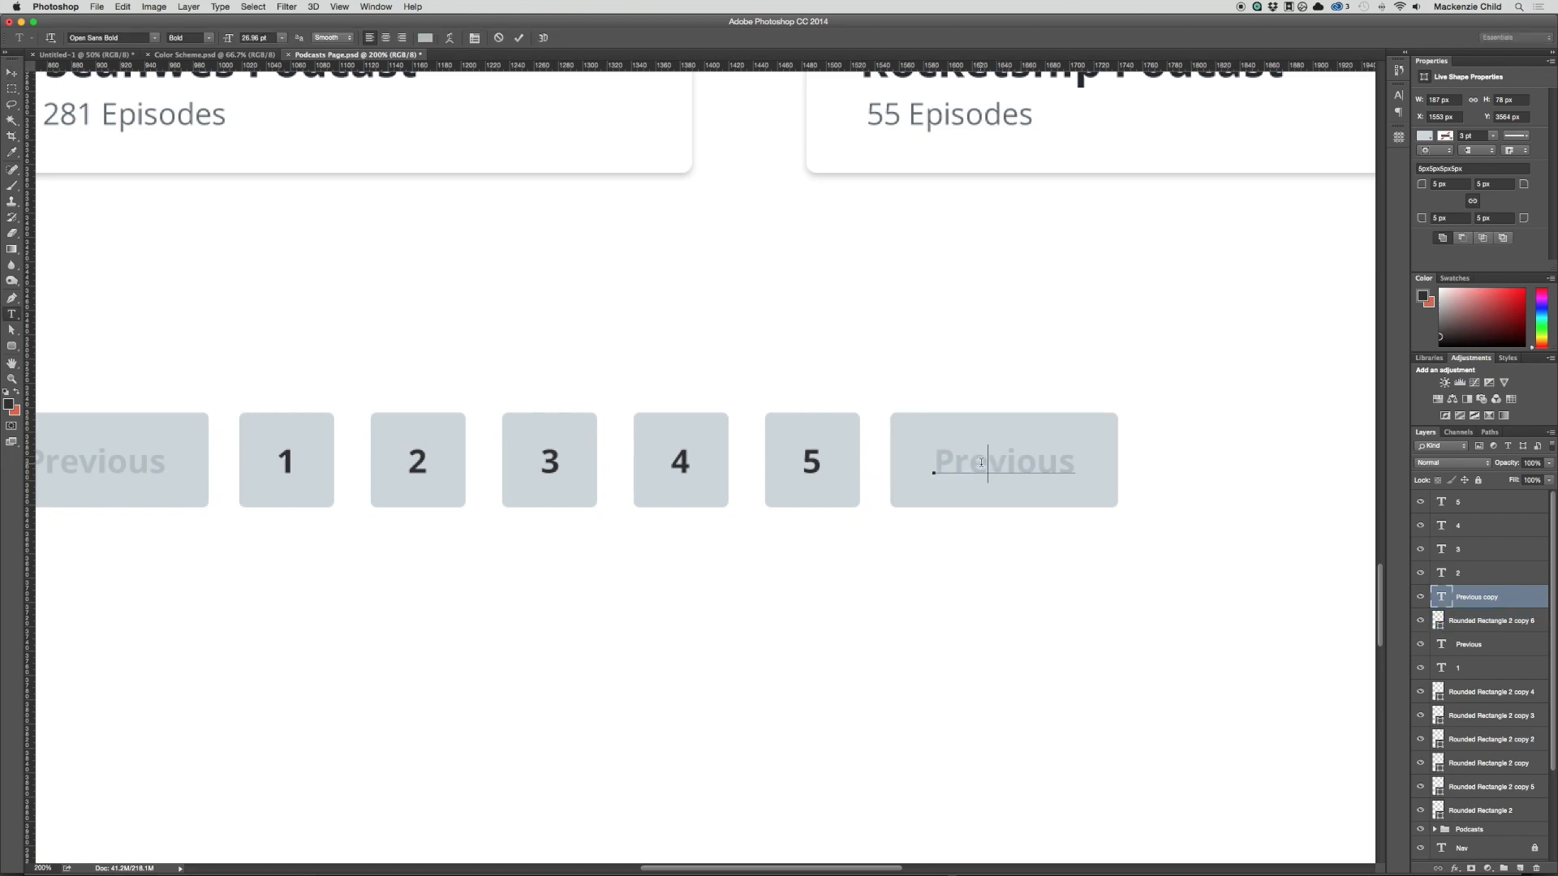
double_click(981, 462)
type("Next")
key("super+Return")
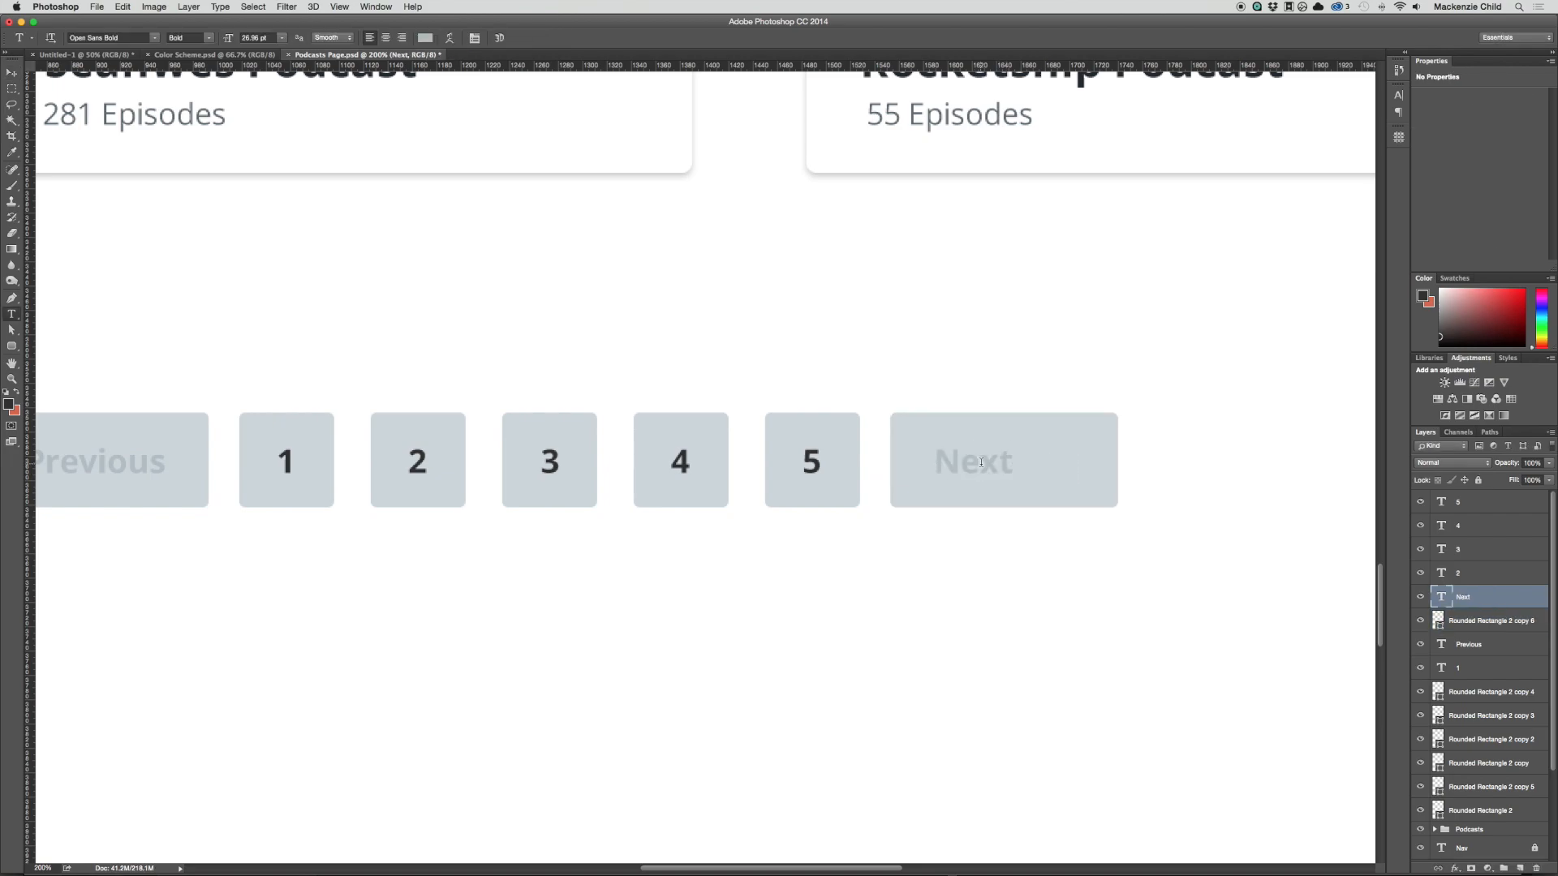
Step: Recolour the "Next" text with the dark colour sampled from the number 5 and centre it on its button
double_click(981, 462)
left_click(426, 41)
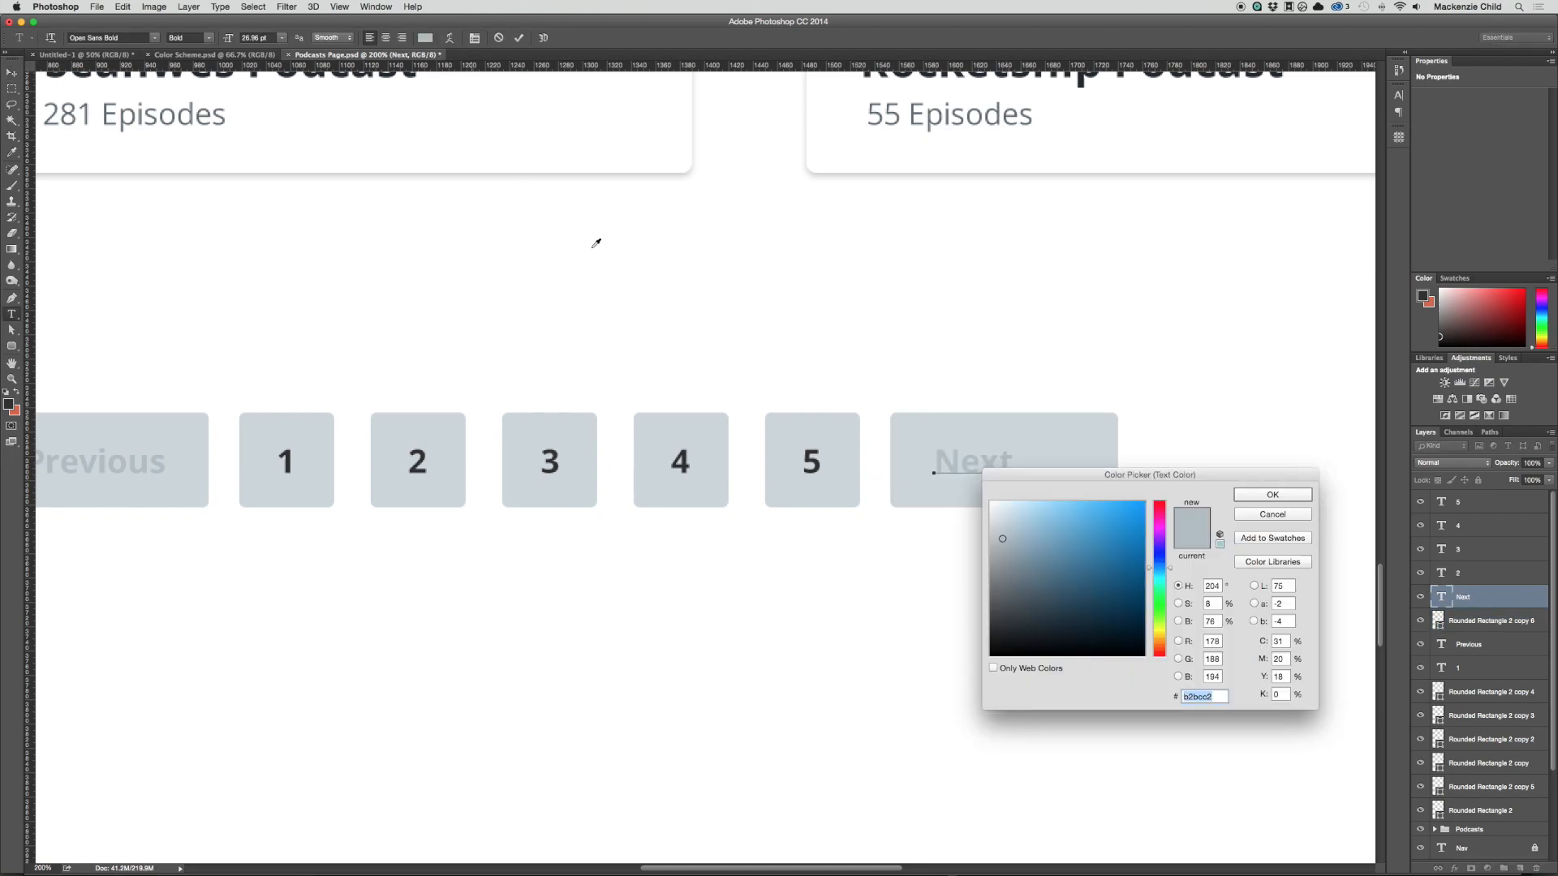
left_click(811, 454)
key("Return")
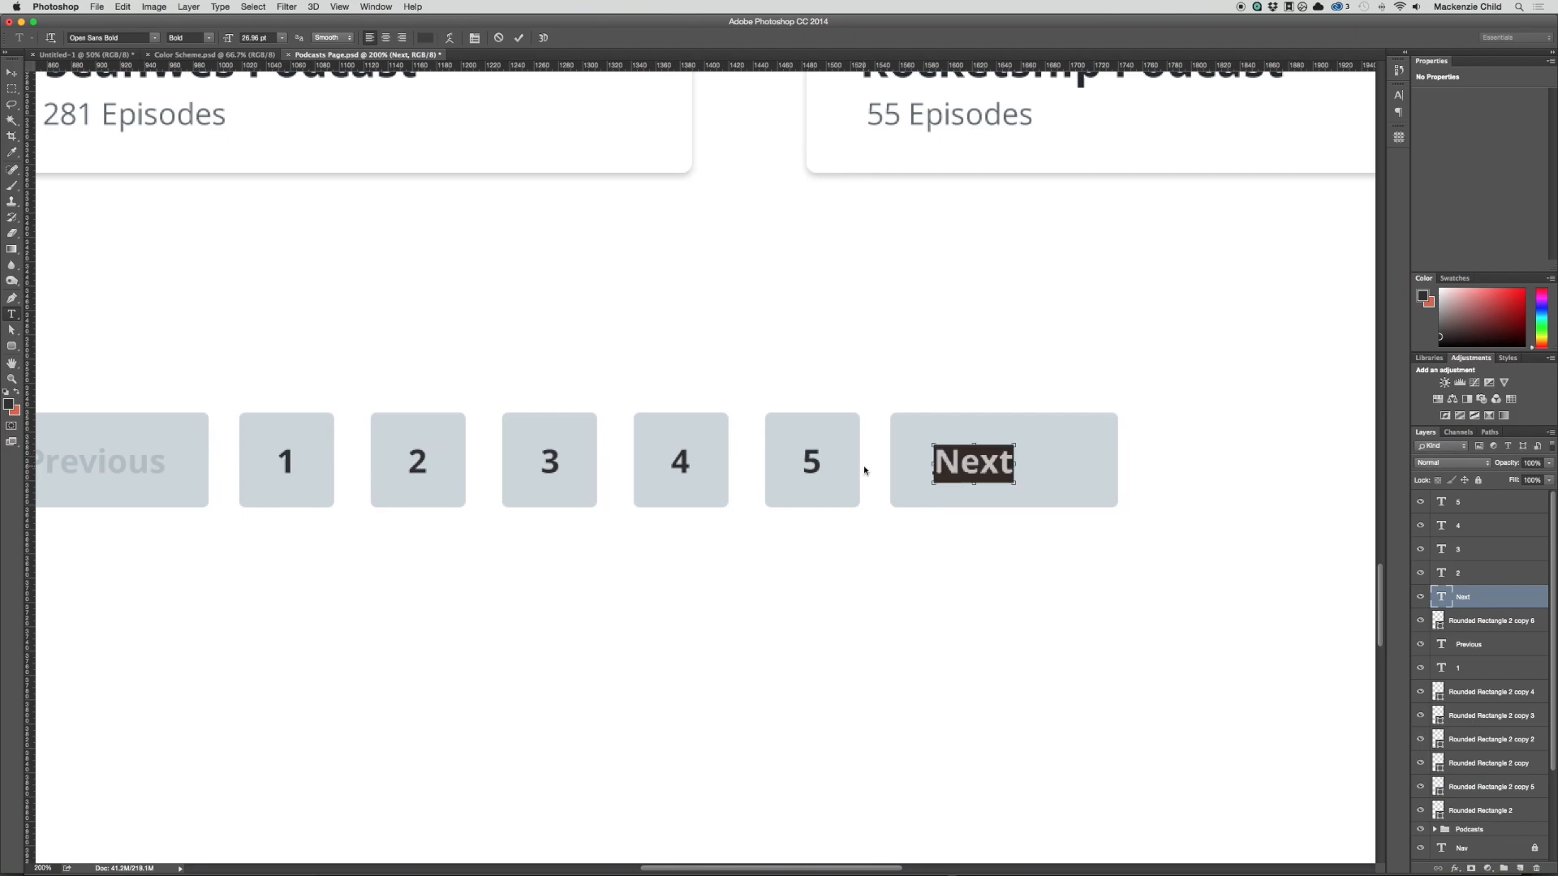
key("super+Return")
key("v")
left_click_drag(953, 463, 979, 463)
Step: Move the whole pagination row down and centre it horizontally on the page below the podcast cards
key("super+minus")
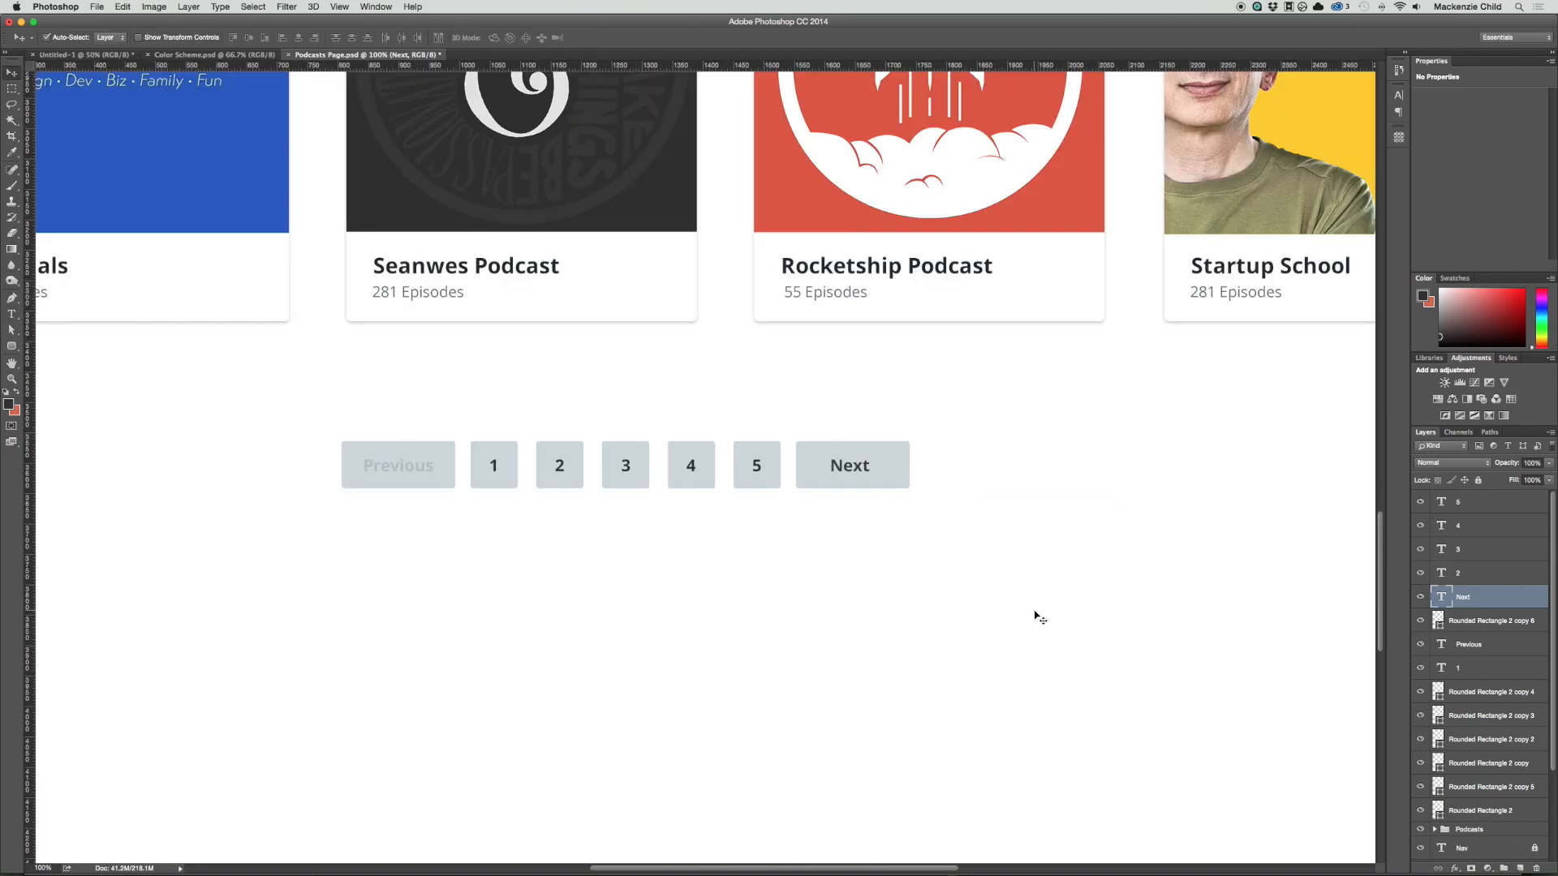
key("super+minus")
left_click_drag(1124, 682, 550, 497)
left_click_drag(926, 533, 920, 611)
left_click(987, 586)
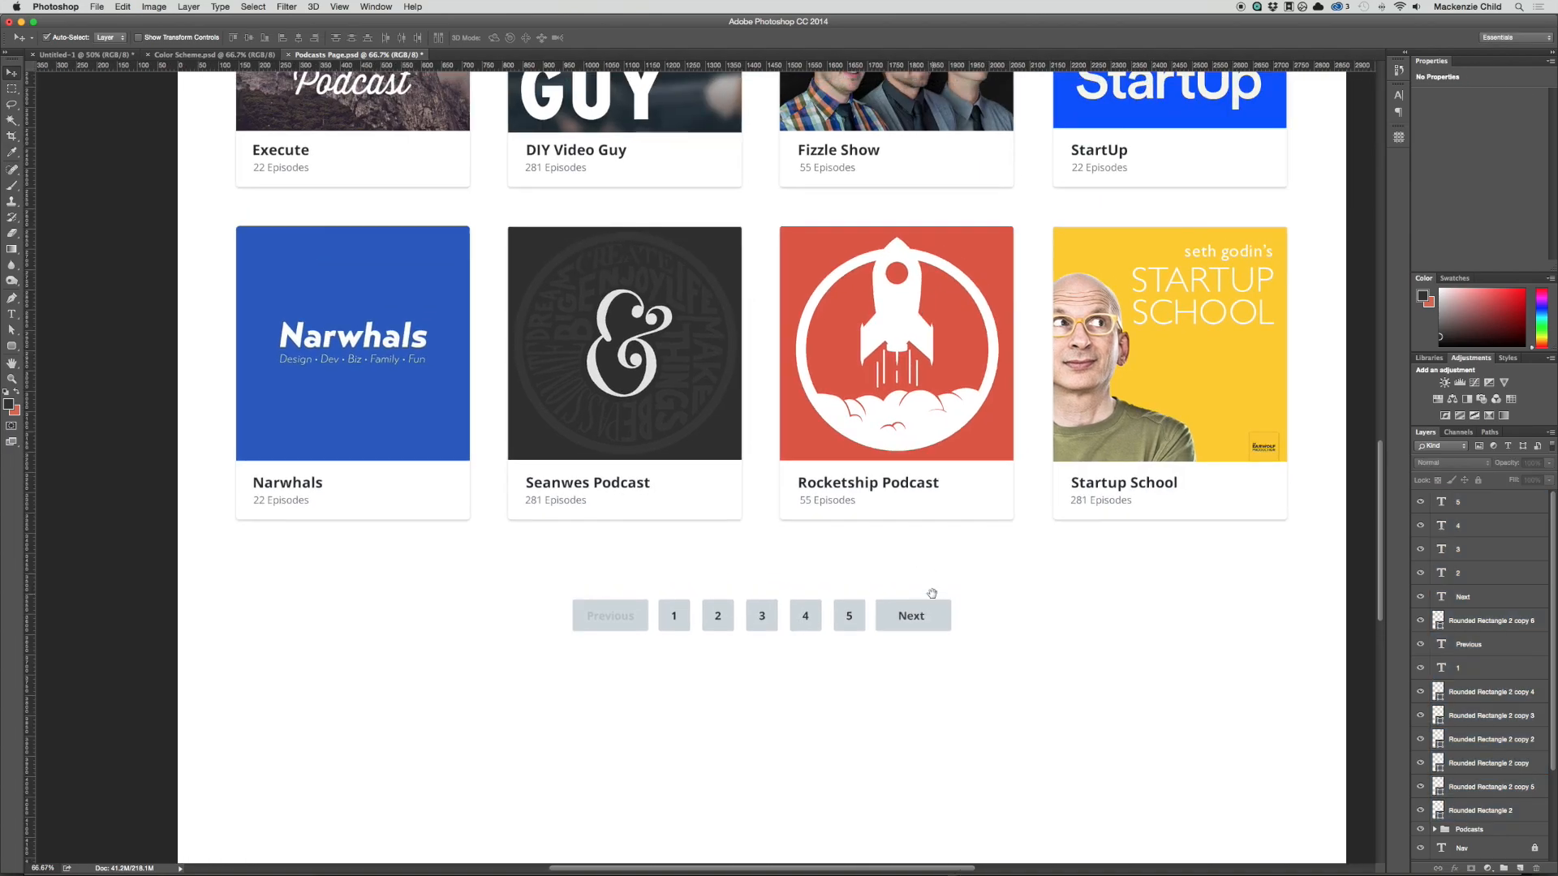
Step: Lighten the fill of the square behind number 3 to #e4e9ed
left_click(764, 629)
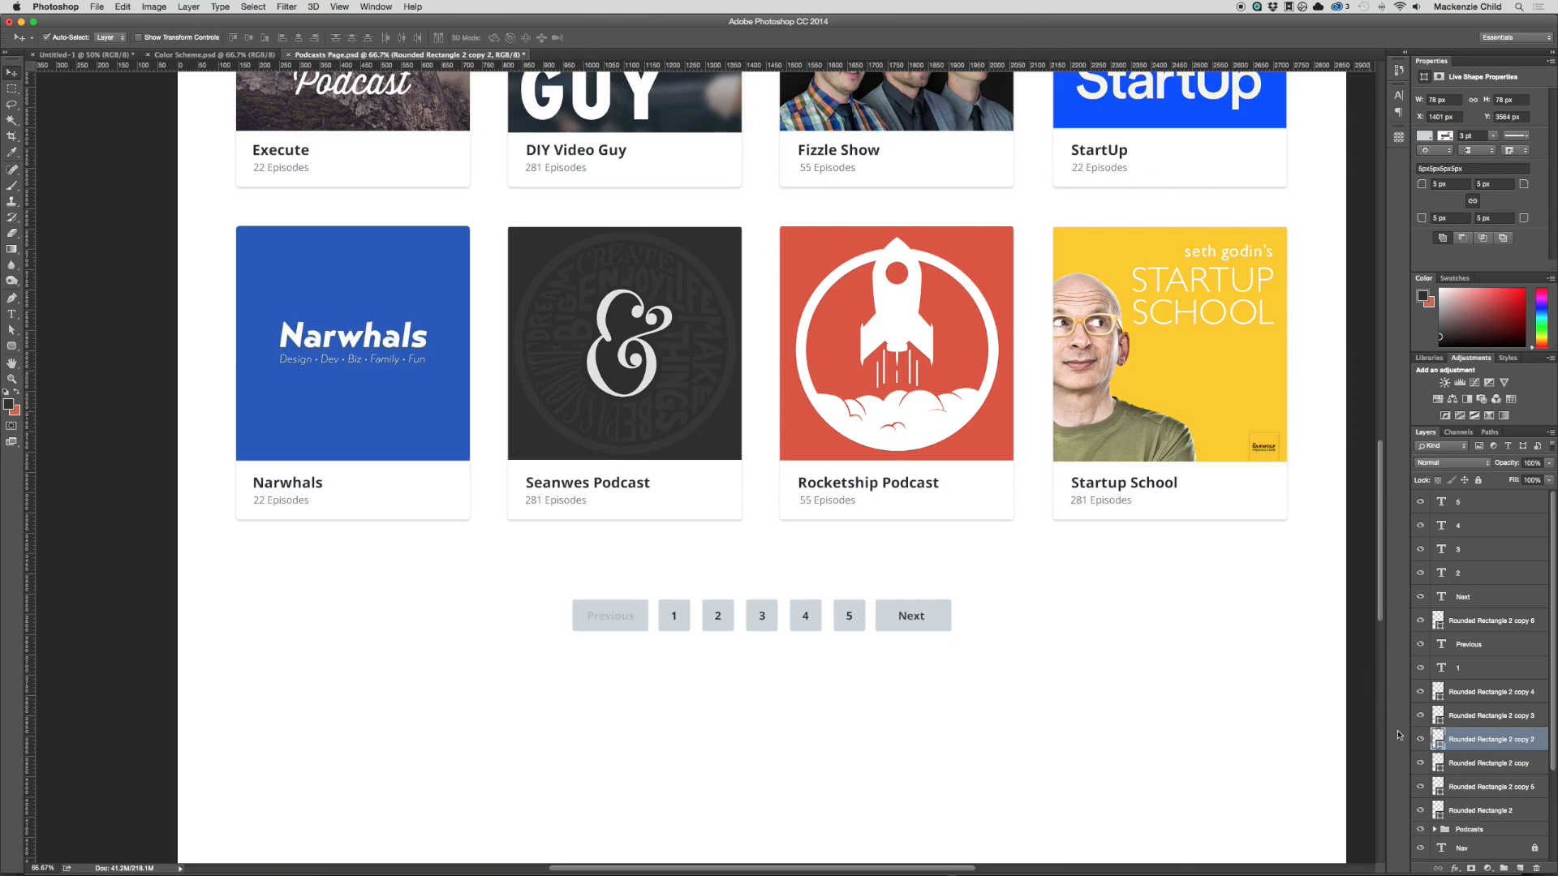
double_click(1439, 741)
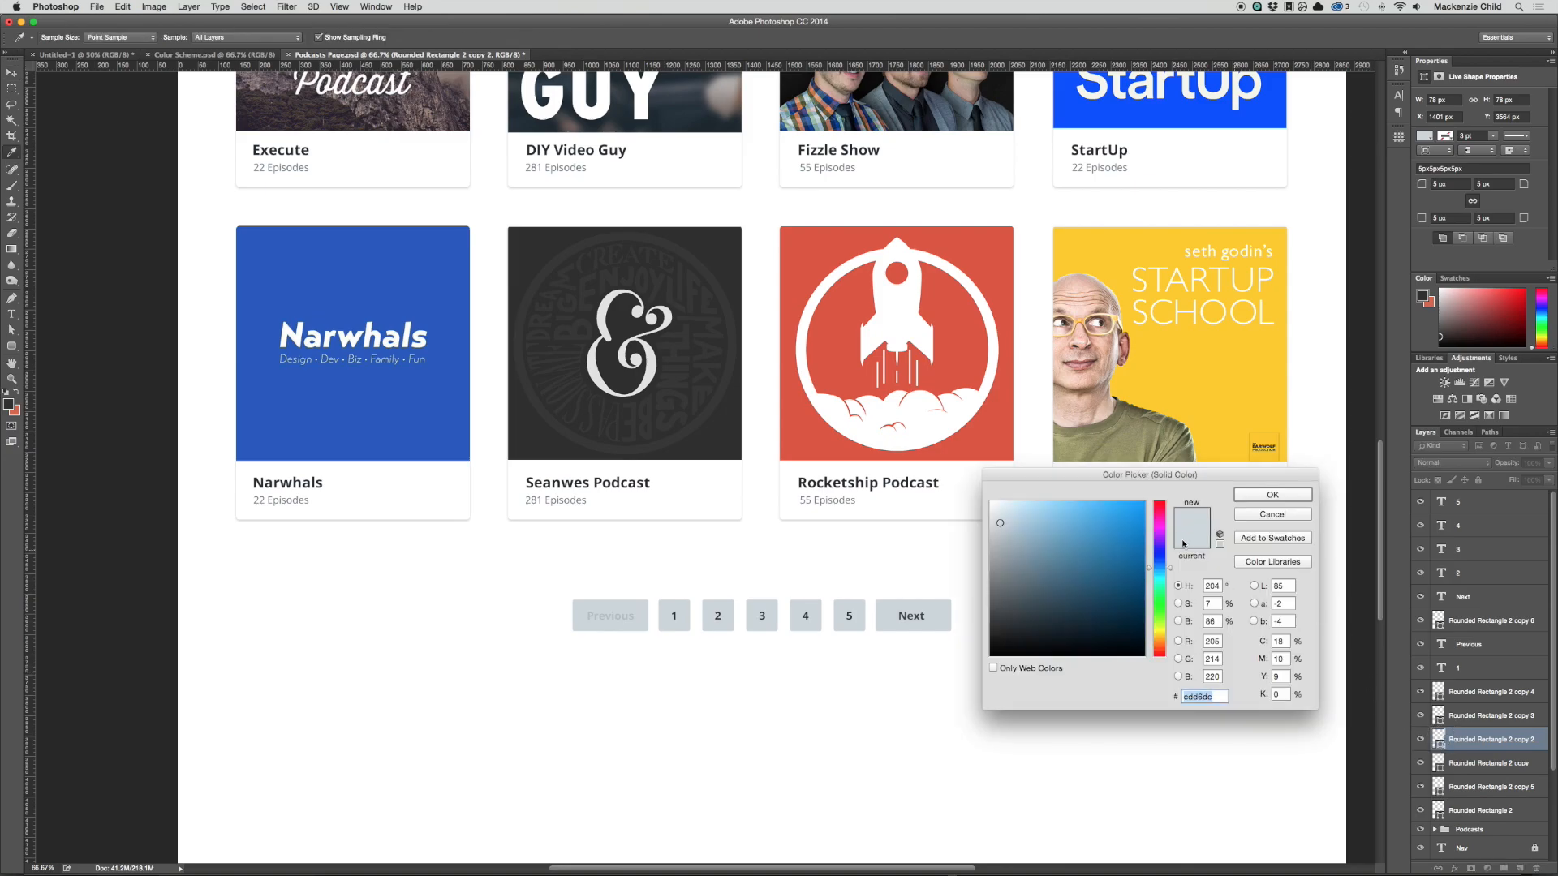
left_click_drag(1011, 523, 998, 513)
left_click(1271, 495)
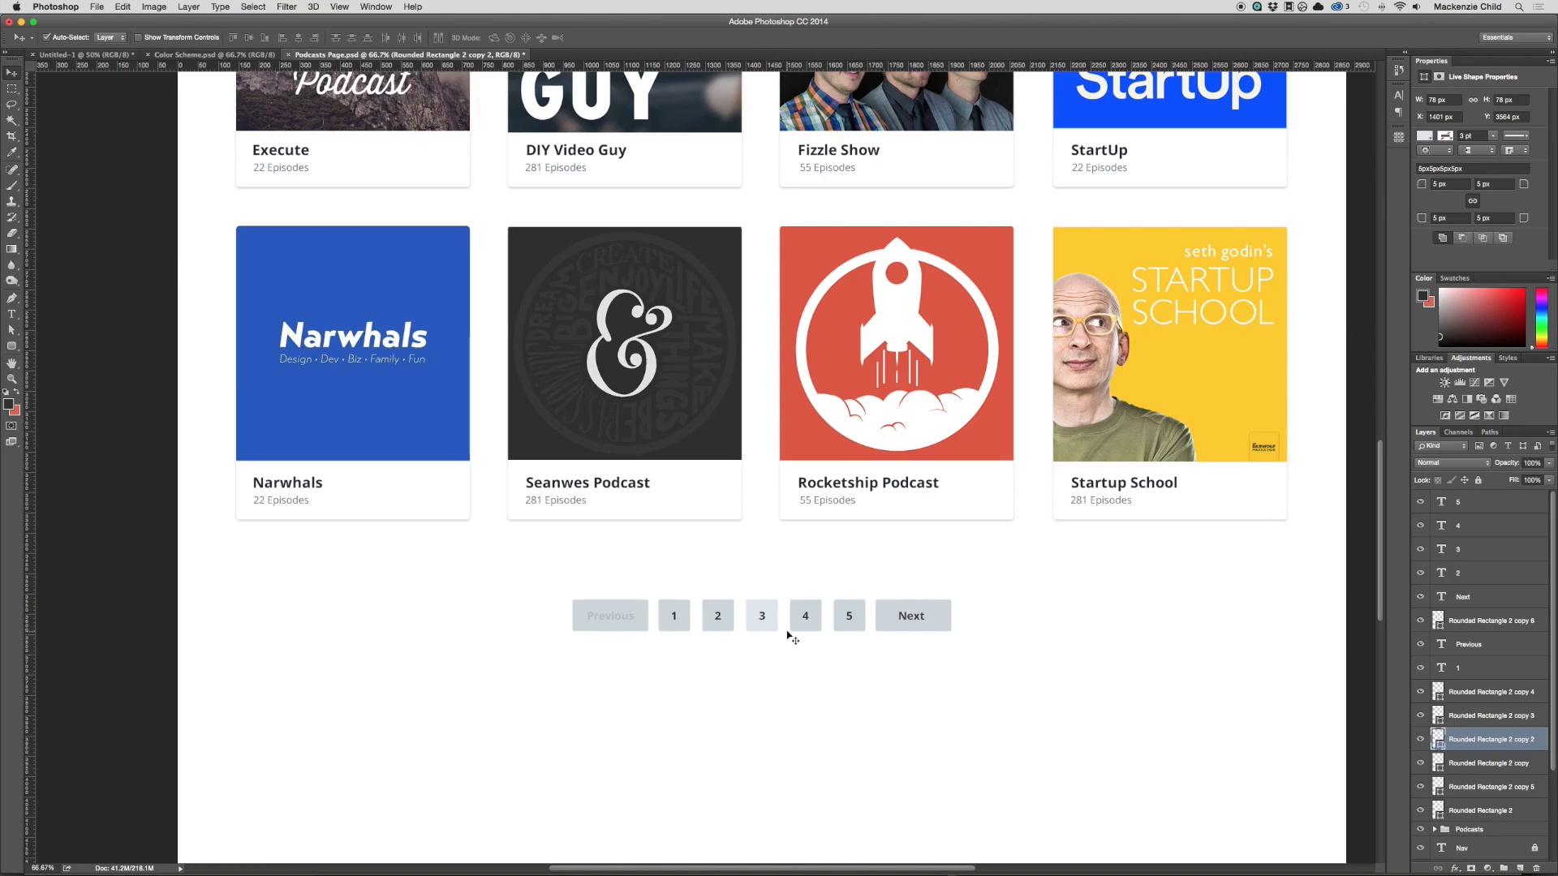
double_click(1435, 740)
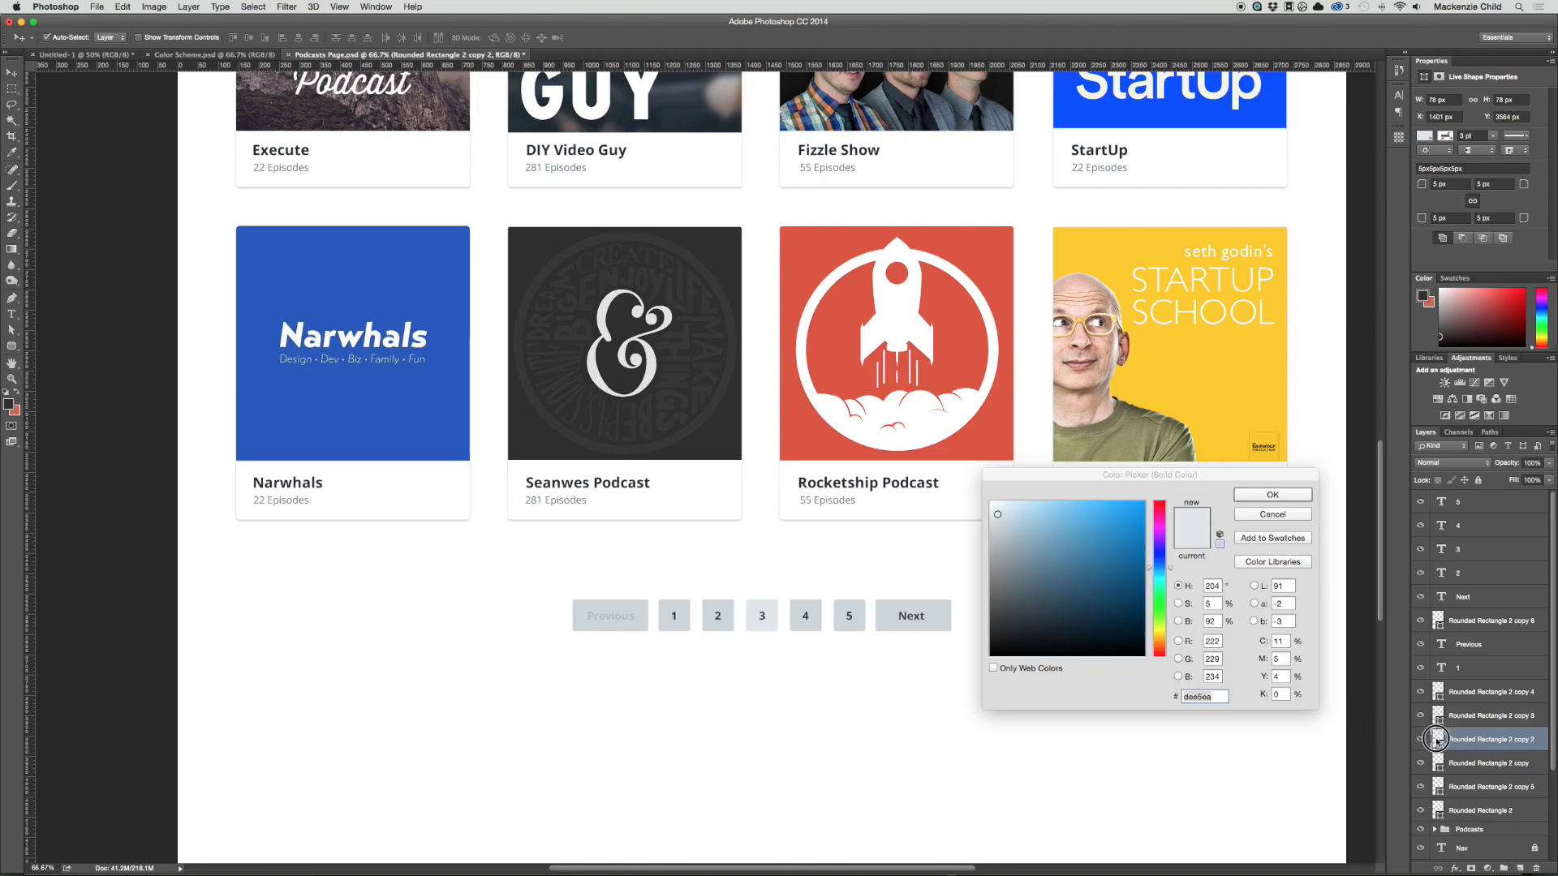
left_click_drag(996, 515, 996, 512)
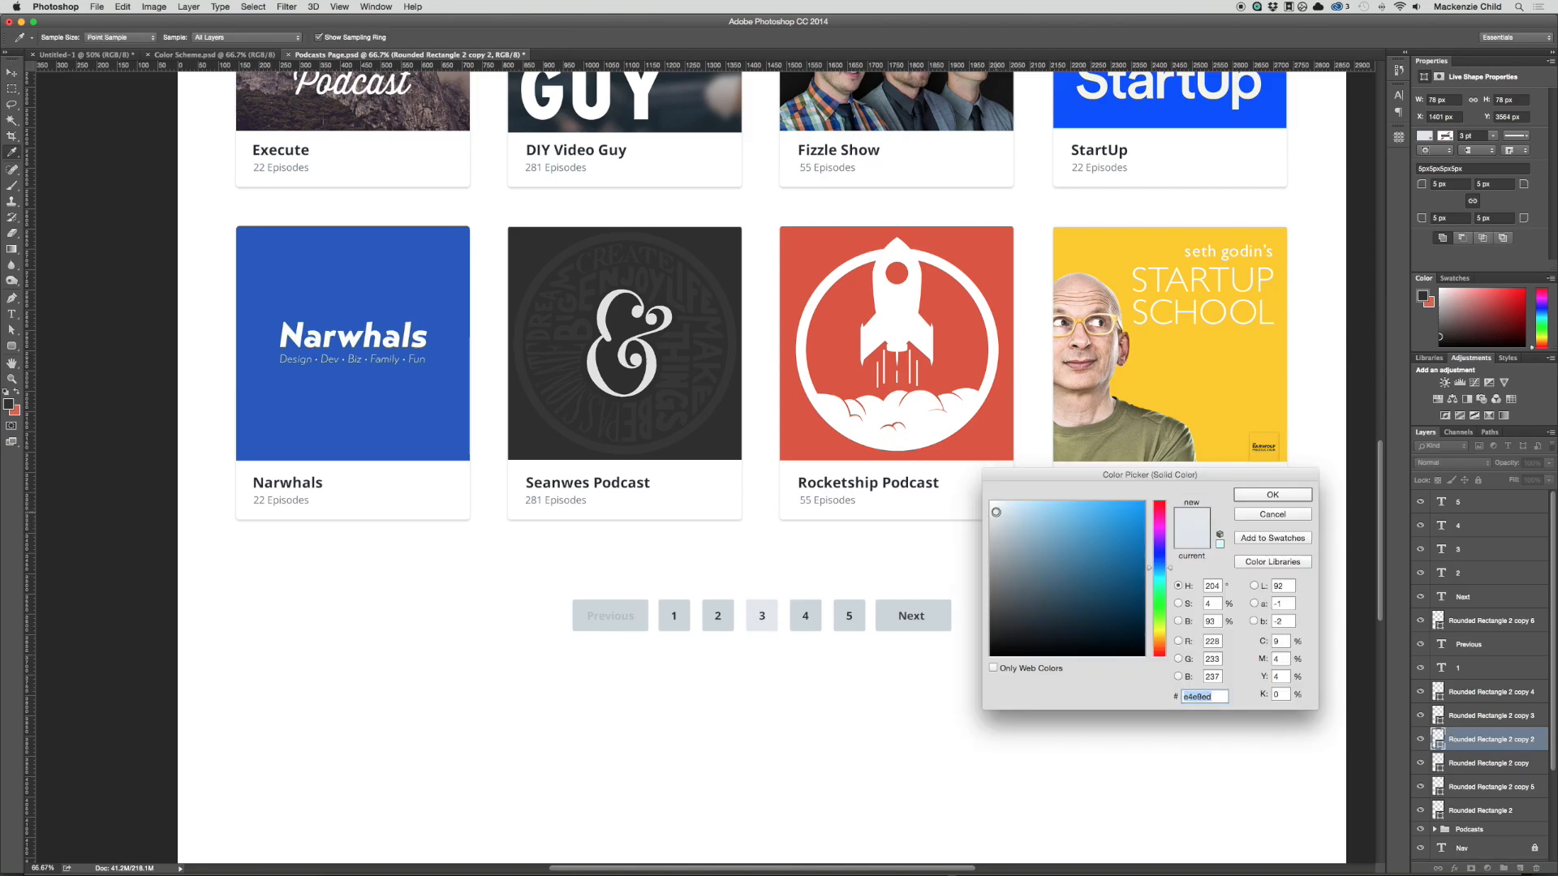
key("Return")
key("v")
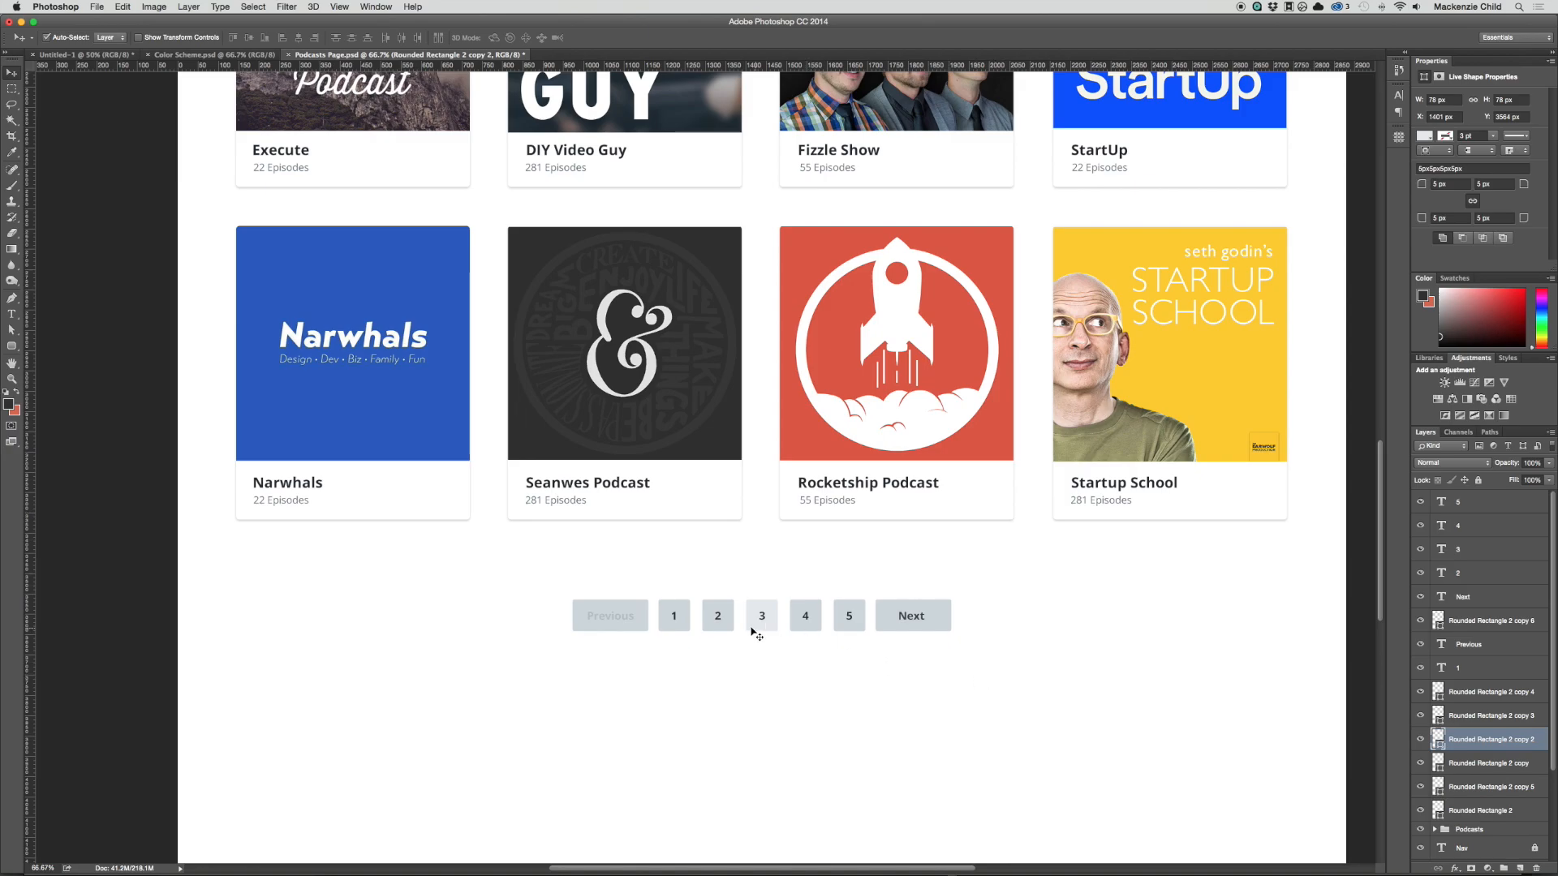
Step: Fill the squares behind numbers 4 and 5 with the light grey #e4e9ed sampled from square 3
left_click(799, 628)
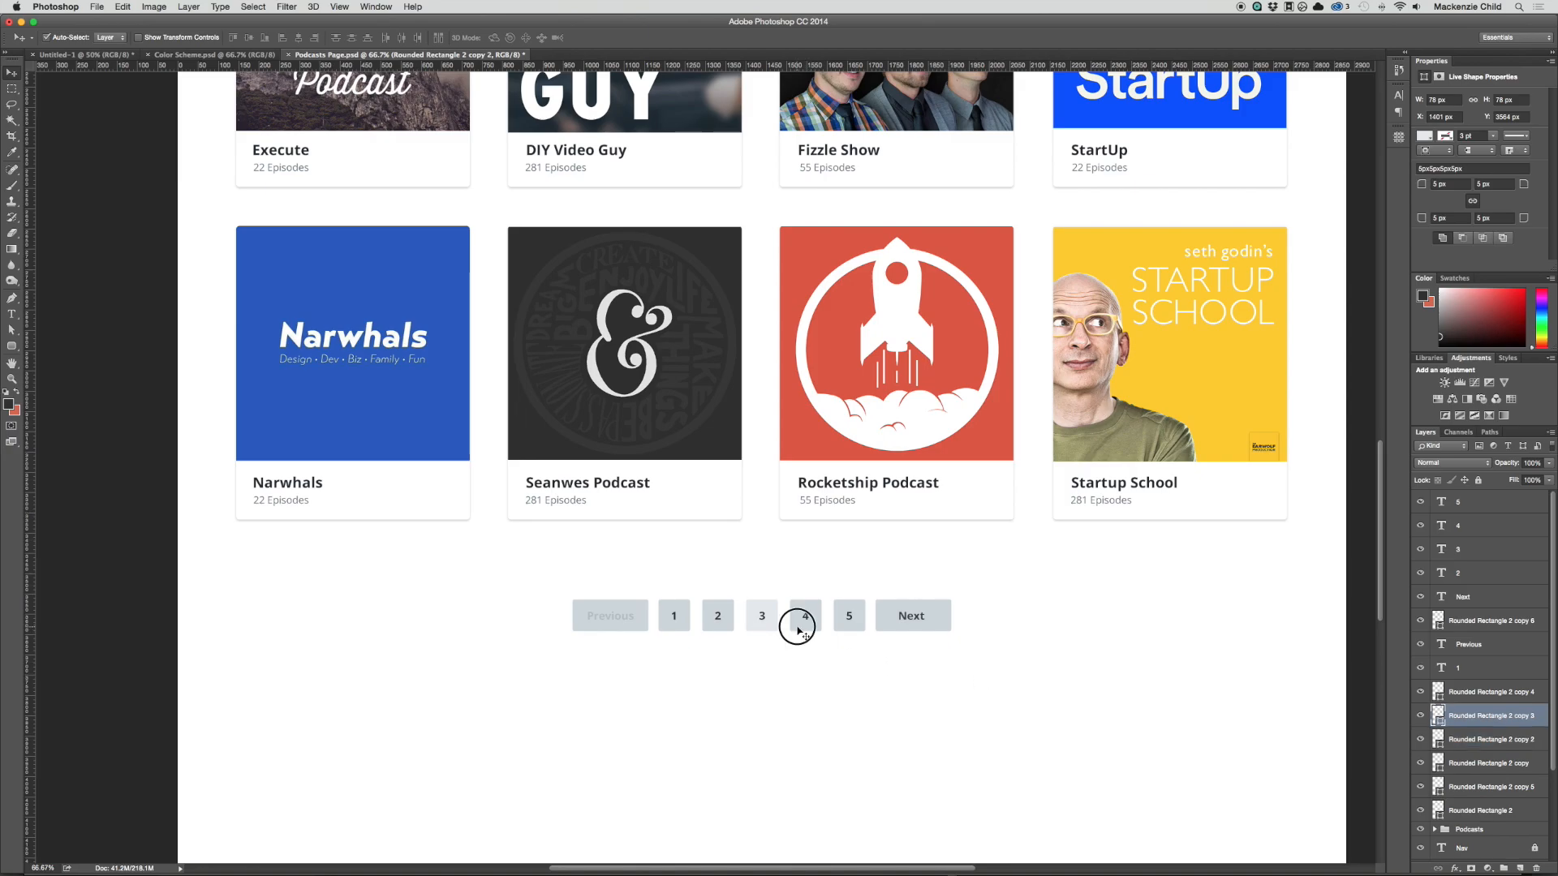
double_click(1430, 717)
left_click(771, 607)
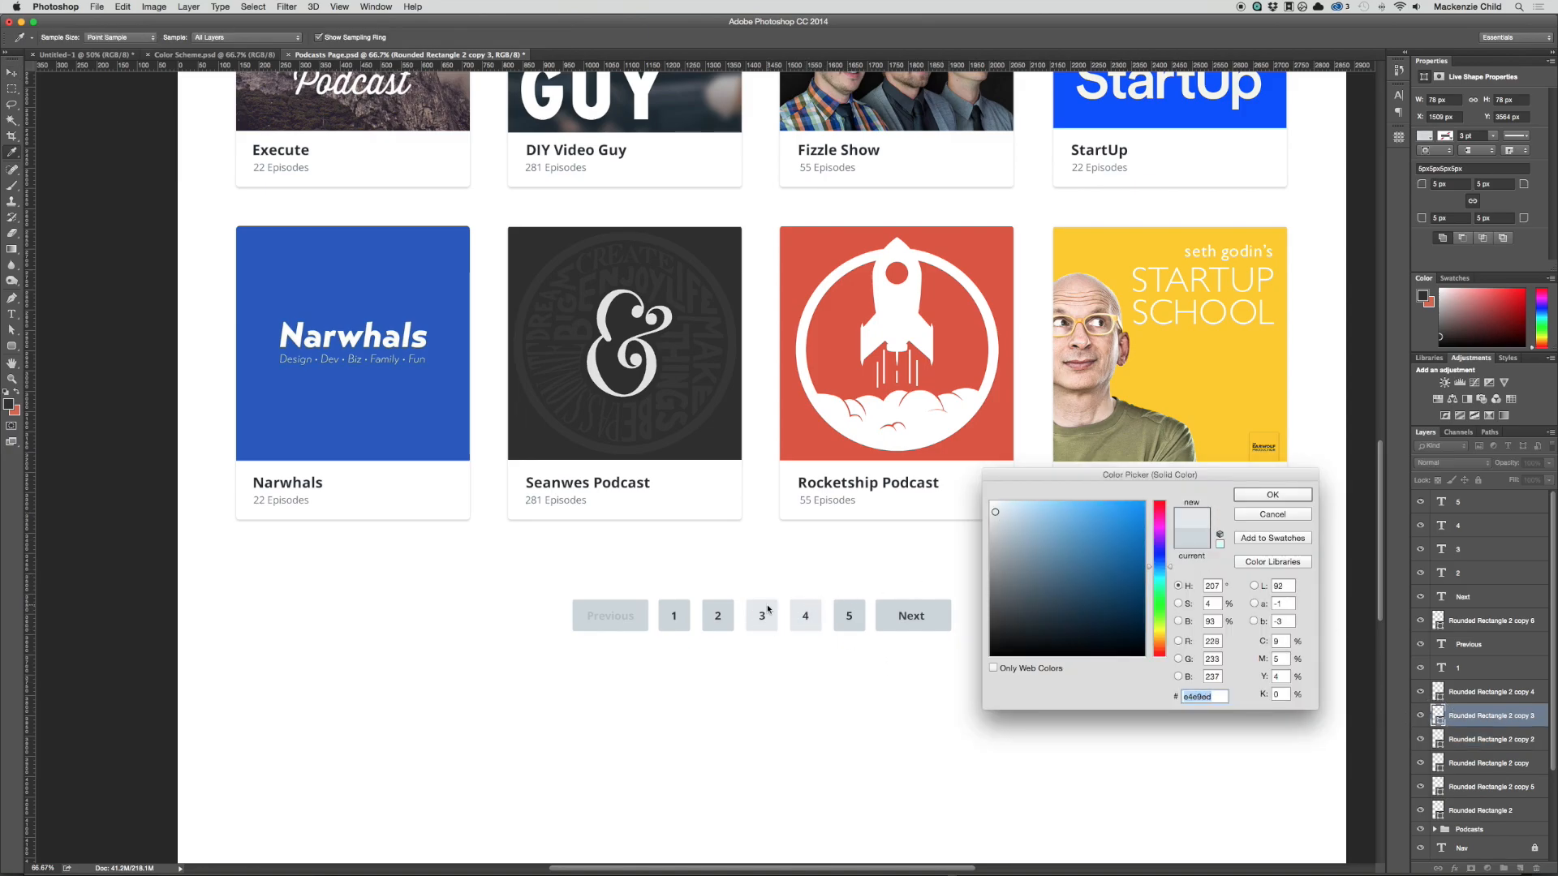
key("Return")
key("v")
double_click(1438, 694)
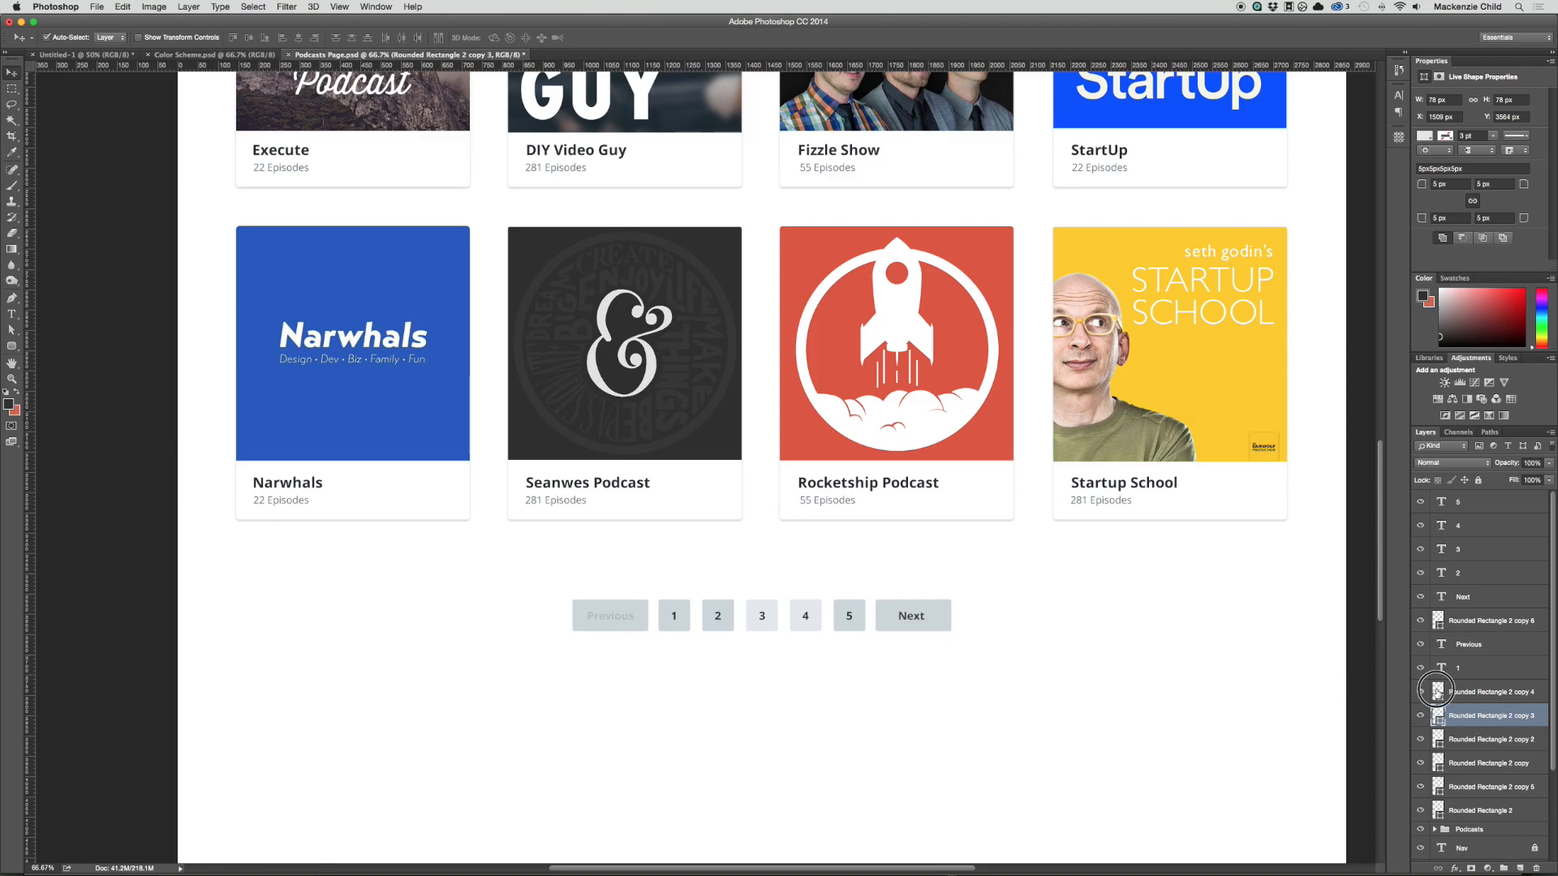
left_click(769, 602)
key("Return")
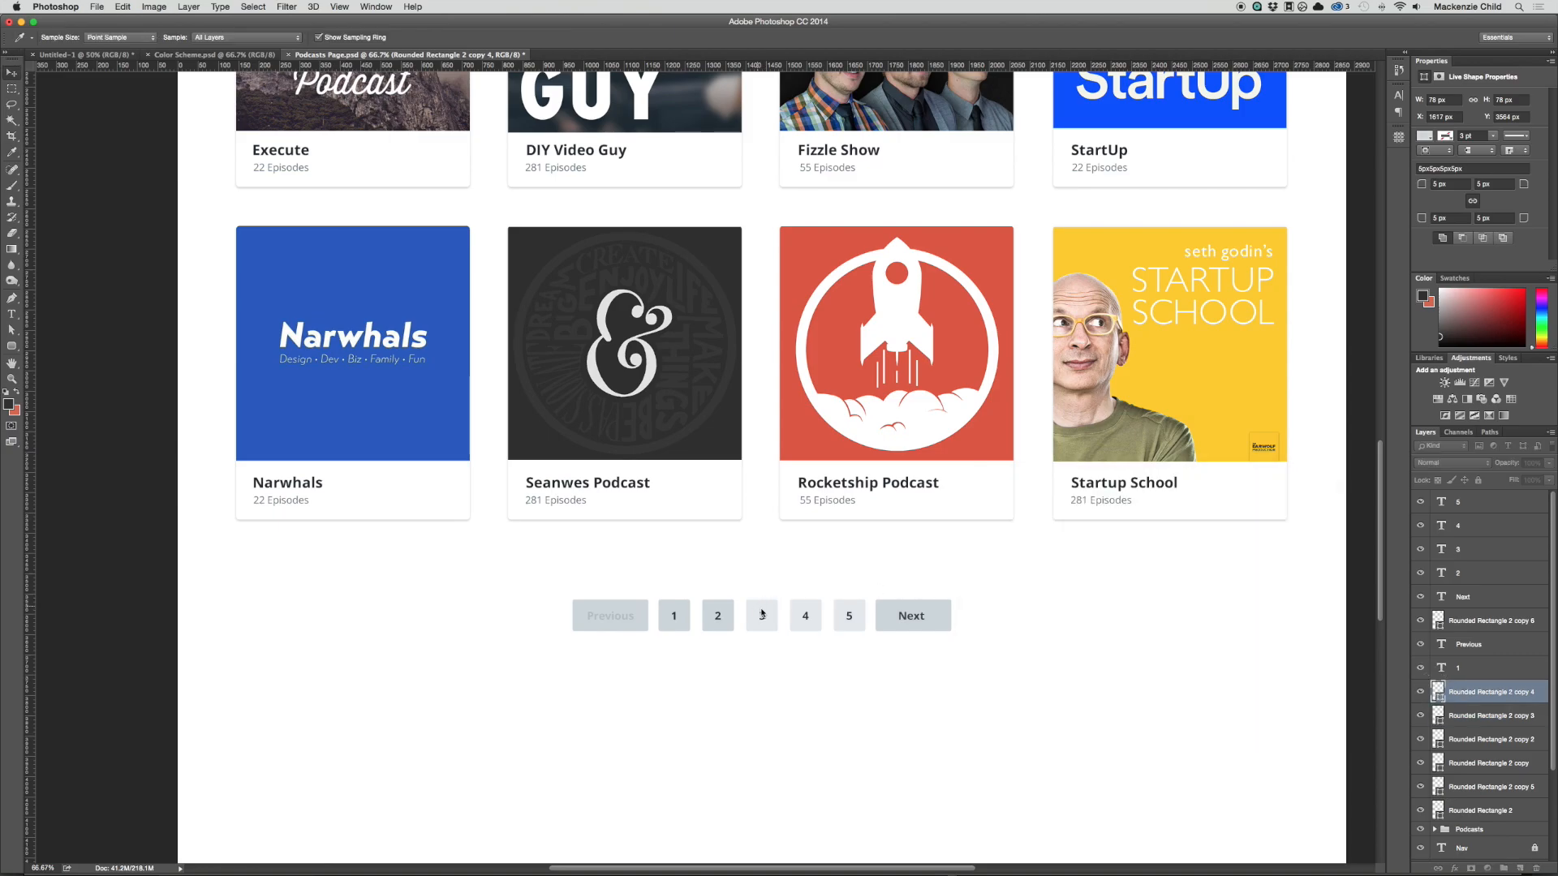
key("v")
Step: Fill the Next button with the light grey sampled from square 5
double_click(1437, 621)
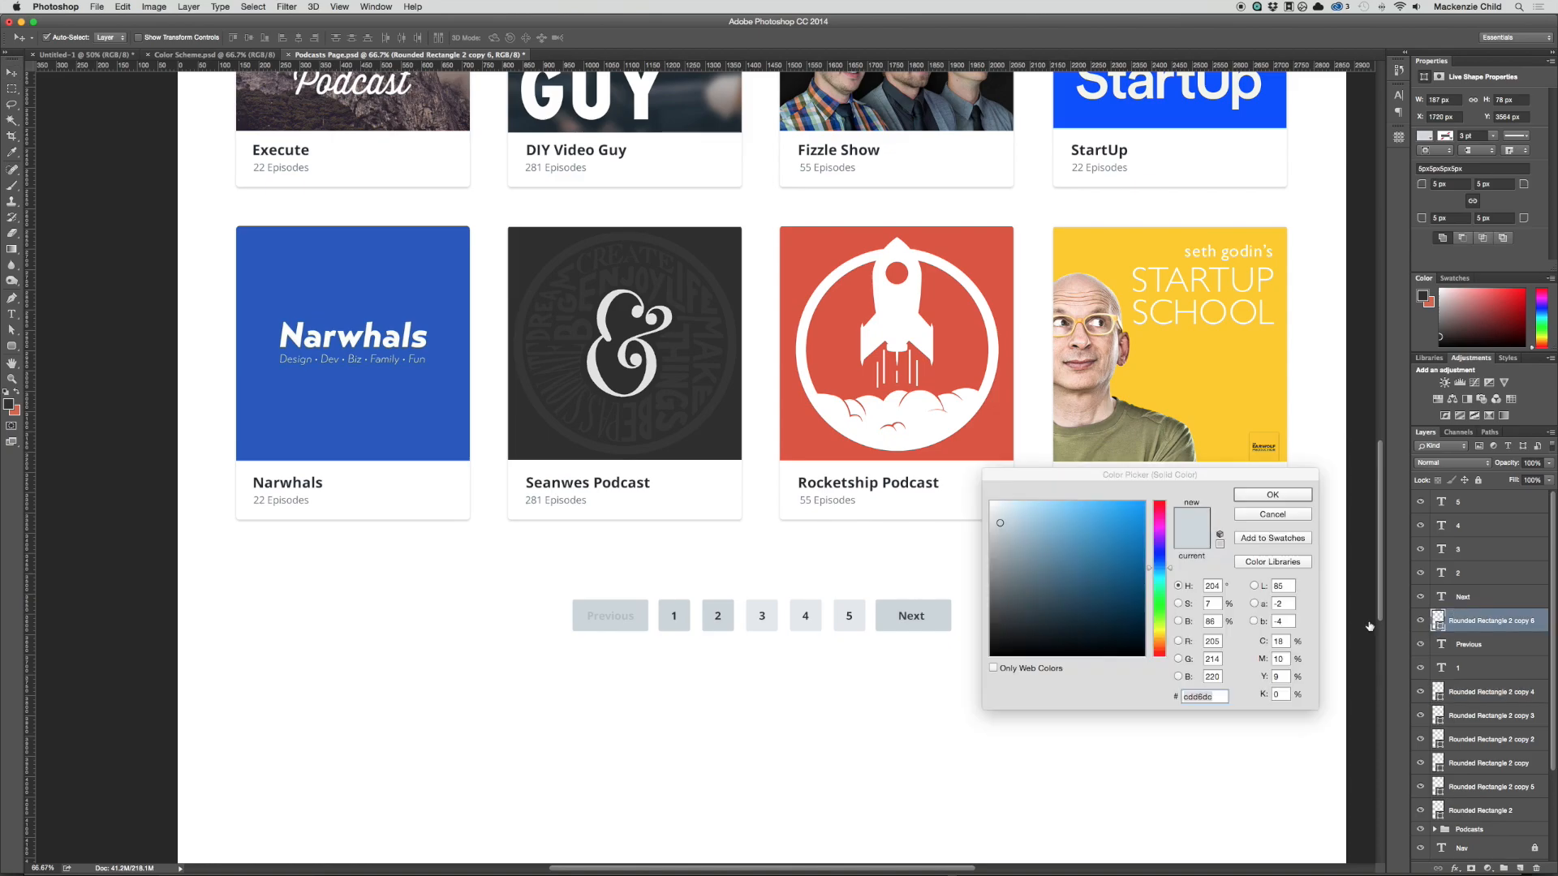
left_click(844, 610)
key("Return")
key("v")
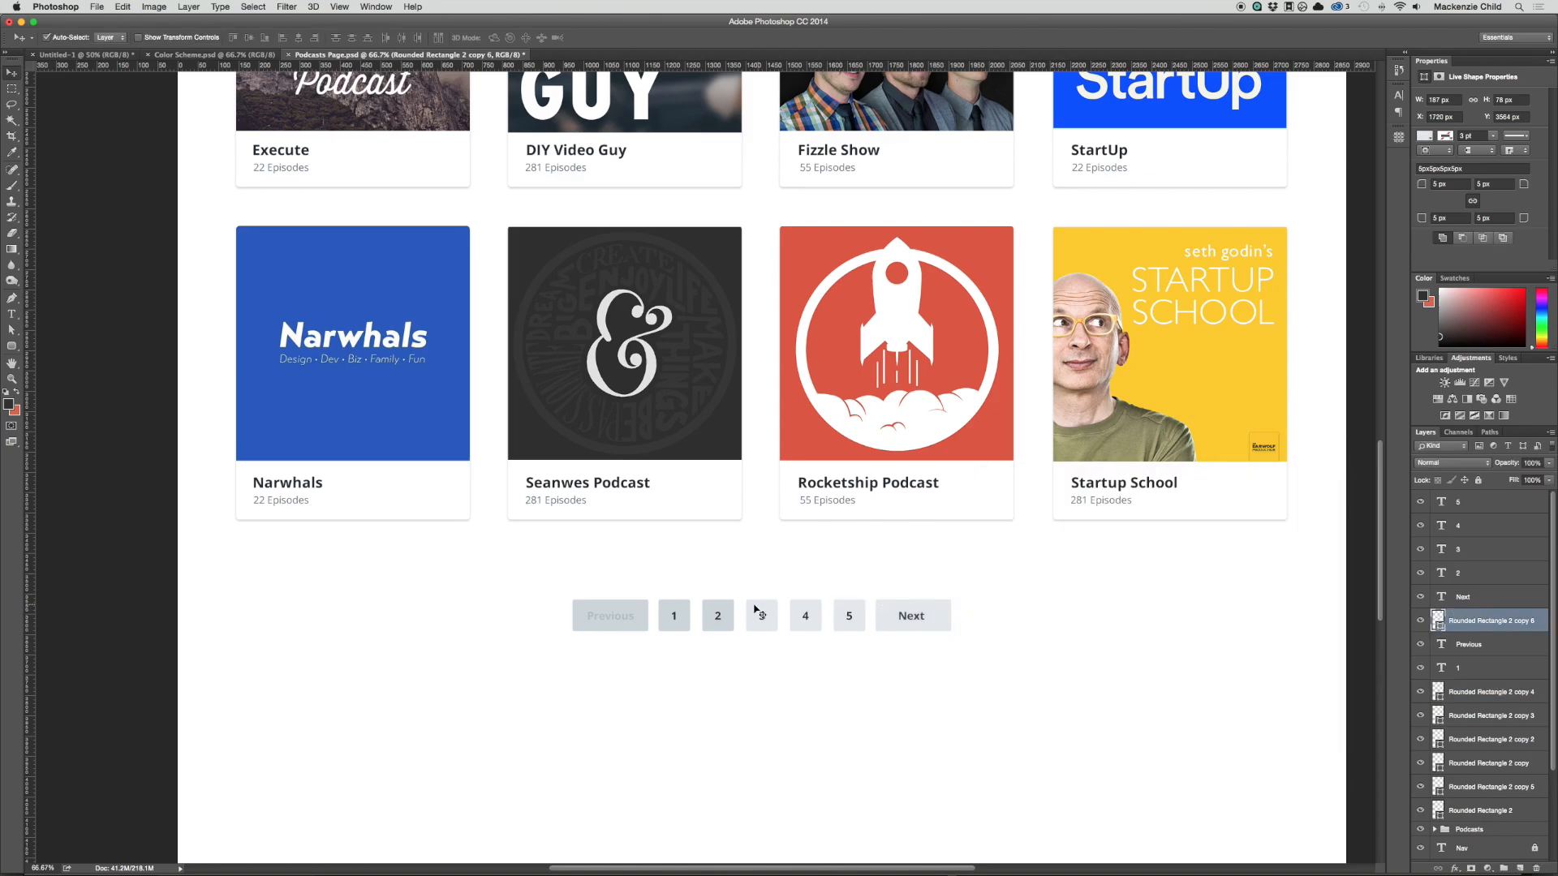
Step: Fill the square behind number 2 with the light grey sampled from square 3
left_click(714, 617)
double_click(1437, 765)
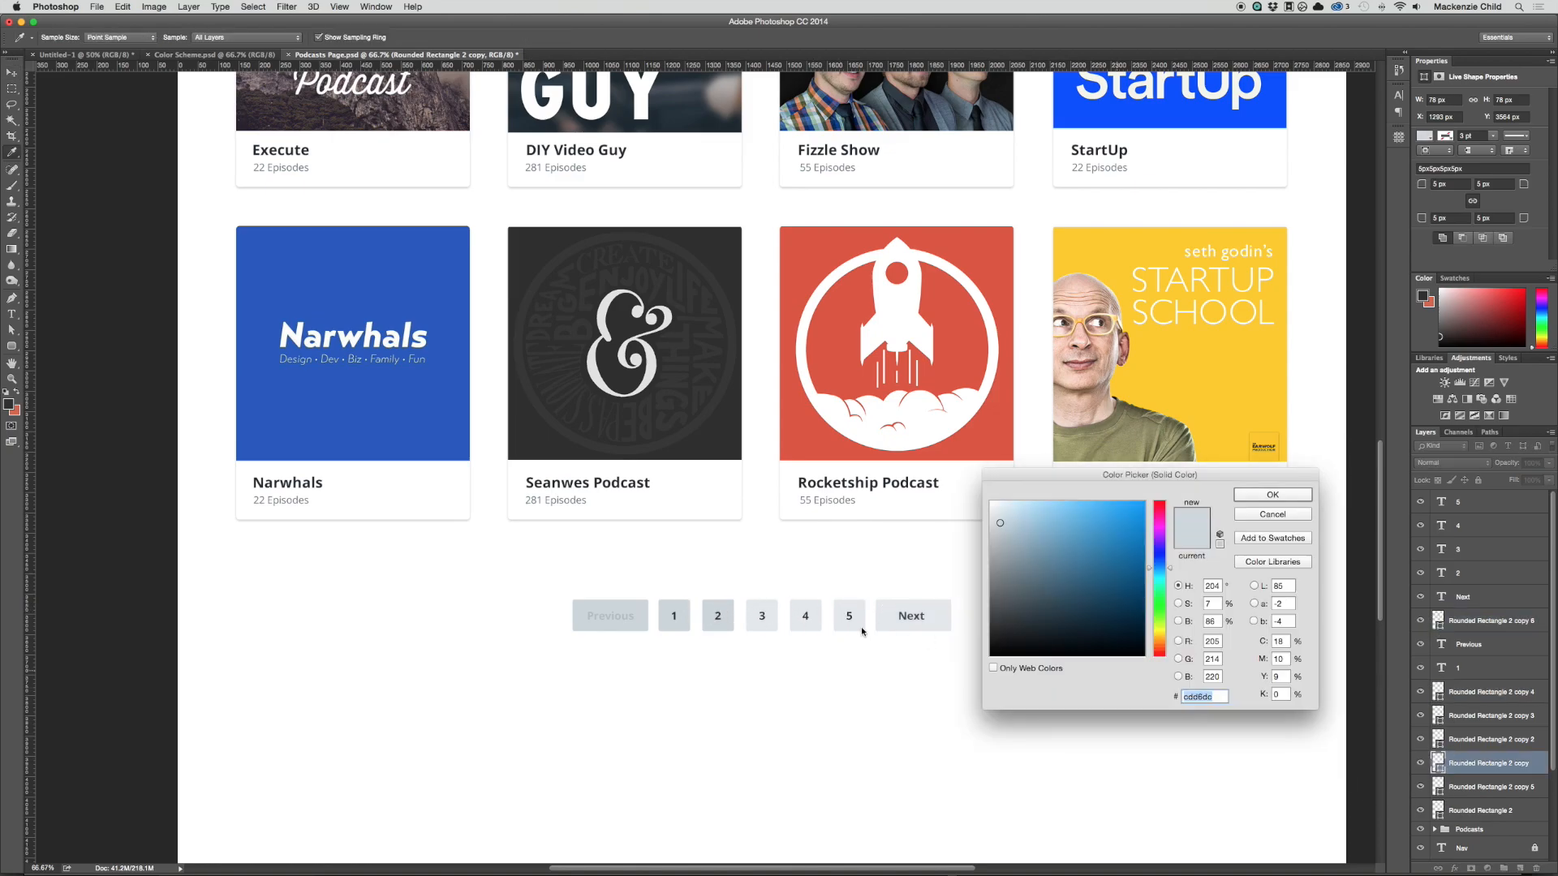
left_click(763, 605)
key("Return")
key("v")
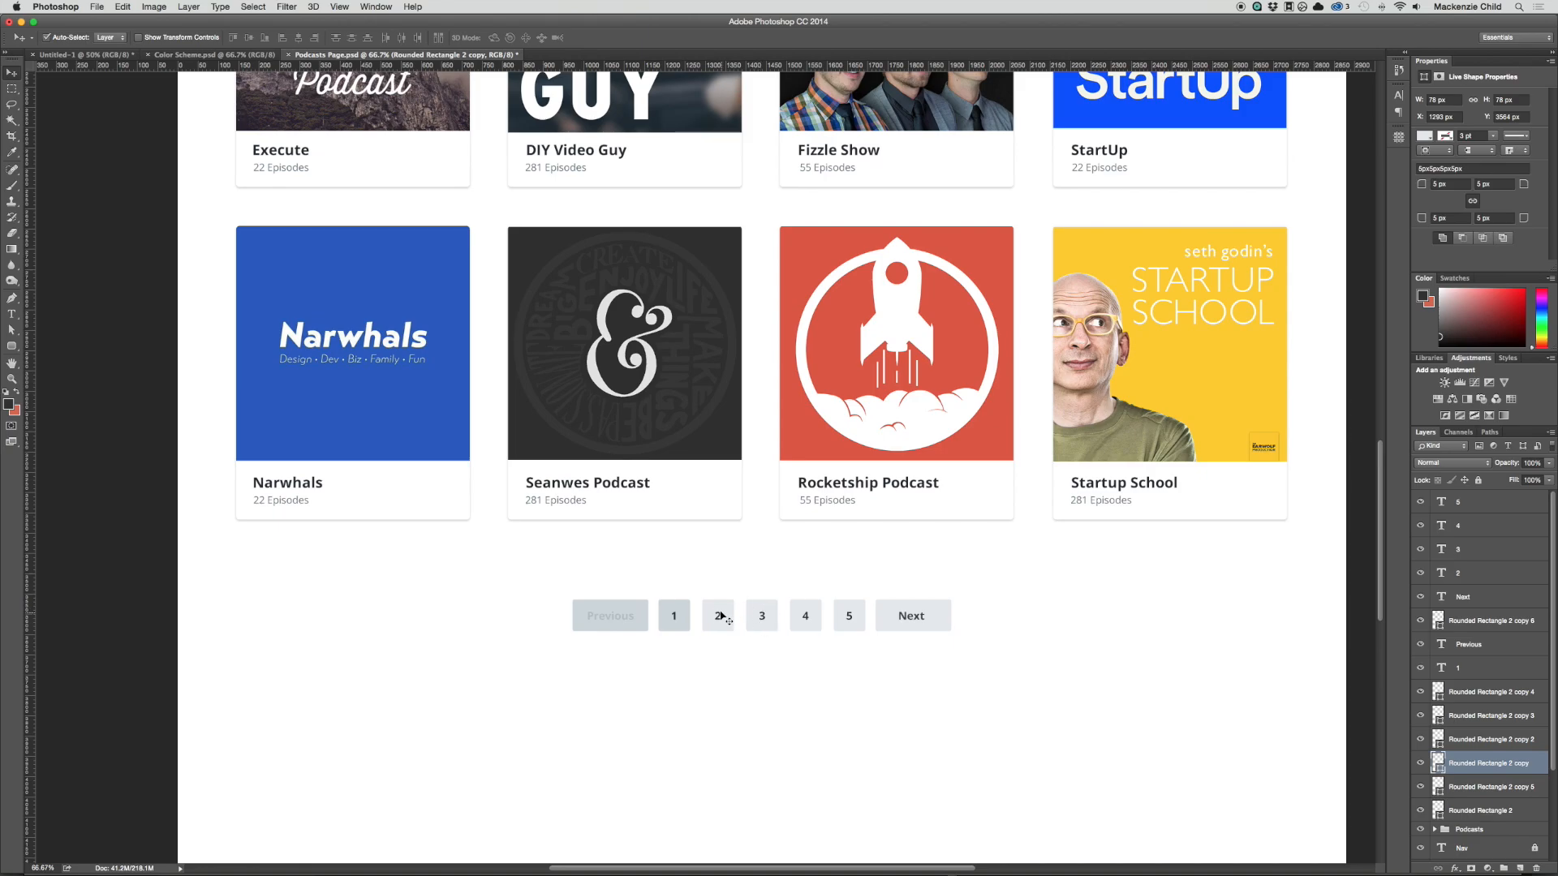
Step: Fill the square behind number 1 with the light grey sampled from square 2
left_click(664, 605)
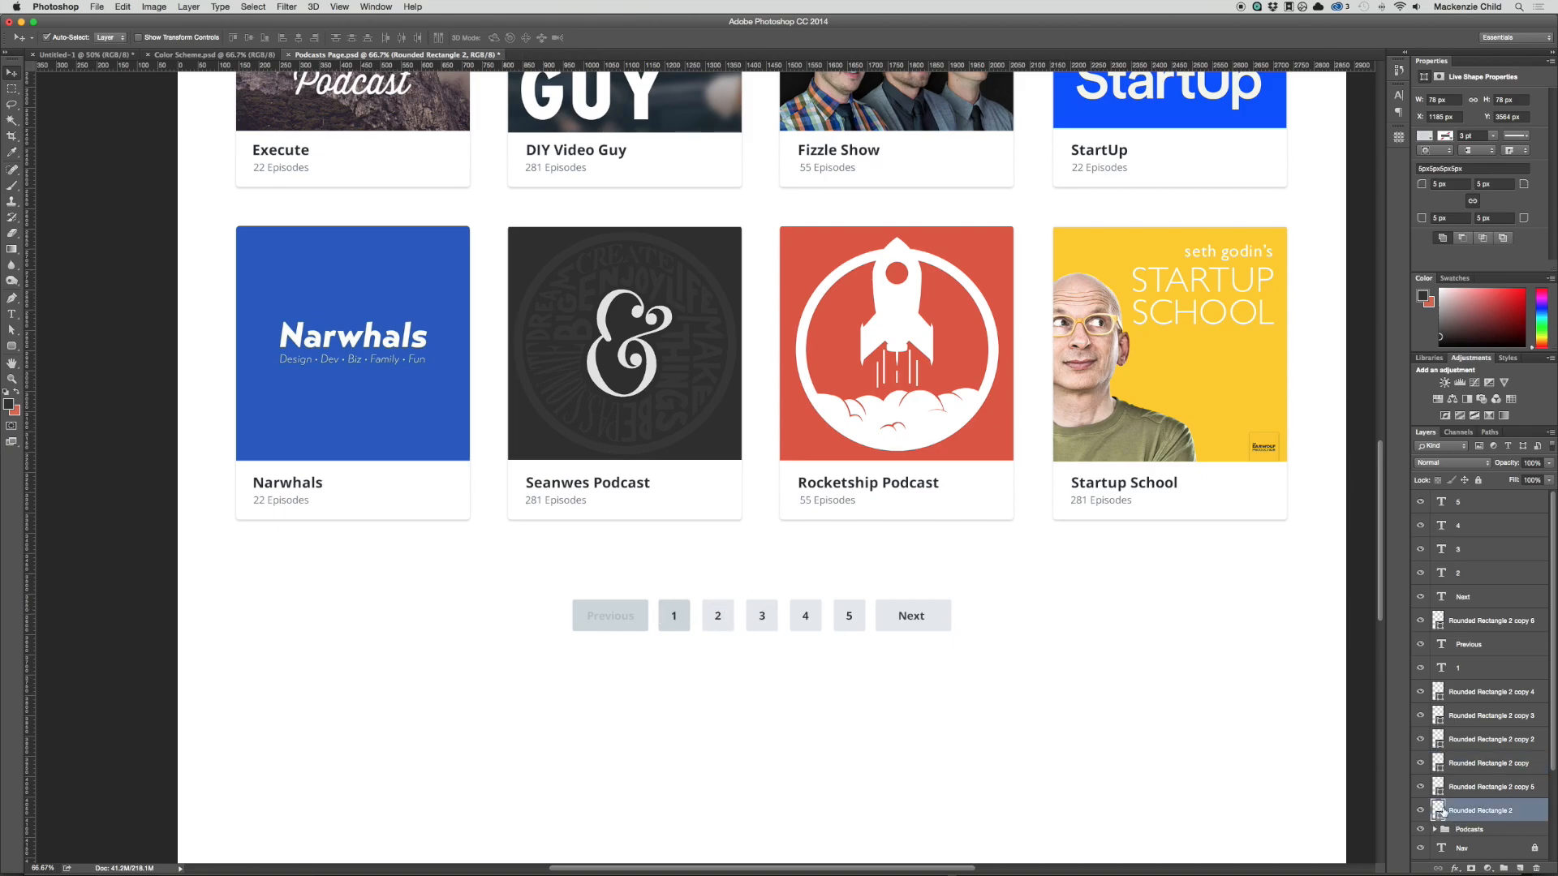
double_click(1437, 810)
left_click(728, 607)
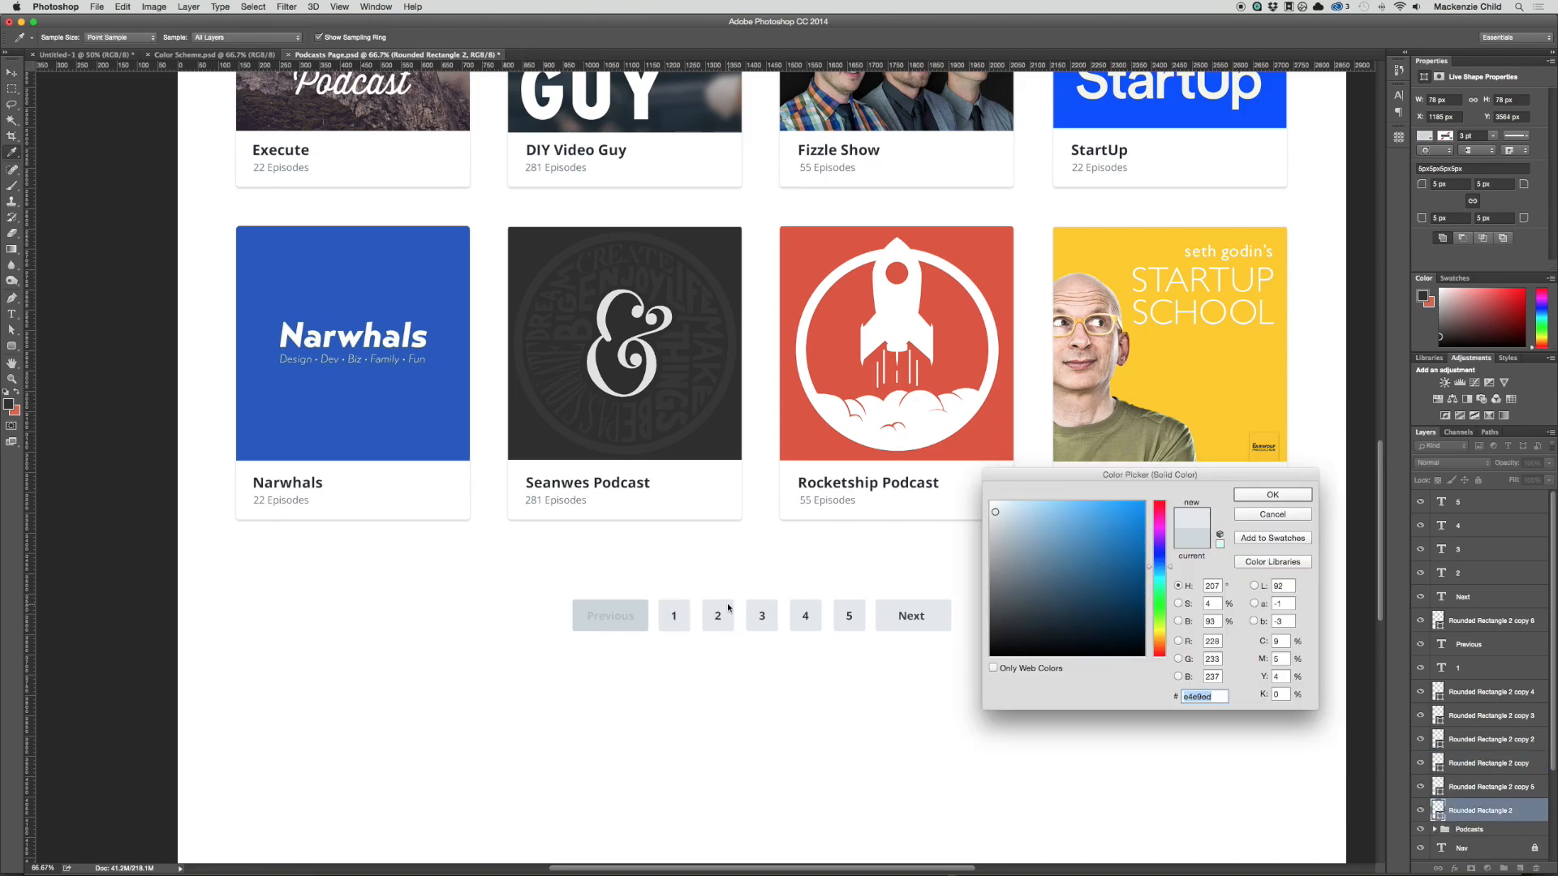
key("Return")
key("v")
Step: Fill the Previous button with the light grey sampled from square 1
left_click(610, 615)
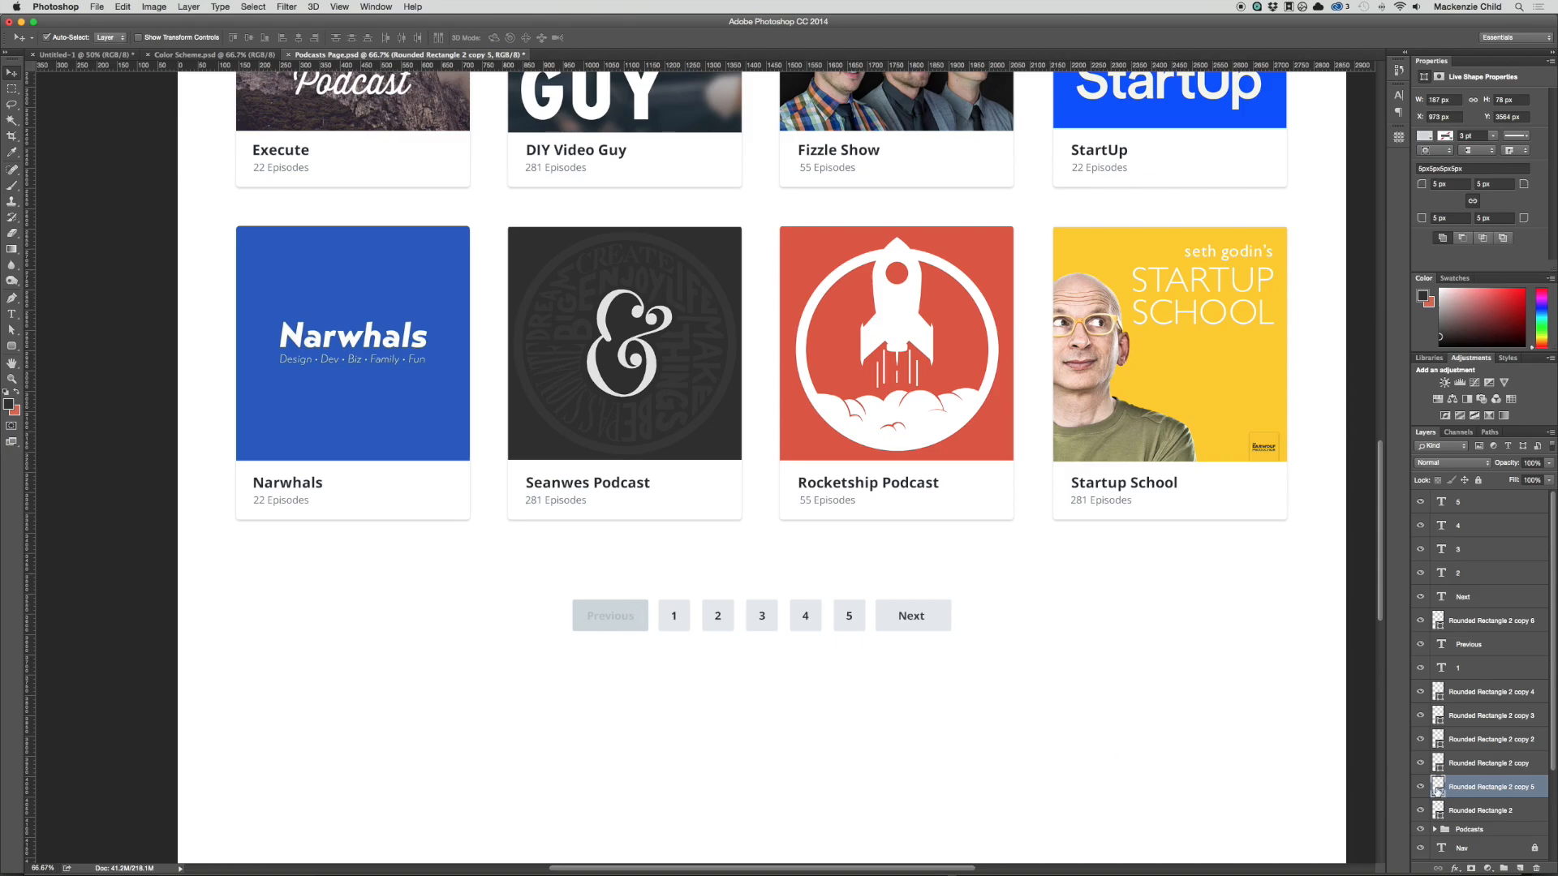
double_click(1437, 787)
left_click(682, 604)
key("Return")
key("v")
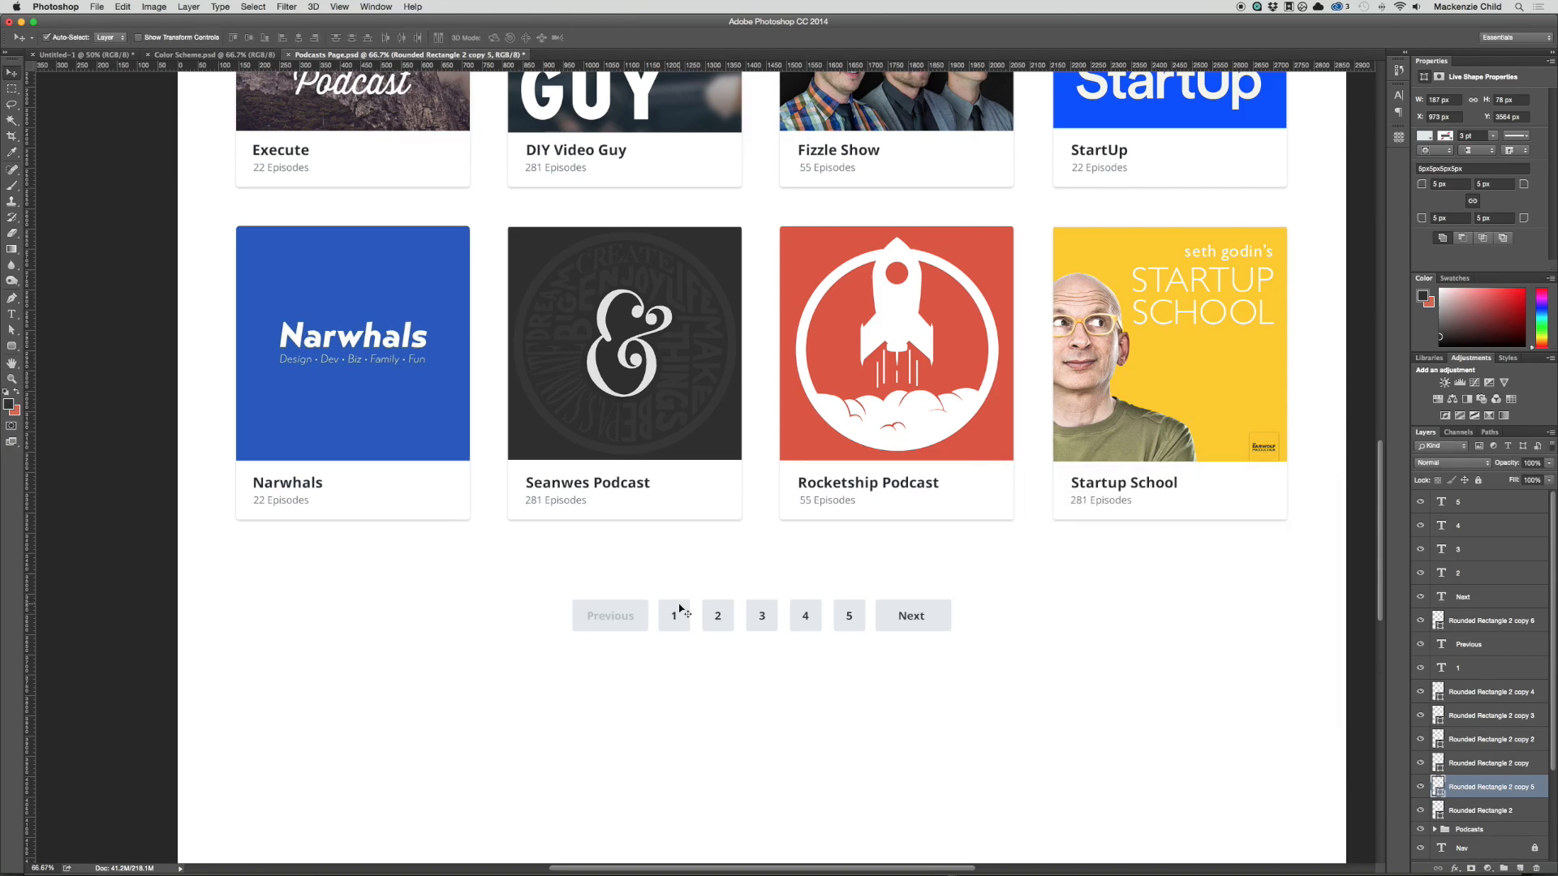
key("super+minus")
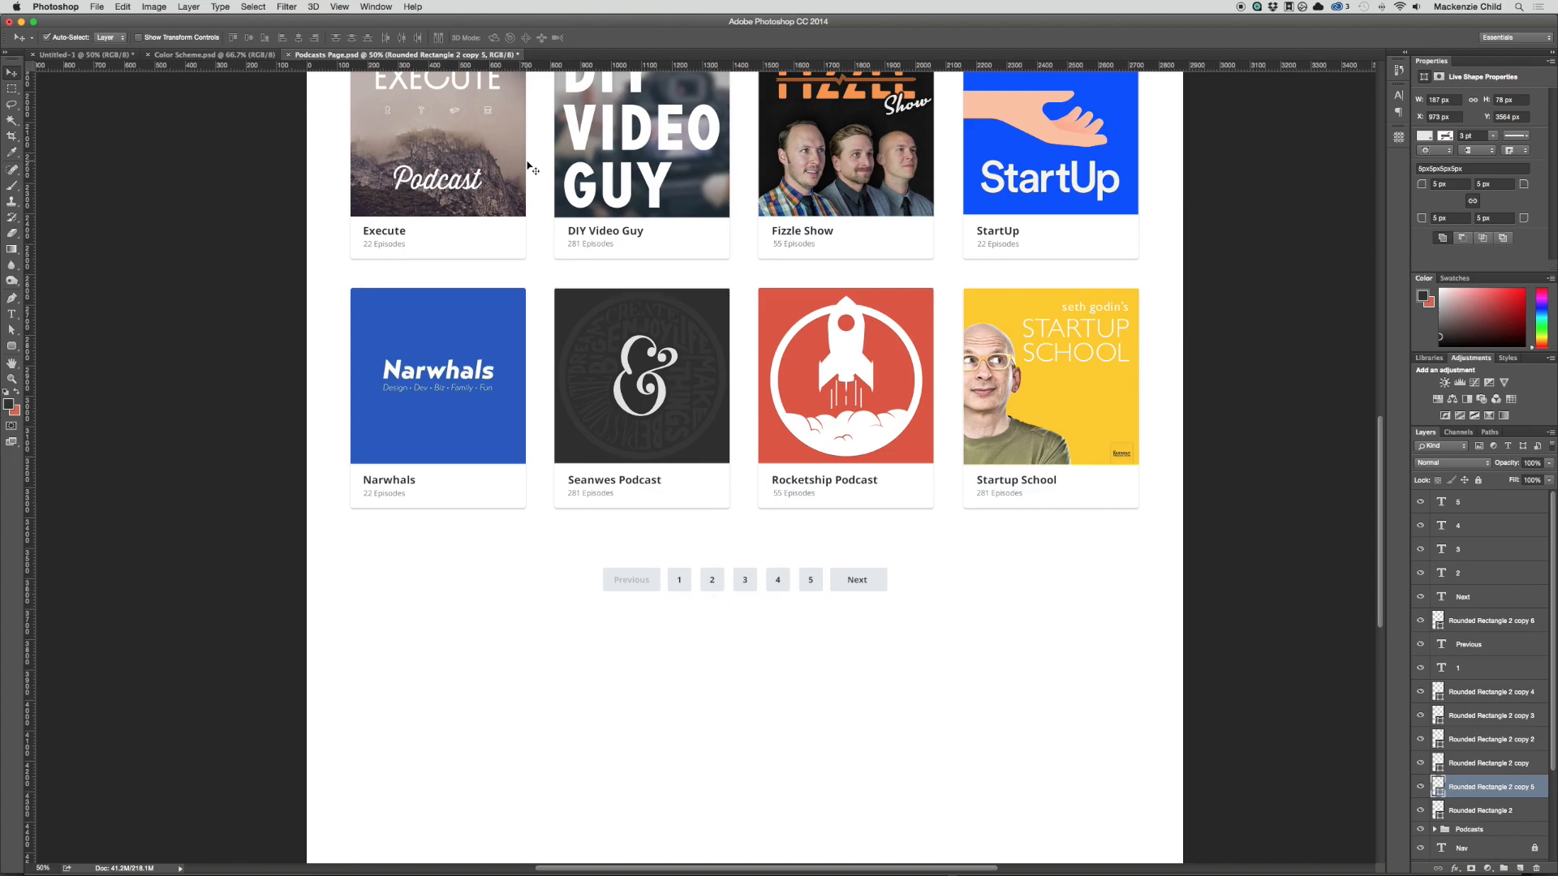
Step: Sample the light orange-red swatch in Color Scheme.psd as the foreground colour and return to Podcasts Page.psd
left_click(194, 54)
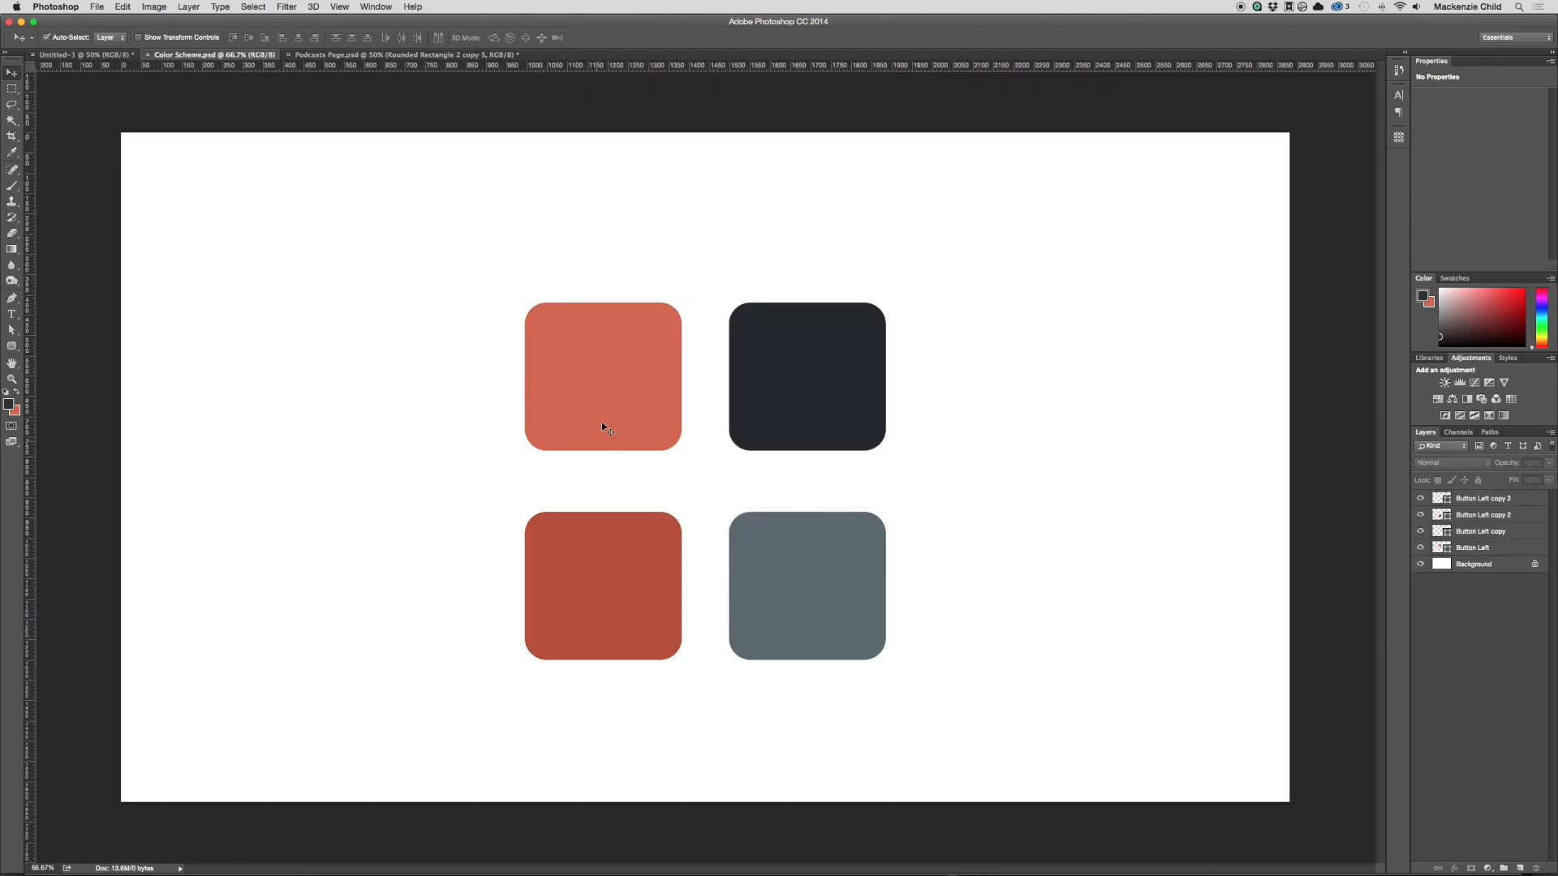
key("i")
left_click(608, 381)
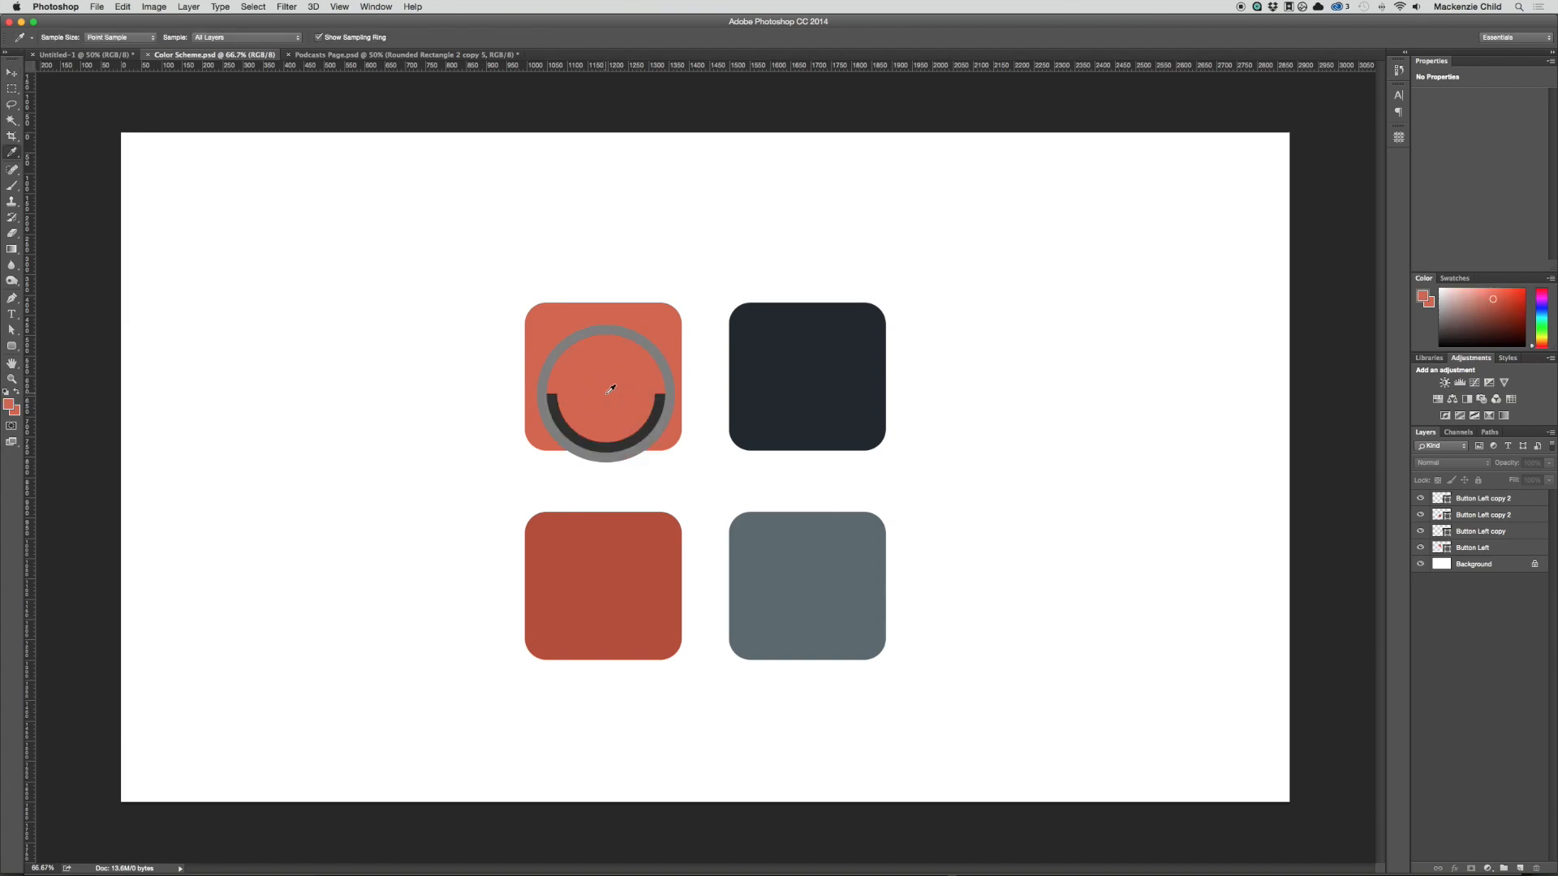
key("ctrl+Tab")
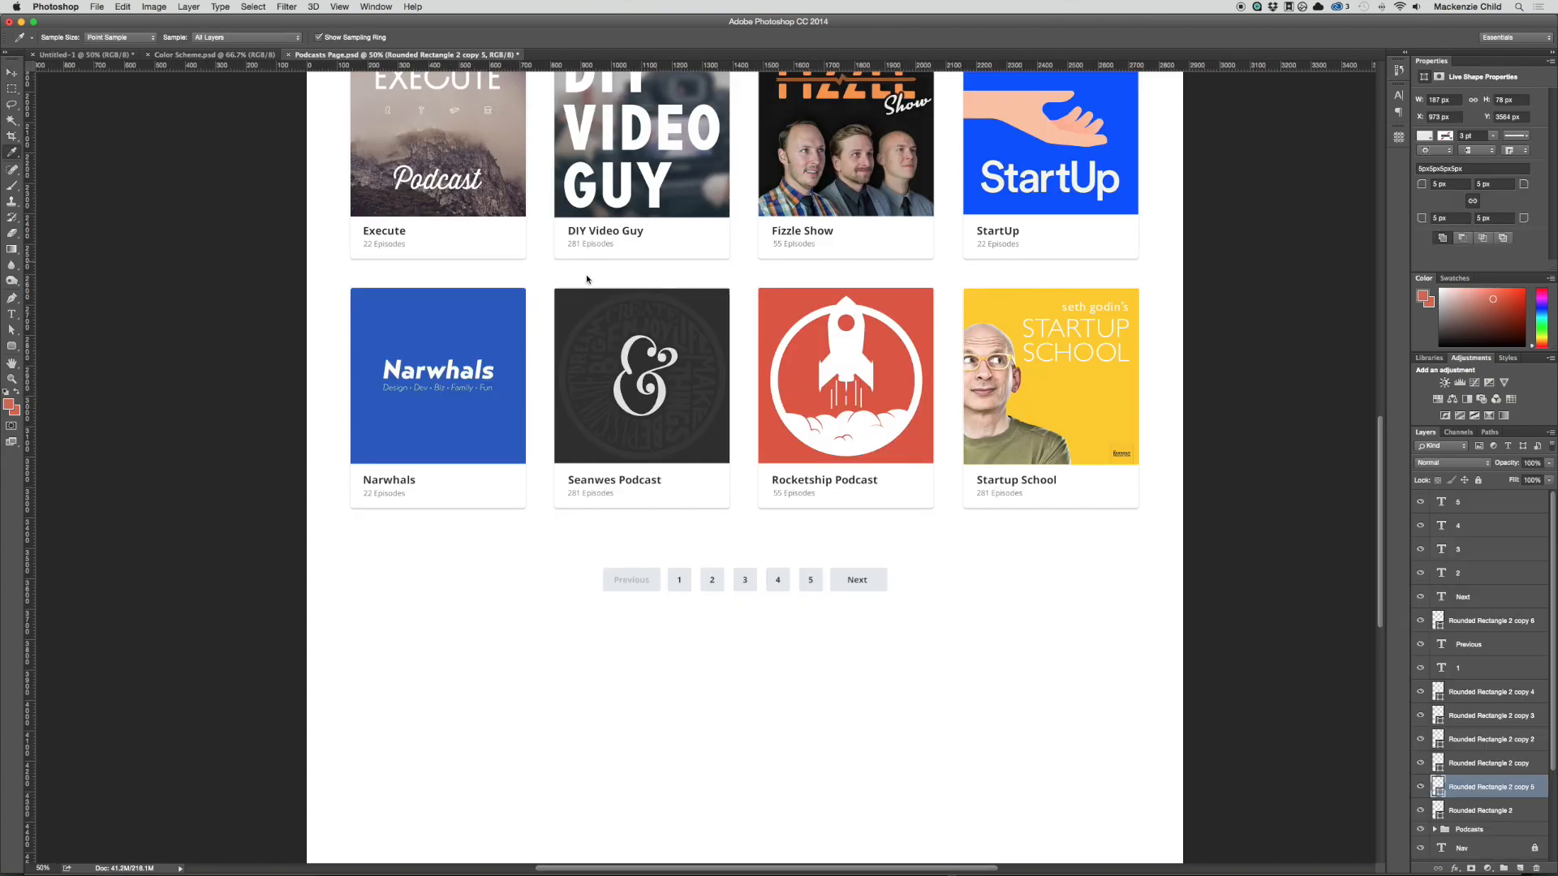
Step: Fill the square behind number 1 with the orange-red foreground colour
key("v")
left_click(686, 578)
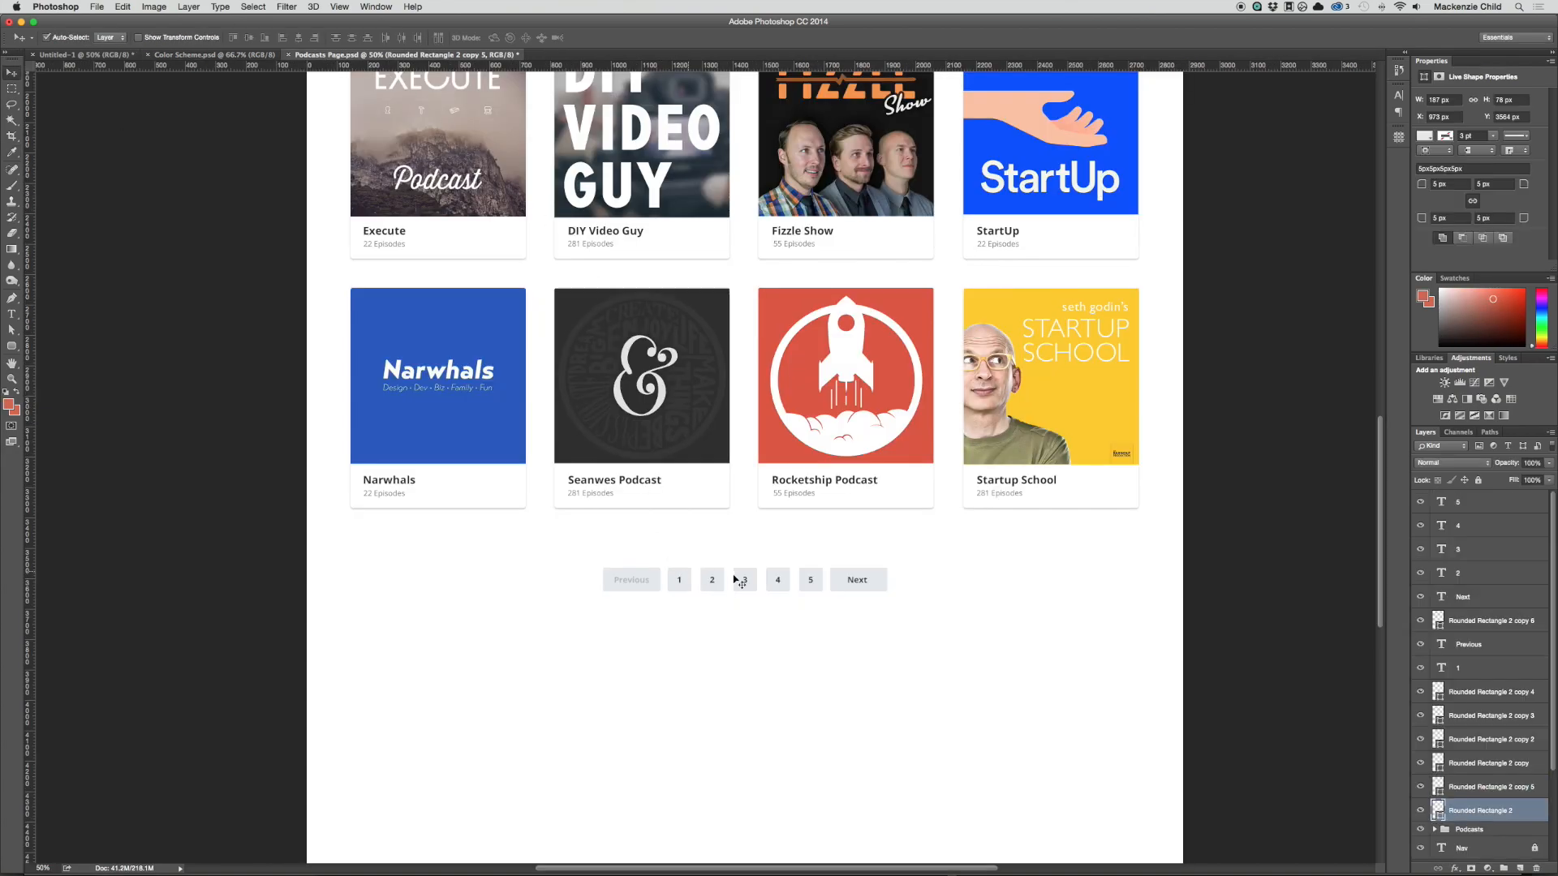
double_click(1438, 810)
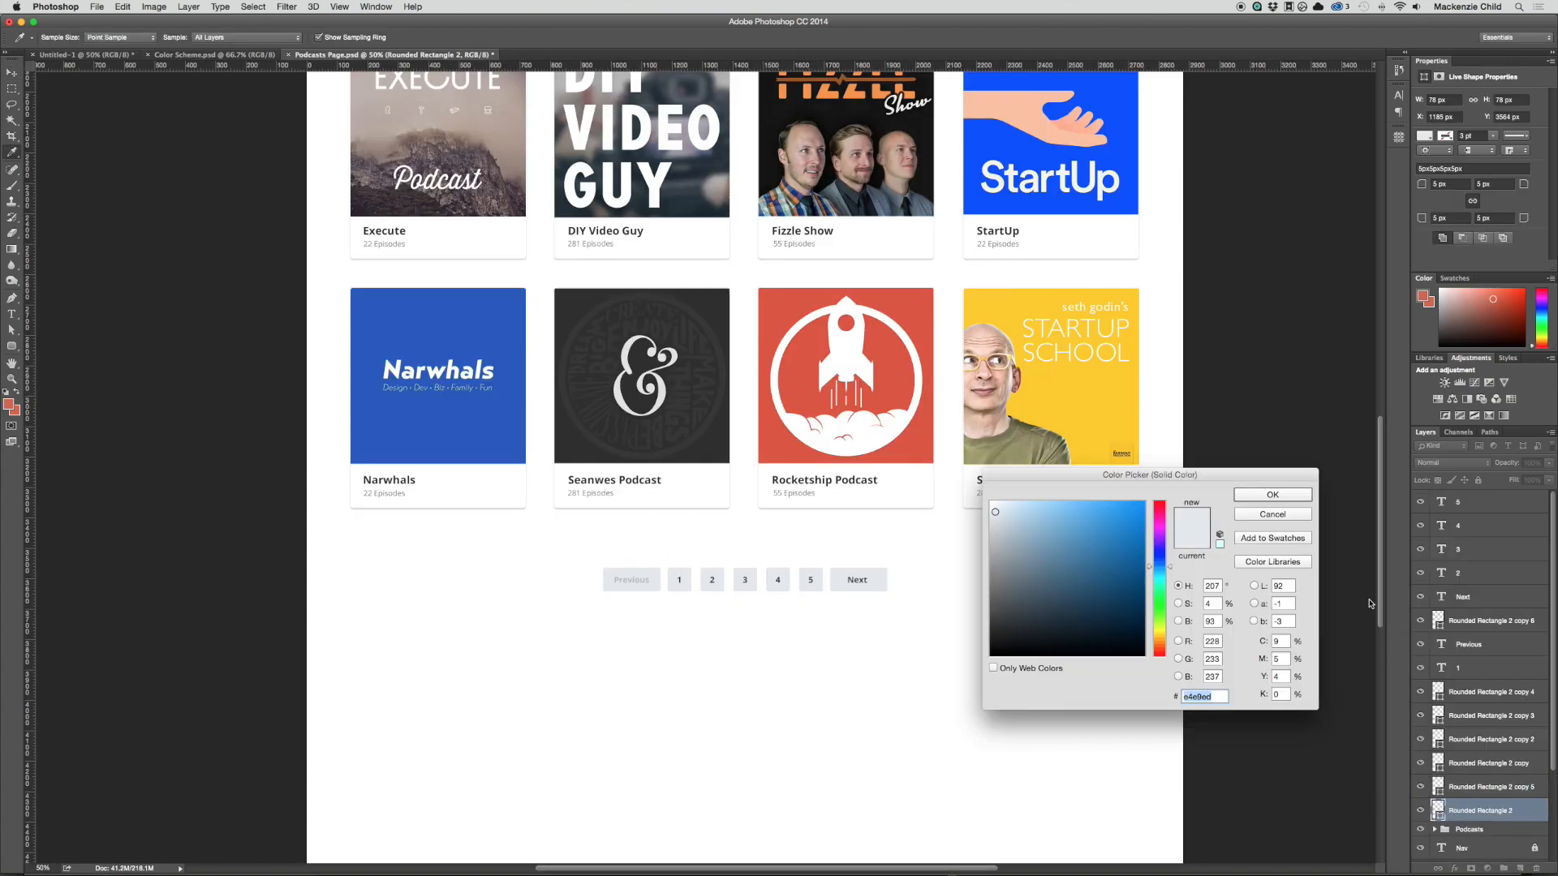
left_click(8, 404)
key("Return")
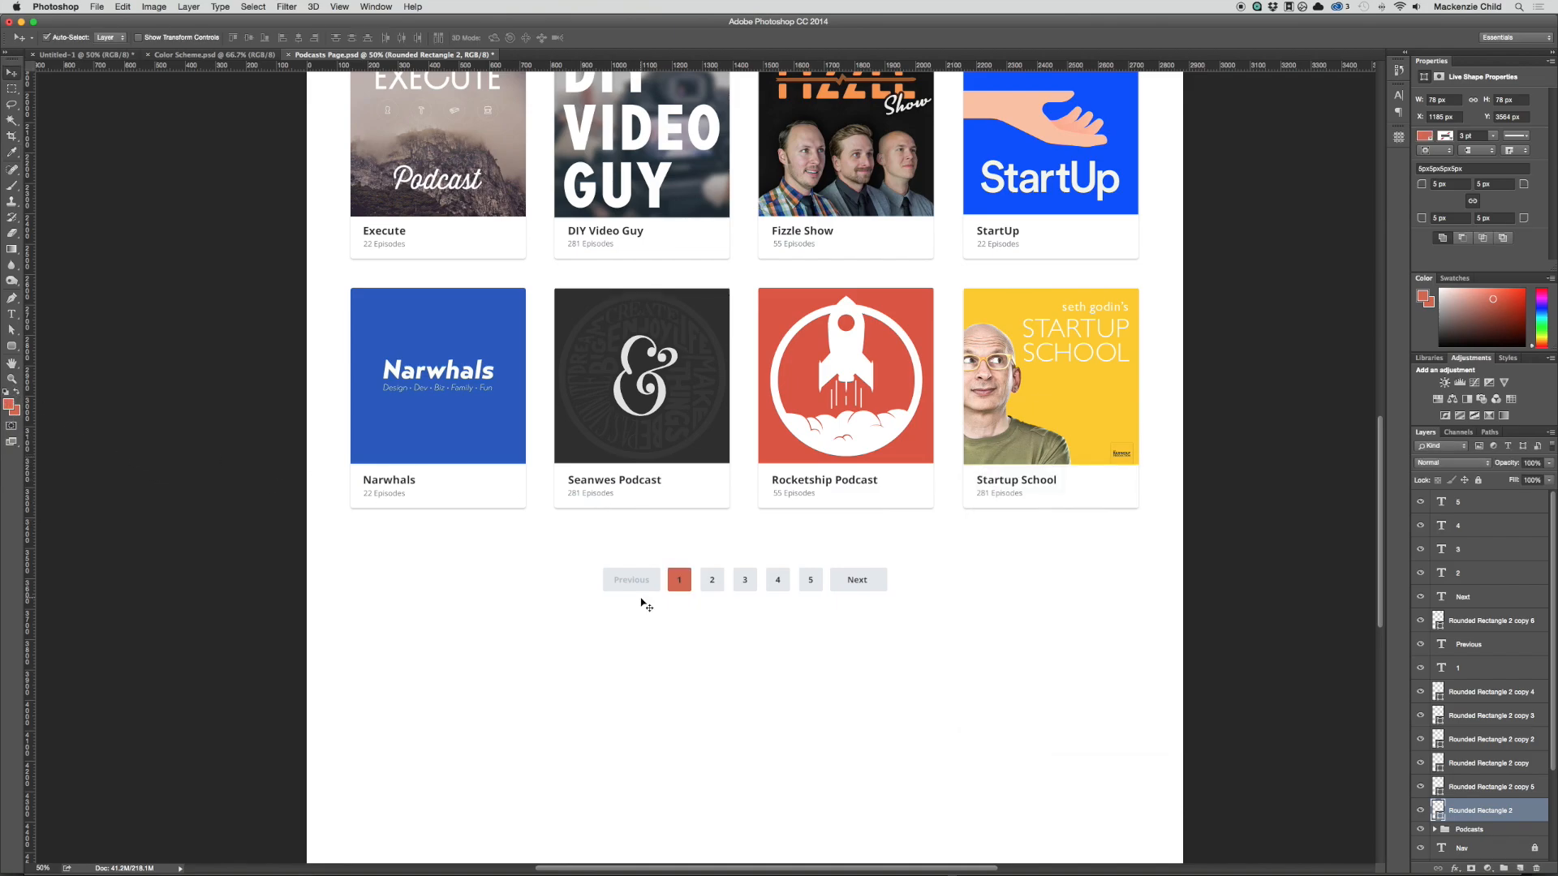
Step: Recolour the number 1 text with the white sampled from the page background
key("t")
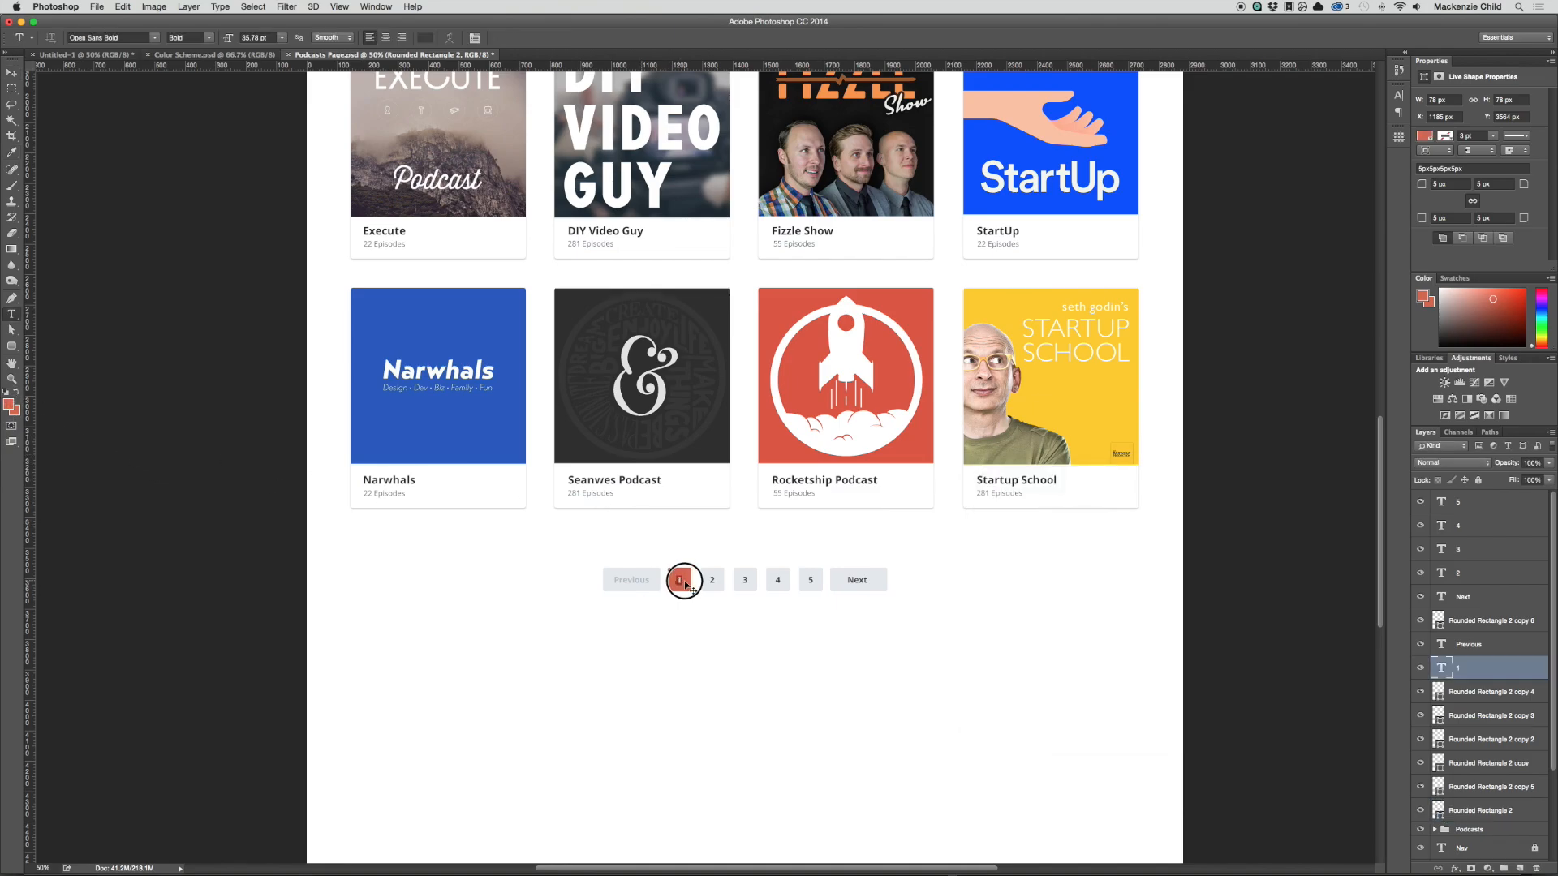
left_click(680, 580)
left_click(429, 39)
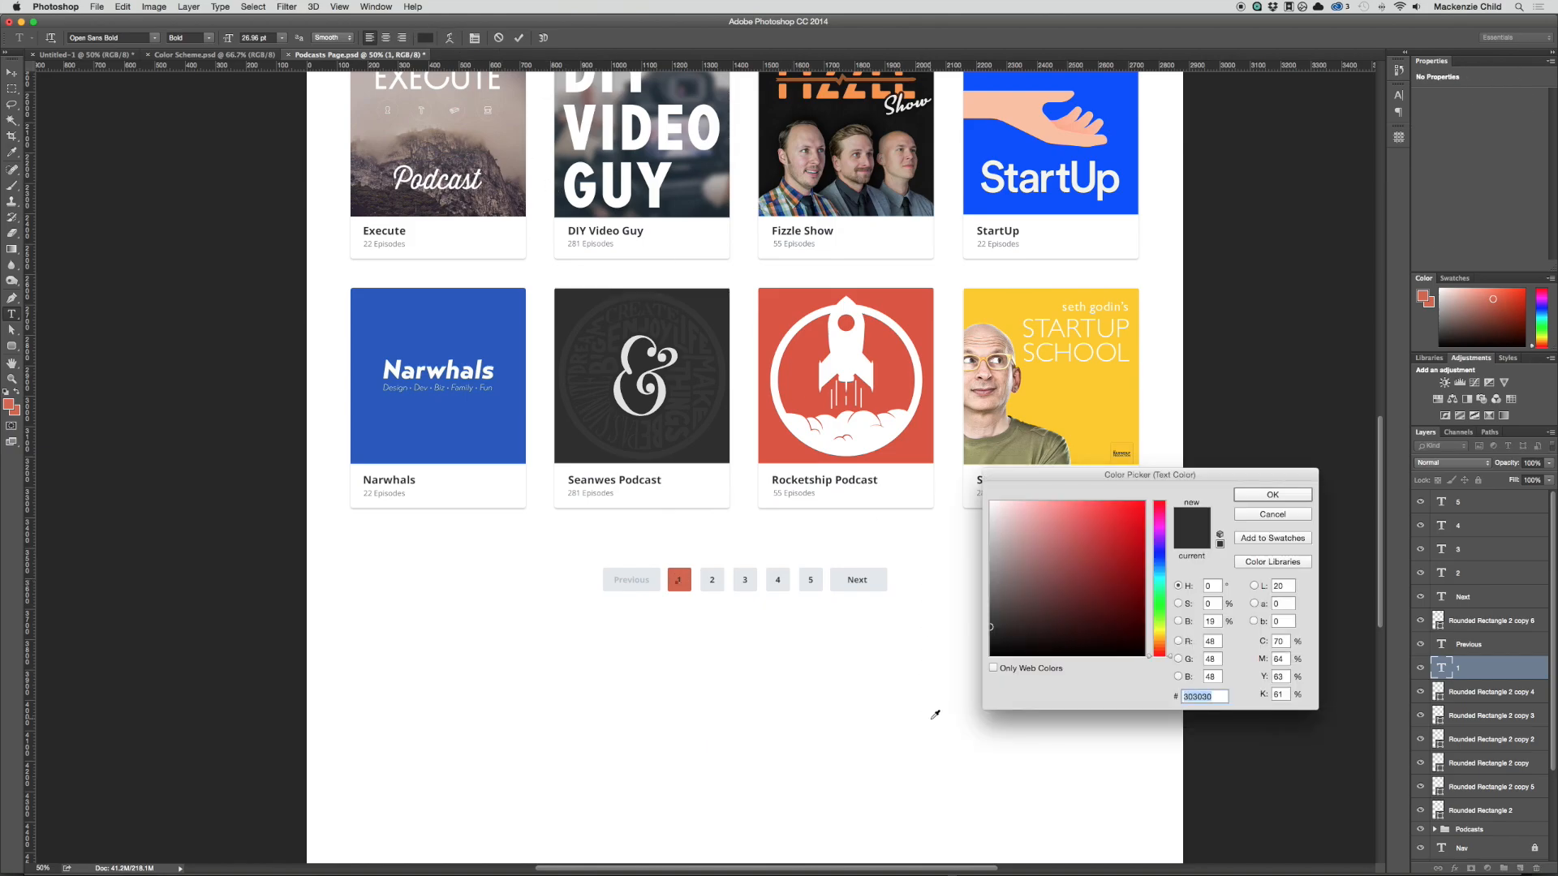
left_click(828, 688)
key("Return")
key("ctrl+Return")
key("v")
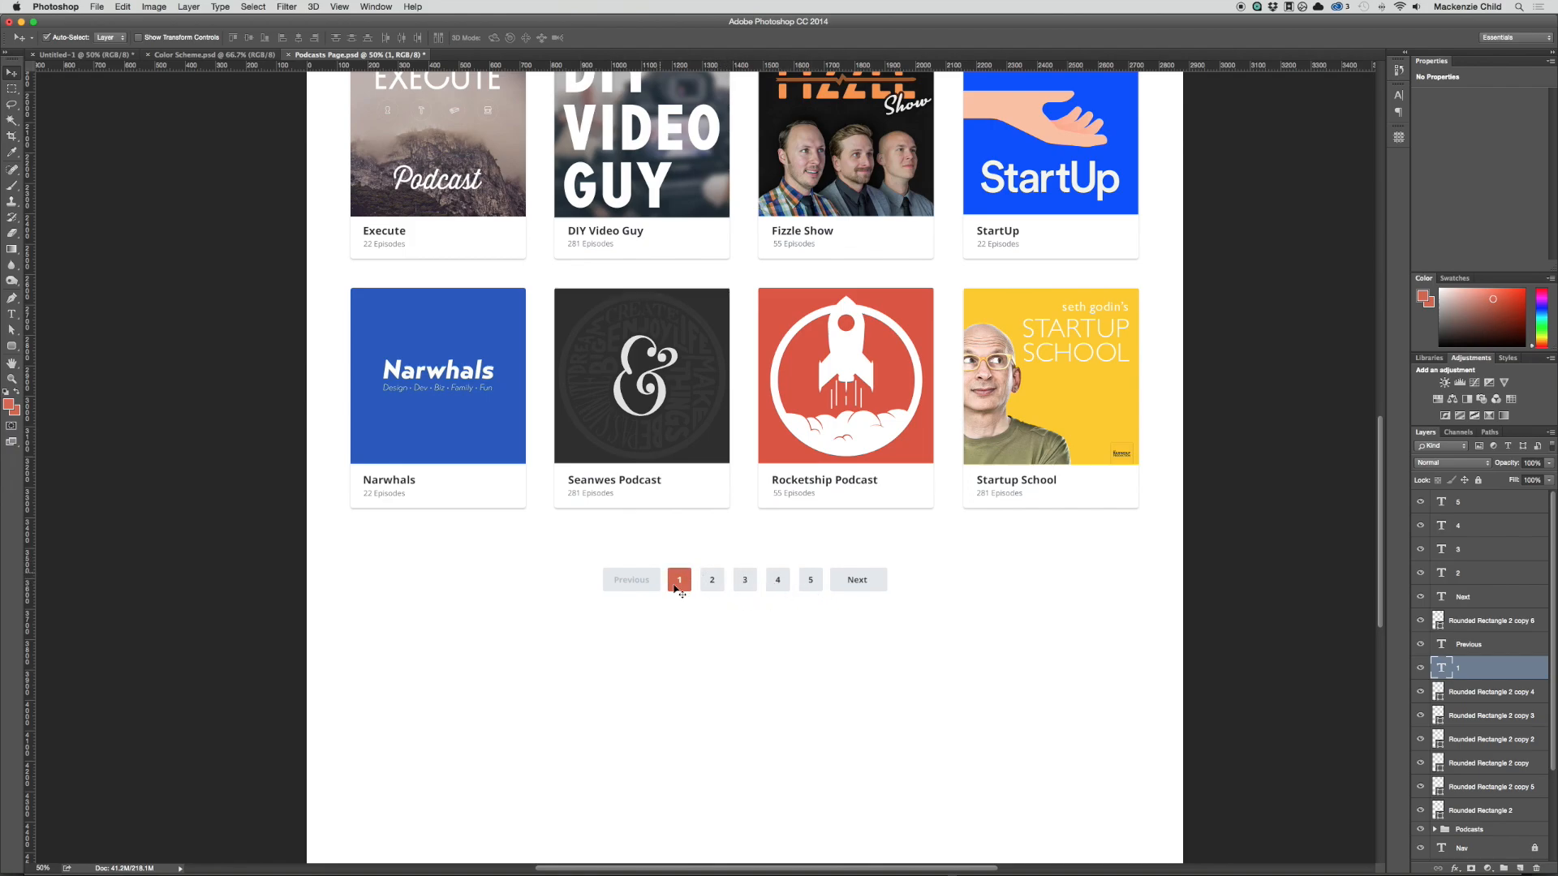
Step: Group all the pagination button shapes and labels and name the group Pagination
scroll(921, 588, "up", 3)
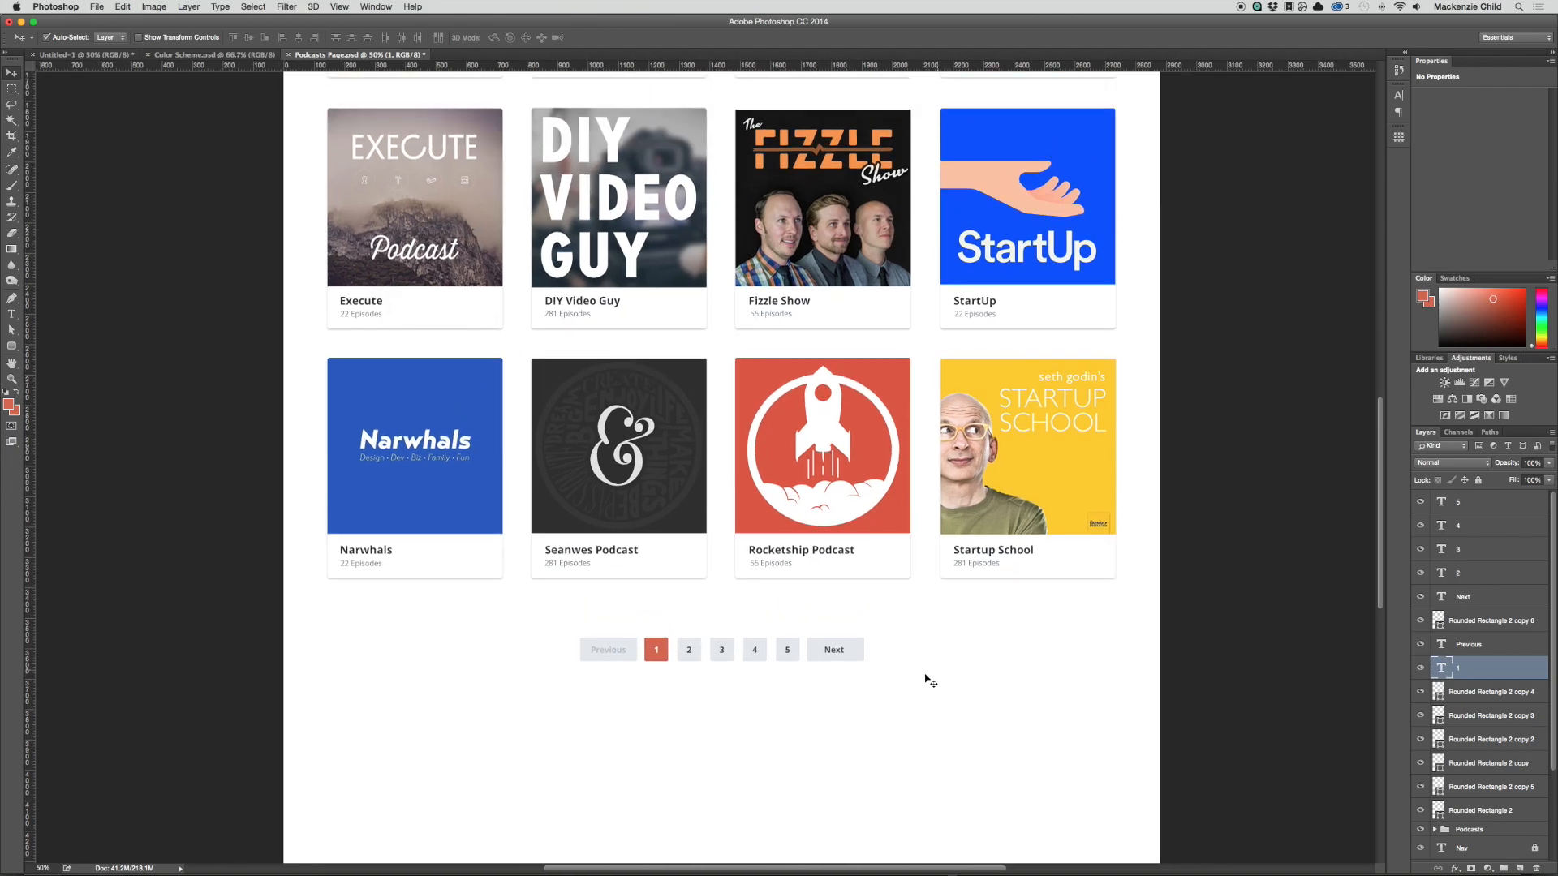
left_click_drag(906, 699, 537, 620)
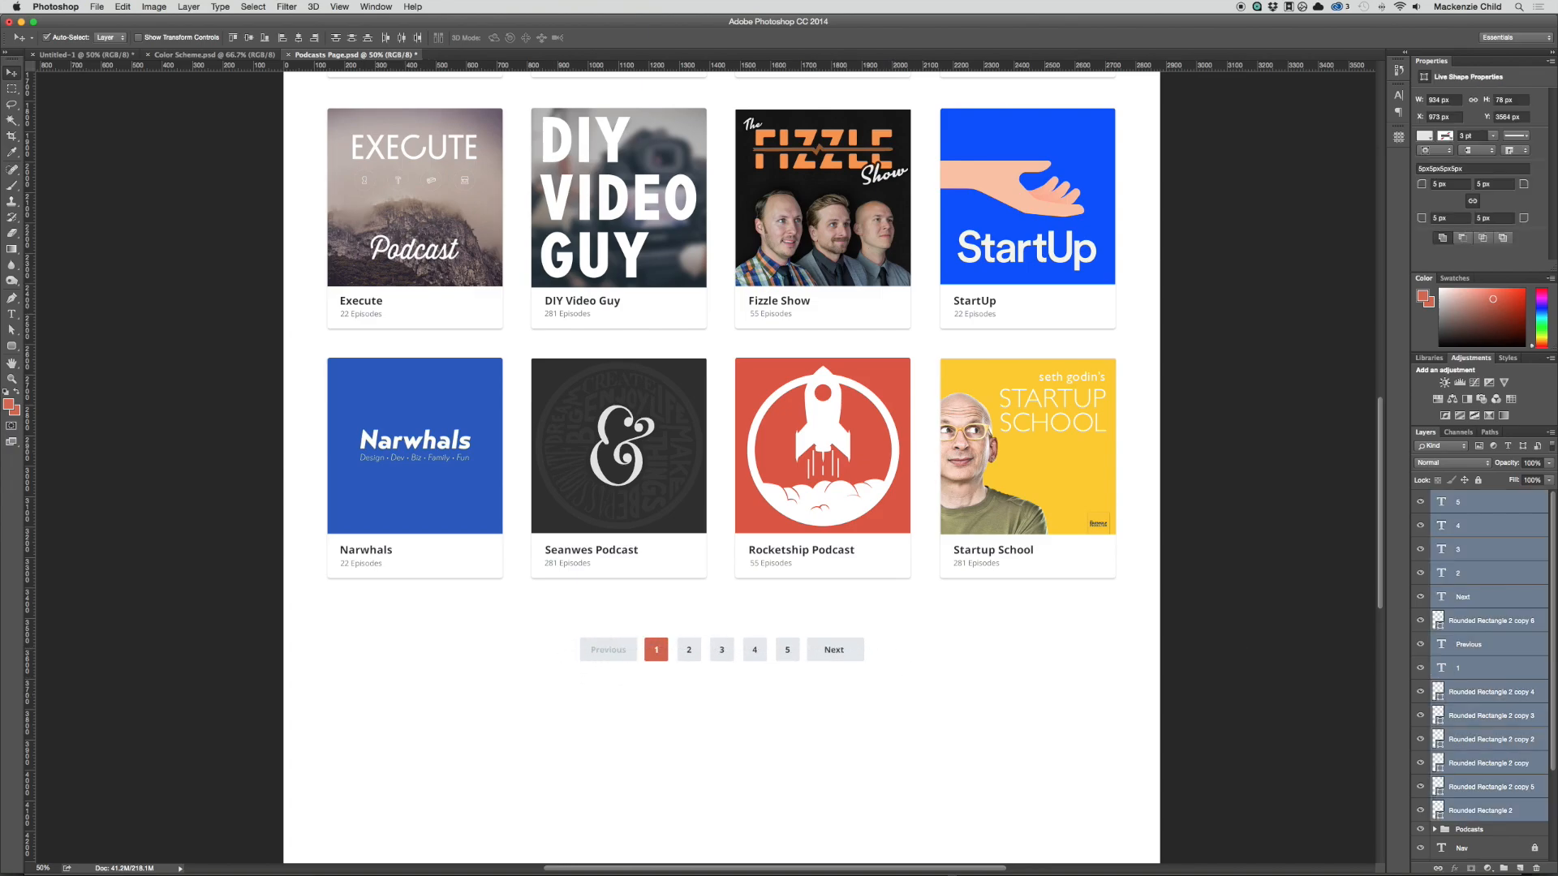
key("super+g")
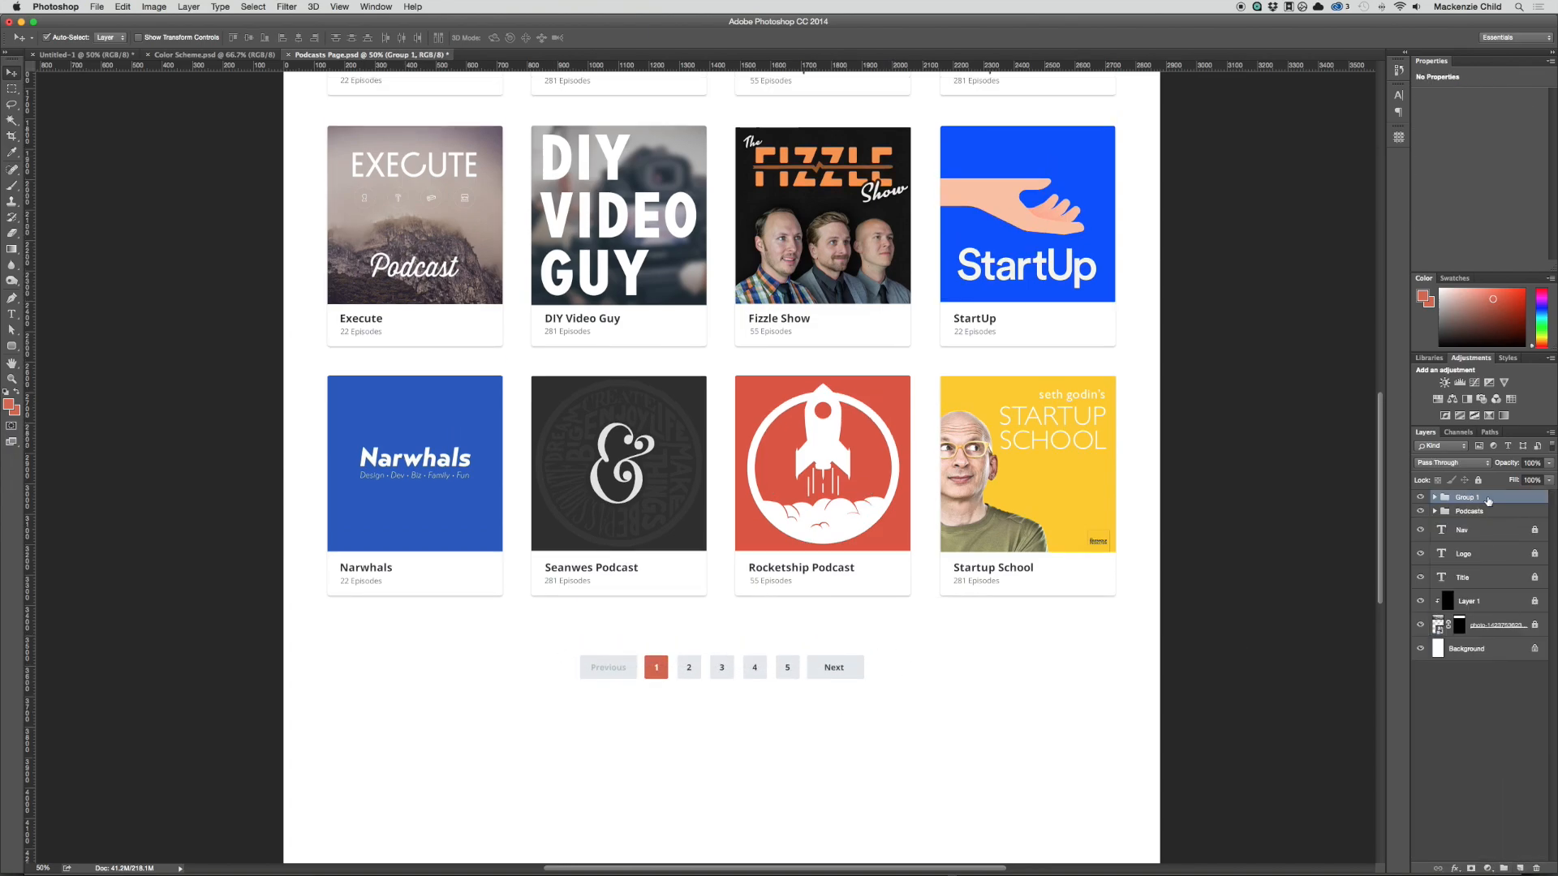
double_click(1469, 497)
type("Pagination")
key("Return")
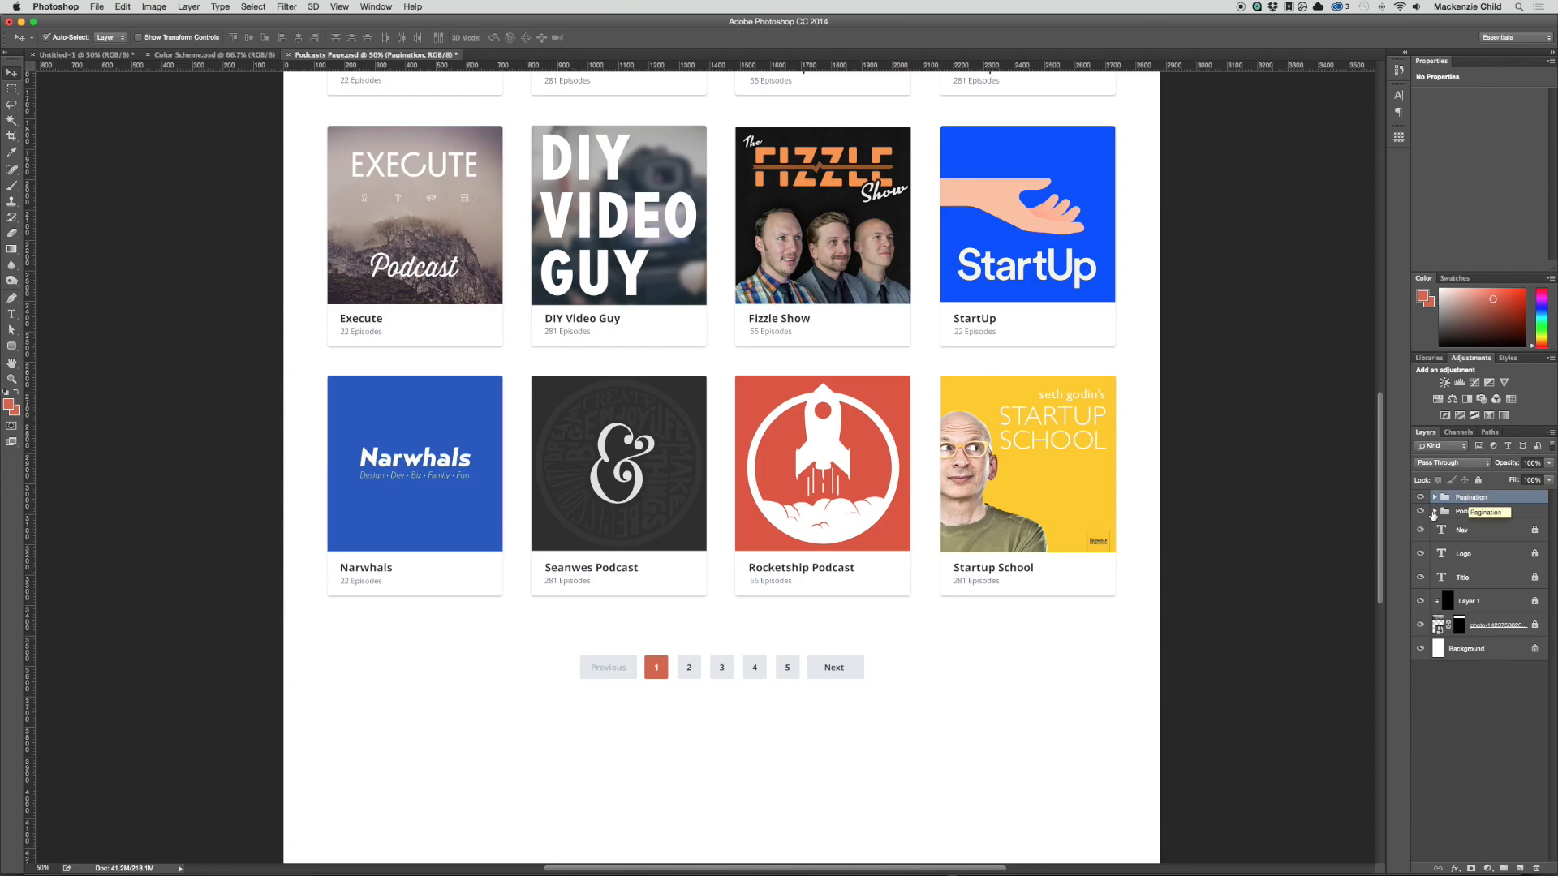
Step: Move the Podcasts and Pagination groups directly above Background and unlock the Nav, Logo, Title, Layer 1 and photo layers
left_click_drag(1452, 509, 1475, 637)
left_click(1473, 499, "shift")
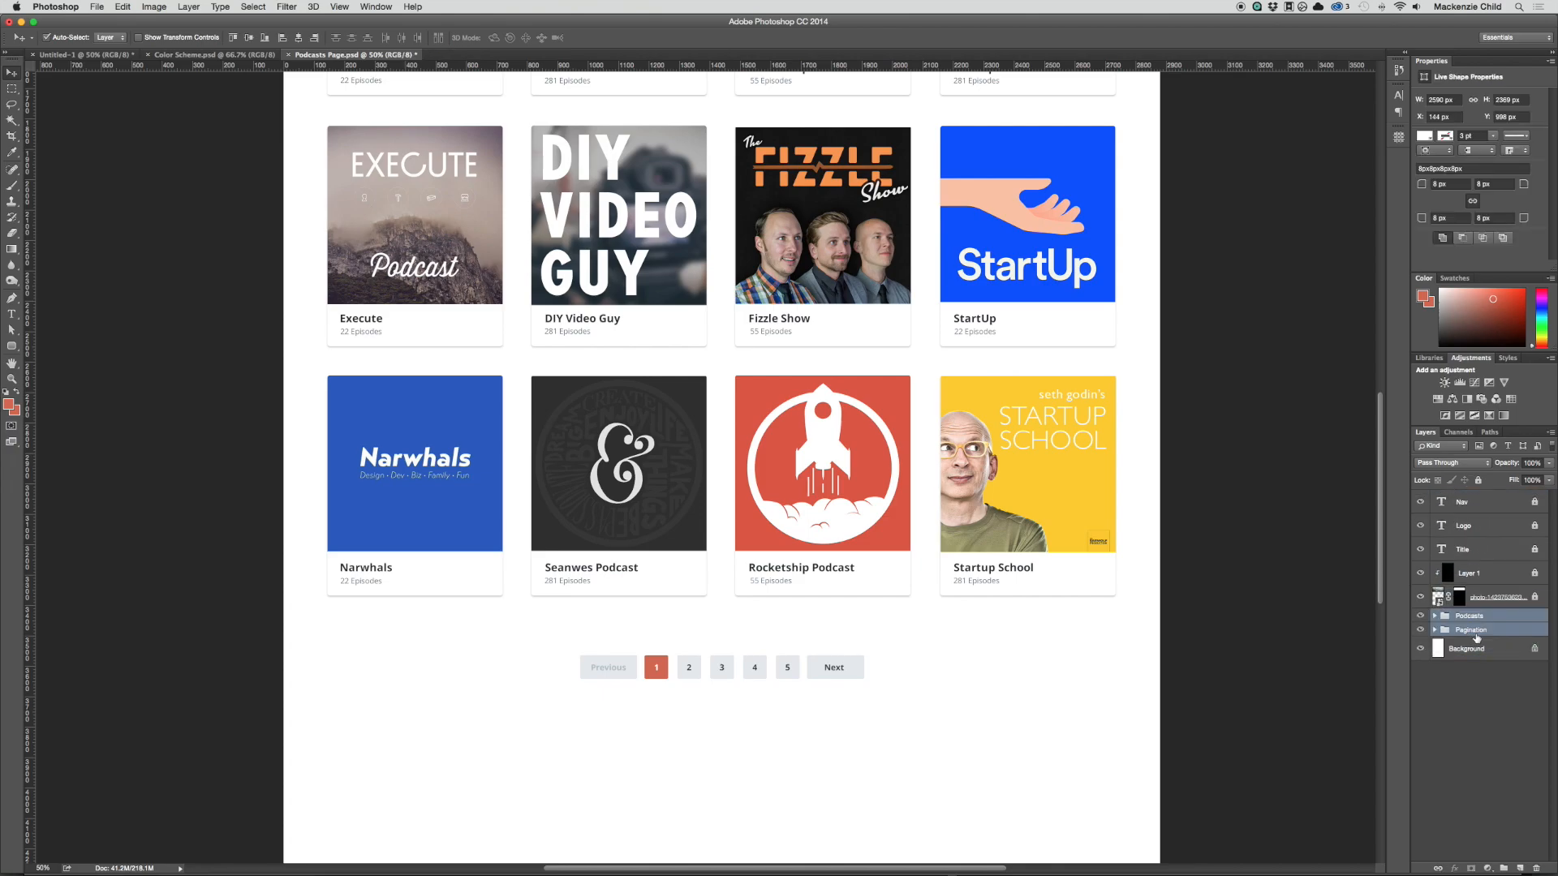
left_click(1473, 605)
left_click(1474, 502, "shift")
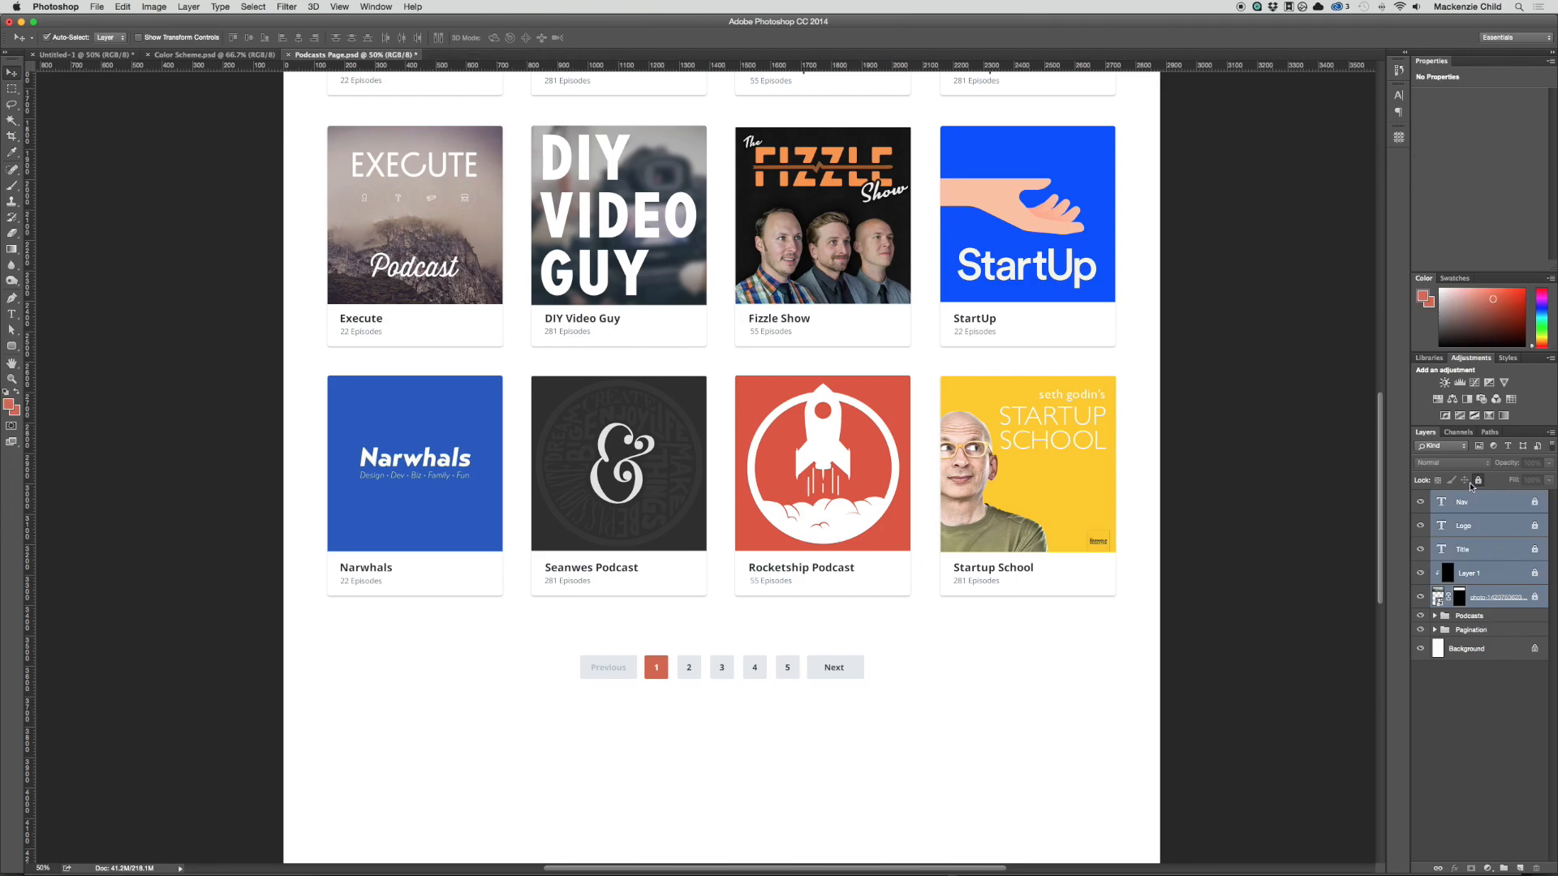
left_click(1477, 482)
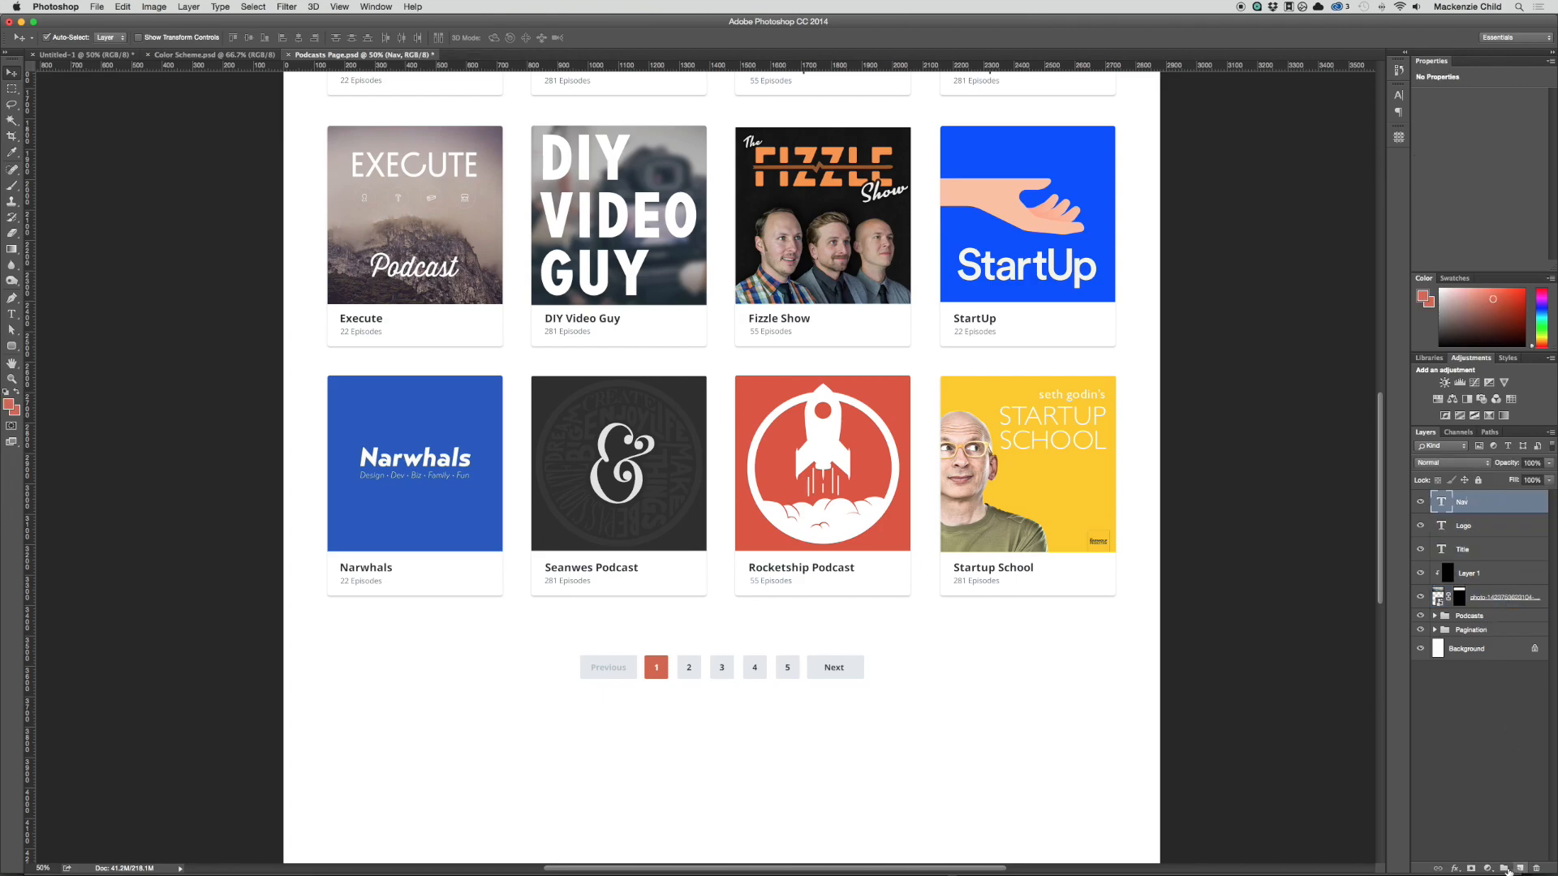
Step: Create two new groups above the Nav layer and name them Header and Banner
left_click(1503, 868)
left_click(1503, 868)
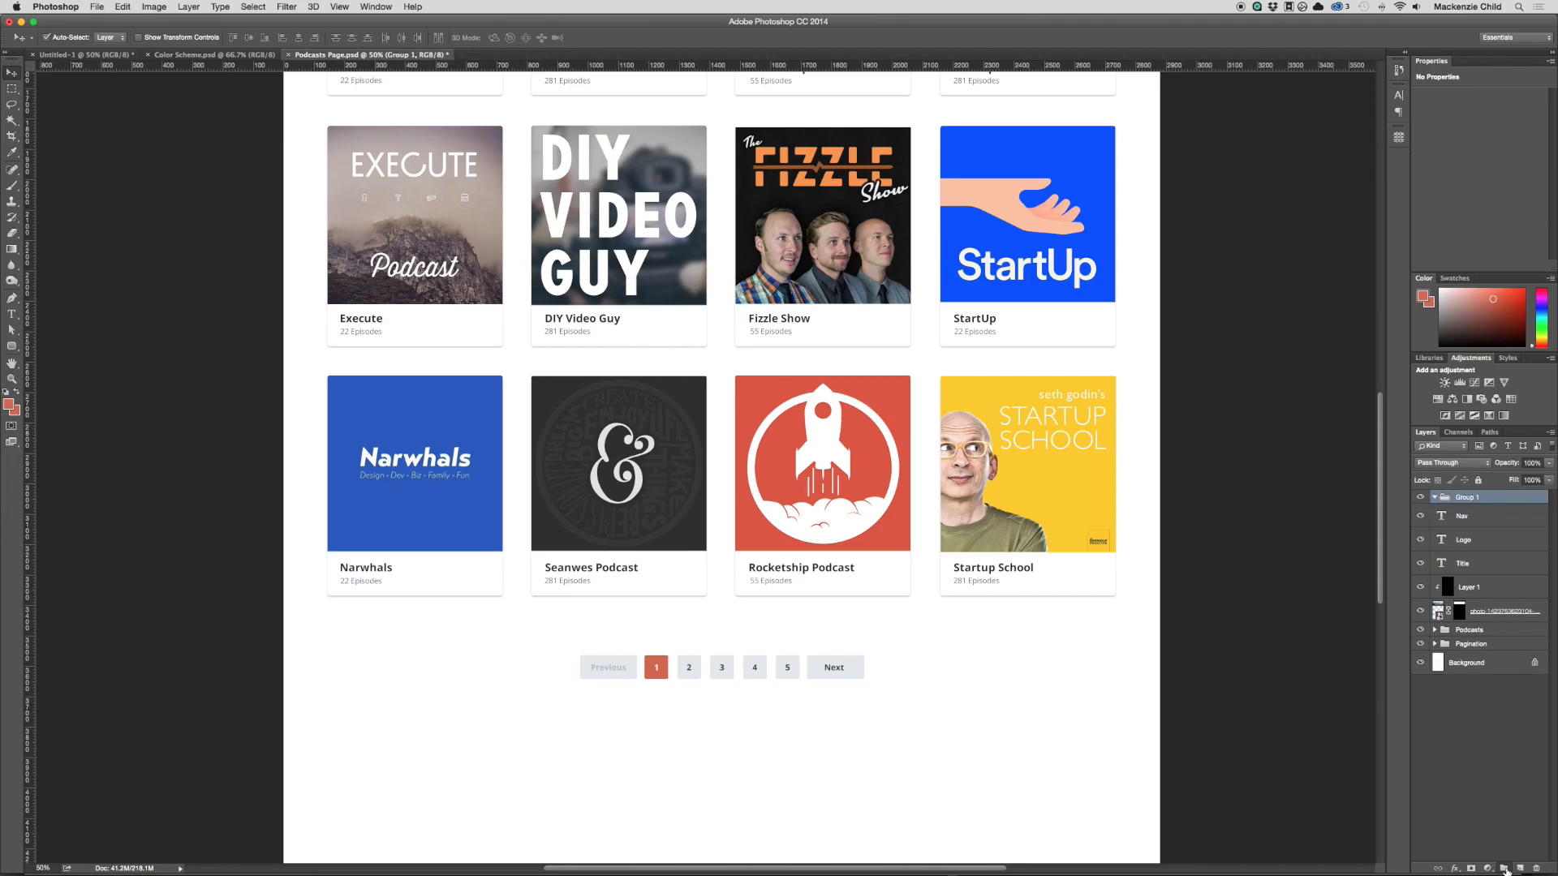
double_click(1464, 497)
type("H")
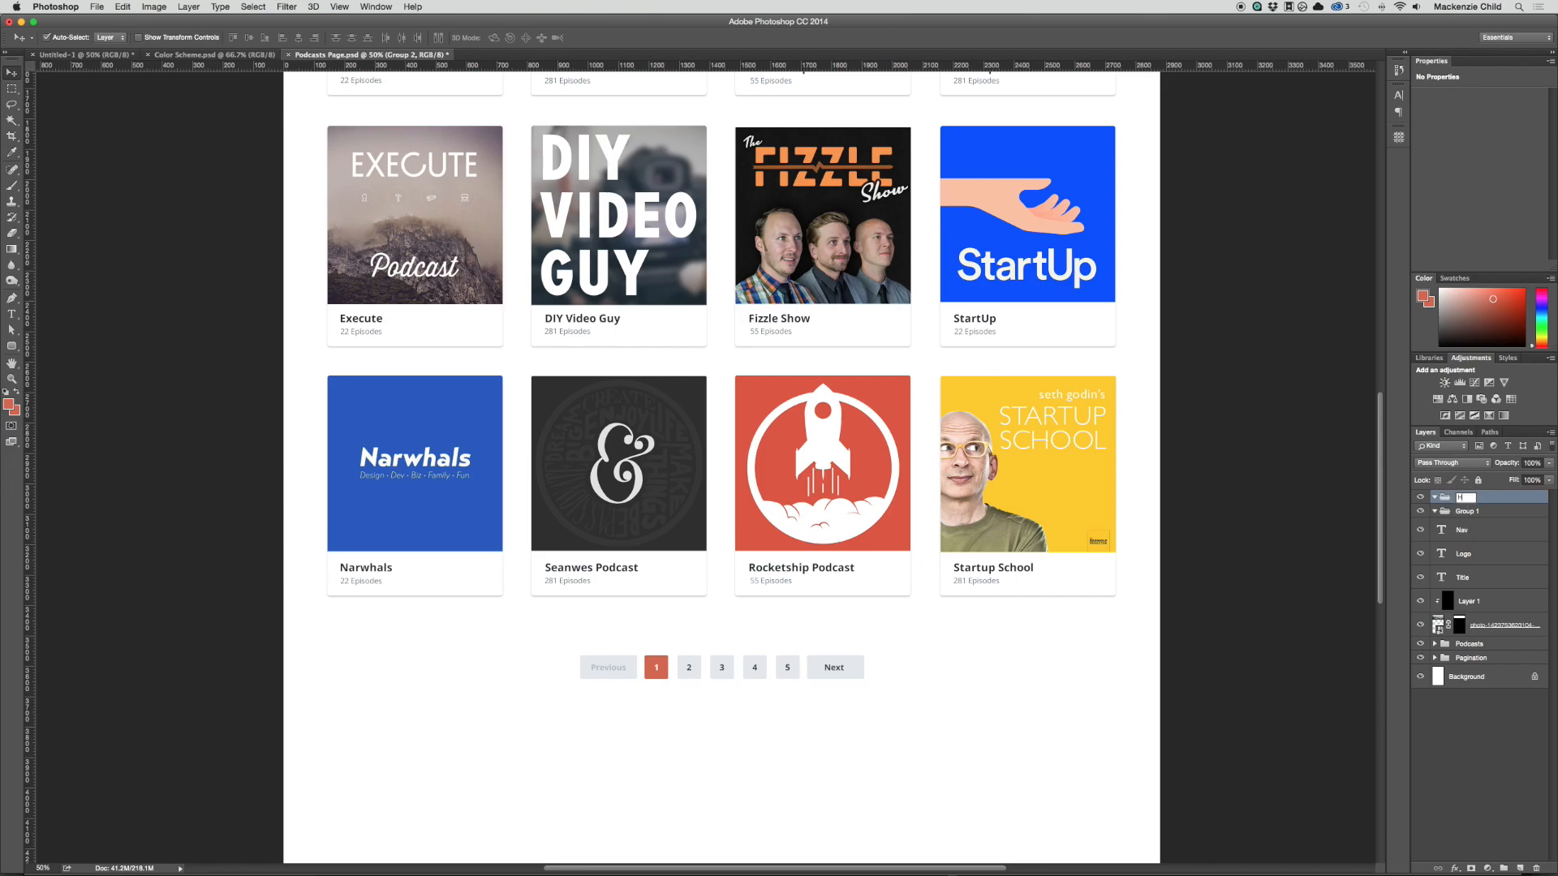
type("eader")
key("Return")
double_click(1465, 511)
type("Banner")
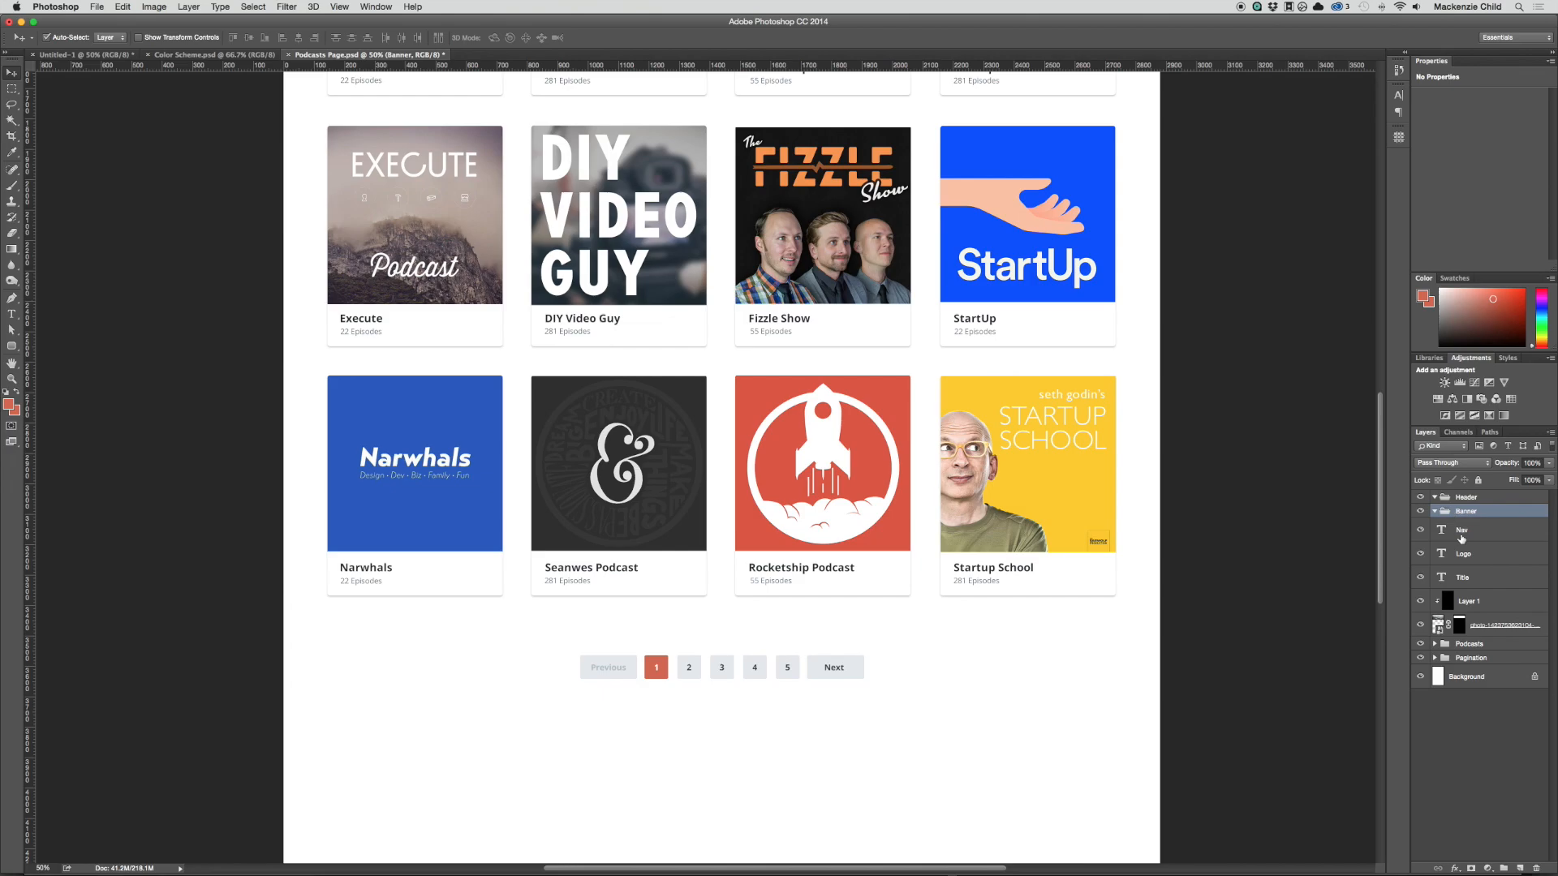
Step: Move the Nav and Logo text layers into the Header group
left_click(1464, 532)
left_click(1467, 555, "shift")
left_click_drag(1472, 525, 1468, 504)
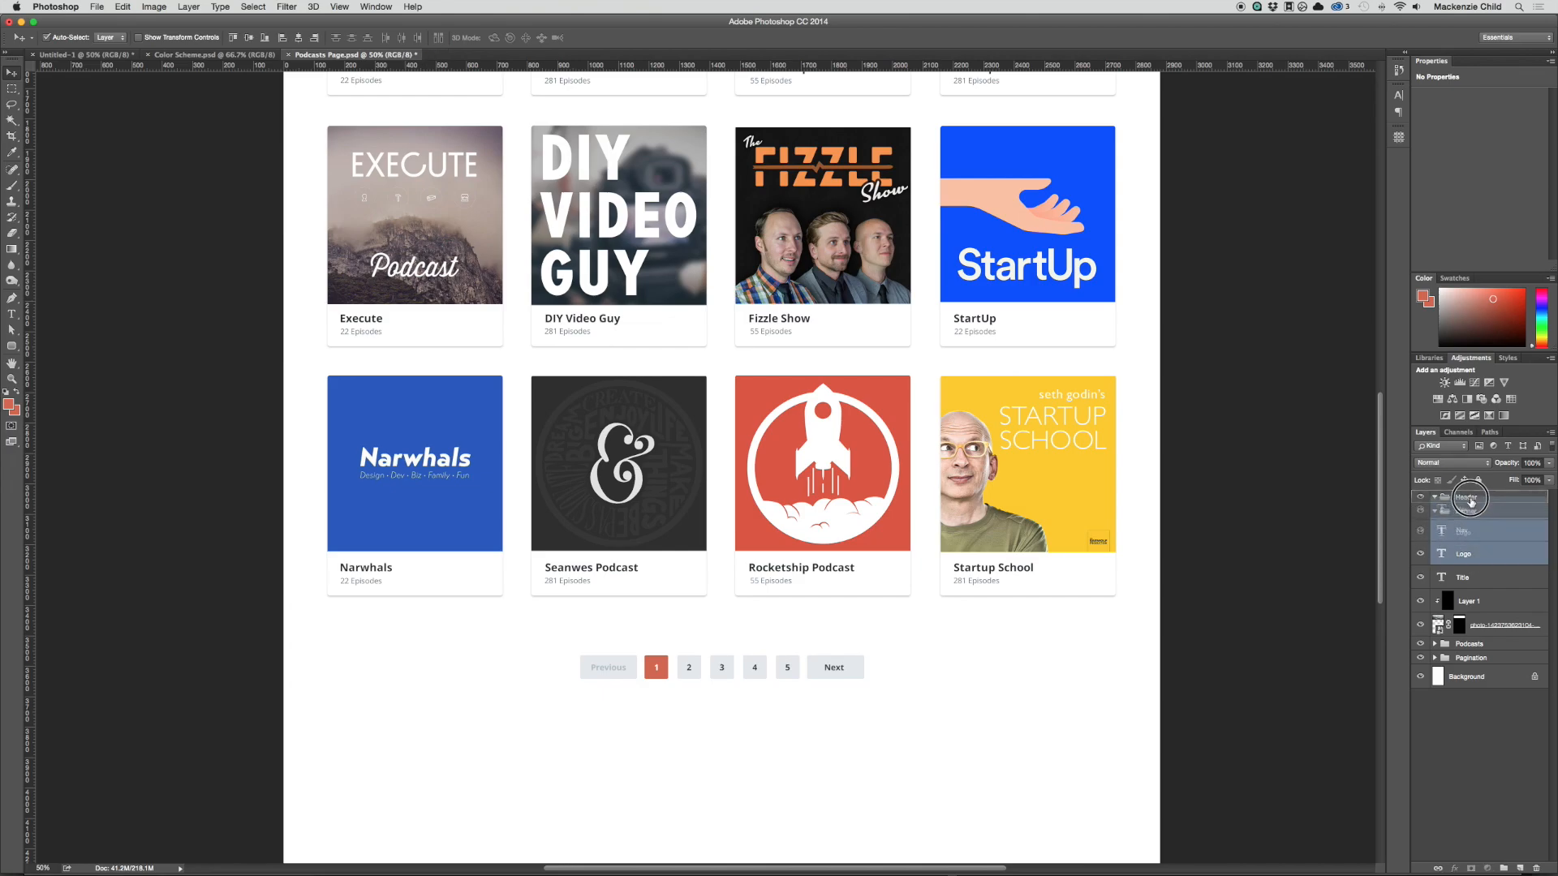
Step: Move the Title, Layer 1 and photo layers into the Banner group and collapse the Banner and Header groups
left_click(1464, 580)
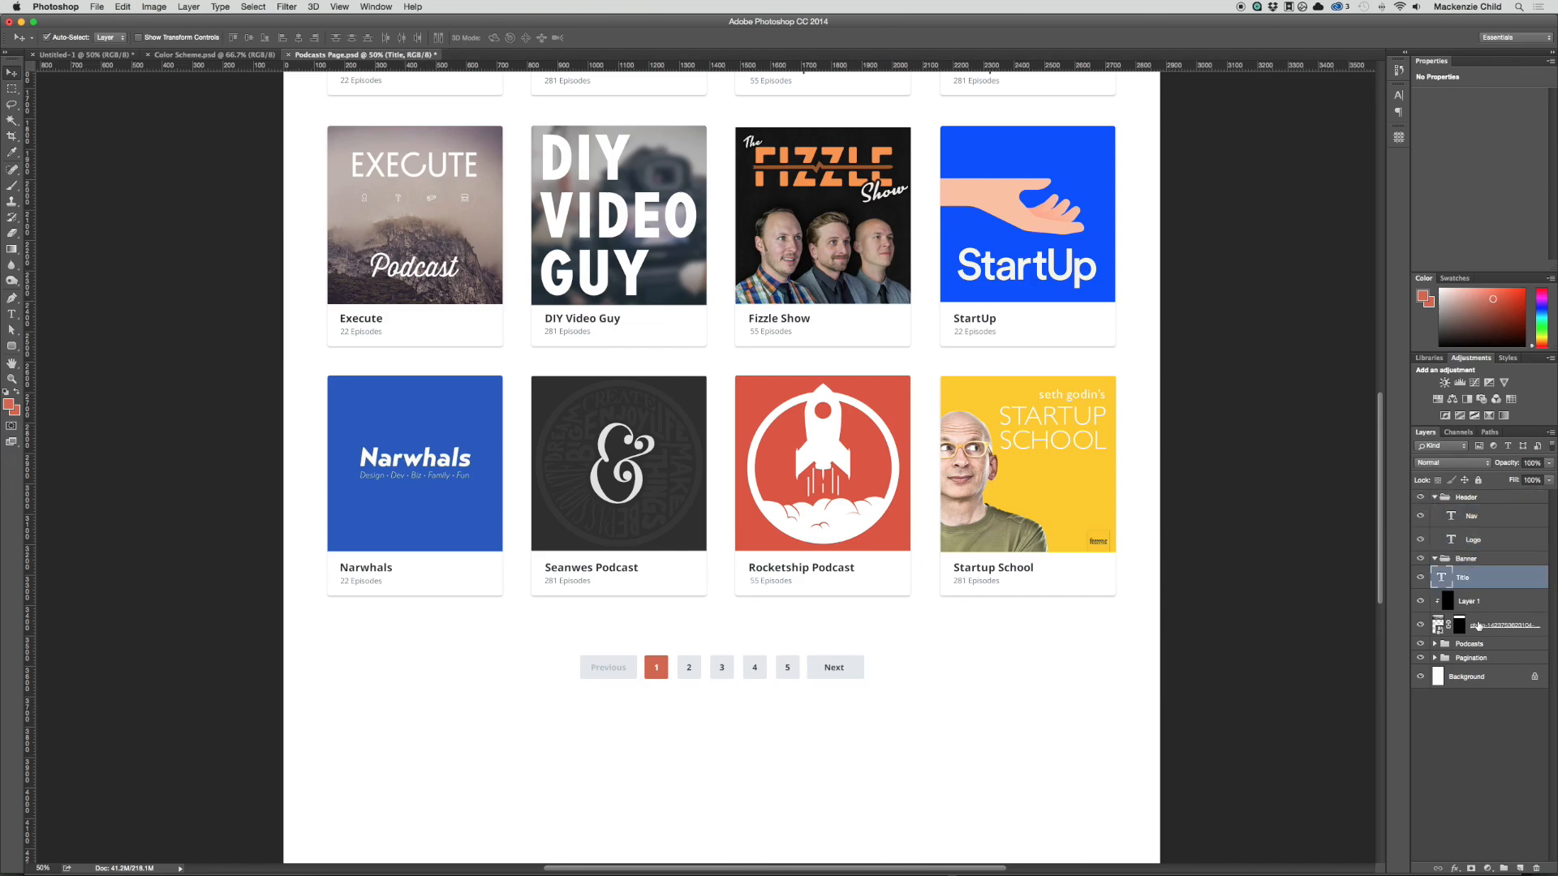
left_click(1483, 623, "shift")
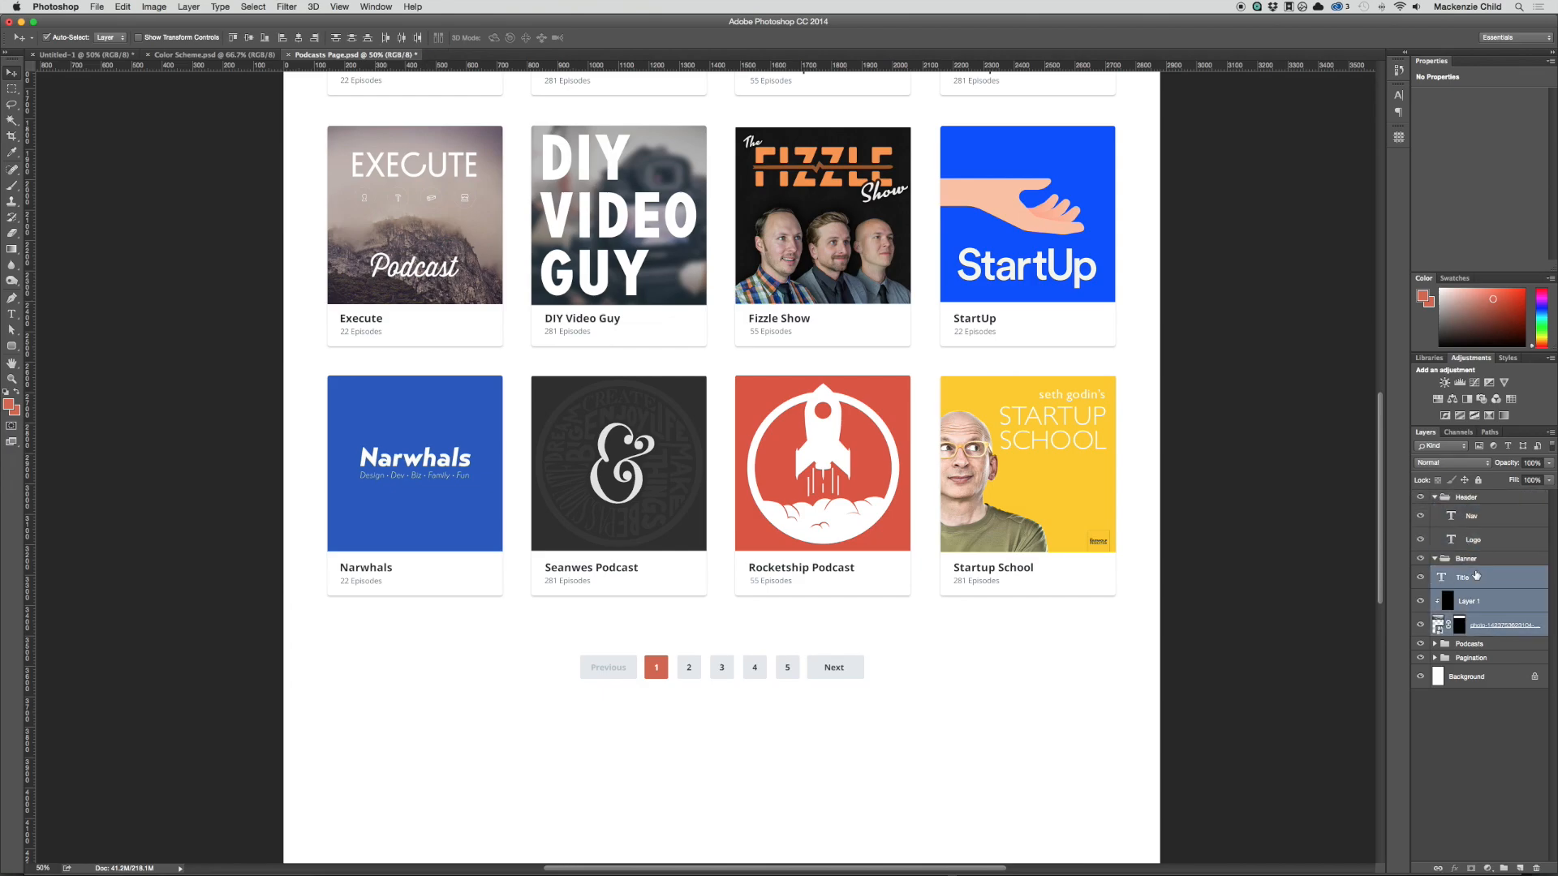
left_click(1434, 560)
left_click(1434, 497)
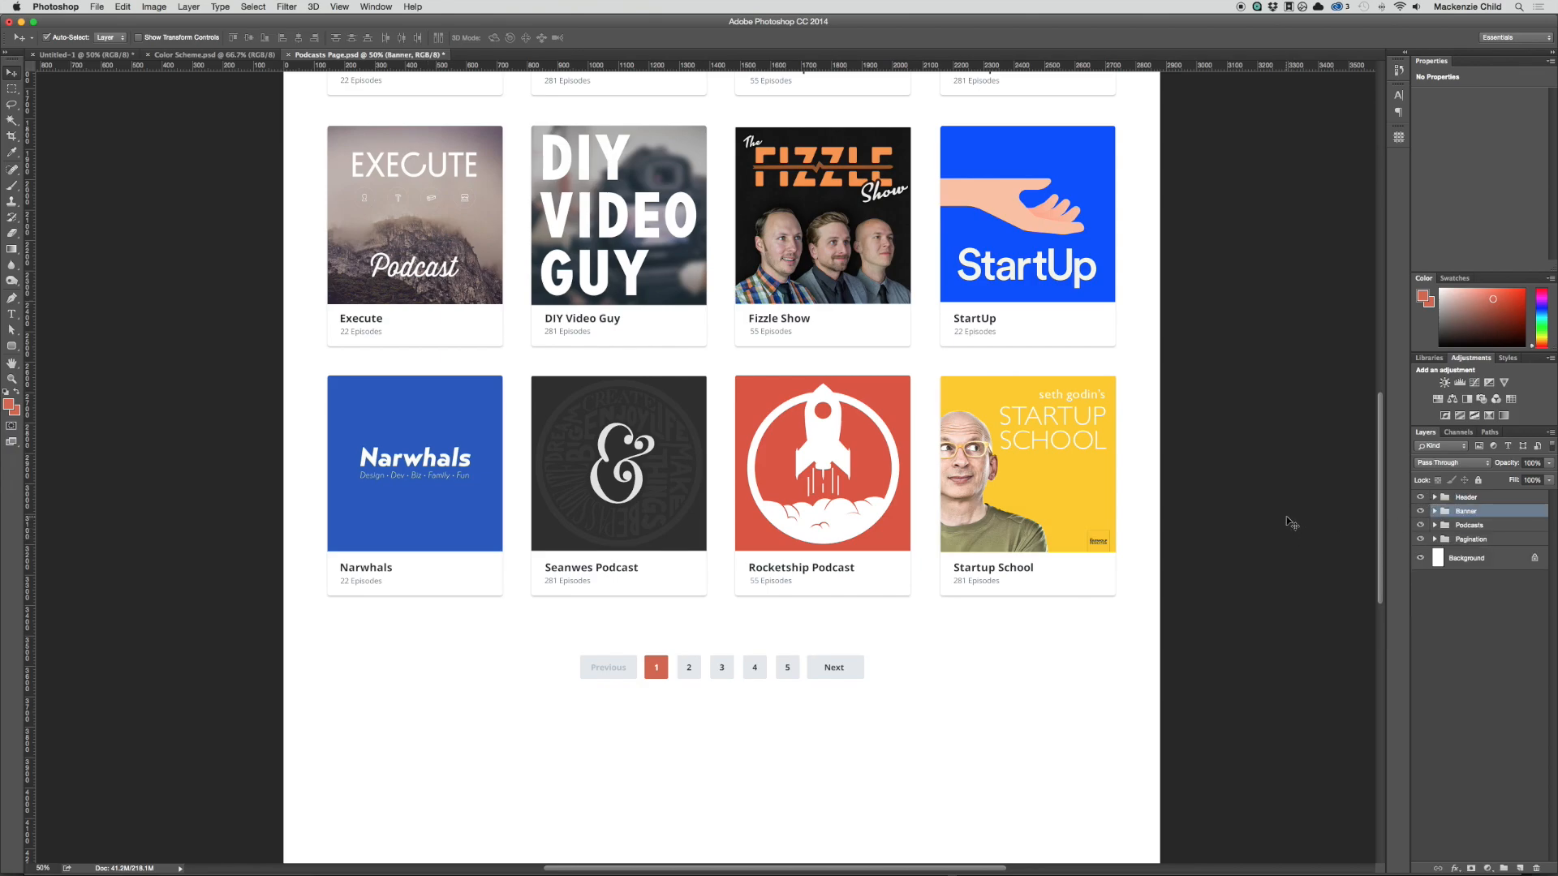
Step: Move the pagination row up closer to the last row of podcast cards, to about Y 3503 px
left_click_drag(916, 716, 515, 653)
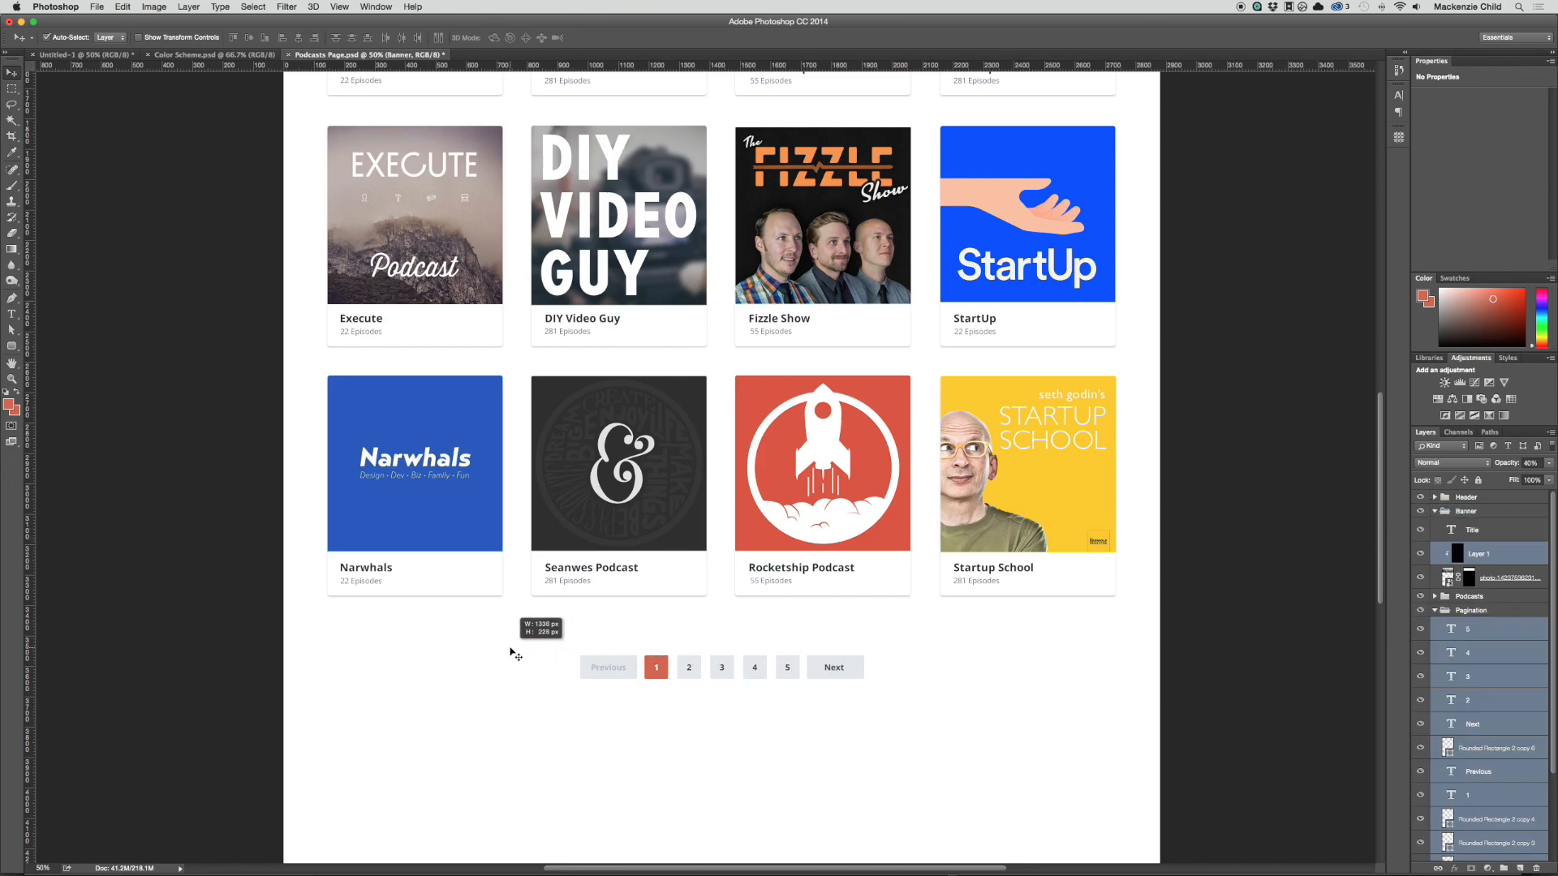
left_click_drag(838, 663, 794, 692)
scroll(867, 661, "up", 4)
key("super+minus")
scroll(794, 692, "up", 3)
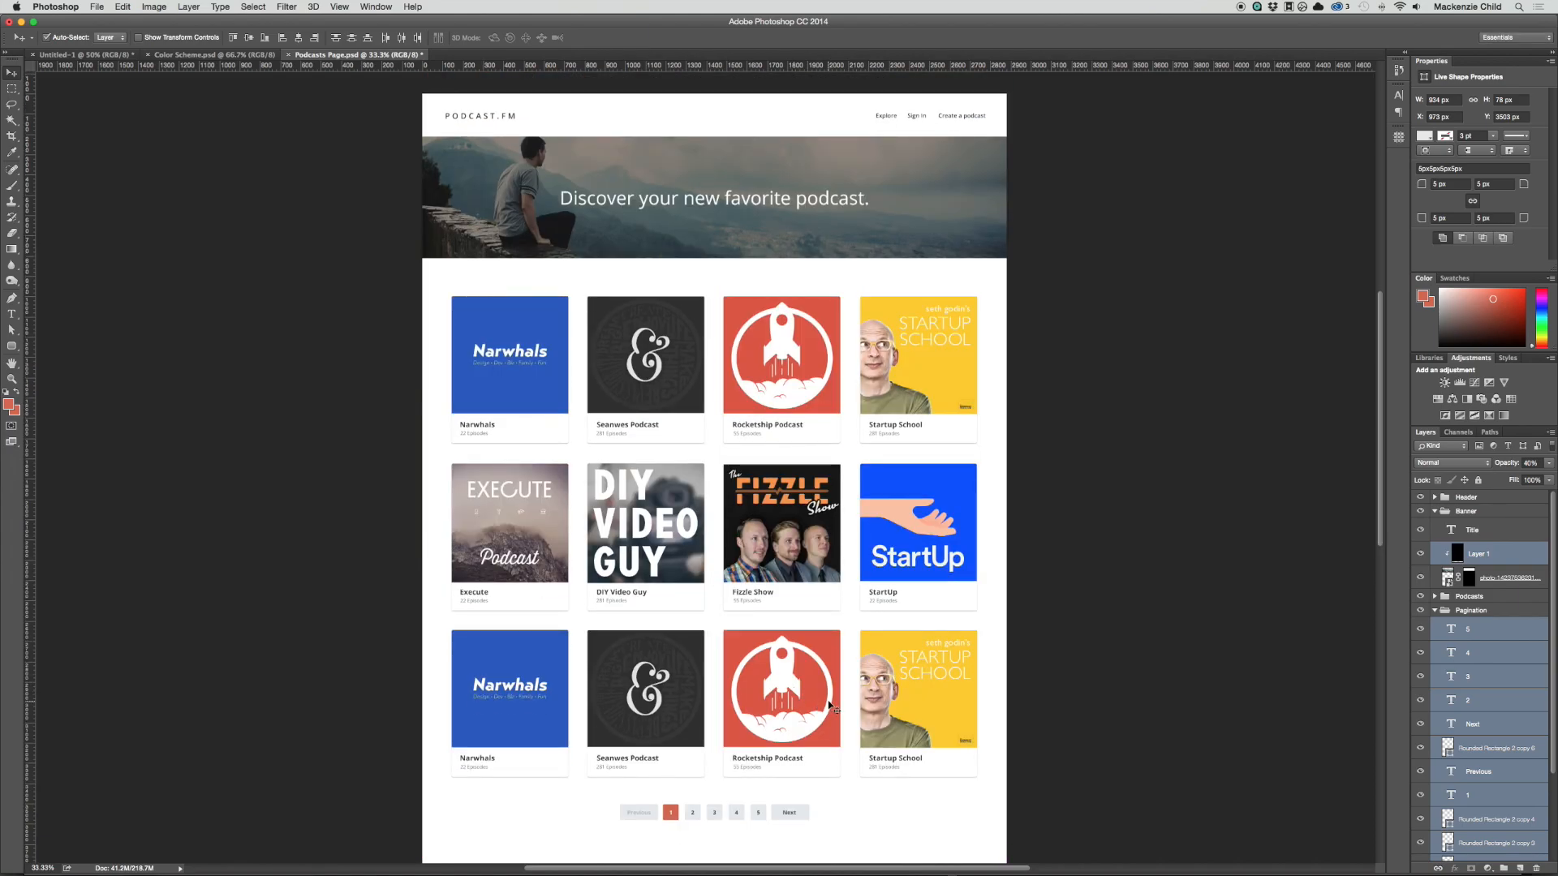
Step: Crop the empty lower part of the canvas so the page ends shortly below the pagination row
scroll(902, 708, "down", 9)
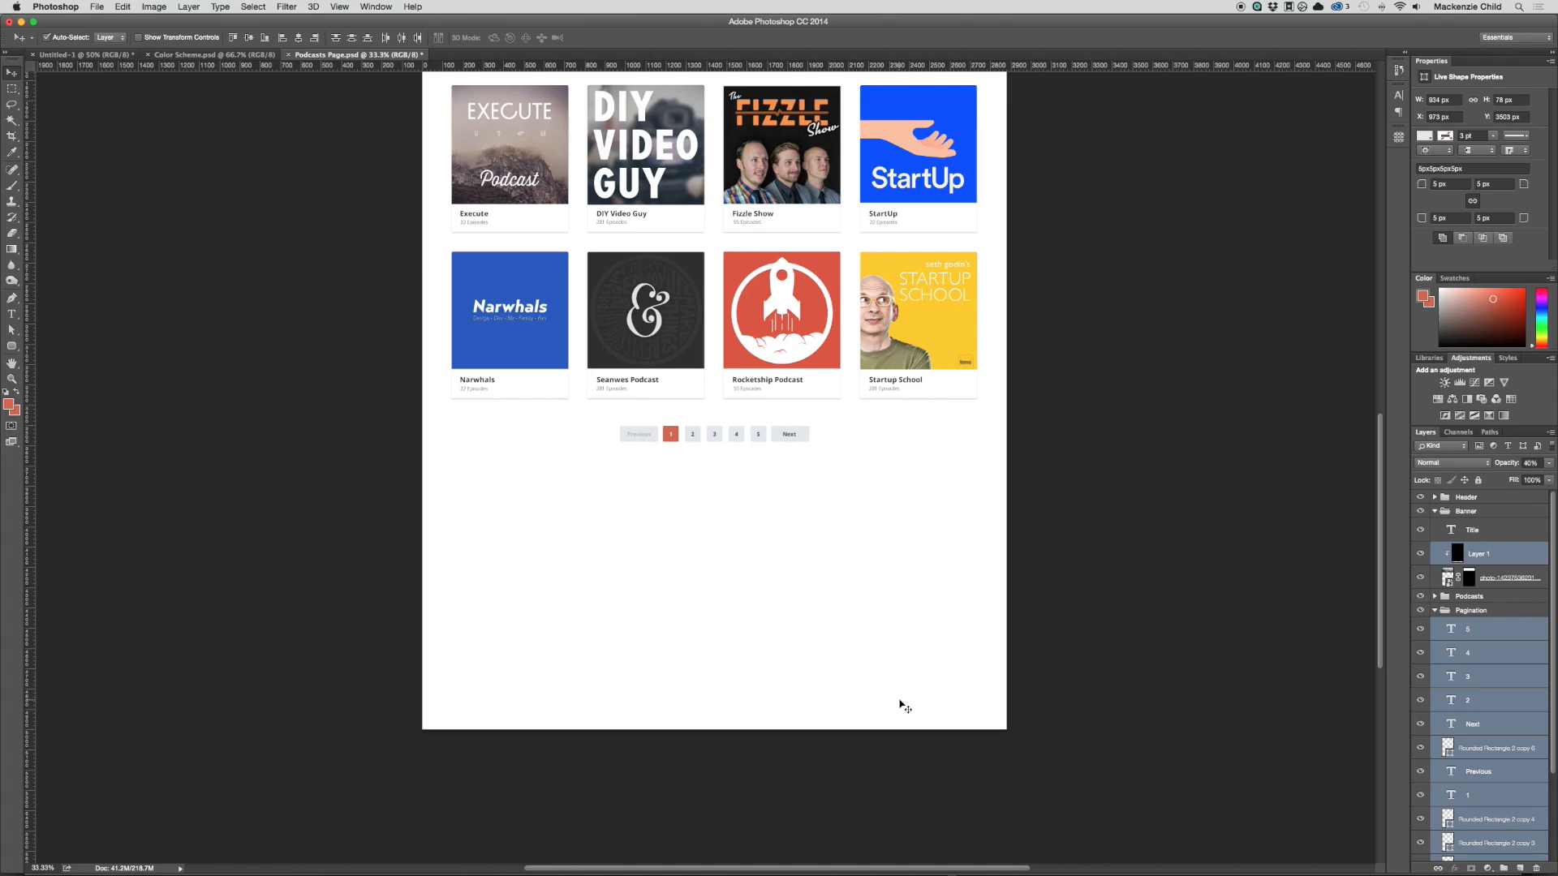
key("c")
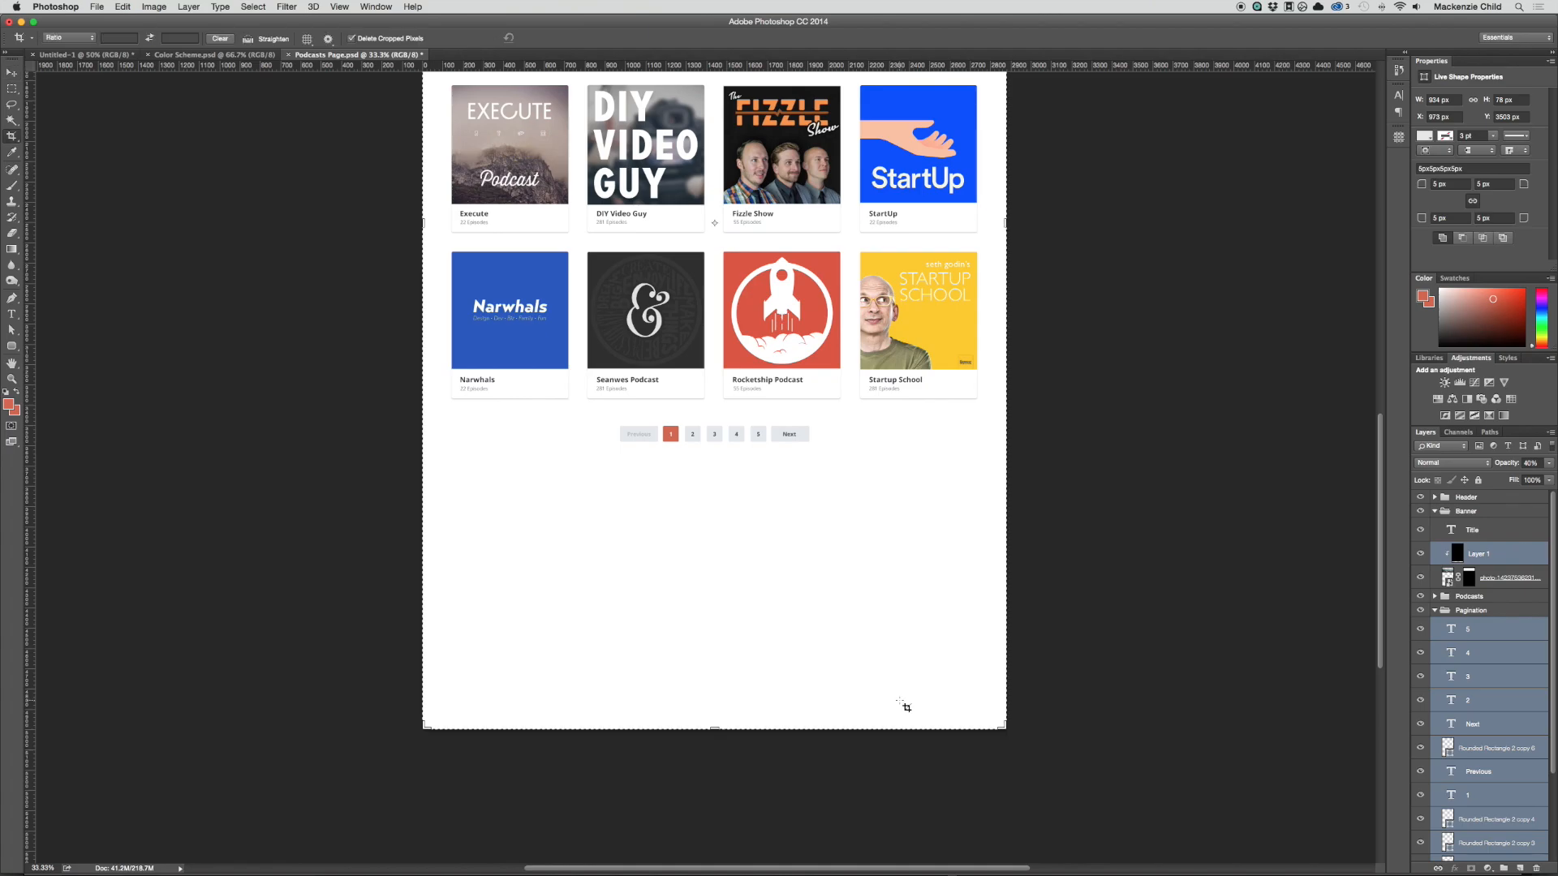
left_click_drag(714, 731, 715, 601)
key("Return")
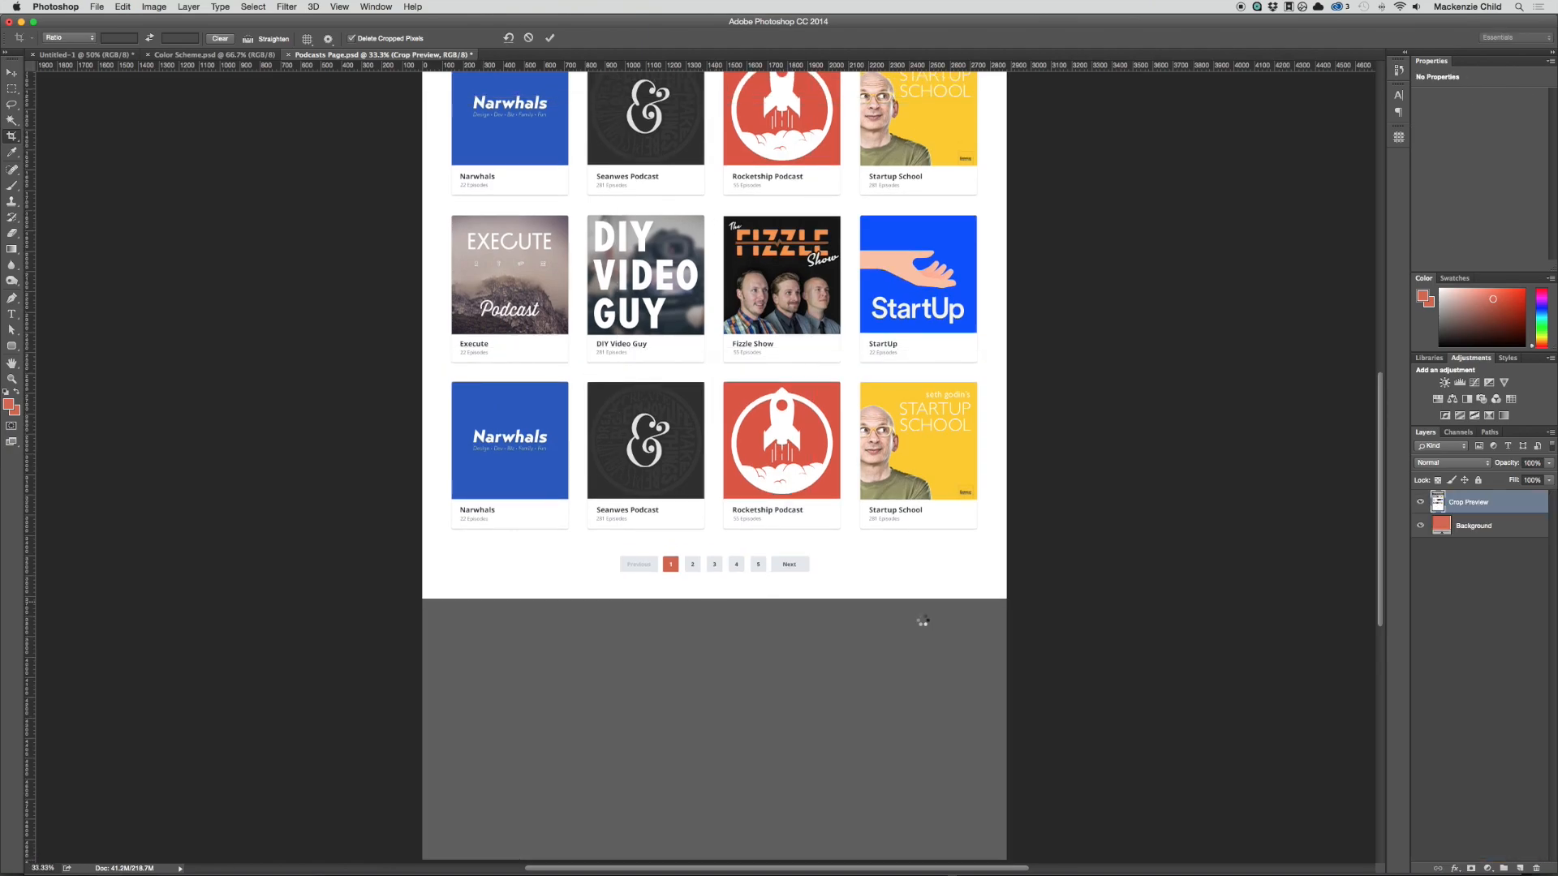
key("v")
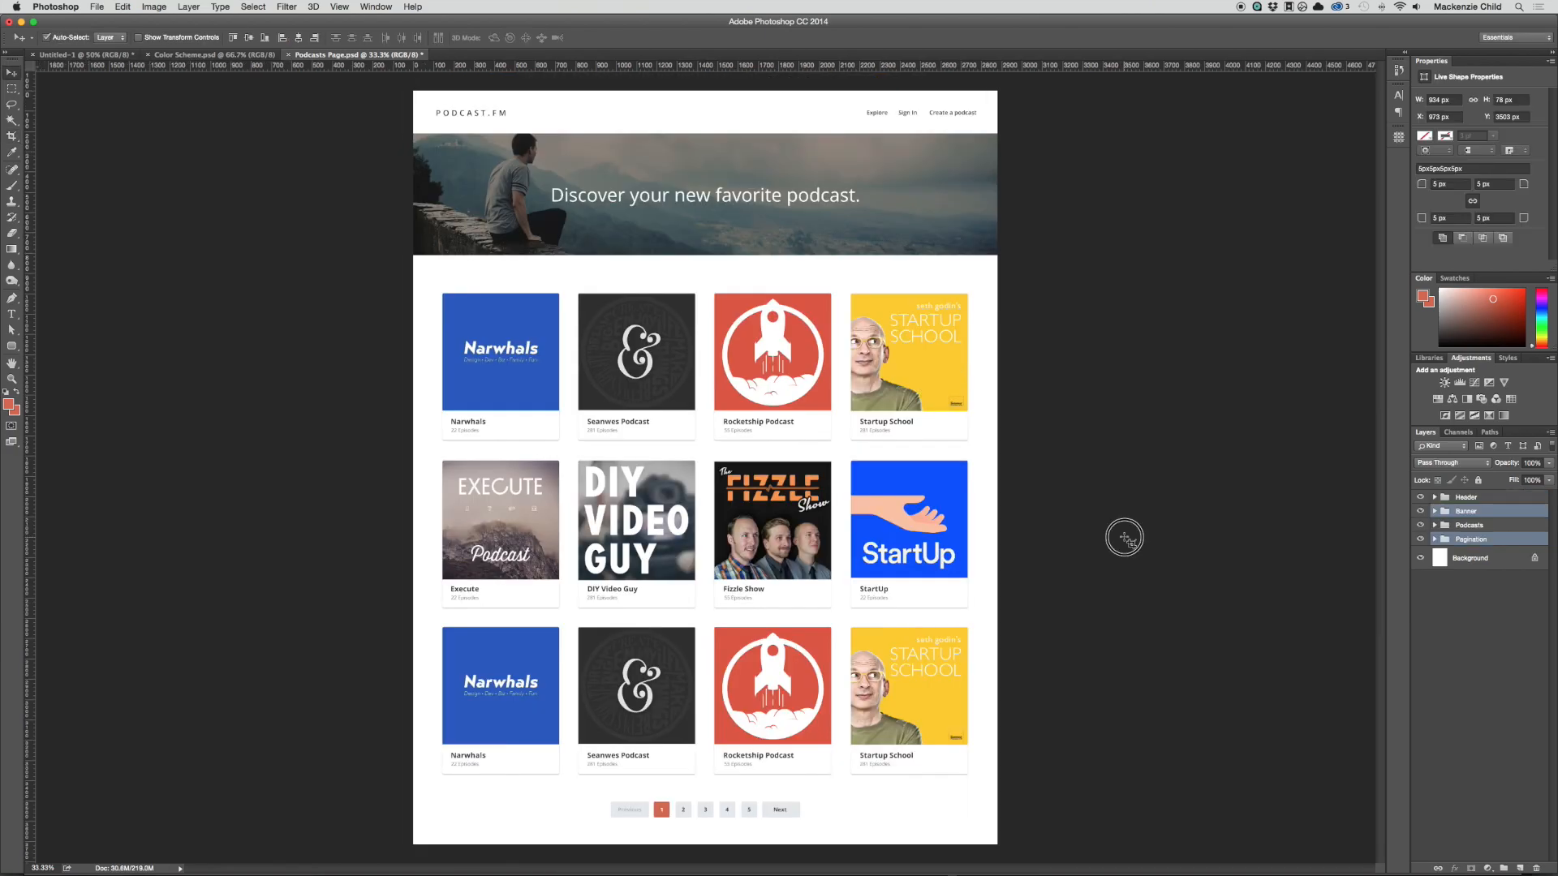